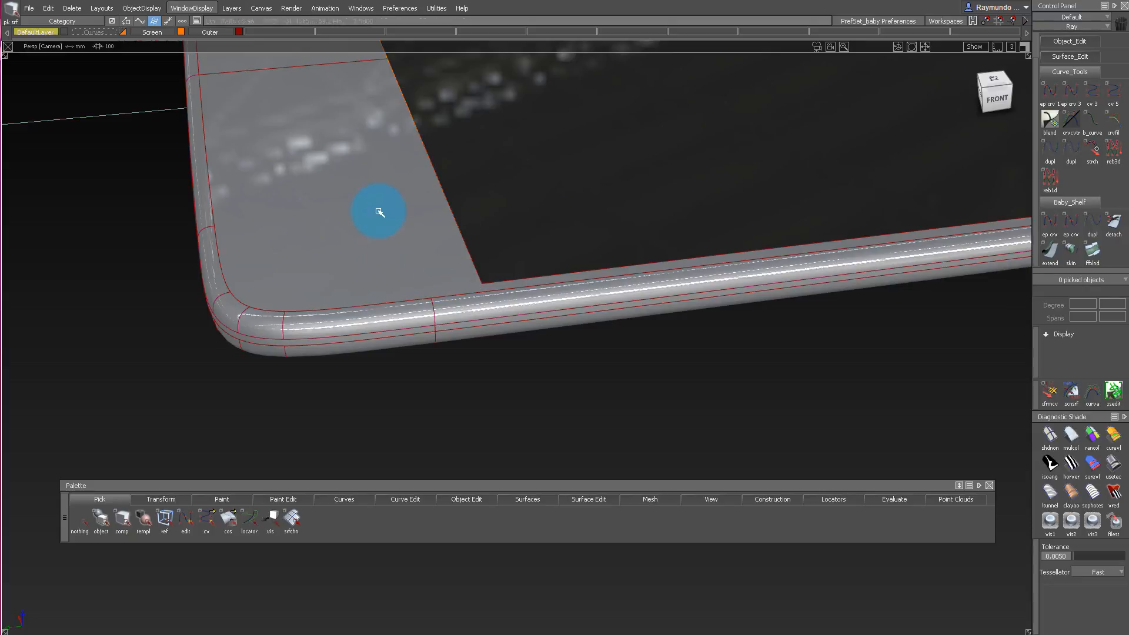
# Turn on symmetry for the Outer layer.
pyautogui.keyDown('alt'); pyautogui.keyDown('shift'); pyautogui.moveTo(429, 282); pyautogui.dragTo(396, 273, button='right'); pyautogui.keyUp('shift'); pyautogui.keyUp('alt')
pyautogui.keyDown('alt'); pyautogui.keyDown('shift'); pyautogui.moveTo(395, 273); pyautogui.dragTo(393, 330); pyautogui.keyUp('shift'); pyautogui.keyUp('alt')
pyautogui.click(208, 31)
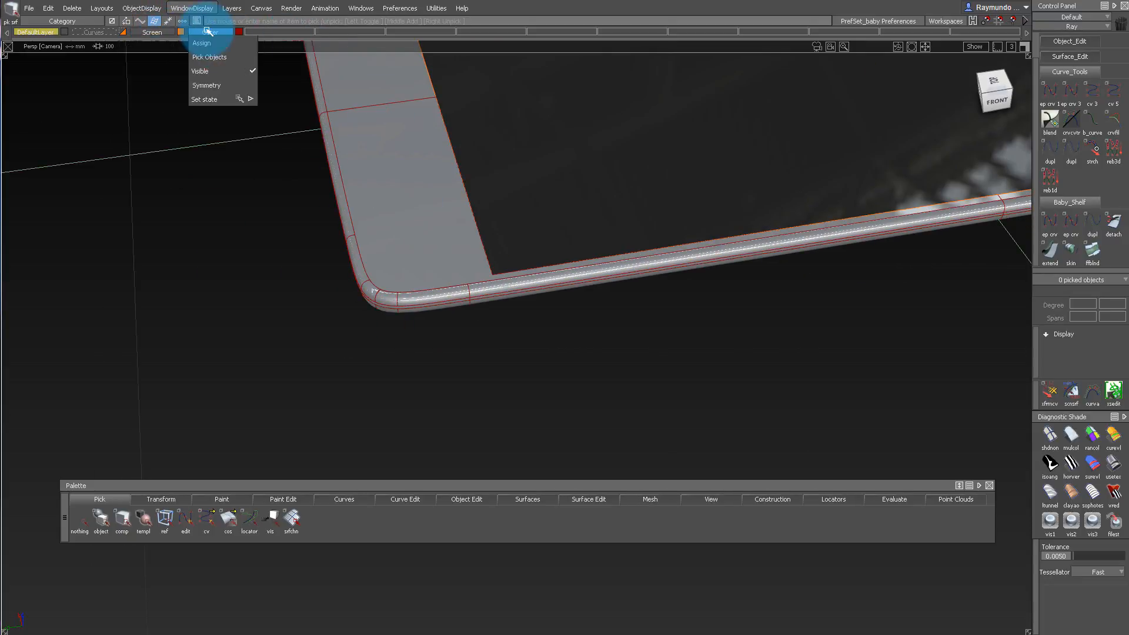
pyautogui.click(208, 81)
# Try to query-edit the surface fillet around the phone's rounded corner and undo all of its fillets.
pyautogui.keyDown('alt'); pyautogui.keyDown('shift'); pyautogui.moveTo(479, 184); pyautogui.dragTo(674, 292); pyautogui.keyUp('shift'); pyautogui.keyUp('alt')
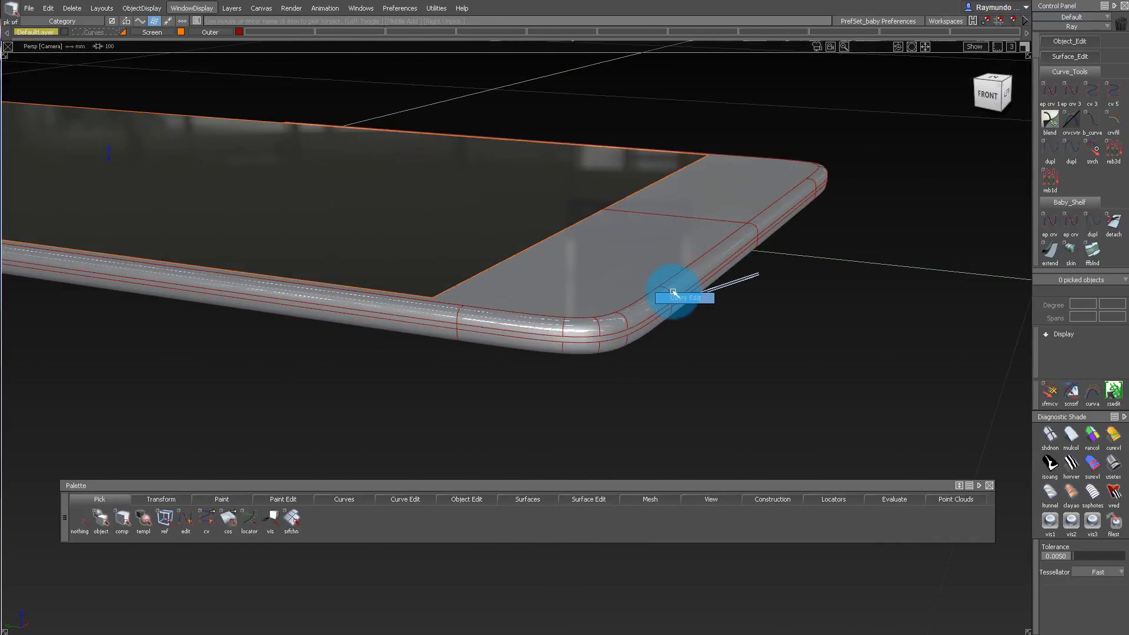
pyautogui.keyDown('ctrl'); pyautogui.keyDown('shift'); pyautogui.moveTo(787, 274); pyautogui.dragTo(731, 276, button='middle'); pyautogui.keyUp('shift'); pyautogui.keyUp('ctrl')
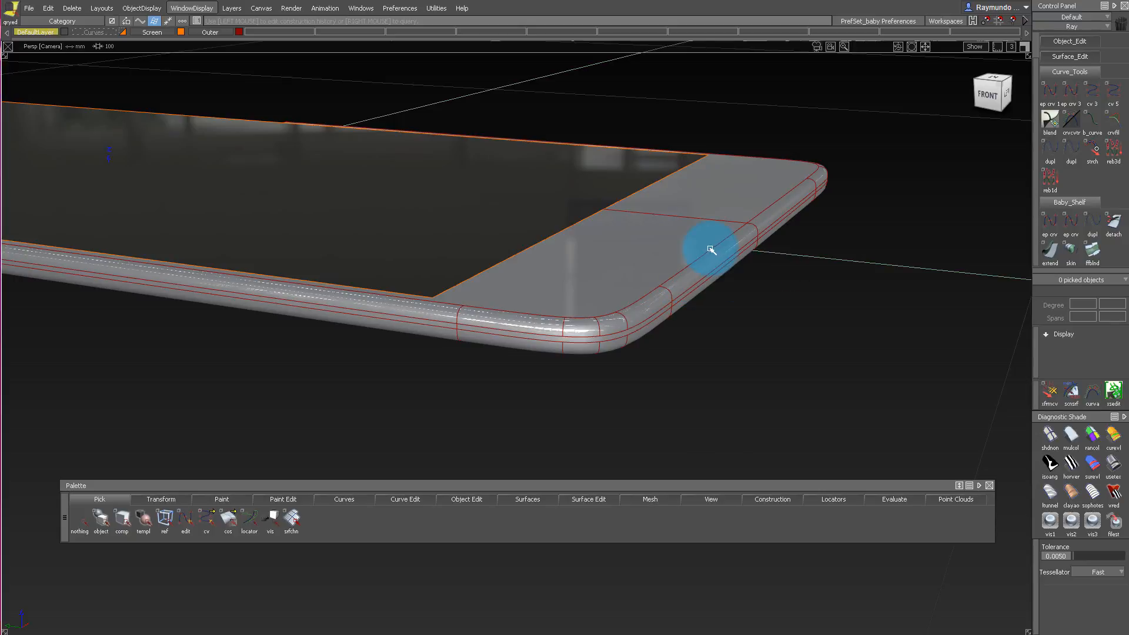
pyautogui.click(733, 279)
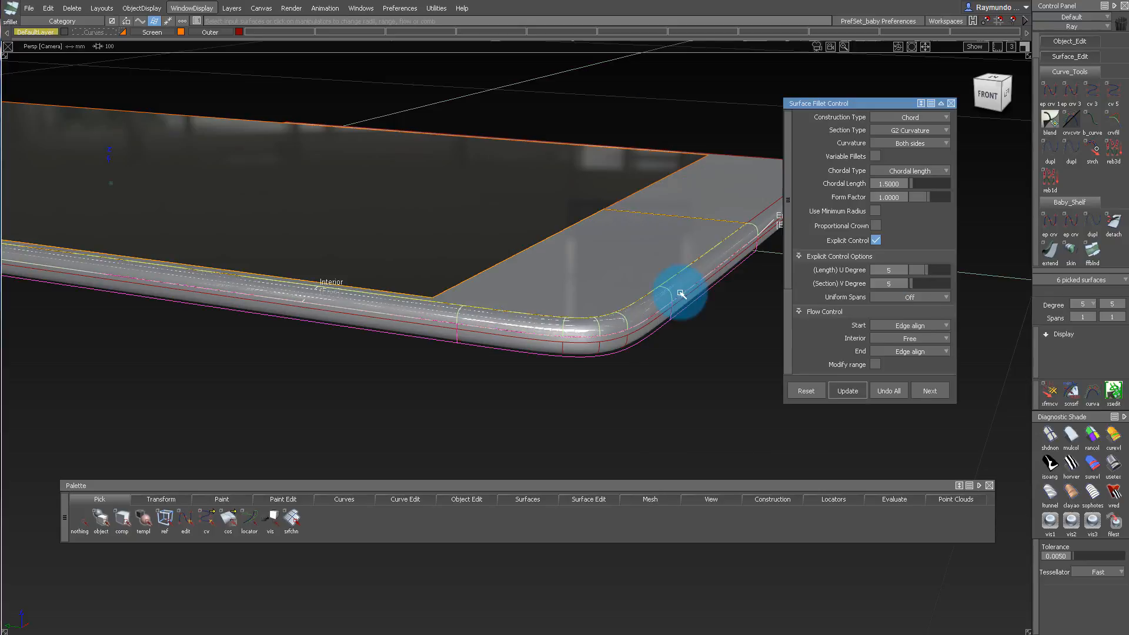
pyautogui.click(889, 393)
pyautogui.keyDown('alt'); pyautogui.keyDown('shift'); pyautogui.moveTo(668, 297); pyautogui.dragTo(638, 268); pyautogui.keyUp('shift'); pyautogui.keyUp('alt')
pyautogui.keyDown('ctrl'); pyautogui.keyDown('shift'); pyautogui.moveTo(644, 280); pyautogui.dragTo(616, 275, button='middle'); pyautogui.keyUp('shift'); pyautogui.keyUp('ctrl')
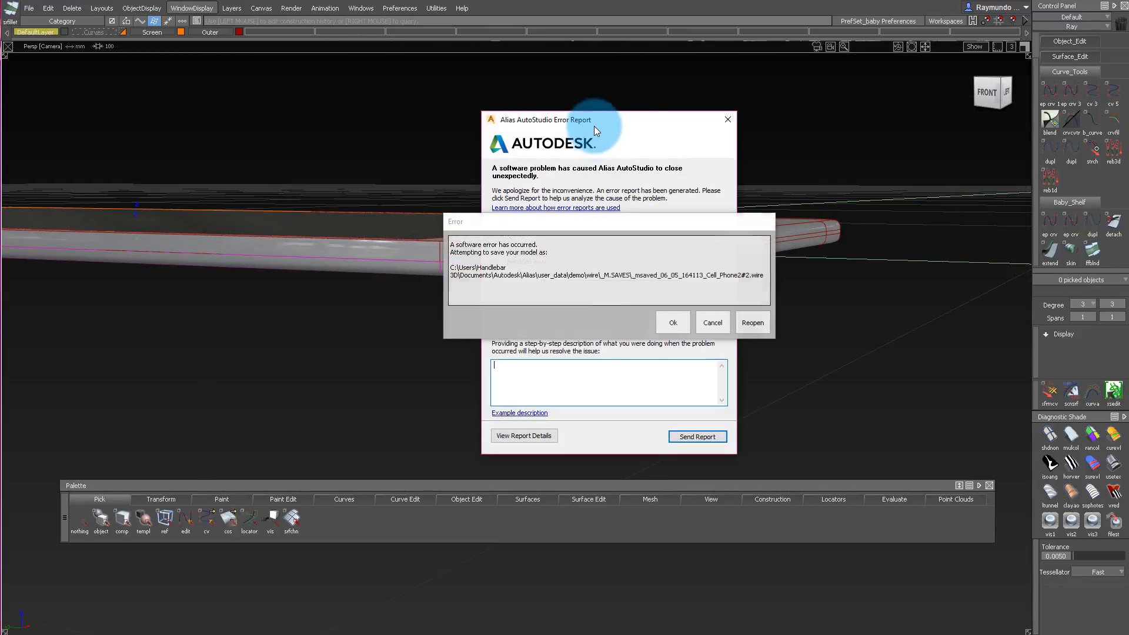
pyautogui.moveTo(702, 227); pyautogui.dragTo(591, 217)
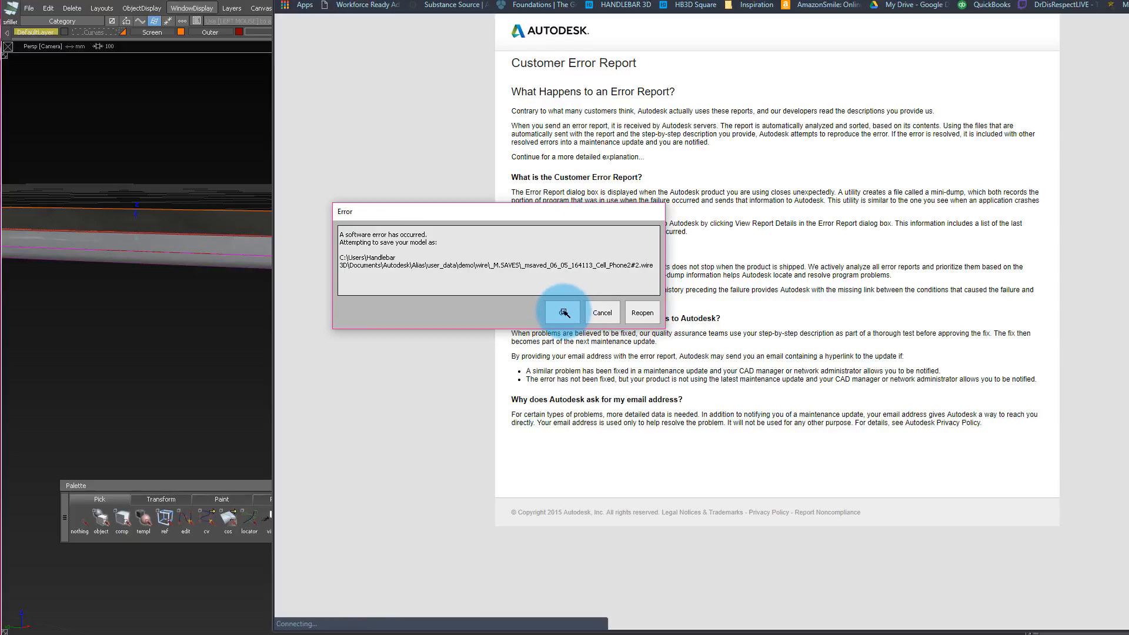
pyautogui.click(564, 313)
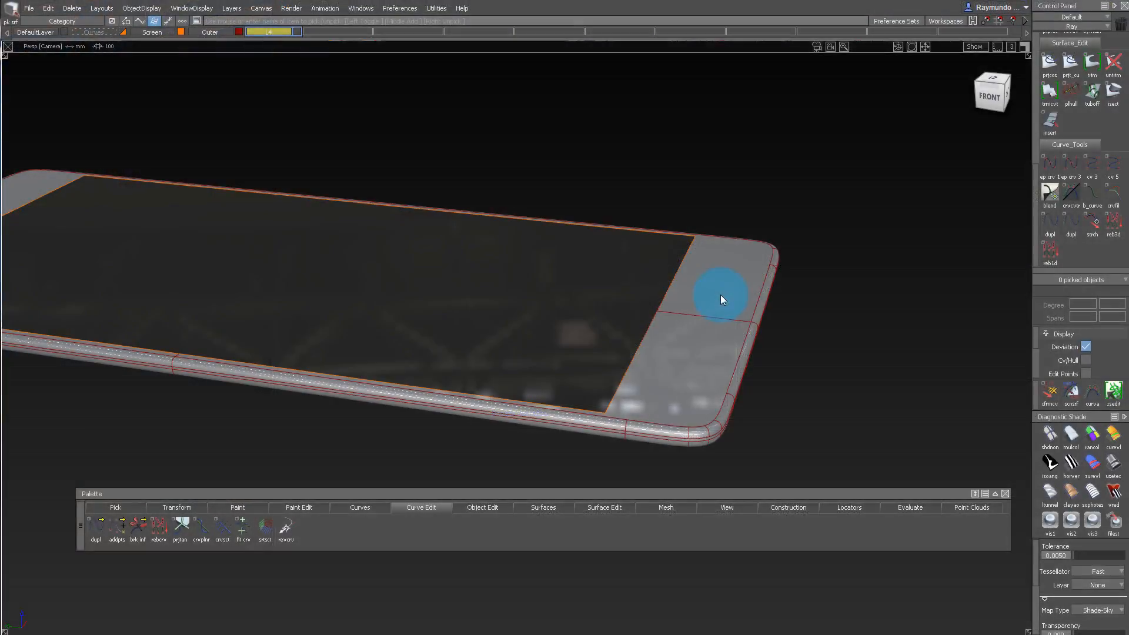
# Delete the construction history of the phone body's surfaces.
pyautogui.keyDown('alt'); pyautogui.keyDown('shift'); pyautogui.moveTo(721, 295); pyautogui.dragTo(593, 193); pyautogui.keyUp('shift'); pyautogui.keyUp('alt')
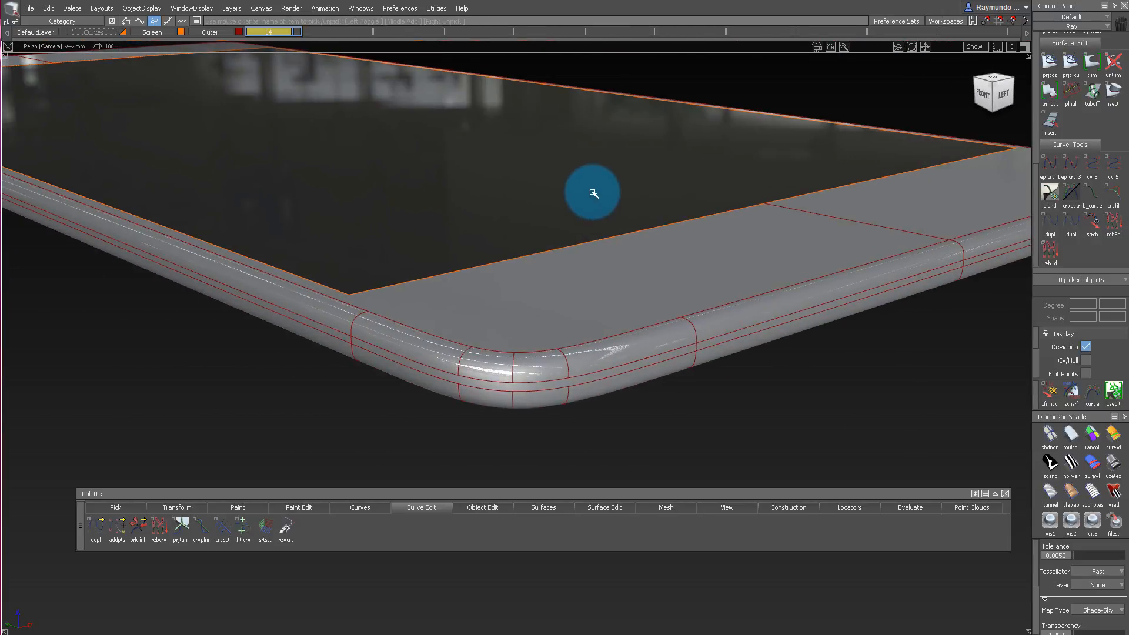
pyautogui.keyDown('alt'); pyautogui.keyDown('shift'); pyautogui.moveTo(468, 203); pyautogui.dragTo(112, 65); pyautogui.keyUp('shift'); pyautogui.keyUp('alt')
pyautogui.keyDown('alt'); pyautogui.keyDown('shift'); pyautogui.moveTo(543, 154); pyautogui.dragTo(540, 395); pyautogui.keyUp('shift'); pyautogui.keyUp('alt')
pyautogui.keyDown('alt'); pyautogui.keyDown('shift'); pyautogui.moveTo(448, 368); pyautogui.dragTo(542, 302); pyautogui.keyUp('shift'); pyautogui.keyUp('alt')
pyautogui.click(378, 415)
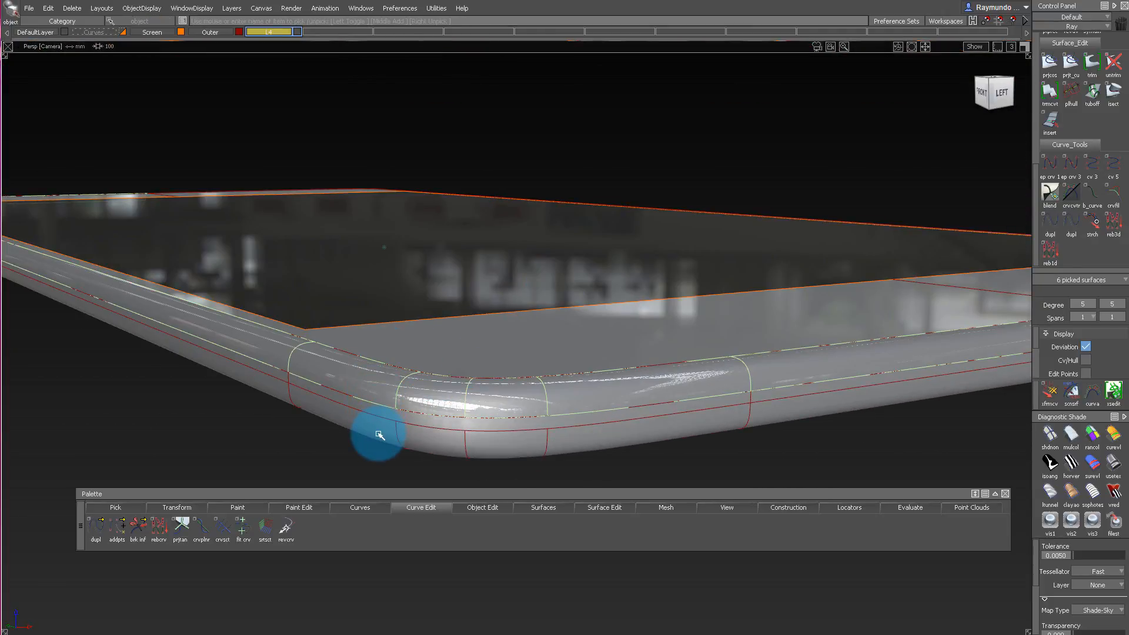
pyautogui.click(73, 10)
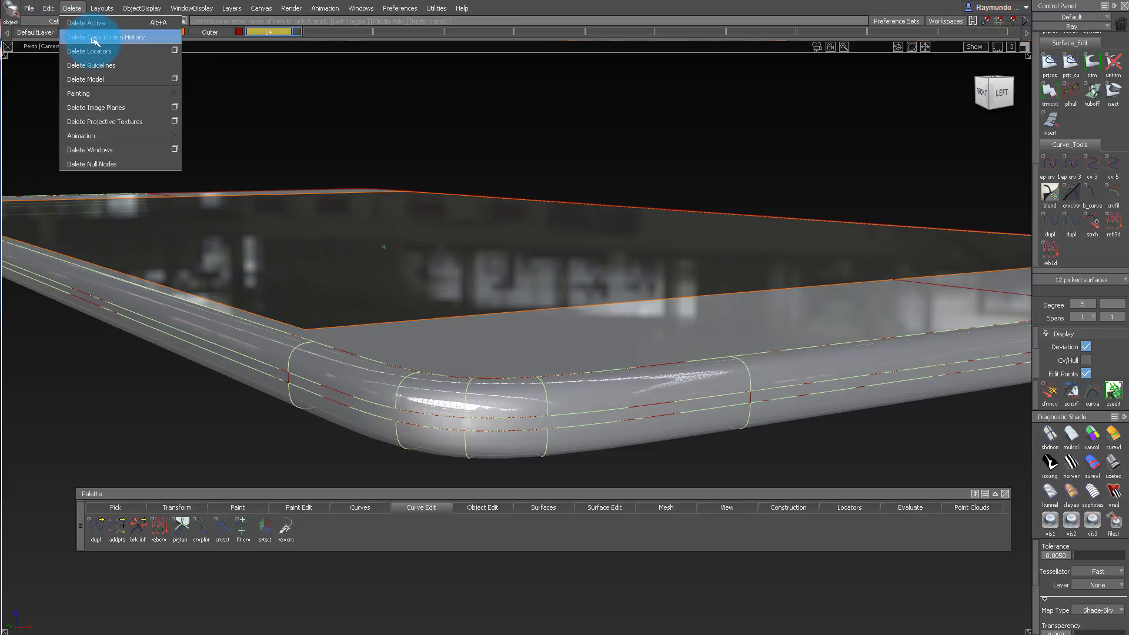
pyautogui.click(446, 433)
pyautogui.click(529, 288)
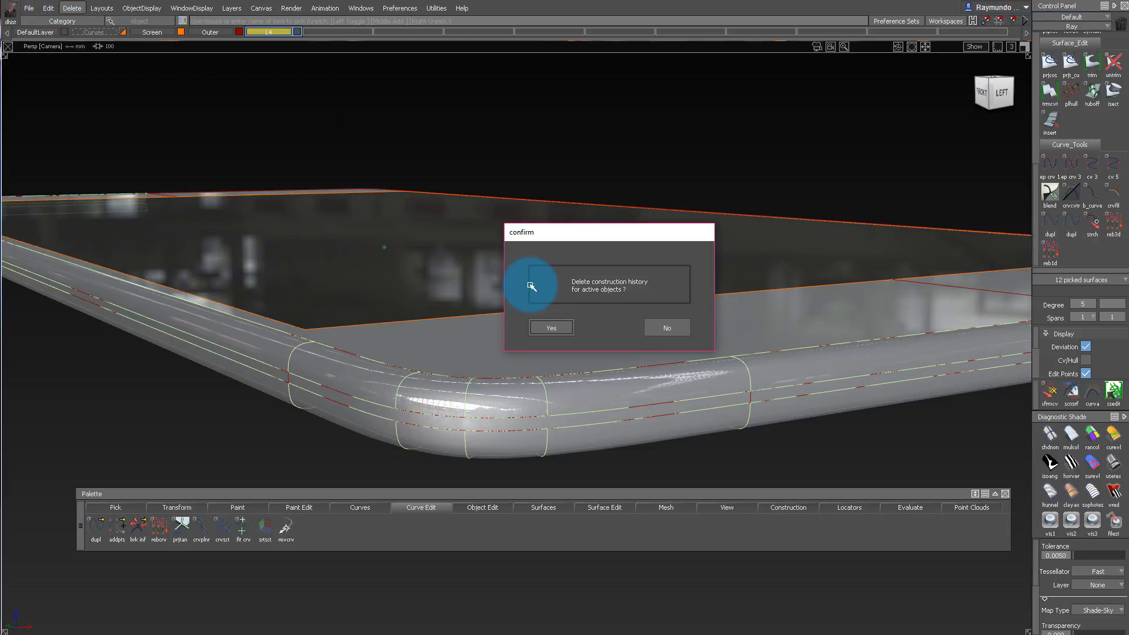
pyautogui.click(551, 328)
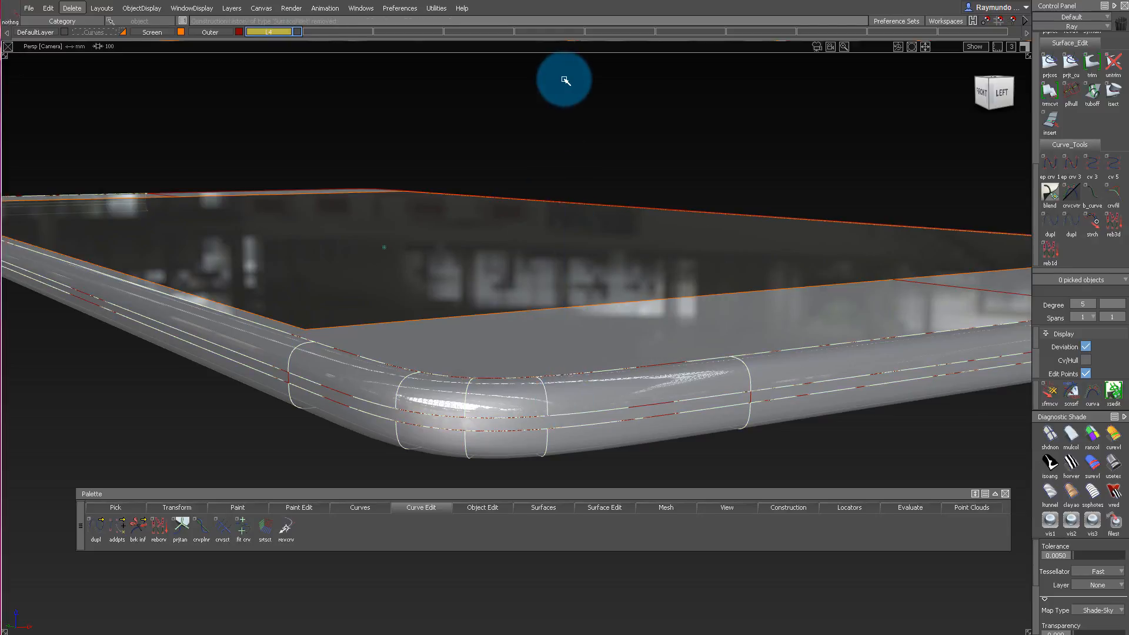
pyautogui.keyDown('ctrl'); pyautogui.keyDown('shift'); pyautogui.moveTo(565, 80); pyautogui.dragTo(890, 561); pyautogui.keyUp('shift'); pyautogui.keyUp('ctrl')
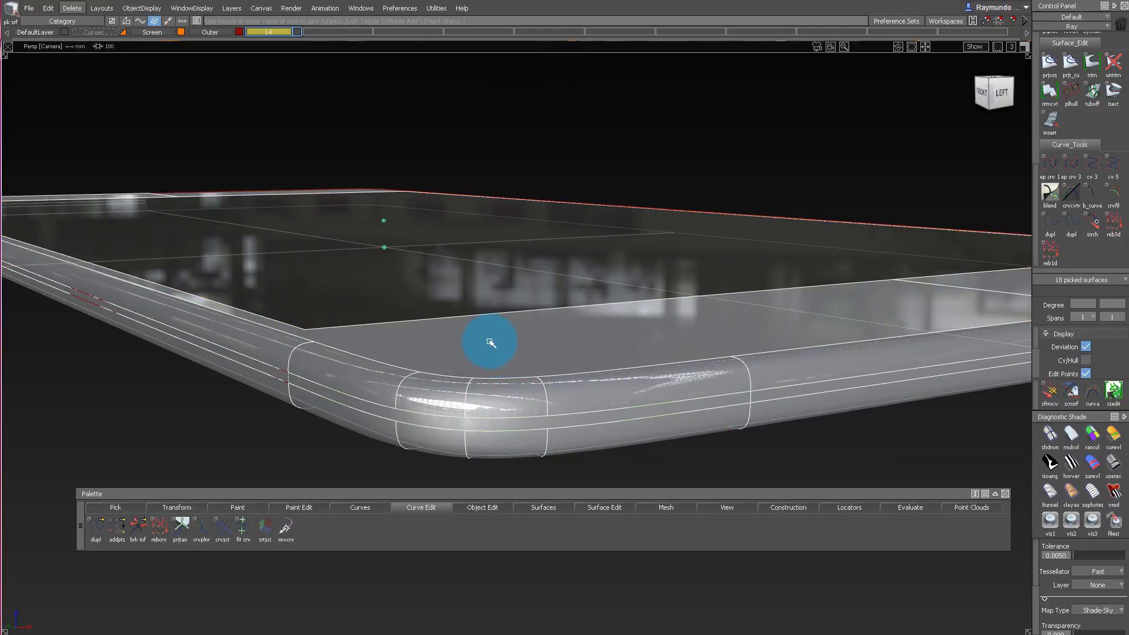
pyautogui.press('Return')
# Examine the fillet surfaces around the phone's corner and edges from several angles.
pyautogui.keyDown('ctrl'); pyautogui.keyDown('shift'); pyautogui.moveTo(489, 417); pyautogui.dragTo(656, 305); pyautogui.keyUp('shift'); pyautogui.keyUp('ctrl')
pyautogui.keyDown('alt'); pyautogui.keyDown('shift'); pyautogui.moveTo(655, 305); pyautogui.dragTo(537, 393, button='right'); pyautogui.keyUp('shift'); pyautogui.keyUp('alt')
pyautogui.keyDown('alt'); pyautogui.keyDown('shift'); pyautogui.moveTo(537, 394); pyautogui.dragTo(653, 327); pyautogui.keyUp('shift'); pyautogui.keyUp('alt')
pyautogui.click(651, 330)
pyautogui.keyDown('alt'); pyautogui.keyDown('shift'); pyautogui.moveTo(465, 328); pyautogui.dragTo(423, 307); pyautogui.keyUp('shift'); pyautogui.keyUp('alt')
pyautogui.keyDown('alt'); pyautogui.keyDown('shift'); pyautogui.moveTo(423, 307); pyautogui.dragTo(596, 305, button='right'); pyautogui.keyUp('shift'); pyautogui.keyUp('alt')
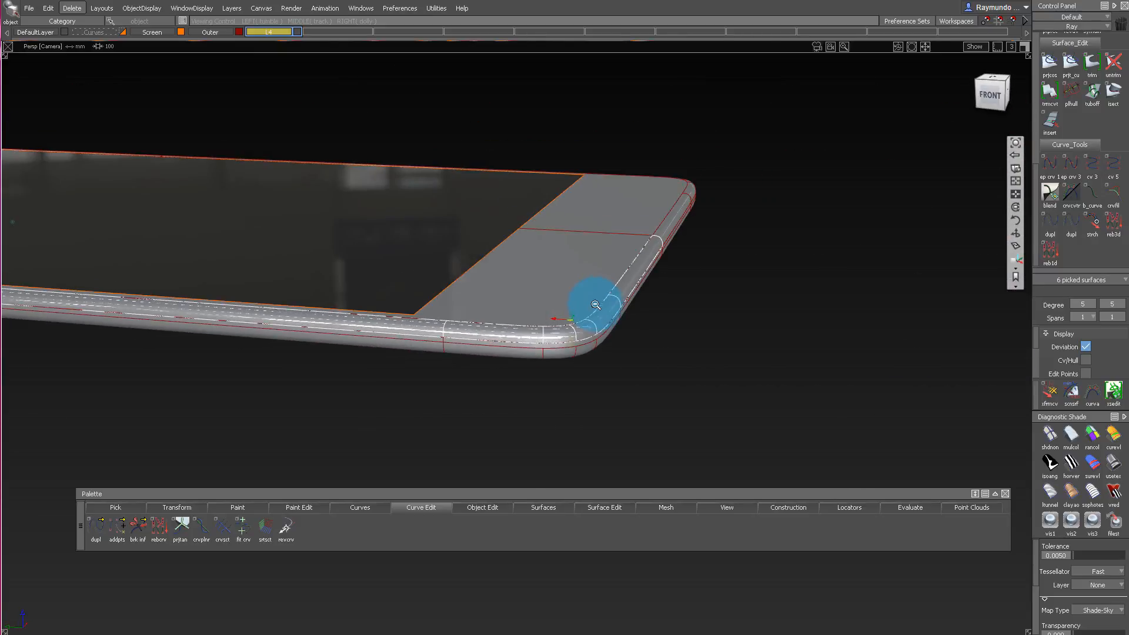
pyautogui.keyDown('alt'); pyautogui.keyDown('shift'); pyautogui.moveTo(596, 304); pyautogui.dragTo(590, 323, button='middle'); pyautogui.keyUp('shift'); pyautogui.keyUp('alt')
pyautogui.keyDown('alt'); pyautogui.keyDown('shift'); pyautogui.moveTo(590, 323); pyautogui.dragTo(557, 333); pyautogui.keyUp('shift'); pyautogui.keyUp('alt')
pyautogui.keyDown('alt'); pyautogui.keyDown('shift'); pyautogui.moveTo(557, 333); pyautogui.dragTo(676, 306, button='right'); pyautogui.keyUp('shift'); pyautogui.keyUp('alt')
pyautogui.keyDown('ctrl'); pyautogui.keyDown('shift'); pyautogui.moveTo(676, 306); pyautogui.dragTo(571, 341); pyautogui.keyUp('shift'); pyautogui.keyUp('ctrl')
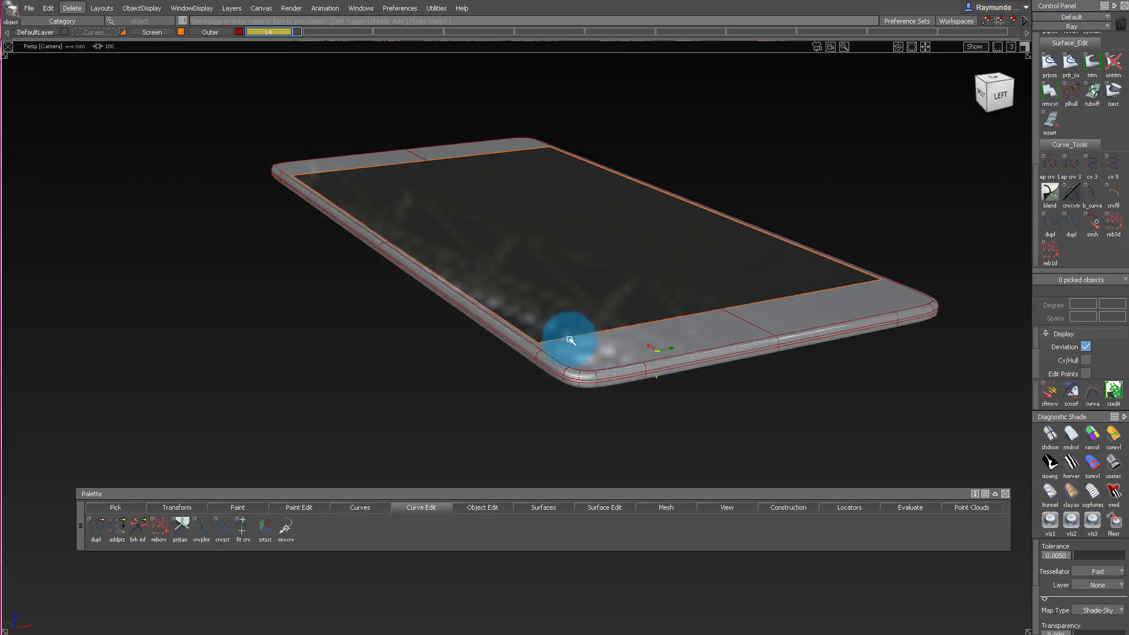
pyautogui.moveTo(809, 331)
pyautogui.keyDown('alt'); pyautogui.keyDown('shift'); pyautogui.mouseDown()
pyautogui.moveTo(588, 391)
pyautogui.moveTo(486, 365)
pyautogui.moveTo(685, 353)
pyautogui.moveTo(559, 264)
pyautogui.mouseUp(); pyautogui.keyUp('shift'); pyautogui.keyUp('alt')
# Hide the Screen layer and turn off symmetry for the Outer layer.
pyautogui.click(182, 32)
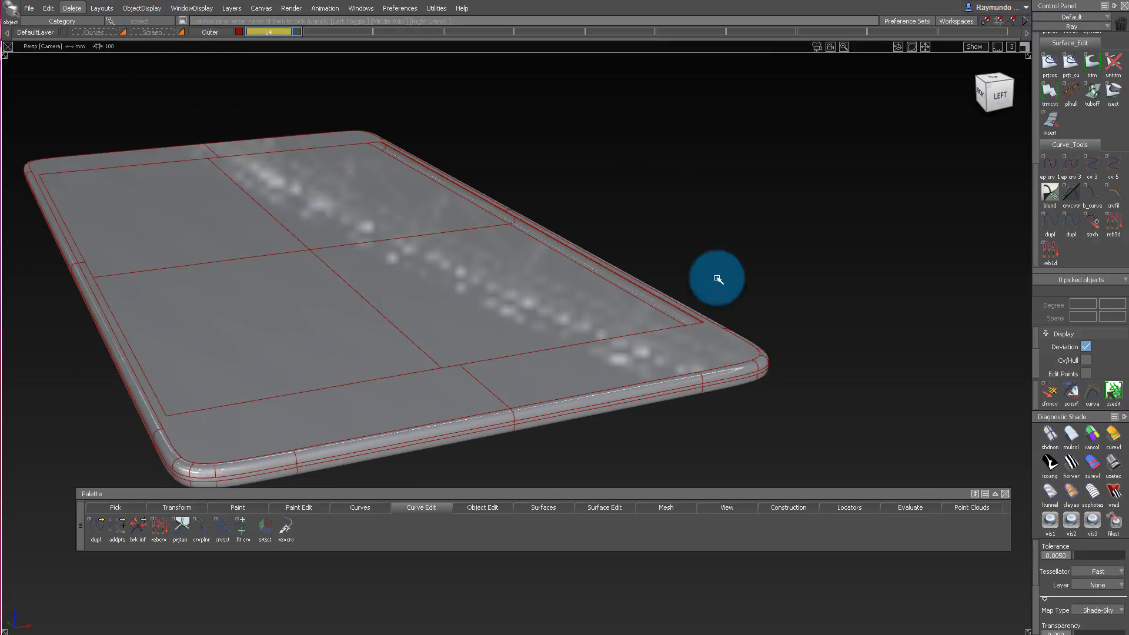
pyautogui.keyDown('alt'); pyautogui.keyDown('shift'); pyautogui.moveTo(718, 277); pyautogui.dragTo(640, 227); pyautogui.keyUp('shift'); pyautogui.keyUp('alt')
pyautogui.click(217, 34)
pyautogui.click(216, 83)
# Delete all surfaces of the phone body on the far side of its lengthwise centre line.
pyautogui.moveTo(563, 145); pyautogui.dragTo(885, 457)
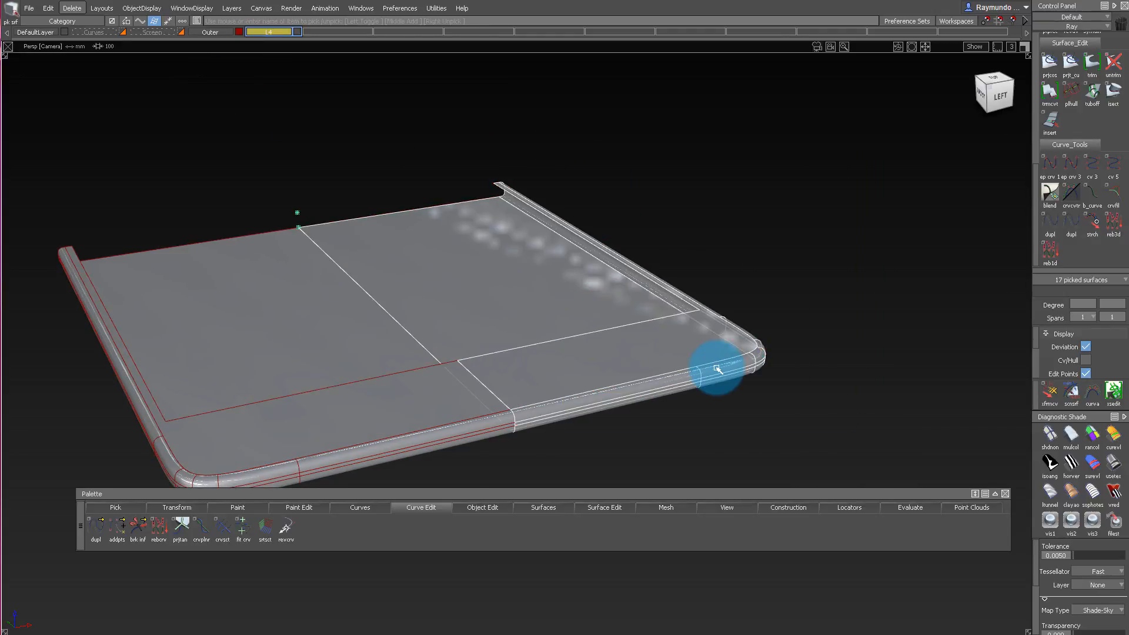
pyautogui.press('Delete')
pyautogui.keyDown('alt'); pyautogui.keyDown('shift'); pyautogui.moveTo(316, 461); pyautogui.dragTo(627, 342, button='middle'); pyautogui.keyUp('shift'); pyautogui.keyUp('alt')
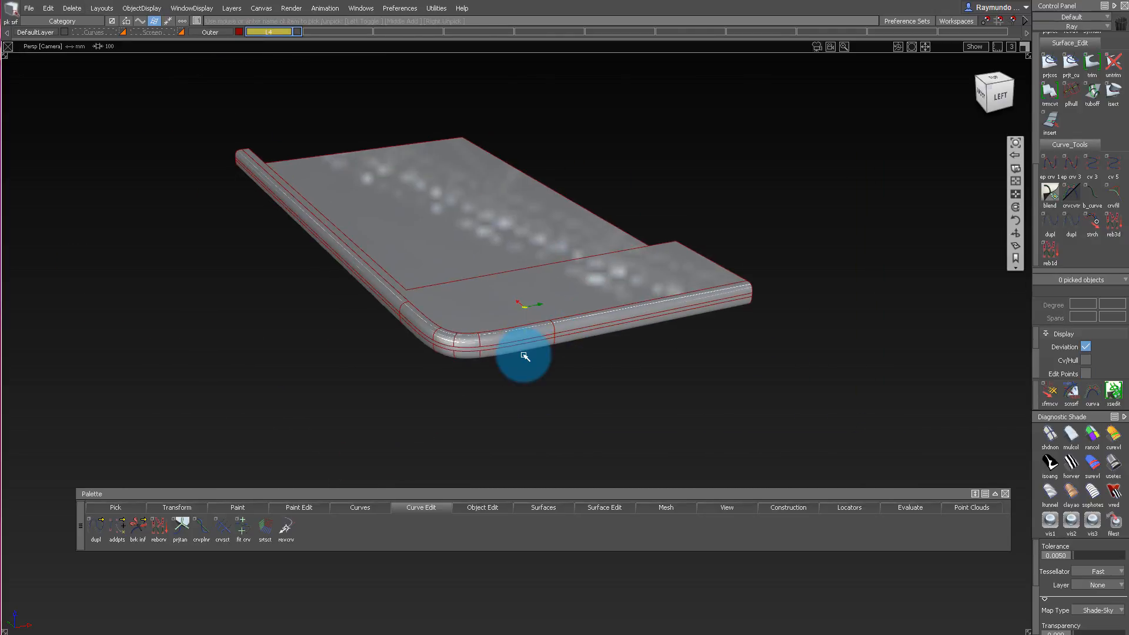
# Delete the upper and lower fillet surfaces running along the remaining long side, corner and short end.
pyautogui.keyDown('alt'); pyautogui.keyDown('shift'); pyautogui.moveTo(525, 357); pyautogui.dragTo(646, 320, button='right'); pyautogui.keyUp('shift'); pyautogui.keyUp('alt')
pyautogui.keyDown('alt'); pyautogui.keyDown('shift'); pyautogui.moveTo(645, 320); pyautogui.dragTo(461, 264); pyautogui.keyUp('shift'); pyautogui.keyUp('alt')
pyautogui.keyDown('alt'); pyautogui.keyDown('shift'); pyautogui.moveTo(744, 321); pyautogui.dragTo(868, 207); pyautogui.keyUp('shift'); pyautogui.keyUp('alt')
pyautogui.press('Delete')
pyautogui.press('Return')
pyautogui.click(706, 399)
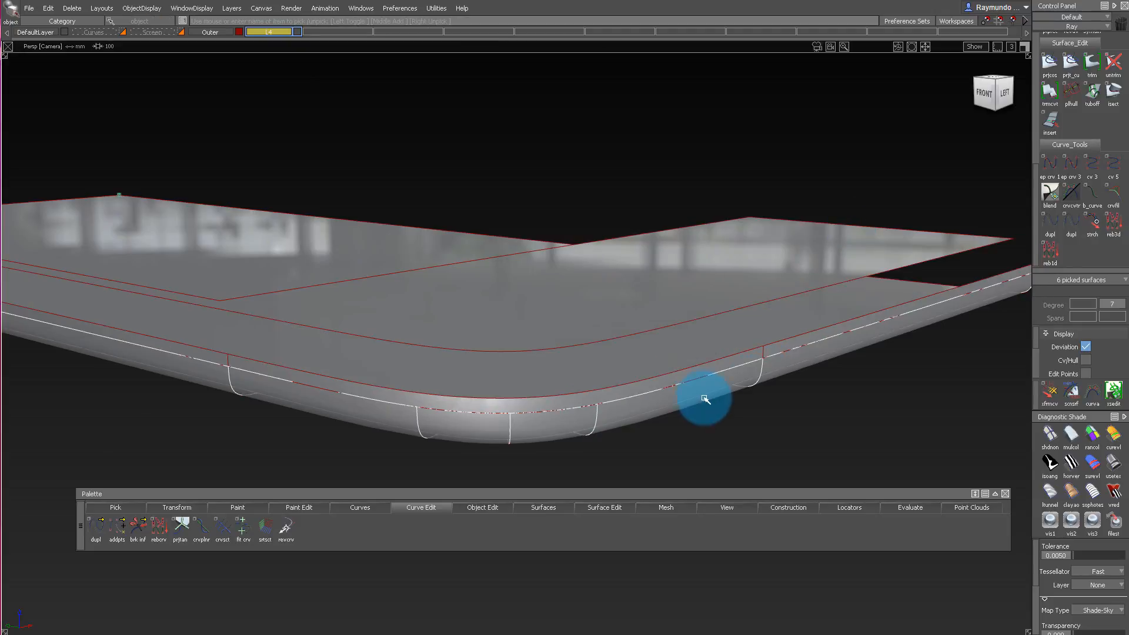
pyautogui.press('Delete')
pyautogui.press('Return')
# Untrim the corner blend surface and the side walls along the short end and the long edge.
pyautogui.keyDown('alt'); pyautogui.keyDown('shift'); pyautogui.moveTo(614, 432); pyautogui.dragTo(632, 323); pyautogui.keyUp('shift'); pyautogui.keyUp('alt')
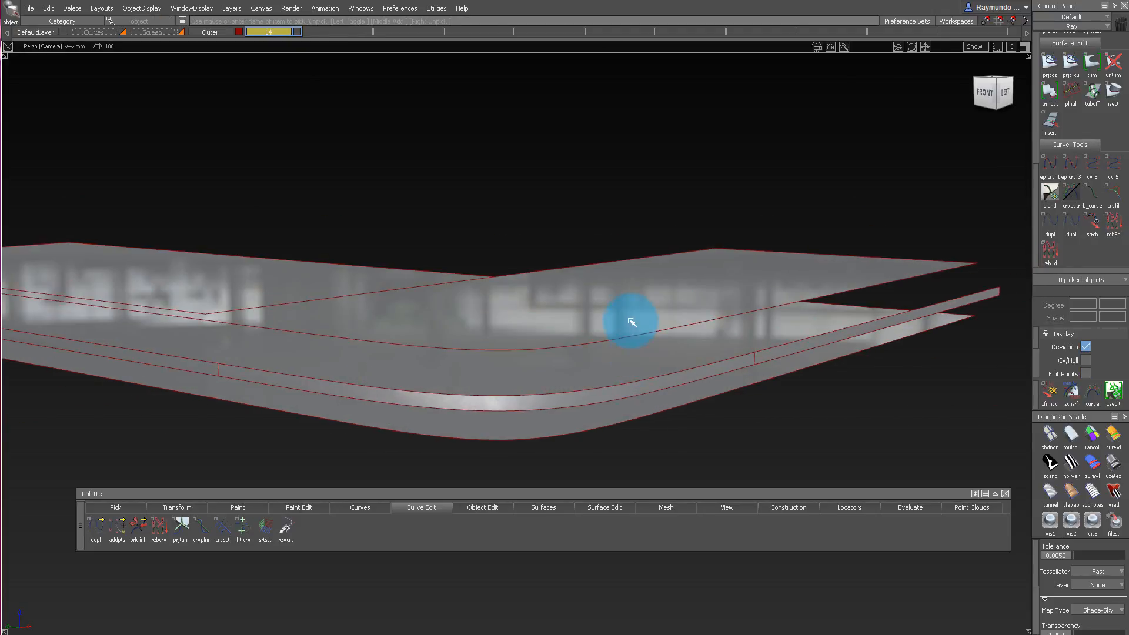
pyautogui.click(631, 388)
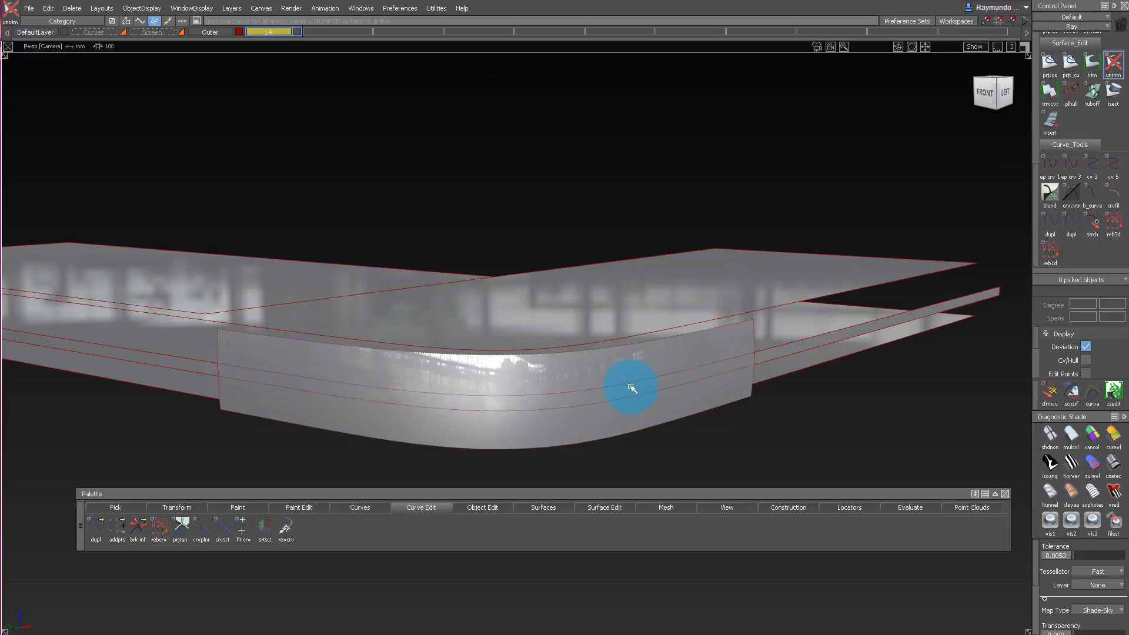
pyautogui.click(799, 356)
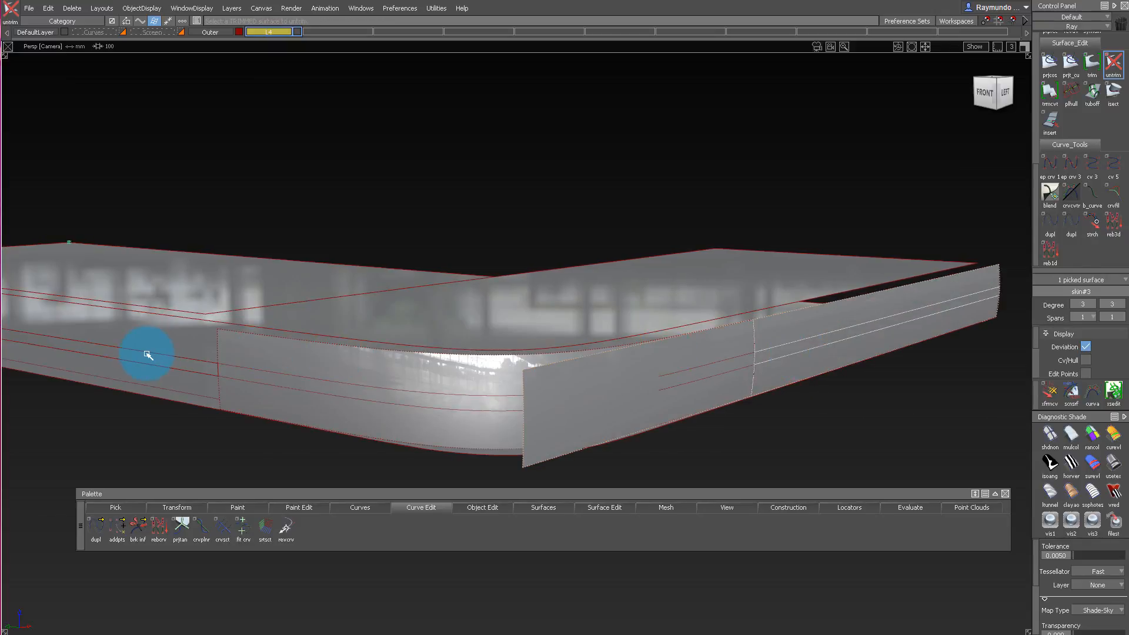
pyautogui.click(461, 333)
pyautogui.keyDown('alt'); pyautogui.keyDown('shift'); pyautogui.moveTo(555, 288); pyautogui.dragTo(557, 461); pyautogui.keyUp('shift'); pyautogui.keyUp('alt')
pyautogui.keyDown('ctrl'); pyautogui.keyDown('shift'); pyautogui.moveTo(557, 461); pyautogui.dragTo(555, 363); pyautogui.keyUp('shift'); pyautogui.keyUp('ctrl')
# Delete the leftover curves-on-surface from the untrimmed side walls and corner blend.
pyautogui.keyDown('ctrl'); pyautogui.keyDown('shift'); pyautogui.moveTo(692, 458); pyautogui.dragTo(572, 347); pyautogui.keyUp('shift'); pyautogui.keyUp('ctrl')
pyautogui.moveTo(172, 237); pyautogui.dragTo(965, 608)
pyautogui.press('Delete')
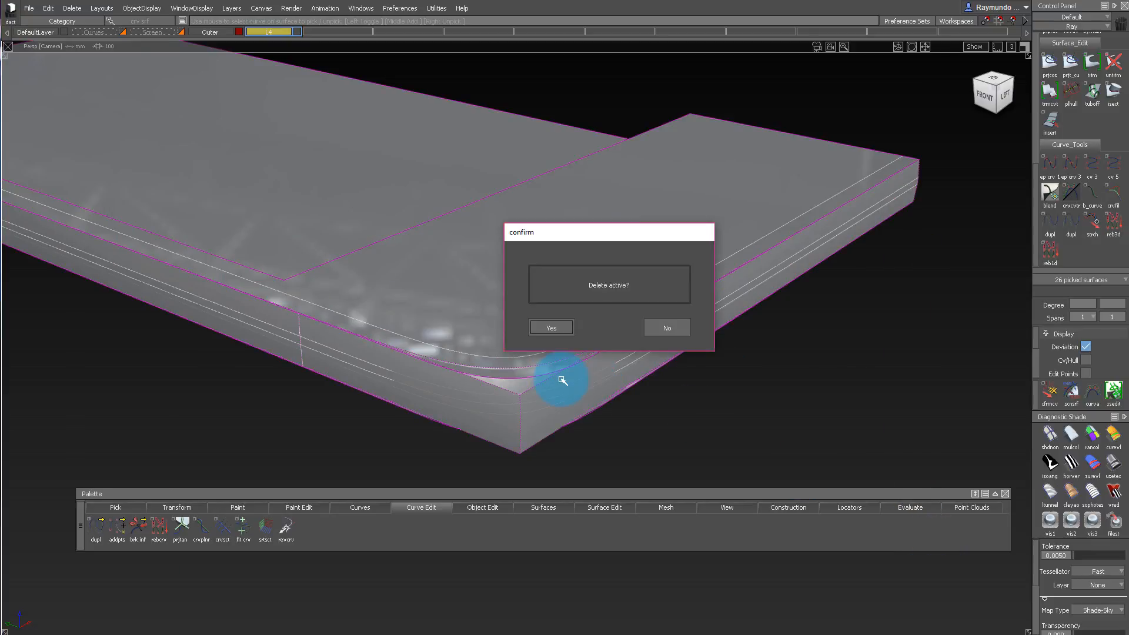
pyautogui.press('Return')
# Assign the corner blend surface to layer L4 and rename that layer Archive.
pyautogui.click(518, 366)
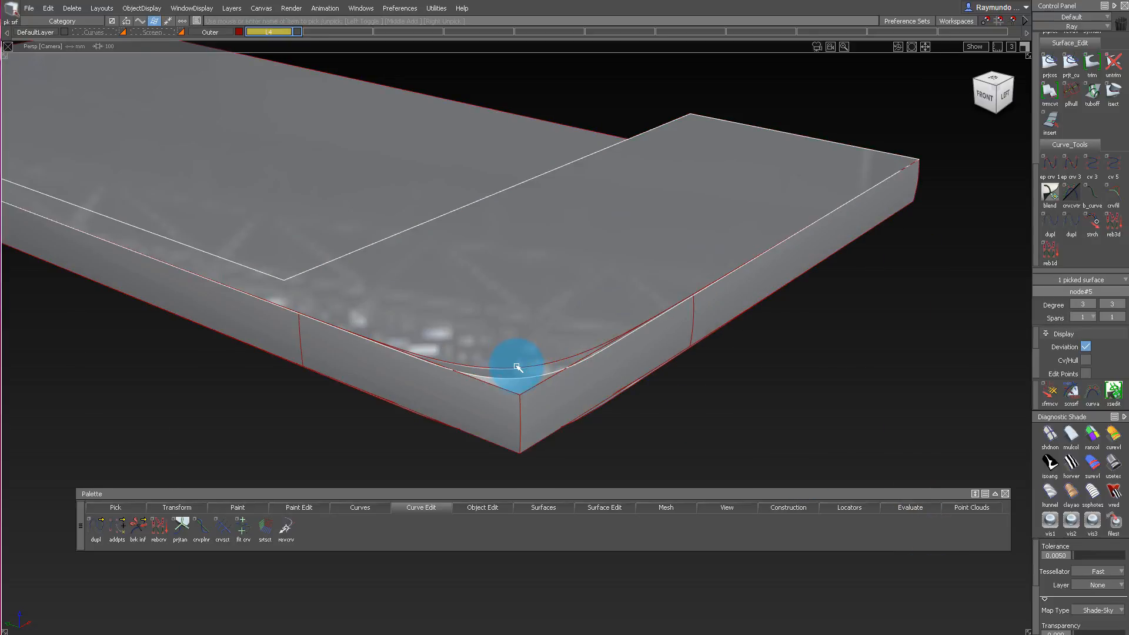
pyautogui.click(517, 304)
pyautogui.keyDown('ctrl'); pyautogui.keyDown('shift'); pyautogui.moveTo(518, 383); pyautogui.dragTo(517, 177); pyautogui.keyUp('shift'); pyautogui.keyUp('ctrl')
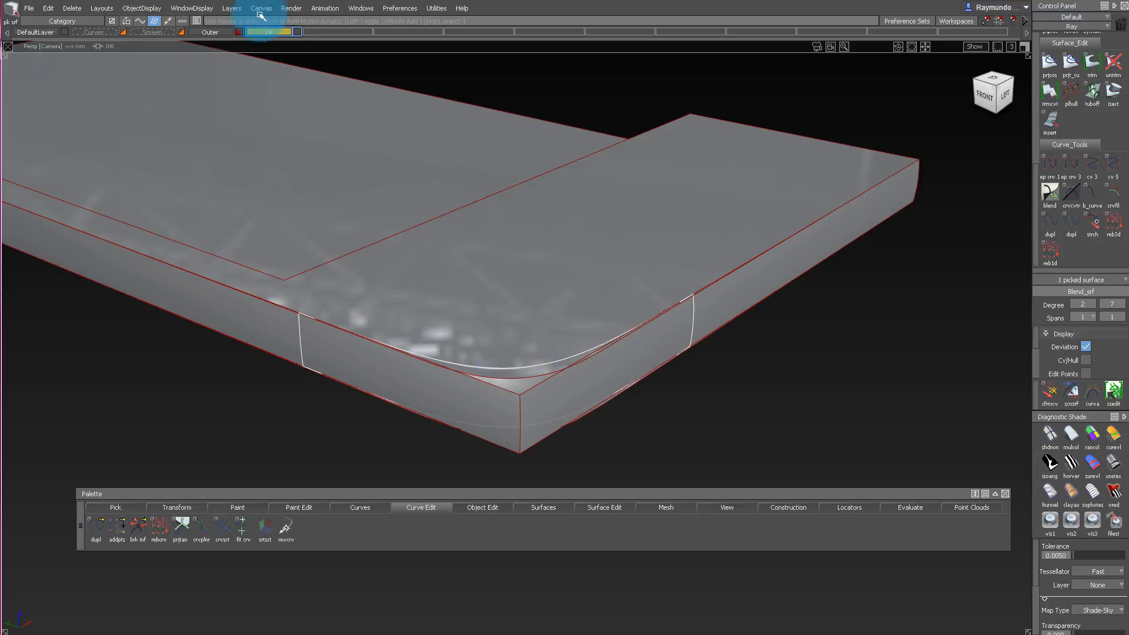
pyautogui.click(287, 32)
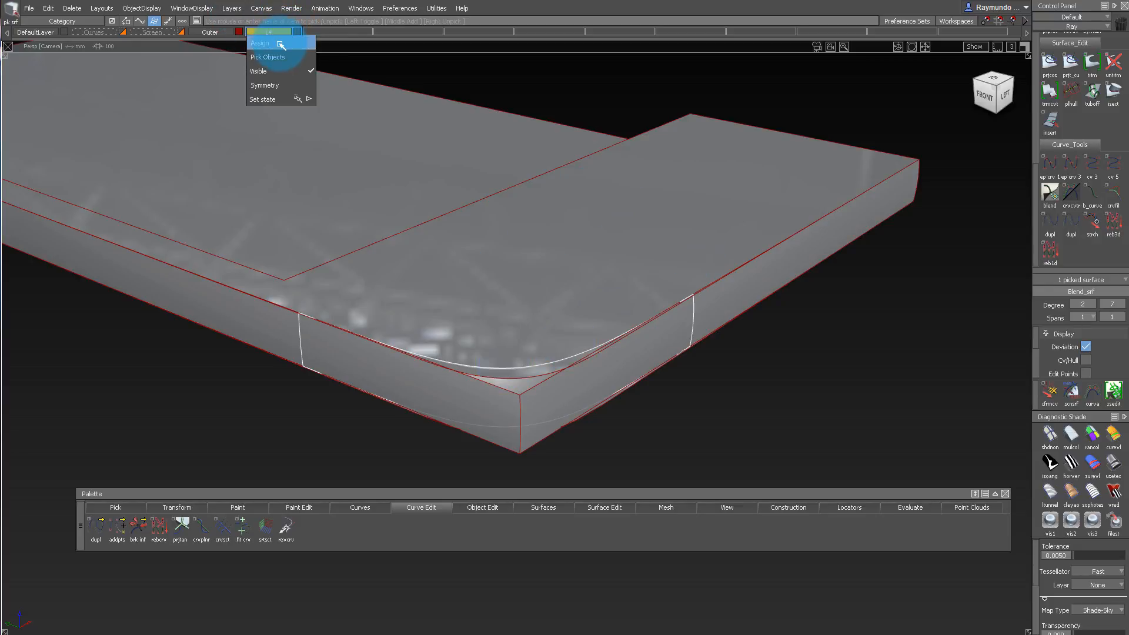
pyautogui.click(280, 43)
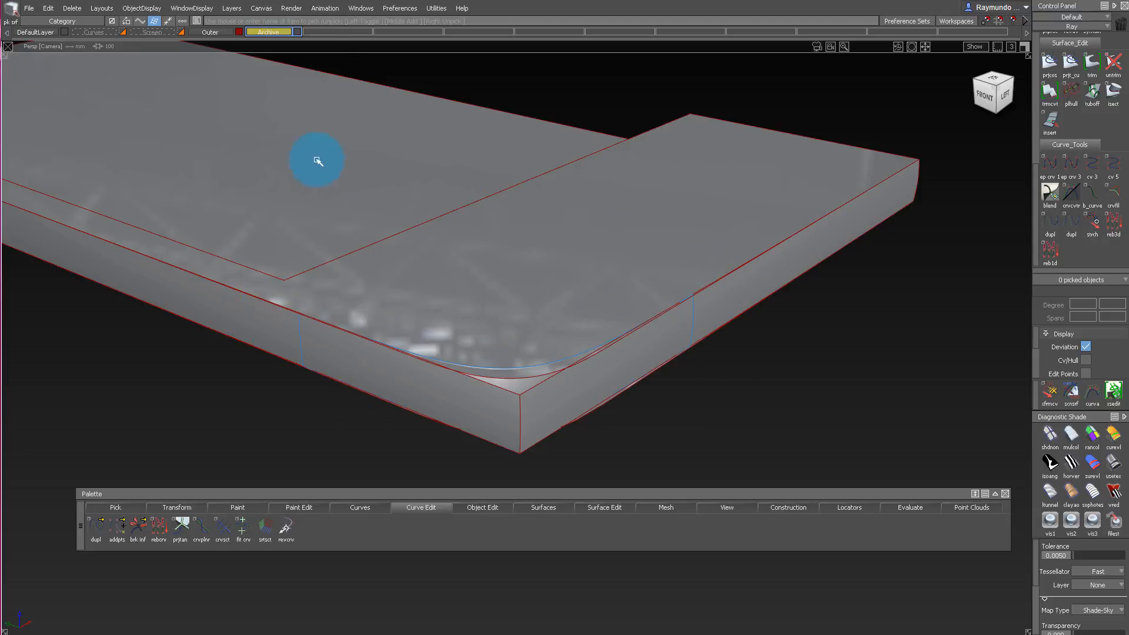
# Hide the Archive layer and make DefaultLayer the active layer.
pyautogui.keyDown('alt'); pyautogui.keyDown('shift'); pyautogui.moveTo(348, 184); pyautogui.dragTo(418, 186); pyautogui.keyUp('shift'); pyautogui.keyUp('alt')
pyautogui.click(567, 320)
pyautogui.moveTo(566, 320)
pyautogui.keyDown('alt'); pyautogui.keyDown('shift'); pyautogui.mouseDown()
pyautogui.moveTo(574, 290)
pyautogui.moveTo(776, 327)
pyautogui.moveTo(84, 398)
pyautogui.moveTo(620, 277)
pyautogui.moveTo(734, 285)
pyautogui.moveTo(496, 368)
pyautogui.moveTo(484, 296)
pyautogui.moveTo(532, 433)
pyautogui.mouseUp(); pyautogui.keyUp('shift'); pyautogui.keyUp('alt')
pyautogui.keyDown('ctrl'); pyautogui.keyDown('shift'); pyautogui.moveTo(532, 433); pyautogui.dragTo(535, 206); pyautogui.keyUp('shift'); pyautogui.keyUp('ctrl')
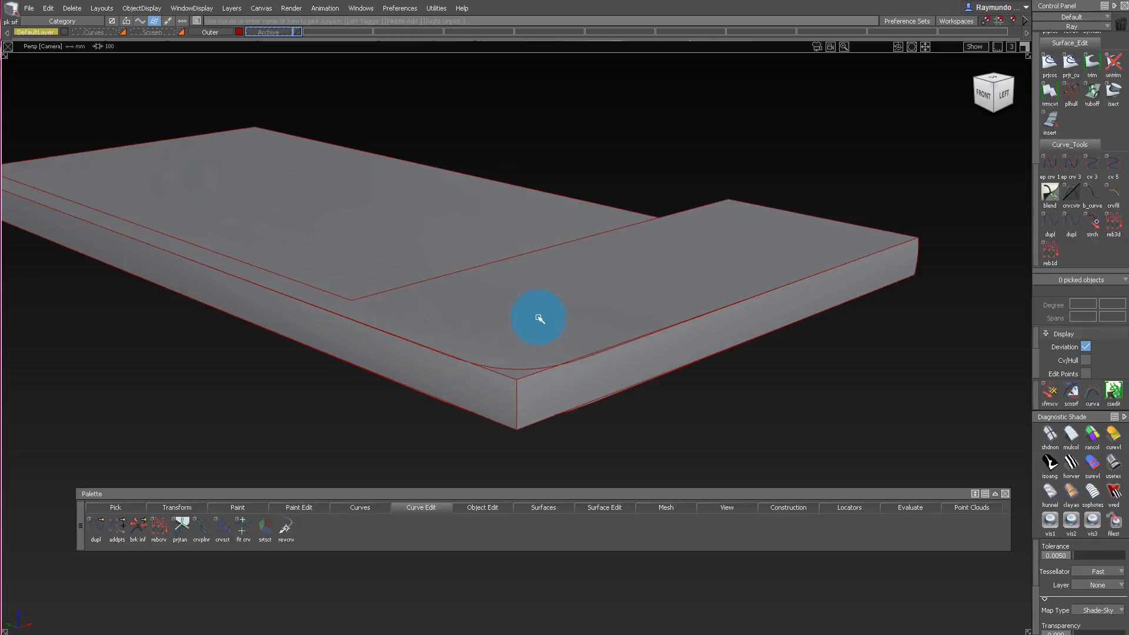
# Untrim the phone's top surface and delete its leftover curves-on-surface.
pyautogui.hotkey('ctrl', 'u')
pyautogui.click(539, 317)
pyautogui.keyDown('alt'); pyautogui.keyDown('shift'); pyautogui.moveTo(466, 310); pyautogui.dragTo(496, 365); pyautogui.keyUp('shift'); pyautogui.keyUp('alt')
pyautogui.keyDown('ctrl'); pyautogui.keyDown('shift'); pyautogui.moveTo(681, 430); pyautogui.dragTo(687, 448); pyautogui.keyUp('shift'); pyautogui.keyUp('ctrl')
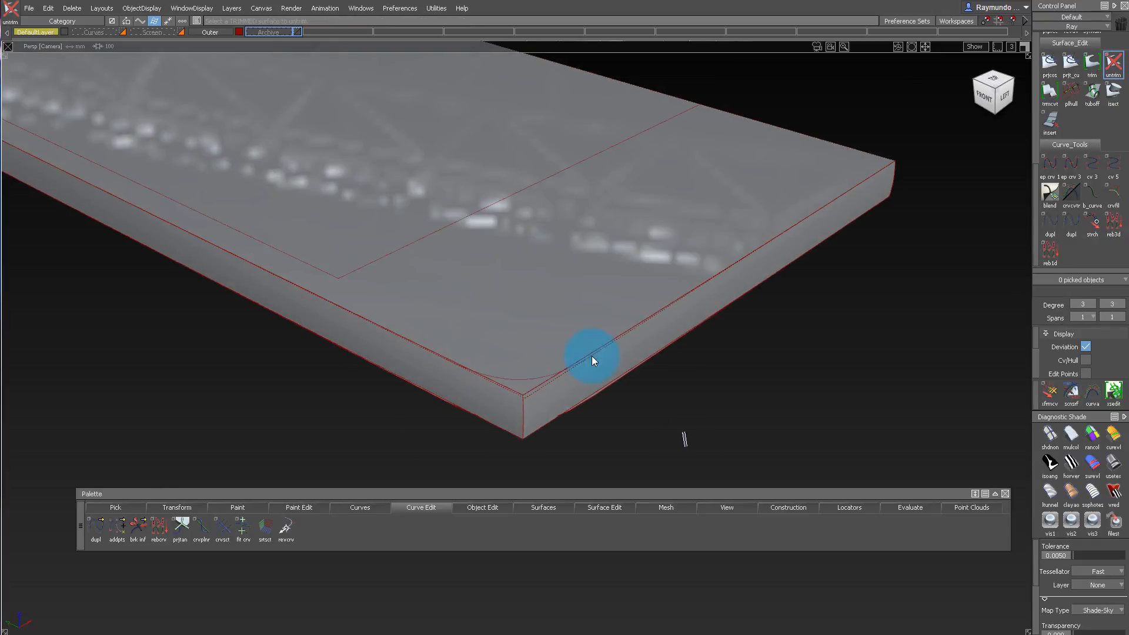
pyautogui.moveTo(313, 322); pyautogui.dragTo(721, 491)
pyautogui.press('Delete')
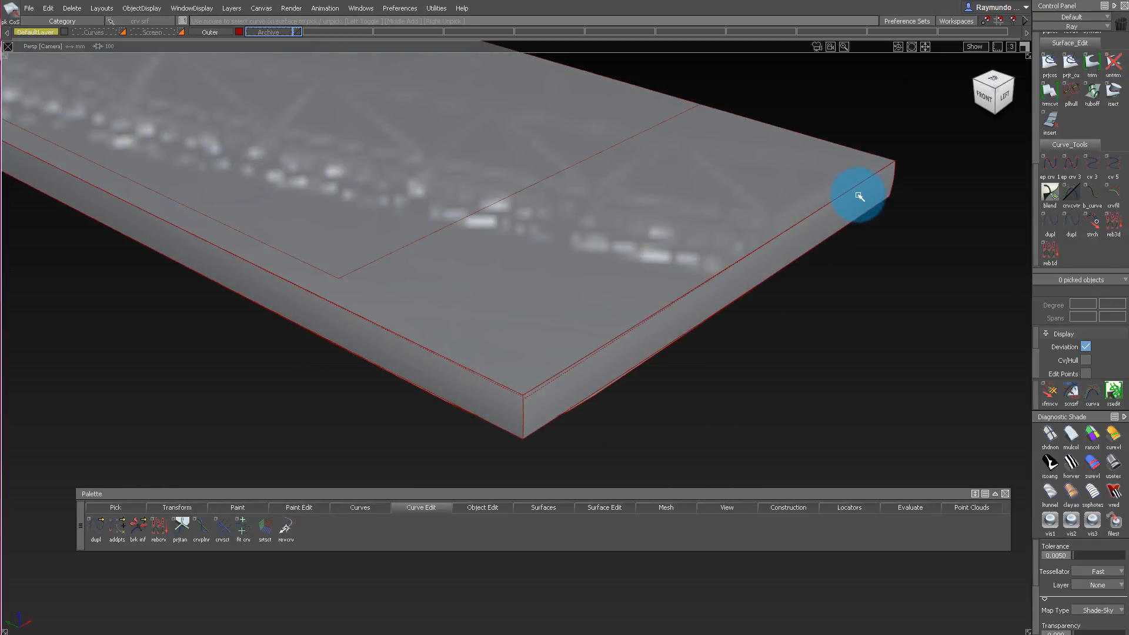
# Untrim the phone's underside surface and delete its leftover curves-on-surface.
pyautogui.keyDown('alt'); pyautogui.keyDown('shift'); pyautogui.moveTo(559, 382); pyautogui.dragTo(591, 147); pyautogui.keyUp('shift'); pyautogui.keyUp('alt')
pyautogui.keyDown('ctrl'); pyautogui.keyDown('shift'); pyautogui.moveTo(529, 331); pyautogui.dragTo(529, 391); pyautogui.keyUp('shift'); pyautogui.keyUp('ctrl')
pyautogui.click(529, 392)
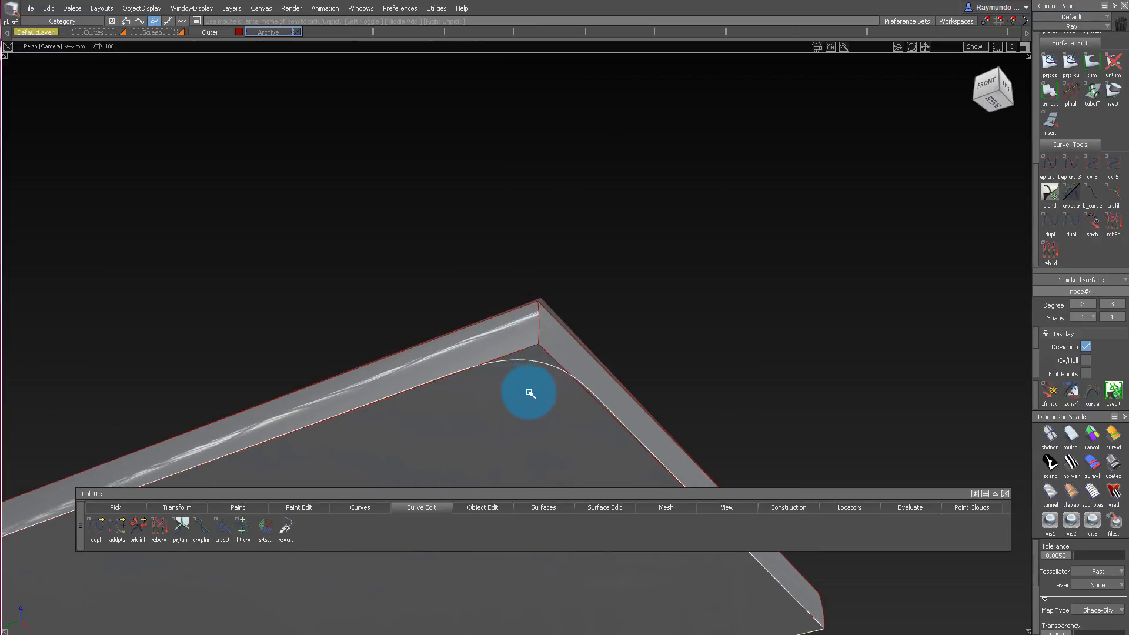
pyautogui.click(544, 356)
pyautogui.click(663, 327)
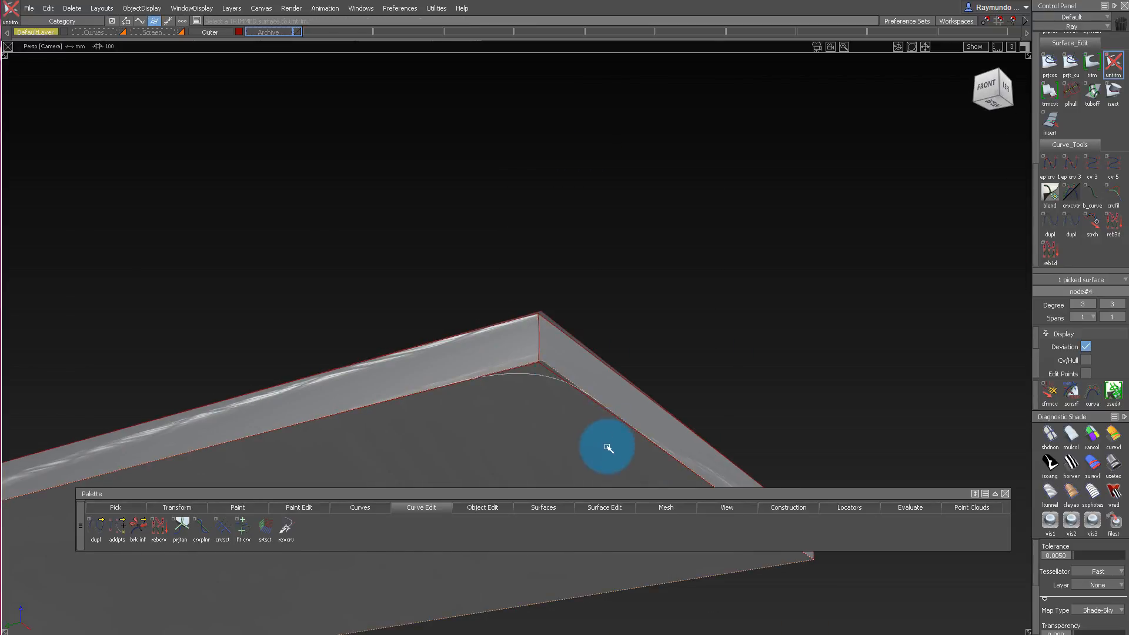
pyautogui.keyDown('ctrl'); pyautogui.keyDown('shift'); pyautogui.moveTo(659, 419); pyautogui.dragTo(625, 360); pyautogui.keyUp('shift'); pyautogui.keyUp('ctrl')
pyautogui.moveTo(333, 177); pyautogui.dragTo(931, 569)
pyautogui.press('Delete')
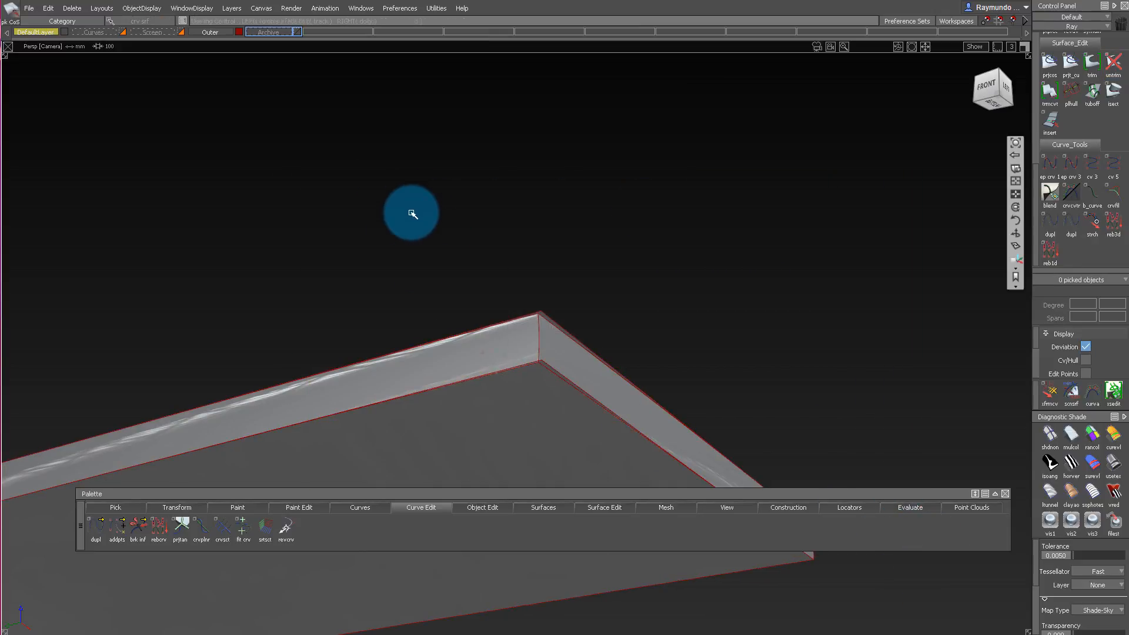
# Display the CVs, hulls and edit points on the top surface and side walls.
pyautogui.keyDown('alt'); pyautogui.keyDown('shift'); pyautogui.moveTo(412, 213); pyautogui.dragTo(537, 422); pyautogui.keyUp('shift'); pyautogui.keyUp('alt')
pyautogui.keyDown('alt'); pyautogui.keyDown('shift'); pyautogui.moveTo(538, 422); pyautogui.dragTo(740, 424, button='middle'); pyautogui.keyUp('shift'); pyautogui.keyUp('alt')
pyautogui.keyDown('alt'); pyautogui.keyDown('shift'); pyautogui.moveTo(739, 424); pyautogui.dragTo(614, 227); pyautogui.keyUp('shift'); pyautogui.keyUp('alt')
pyautogui.keyDown('ctrl'); pyautogui.keyDown('shift'); pyautogui.moveTo(614, 226); pyautogui.dragTo(620, 294); pyautogui.keyUp('shift'); pyautogui.keyUp('ctrl')
pyautogui.click(679, 375)
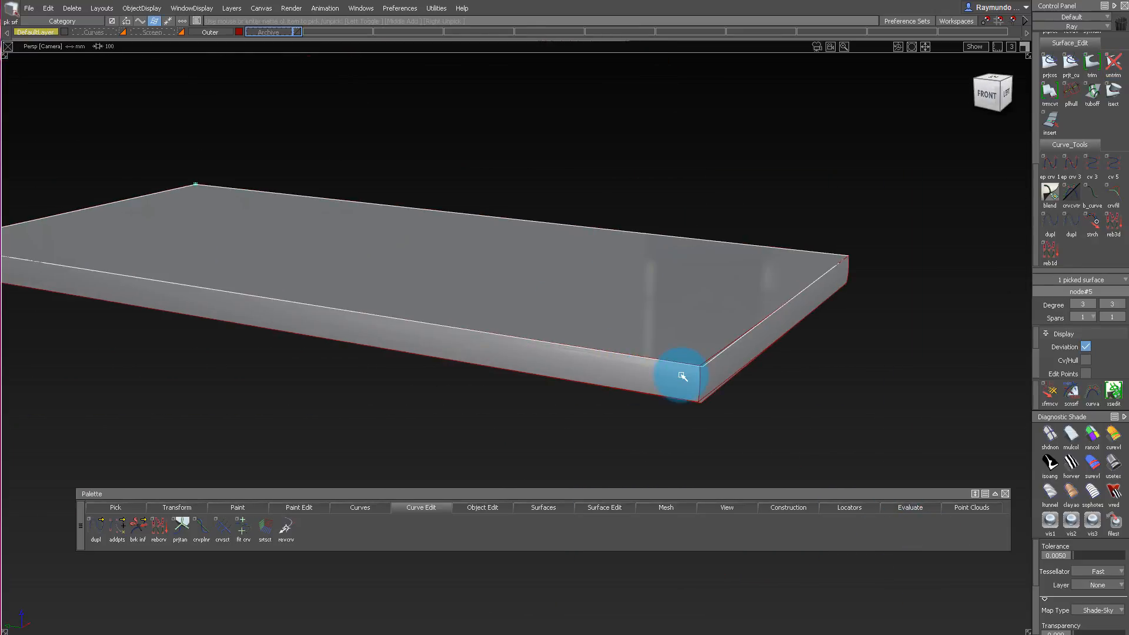
pyautogui.keyDown('ctrl'); pyautogui.keyDown('shift'); pyautogui.moveTo(704, 331); pyautogui.dragTo(706, 332); pyautogui.keyUp('shift'); pyautogui.keyUp('ctrl')
pyautogui.keyDown('alt'); pyautogui.keyDown('shift'); pyautogui.moveTo(706, 333); pyautogui.dragTo(547, 329, button='right'); pyautogui.keyUp('shift'); pyautogui.keyUp('alt')
pyautogui.keyDown('alt'); pyautogui.keyDown('shift'); pyautogui.moveTo(548, 330); pyautogui.dragTo(654, 382); pyautogui.keyUp('shift'); pyautogui.keyUp('alt')
pyautogui.click(654, 383)
pyautogui.keyDown('alt'); pyautogui.keyDown('shift'); pyautogui.moveTo(658, 232); pyautogui.dragTo(543, 297); pyautogui.keyUp('shift'); pyautogui.keyUp('alt')
pyautogui.click(543, 297)
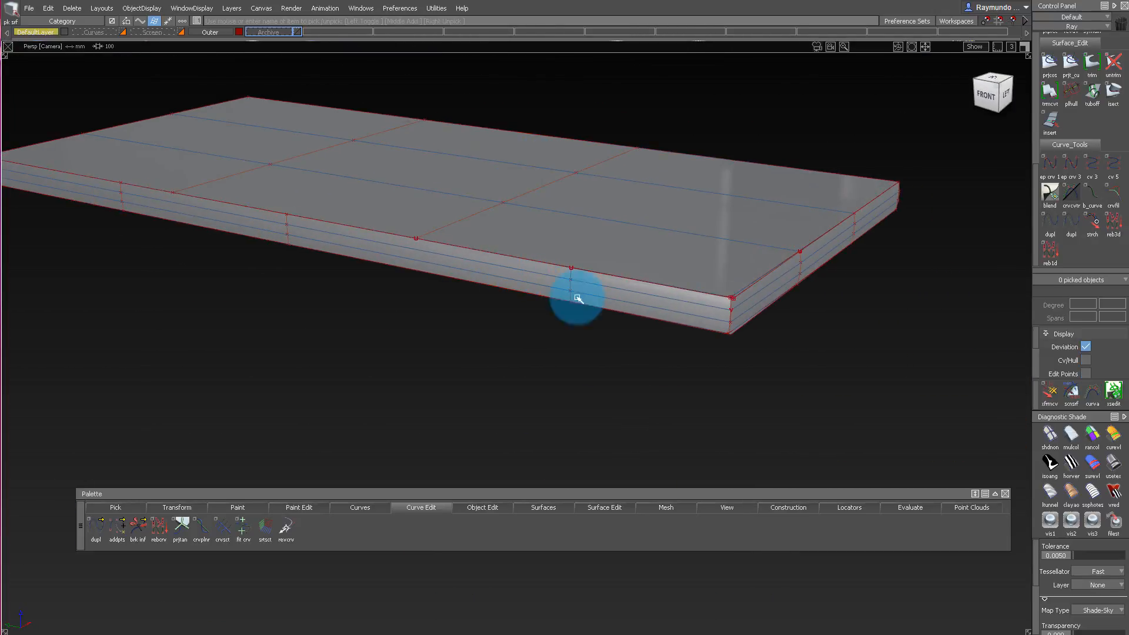
# Raise the top surface's degree to 4 along the phone's length and accept the change.
pyautogui.keyDown('alt'); pyautogui.keyDown('shift'); pyautogui.moveTo(649, 203); pyautogui.dragTo(693, 182); pyautogui.keyUp('shift'); pyautogui.keyUp('alt')
pyautogui.click(663, 205)
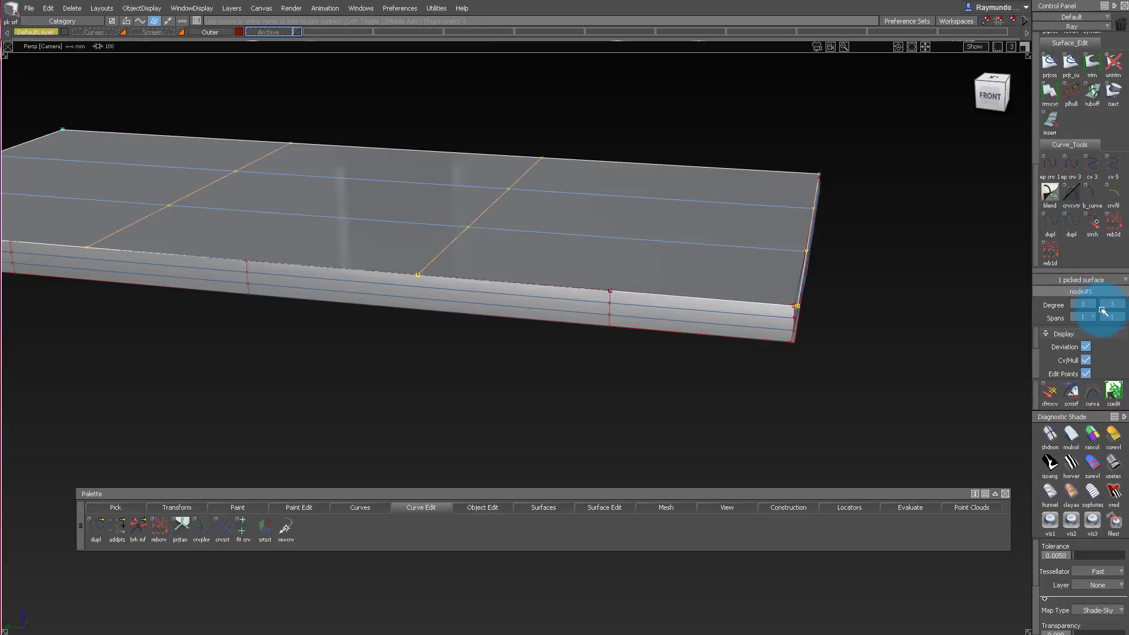
pyautogui.click(1098, 385)
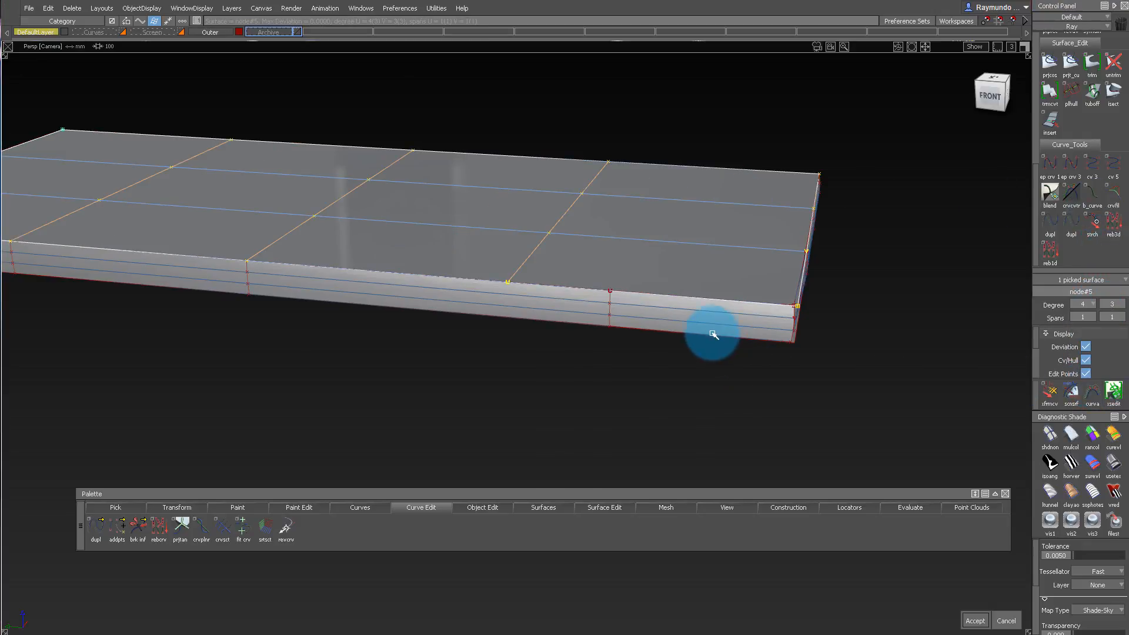
pyautogui.keyDown('alt'); pyautogui.keyDown('shift'); pyautogui.moveTo(569, 308); pyautogui.dragTo(703, 335, button='middle'); pyautogui.keyUp('shift'); pyautogui.keyUp('alt')
pyautogui.keyDown('alt'); pyautogui.keyDown('shift'); pyautogui.moveTo(703, 335); pyautogui.dragTo(735, 330); pyautogui.keyUp('shift'); pyautogui.keyUp('alt')
pyautogui.keyDown('ctrl'); pyautogui.keyDown('shift'); pyautogui.moveTo(665, 280); pyautogui.dragTo(644, 259); pyautogui.keyUp('shift'); pyautogui.keyUp('ctrl')
pyautogui.keyDown('ctrl'); pyautogui.keyDown('shift'); pyautogui.moveTo(644, 259); pyautogui.dragTo(620, 237); pyautogui.keyUp('shift'); pyautogui.keyUp('ctrl')
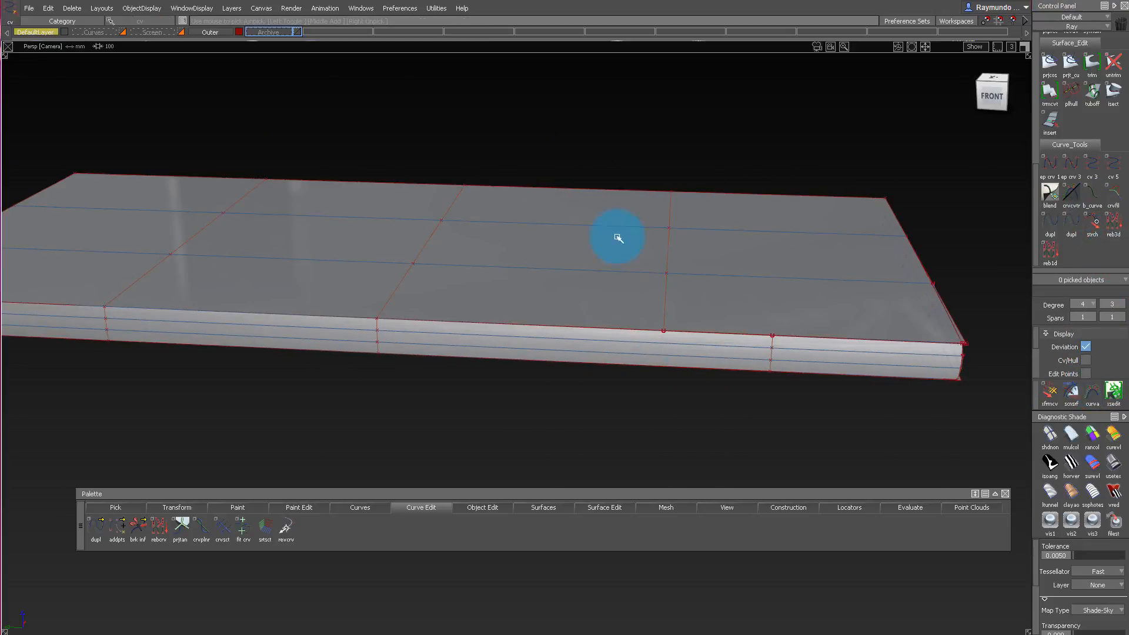
# Slide the top surface's CV row nearest the short end toward that end, in line with the long side wall's CVs.
pyautogui.moveTo(570, 121); pyautogui.dragTo(708, 393)
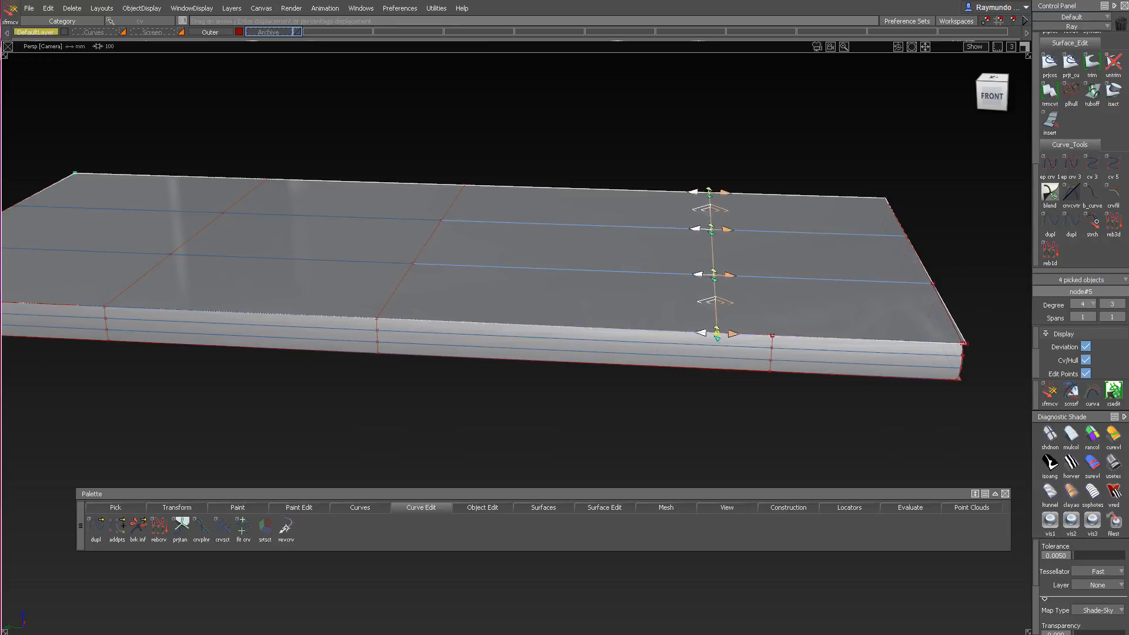
pyautogui.moveTo(765, 310); pyautogui.dragTo(904, 313)
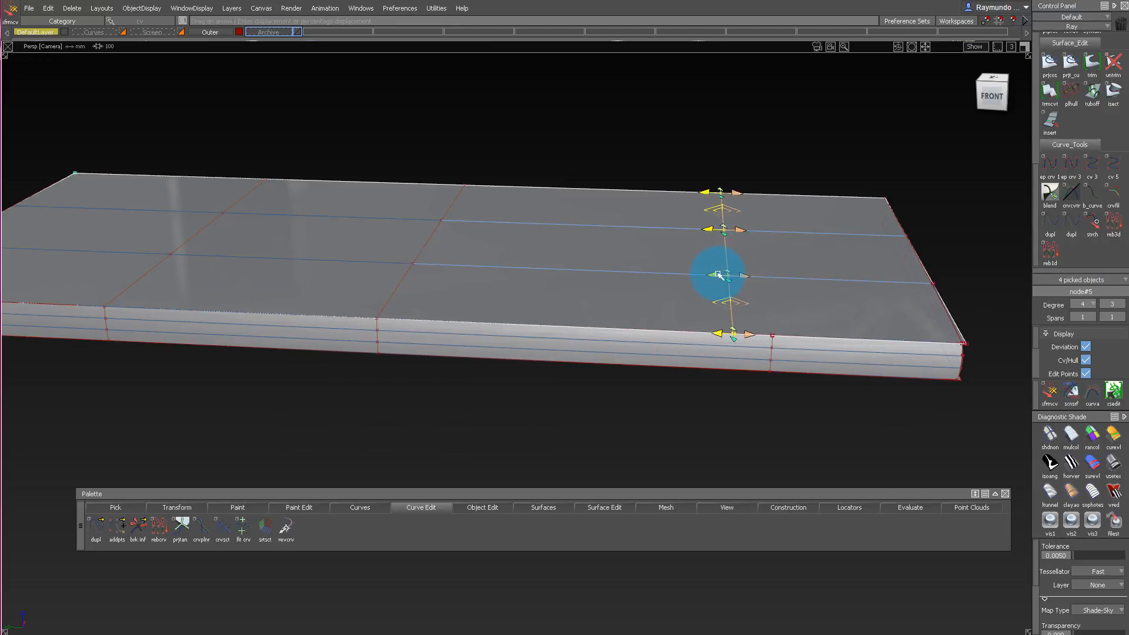
pyautogui.moveTo(719, 275); pyautogui.dragTo(1029, 276)
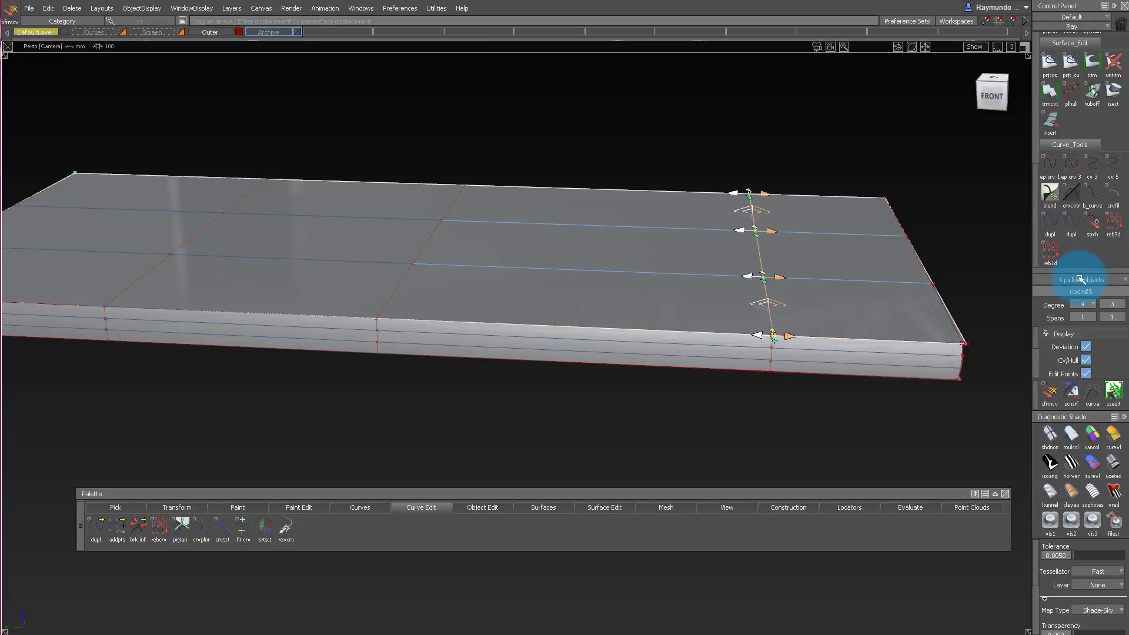
# Examine up close how the top surface's edge and CVs meet the side walls at the corner and along the long side.
pyautogui.keyDown('alt'); pyautogui.keyDown('shift'); pyautogui.moveTo(857, 303); pyautogui.dragTo(600, 310, button='middle'); pyautogui.keyUp('shift'); pyautogui.keyUp('alt')
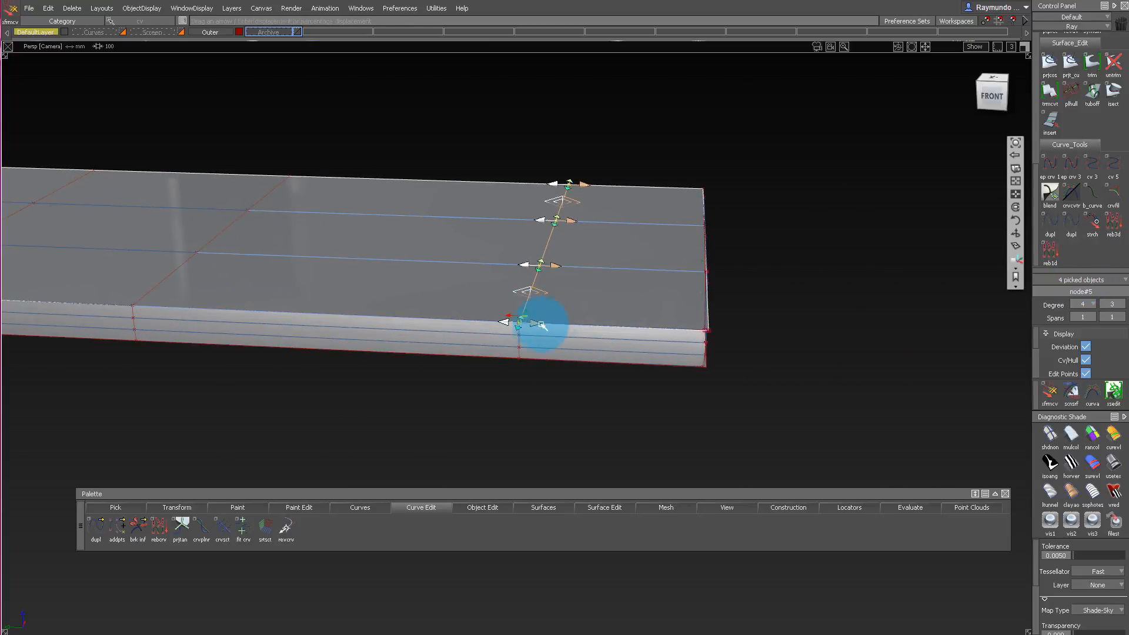
pyautogui.moveTo(542, 325)
pyautogui.keyDown('alt'); pyautogui.keyDown('shift'); pyautogui.mouseDown()
pyautogui.moveTo(574, 187)
pyautogui.moveTo(383, 277)
pyautogui.moveTo(726, 366)
pyautogui.moveTo(698, 375)
pyautogui.moveTo(749, 421)
pyautogui.mouseUp(); pyautogui.keyUp('shift'); pyautogui.keyUp('alt')
pyautogui.keyDown('ctrl'); pyautogui.keyDown('shift'); pyautogui.moveTo(751, 428); pyautogui.dragTo(779, 340); pyautogui.keyUp('shift'); pyautogui.keyUp('ctrl')
pyautogui.click(793, 360)
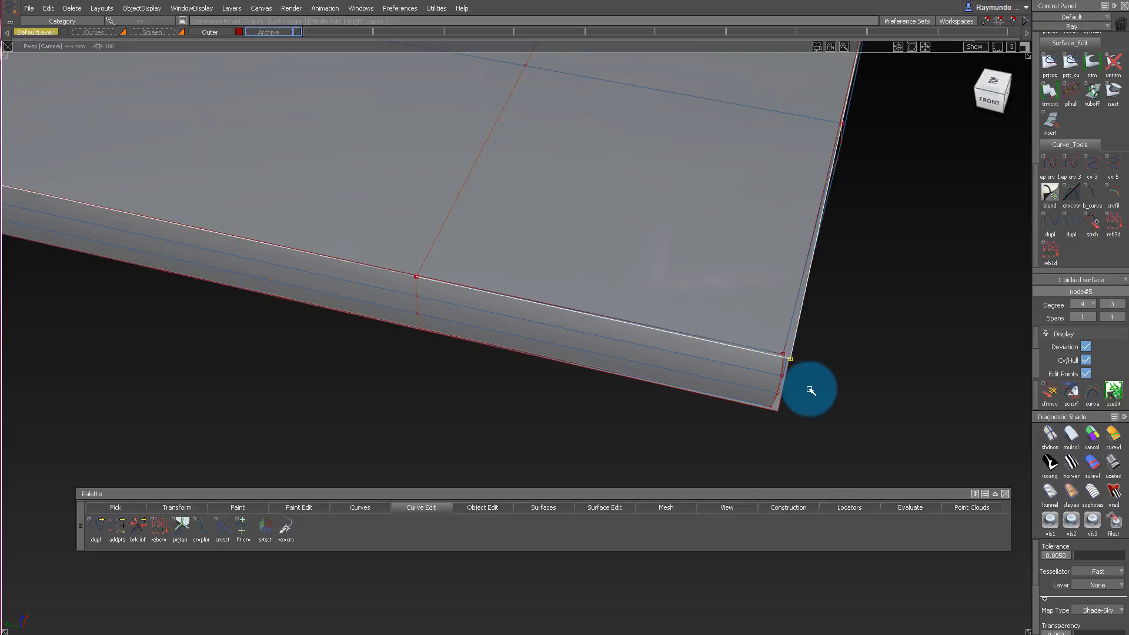
pyautogui.click(802, 363)
pyautogui.keyDown('ctrl'); pyautogui.keyDown('shift'); pyautogui.moveTo(764, 432); pyautogui.dragTo(766, 329, button='right'); pyautogui.keyUp('shift'); pyautogui.keyUp('ctrl')
pyautogui.keyDown('alt'); pyautogui.keyDown('shift'); pyautogui.moveTo(766, 282); pyautogui.dragTo(647, 306); pyautogui.keyUp('shift'); pyautogui.keyUp('alt')
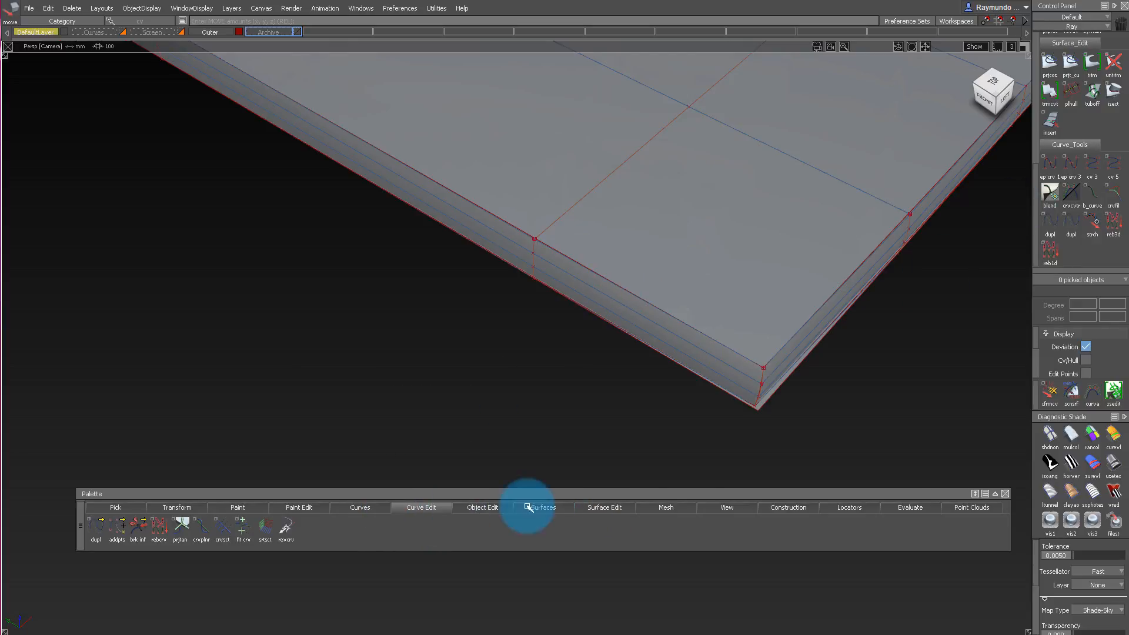
pyautogui.rightClick(658, 506)
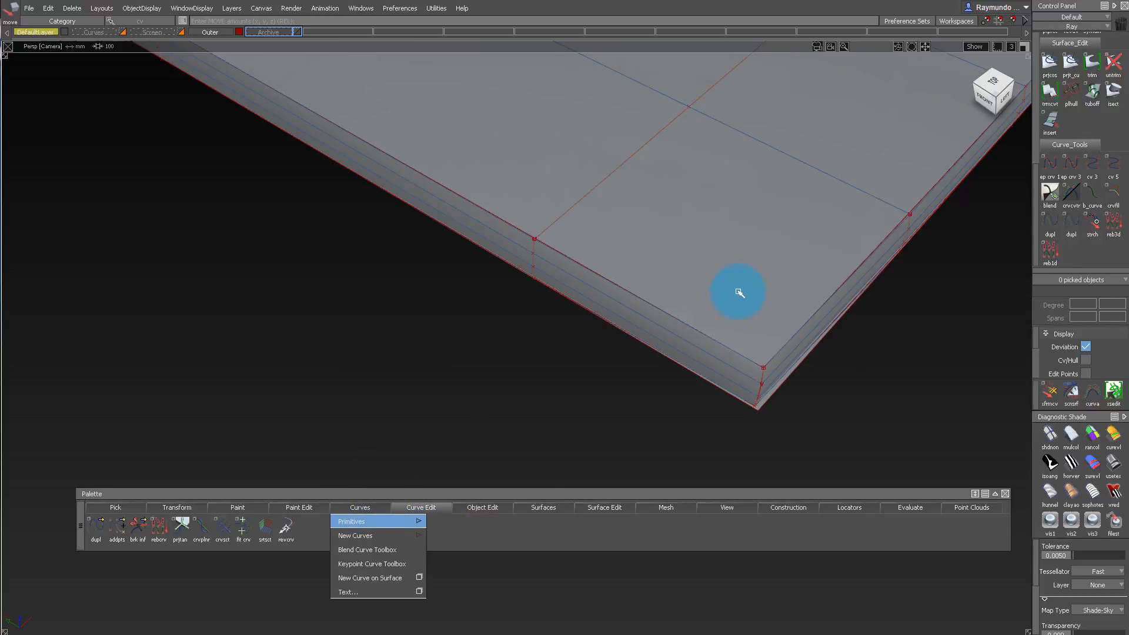
pyautogui.keyDown('alt'); pyautogui.keyDown('shift'); pyautogui.moveTo(734, 290); pyautogui.dragTo(543, 284); pyautogui.keyUp('shift'); pyautogui.keyUp('alt')
pyautogui.keyDown('alt'); pyautogui.keyDown('shift'); pyautogui.moveTo(543, 284); pyautogui.dragTo(583, 388, button='right'); pyautogui.keyUp('shift'); pyautogui.keyUp('alt')
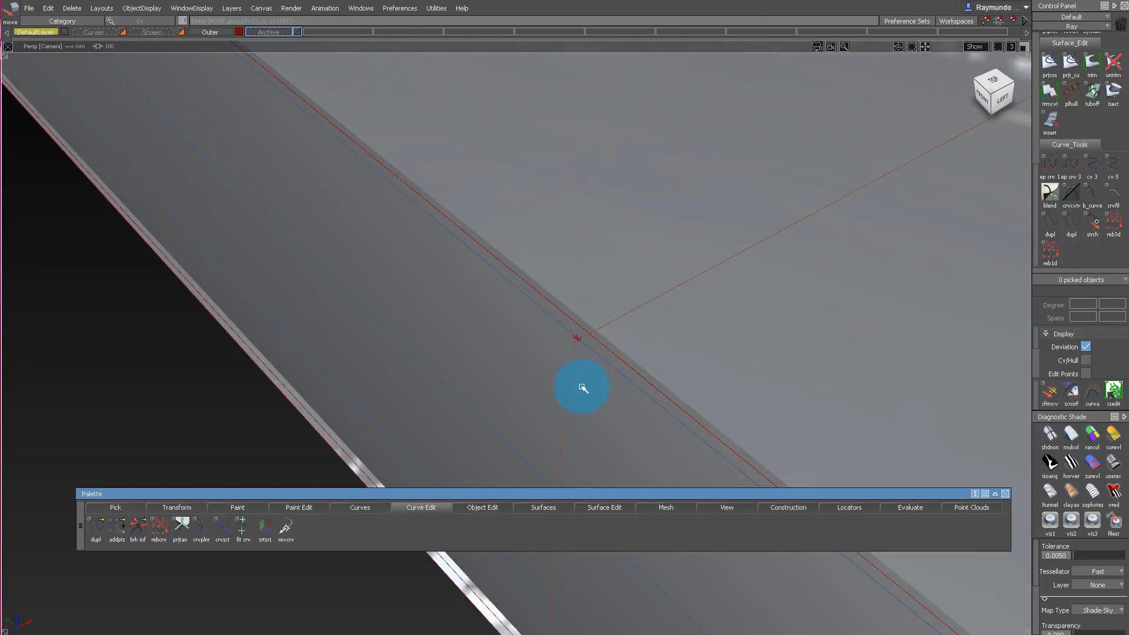
pyautogui.click(583, 344)
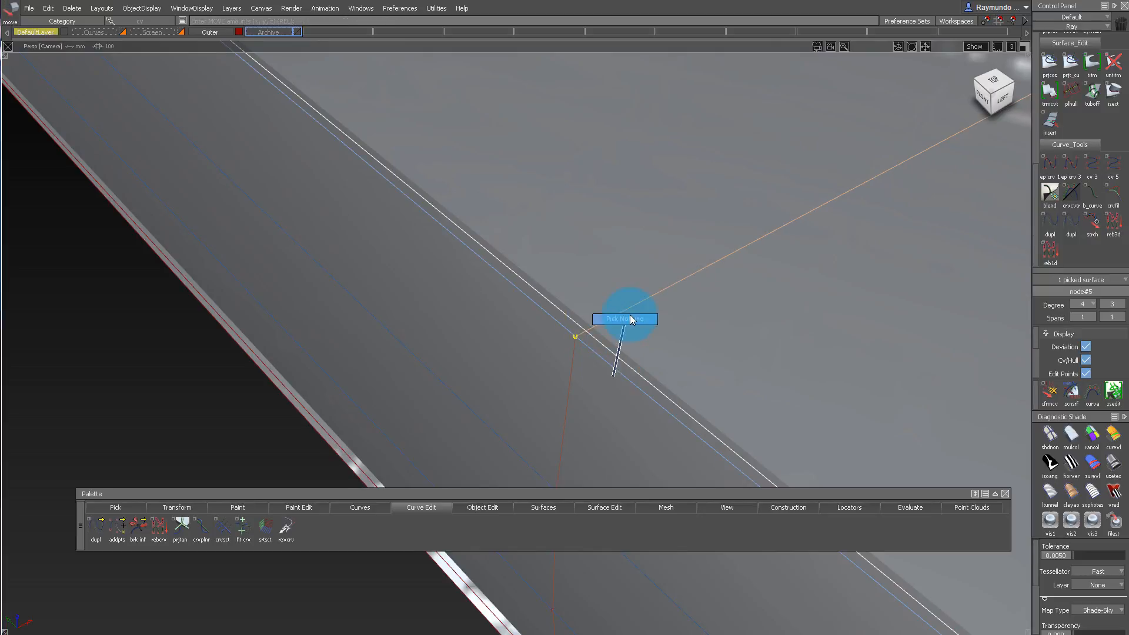
pyautogui.keyDown('ctrl'); pyautogui.keyDown('shift'); pyautogui.moveTo(630, 316); pyautogui.dragTo(631, 313); pyautogui.keyUp('shift'); pyautogui.keyUp('ctrl')
pyautogui.keyDown('alt'); pyautogui.keyDown('shift'); pyautogui.moveTo(656, 364); pyautogui.dragTo(648, 420, button='right'); pyautogui.keyUp('shift'); pyautogui.keyUp('alt')
pyautogui.moveTo(703, 510); pyautogui.dragTo(919, 539)
pyautogui.moveTo(1026, 550); pyautogui.dragTo(1027, 551)
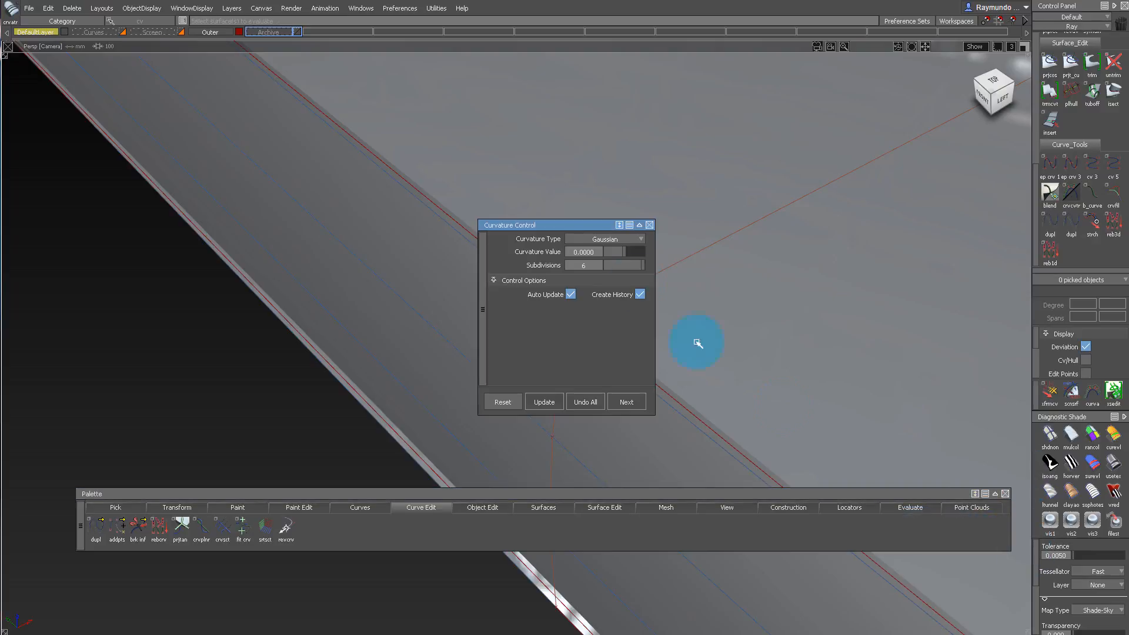
pyautogui.click(649, 225)
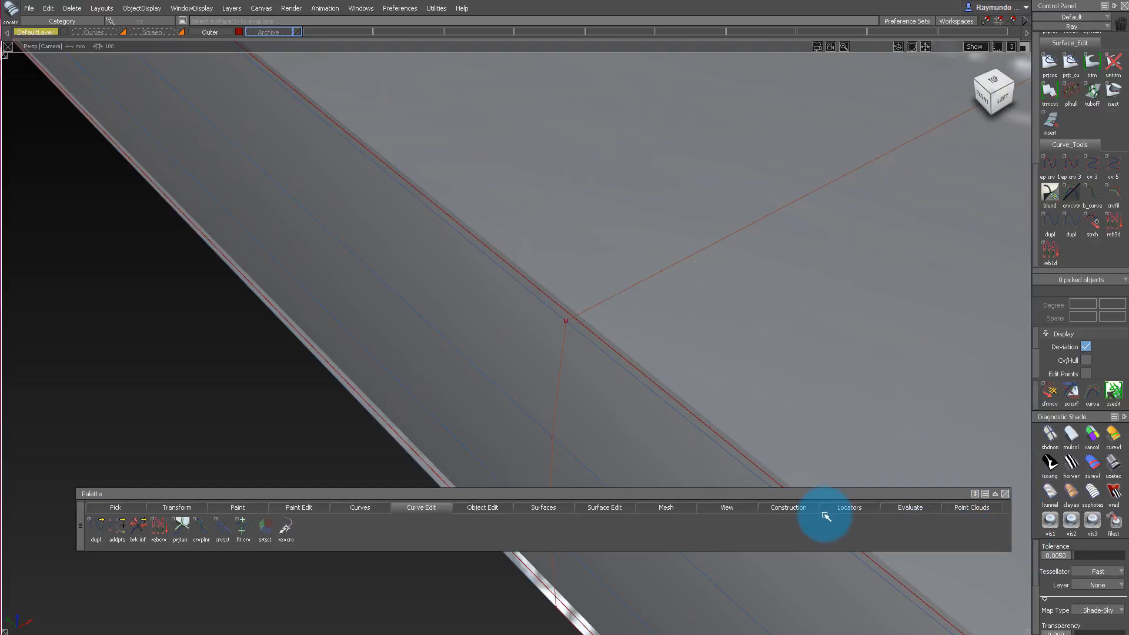
# Check positional continuity along the top surface's edges where they meet the long and short side walls.
pyautogui.scroll(5, 1107, 101)
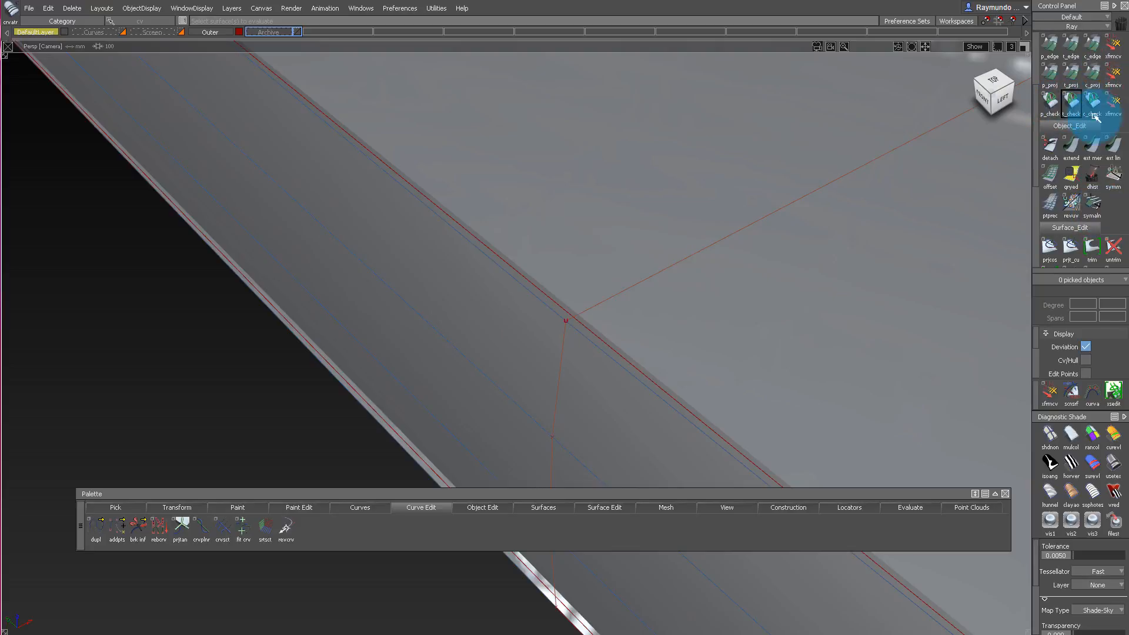
pyautogui.scroll(4, 1091, 105)
pyautogui.keyDown('alt'); pyautogui.keyDown('shift'); pyautogui.moveTo(731, 294); pyautogui.dragTo(779, 222); pyautogui.keyUp('shift'); pyautogui.keyUp('alt')
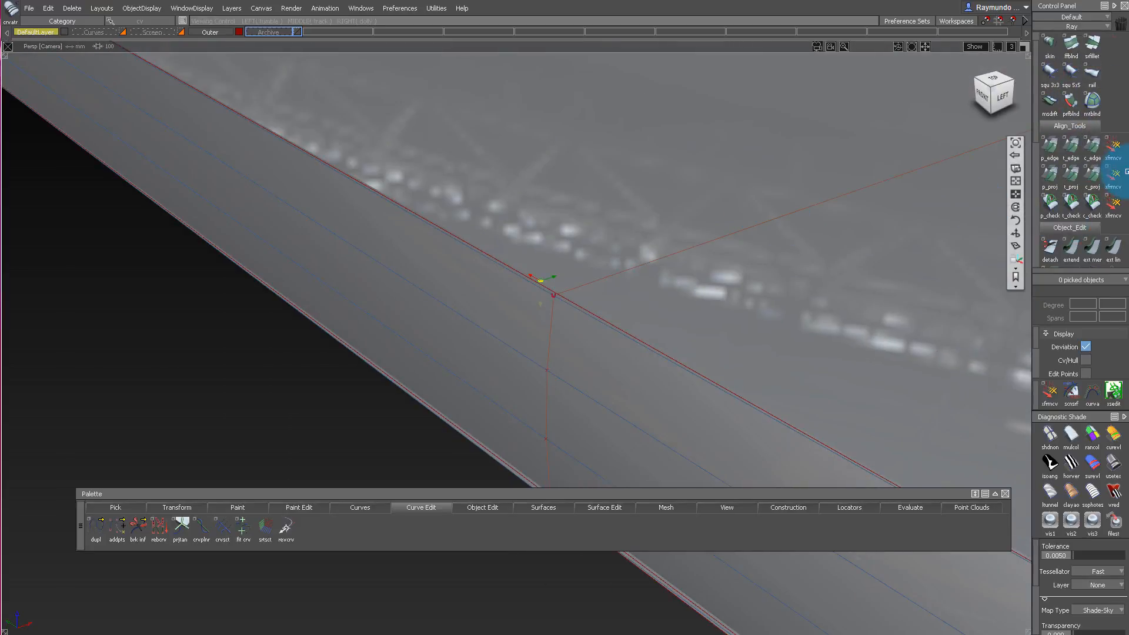
pyautogui.click(1062, 227)
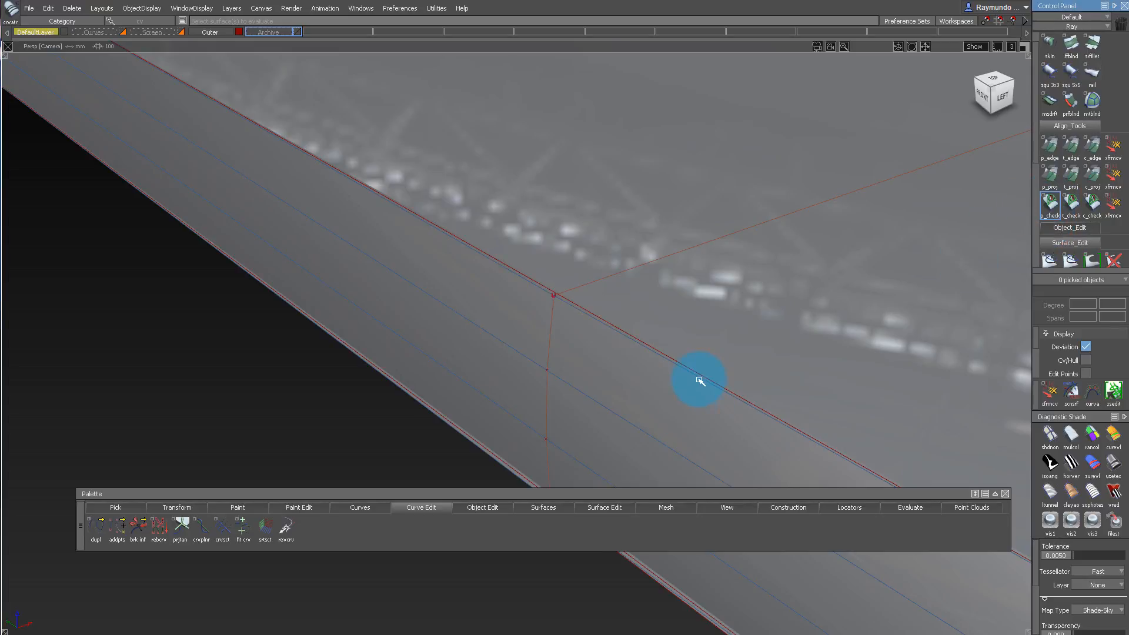
pyautogui.keyDown('alt'); pyautogui.keyDown('shift'); pyautogui.moveTo(699, 327); pyautogui.dragTo(490, 233); pyautogui.keyUp('shift'); pyautogui.keyUp('alt')
pyautogui.keyDown('alt'); pyautogui.keyDown('shift'); pyautogui.moveTo(462, 253); pyautogui.dragTo(824, 319); pyautogui.keyUp('shift'); pyautogui.keyUp('alt')
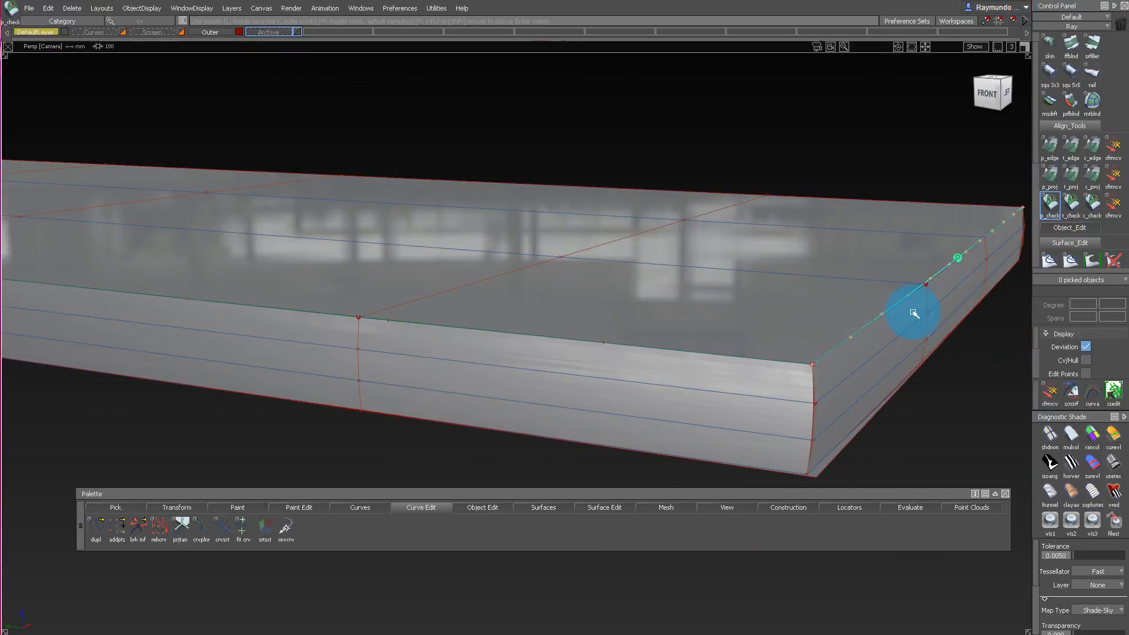
pyautogui.keyDown('alt'); pyautogui.keyDown('shift'); pyautogui.moveTo(914, 314); pyautogui.dragTo(613, 473); pyautogui.keyUp('shift'); pyautogui.keyUp('alt')
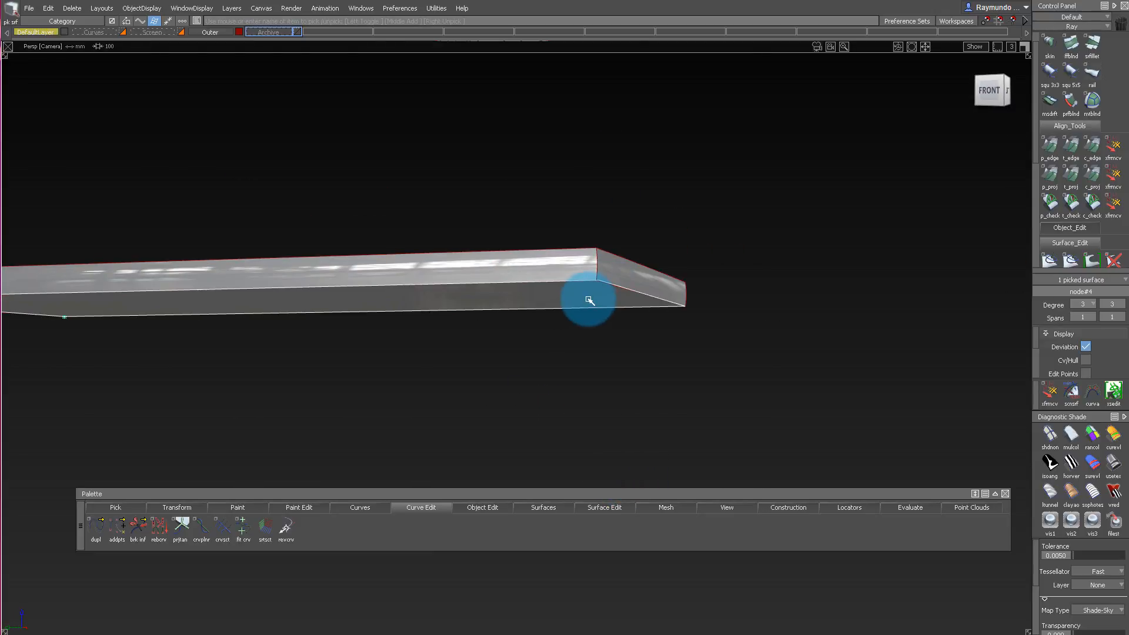
# Delete the phone's underside surface and display the CVs, hulls and edit points on the top surface only.
pyautogui.click(596, 224)
pyautogui.keyDown('alt'); pyautogui.keyDown('shift'); pyautogui.moveTo(557, 166); pyautogui.dragTo(555, 286); pyautogui.keyUp('shift'); pyautogui.keyUp('alt')
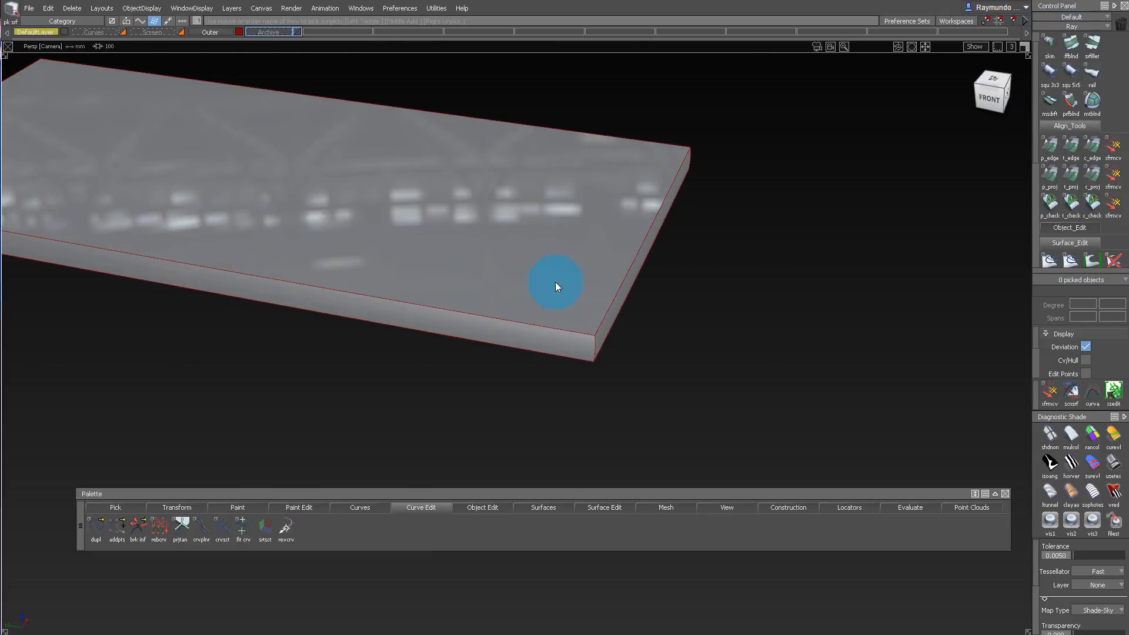
pyautogui.keyDown('alt'); pyautogui.keyDown('shift'); pyautogui.moveTo(515, 235); pyautogui.dragTo(575, 315); pyautogui.keyUp('shift'); pyautogui.keyUp('alt')
pyautogui.keyDown('ctrl'); pyautogui.keyDown('shift'); pyautogui.moveTo(575, 314); pyautogui.dragTo(575, 232); pyautogui.keyUp('shift'); pyautogui.keyUp('ctrl')
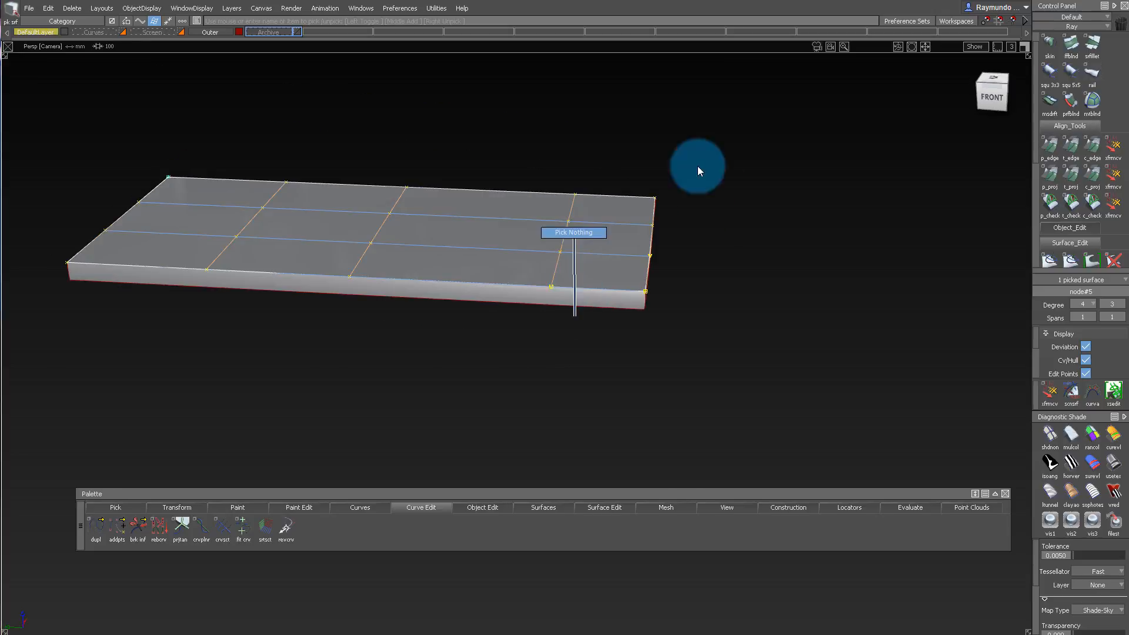
# Copy and paste the top surface in the front view and move the copy's CVs down to the ground plane as the underside.
pyautogui.click(994, 96)
pyautogui.moveTo(121, 108); pyautogui.dragTo(918, 388)
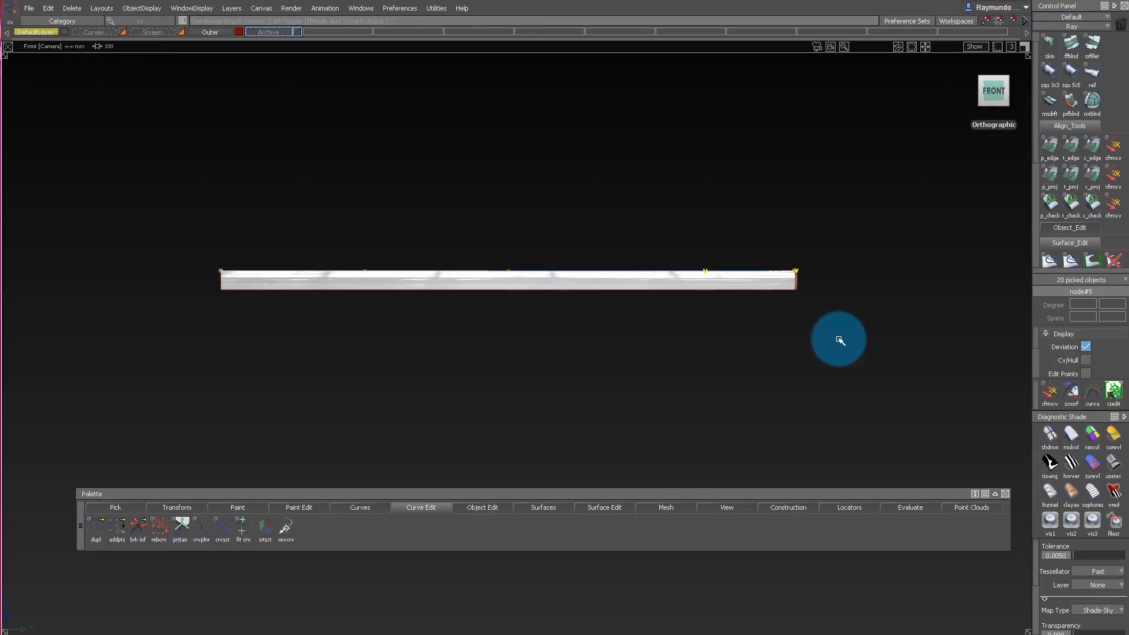
pyautogui.hotkey('ctrl', 'v')
pyautogui.keyDown('ctrl'); pyautogui.keyDown('shift'); pyautogui.moveTo(799, 361); pyautogui.dragTo(836, 205, button='right'); pyautogui.keyUp('shift'); pyautogui.keyUp('ctrl')
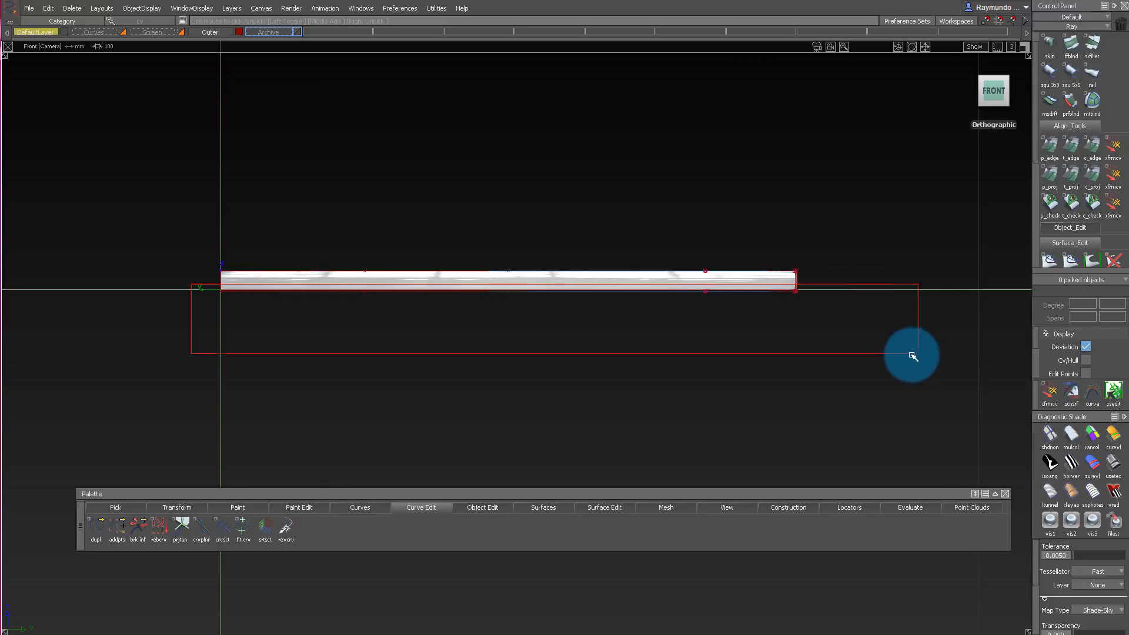
pyautogui.moveTo(912, 355); pyautogui.dragTo(908, 355)
pyautogui.keyDown('ctrl'); pyautogui.keyDown('shift'); pyautogui.moveTo(884, 350); pyautogui.dragTo(885, 295, button='right'); pyautogui.keyUp('shift'); pyautogui.keyUp('ctrl')
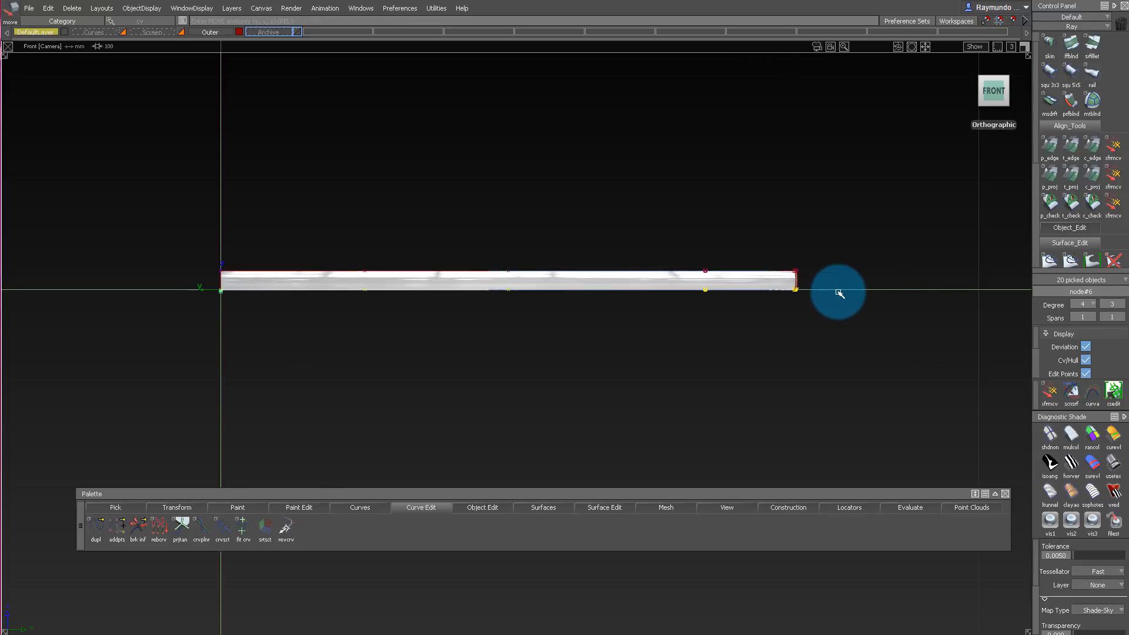
# Examine the new underside surface and side walls from below, above and the front for matching edges and corners.
pyautogui.press('F8')
pyautogui.keyDown('alt'); pyautogui.keyDown('shift'); pyautogui.moveTo(557, 270); pyautogui.dragTo(559, 377); pyautogui.keyUp('shift'); pyautogui.keyUp('alt')
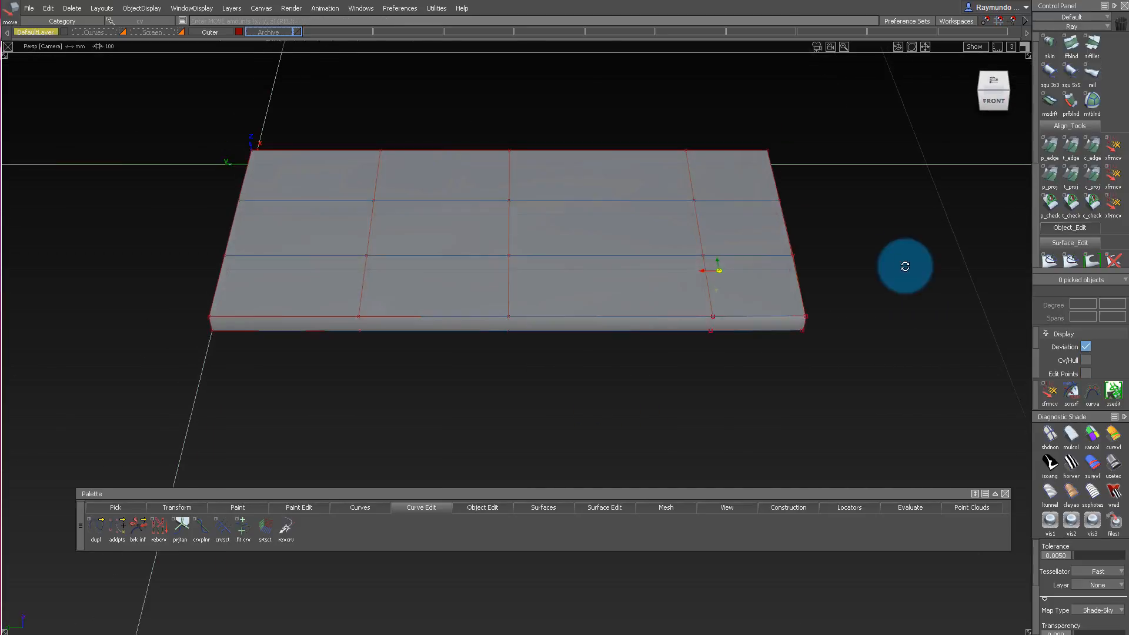
pyautogui.moveTo(906, 267)
pyautogui.keyDown('alt'); pyautogui.keyDown('shift'); pyautogui.mouseDown()
pyautogui.moveTo(496, 57)
pyautogui.moveTo(559, 85)
pyautogui.mouseUp(); pyautogui.keyUp('shift'); pyautogui.keyUp('alt')
pyautogui.keyDown('ctrl'); pyautogui.keyDown('shift'); pyautogui.moveTo(651, 206); pyautogui.dragTo(651, 336); pyautogui.keyUp('shift'); pyautogui.keyUp('ctrl')
pyautogui.moveTo(862, 133); pyautogui.dragTo(794, 294)
pyautogui.click(855, 220)
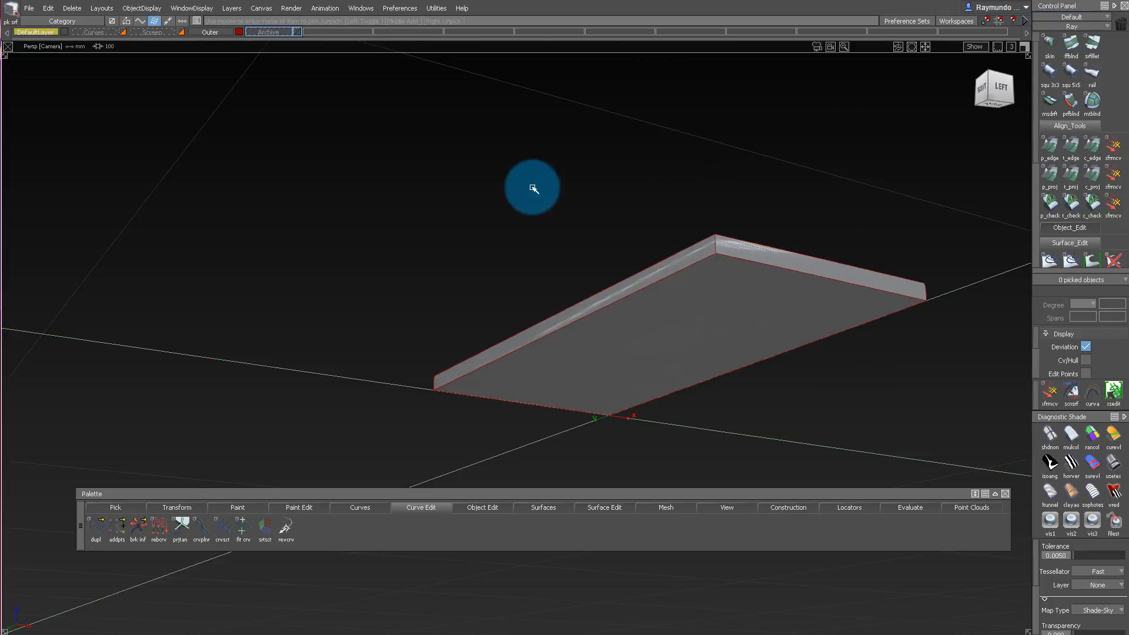
pyautogui.keyDown('alt'); pyautogui.keyDown('shift'); pyautogui.moveTo(533, 187); pyautogui.dragTo(994, 317); pyautogui.keyUp('shift'); pyautogui.keyUp('alt')
pyautogui.click(999, 81)
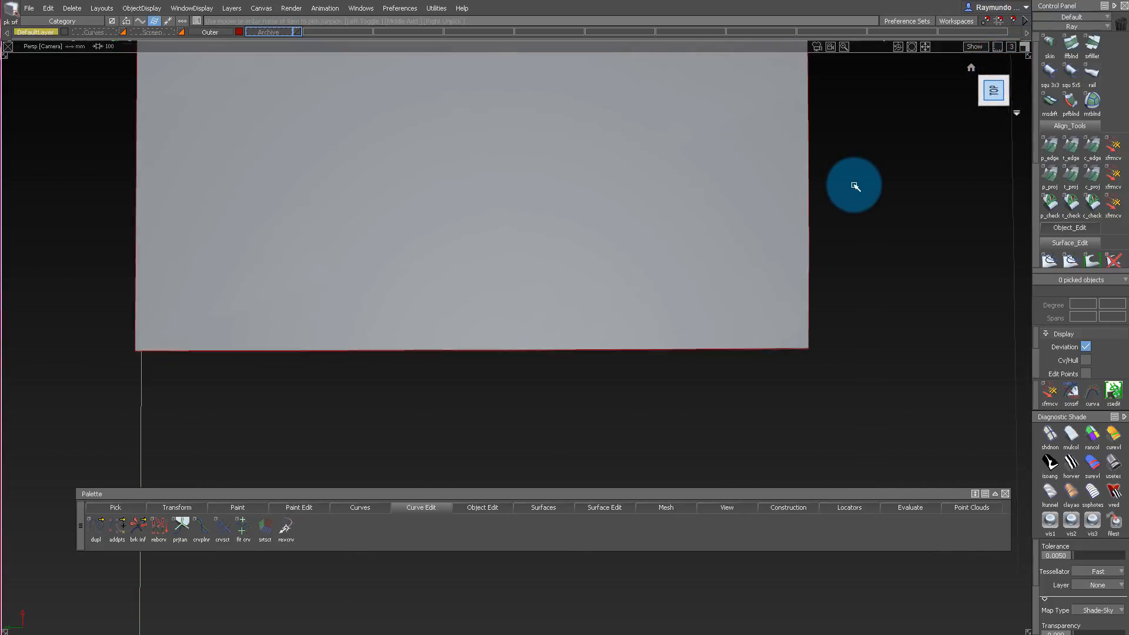
pyautogui.keyDown('alt'); pyautogui.keyDown('shift'); pyautogui.moveTo(836, 182); pyautogui.dragTo(632, 189, button='middle'); pyautogui.keyUp('shift'); pyautogui.keyUp('alt')
pyautogui.keyDown('alt'); pyautogui.keyDown('shift'); pyautogui.moveTo(710, 213); pyautogui.dragTo(594, 85); pyautogui.keyUp('shift'); pyautogui.keyUp('alt')
pyautogui.keyDown('alt'); pyautogui.keyDown('shift'); pyautogui.moveTo(547, 340); pyautogui.dragTo(608, 348, button='right'); pyautogui.keyUp('shift'); pyautogui.keyUp('alt')
pyautogui.keyDown('alt'); pyautogui.keyDown('shift'); pyautogui.moveTo(608, 348); pyautogui.dragTo(379, 289); pyautogui.keyUp('shift'); pyautogui.keyUp('alt')
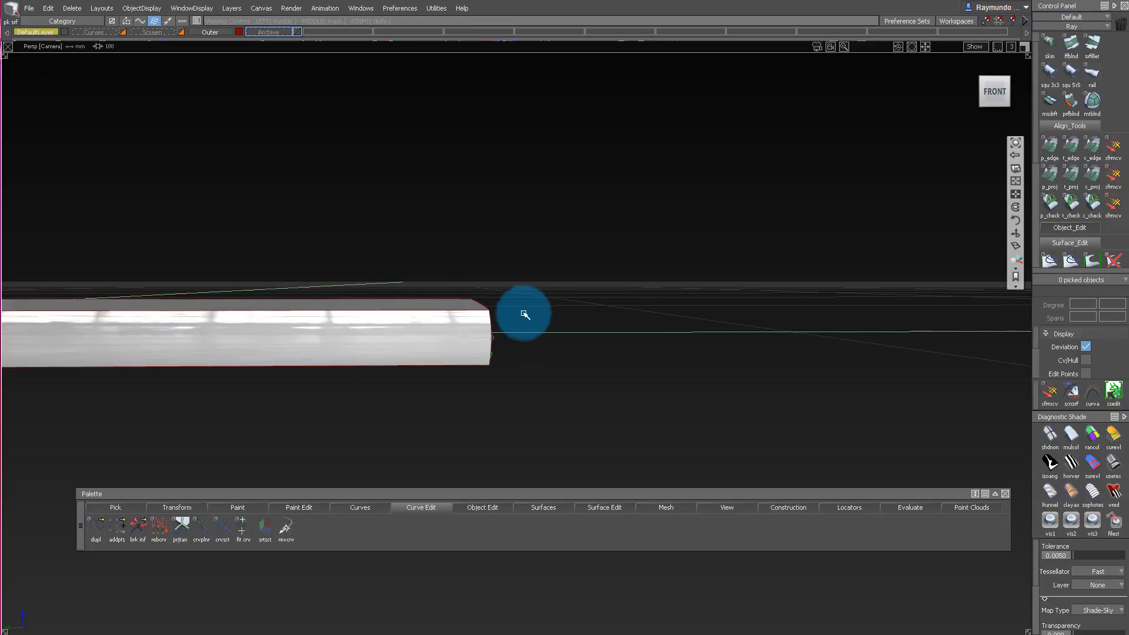
pyautogui.keyDown('alt'); pyautogui.keyDown('shift'); pyautogui.moveTo(526, 315); pyautogui.dragTo(590, 351); pyautogui.keyUp('shift'); pyautogui.keyUp('alt')
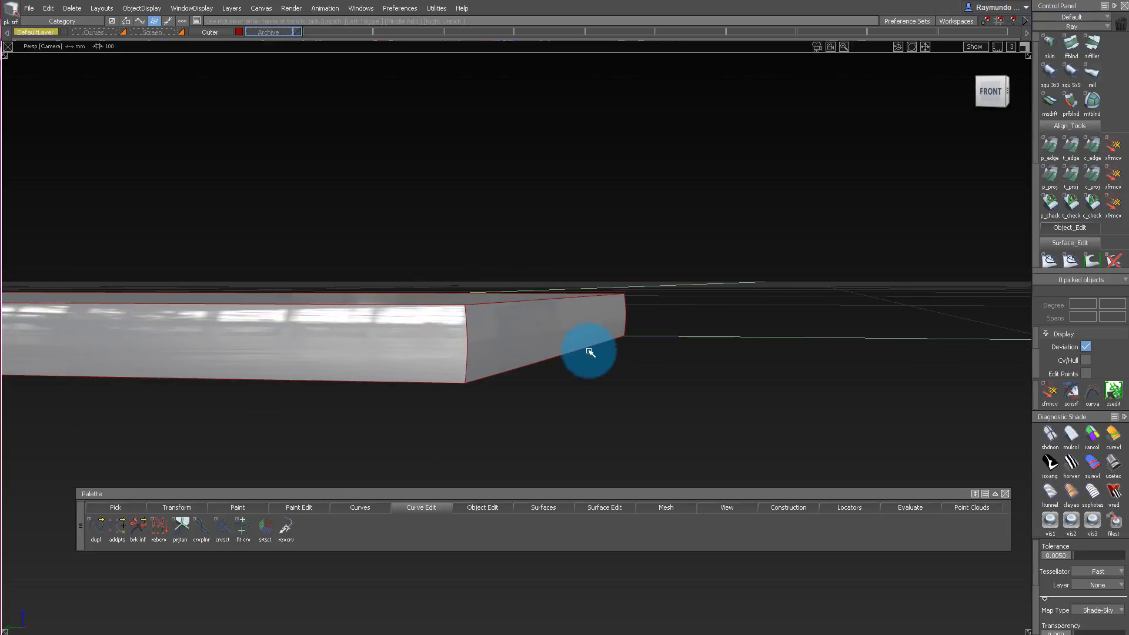
pyautogui.keyDown('alt'); pyautogui.keyDown('shift'); pyautogui.moveTo(448, 377); pyautogui.dragTo(532, 319); pyautogui.keyUp('shift'); pyautogui.keyUp('alt')
pyautogui.keyDown('alt'); pyautogui.keyDown('shift'); pyautogui.moveTo(537, 393); pyautogui.dragTo(577, 282); pyautogui.keyUp('shift'); pyautogui.keyUp('alt')
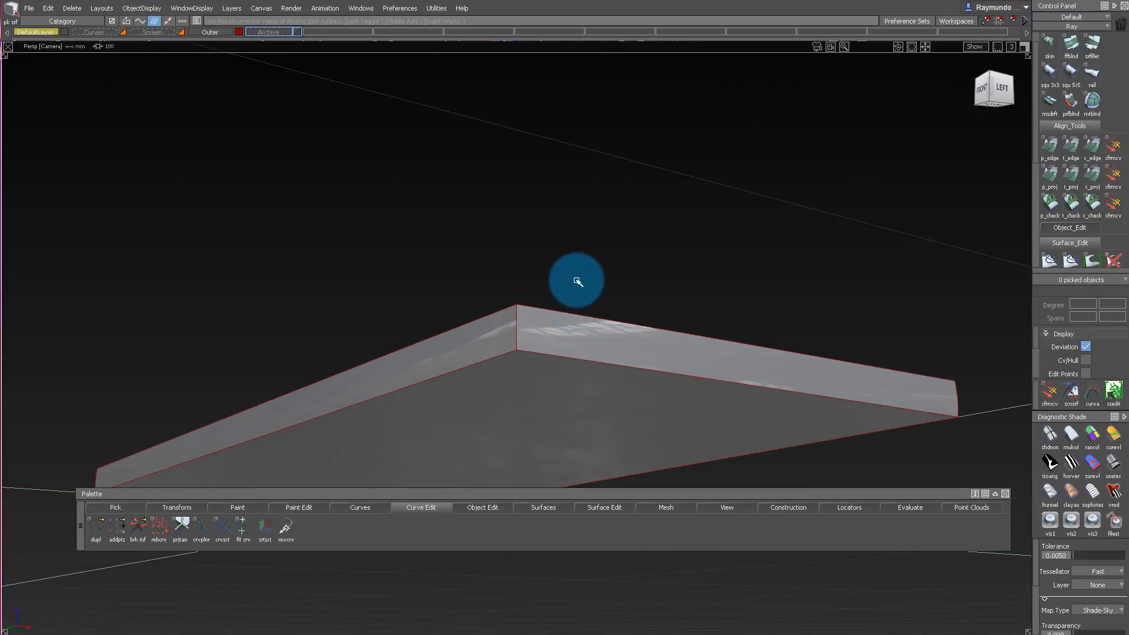
# Display the underside surface's CVs and pull its two outer edges inward from the side walls with Extend.
pyautogui.keyDown('alt'); pyautogui.keyDown('shift'); pyautogui.moveTo(585, 407); pyautogui.dragTo(576, 340); pyautogui.keyUp('shift'); pyautogui.keyUp('alt')
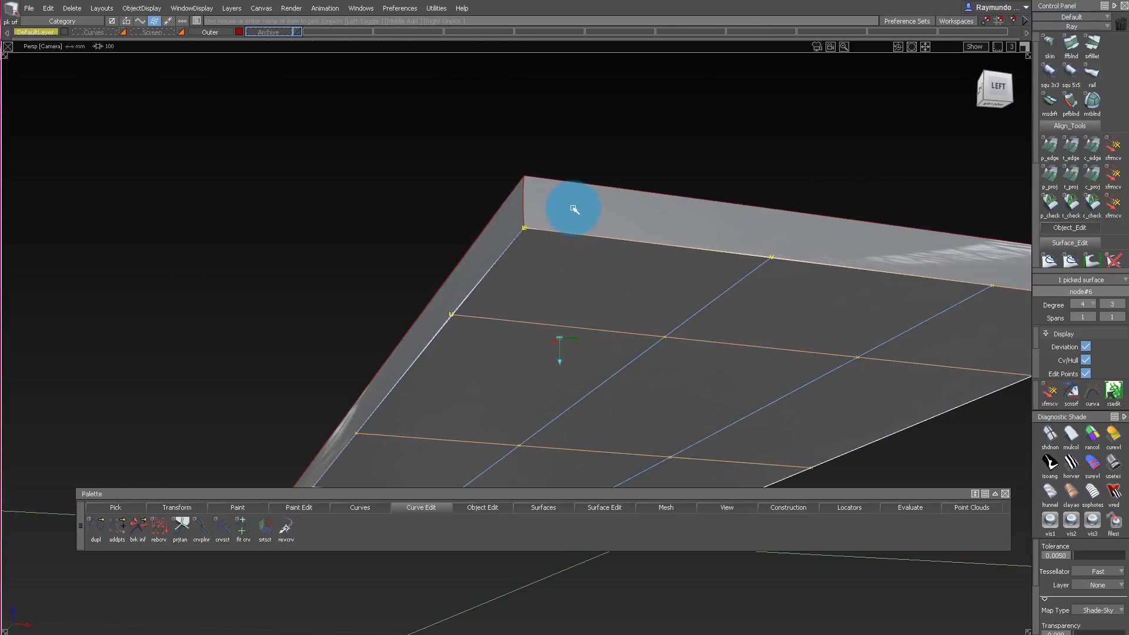
pyautogui.keyDown('alt'); pyautogui.keyDown('shift'); pyautogui.moveTo(575, 210); pyautogui.dragTo(562, 168); pyautogui.keyUp('shift'); pyautogui.keyUp('alt')
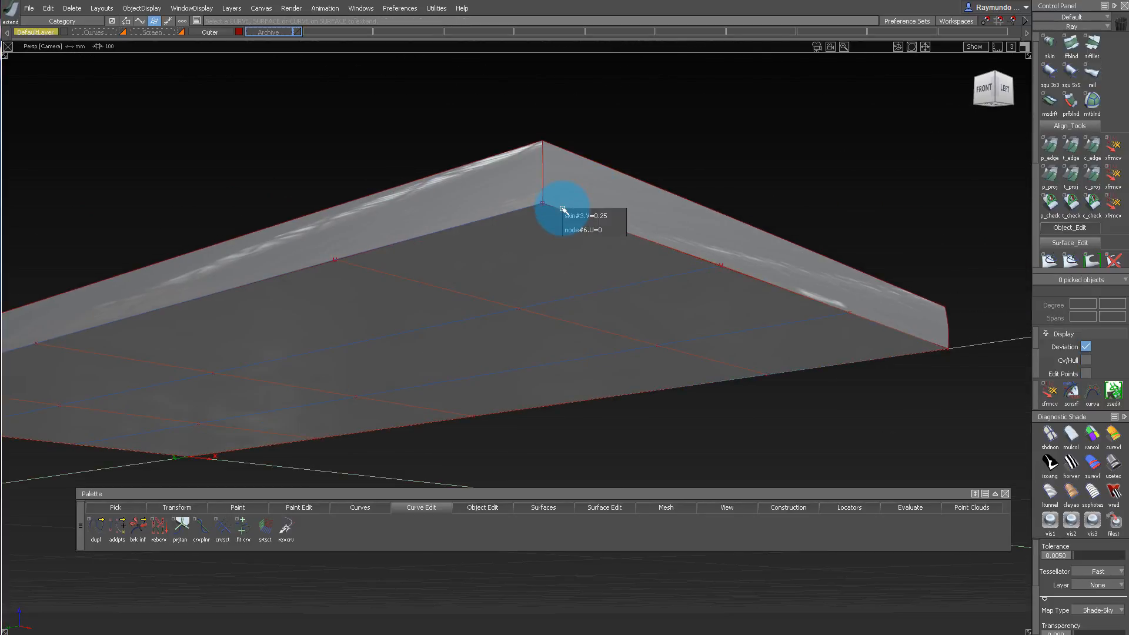
pyautogui.moveTo(582, 204)
pyautogui.mouseDown()
pyautogui.moveTo(595, 186)
pyautogui.moveTo(486, 186)
pyautogui.moveTo(532, 101)
pyautogui.moveTo(397, 163)
pyautogui.mouseUp()
pyautogui.click(525, 209)
pyautogui.click(535, 217)
pyautogui.keyDown('alt'); pyautogui.keyDown('shift'); pyautogui.moveTo(368, 316); pyautogui.dragTo(410, 416); pyautogui.keyUp('shift'); pyautogui.keyUp('alt')
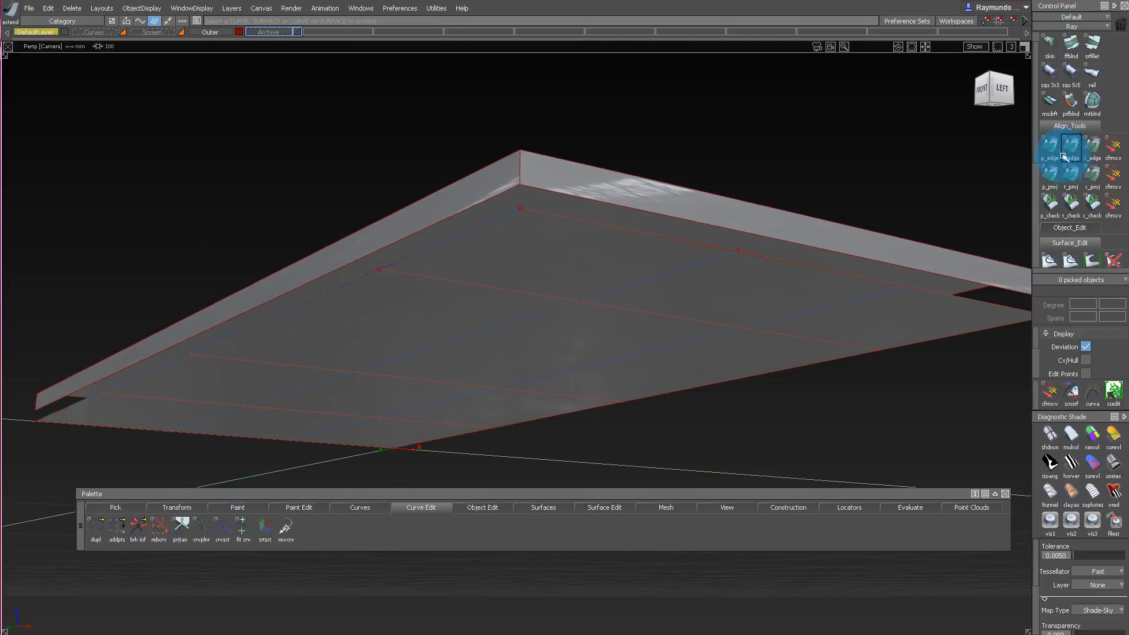
# Check the Align tool's continuity, alignment type and control options, and close them.
pyautogui.rightClick(287, 508)
pyautogui.moveTo(460, 508)
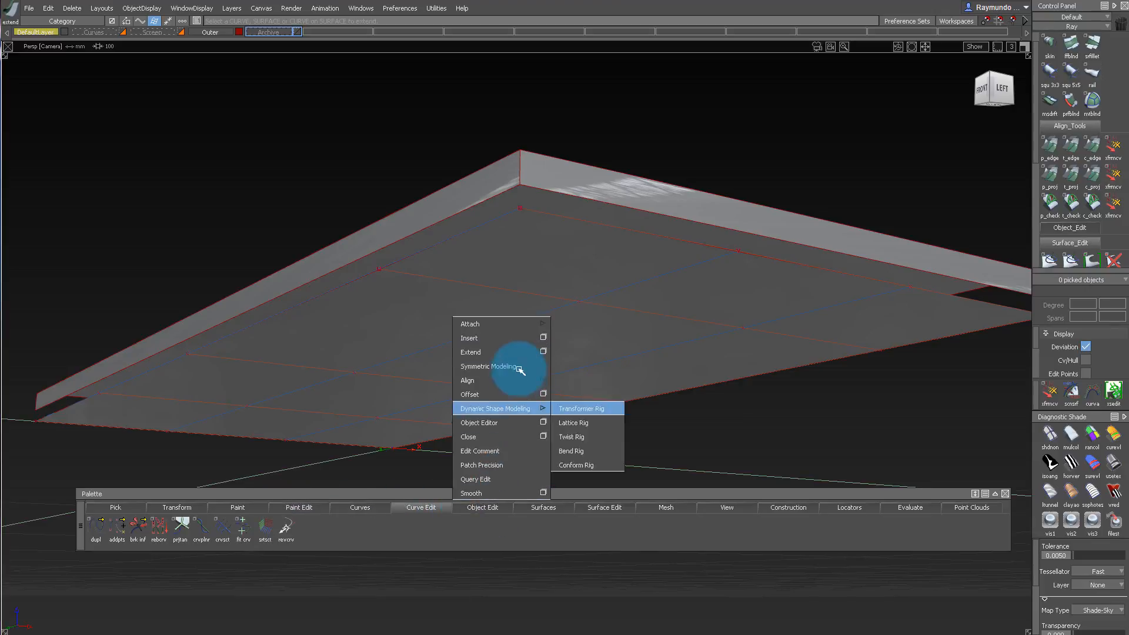
pyautogui.moveTo(535, 318)
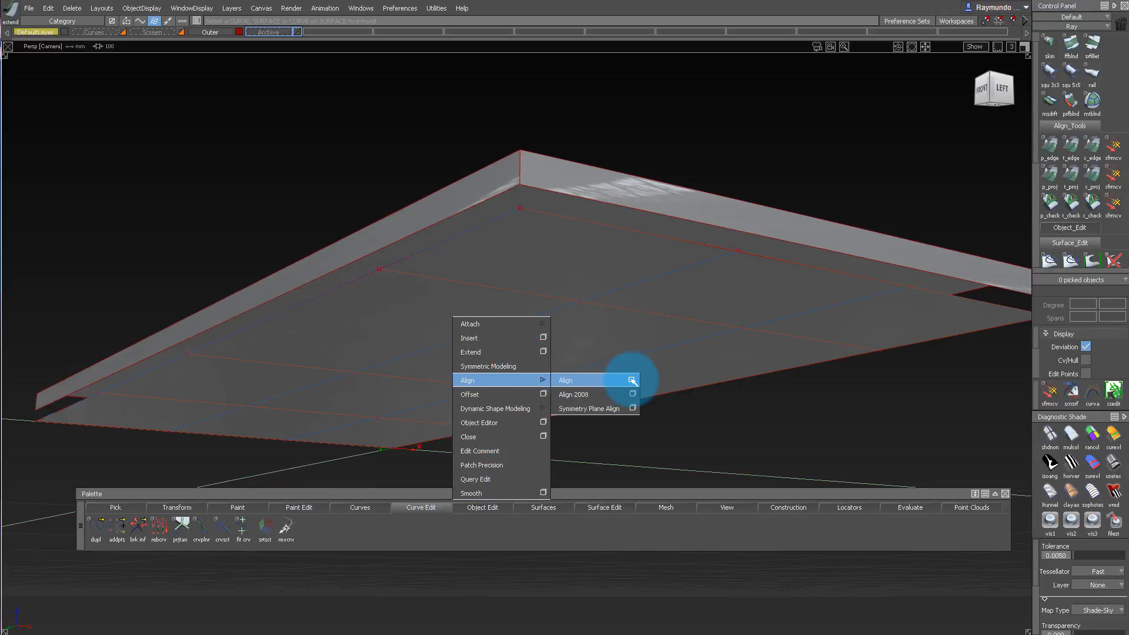
pyautogui.click(632, 380)
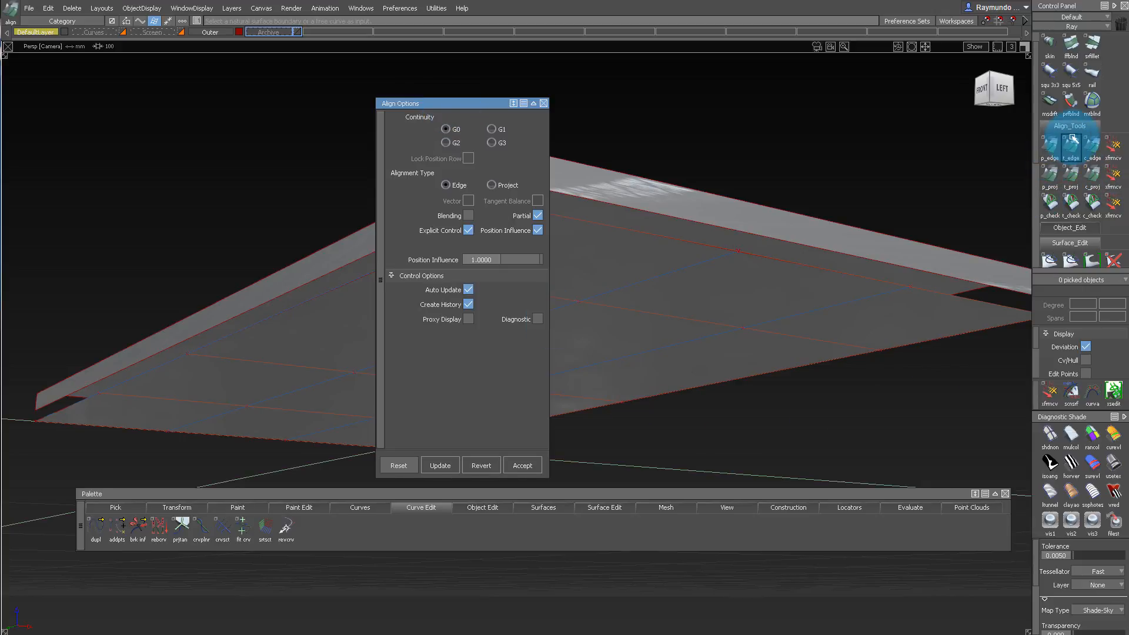
pyautogui.scroll(-3, 1085, 176)
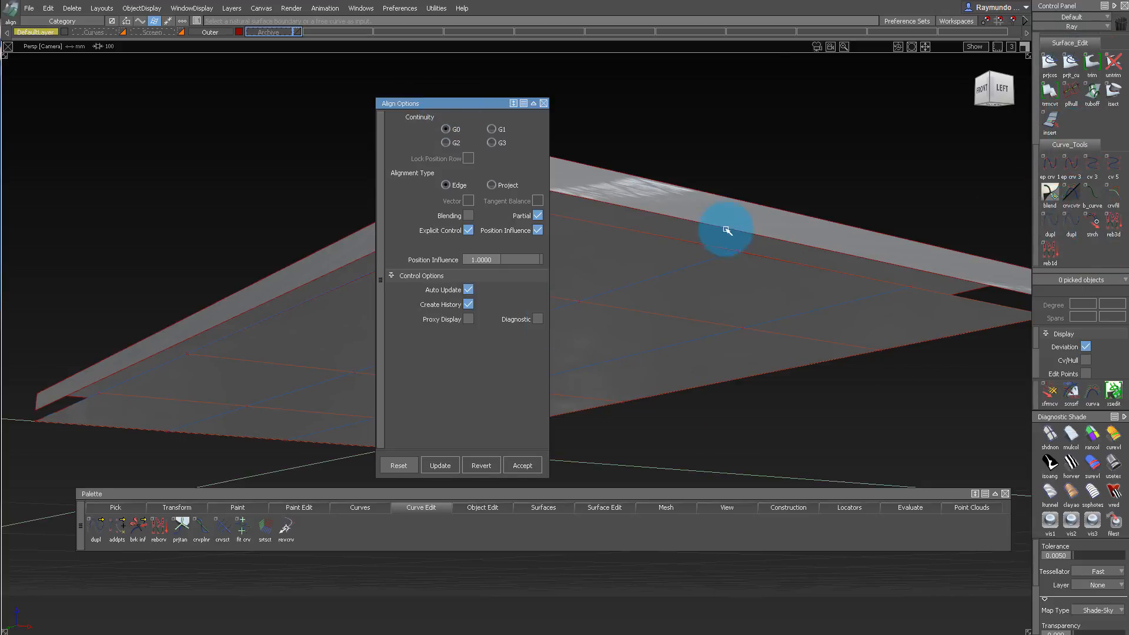
pyautogui.scroll(3, 1121, 96)
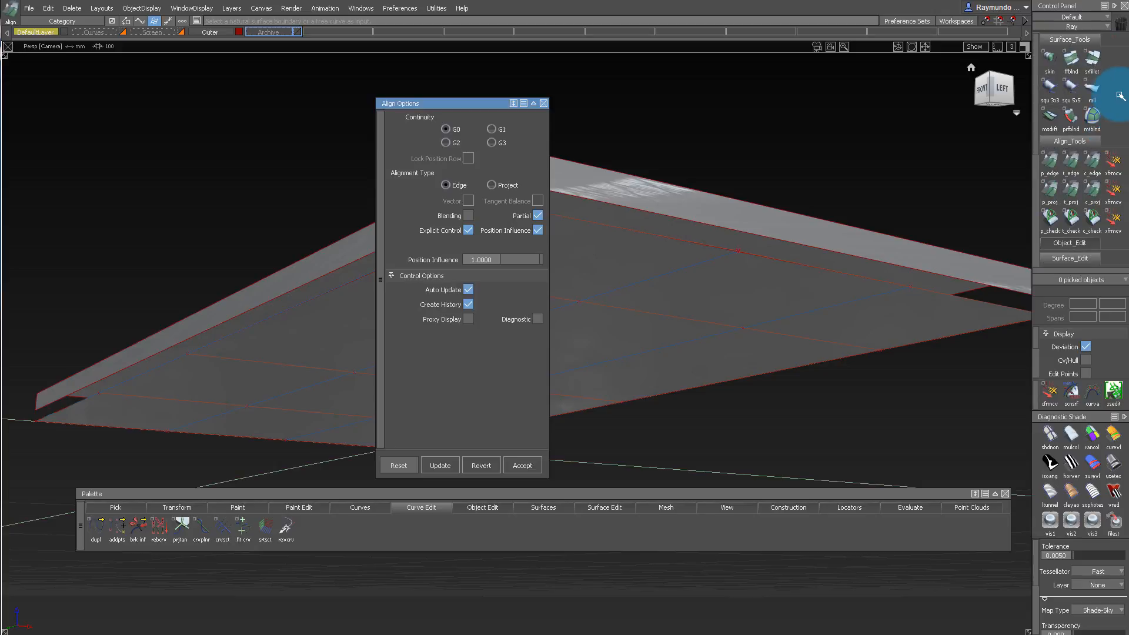
pyautogui.keyDown('alt'); pyautogui.keyDown('shift'); pyautogui.moveTo(596, 163); pyautogui.dragTo(648, 164); pyautogui.keyUp('shift'); pyautogui.keyUp('alt')
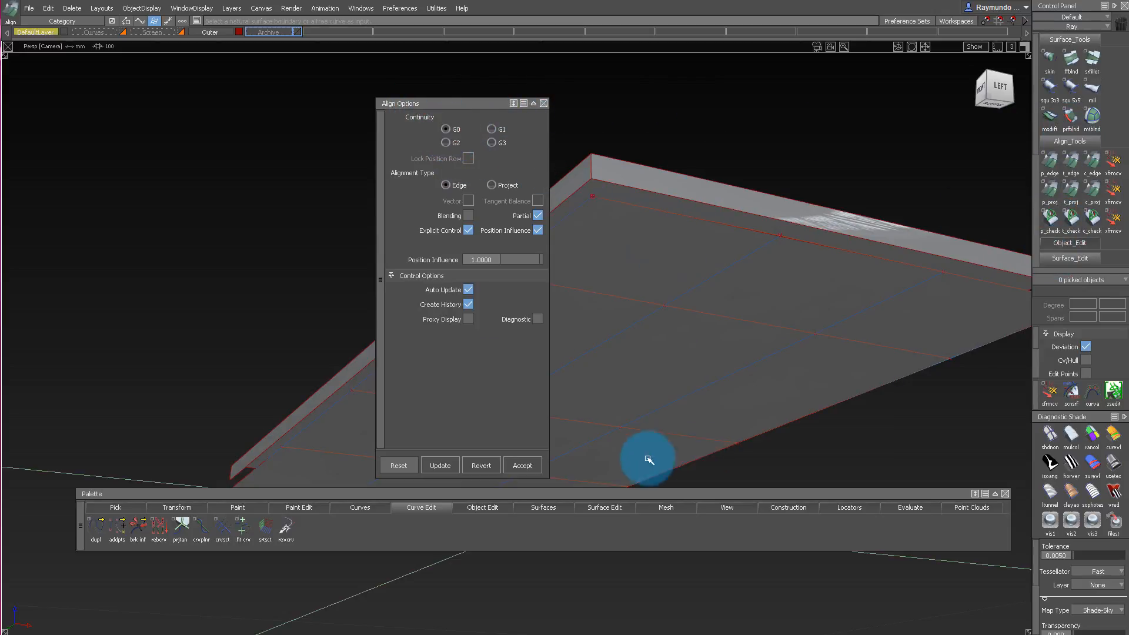
pyautogui.click(547, 104)
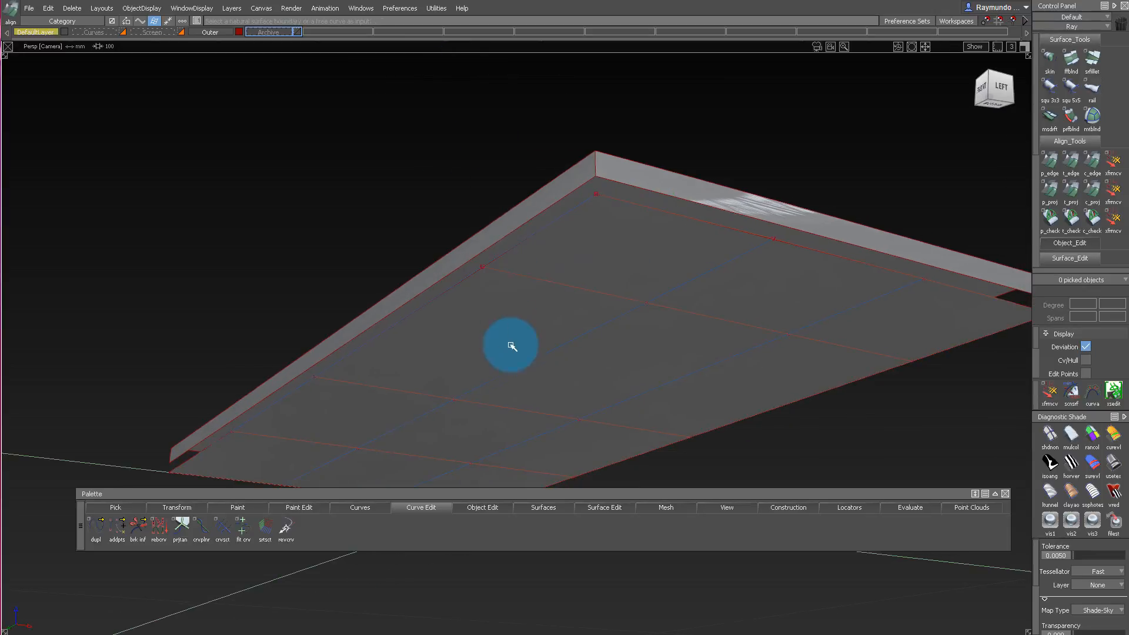
# Align the underside's two outer edges to the lower edges of the side walls with positional edge Align, and shade the model.
pyautogui.keyDown('alt'); pyautogui.keyDown('shift'); pyautogui.moveTo(512, 340); pyautogui.dragTo(513, 289); pyautogui.keyUp('shift'); pyautogui.keyUp('alt')
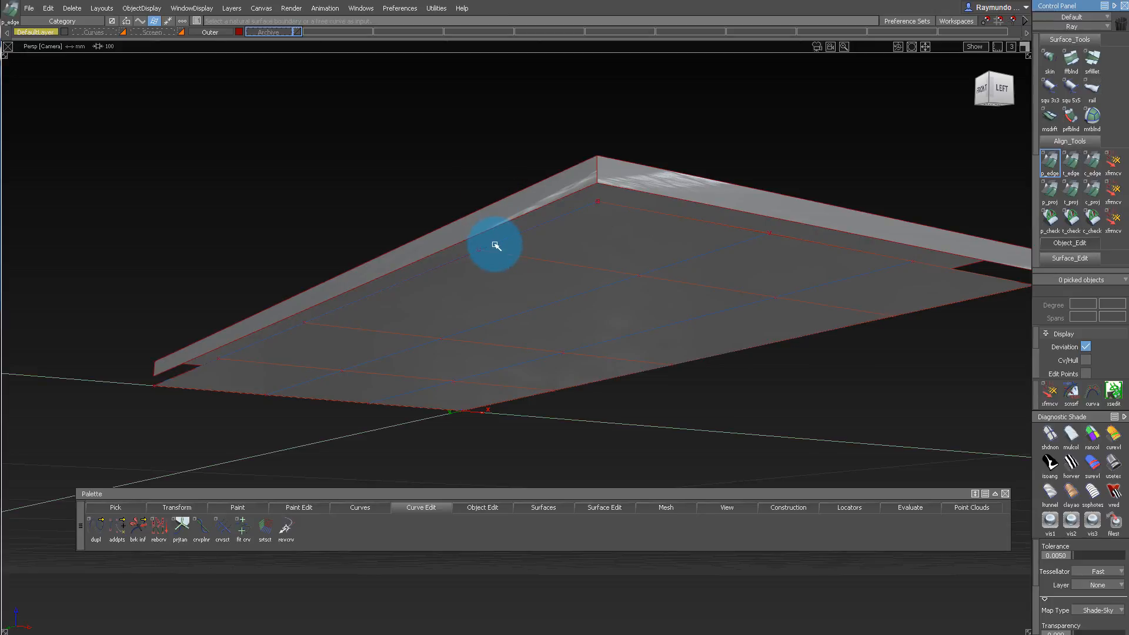
pyautogui.click(494, 227)
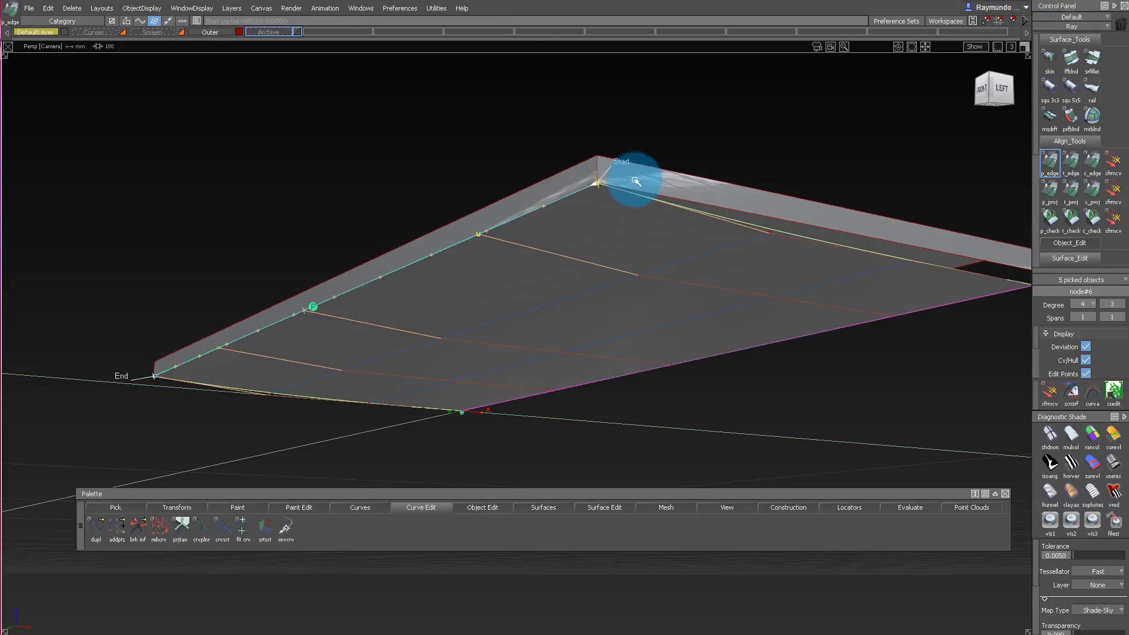
pyautogui.keyDown('ctrl'); pyautogui.keyDown('shift'); pyautogui.moveTo(660, 86); pyautogui.dragTo(647, 236); pyautogui.keyUp('shift'); pyautogui.keyUp('ctrl')
pyautogui.moveTo(530, 149); pyautogui.dragTo(734, 347)
pyautogui.hotkey('ctrl', 'h')
pyautogui.press('Return')
pyautogui.keyDown('ctrl'); pyautogui.keyDown('shift'); pyautogui.moveTo(820, 435); pyautogui.dragTo(907, 259); pyautogui.keyUp('shift'); pyautogui.keyUp('ctrl')
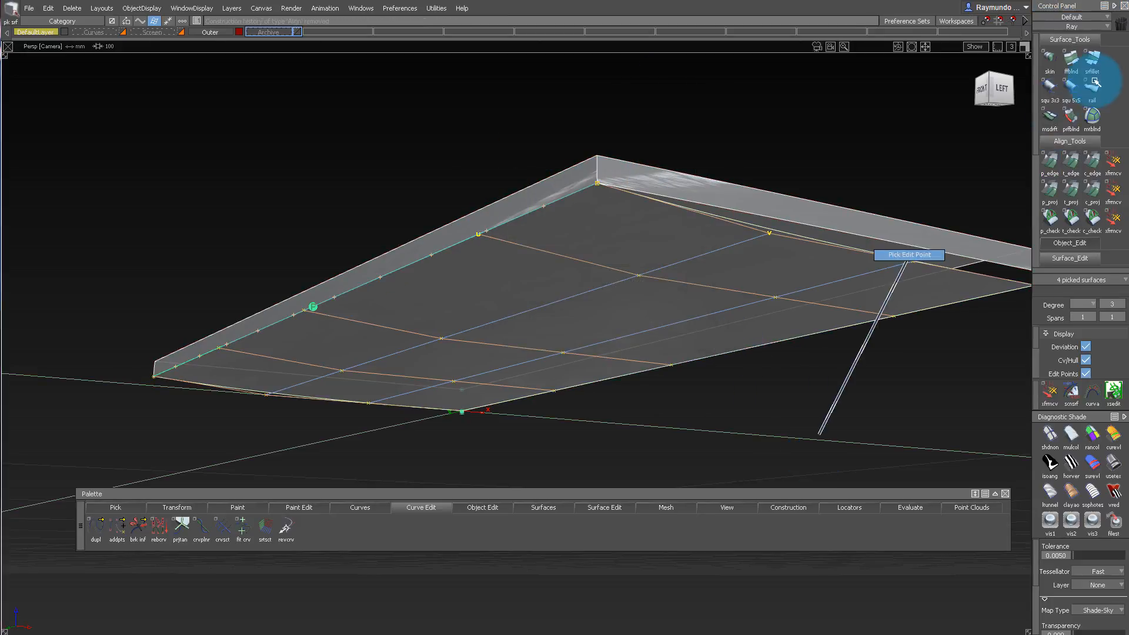
pyautogui.keyDown('ctrl'); pyautogui.keyDown('shift'); pyautogui.moveTo(807, 200); pyautogui.dragTo(716, 124); pyautogui.keyUp('shift'); pyautogui.keyUp('ctrl')
pyautogui.click(1111, 462)
pyautogui.keyDown('alt'); pyautogui.keyDown('shift'); pyautogui.moveTo(785, 200); pyautogui.dragTo(749, 147); pyautogui.keyUp('shift'); pyautogui.keyUp('alt')
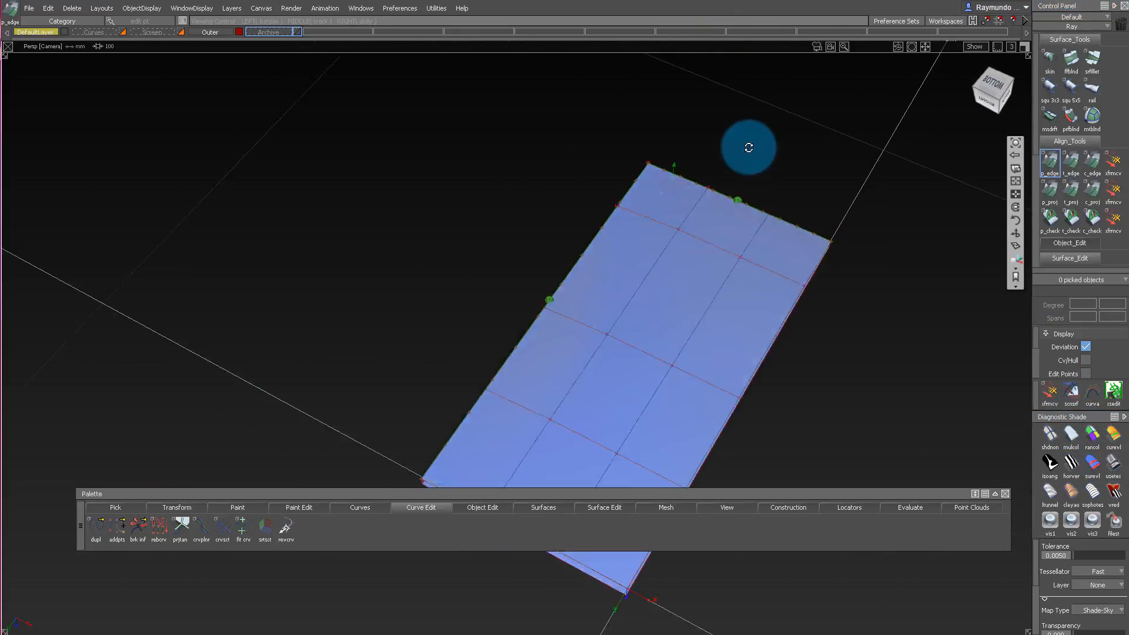
# Examine how the two side walls and the top surface meet at the corner, in perspective and straight from the front.
pyautogui.moveTo(703, 255)
pyautogui.keyDown('alt'); pyautogui.keyDown('shift'); pyautogui.mouseDown()
pyautogui.moveTo(637, 154)
pyautogui.moveTo(776, 101)
pyautogui.moveTo(1053, 372)
pyautogui.moveTo(688, 234)
pyautogui.moveTo(713, 198)
pyautogui.moveTo(746, 277)
pyautogui.moveTo(541, 227)
pyautogui.moveTo(727, 223)
pyautogui.moveTo(756, 105)
pyautogui.moveTo(570, 100)
pyautogui.moveTo(996, 88)
pyautogui.moveTo(739, 126)
pyautogui.moveTo(597, 196)
pyautogui.moveTo(862, 144)
pyautogui.moveTo(910, 371)
pyautogui.moveTo(902, 166)
pyautogui.moveTo(848, 121)
pyautogui.moveTo(323, 119)
pyautogui.moveTo(760, 133)
pyautogui.moveTo(293, 164)
pyautogui.moveTo(814, 98)
pyautogui.moveTo(563, 114)
pyautogui.moveTo(128, 180)
pyautogui.moveTo(574, 222)
pyautogui.moveTo(714, 273)
pyautogui.moveTo(865, 267)
pyautogui.moveTo(679, 163)
pyautogui.moveTo(575, 182)
pyautogui.moveTo(845, 247)
pyautogui.moveTo(723, 144)
pyautogui.moveTo(733, 145)
pyautogui.mouseUp(); pyautogui.keyUp('shift'); pyautogui.keyUp('alt')
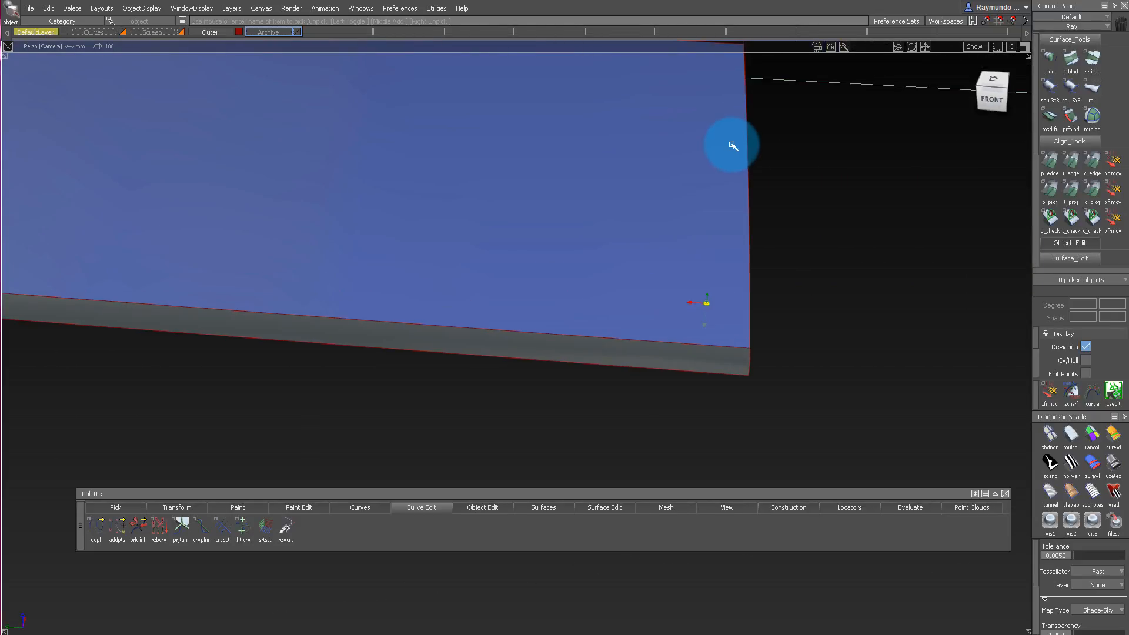
pyautogui.keyDown('alt'); pyautogui.keyDown('shift'); pyautogui.moveTo(786, 236); pyautogui.dragTo(695, 167); pyautogui.keyUp('shift'); pyautogui.keyUp('alt')
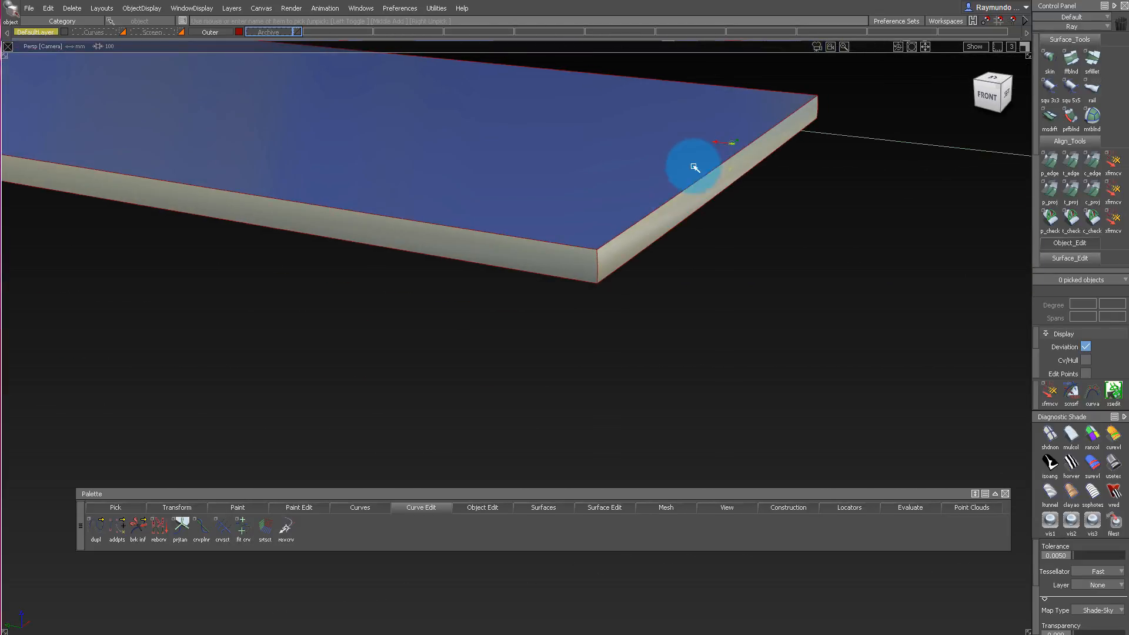
pyautogui.keyDown('alt'); pyautogui.keyDown('shift'); pyautogui.moveTo(570, 213); pyautogui.dragTo(876, 236); pyautogui.keyUp('shift'); pyautogui.keyUp('alt')
pyautogui.click(994, 100)
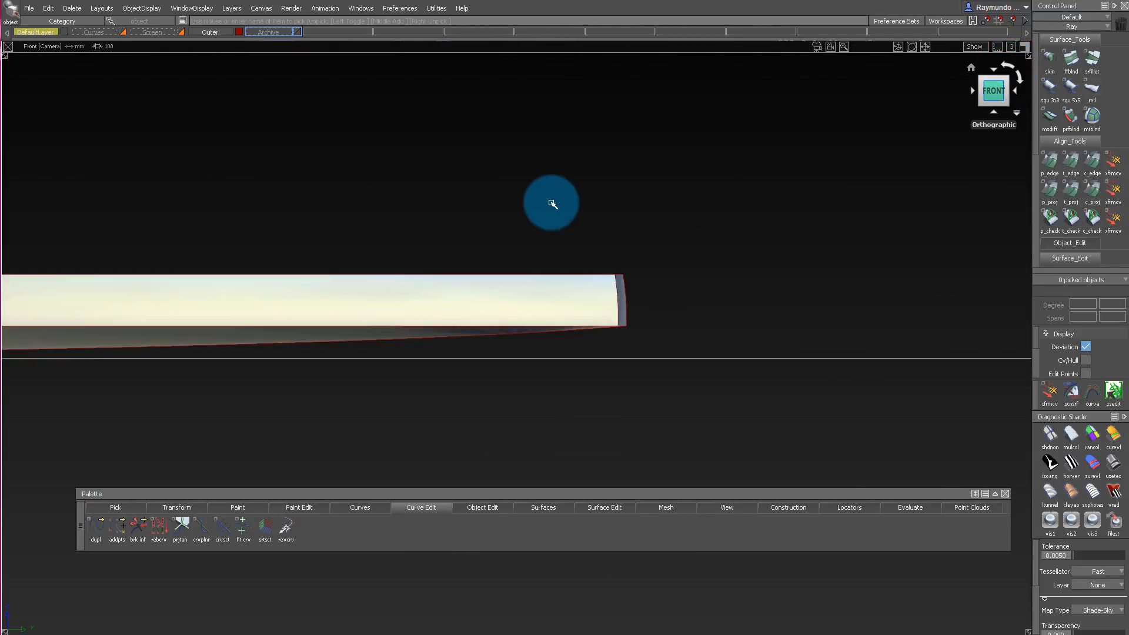
pyautogui.keyDown('alt'); pyautogui.keyDown('shift'); pyautogui.moveTo(676, 221); pyautogui.dragTo(553, 254); pyautogui.keyUp('shift'); pyautogui.keyUp('alt')
pyautogui.keyDown('alt'); pyautogui.keyDown('shift'); pyautogui.moveTo(523, 237); pyautogui.dragTo(661, 232, button='right'); pyautogui.keyUp('shift'); pyautogui.keyUp('alt')
pyautogui.keyDown('alt'); pyautogui.keyDown('shift'); pyautogui.moveTo(661, 231); pyautogui.dragTo(876, 262); pyautogui.keyUp('shift'); pyautogui.keyUp('alt')
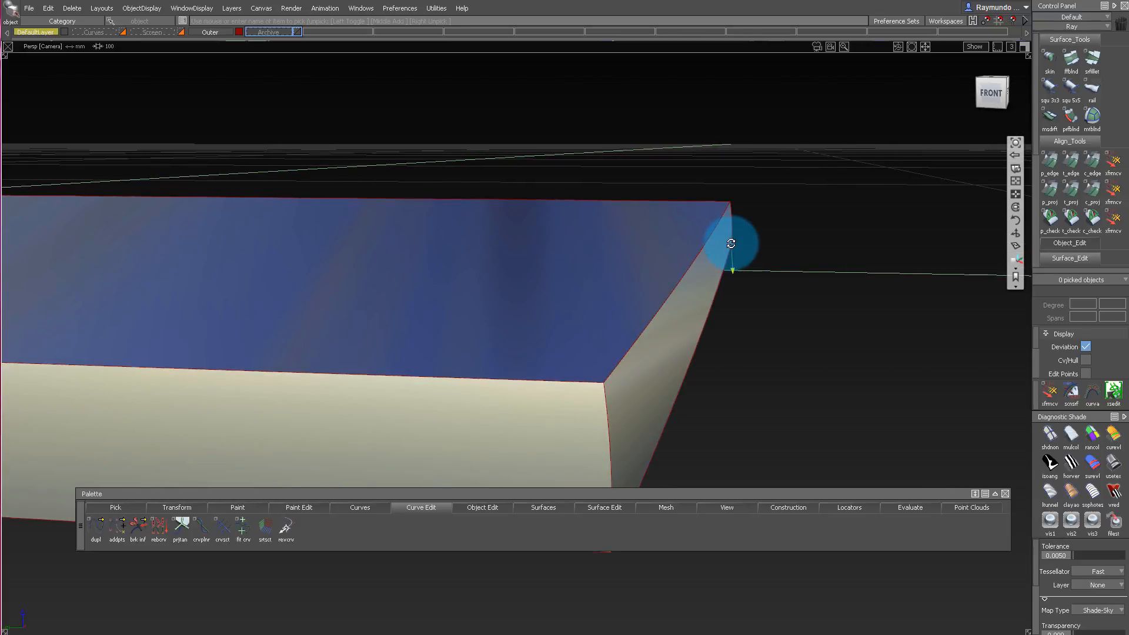
pyautogui.keyDown('alt'); pyautogui.keyDown('shift'); pyautogui.moveTo(731, 244); pyautogui.dragTo(488, 300); pyautogui.keyUp('shift'); pyautogui.keyUp('alt')
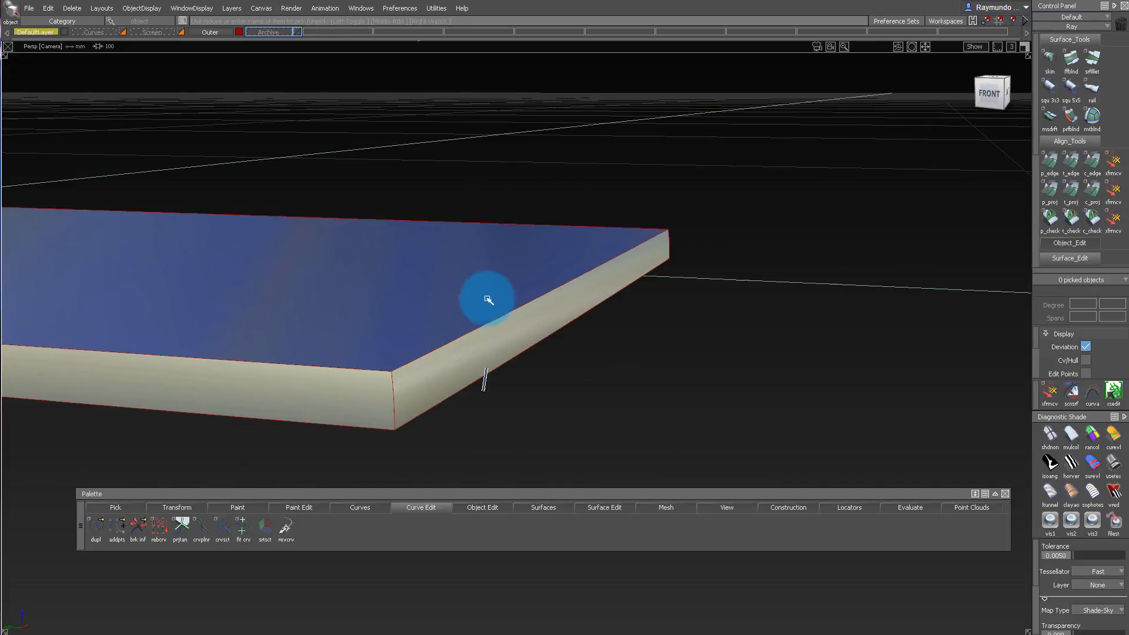
pyautogui.keyDown('alt'); pyautogui.keyDown('shift'); pyautogui.moveTo(488, 218); pyautogui.dragTo(530, 252); pyautogui.keyUp('shift'); pyautogui.keyUp('alt')
pyautogui.keyDown('alt'); pyautogui.keyDown('shift'); pyautogui.moveTo(523, 293); pyautogui.dragTo(362, 254); pyautogui.keyUp('shift'); pyautogui.keyUp('alt')
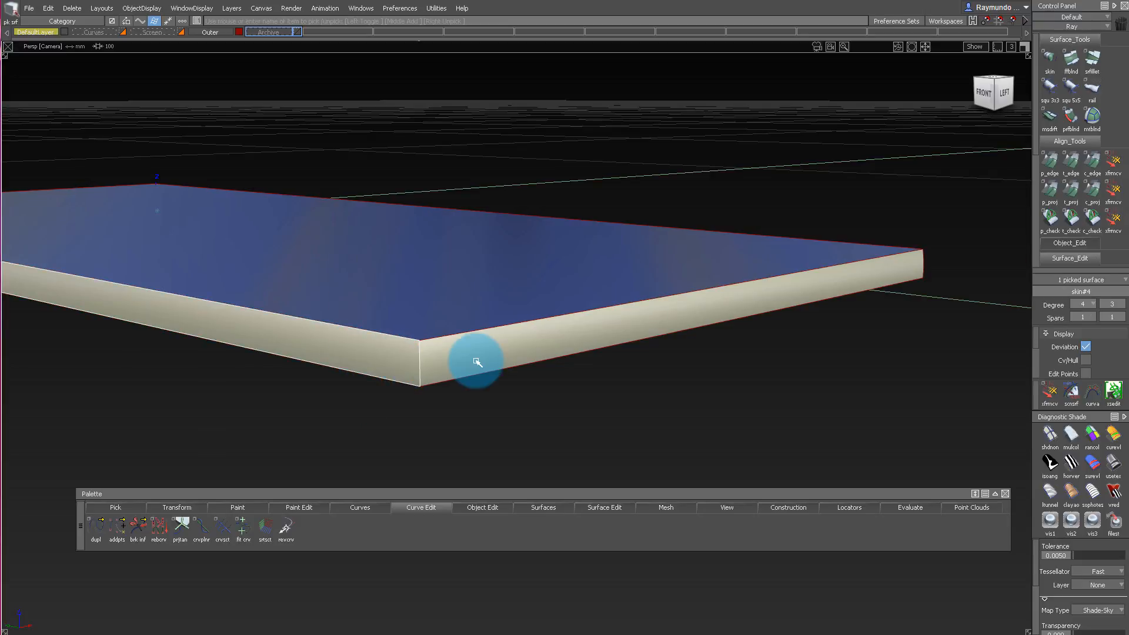
pyautogui.keyDown('alt'); pyautogui.keyDown('shift'); pyautogui.moveTo(476, 410); pyautogui.dragTo(567, 302); pyautogui.keyUp('shift'); pyautogui.keyUp('alt')
pyautogui.click(1002, 87)
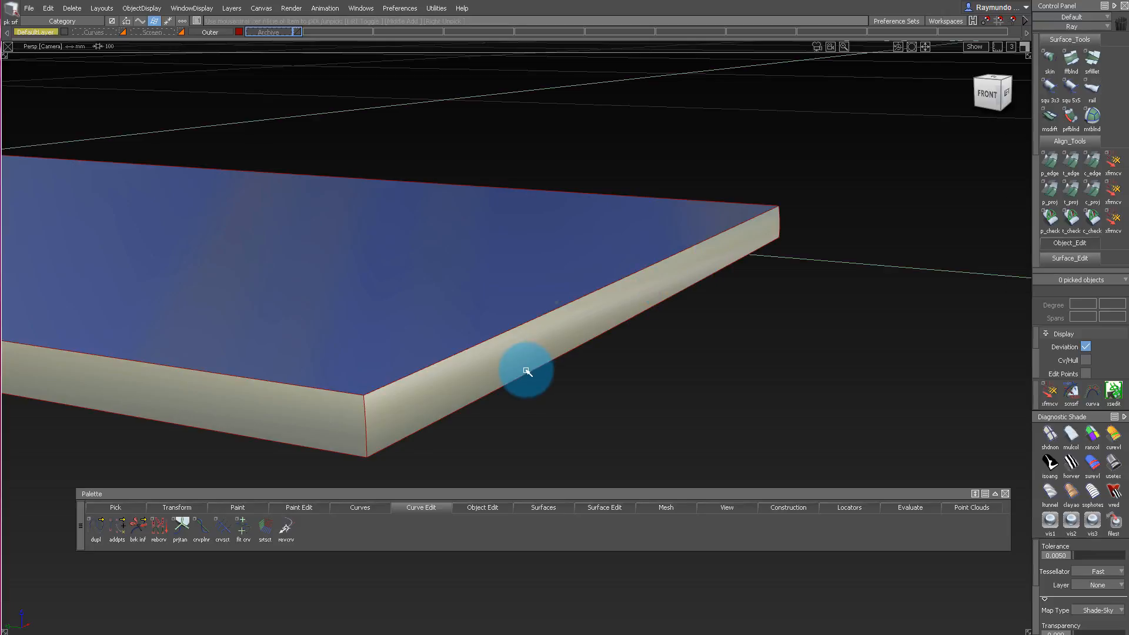
pyautogui.keyDown('alt'); pyautogui.keyDown('shift'); pyautogui.moveTo(527, 370); pyautogui.dragTo(603, 349); pyautogui.keyUp('shift'); pyautogui.keyUp('alt')
pyautogui.click(989, 87)
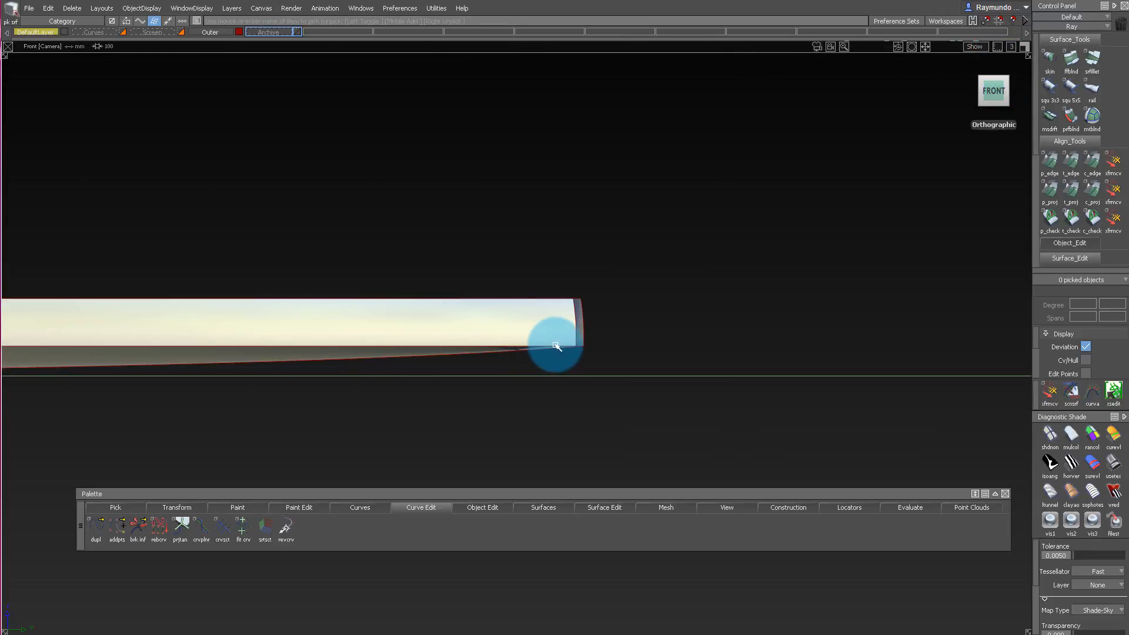
pyautogui.keyDown('alt'); pyautogui.keyDown('shift'); pyautogui.moveTo(746, 260); pyautogui.dragTo(624, 317); pyautogui.keyUp('shift'); pyautogui.keyUp('alt')
pyautogui.keyDown('alt'); pyautogui.keyDown('shift'); pyautogui.moveTo(682, 243); pyautogui.dragTo(732, 229); pyautogui.keyUp('shift'); pyautogui.keyUp('alt')
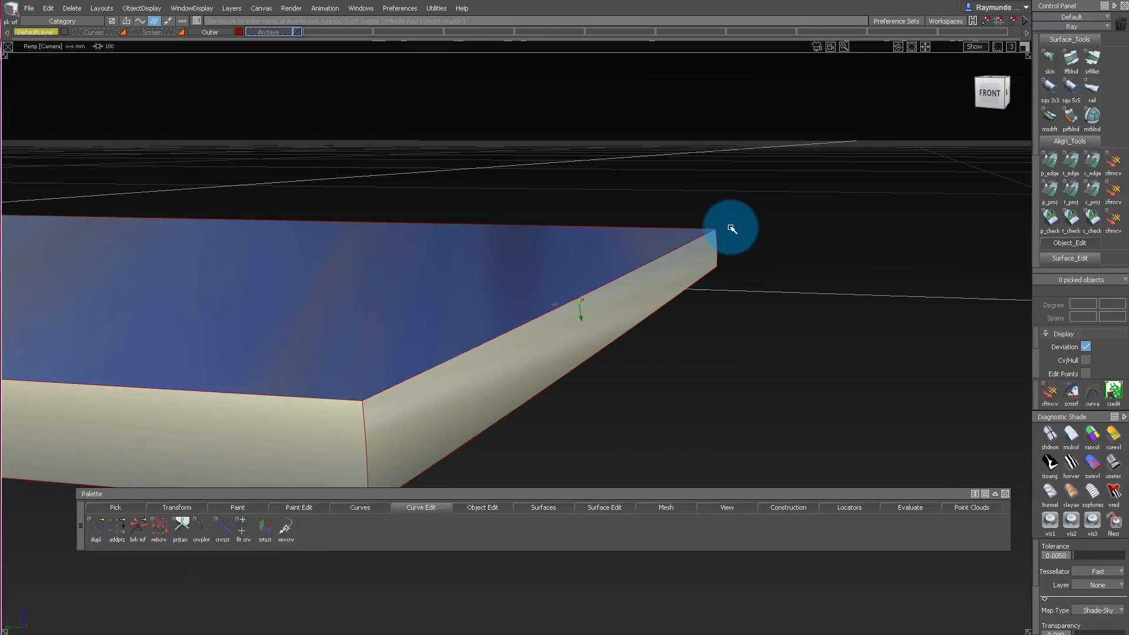
pyautogui.click(989, 94)
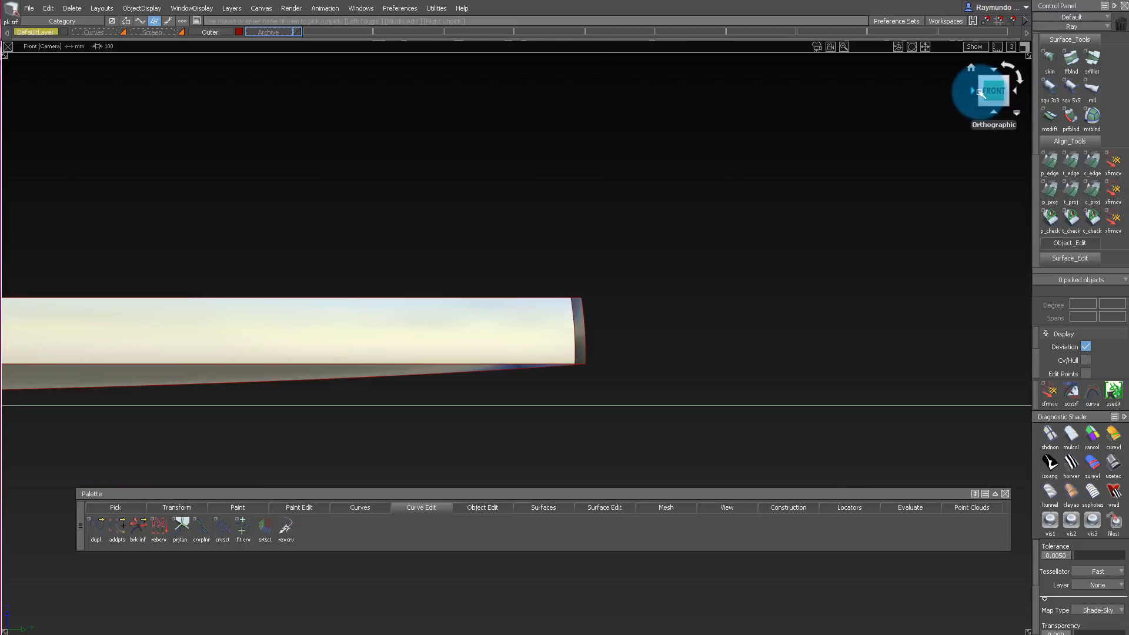
pyautogui.keyDown('alt'); pyautogui.keyDown('shift'); pyautogui.moveTo(875, 148); pyautogui.dragTo(622, 261); pyautogui.keyUp('shift'); pyautogui.keyUp('alt')
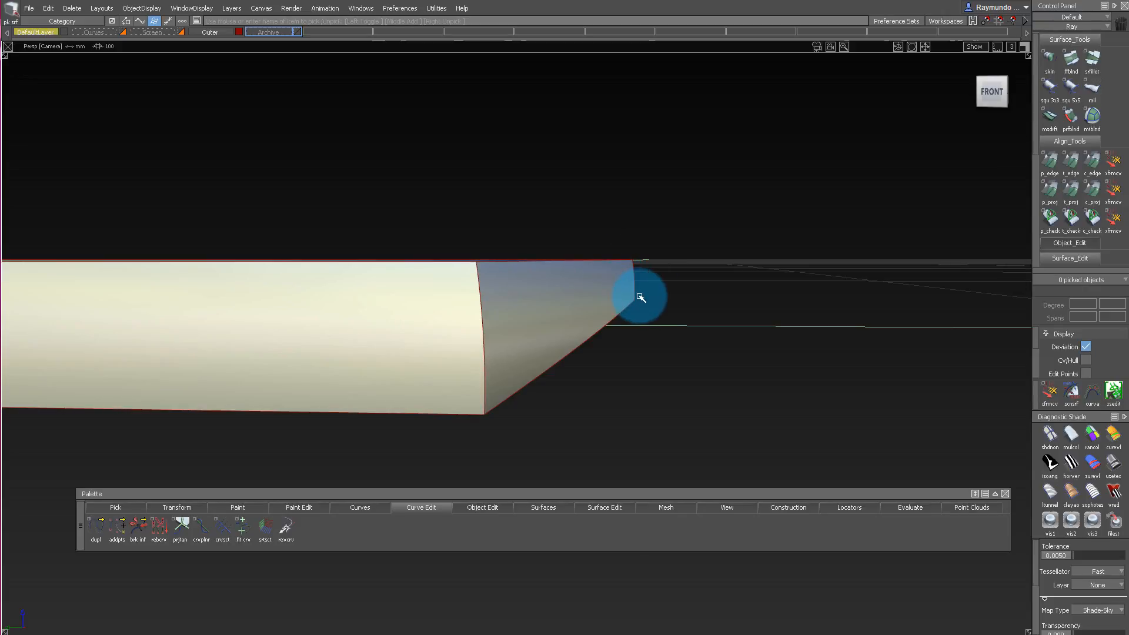
pyautogui.keyDown('alt'); pyautogui.keyDown('shift'); pyautogui.moveTo(670, 299); pyautogui.dragTo(716, 255); pyautogui.keyUp('shift'); pyautogui.keyUp('alt')
pyautogui.keyDown('alt'); pyautogui.keyDown('shift'); pyautogui.moveTo(597, 312); pyautogui.dragTo(786, 106); pyautogui.keyUp('shift'); pyautogui.keyUp('alt')
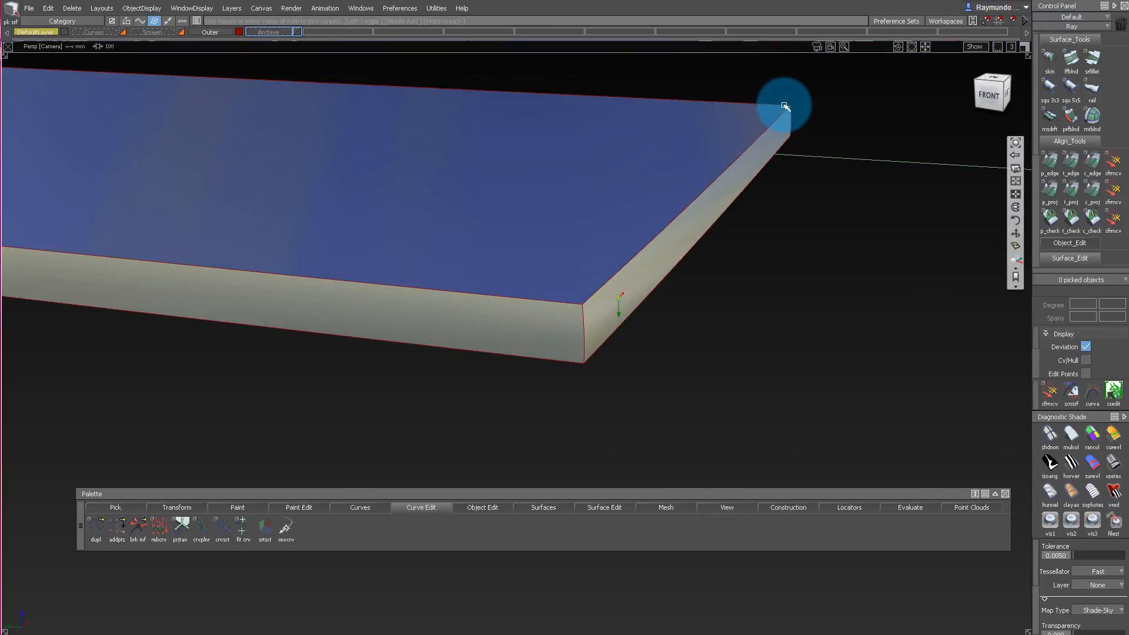
# Draw a degree-1 diagonal line in the front view, snapped from one grid unit up the vertical axis to one along the horizontal.
pyautogui.click(992, 94)
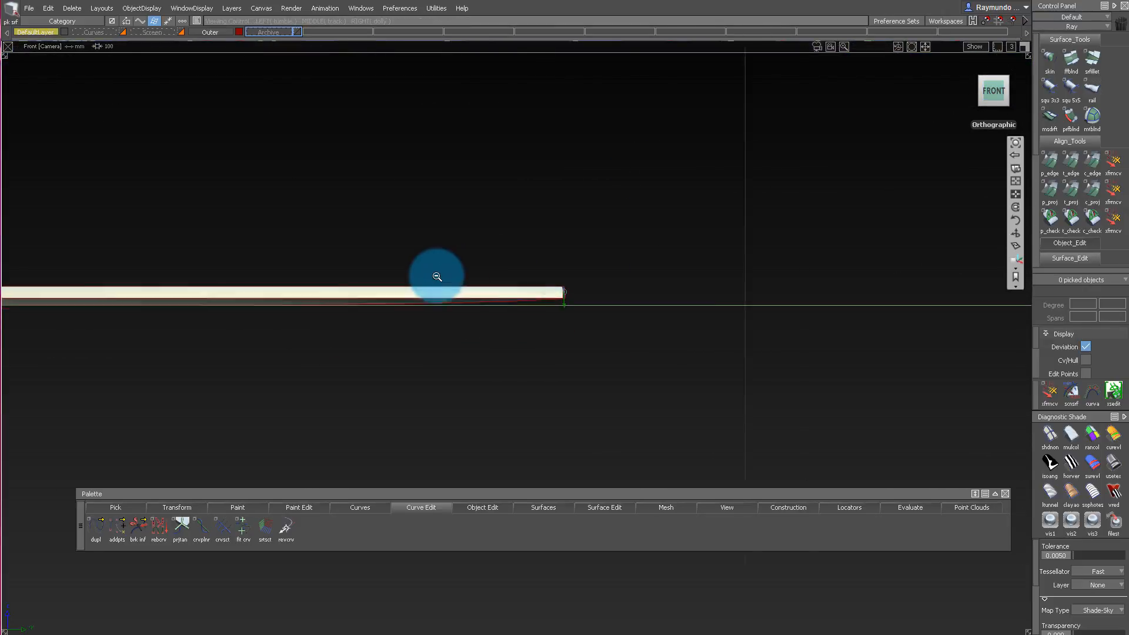
pyautogui.keyDown('alt'); pyautogui.keyDown('shift'); pyautogui.moveTo(437, 276); pyautogui.dragTo(331, 250, button='right'); pyautogui.keyUp('shift'); pyautogui.keyUp('alt')
pyautogui.keyDown('alt'); pyautogui.keyDown('shift'); pyautogui.moveTo(330, 249); pyautogui.dragTo(344, 346, button='middle'); pyautogui.keyUp('shift'); pyautogui.keyUp('alt')
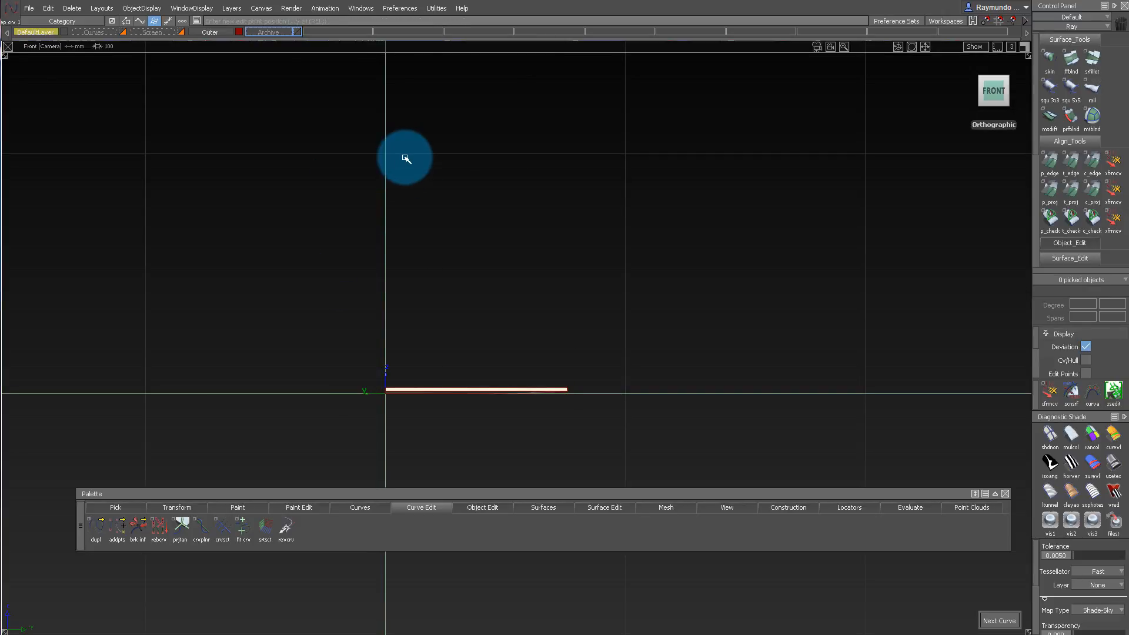
pyautogui.keyDown('alt'); pyautogui.click(404, 158); pyautogui.keyUp('alt')
pyautogui.keyDown('alt'); pyautogui.click(666, 382); pyautogui.keyUp('alt')
# Set the diagonal line's pivot at its upper end and move the line onto the corner of the phone's top surface.
pyautogui.keyDown('ctrl'); pyautogui.keyDown('shift'); pyautogui.moveTo(663, 456); pyautogui.dragTo(646, 250); pyautogui.keyUp('shift'); pyautogui.keyUp('ctrl')
pyautogui.moveTo(337, 114); pyautogui.dragTo(478, 229)
pyautogui.keyDown('ctrl'); pyautogui.keyDown('shift'); pyautogui.rightClick(580, 314); pyautogui.keyUp('shift'); pyautogui.keyUp('ctrl')
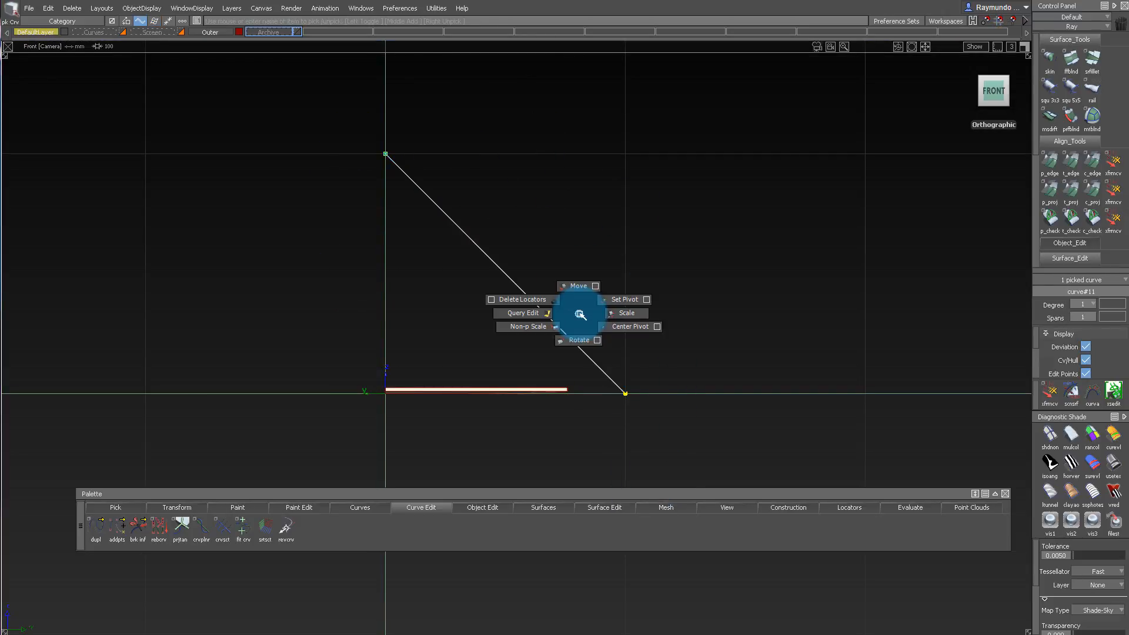
pyautogui.keyDown('alt'); pyautogui.keyDown('shift'); pyautogui.moveTo(564, 388); pyautogui.dragTo(841, 297, button='right'); pyautogui.keyUp('shift'); pyautogui.keyUp('alt')
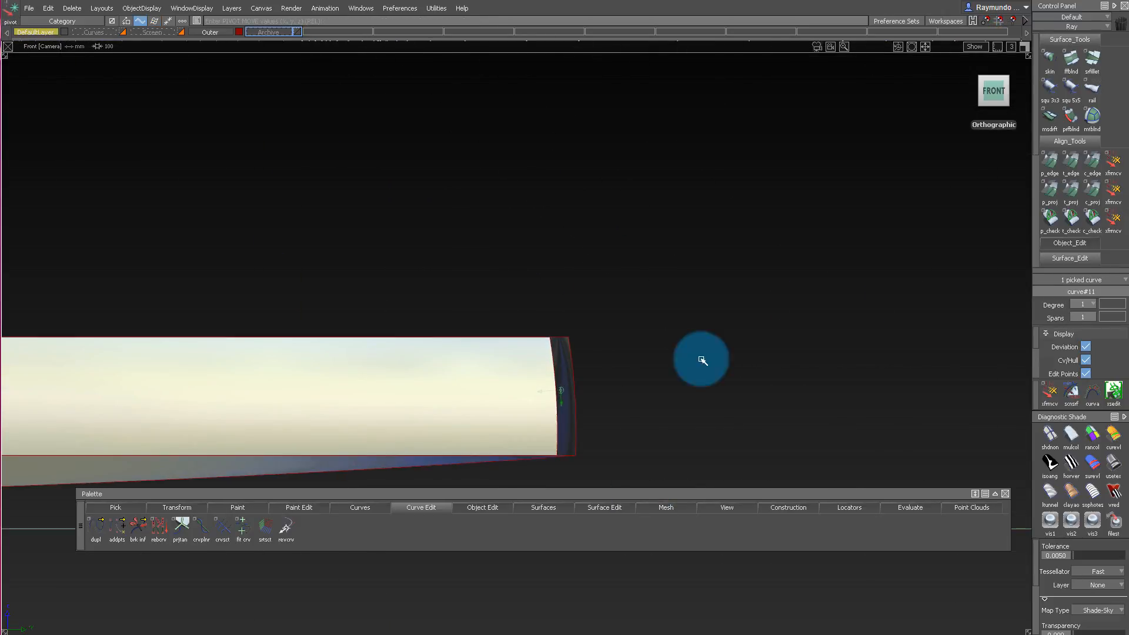
pyautogui.keyDown('alt'); pyautogui.keyDown('shift'); pyautogui.moveTo(756, 315); pyautogui.dragTo(557, 276); pyautogui.keyUp('shift'); pyautogui.keyUp('alt')
pyautogui.keyDown('alt'); pyautogui.keyDown('shift'); pyautogui.moveTo(557, 276); pyautogui.dragTo(412, 285, button='right'); pyautogui.keyUp('shift'); pyautogui.keyUp('alt')
pyautogui.keyDown('alt'); pyautogui.keyDown('shift'); pyautogui.moveTo(412, 285); pyautogui.dragTo(388, 306); pyautogui.keyUp('shift'); pyautogui.keyUp('alt')
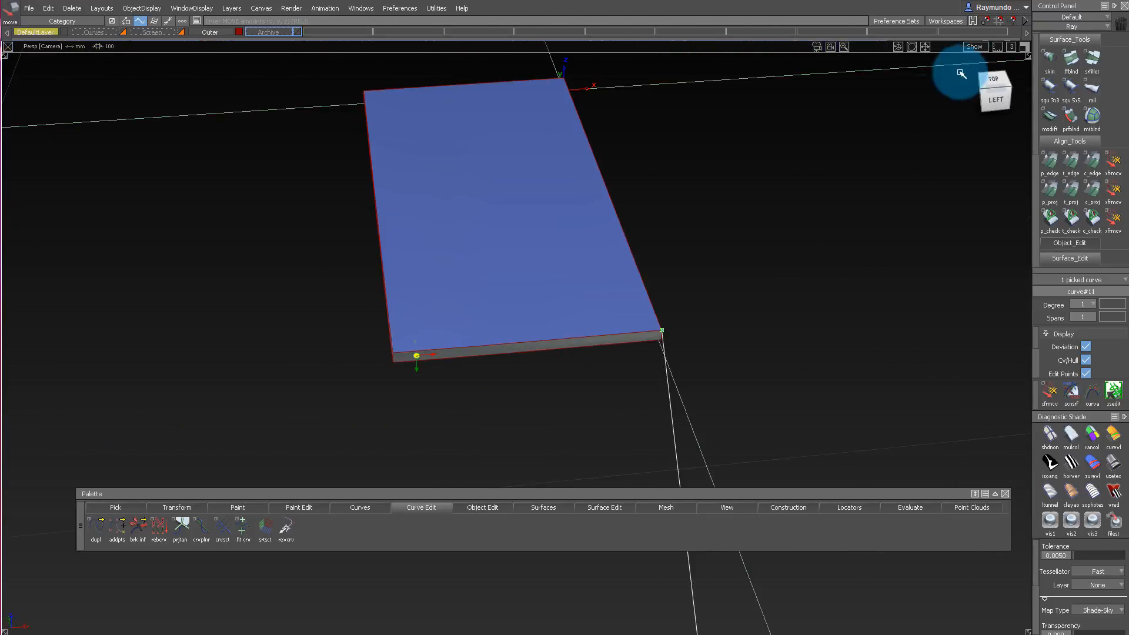
pyautogui.keyDown('alt'); pyautogui.keyDown('shift'); pyautogui.moveTo(641, 253); pyautogui.dragTo(779, 265); pyautogui.keyUp('shift'); pyautogui.keyUp('alt')
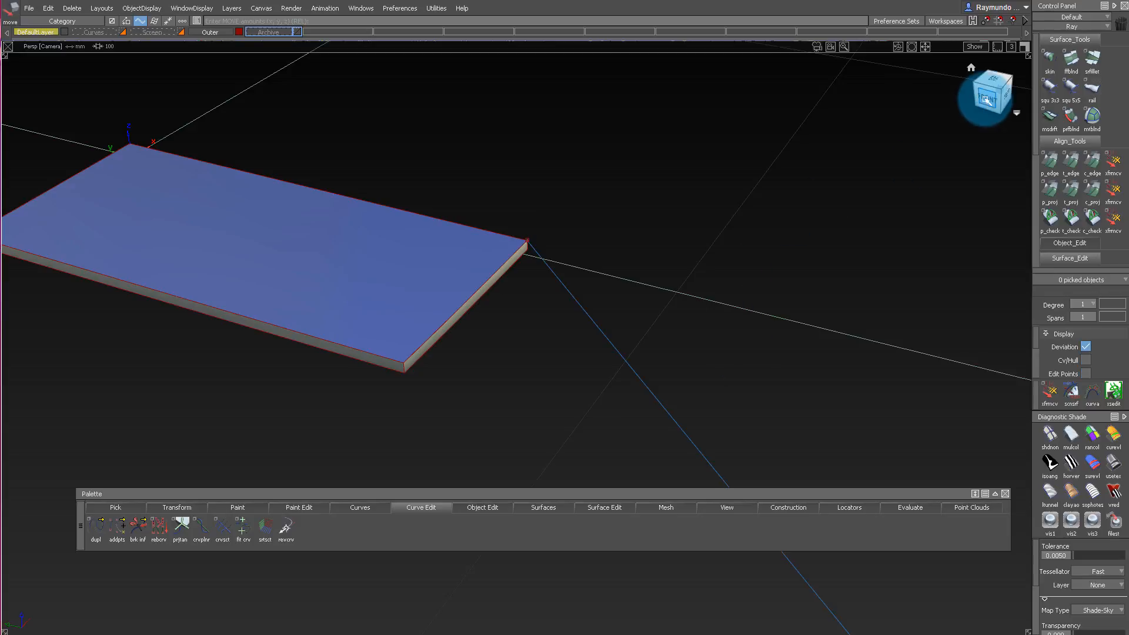
# Shorten the diagonal line by pulling its lower end back toward the phone's corner, sliding its end CV and using Extend.
pyautogui.click(990, 95)
pyautogui.keyDown('alt'); pyautogui.keyDown('shift'); pyautogui.moveTo(716, 224); pyautogui.dragTo(537, 231, button='right'); pyautogui.keyUp('shift'); pyautogui.keyUp('alt')
pyautogui.keyDown('ctrl'); pyautogui.keyDown('shift'); pyautogui.moveTo(585, 313); pyautogui.dragTo(560, 344, button='middle'); pyautogui.keyUp('shift'); pyautogui.keyUp('ctrl')
pyautogui.moveTo(557, 316); pyautogui.dragTo(748, 458)
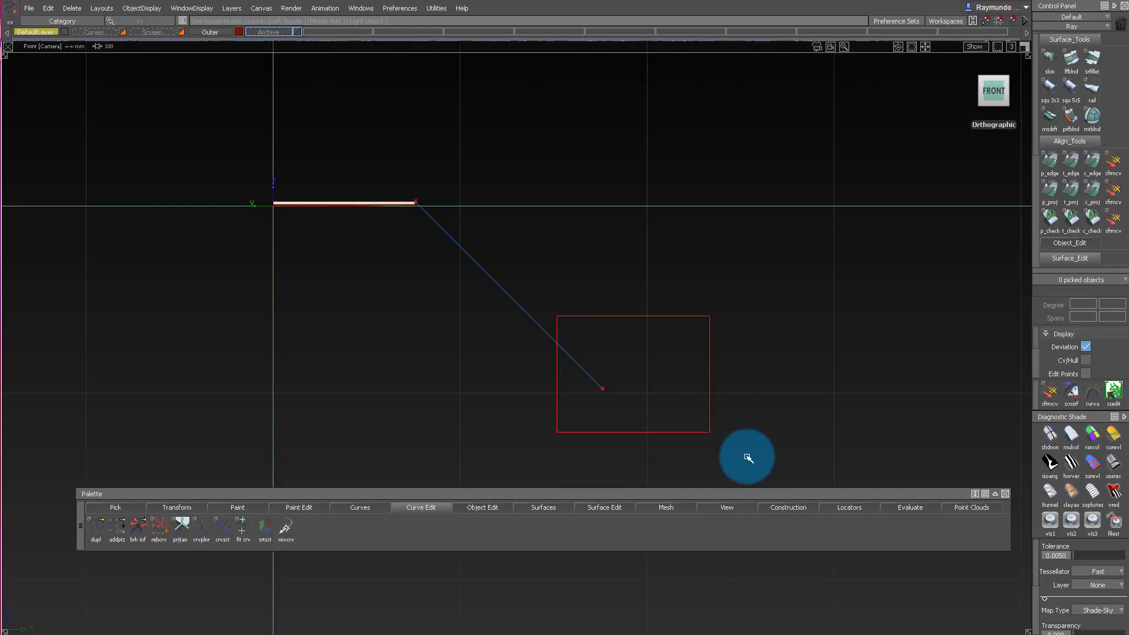
pyautogui.moveTo(595, 381); pyautogui.dragTo(515, 305)
pyautogui.moveTo(623, 488); pyautogui.dragTo(653, 468)
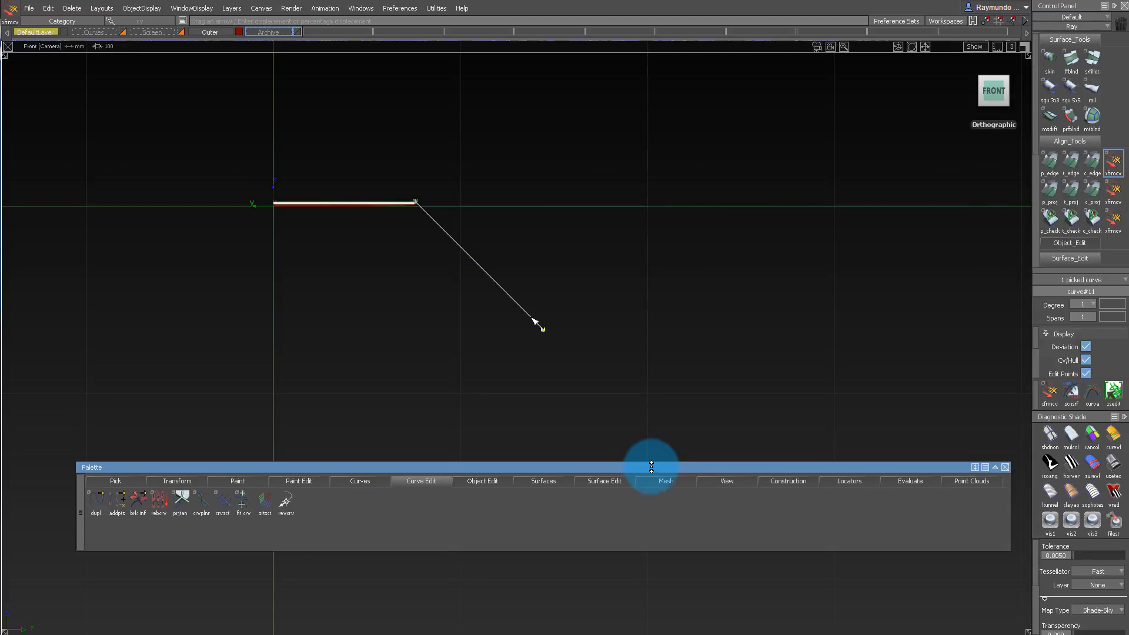
pyautogui.moveTo(535, 315); pyautogui.dragTo(60, 188)
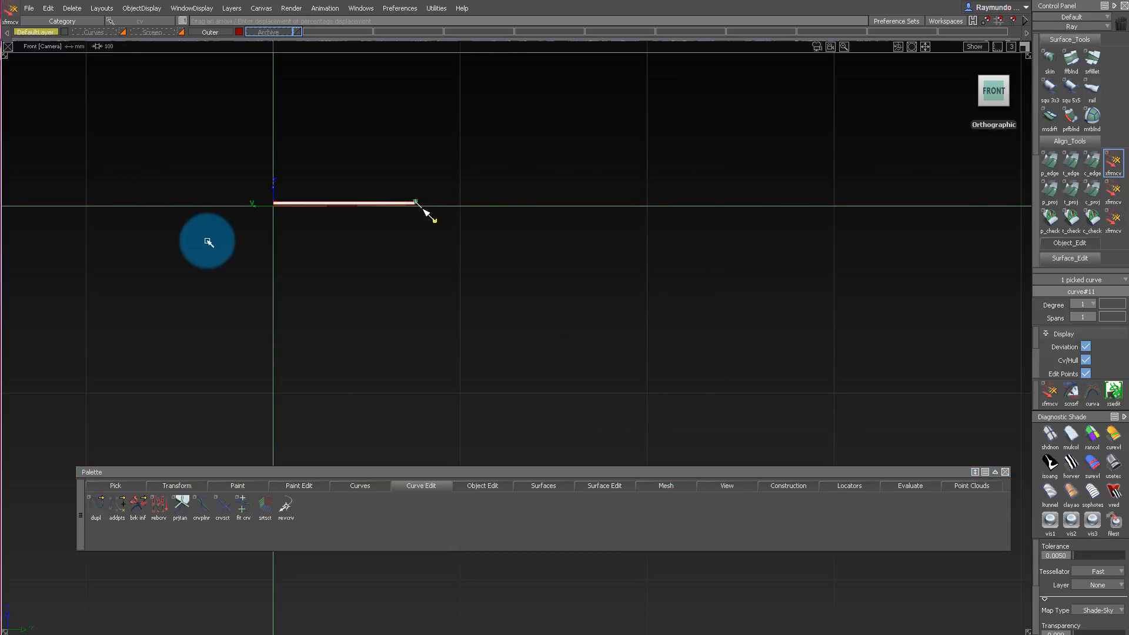
pyautogui.keyDown('alt'); pyautogui.keyDown('shift'); pyautogui.moveTo(207, 241); pyautogui.dragTo(530, 258, button='right'); pyautogui.keyUp('shift'); pyautogui.keyUp('alt')
pyautogui.keyDown('alt'); pyautogui.keyDown('shift'); pyautogui.moveTo(588, 372); pyautogui.dragTo(432, 372); pyautogui.keyUp('shift'); pyautogui.keyUp('alt')
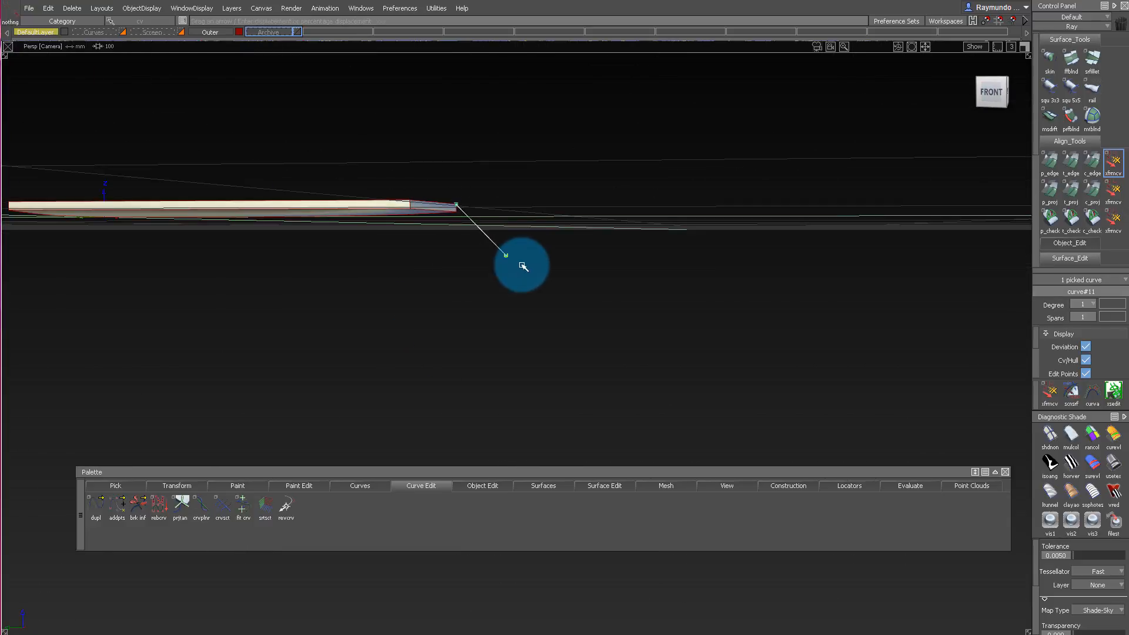
pyautogui.press('e')
pyautogui.moveTo(511, 259); pyautogui.dragTo(492, 219)
# Draw a degree-1 diagonal line in the left view, snapped from one grid unit up the vertical axis to one along the horizontal.
pyautogui.keyDown('alt'); pyautogui.keyDown('shift'); pyautogui.moveTo(567, 182); pyautogui.dragTo(397, 117); pyautogui.keyUp('shift'); pyautogui.keyUp('alt')
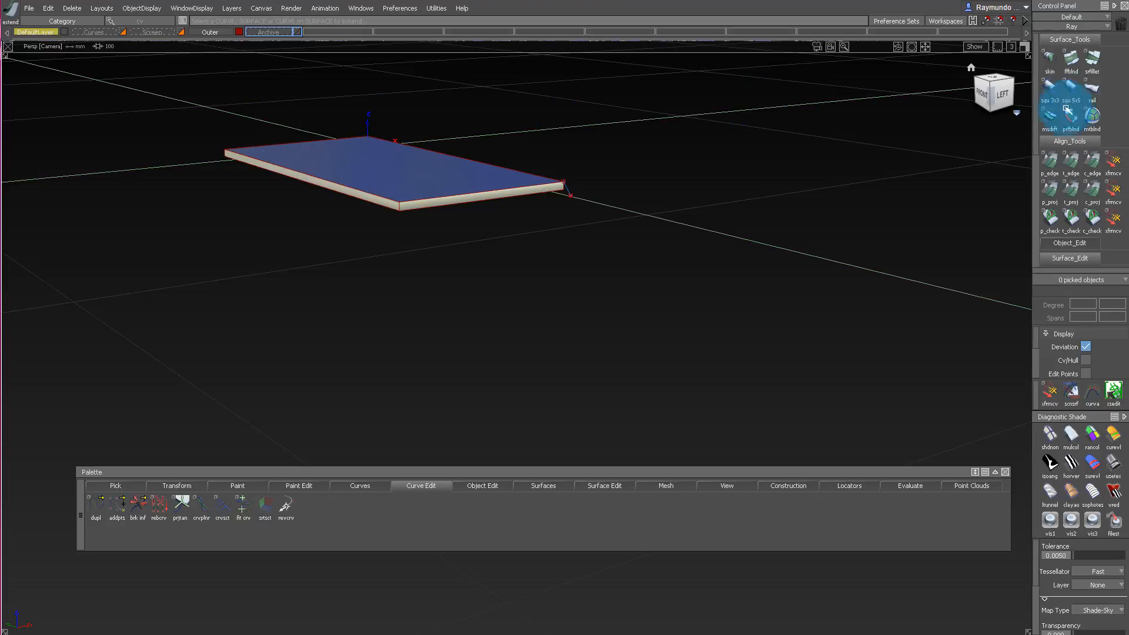
pyautogui.click(1000, 97)
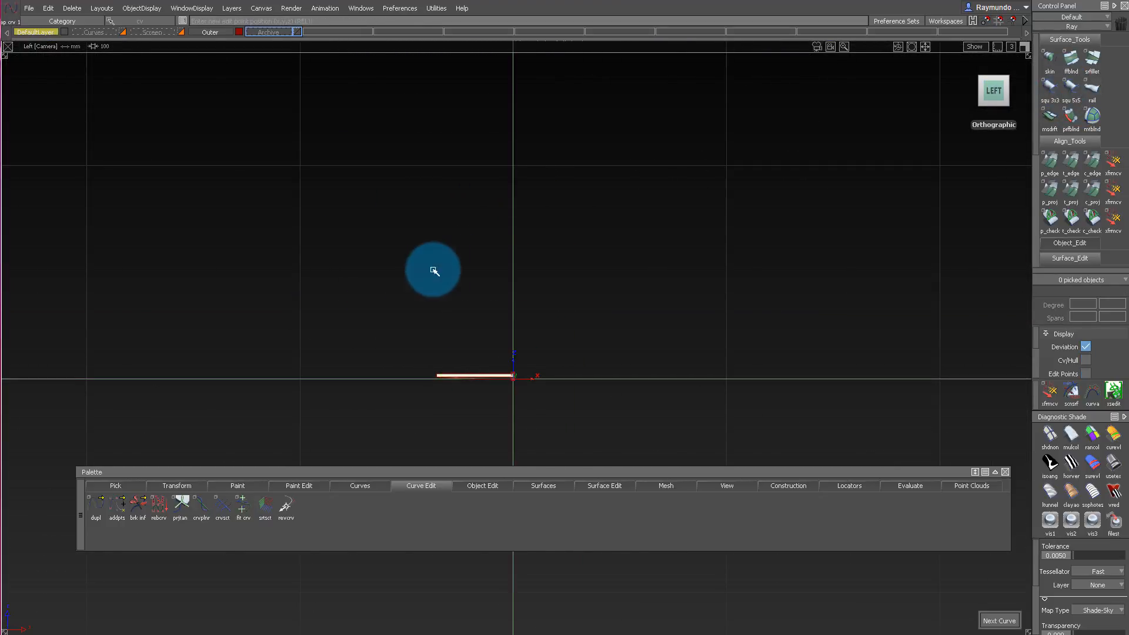
pyautogui.keyDown('alt'); pyautogui.click(491, 182); pyautogui.keyUp('alt')
pyautogui.click(476, 207)
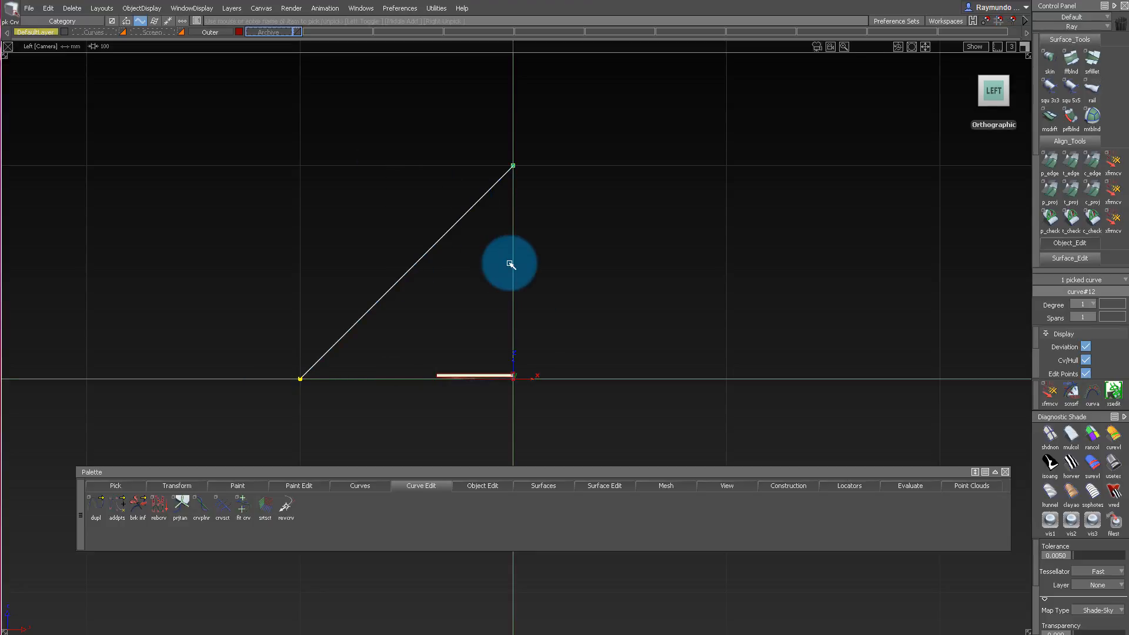
# Set the new diagonal line's pivot at its upper end and snap the line onto the corner of the phone's top surface.
pyautogui.keyDown('ctrl'); pyautogui.keyDown('shift'); pyautogui.rightClick(510, 264); pyautogui.keyUp('shift'); pyautogui.keyUp('ctrl')
pyautogui.keyDown('ctrl'); pyautogui.keyDown('shift'); pyautogui.moveTo(535, 249); pyautogui.dragTo(534, 214, button='right'); pyautogui.keyUp('shift'); pyautogui.keyUp('ctrl')
pyautogui.keyDown('alt'); pyautogui.keyDown('shift'); pyautogui.moveTo(463, 375); pyautogui.dragTo(913, 375, button='right'); pyautogui.keyUp('shift'); pyautogui.keyUp('alt')
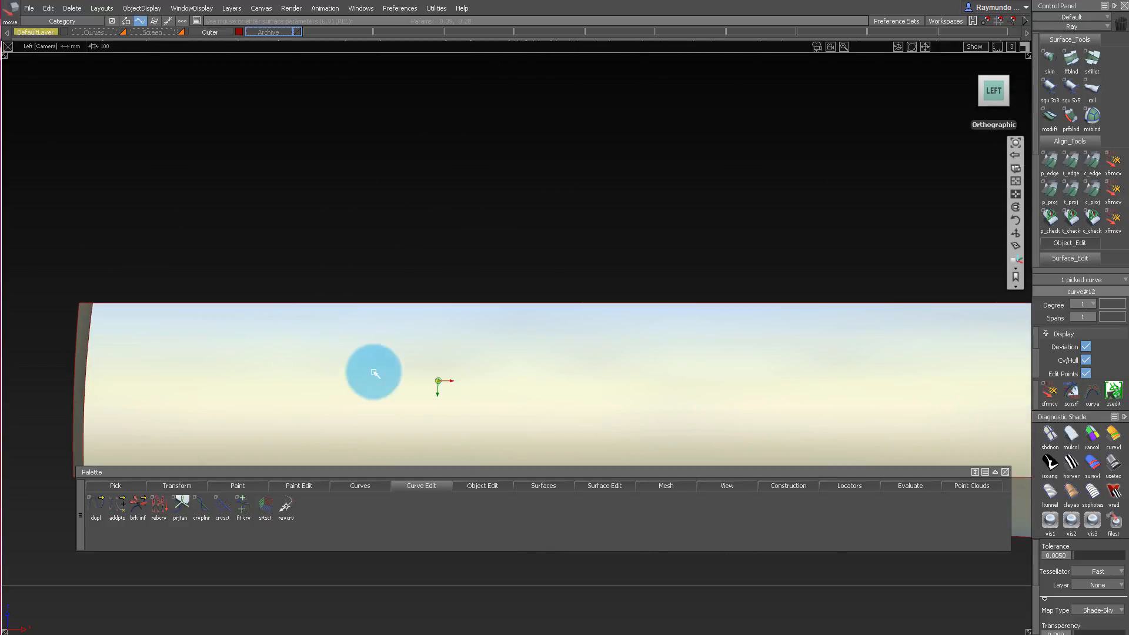
pyautogui.keyDown('ctrl'); pyautogui.keyDown('alt'); pyautogui.moveTo(92, 304); pyautogui.dragTo(21, 305); pyautogui.keyUp('alt'); pyautogui.keyUp('ctrl')
# Detach the diagonal line a short distance below the phone's corner and delete its lower part.
pyautogui.keyDown('alt'); pyautogui.keyDown('shift'); pyautogui.moveTo(338, 333); pyautogui.dragTo(259, 288, button='right'); pyautogui.keyUp('shift'); pyautogui.keyUp('alt')
pyautogui.keyDown('ctrl'); pyautogui.keyDown('shift'); pyautogui.moveTo(259, 287); pyautogui.dragTo(330, 345, button='middle'); pyautogui.keyUp('shift'); pyautogui.keyUp('ctrl')
pyautogui.moveTo(330, 346); pyautogui.dragTo(303, 372)
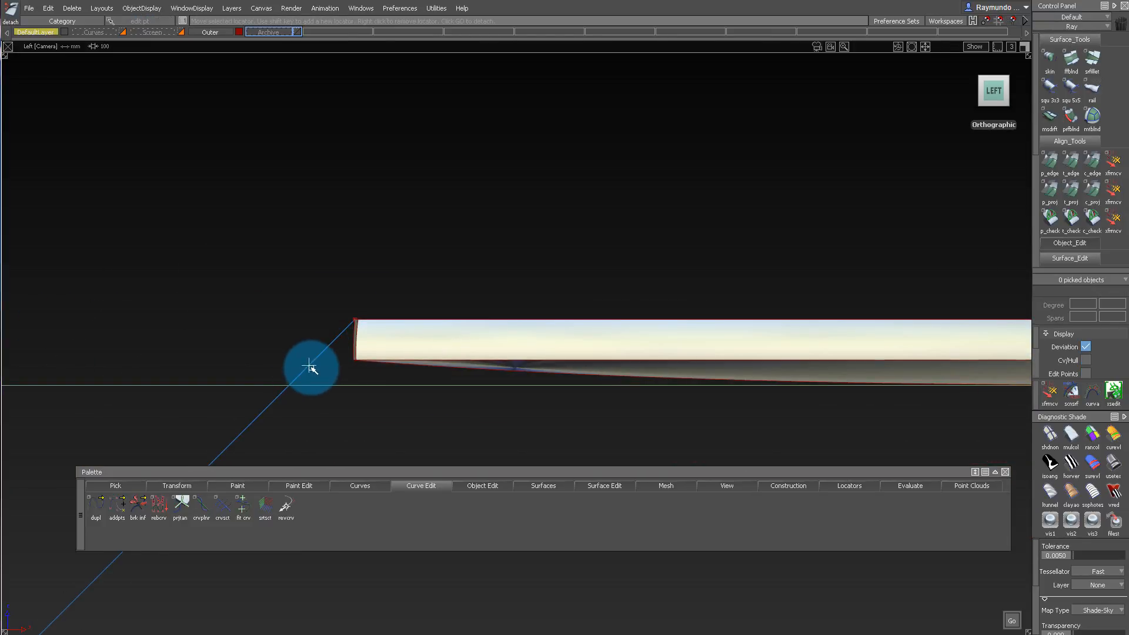
pyautogui.press('space')
pyautogui.keyDown('ctrl'); pyautogui.keyDown('shift'); pyautogui.moveTo(251, 323); pyautogui.dragTo(286, 414); pyautogui.keyUp('shift'); pyautogui.keyUp('ctrl')
pyautogui.press('Delete')
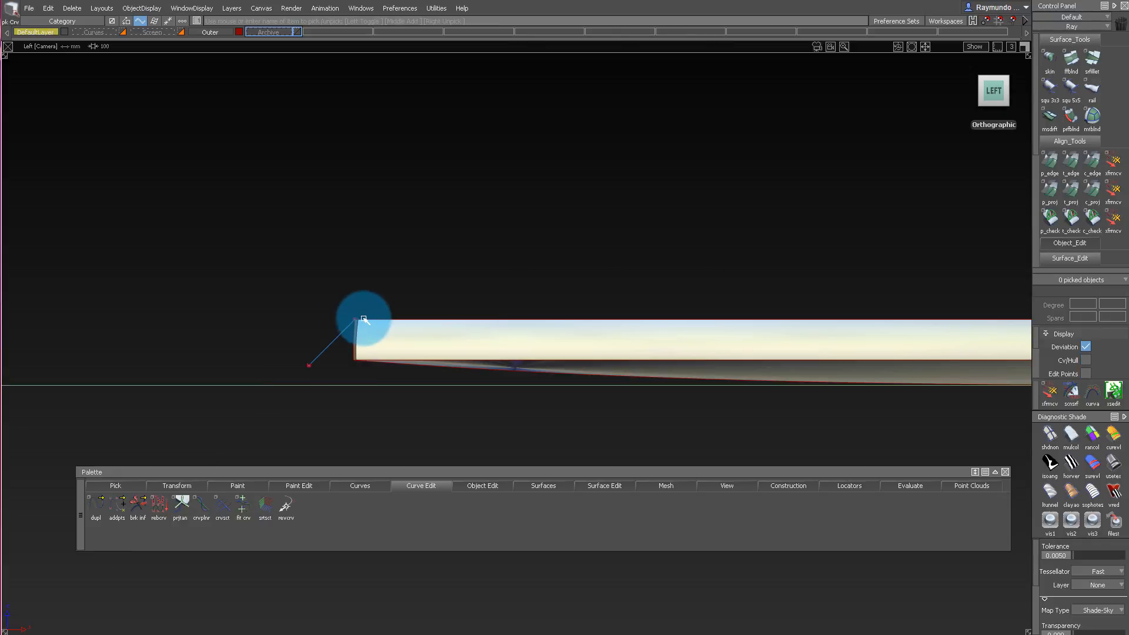
# Isolate the top surface together with the two diagonal lines by hiding everything else.
pyautogui.moveTo(372, 325)
pyautogui.keyDown('alt'); pyautogui.keyDown('shift'); pyautogui.mouseDown()
pyautogui.moveTo(323, 429)
pyautogui.moveTo(520, 386)
pyautogui.moveTo(227, 259)
pyautogui.moveTo(90, 236)
pyautogui.moveTo(239, 184)
pyautogui.moveTo(213, 232)
pyautogui.moveTo(35, 212)
pyautogui.mouseUp(); pyautogui.keyUp('shift'); pyautogui.keyUp('alt')
pyautogui.click(212, 235)
pyautogui.moveTo(36, 212)
pyautogui.keyDown('ctrl'); pyautogui.keyDown('shift'); pyautogui.mouseDown()
pyautogui.moveTo(58, 247)
pyautogui.moveTo(83, 252)
pyautogui.mouseUp(); pyautogui.keyUp('shift'); pyautogui.keyUp('ctrl')
pyautogui.keyDown('alt'); pyautogui.keyDown('shift'); pyautogui.moveTo(83, 253); pyautogui.dragTo(151, 200); pyautogui.keyUp('shift'); pyautogui.keyUp('alt')
pyautogui.keyDown('alt'); pyautogui.keyDown('shift'); pyautogui.moveTo(151, 199); pyautogui.dragTo(146, 200, button='right'); pyautogui.keyUp('shift'); pyautogui.keyUp('alt')
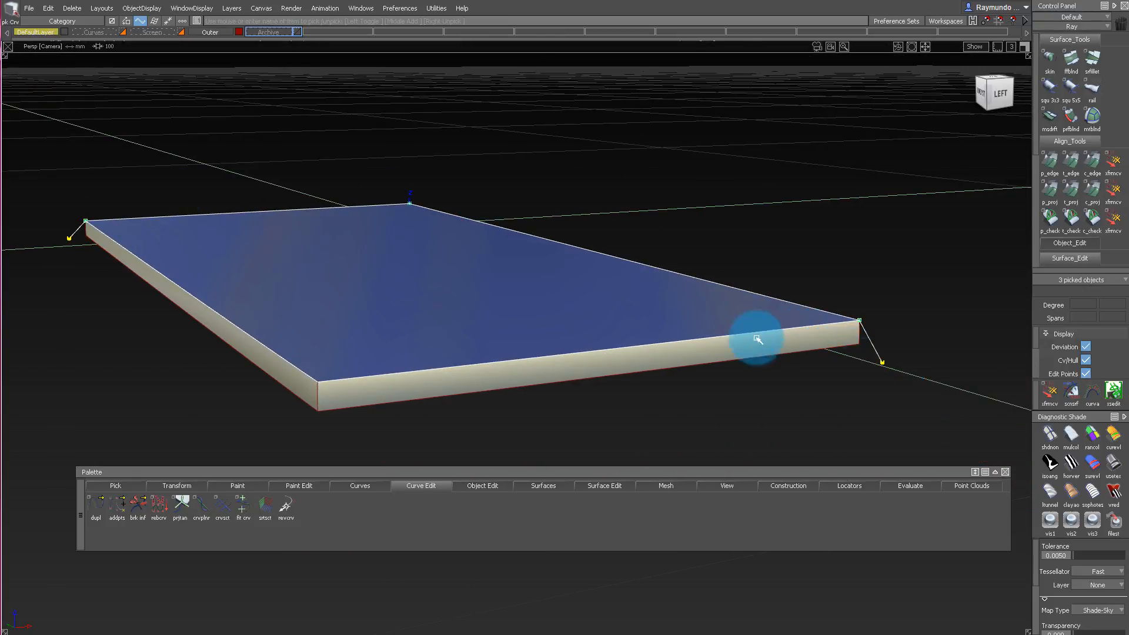
pyautogui.hotkey('alt', 'h')
# Build two sloped Rail surfaces along the top surface's outer edges, using the diagonal lines as profiles, and shade them.
pyautogui.keyDown('ctrl'); pyautogui.keyDown('shift'); pyautogui.moveTo(210, 424); pyautogui.dragTo(187, 283); pyautogui.keyUp('shift'); pyautogui.keyUp('ctrl')
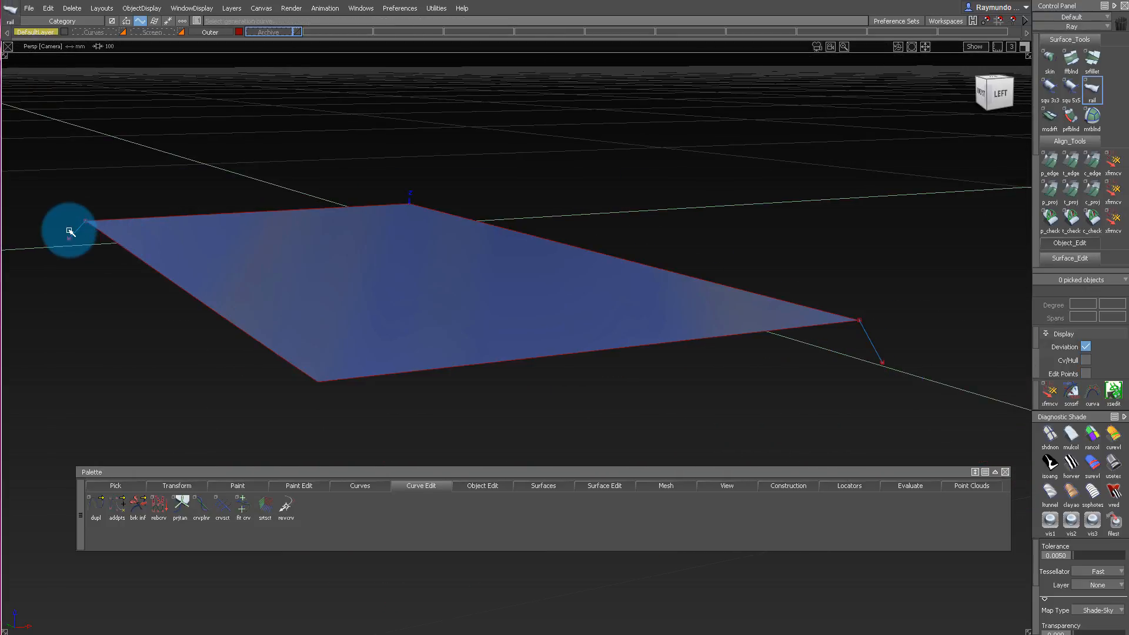
pyautogui.click(847, 330)
pyautogui.click(815, 326)
pyautogui.keyDown('ctrl'); pyautogui.keyDown('shift'); pyautogui.moveTo(486, 294); pyautogui.dragTo(527, 208); pyautogui.keyUp('shift'); pyautogui.keyUp('ctrl')
pyautogui.keyDown('alt'); pyautogui.keyDown('shift'); pyautogui.moveTo(458, 212); pyautogui.dragTo(532, 229); pyautogui.keyUp('shift'); pyautogui.keyUp('alt')
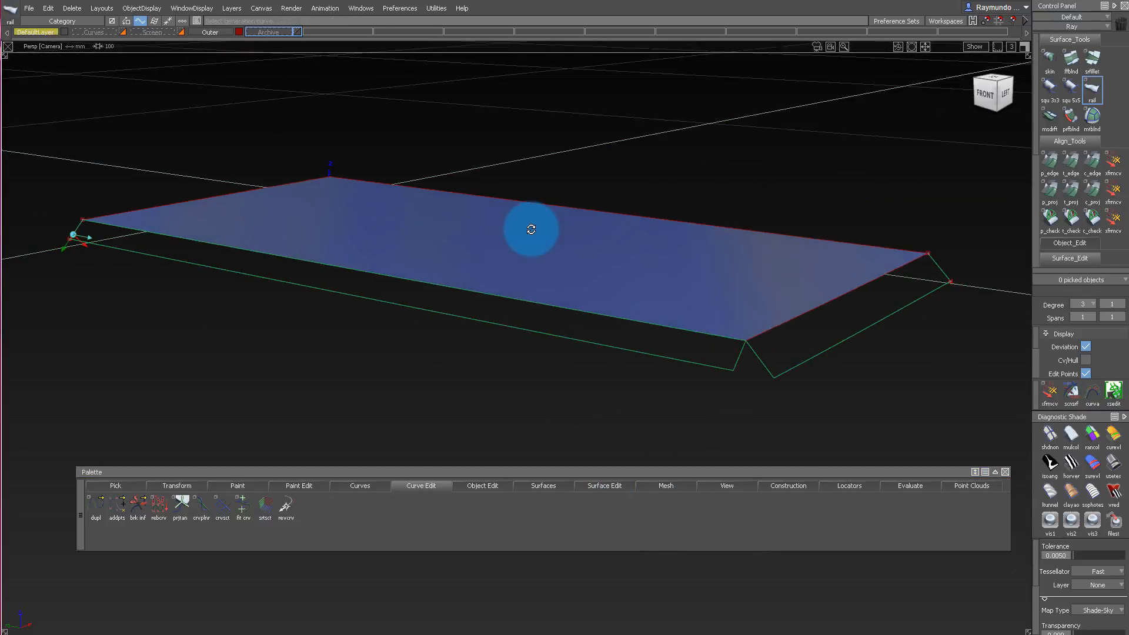
pyautogui.click(1110, 459)
# Extend the adjoining ends of the two sloped strips toward each other to close the gap at the corner.
pyautogui.keyDown('alt'); pyautogui.keyDown('shift'); pyautogui.moveTo(769, 307); pyautogui.dragTo(832, 343, button='right'); pyautogui.keyUp('shift'); pyautogui.keyUp('alt')
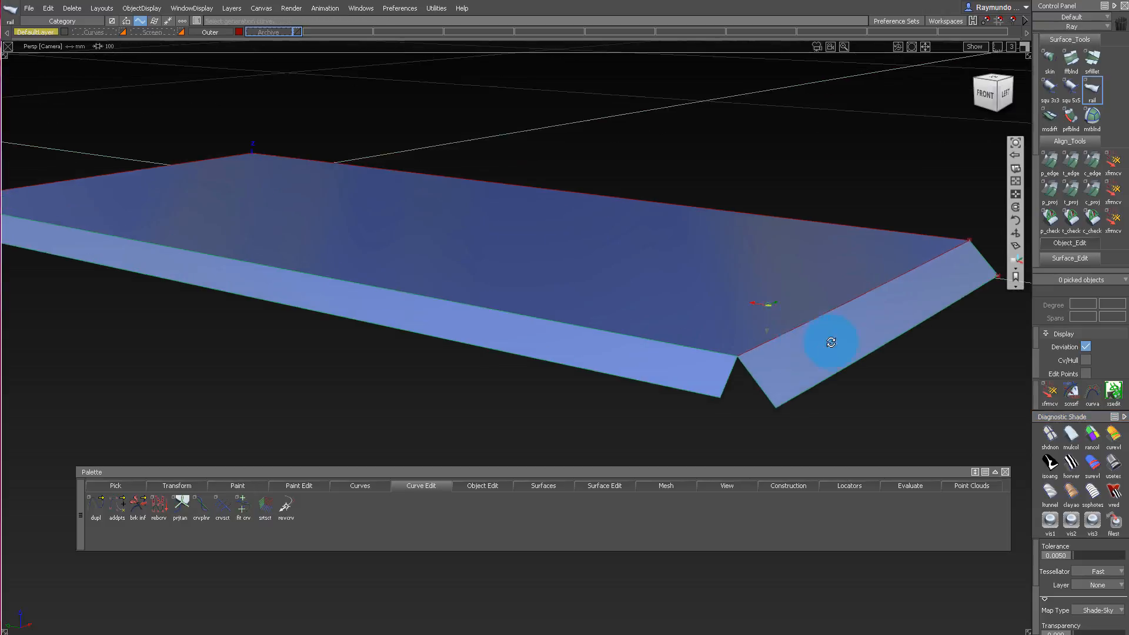
pyautogui.moveTo(831, 343)
pyautogui.keyDown('alt'); pyautogui.keyDown('shift'); pyautogui.mouseDown()
pyautogui.moveTo(779, 373)
pyautogui.moveTo(689, 381)
pyautogui.mouseUp(); pyautogui.keyUp('shift'); pyautogui.keyUp('alt')
pyautogui.keyDown('alt'); pyautogui.keyDown('shift'); pyautogui.moveTo(689, 381); pyautogui.dragTo(690, 287, button='middle'); pyautogui.keyUp('shift'); pyautogui.keyUp('alt')
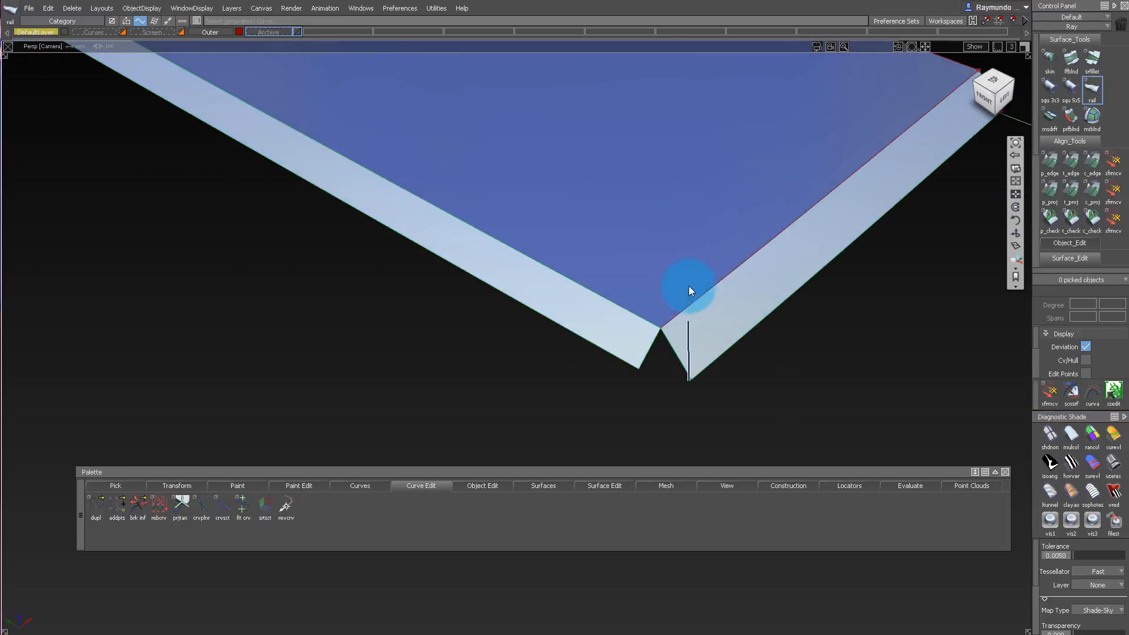
pyautogui.click(645, 357)
pyautogui.press('Return')
pyautogui.moveTo(646, 375); pyautogui.dragTo(617, 389)
pyautogui.click(686, 374)
pyautogui.press('Return')
pyautogui.keyDown('alt'); pyautogui.keyDown('shift'); pyautogui.moveTo(682, 364); pyautogui.dragTo(723, 344); pyautogui.keyUp('shift'); pyautogui.keyUp('alt')
# Shorten both sloped strips at their outer edges with Extend, and adjust their ends to meet along a mitre at the corner.
pyautogui.click(659, 359)
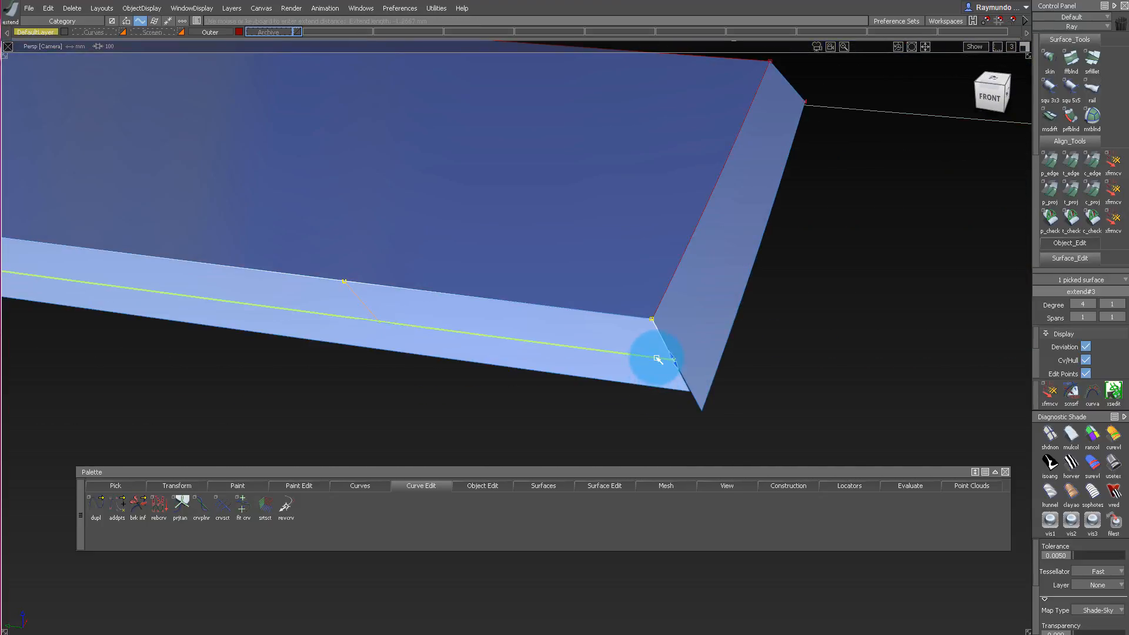
pyautogui.click(716, 389)
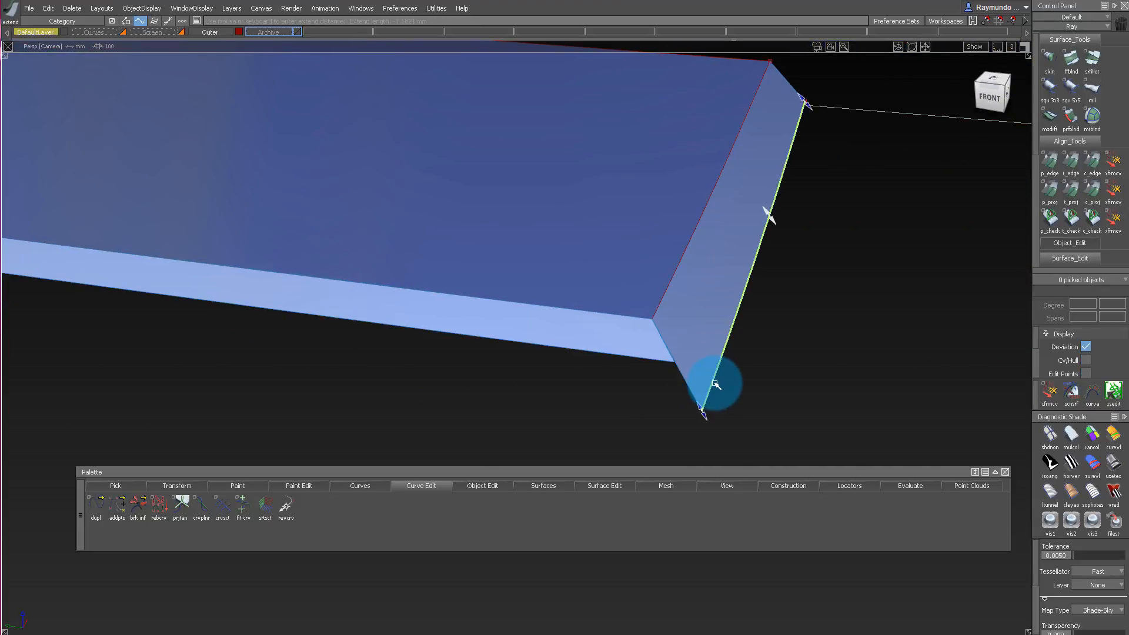
pyautogui.moveTo(671, 363)
pyautogui.keyDown('alt'); pyautogui.keyDown('shift'); pyautogui.mouseDown()
pyautogui.moveTo(686, 341)
pyautogui.moveTo(726, 323)
pyautogui.moveTo(393, 230)
pyautogui.moveTo(479, 334)
pyautogui.mouseUp(); pyautogui.keyUp('shift'); pyautogui.keyUp('alt')
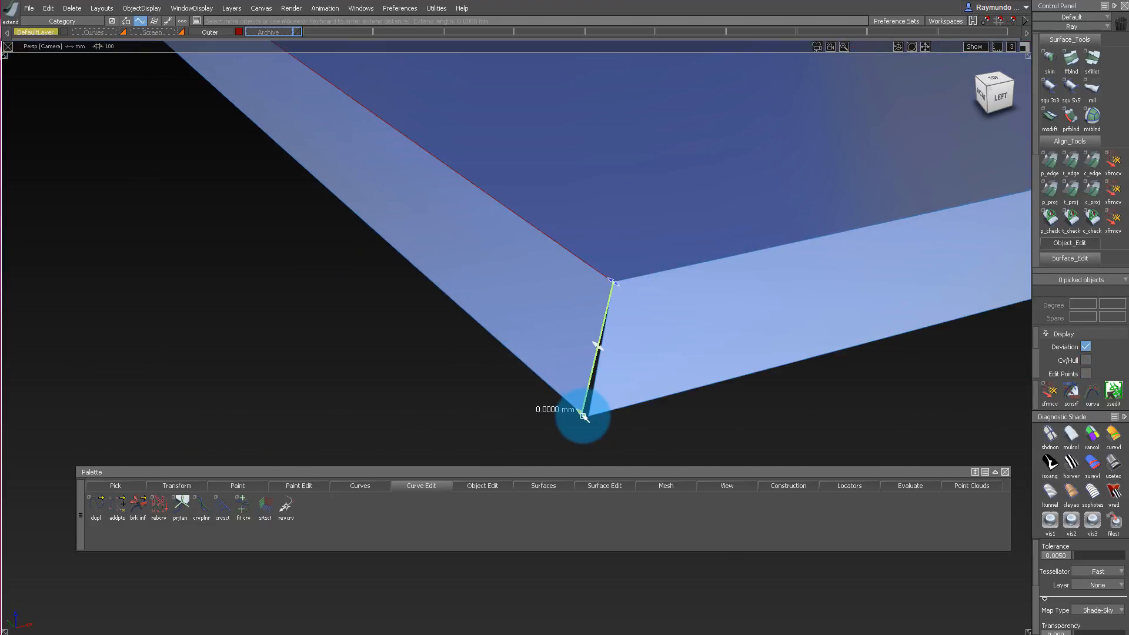
pyautogui.moveTo(583, 416)
pyautogui.mouseDown()
pyautogui.moveTo(619, 422)
pyautogui.moveTo(602, 411)
pyautogui.mouseUp()
pyautogui.click(612, 404)
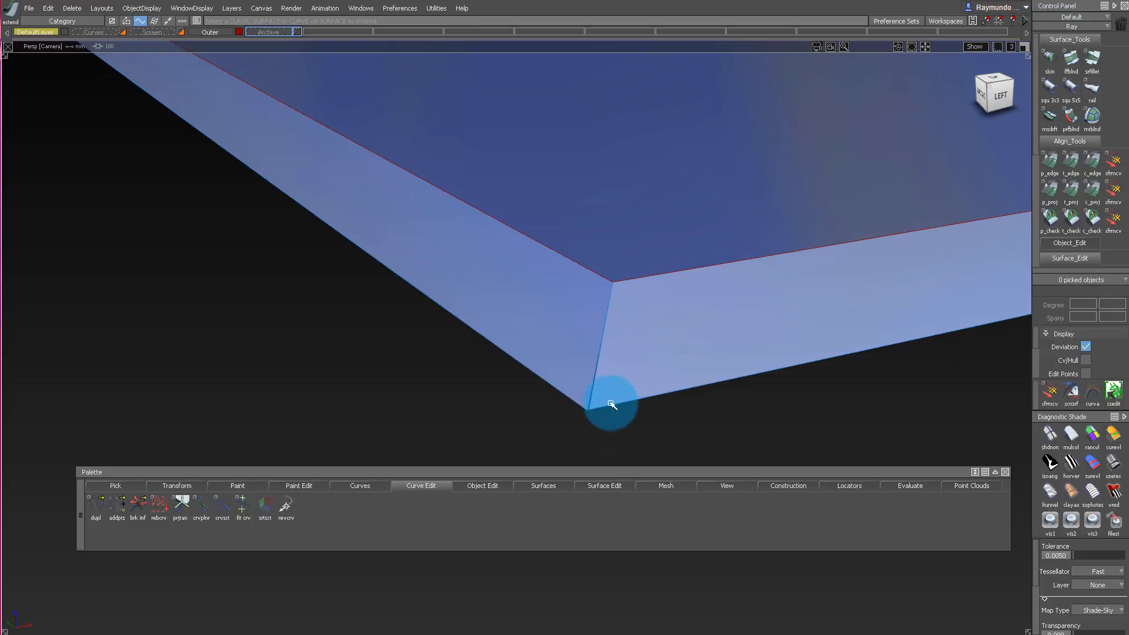
# Examine the mitred corner of the sloped strips from several angles, then show the side walls and compare them in the front view.
pyautogui.keyDown('alt'); pyautogui.keyDown('shift'); pyautogui.moveTo(599, 367); pyautogui.dragTo(573, 366); pyautogui.keyUp('shift'); pyautogui.keyUp('alt')
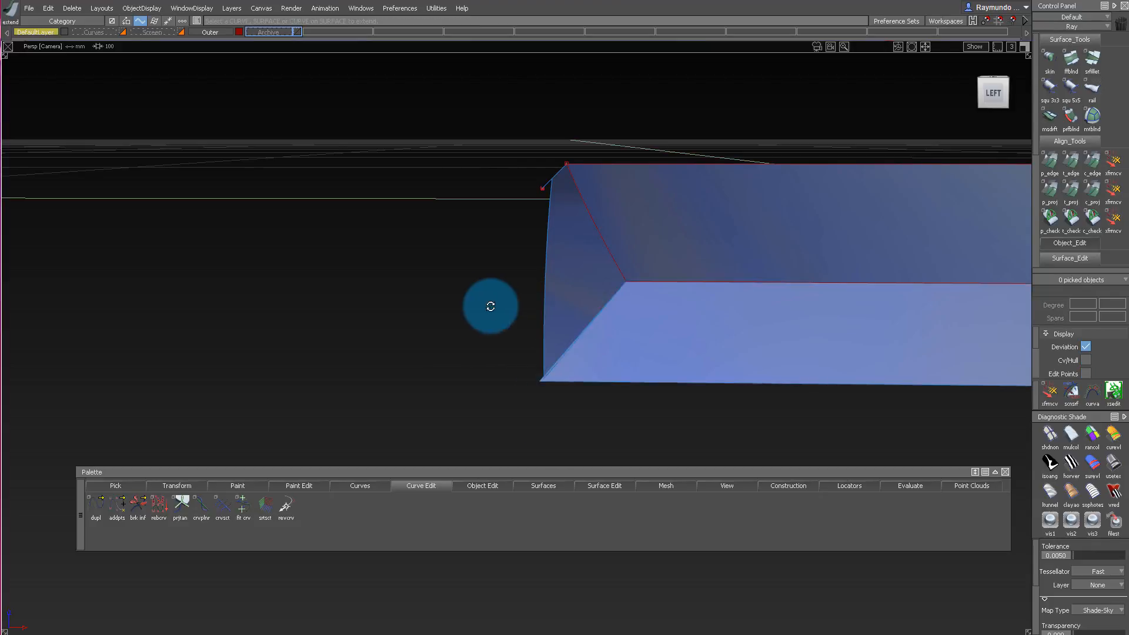
pyautogui.moveTo(490, 306)
pyautogui.keyDown('alt'); pyautogui.keyDown('shift'); pyautogui.mouseDown()
pyautogui.moveTo(729, 325)
pyautogui.moveTo(651, 378)
pyautogui.moveTo(656, 338)
pyautogui.moveTo(459, 310)
pyautogui.moveTo(625, 413)
pyautogui.moveTo(639, 434)
pyautogui.moveTo(658, 438)
pyautogui.moveTo(668, 400)
pyautogui.mouseUp(); pyautogui.keyUp('shift'); pyautogui.keyUp('alt')
pyautogui.keyDown('alt'); pyautogui.keyDown('shift'); pyautogui.moveTo(708, 287); pyautogui.dragTo(750, 330); pyautogui.keyUp('shift'); pyautogui.keyUp('alt')
pyautogui.keyDown('alt'); pyautogui.keyDown('shift'); pyautogui.moveTo(750, 329); pyautogui.dragTo(605, 361, button='right'); pyautogui.keyUp('shift'); pyautogui.keyUp('alt')
pyautogui.keyDown('alt'); pyautogui.keyDown('shift'); pyautogui.moveTo(703, 241); pyautogui.dragTo(516, 309); pyautogui.keyUp('shift'); pyautogui.keyUp('alt')
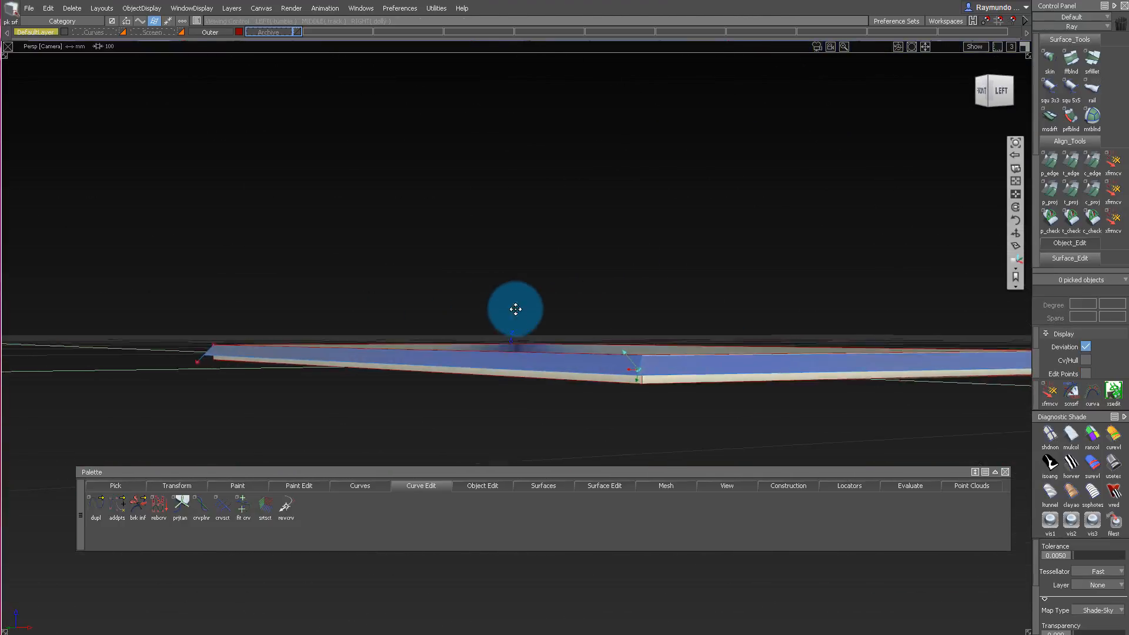
pyautogui.keyDown('alt'); pyautogui.keyDown('shift'); pyautogui.moveTo(516, 309); pyautogui.dragTo(544, 275, button='middle'); pyautogui.keyUp('shift'); pyautogui.keyUp('alt')
pyautogui.keyDown('alt'); pyautogui.keyDown('shift'); pyautogui.moveTo(600, 318); pyautogui.dragTo(823, 305); pyautogui.keyUp('shift'); pyautogui.keyUp('alt')
pyautogui.click(993, 97)
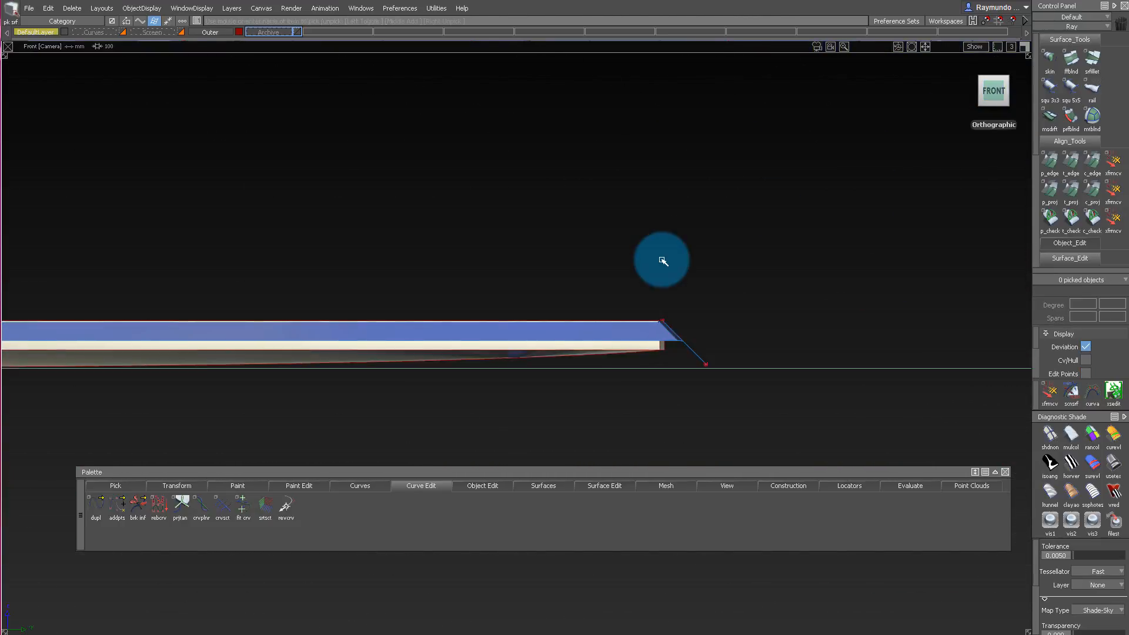
pyautogui.keyDown('alt'); pyautogui.keyDown('shift'); pyautogui.moveTo(661, 260); pyautogui.dragTo(675, 221, button='middle'); pyautogui.keyUp('shift'); pyautogui.keyUp('alt')
pyautogui.keyDown('alt'); pyautogui.keyDown('shift'); pyautogui.moveTo(686, 270); pyautogui.dragTo(807, 275, button='right'); pyautogui.keyUp('shift'); pyautogui.keyUp('alt')
pyautogui.keyDown('alt'); pyautogui.keyDown('shift'); pyautogui.moveTo(721, 273); pyautogui.dragTo(515, 289); pyautogui.keyUp('shift'); pyautogui.keyUp('alt')
pyautogui.keyDown('alt'); pyautogui.keyDown('shift'); pyautogui.moveTo(513, 288); pyautogui.dragTo(532, 287, button='right'); pyautogui.keyUp('shift'); pyautogui.keyUp('alt')
pyautogui.keyDown('alt'); pyautogui.keyDown('shift'); pyautogui.moveTo(532, 287); pyautogui.dragTo(625, 299); pyautogui.keyUp('shift'); pyautogui.keyUp('alt')
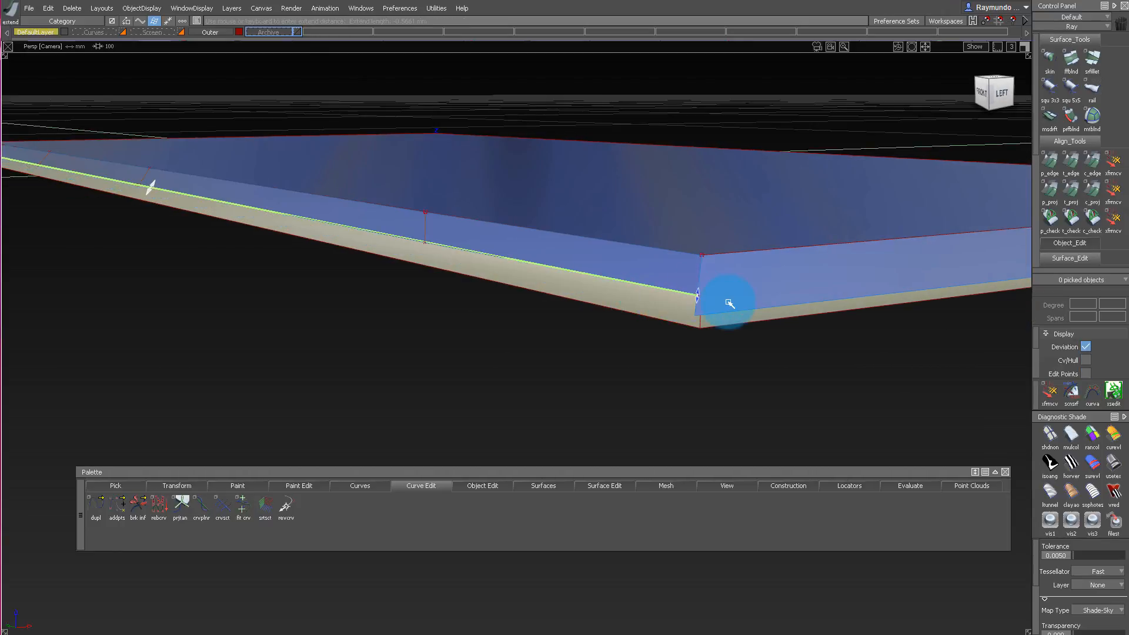
# Adjust the long sloped strip's outer edge with Extend to match the neighbouring strip at the mitred corner.
pyautogui.click(689, 294)
pyautogui.keyDown('alt'); pyautogui.keyDown('shift'); pyautogui.moveTo(752, 310); pyautogui.dragTo(789, 263); pyautogui.keyUp('shift'); pyautogui.keyUp('alt')
pyautogui.keyDown('alt'); pyautogui.keyDown('shift'); pyautogui.moveTo(721, 295); pyautogui.dragTo(726, 295); pyautogui.keyUp('shift'); pyautogui.keyUp('alt')
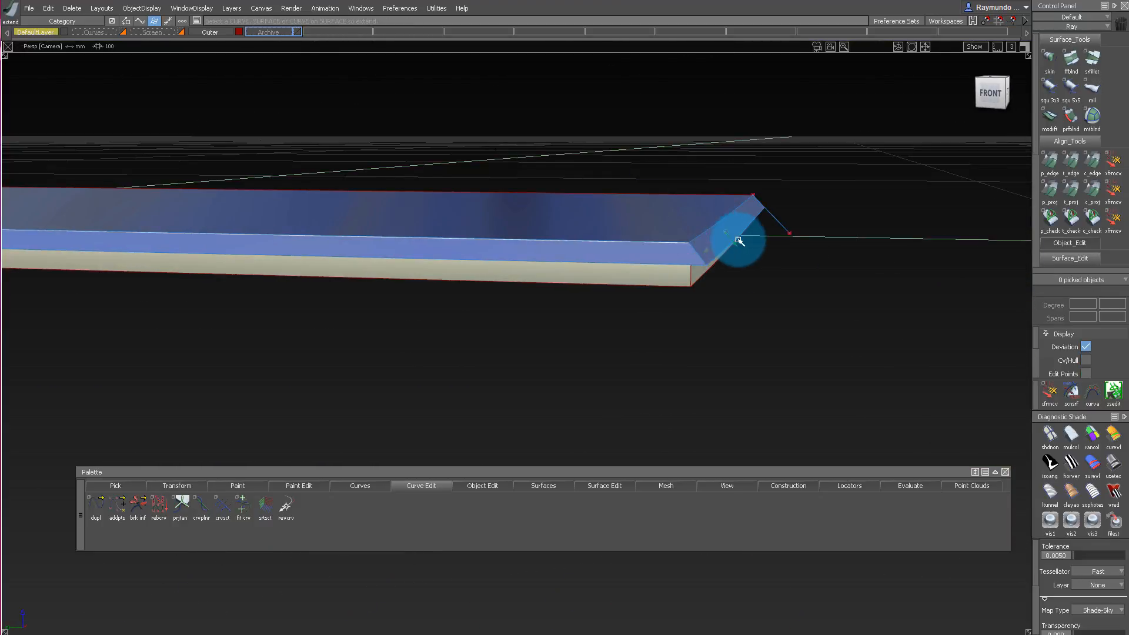
# Draw a degree-1 line from the outer end of the sloped strip down to the bottom corner of the side wall.
pyautogui.keyDown('alt'); pyautogui.keyDown('shift'); pyautogui.moveTo(740, 241); pyautogui.dragTo(829, 284); pyautogui.keyUp('shift'); pyautogui.keyUp('alt')
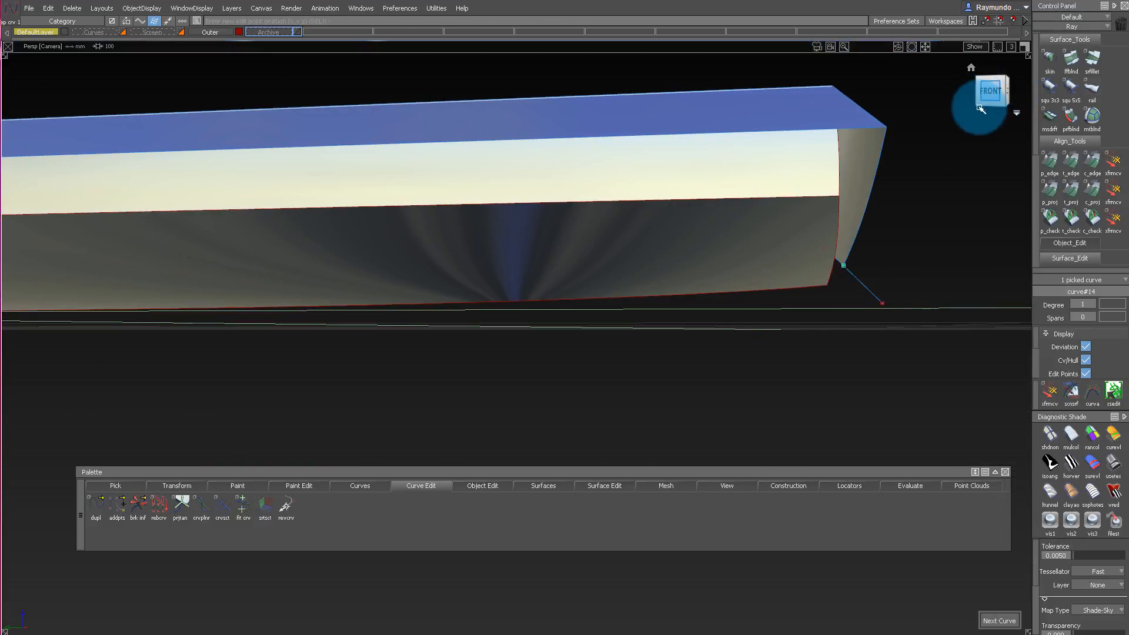
pyautogui.click(981, 109)
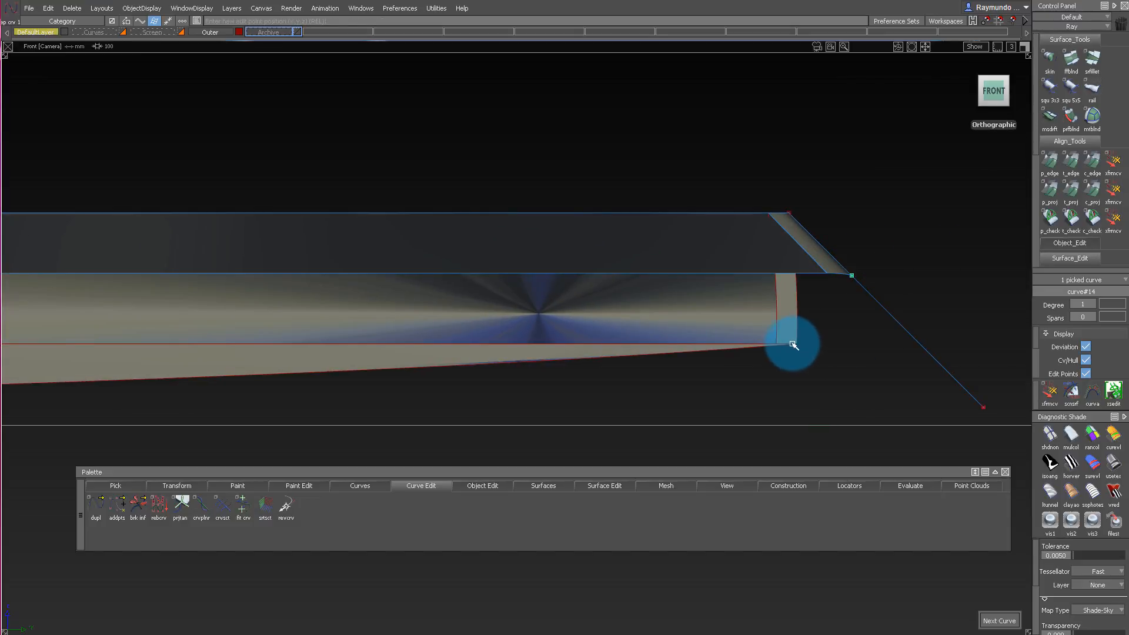
pyautogui.keyDown('ctrl'); pyautogui.keyDown('alt'); pyautogui.moveTo(889, 344); pyautogui.dragTo(903, 326); pyautogui.keyUp('alt'); pyautogui.keyUp('ctrl')
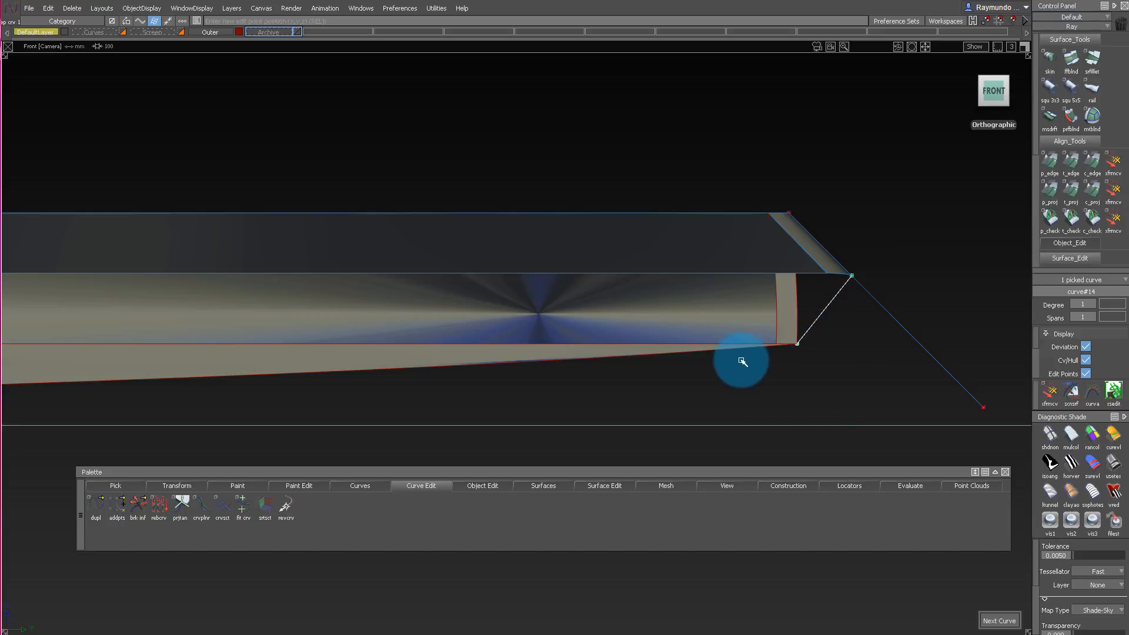
# Delete the original front-view diagonal line that starts at the corner of the top surface.
pyautogui.keyDown('alt'); pyautogui.keyDown('shift'); pyautogui.moveTo(949, 333); pyautogui.dragTo(693, 288, button='right'); pyautogui.keyUp('shift'); pyautogui.keyUp('alt')
pyautogui.keyDown('alt'); pyautogui.keyDown('shift'); pyautogui.moveTo(765, 264); pyautogui.dragTo(829, 255); pyautogui.keyUp('shift'); pyautogui.keyUp('alt')
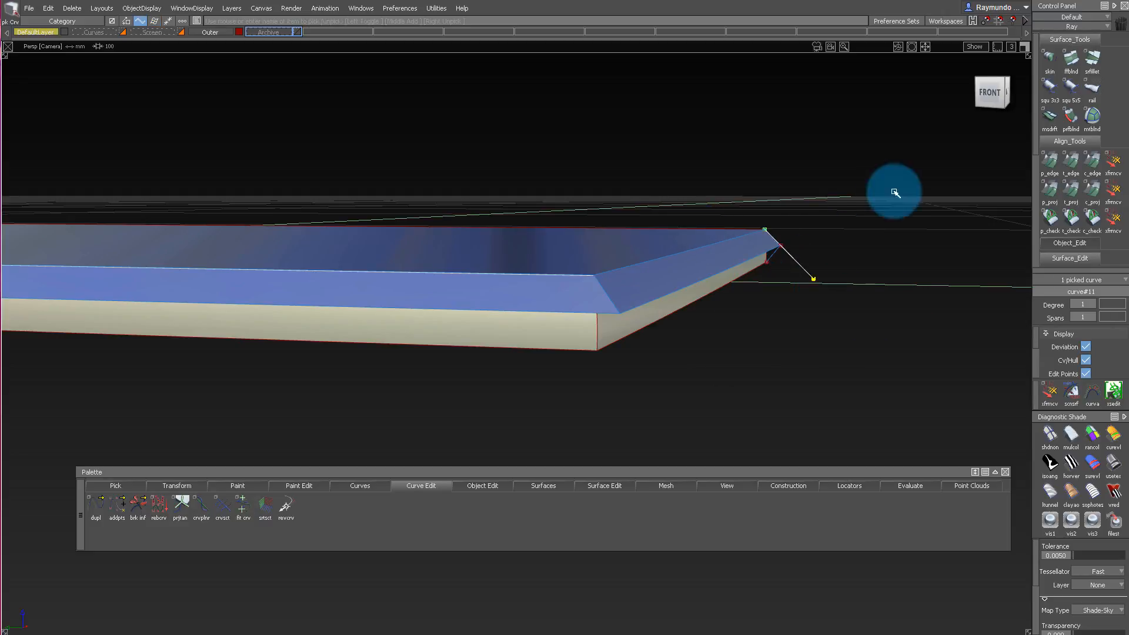
pyautogui.click(985, 94)
pyautogui.press('Delete')
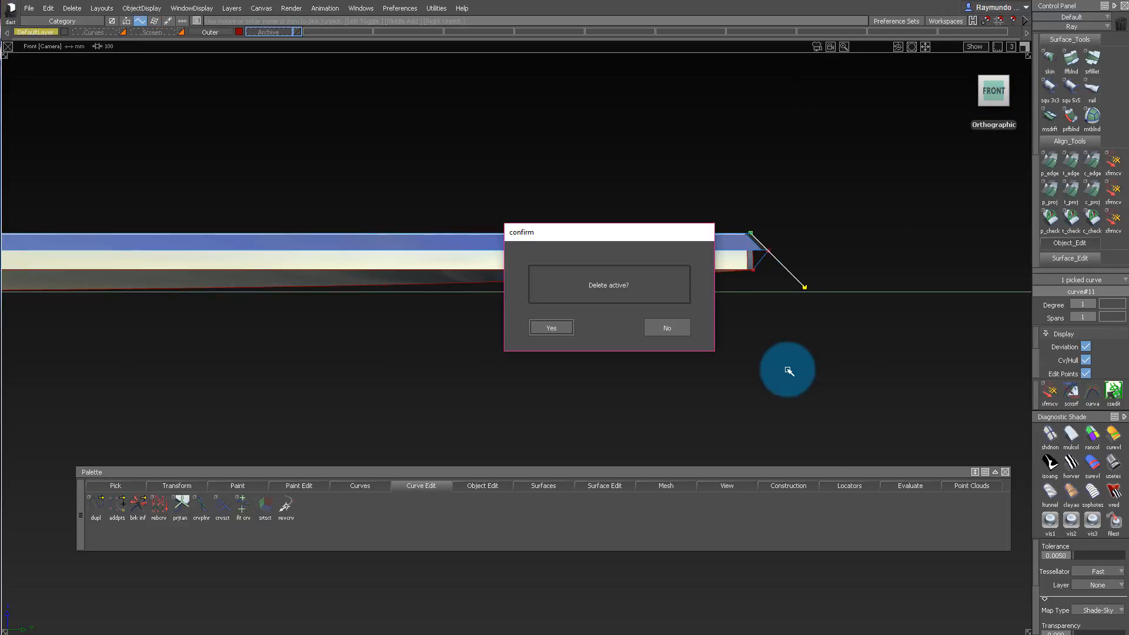
pyautogui.press('Return')
pyautogui.keyDown('alt'); pyautogui.keyDown('shift'); pyautogui.moveTo(852, 259); pyautogui.dragTo(839, 112); pyautogui.keyUp('shift'); pyautogui.keyUp('alt')
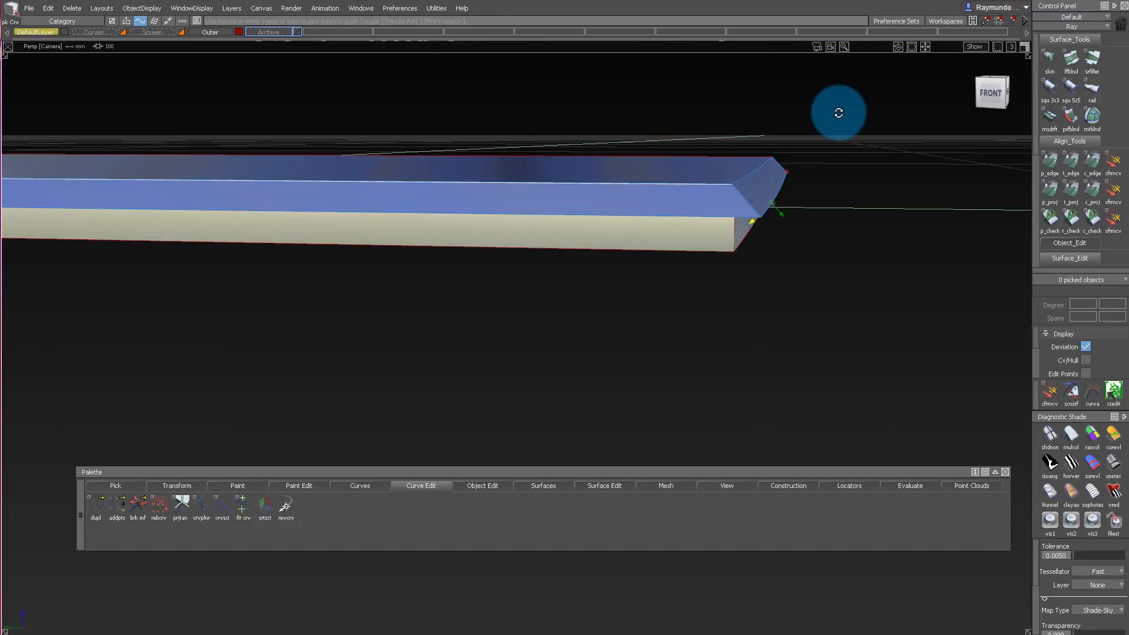
# Extend the lower diagonal line upward past the sloped strip's outer edge as a separate Linear extension with Merge off.
pyautogui.keyDown('alt'); pyautogui.keyDown('shift'); pyautogui.moveTo(782, 175); pyautogui.dragTo(782, 209); pyautogui.keyUp('shift'); pyautogui.keyUp('alt')
pyautogui.keyDown('alt'); pyautogui.keyDown('shift'); pyautogui.moveTo(782, 208); pyautogui.dragTo(818, 261, button='right'); pyautogui.keyUp('shift'); pyautogui.keyUp('alt')
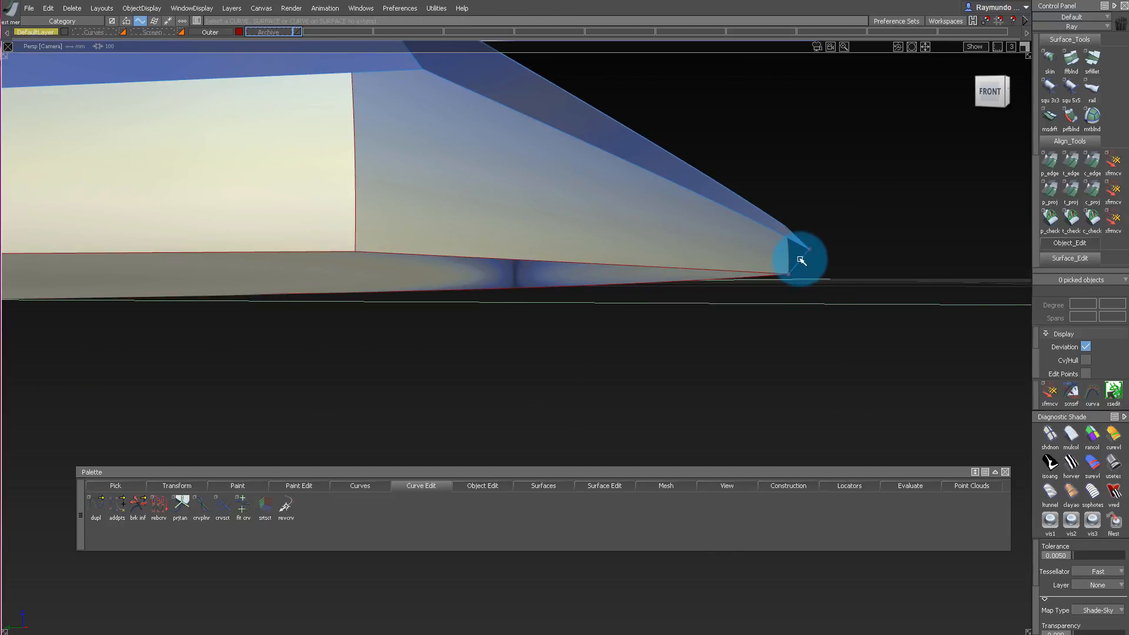
pyautogui.keyDown('alt'); pyautogui.keyDown('shift'); pyautogui.moveTo(801, 255); pyautogui.dragTo(833, 274); pyautogui.keyUp('shift'); pyautogui.keyUp('alt')
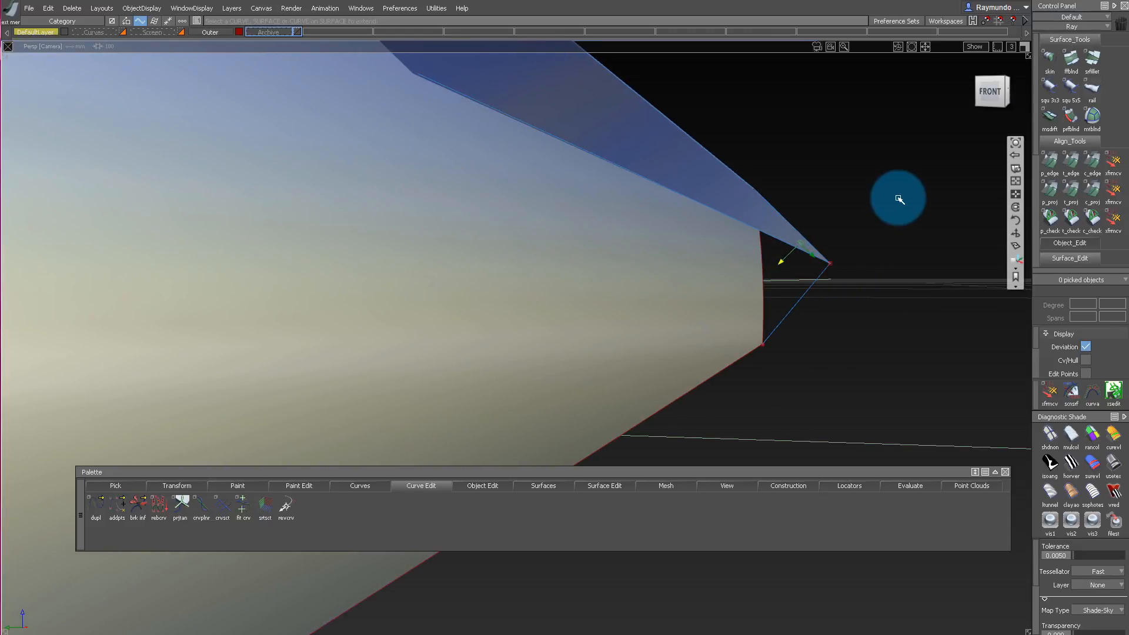
pyautogui.keyDown('alt'); pyautogui.keyDown('shift'); pyautogui.moveTo(899, 200); pyautogui.dragTo(842, 250); pyautogui.keyUp('shift'); pyautogui.keyUp('alt')
pyautogui.moveTo(850, 238)
pyautogui.keyDown('alt'); pyautogui.keyDown('shift'); pyautogui.mouseDown()
pyautogui.moveTo(853, 228)
pyautogui.moveTo(759, 242)
pyautogui.moveTo(831, 236)
pyautogui.moveTo(796, 245)
pyautogui.moveTo(829, 265)
pyautogui.moveTo(826, 214)
pyautogui.moveTo(812, 221)
pyautogui.moveTo(814, 243)
pyautogui.moveTo(839, 239)
pyautogui.moveTo(812, 265)
pyautogui.moveTo(812, 238)
pyautogui.moveTo(779, 250)
pyautogui.mouseUp(); pyautogui.keyUp('shift'); pyautogui.keyUp('alt')
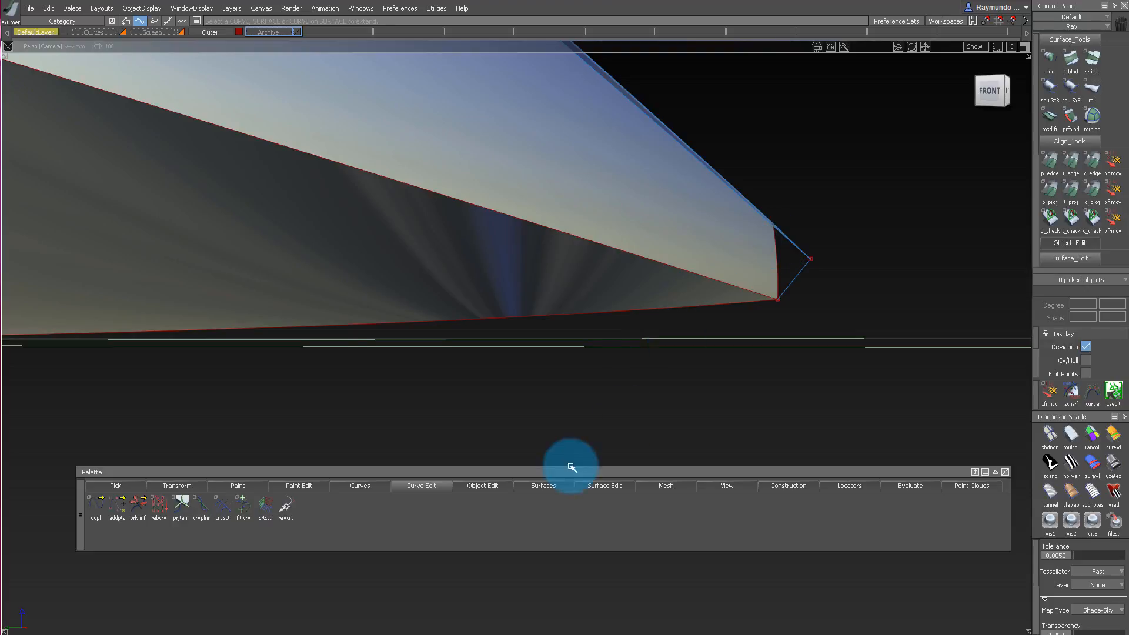
pyautogui.keyDown('alt'); pyautogui.keyDown('shift'); pyautogui.moveTo(573, 468); pyautogui.dragTo(453, 370); pyautogui.keyUp('shift'); pyautogui.keyUp('alt')
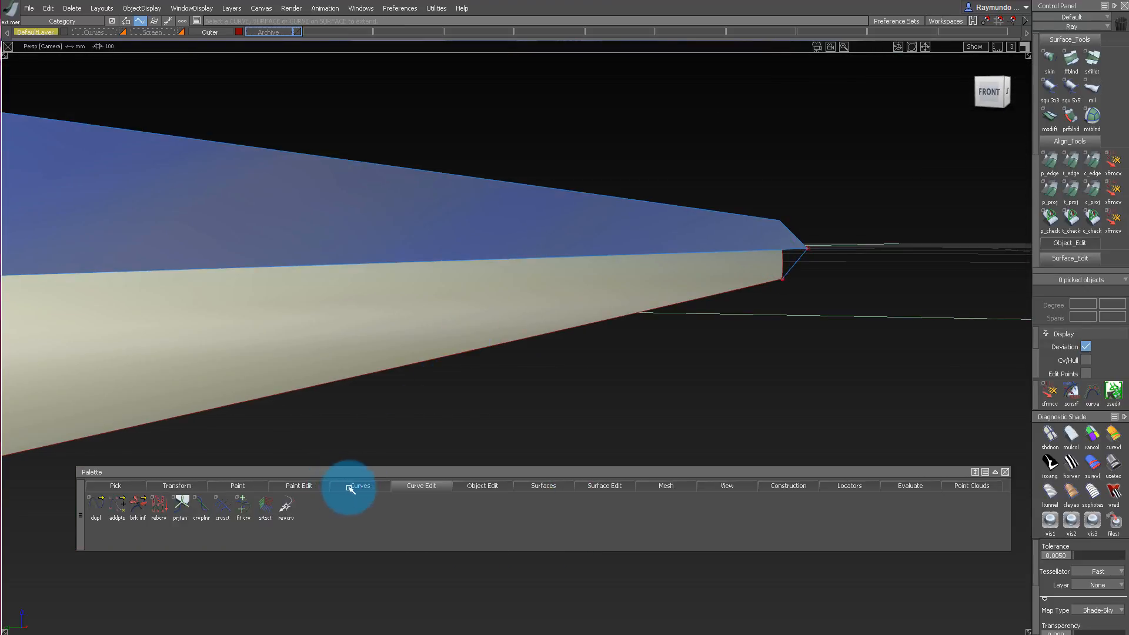
pyautogui.moveTo(351, 488); pyautogui.dragTo(356, 503)
pyautogui.moveTo(433, 479); pyautogui.dragTo(547, 528)
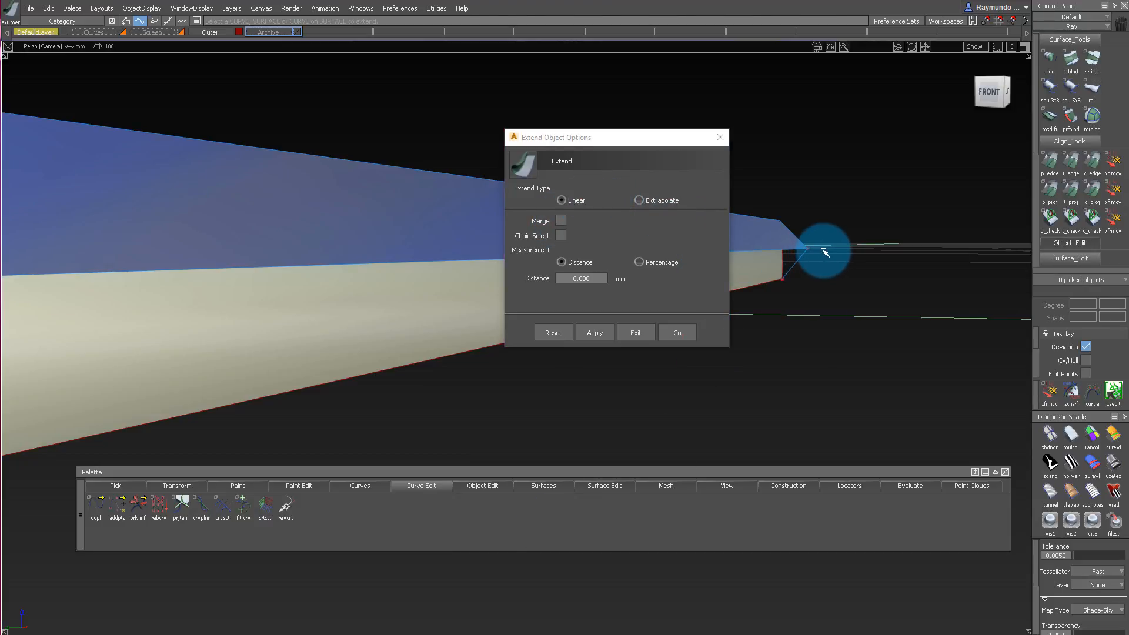
pyautogui.click(681, 331)
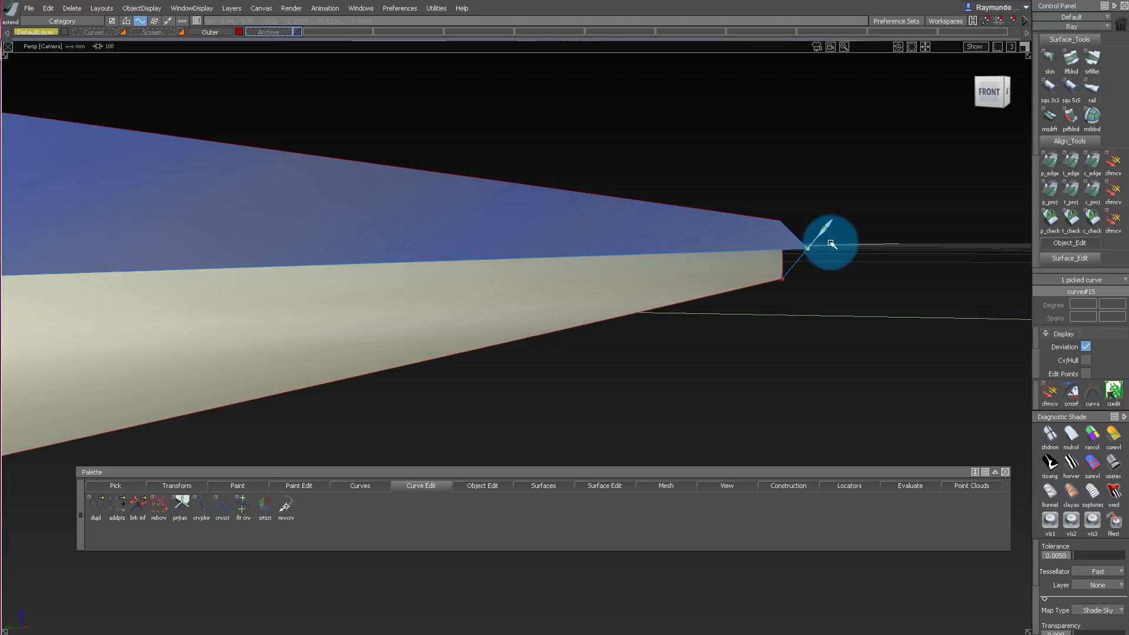
pyautogui.click(821, 191)
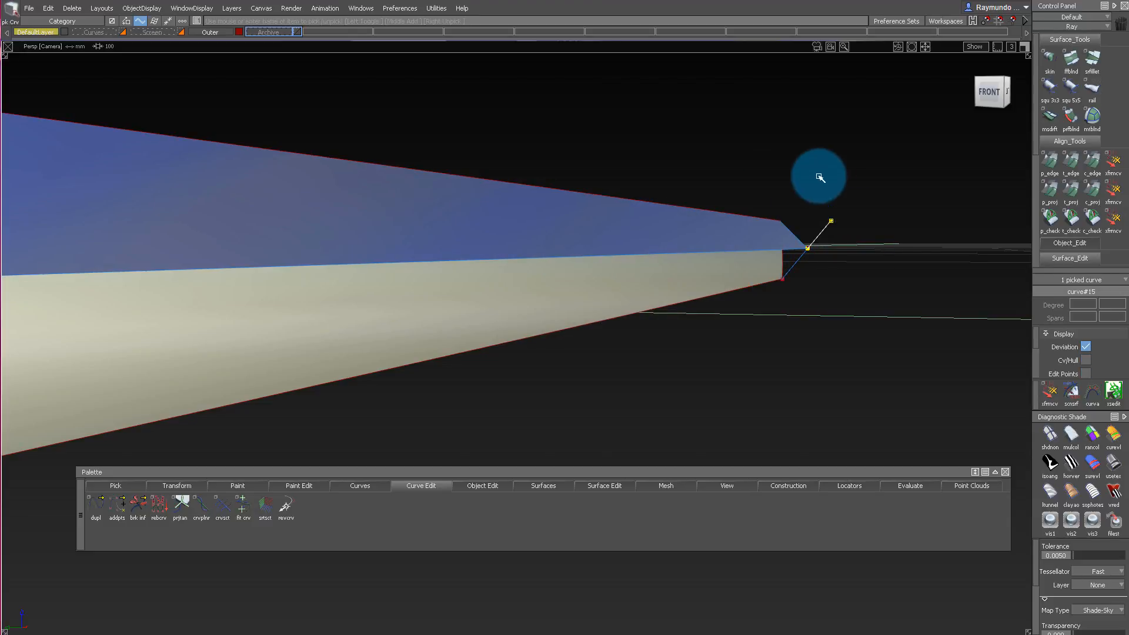
# Isolate the extension line and sloped strips, build a Rail surface from the line along the short strip's outer edge, and restore the hidden geometry.
pyautogui.click(779, 241)
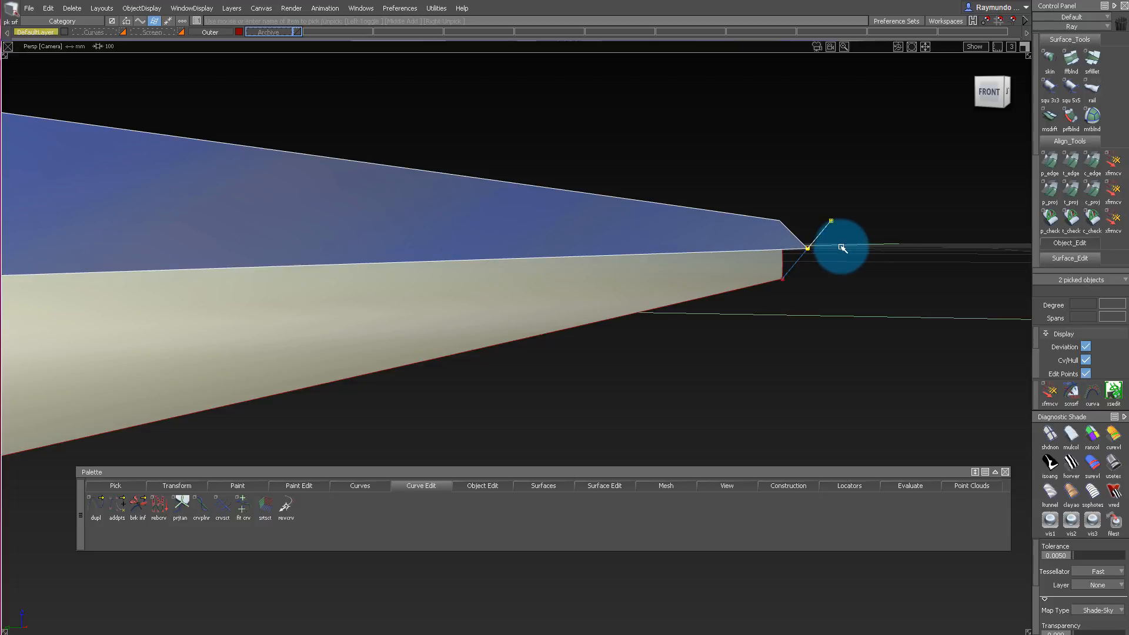
pyautogui.keyDown('ctrl'); pyautogui.keyDown('shift'); pyautogui.moveTo(841, 247); pyautogui.dragTo(842, 268, button='right'); pyautogui.keyUp('shift'); pyautogui.keyUp('ctrl')
pyautogui.keyDown('ctrl'); pyautogui.keyDown('shift'); pyautogui.moveTo(841, 305); pyautogui.dragTo(840, 211); pyautogui.keyUp('shift'); pyautogui.keyUp('ctrl')
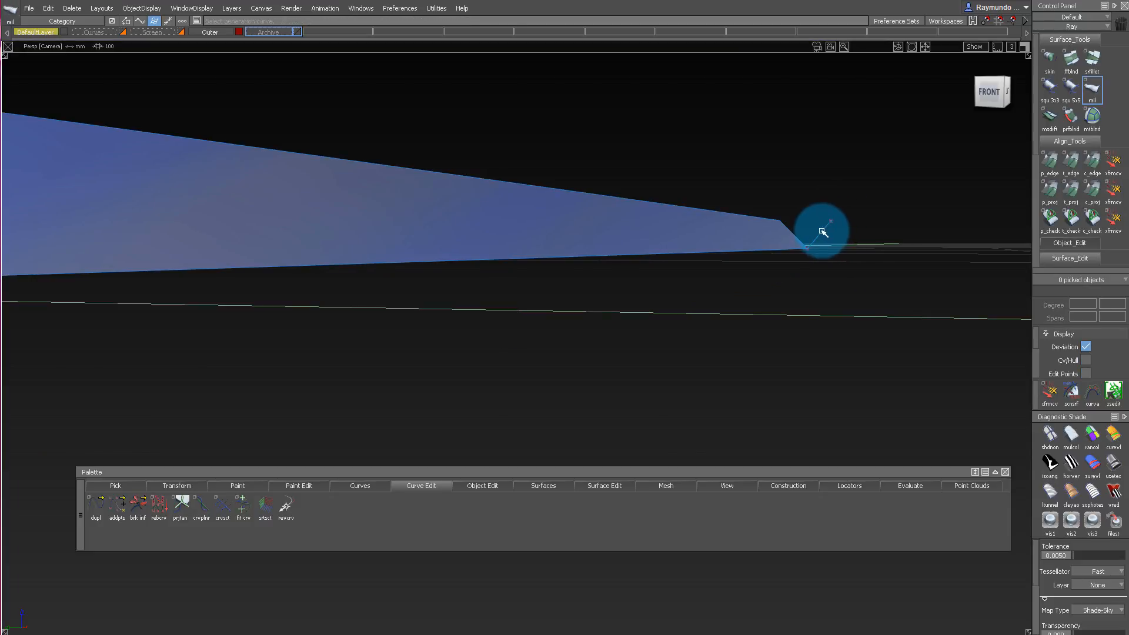
pyautogui.click(785, 248)
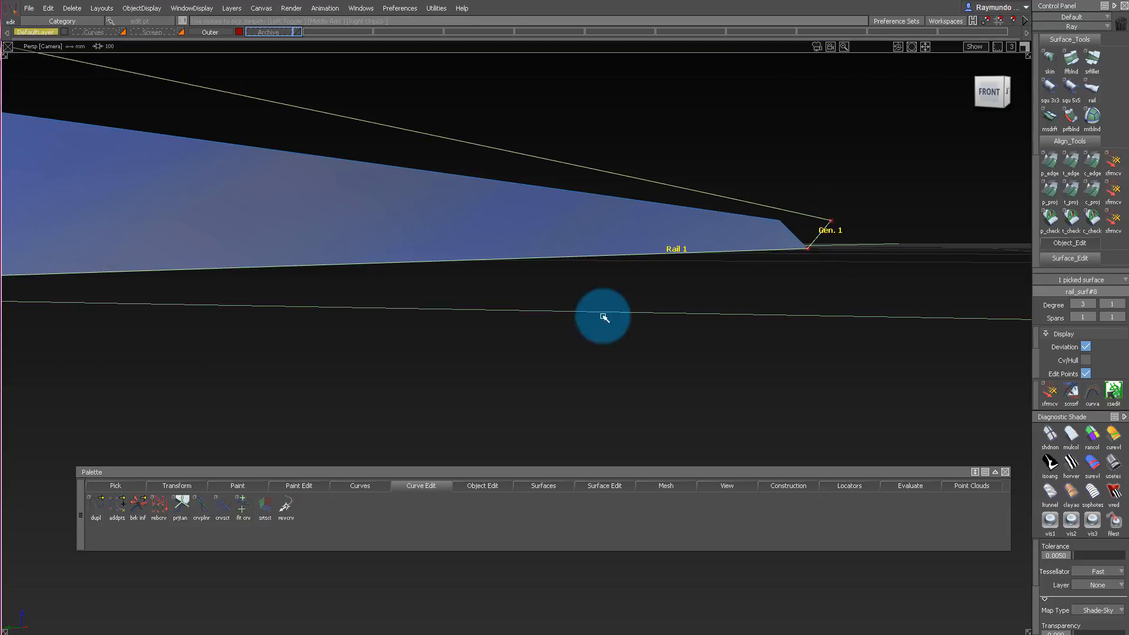
pyautogui.keyDown('alt'); pyautogui.keyDown('shift'); pyautogui.moveTo(773, 233); pyautogui.dragTo(346, 153); pyautogui.keyUp('shift'); pyautogui.keyUp('alt')
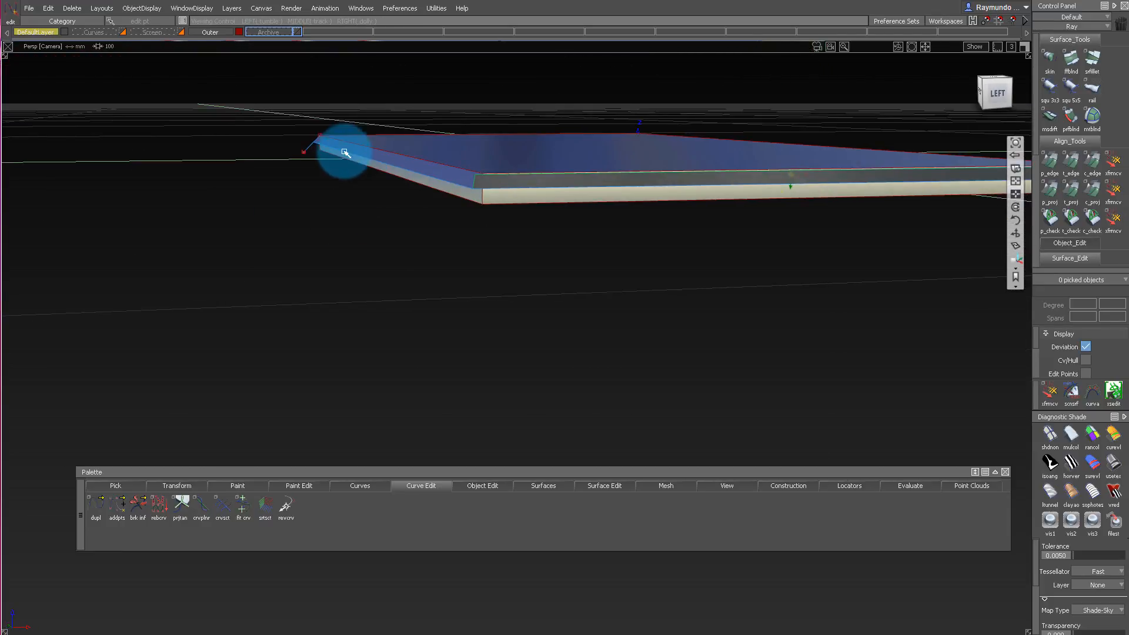
# Tilt the short side's flange outward to a shallower angle by moving the upper CV of its extension line in the front view.
pyautogui.keyDown('alt'); pyautogui.keyDown('shift'); pyautogui.moveTo(354, 142); pyautogui.dragTo(885, 177, button='right'); pyautogui.keyUp('shift'); pyautogui.keyUp('alt')
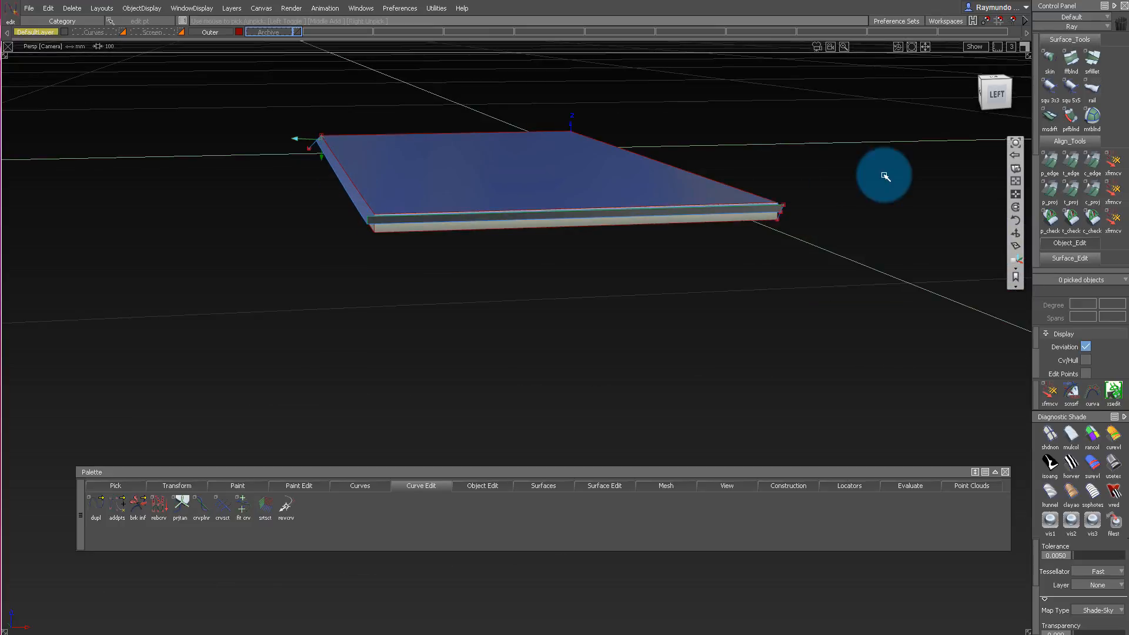
pyautogui.moveTo(779, 216)
pyautogui.keyDown('alt'); pyautogui.keyDown('shift'); pyautogui.mouseDown()
pyautogui.moveTo(905, 144)
pyautogui.moveTo(944, 142)
pyautogui.mouseUp(); pyautogui.keyUp('shift'); pyautogui.keyUp('alt')
pyautogui.keyDown('alt'); pyautogui.keyDown('shift'); pyautogui.moveTo(758, 144); pyautogui.dragTo(900, 141); pyautogui.keyUp('shift'); pyautogui.keyUp('alt')
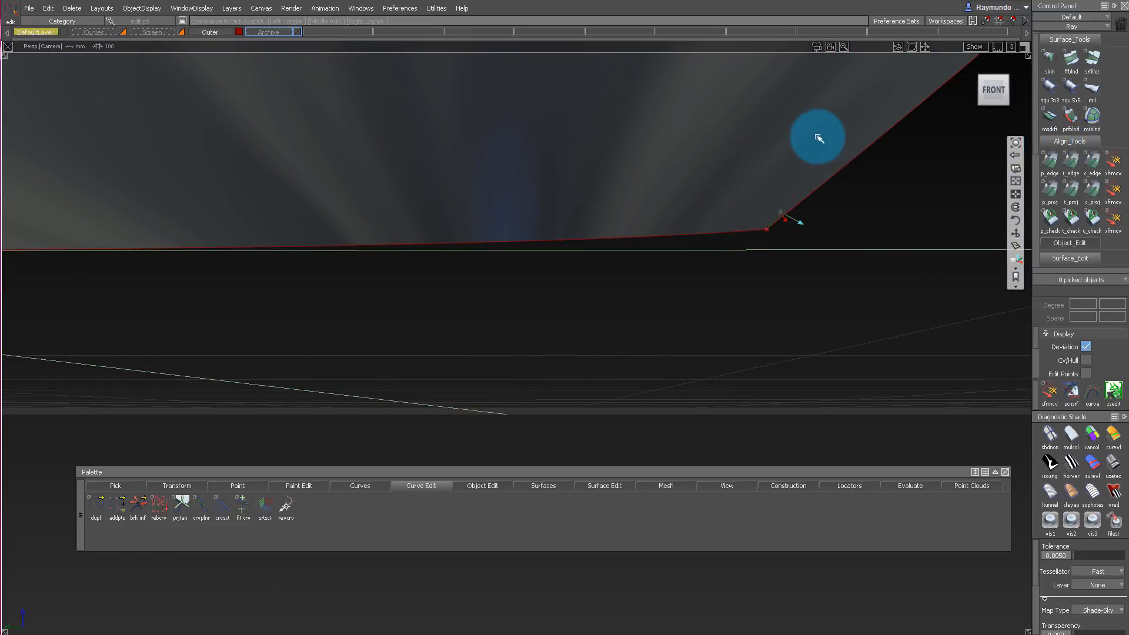
pyautogui.moveTo(817, 136)
pyautogui.keyDown('alt'); pyautogui.keyDown('shift'); pyautogui.mouseDown()
pyautogui.moveTo(797, 178)
pyautogui.moveTo(712, 192)
pyautogui.moveTo(711, 156)
pyautogui.moveTo(734, 156)
pyautogui.mouseUp(); pyautogui.keyUp('shift'); pyautogui.keyUp('alt')
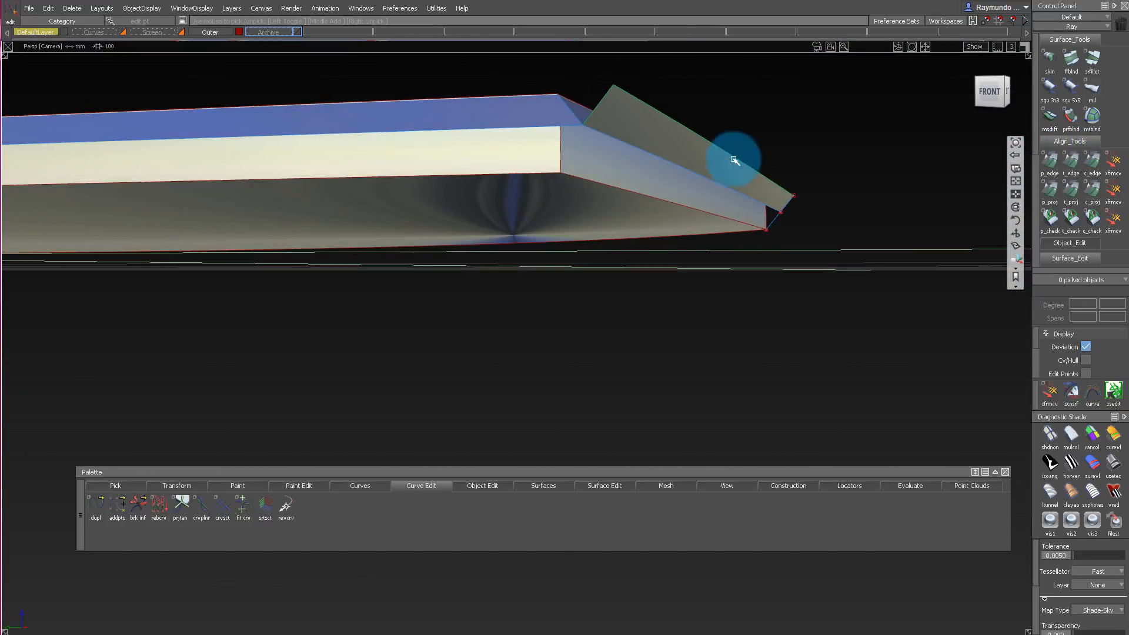
pyautogui.keyDown('alt'); pyautogui.keyDown('shift'); pyautogui.moveTo(733, 156); pyautogui.dragTo(729, 132, button='right'); pyautogui.keyUp('shift'); pyautogui.keyUp('alt')
pyautogui.keyDown('alt'); pyautogui.keyDown('shift'); pyautogui.moveTo(728, 132); pyautogui.dragTo(688, 126); pyautogui.keyUp('shift'); pyautogui.keyUp('alt')
pyautogui.click(987, 89)
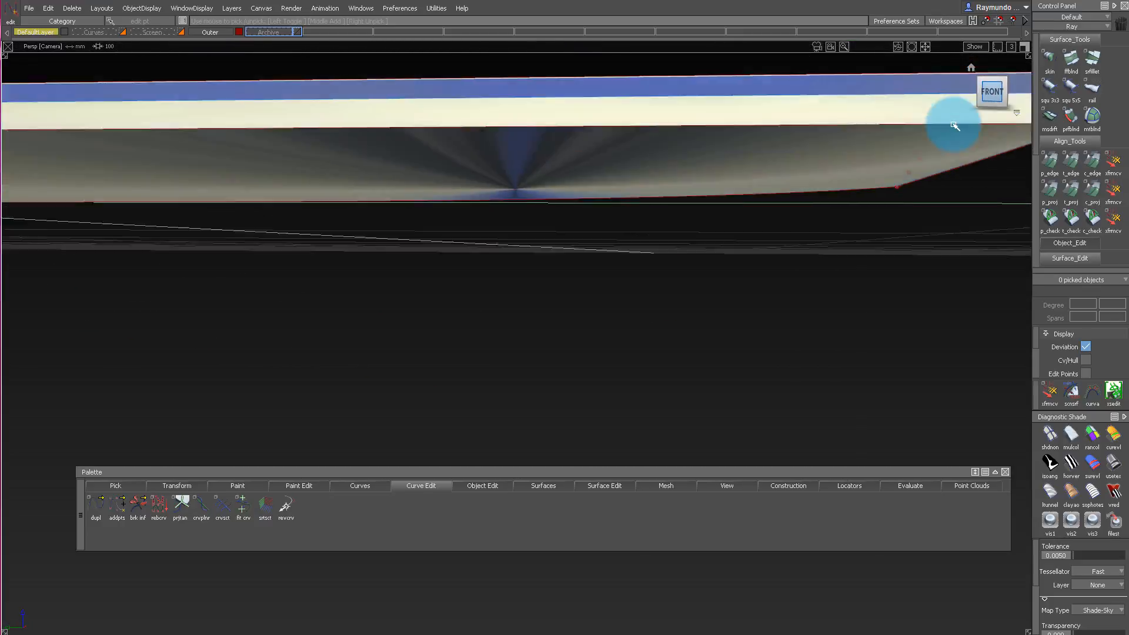
pyautogui.moveTo(612, 104); pyautogui.dragTo(678, 145)
pyautogui.keyDown('alt'); pyautogui.keyDown('shift'); pyautogui.moveTo(643, 155); pyautogui.dragTo(689, 155, button='middle'); pyautogui.keyUp('shift'); pyautogui.keyUp('alt')
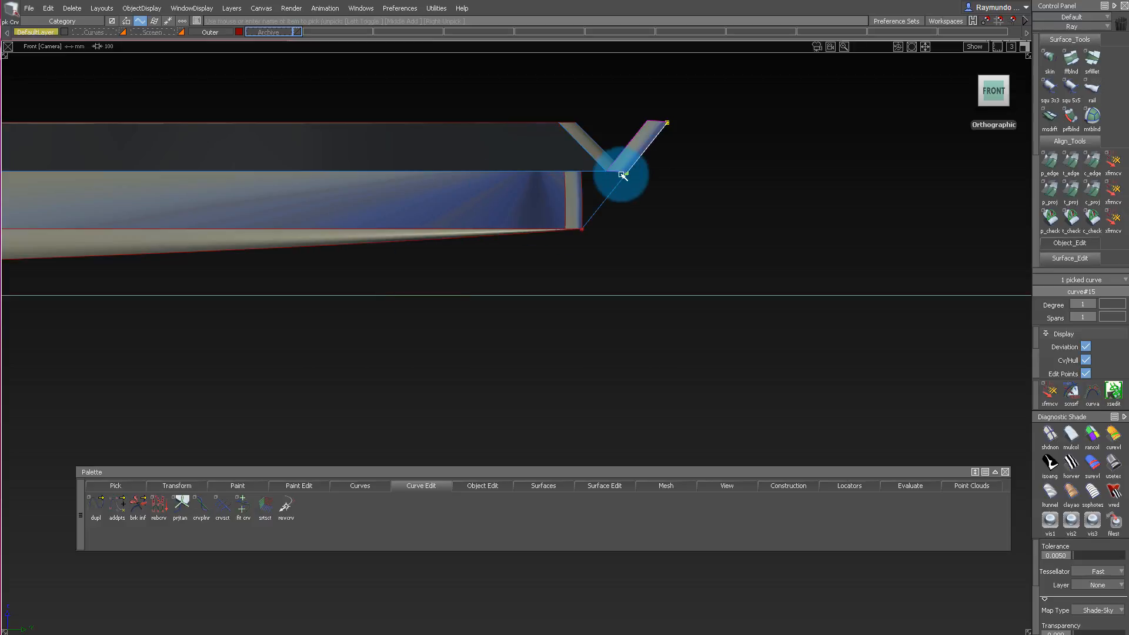
pyautogui.keyDown('ctrl'); pyautogui.keyDown('shift'); pyautogui.moveTo(680, 211); pyautogui.dragTo(660, 233); pyautogui.keyUp('shift'); pyautogui.keyUp('ctrl')
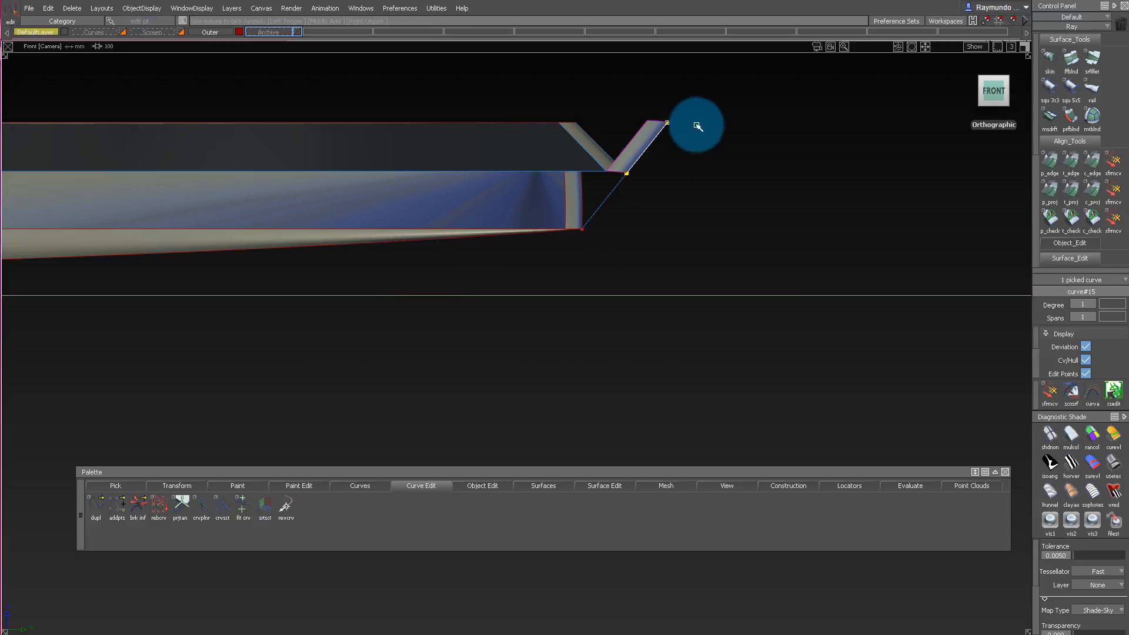
pyautogui.moveTo(666, 96); pyautogui.dragTo(717, 146)
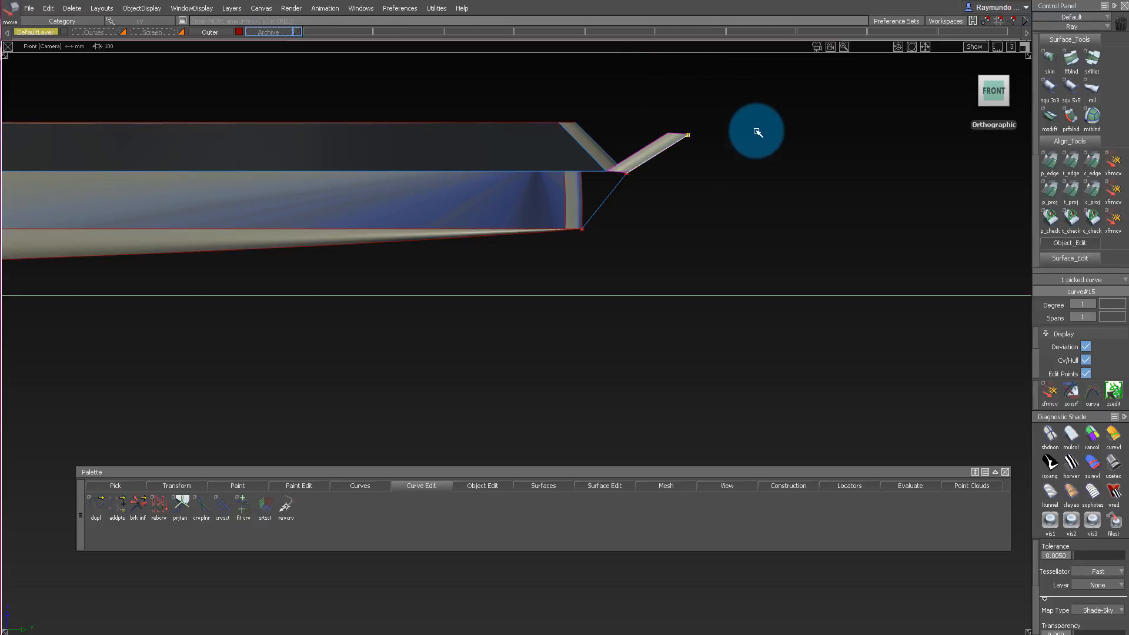
pyautogui.keyDown('ctrl'); pyautogui.keyDown('shift'); pyautogui.moveTo(756, 131); pyautogui.dragTo(776, 120); pyautogui.keyUp('shift'); pyautogui.keyUp('ctrl')
# Copy the tilted extension line from its lower endpoint to the outer end of the long sloped strip and rotate it to face outward there.
pyautogui.keyDown('alt'); pyautogui.keyDown('shift'); pyautogui.moveTo(744, 139); pyautogui.dragTo(452, 194); pyautogui.keyUp('shift'); pyautogui.keyUp('alt')
pyautogui.keyDown('alt'); pyautogui.keyDown('shift'); pyautogui.moveTo(452, 194); pyautogui.dragTo(441, 156, button='middle'); pyautogui.keyUp('shift'); pyautogui.keyUp('alt')
pyautogui.keyDown('alt'); pyautogui.keyDown('shift'); pyautogui.moveTo(441, 157); pyautogui.dragTo(936, 202); pyautogui.keyUp('shift'); pyautogui.keyUp('alt')
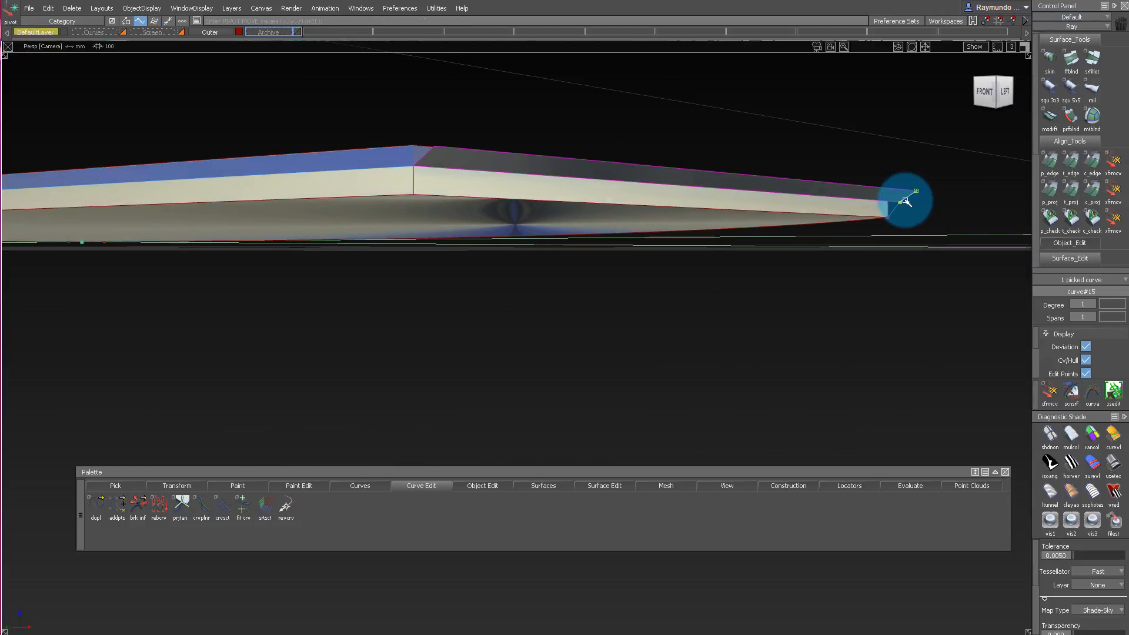
pyautogui.hotkey('ctrl', 'v')
pyautogui.keyDown('alt'); pyautogui.keyDown('shift'); pyautogui.moveTo(431, 178); pyautogui.dragTo(341, 148); pyautogui.keyUp('shift'); pyautogui.keyUp('alt')
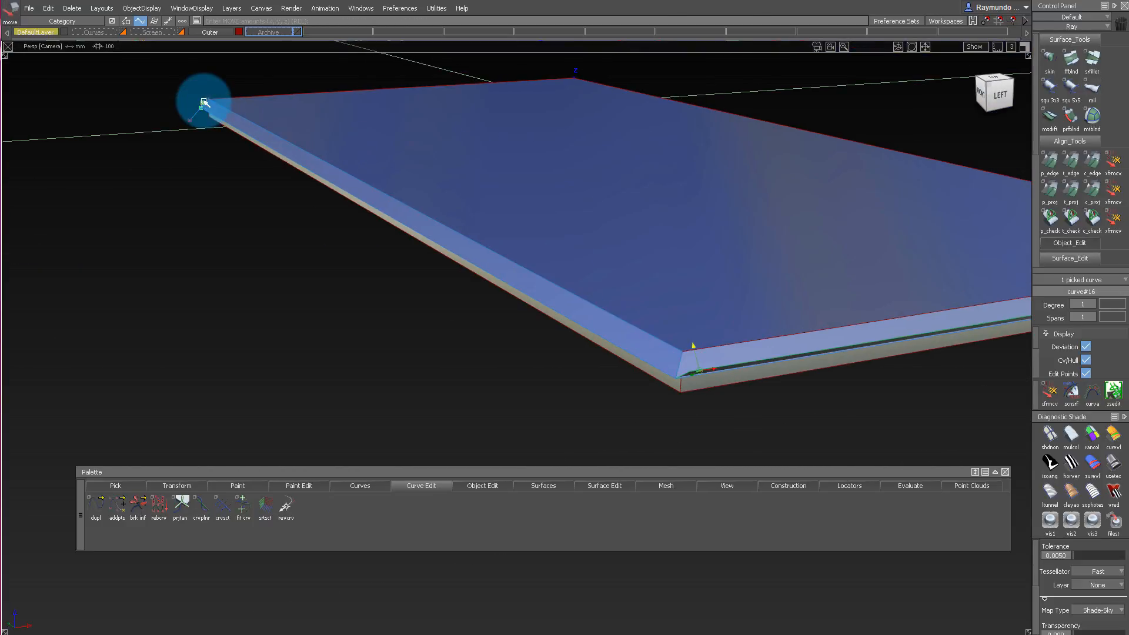
pyautogui.keyDown('alt'); pyautogui.keyDown('shift'); pyautogui.moveTo(204, 103); pyautogui.dragTo(546, 253); pyautogui.keyUp('shift'); pyautogui.keyUp('alt')
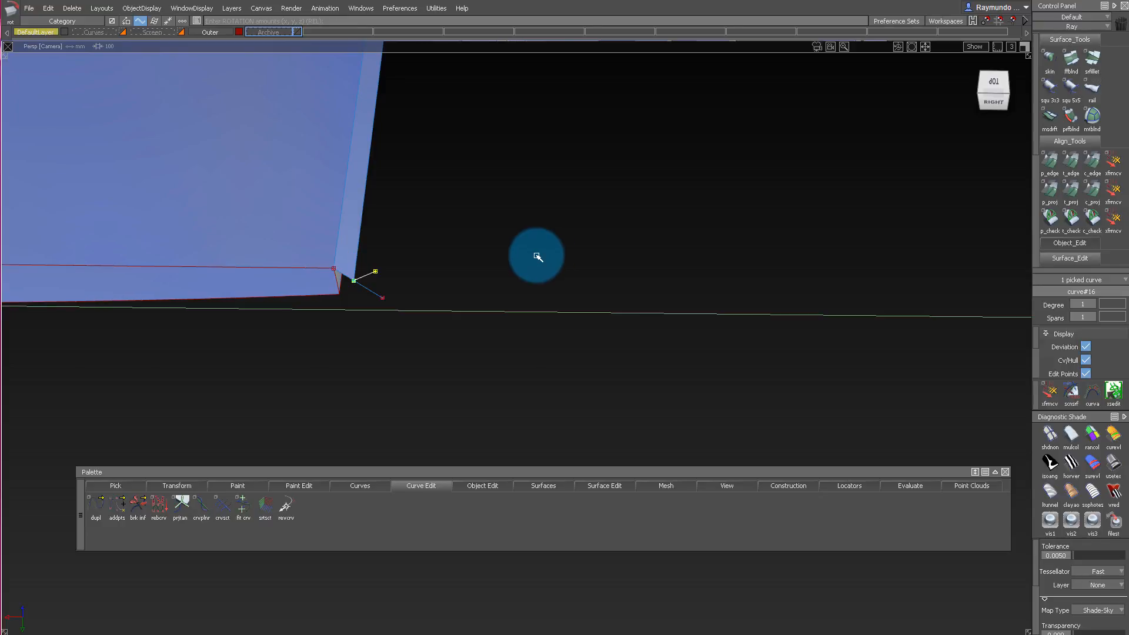
pyautogui.keyDown('alt'); pyautogui.keyDown('shift'); pyautogui.moveTo(362, 252); pyautogui.dragTo(486, 118); pyautogui.keyUp('shift'); pyautogui.keyUp('alt')
# Build a Rail surface from the copied line along the long sloped strip's outer edge.
pyautogui.keyDown('ctrl'); pyautogui.keyDown('shift'); pyautogui.moveTo(414, 272); pyautogui.dragTo(376, 284); pyautogui.keyUp('shift'); pyautogui.keyUp('ctrl')
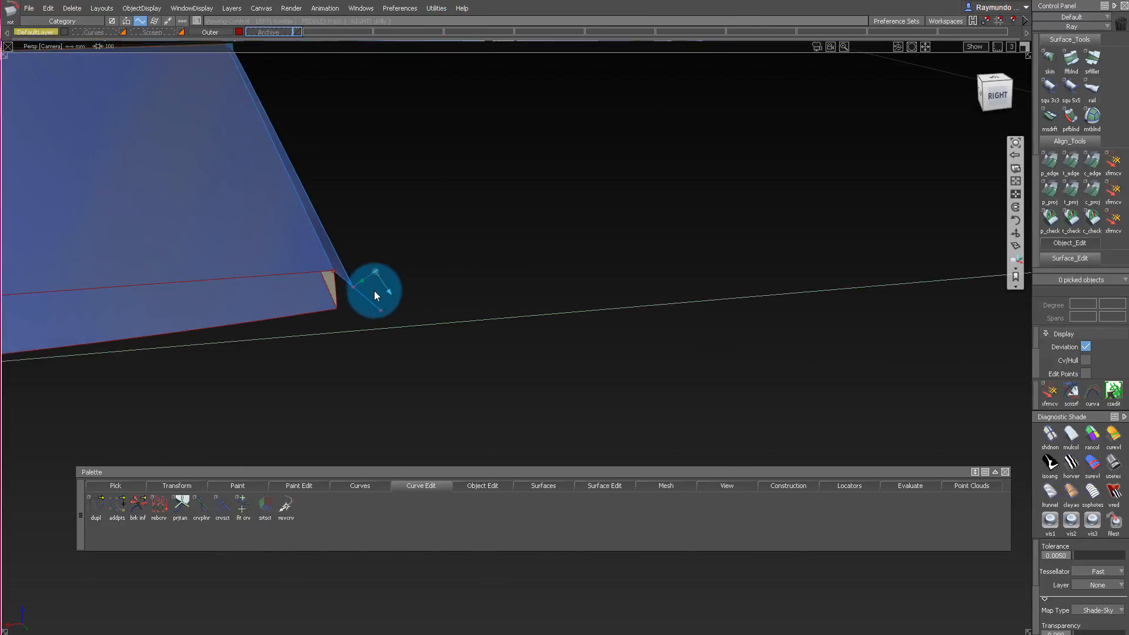
pyautogui.click(353, 276)
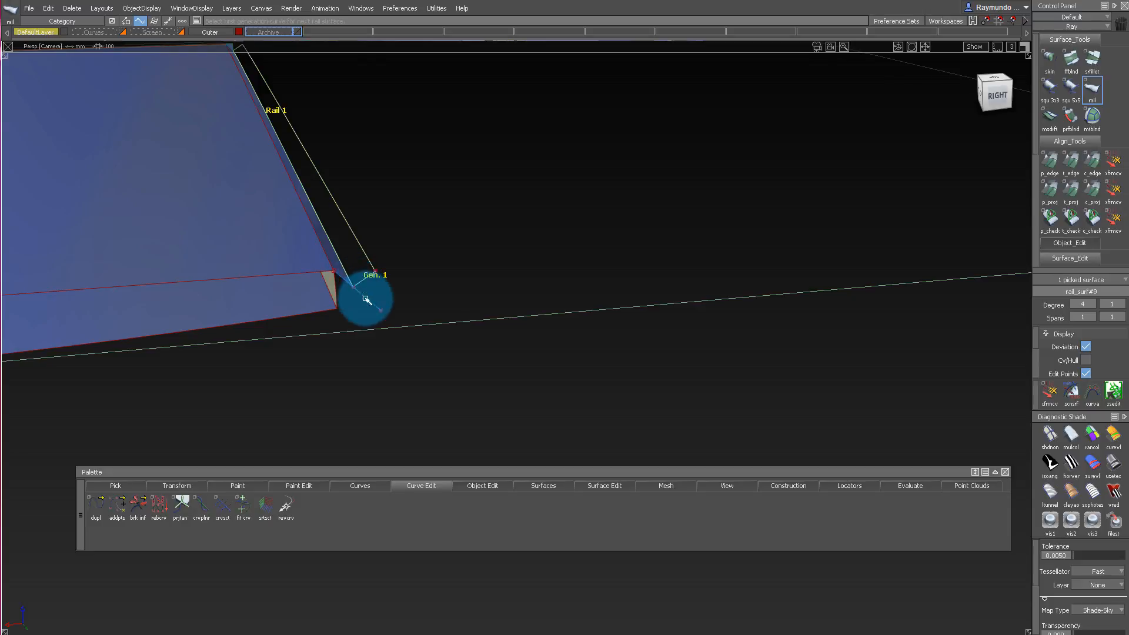
pyautogui.moveTo(504, 192)
pyautogui.keyDown('alt'); pyautogui.keyDown('shift'); pyautogui.mouseDown()
pyautogui.moveTo(408, 151)
pyautogui.moveTo(412, 203)
pyautogui.moveTo(291, 213)
pyautogui.moveTo(423, 318)
pyautogui.moveTo(418, 262)
pyautogui.moveTo(447, 285)
pyautogui.moveTo(527, 245)
pyautogui.moveTo(477, 285)
pyautogui.mouseUp(); pyautogui.keyUp('shift'); pyautogui.keyUp('alt')
pyautogui.keyDown('ctrl'); pyautogui.keyDown('shift'); pyautogui.moveTo(524, 330); pyautogui.dragTo(594, 253); pyautogui.keyUp('shift'); pyautogui.keyUp('ctrl')
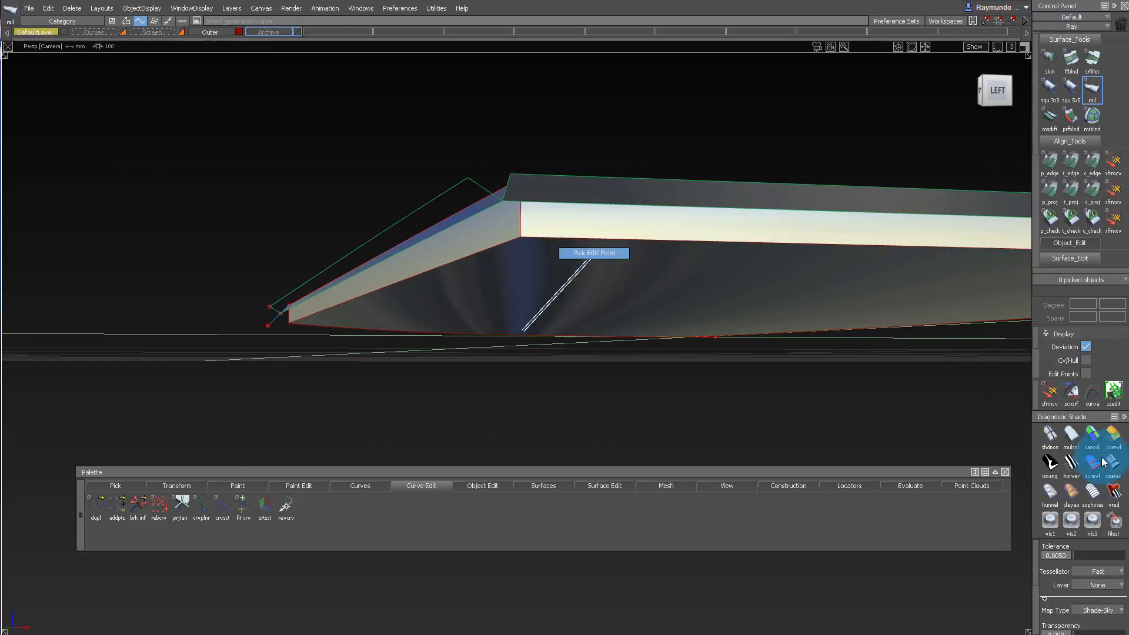
# Create a Tubular Offset of radius 5 along the underside's short edge with Trim Type set to Curves On Surface.
pyautogui.click(1113, 466)
pyautogui.moveTo(589, 132)
pyautogui.keyDown('alt'); pyautogui.keyDown('shift'); pyautogui.mouseDown()
pyautogui.moveTo(595, 161)
pyautogui.moveTo(672, 200)
pyautogui.moveTo(653, 143)
pyautogui.moveTo(454, 69)
pyautogui.moveTo(391, 81)
pyautogui.moveTo(407, 162)
pyautogui.moveTo(395, 152)
pyautogui.moveTo(461, 126)
pyautogui.moveTo(300, 151)
pyautogui.moveTo(268, 64)
pyautogui.moveTo(368, 200)
pyautogui.moveTo(507, 202)
pyautogui.moveTo(708, 139)
pyautogui.moveTo(700, 149)
pyautogui.mouseUp(); pyautogui.keyUp('shift'); pyautogui.keyUp('alt')
pyautogui.keyDown('alt'); pyautogui.keyDown('shift'); pyautogui.moveTo(613, 224); pyautogui.dragTo(756, 177); pyautogui.keyUp('shift'); pyautogui.keyUp('alt')
pyautogui.keyDown('alt'); pyautogui.keyDown('shift'); pyautogui.moveTo(633, 118); pyautogui.dragTo(728, 215); pyautogui.keyUp('shift'); pyautogui.keyUp('alt')
pyautogui.click(694, 192)
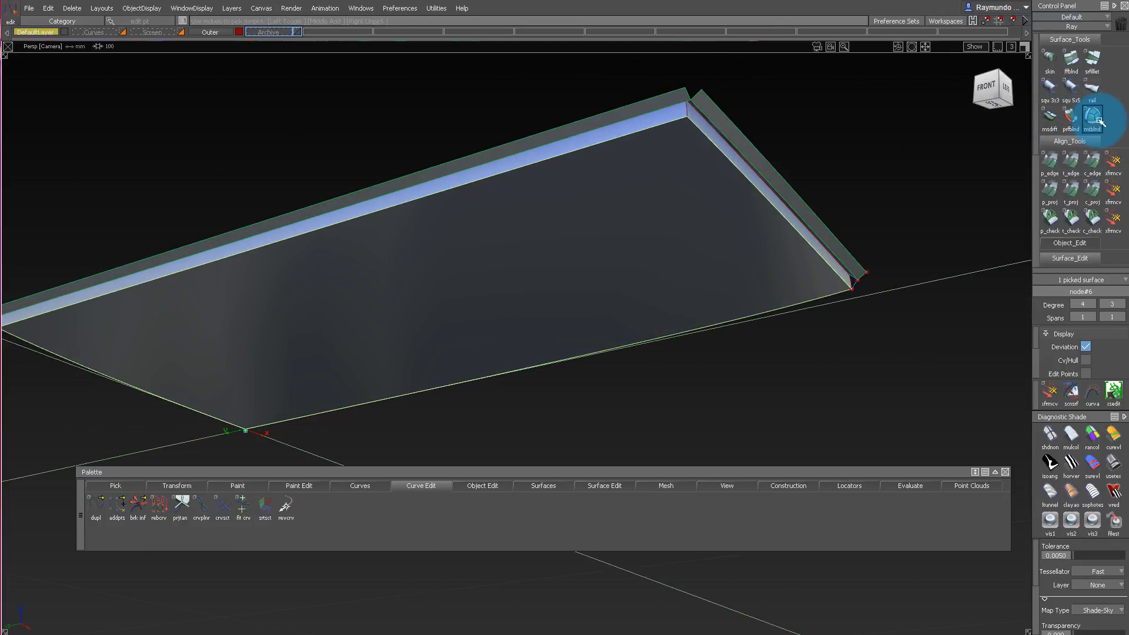
pyautogui.scroll(-3, 1098, 96)
pyautogui.click(1093, 192)
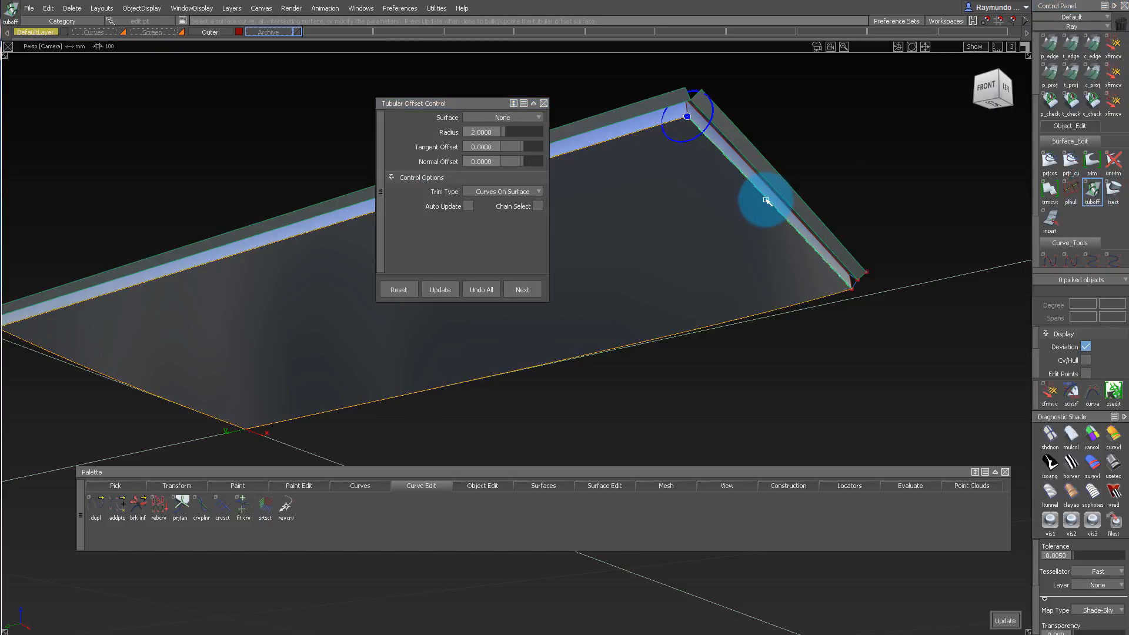
pyautogui.click(395, 134)
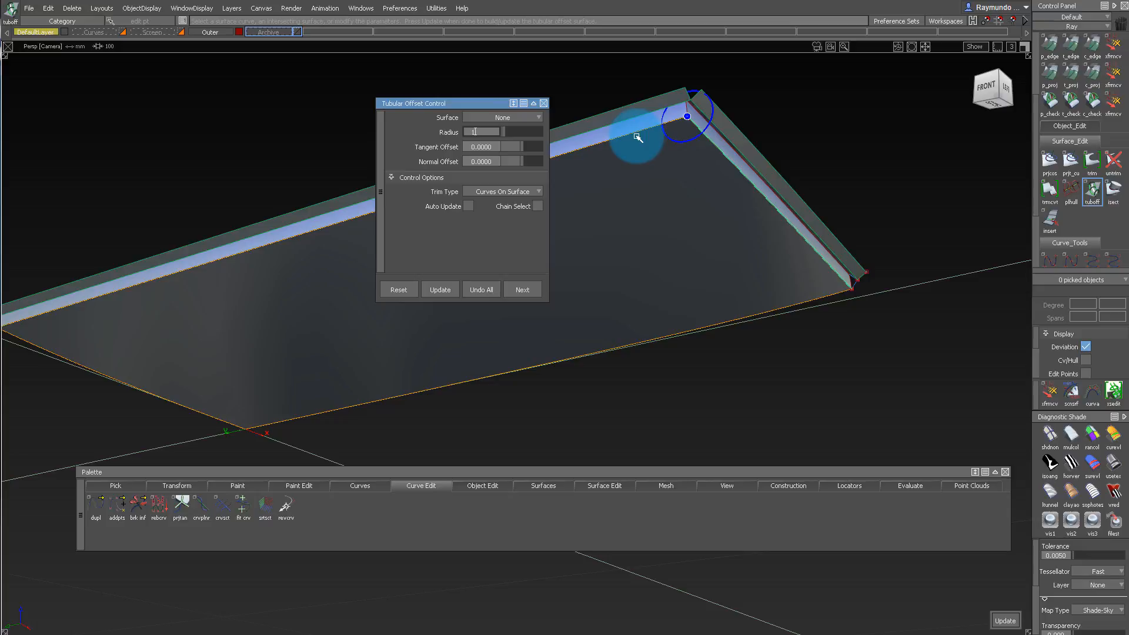
pyautogui.keyDown('alt'); pyautogui.keyDown('shift'); pyautogui.moveTo(638, 137); pyautogui.dragTo(502, 114); pyautogui.keyUp('shift'); pyautogui.keyUp('alt')
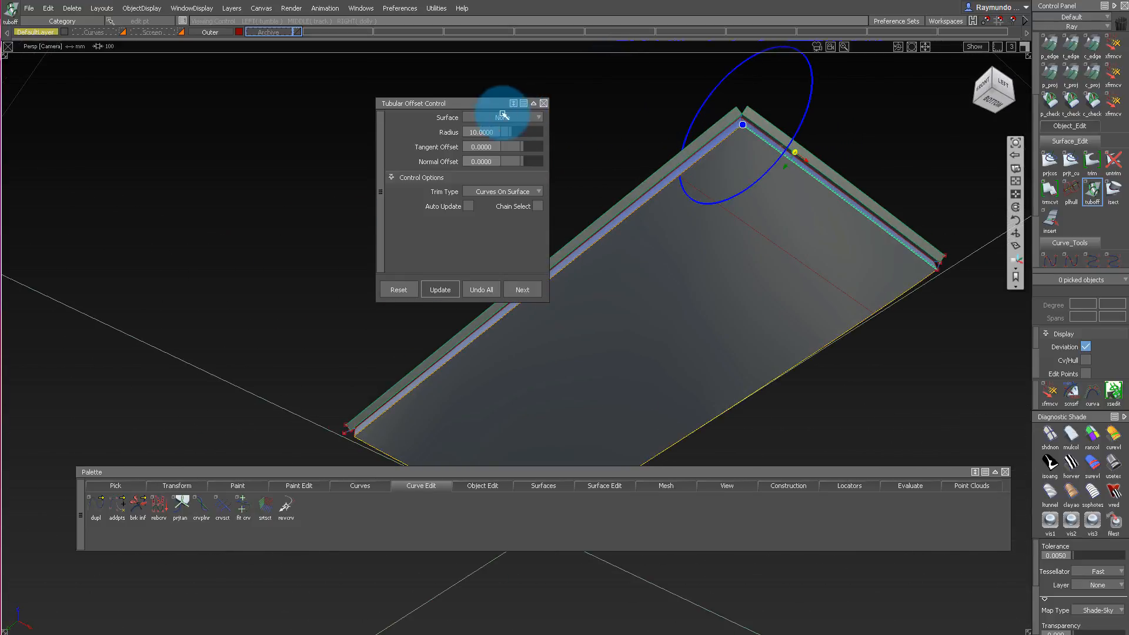
pyautogui.click(495, 130)
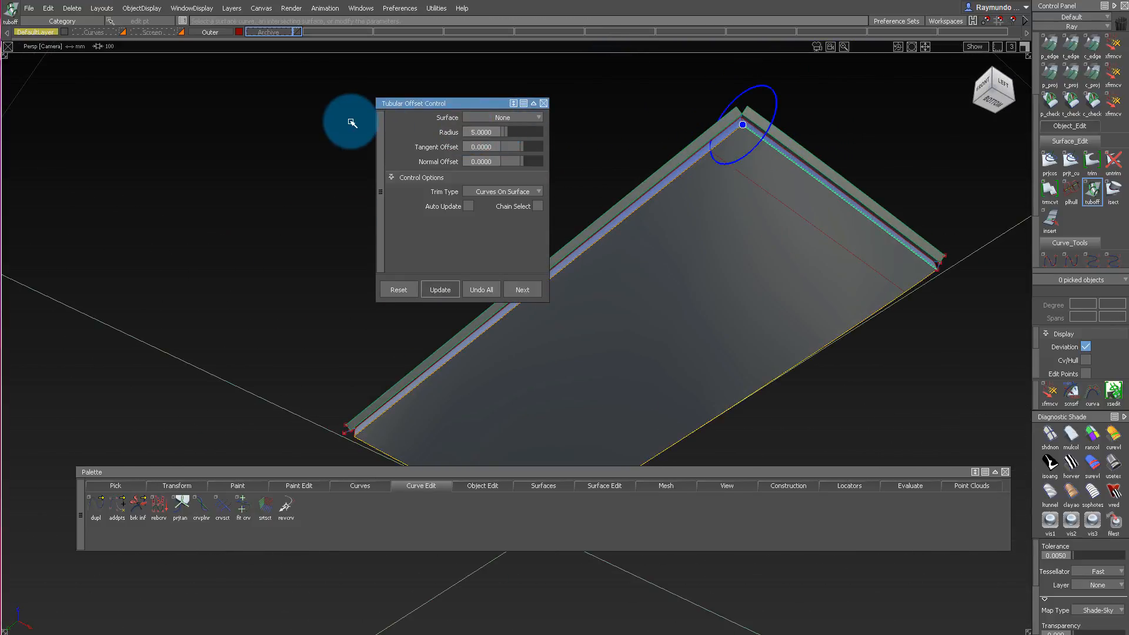
# Apply a Tubular Offset of radius 5 along the underside's long edge.
pyautogui.keyDown('alt'); pyautogui.keyDown('shift'); pyautogui.moveTo(784, 221); pyautogui.dragTo(860, 226); pyautogui.keyUp('shift'); pyautogui.keyUp('alt')
pyautogui.keyDown('alt'); pyautogui.keyDown('shift'); pyautogui.moveTo(860, 227); pyautogui.dragTo(731, 265, button='right'); pyautogui.keyUp('shift'); pyautogui.keyUp('alt')
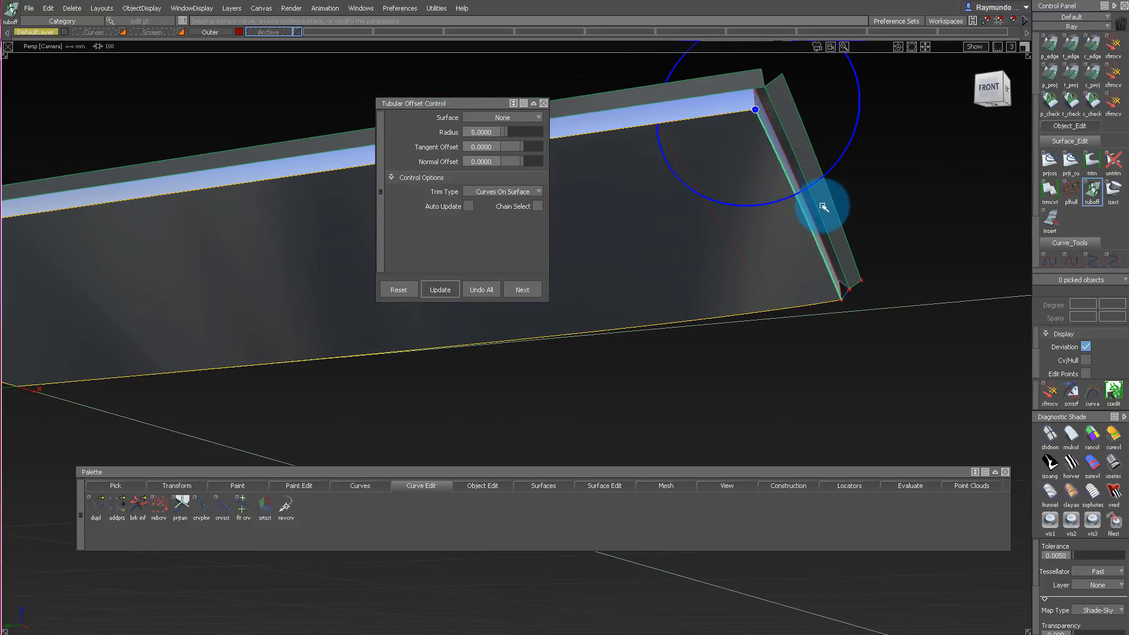
pyautogui.keyDown('alt'); pyautogui.keyDown('shift'); pyautogui.moveTo(824, 207); pyautogui.dragTo(813, 180); pyautogui.keyUp('shift'); pyautogui.keyUp('alt')
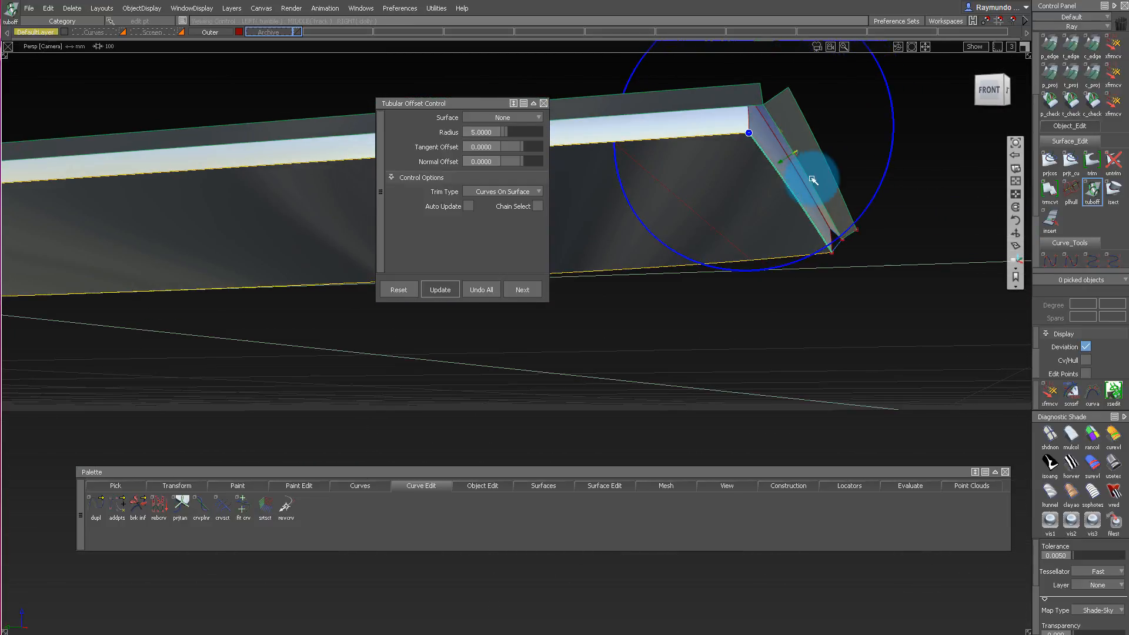
pyautogui.keyDown('alt'); pyautogui.keyDown('shift'); pyautogui.moveTo(692, 219); pyautogui.dragTo(738, 237); pyautogui.keyUp('shift'); pyautogui.keyUp('alt')
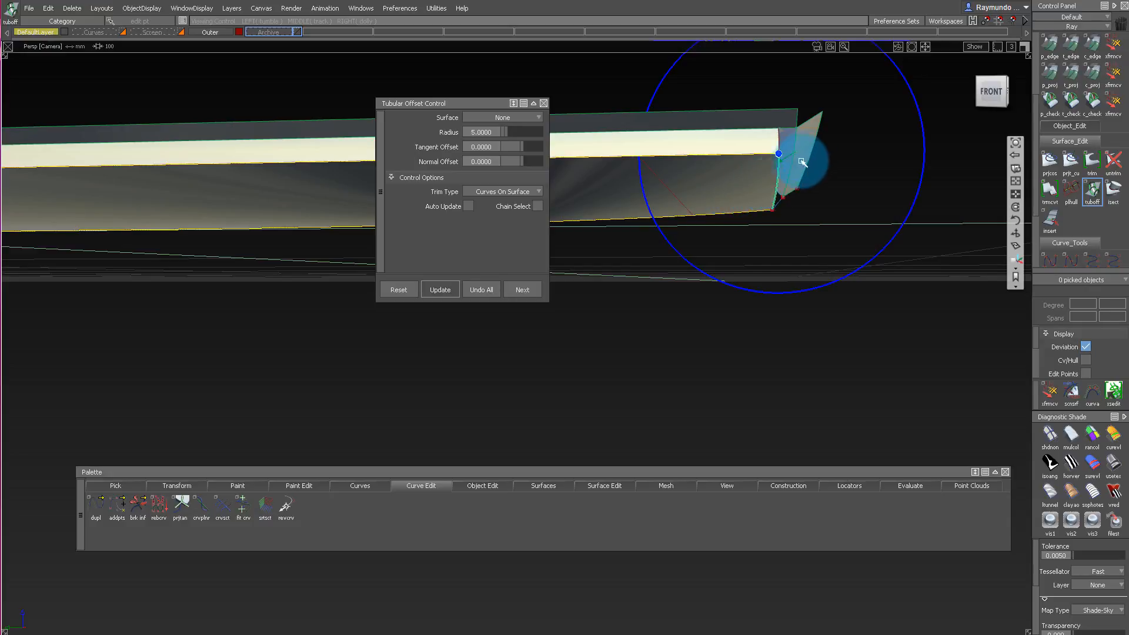
pyautogui.keyDown('alt'); pyautogui.keyDown('shift'); pyautogui.moveTo(803, 162); pyautogui.dragTo(757, 151); pyautogui.keyUp('shift'); pyautogui.keyUp('alt')
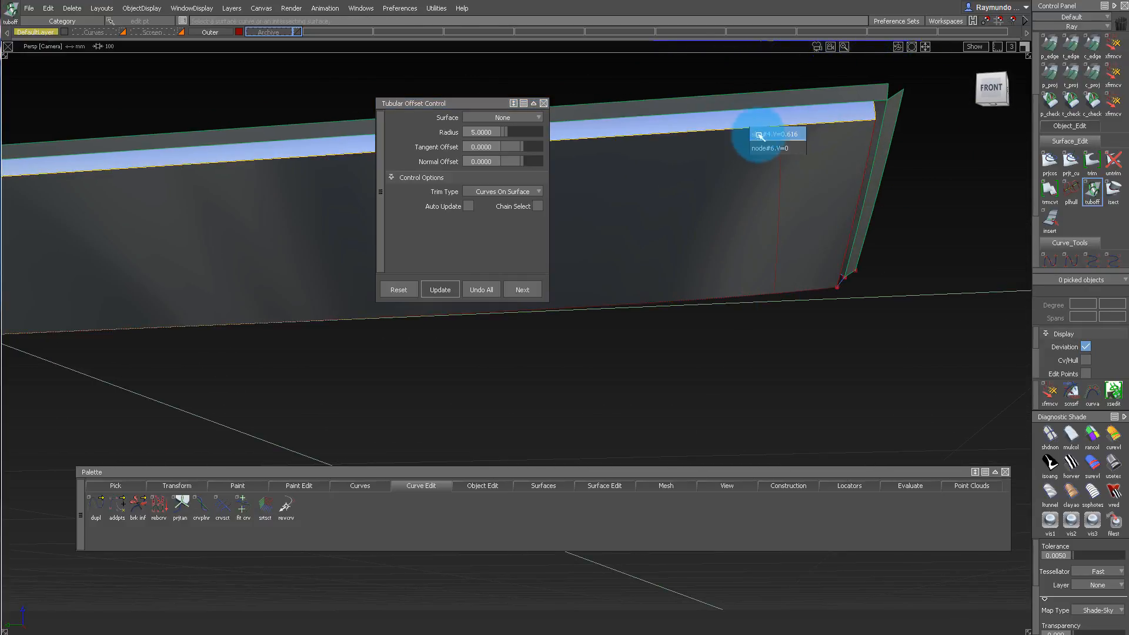
pyautogui.click(766, 147)
pyautogui.keyDown('alt'); pyautogui.keyDown('shift'); pyautogui.moveTo(797, 176); pyautogui.dragTo(668, 195); pyautogui.keyUp('shift'); pyautogui.keyUp('alt')
# Trim the underside surface along both offset curves, keeping the inner region.
pyautogui.click(684, 271)
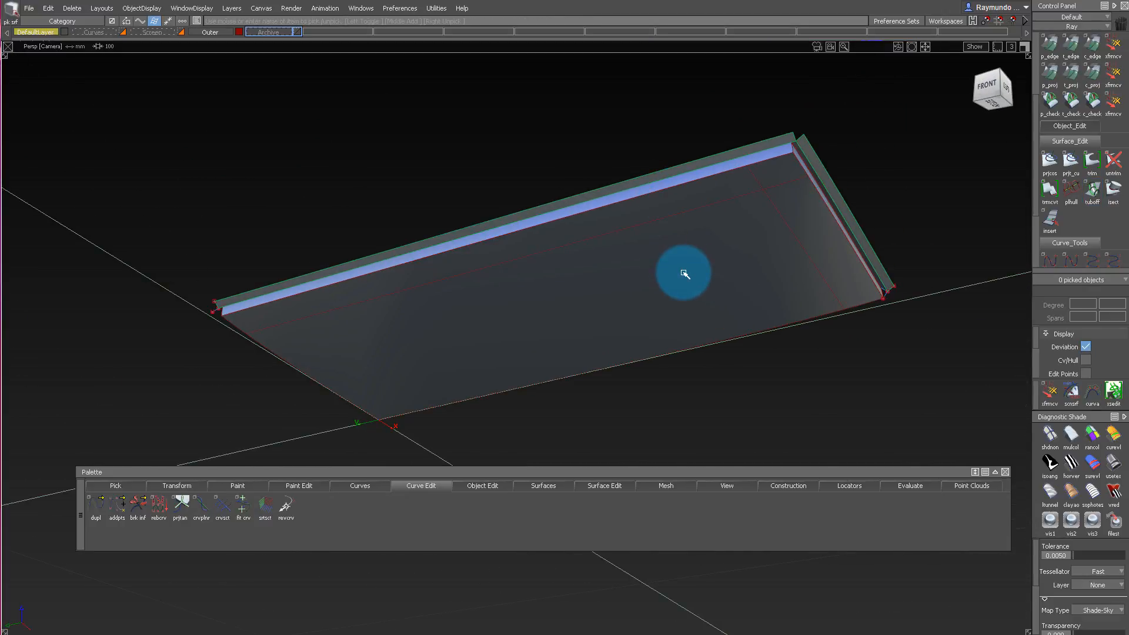
pyautogui.click(686, 271)
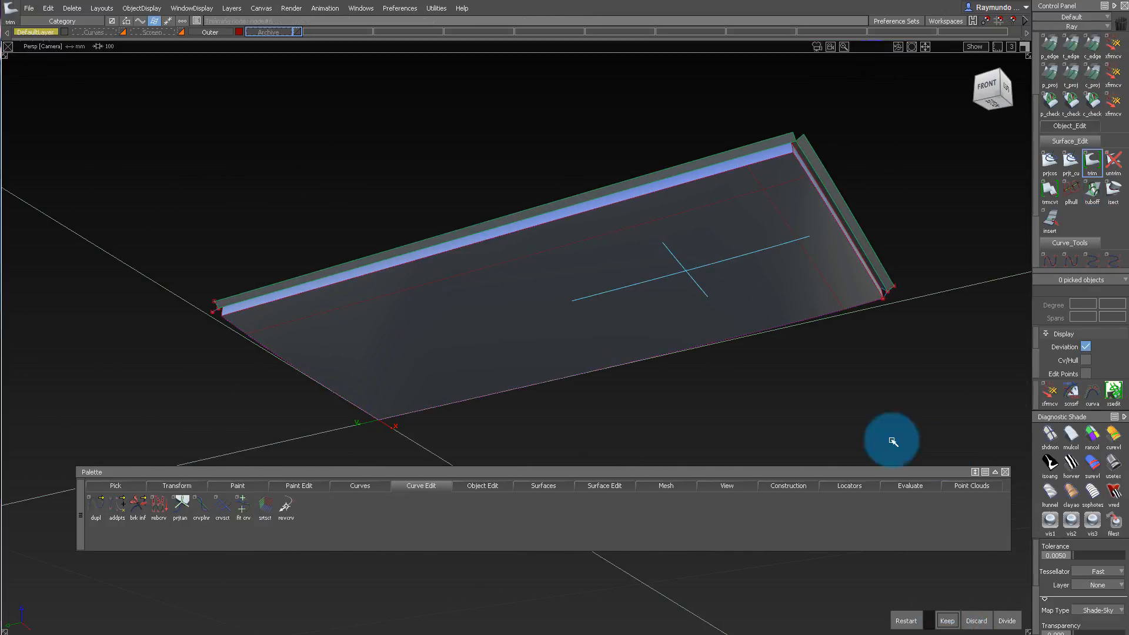
pyautogui.keyDown('alt'); pyautogui.keyDown('shift'); pyautogui.moveTo(803, 166); pyautogui.dragTo(850, 189, button='right'); pyautogui.keyUp('shift'); pyautogui.keyUp('alt')
pyautogui.moveTo(850, 189)
pyautogui.keyDown('alt'); pyautogui.keyDown('shift'); pyautogui.mouseDown()
pyautogui.moveTo(845, 222)
pyautogui.moveTo(821, 99)
pyautogui.mouseUp(); pyautogui.keyUp('shift'); pyautogui.keyUp('alt')
# Isolate the trimmed underside and the two flange surfaces by hiding all other geometry.
pyautogui.keyDown('ctrl'); pyautogui.keyDown('shift'); pyautogui.moveTo(821, 99); pyautogui.dragTo(822, 162); pyautogui.keyUp('shift'); pyautogui.keyUp('ctrl')
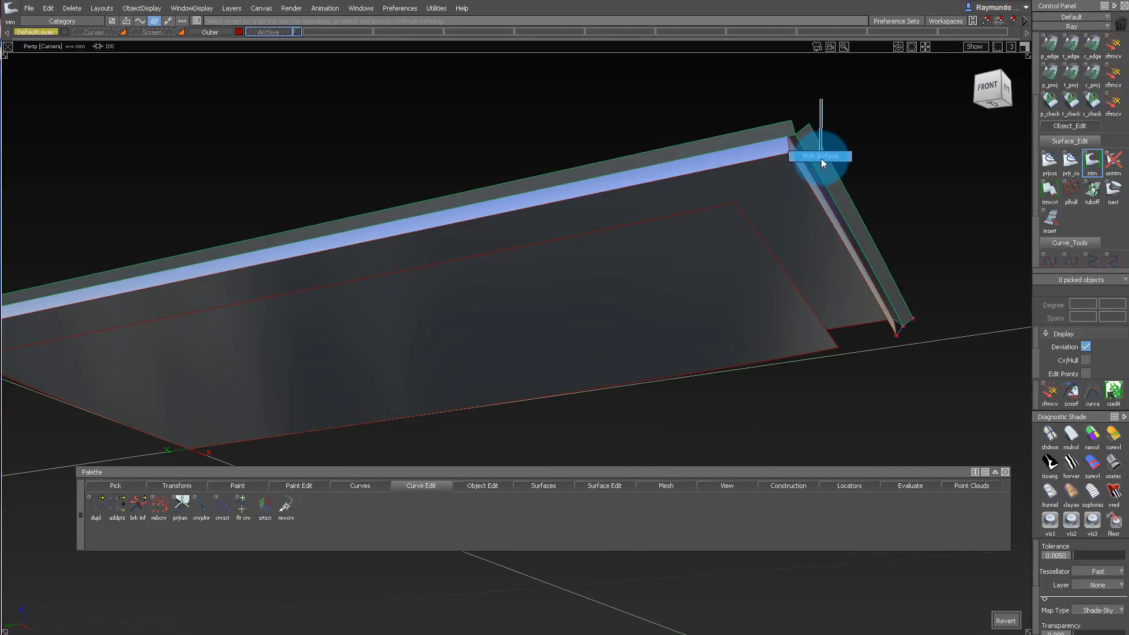
pyautogui.click(819, 154)
pyautogui.click(777, 128)
pyautogui.click(726, 256)
pyautogui.moveTo(758, 147)
pyautogui.keyDown('alt'); pyautogui.keyDown('shift'); pyautogui.mouseDown()
pyautogui.moveTo(703, 270)
pyautogui.moveTo(775, 159)
pyautogui.mouseUp(); pyautogui.keyUp('shift'); pyautogui.keyUp('alt')
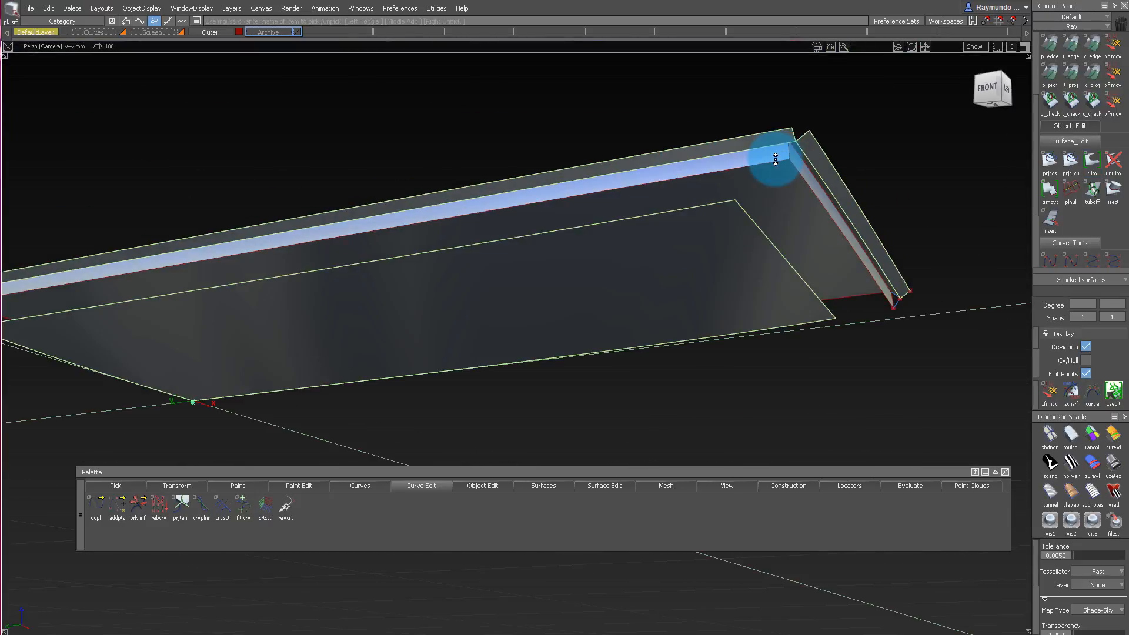
pyautogui.hotkey('alt', 'h')
pyautogui.keyDown('ctrl'); pyautogui.keyDown('shift'); pyautogui.moveTo(769, 305); pyautogui.dragTo(710, 321); pyautogui.keyUp('shift'); pyautogui.keyUp('ctrl')
pyautogui.keyDown('ctrl'); pyautogui.keyDown('shift'); pyautogui.moveTo(711, 309); pyautogui.dragTo(704, 232); pyautogui.keyUp('shift'); pyautogui.keyUp('ctrl')
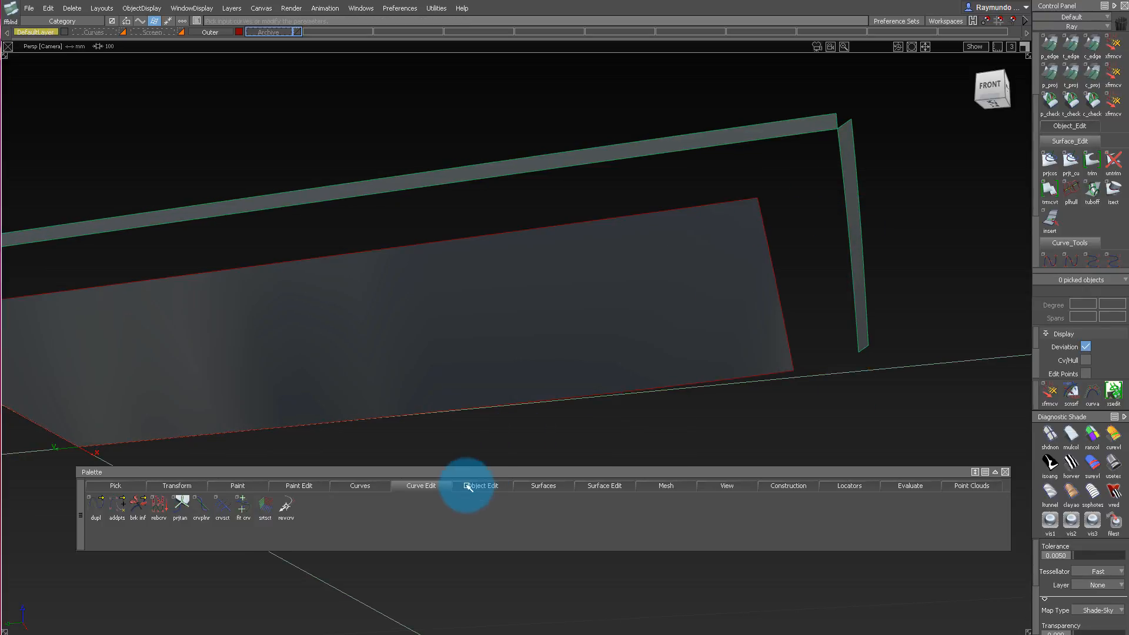
# Start a Freeform Blend with Side 1 at G2 Curvature and Side 2 at G1 Tangent.
pyautogui.click(540, 487)
pyautogui.moveTo(540, 487); pyautogui.dragTo(579, 355)
pyautogui.moveTo(661, 358); pyautogui.dragTo(661, 359)
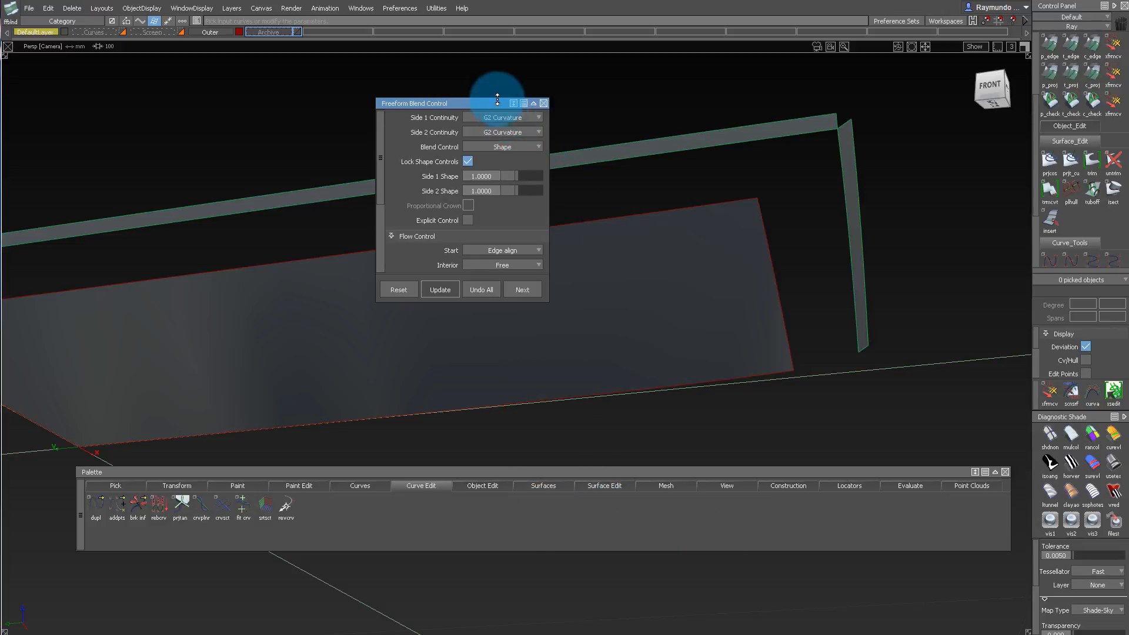
pyautogui.moveTo(486, 106); pyautogui.dragTo(789, 106)
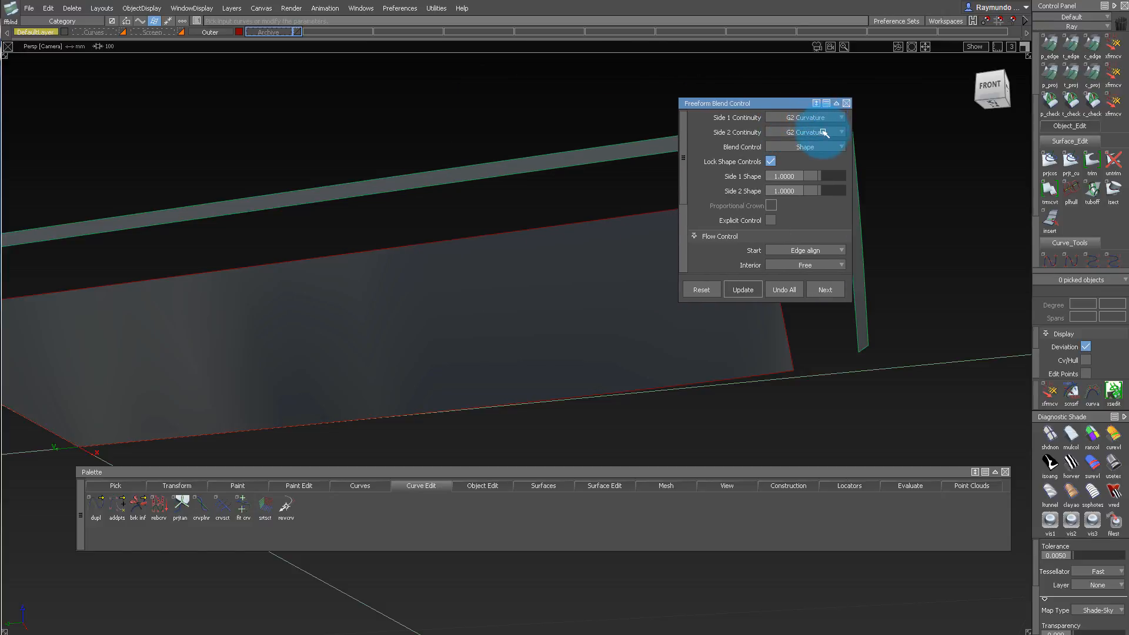
pyautogui.click(827, 159)
# Blend the trimmed underside's long edge to the long flange's lower edge, using Connect ends at the start and end.
pyautogui.keyDown('alt'); pyautogui.keyDown('shift'); pyautogui.moveTo(421, 185); pyautogui.dragTo(384, 194, button='middle'); pyautogui.keyUp('shift'); pyautogui.keyUp('alt')
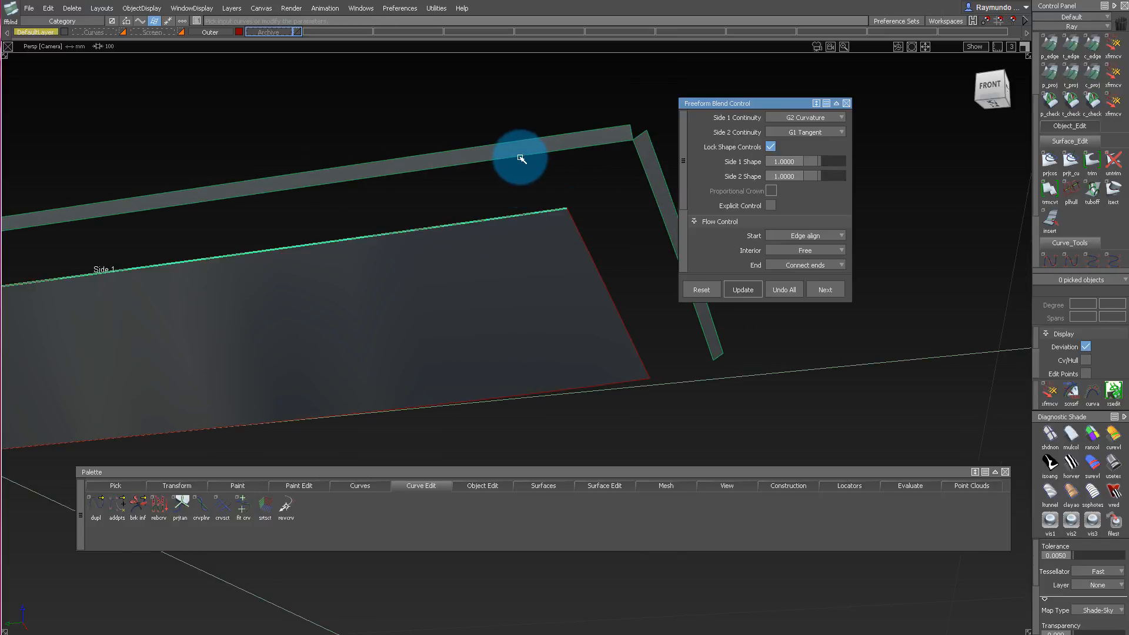
pyautogui.keyDown('alt'); pyautogui.keyDown('shift'); pyautogui.moveTo(533, 159); pyautogui.dragTo(512, 176, button='right'); pyautogui.keyUp('shift'); pyautogui.keyUp('alt')
pyautogui.moveTo(511, 176)
pyautogui.keyDown('alt'); pyautogui.keyDown('shift'); pyautogui.mouseDown()
pyautogui.moveTo(602, 194)
pyautogui.moveTo(605, 139)
pyautogui.moveTo(486, 176)
pyautogui.moveTo(528, 212)
pyautogui.moveTo(539, 177)
pyautogui.moveTo(517, 267)
pyautogui.moveTo(307, 226)
pyautogui.moveTo(615, 121)
pyautogui.moveTo(635, 151)
pyautogui.moveTo(607, 269)
pyautogui.moveTo(380, 318)
pyautogui.moveTo(310, 253)
pyautogui.moveTo(456, 196)
pyautogui.moveTo(630, 215)
pyautogui.moveTo(290, 234)
pyautogui.mouseUp(); pyautogui.keyUp('shift'); pyautogui.keyUp('alt')
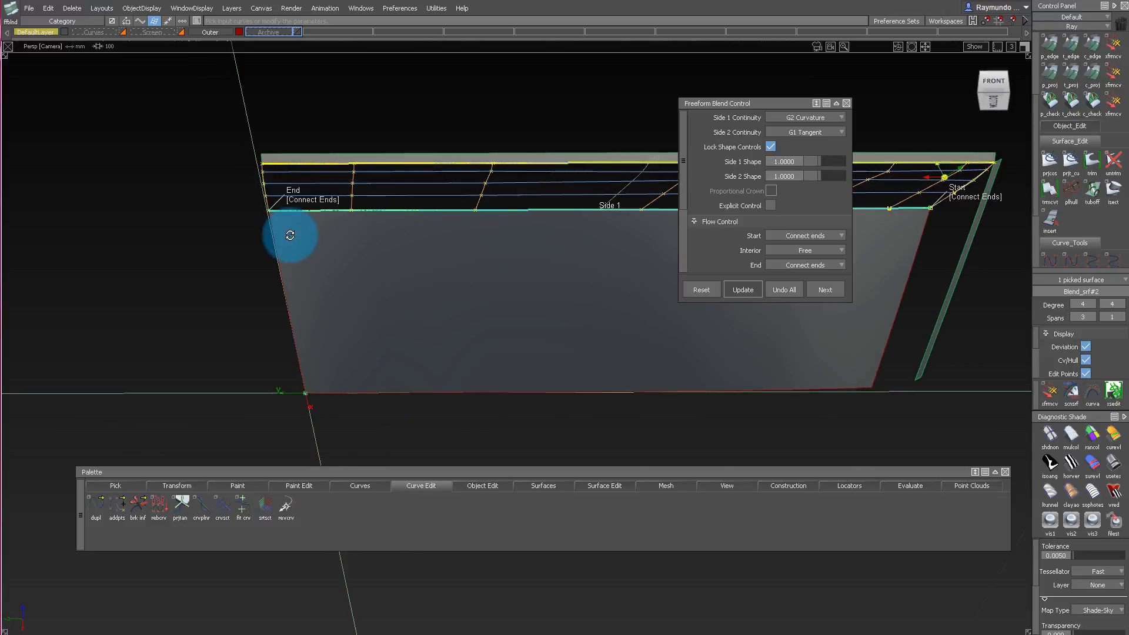
# Unlock the shape controls of the long-side blend and check its shape near the start and end.
pyautogui.keyDown('alt'); pyautogui.keyDown('shift'); pyautogui.click(275, 183); pyautogui.keyUp('shift'); pyautogui.keyUp('alt')
pyautogui.keyDown('alt'); pyautogui.keyDown('shift'); pyautogui.moveTo(275, 184); pyautogui.dragTo(333, 195, button='right'); pyautogui.keyUp('shift'); pyautogui.keyUp('alt')
pyautogui.moveTo(333, 194)
pyautogui.keyDown('alt'); pyautogui.keyDown('shift'); pyautogui.mouseDown()
pyautogui.moveTo(368, 222)
pyautogui.moveTo(454, 156)
pyautogui.moveTo(335, 245)
pyautogui.moveTo(464, 183)
pyautogui.moveTo(439, 227)
pyautogui.moveTo(461, 194)
pyautogui.moveTo(315, 230)
pyautogui.moveTo(419, 159)
pyautogui.mouseUp(); pyautogui.keyUp('shift'); pyautogui.keyUp('alt')
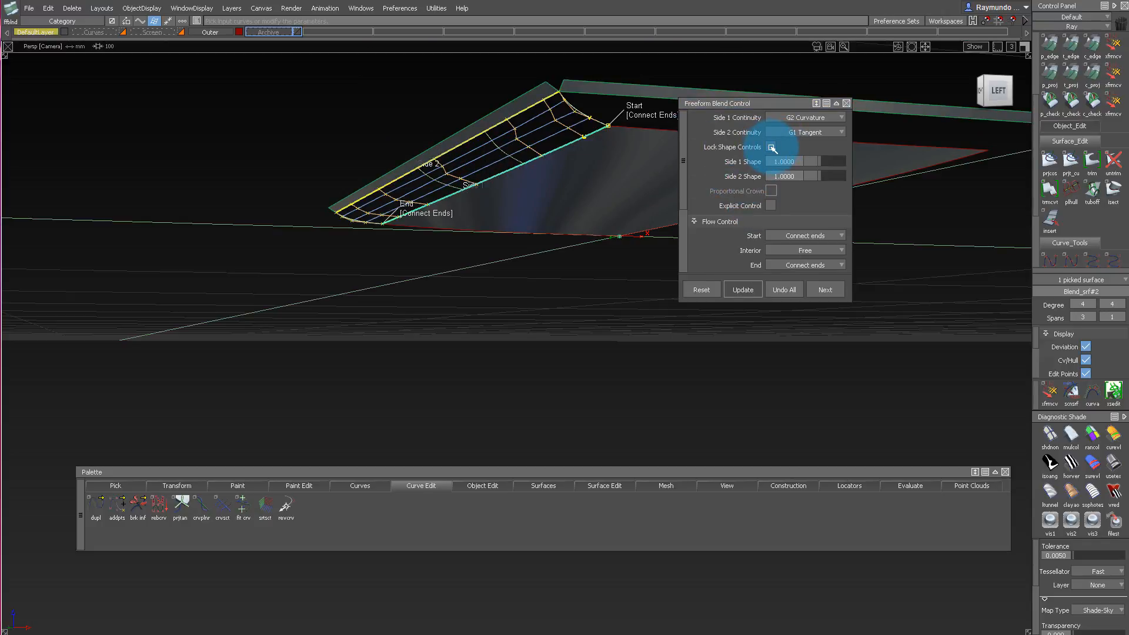
pyautogui.moveTo(686, 175); pyautogui.dragTo(685, 213)
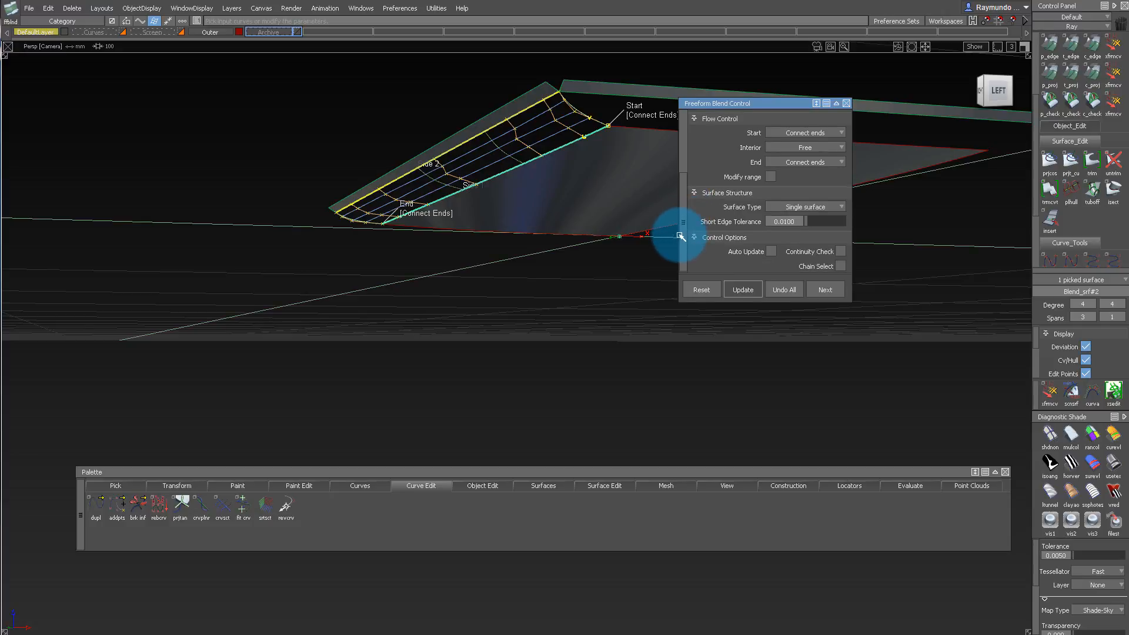
pyautogui.moveTo(686, 243); pyautogui.dragTo(685, 240)
pyautogui.keyDown('alt'); pyautogui.keyDown('shift'); pyautogui.moveTo(467, 166); pyautogui.dragTo(830, 76); pyautogui.keyUp('shift'); pyautogui.keyUp('alt')
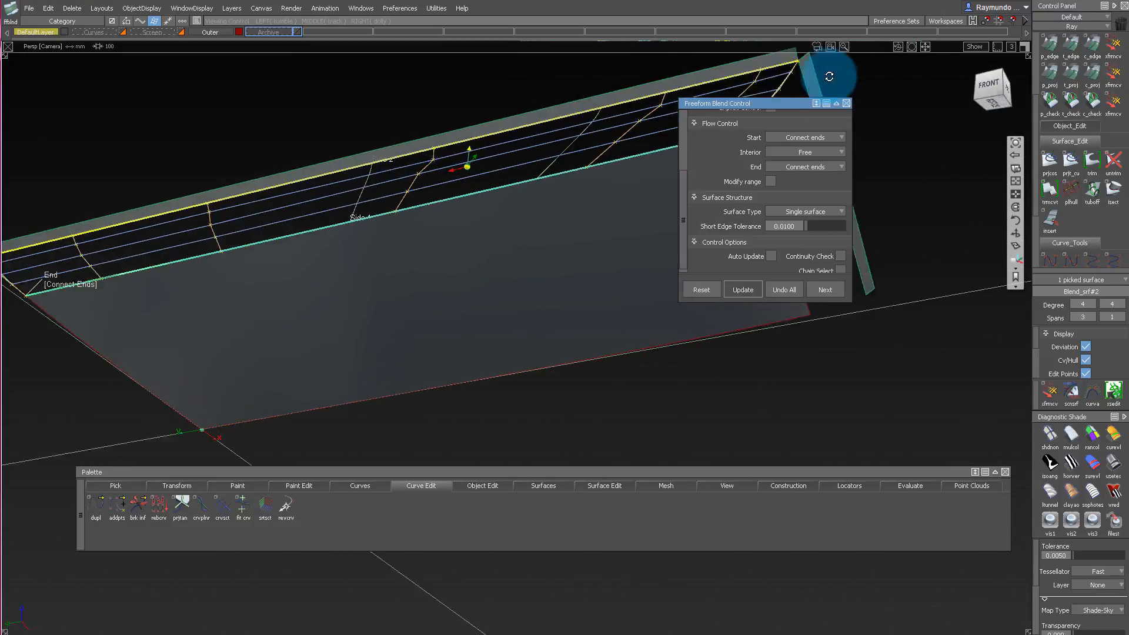
pyautogui.keyDown('alt'); pyautogui.keyDown('shift'); pyautogui.moveTo(559, 73); pyautogui.dragTo(554, 136, button='middle'); pyautogui.keyUp('shift'); pyautogui.keyUp('alt')
pyautogui.keyDown('alt'); pyautogui.keyDown('shift'); pyautogui.moveTo(554, 136); pyautogui.dragTo(891, 292); pyautogui.keyUp('shift'); pyautogui.keyUp('alt')
pyautogui.click(892, 294)
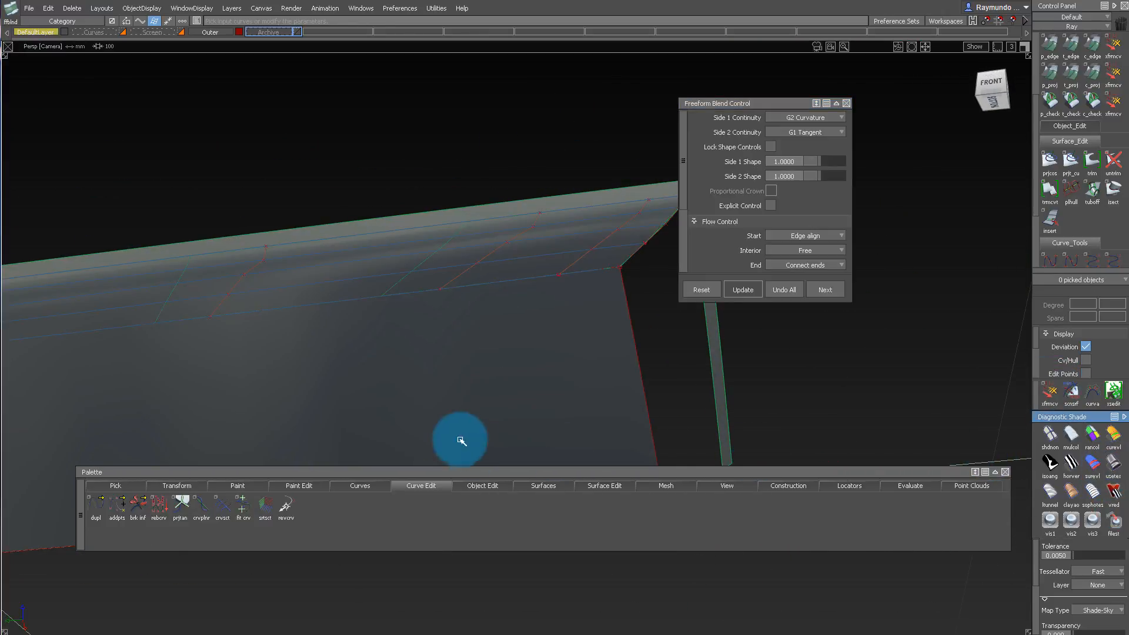
# Examine the long-side blend's surface flow with diagnostic shading and its control points, especially at the mitred corner.
pyautogui.keyDown('alt'); pyautogui.keyDown('shift'); pyautogui.moveTo(461, 440); pyautogui.dragTo(464, 198); pyautogui.keyUp('shift'); pyautogui.keyUp('alt')
pyautogui.keyDown('ctrl'); pyautogui.keyDown('shift'); pyautogui.moveTo(463, 198); pyautogui.dragTo(461, 323); pyautogui.keyUp('shift'); pyautogui.keyUp('ctrl')
pyautogui.moveTo(500, 277)
pyautogui.mouseDown()
pyautogui.moveTo(520, 236)
pyautogui.moveTo(469, 239)
pyautogui.moveTo(559, 235)
pyautogui.moveTo(494, 222)
pyautogui.moveTo(558, 130)
pyautogui.moveTo(403, 15)
pyautogui.moveTo(378, 14)
pyautogui.moveTo(584, 179)
pyautogui.moveTo(416, 218)
pyautogui.mouseUp()
pyautogui.keyDown('alt'); pyautogui.keyDown('shift'); pyautogui.moveTo(416, 218); pyautogui.dragTo(300, 214, button='middle'); pyautogui.keyUp('shift'); pyautogui.keyUp('alt')
pyautogui.keyDown('alt'); pyautogui.keyDown('shift'); pyautogui.moveTo(658, 106); pyautogui.dragTo(696, 153, button='right'); pyautogui.keyUp('shift'); pyautogui.keyUp('alt')
pyautogui.moveTo(696, 153)
pyautogui.keyDown('alt'); pyautogui.keyDown('shift'); pyautogui.mouseDown(button='middle')
pyautogui.moveTo(547, 161)
pyautogui.moveTo(485, 117)
pyautogui.mouseUp(button='middle'); pyautogui.keyUp('shift'); pyautogui.keyUp('alt')
pyautogui.keyDown('ctrl'); pyautogui.keyDown('shift'); pyautogui.moveTo(484, 116); pyautogui.dragTo(449, 62); pyautogui.keyUp('shift'); pyautogui.keyUp('ctrl')
pyautogui.moveTo(494, 146)
pyautogui.keyDown('alt'); pyautogui.keyDown('shift'); pyautogui.mouseDown()
pyautogui.moveTo(595, 37)
pyautogui.moveTo(662, 21)
pyautogui.mouseUp(); pyautogui.keyUp('shift'); pyautogui.keyUp('alt')
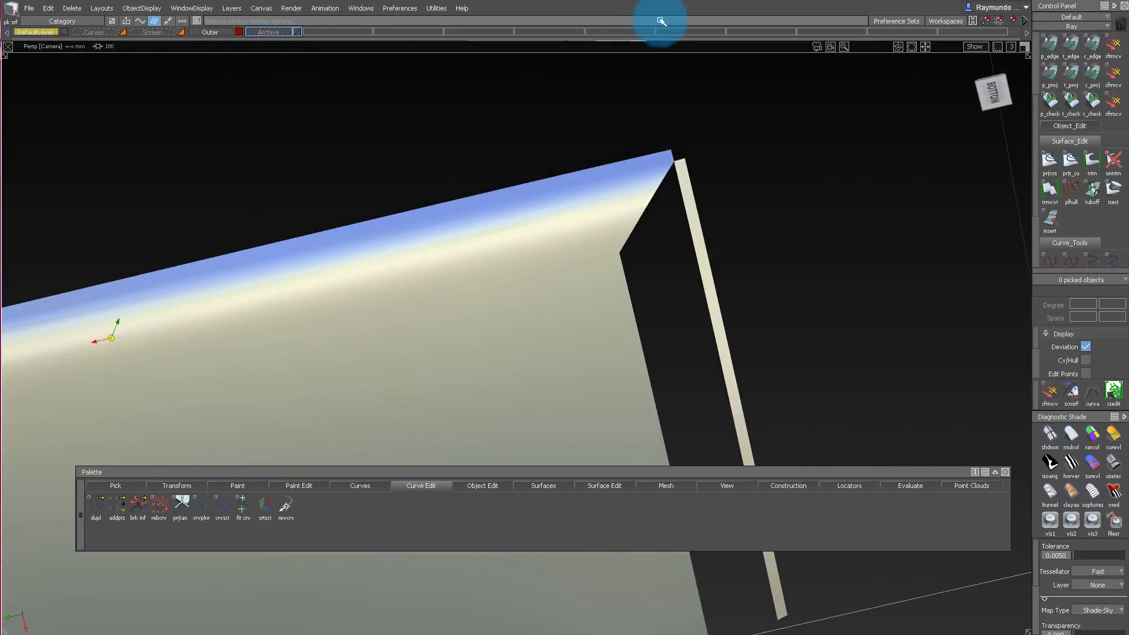
pyautogui.keyDown('alt'); pyautogui.keyDown('shift'); pyautogui.moveTo(613, 177); pyautogui.dragTo(652, 166); pyautogui.keyUp('shift'); pyautogui.keyUp('alt')
pyautogui.keyDown('alt'); pyautogui.keyDown('shift'); pyautogui.moveTo(651, 166); pyautogui.dragTo(686, 179, button='right'); pyautogui.keyUp('shift'); pyautogui.keyUp('alt')
pyautogui.keyDown('alt'); pyautogui.keyDown('shift'); pyautogui.moveTo(686, 178); pyautogui.dragTo(260, 280); pyautogui.keyUp('shift'); pyautogui.keyUp('alt')
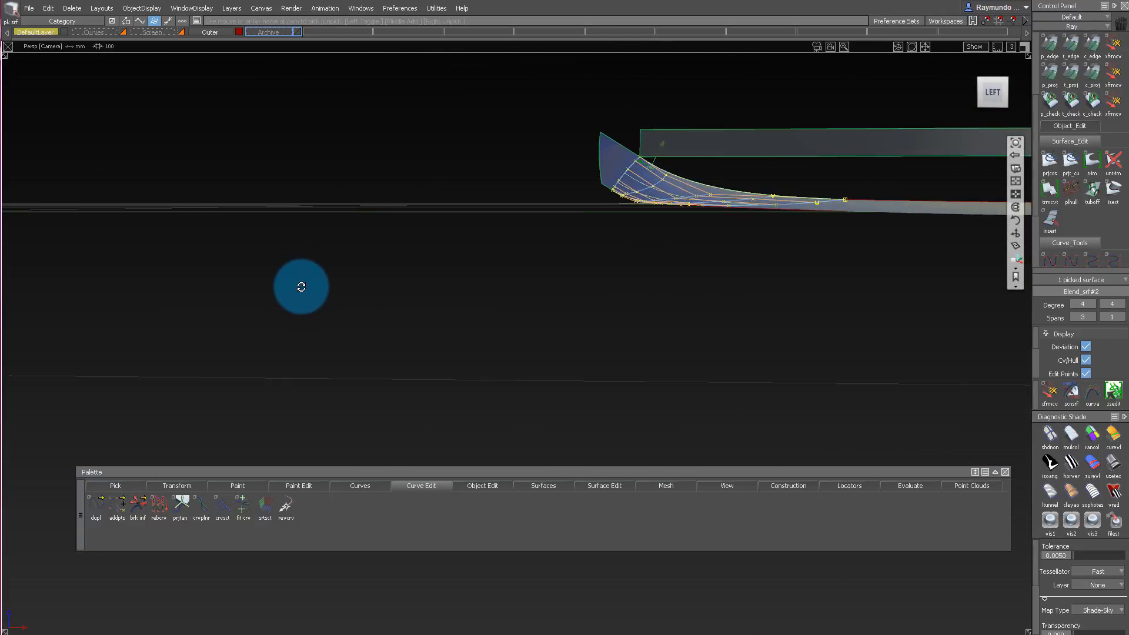
pyautogui.keyDown('alt'); pyautogui.keyDown('shift'); pyautogui.moveTo(333, 279); pyautogui.dragTo(871, 247); pyautogui.keyUp('shift'); pyautogui.keyUp('alt')
# Open the long-side blend for editing and review its flow control, Modify range and surface structure options.
pyautogui.click(631, 247)
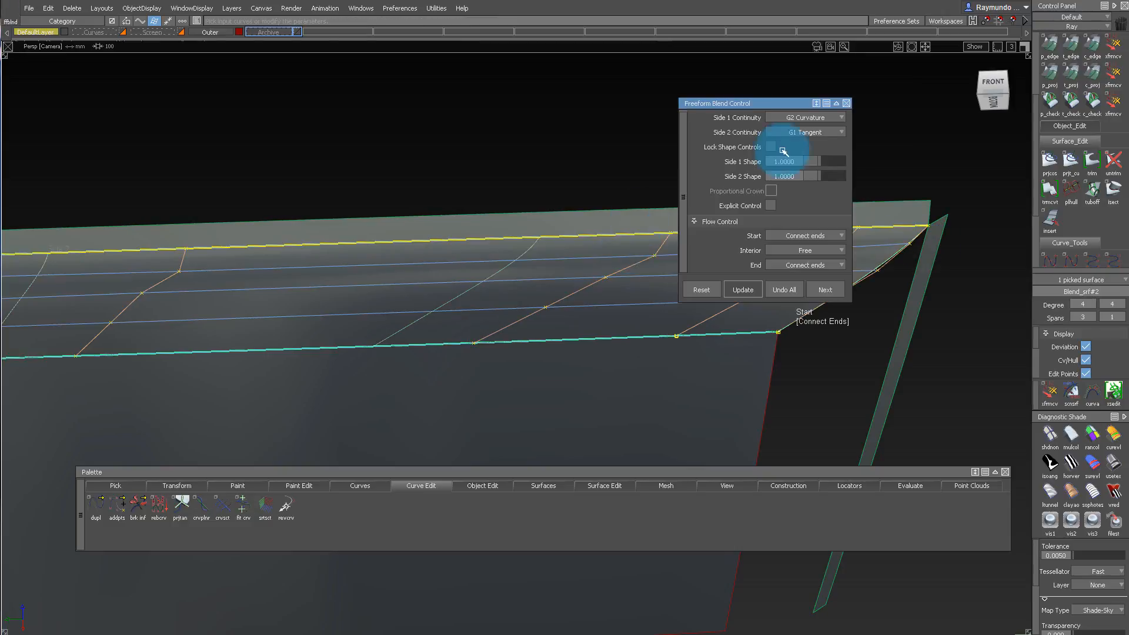
pyautogui.keyDown('alt'); pyautogui.keyDown('shift'); pyautogui.moveTo(582, 283); pyautogui.dragTo(703, 265); pyautogui.keyUp('shift'); pyautogui.keyUp('alt')
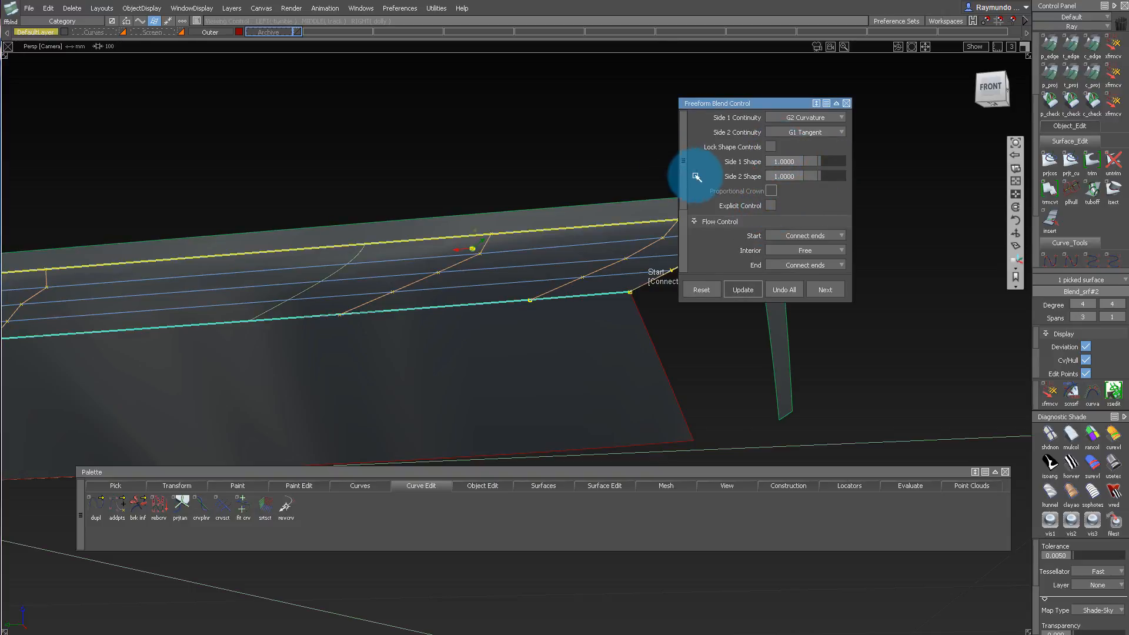
pyautogui.moveTo(683, 165); pyautogui.dragTo(684, 281)
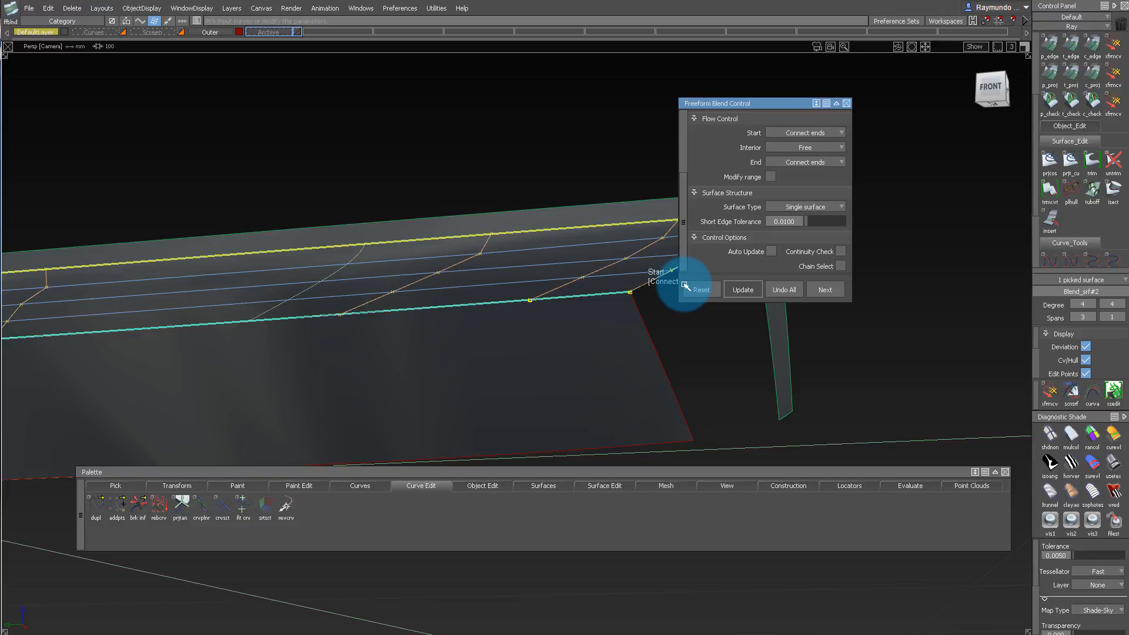
pyautogui.moveTo(685, 285); pyautogui.dragTo(682, 260)
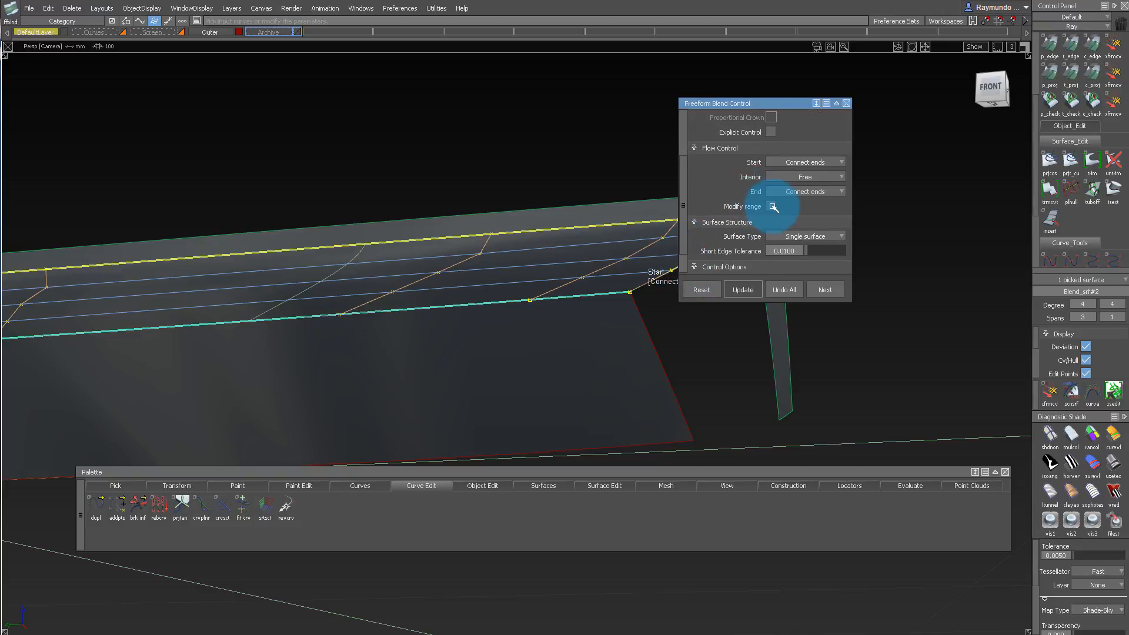
pyautogui.click(773, 207)
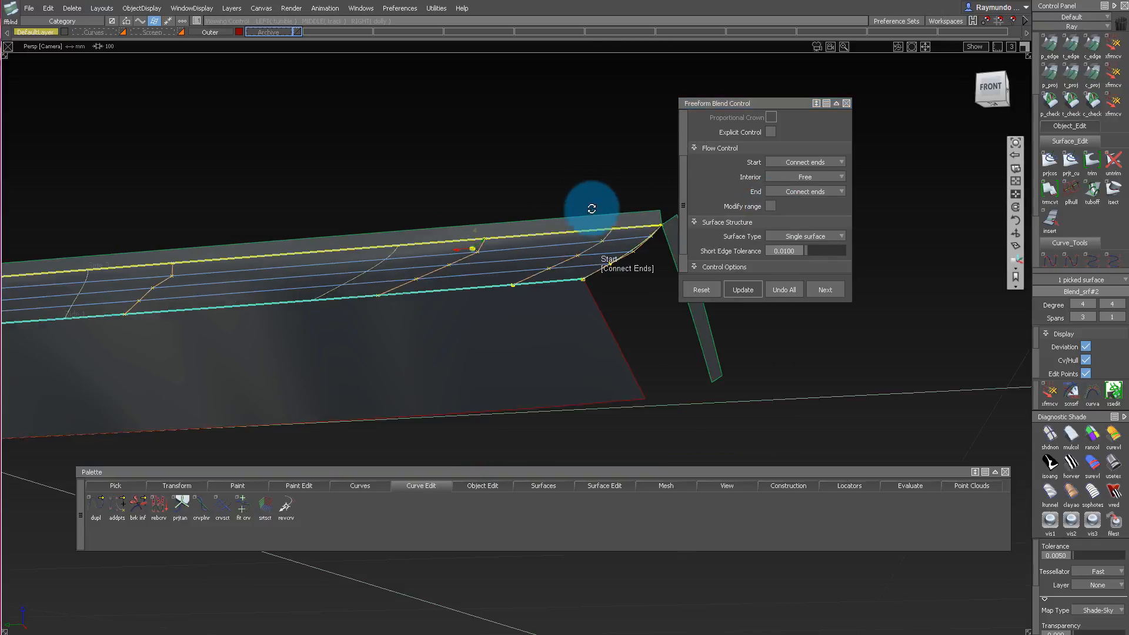
pyautogui.keyDown('alt'); pyautogui.keyDown('shift'); pyautogui.moveTo(593, 201); pyautogui.dragTo(500, 187); pyautogui.keyUp('shift'); pyautogui.keyUp('alt')
# Blend the underside's short edge to the short flange's lower edge, using G2 Curvature, G1 Tangent and Connect ends at the mitred corner.
pyautogui.moveTo(422, 113); pyautogui.dragTo(485, 287)
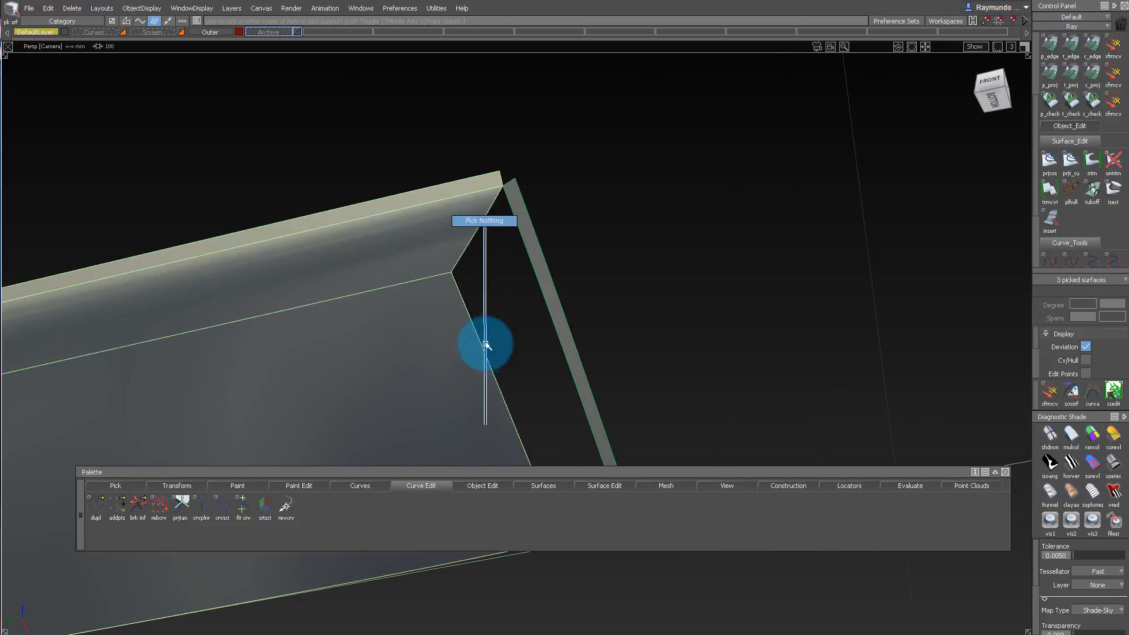
pyautogui.keyDown('ctrl'); pyautogui.keyDown('shift'); pyautogui.moveTo(485, 344); pyautogui.dragTo(484, 236); pyautogui.keyUp('shift'); pyautogui.keyUp('ctrl')
pyautogui.keyDown('alt'); pyautogui.keyDown('shift'); pyautogui.moveTo(500, 195); pyautogui.dragTo(500, 236); pyautogui.keyUp('shift'); pyautogui.keyUp('alt')
pyautogui.keyDown('alt'); pyautogui.keyDown('shift'); pyautogui.moveTo(469, 350); pyautogui.dragTo(484, 284, button='middle'); pyautogui.keyUp('shift'); pyautogui.keyUp('alt')
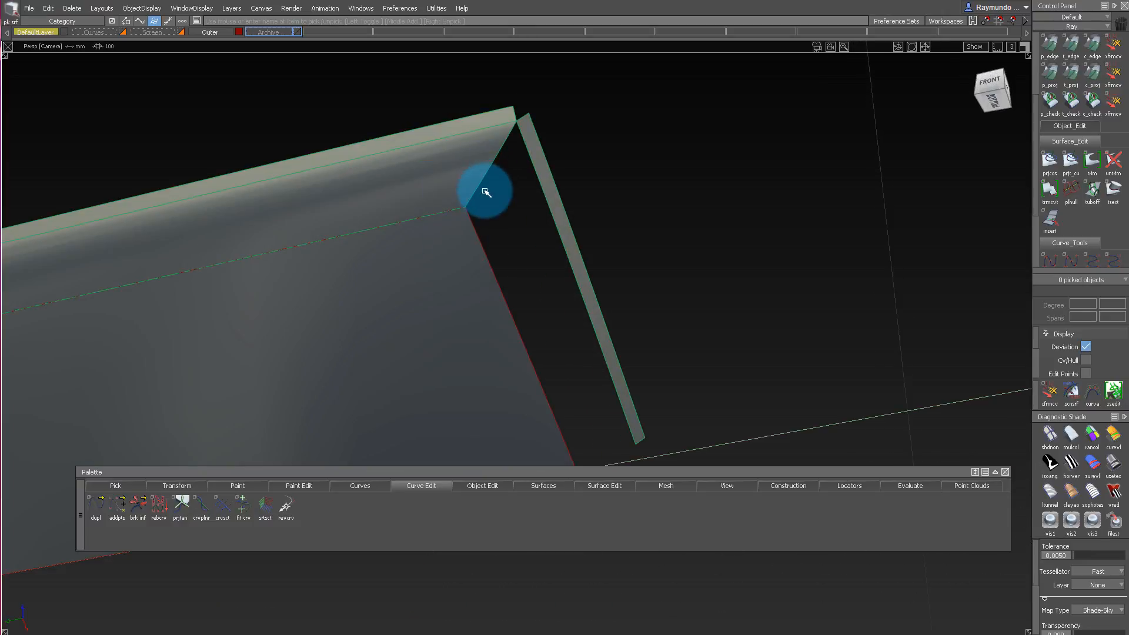
pyautogui.click(489, 258)
pyautogui.keyDown('alt'); pyautogui.keyDown('shift'); pyautogui.moveTo(541, 187); pyautogui.dragTo(546, 172); pyautogui.keyUp('shift'); pyautogui.keyUp('alt')
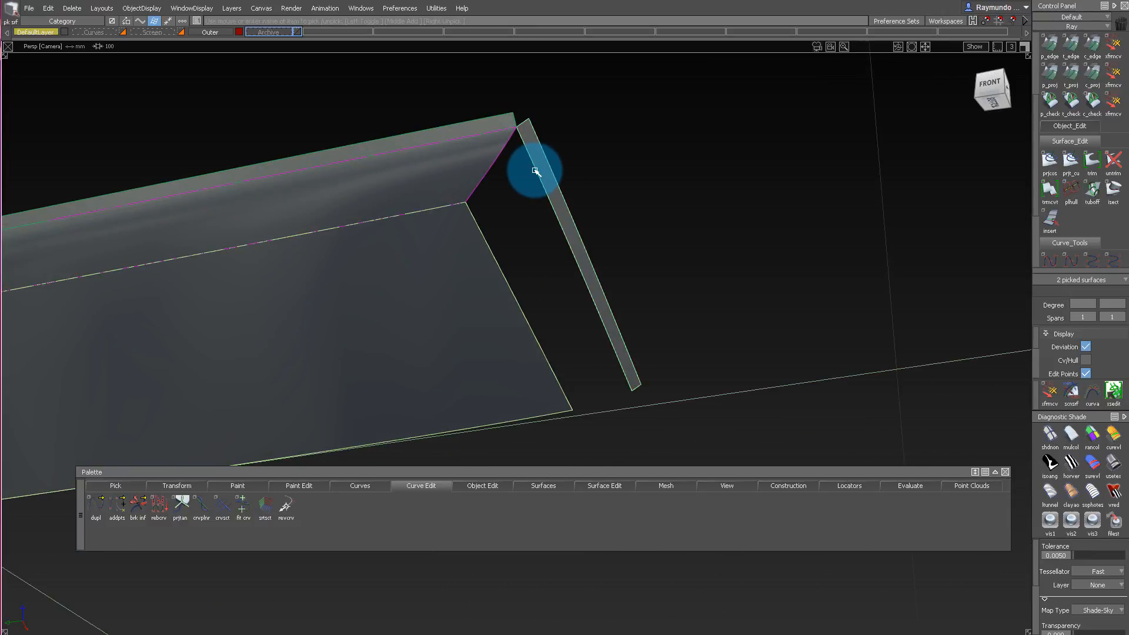
pyautogui.click(504, 487)
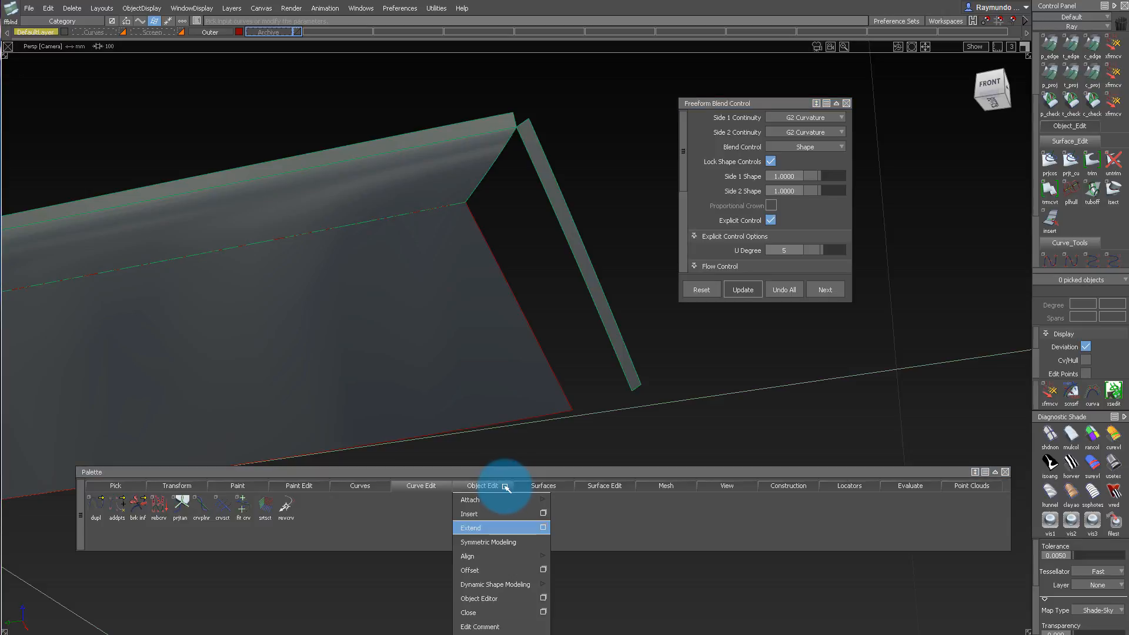
pyautogui.click(536, 490)
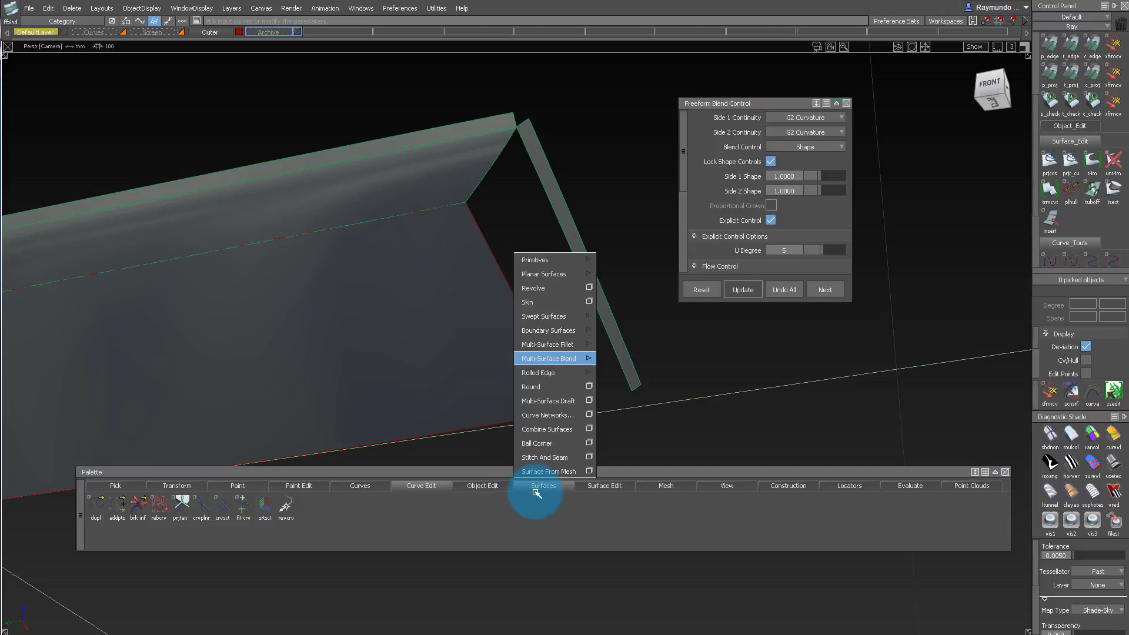
pyautogui.click(572, 359)
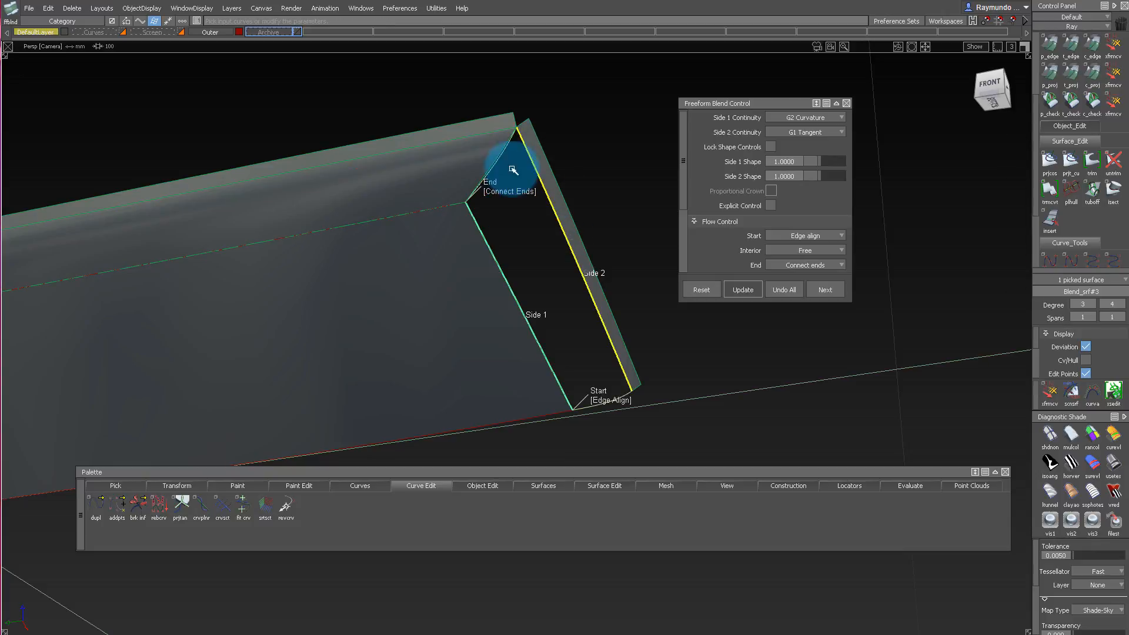
pyautogui.click(489, 194)
pyautogui.keyDown('alt'); pyautogui.keyDown('shift'); pyautogui.moveTo(490, 194); pyautogui.dragTo(367, 256); pyautogui.keyUp('shift'); pyautogui.keyUp('alt')
# Make all hidden geometry visible again, and hide the two tilted flange surfaces around the corner.
pyautogui.click(149, 6)
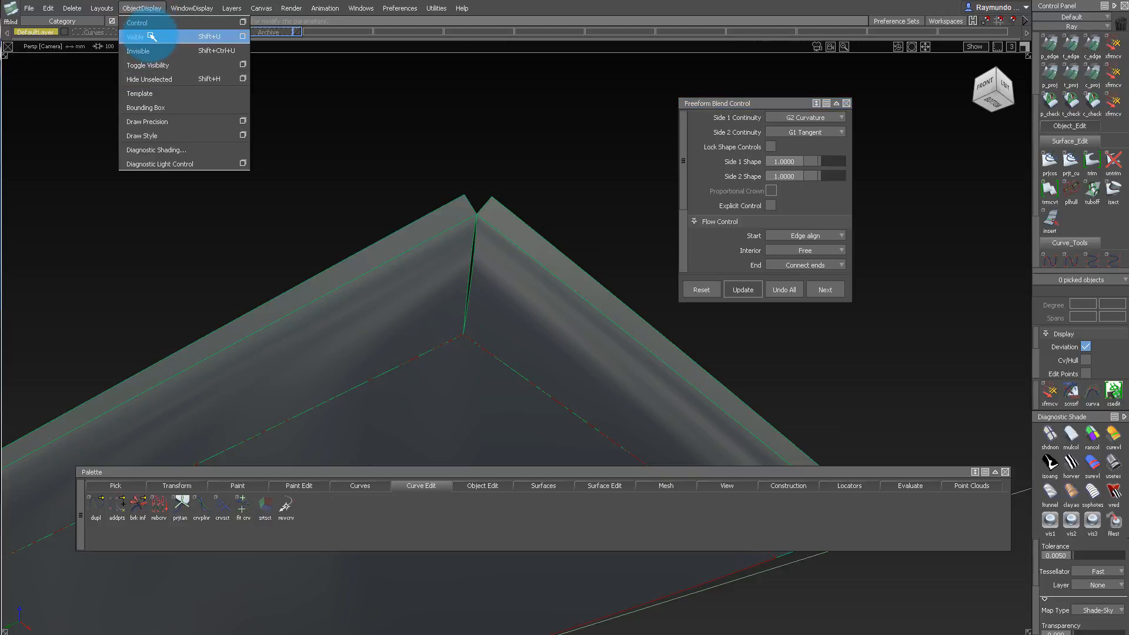
pyautogui.click(151, 36)
pyautogui.keyDown('alt'); pyautogui.keyDown('shift'); pyautogui.moveTo(389, 153); pyautogui.dragTo(527, 225); pyautogui.keyUp('shift'); pyautogui.keyUp('alt')
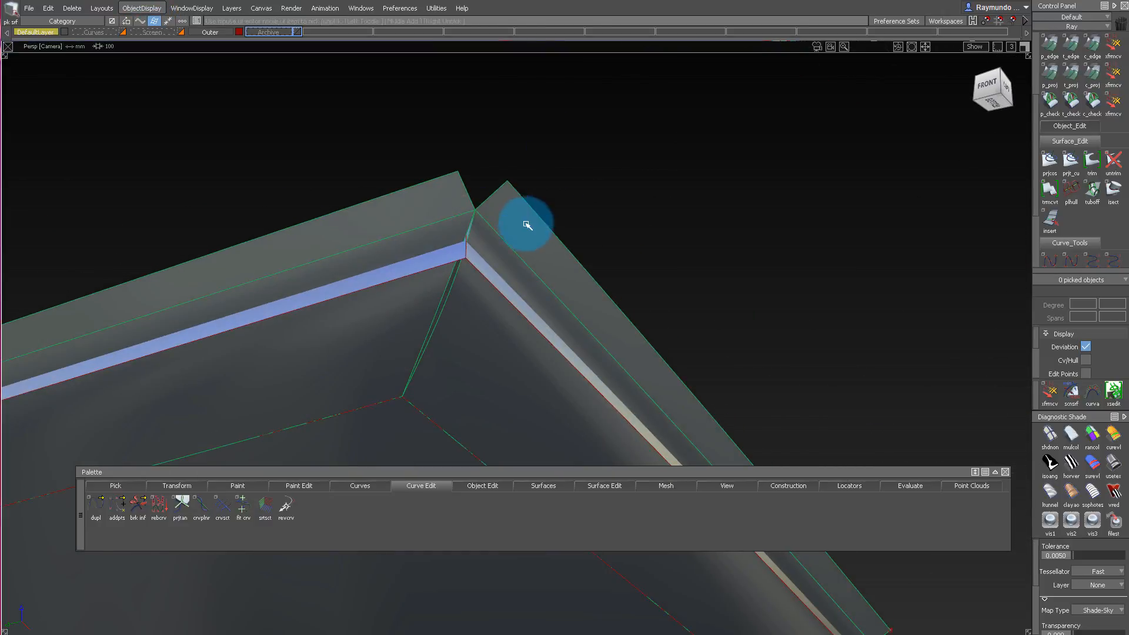
pyautogui.click(140, 8)
pyautogui.click(169, 53)
# Move the two narrow strip surfaces along the phone's edges to the Archive layer.
pyautogui.keyDown('alt'); pyautogui.keyDown('shift'); pyautogui.moveTo(212, 135); pyautogui.dragTo(483, 256); pyautogui.keyUp('shift'); pyautogui.keyUp('alt')
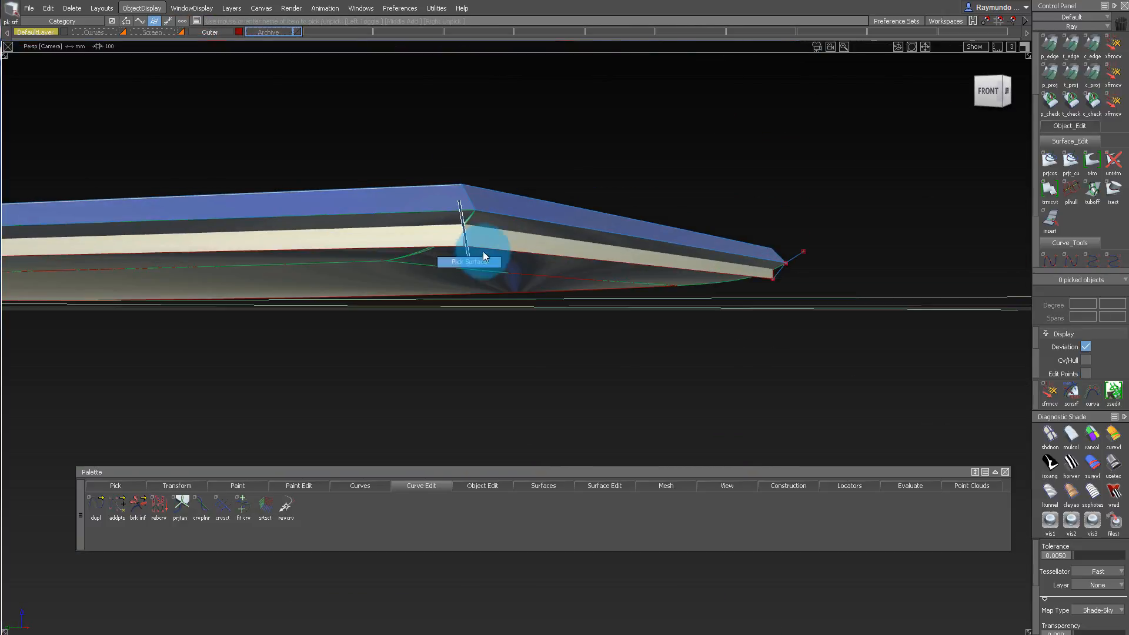
pyautogui.click(263, 43)
pyautogui.keyDown('alt'); pyautogui.keyDown('shift'); pyautogui.moveTo(472, 255); pyautogui.dragTo(411, 239); pyautogui.keyUp('shift'); pyautogui.keyUp('alt')
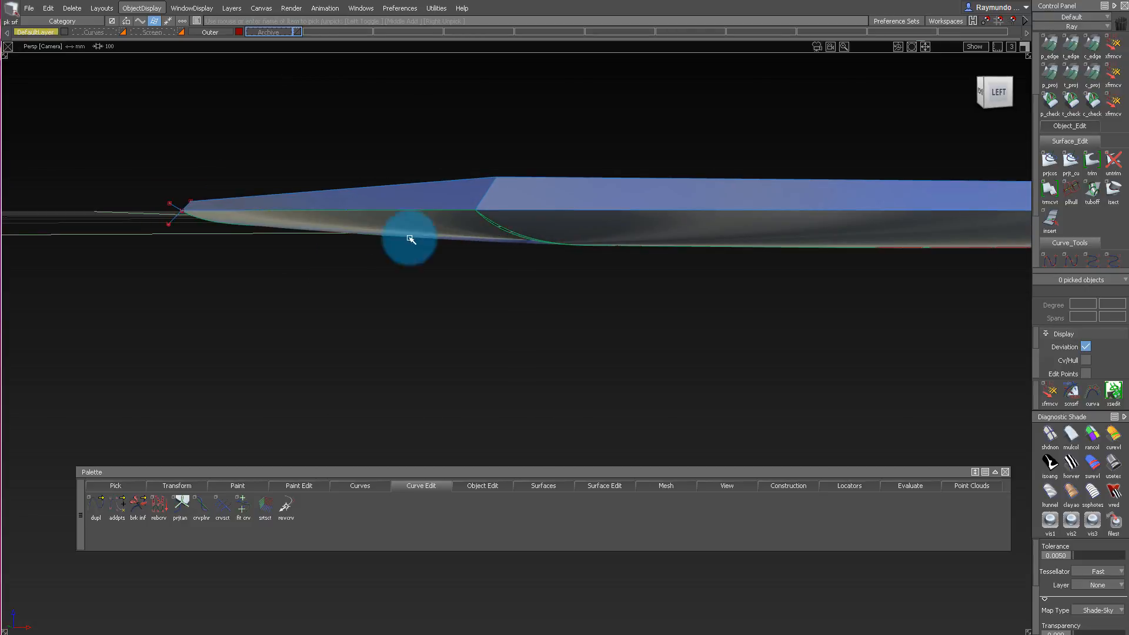
# Save the model to the Cell_Phone folder using Save As.
pyautogui.click(27, 7)
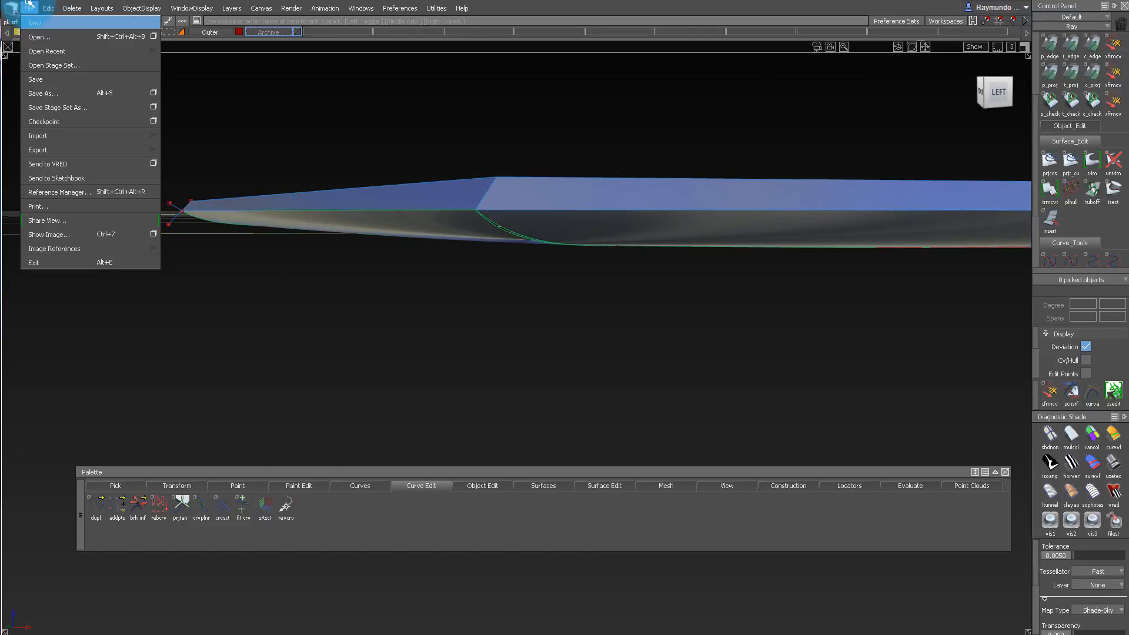
pyautogui.click(61, 93)
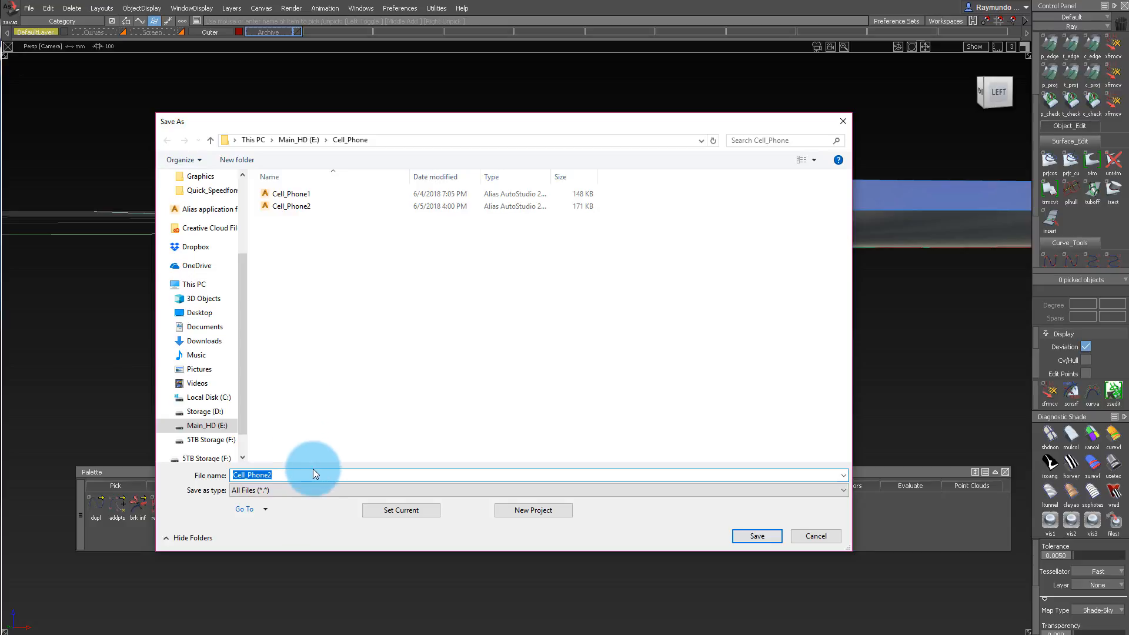
pyautogui.press('Return')
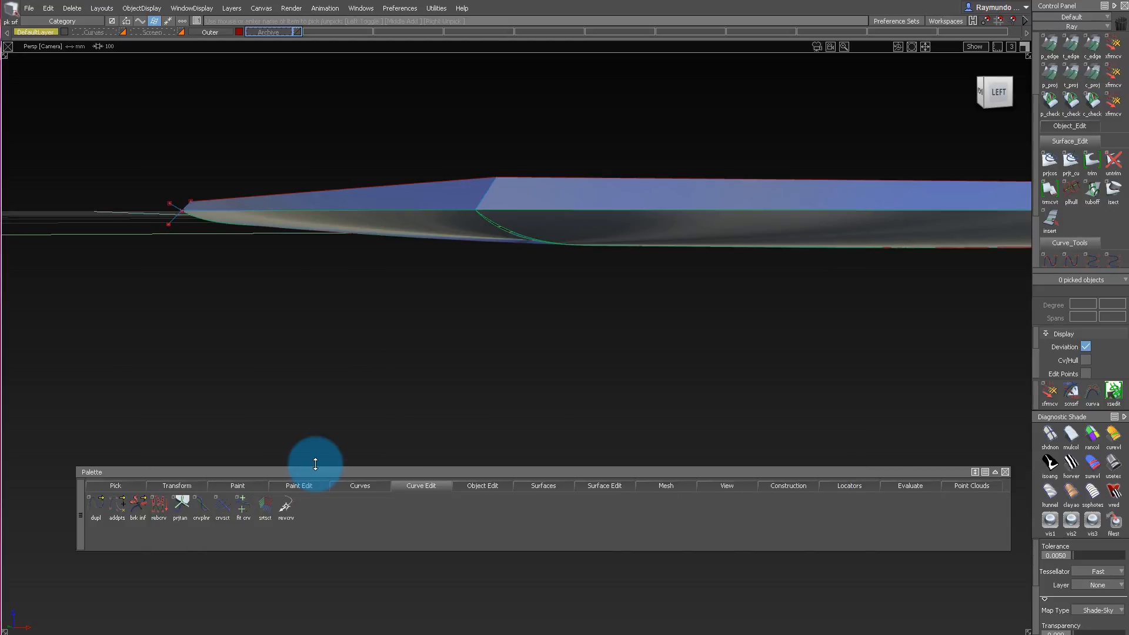
# Build a Chord surface fillet with G2 Curvature and chordal length 1.0 between the long side's sloped wall and its underside blend.
pyautogui.keyDown('alt'); pyautogui.keyDown('shift'); pyautogui.moveTo(438, 217); pyautogui.dragTo(496, 266); pyautogui.keyUp('shift'); pyautogui.keyUp('alt')
pyautogui.keyDown('ctrl'); pyautogui.keyDown('shift'); pyautogui.moveTo(496, 266); pyautogui.dragTo(496, 174); pyautogui.keyUp('shift'); pyautogui.keyUp('ctrl')
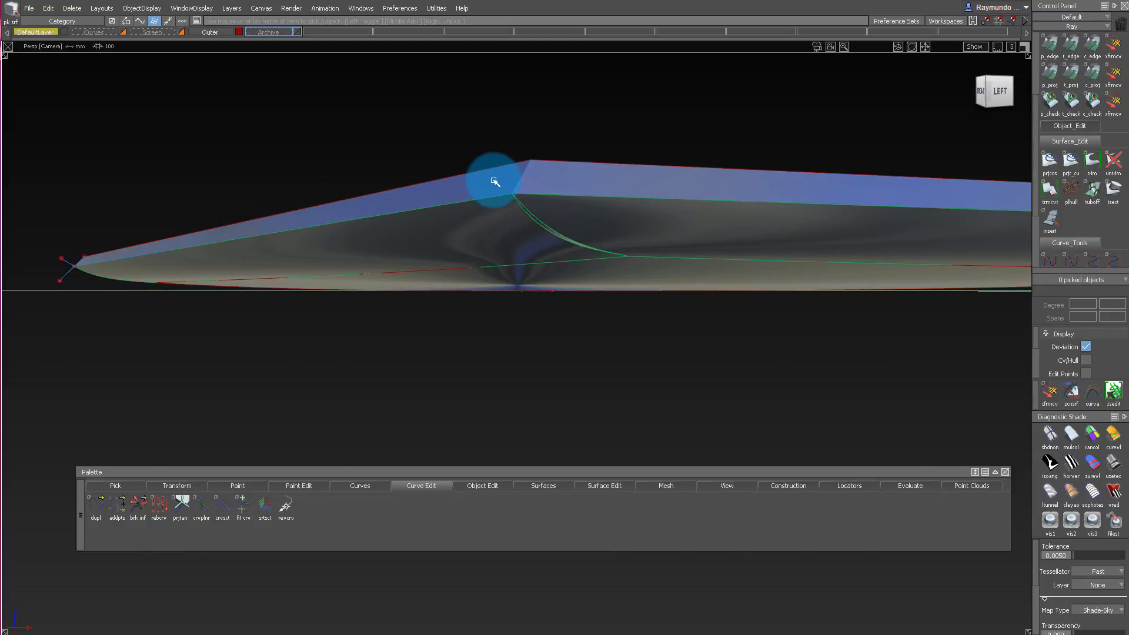
pyautogui.hotkey('ctrl', 'f')
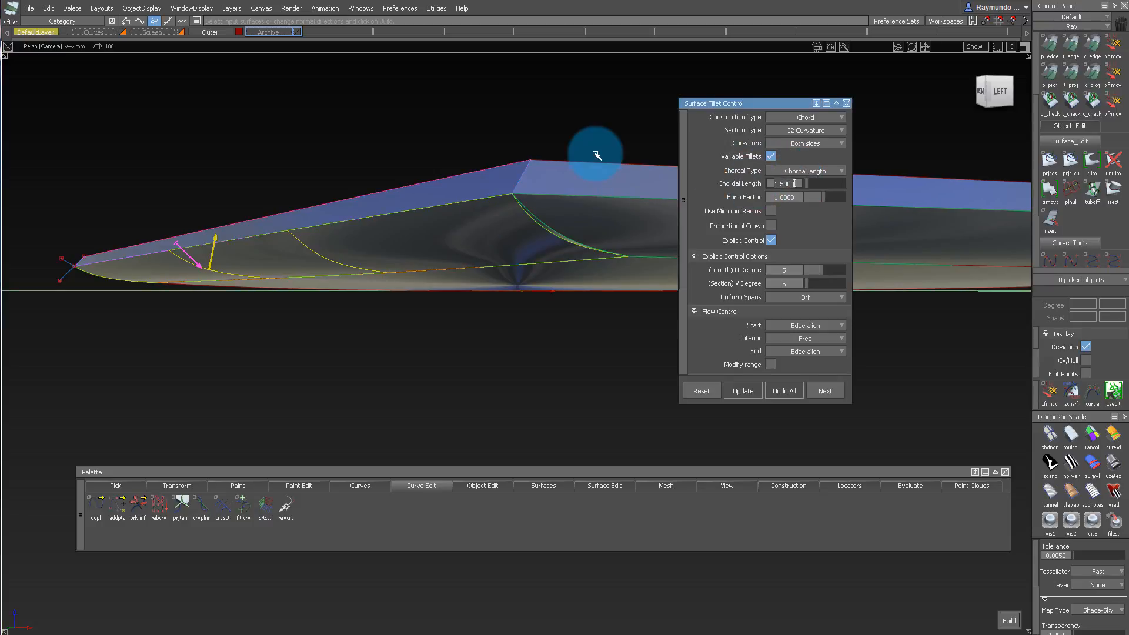
pyautogui.moveTo(597, 156)
pyautogui.keyDown('alt'); pyautogui.keyDown('shift'); pyautogui.mouseDown()
pyautogui.moveTo(433, 152)
pyautogui.moveTo(461, 176)
pyautogui.moveTo(356, 173)
pyautogui.moveTo(312, 189)
pyautogui.moveTo(375, 151)
pyautogui.mouseUp(); pyautogui.keyUp('shift'); pyautogui.keyUp('alt')
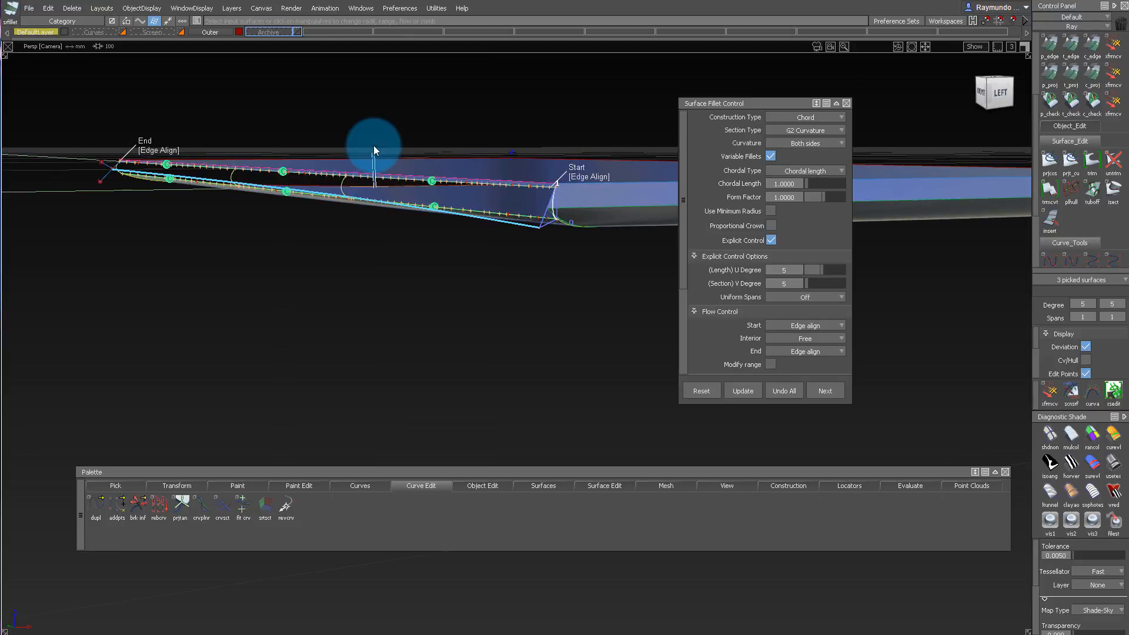
pyautogui.keyDown('alt'); pyautogui.keyDown('shift'); pyautogui.moveTo(553, 227); pyautogui.dragTo(525, 169); pyautogui.keyUp('shift'); pyautogui.keyUp('alt')
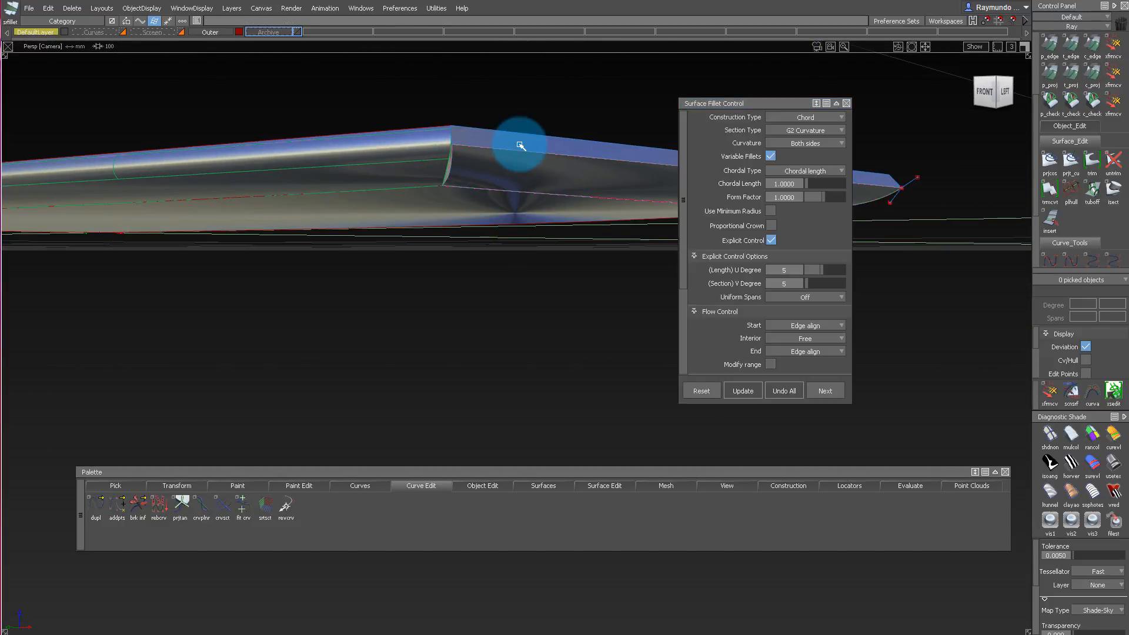
# Build the matching surface fillet between the short side's sloped wall and its underside blend.
pyautogui.click(577, 223)
pyautogui.click(1095, 174)
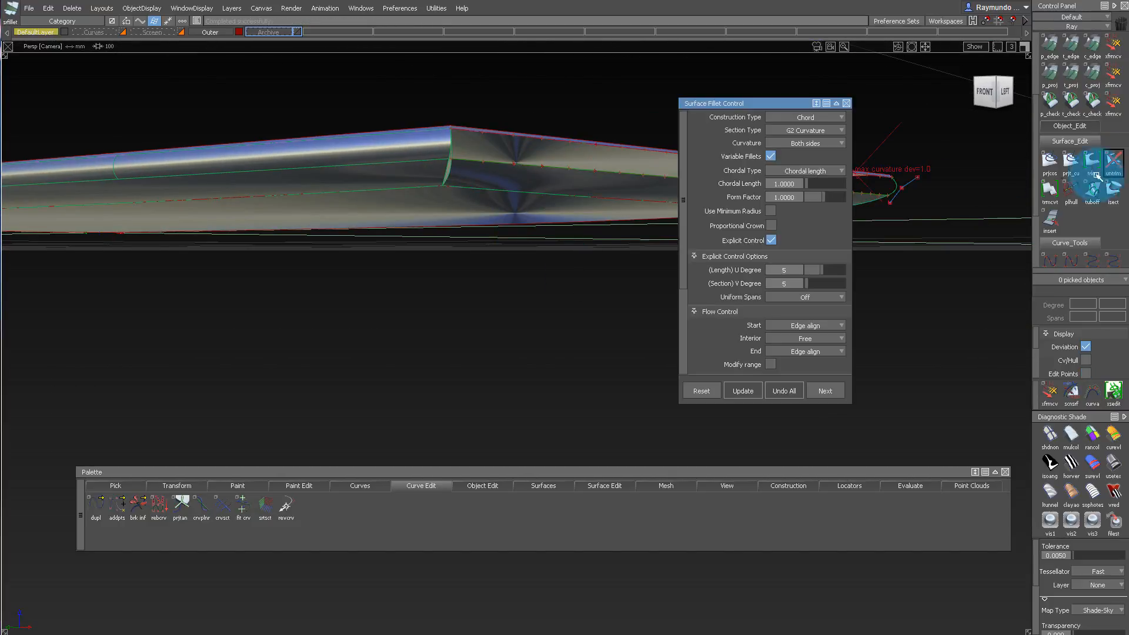
pyautogui.keyDown('alt'); pyautogui.keyDown('shift'); pyautogui.moveTo(405, 96); pyautogui.dragTo(459, 236); pyautogui.keyUp('shift'); pyautogui.keyUp('alt')
# Examine the CVs and hulls of the two new edge fillets and the adjoining blend where they meet at the phone's corner.
pyautogui.keyDown('ctrl'); pyautogui.keyDown('shift'); pyautogui.moveTo(459, 237); pyautogui.dragTo(388, 243); pyautogui.keyUp('shift'); pyautogui.keyUp('ctrl')
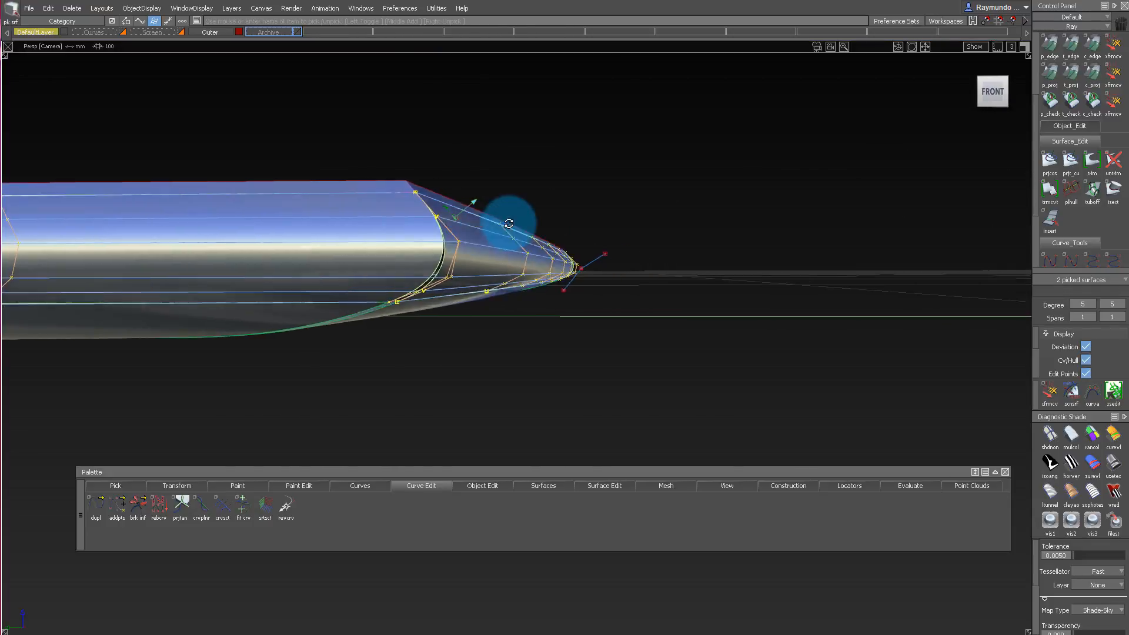
pyautogui.keyDown('alt'); pyautogui.keyDown('shift'); pyautogui.moveTo(509, 224); pyautogui.dragTo(398, 244); pyautogui.keyUp('shift'); pyautogui.keyUp('alt')
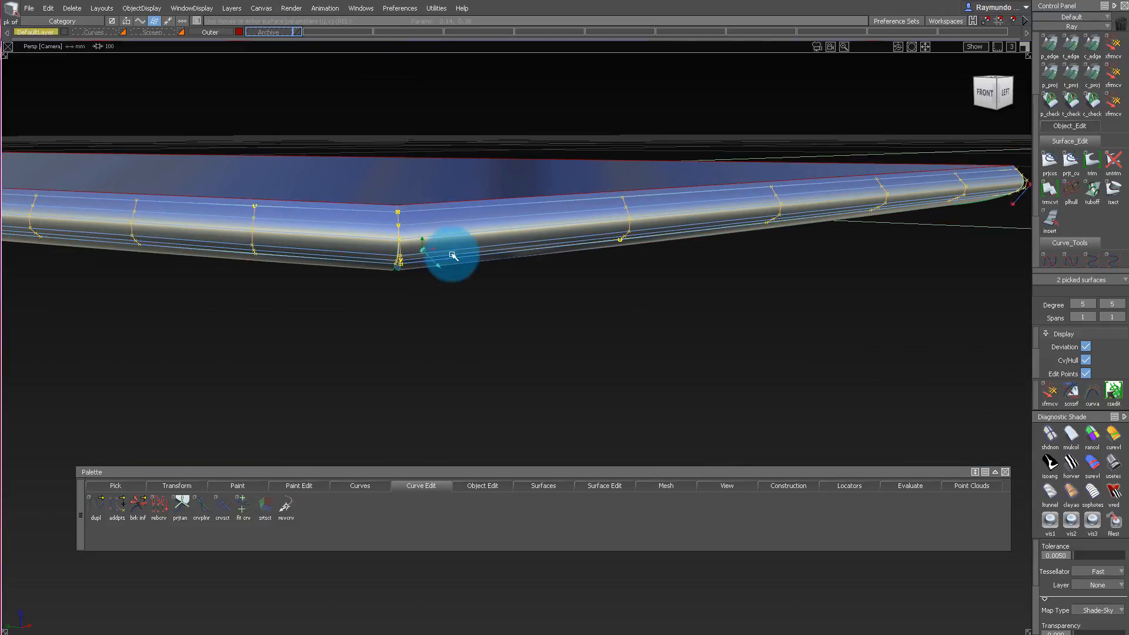
pyautogui.keyDown('alt'); pyautogui.keyDown('shift'); pyautogui.moveTo(584, 229); pyautogui.dragTo(584, 203); pyautogui.keyUp('shift'); pyautogui.keyUp('alt')
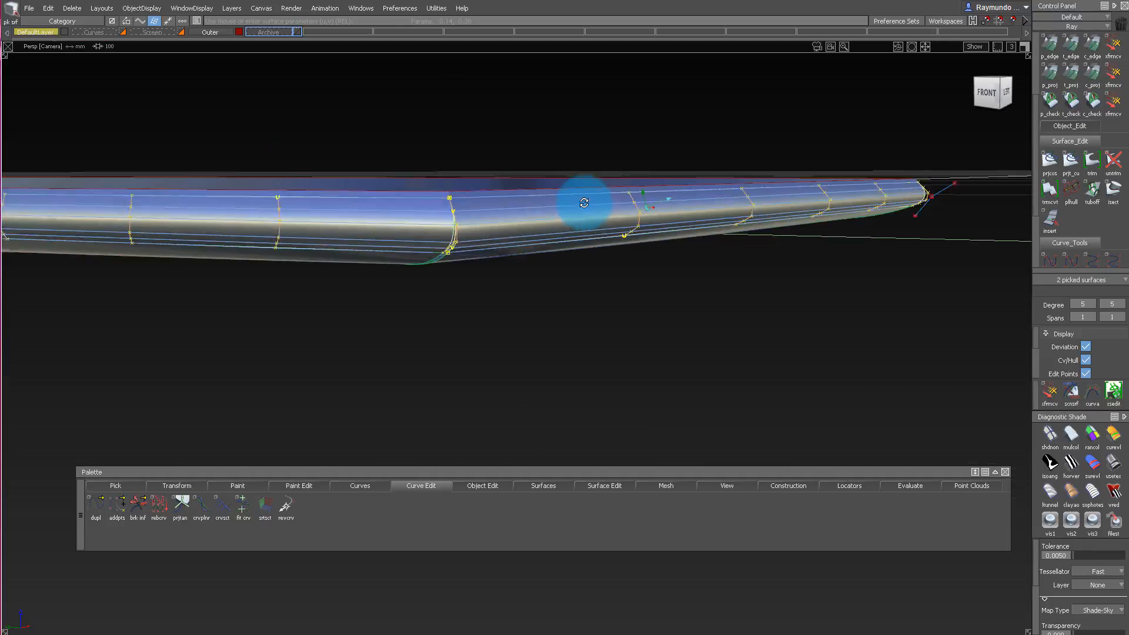
pyautogui.keyDown('alt'); pyautogui.keyDown('shift'); pyautogui.moveTo(650, 212); pyautogui.dragTo(687, 208); pyautogui.keyUp('shift'); pyautogui.keyUp('alt')
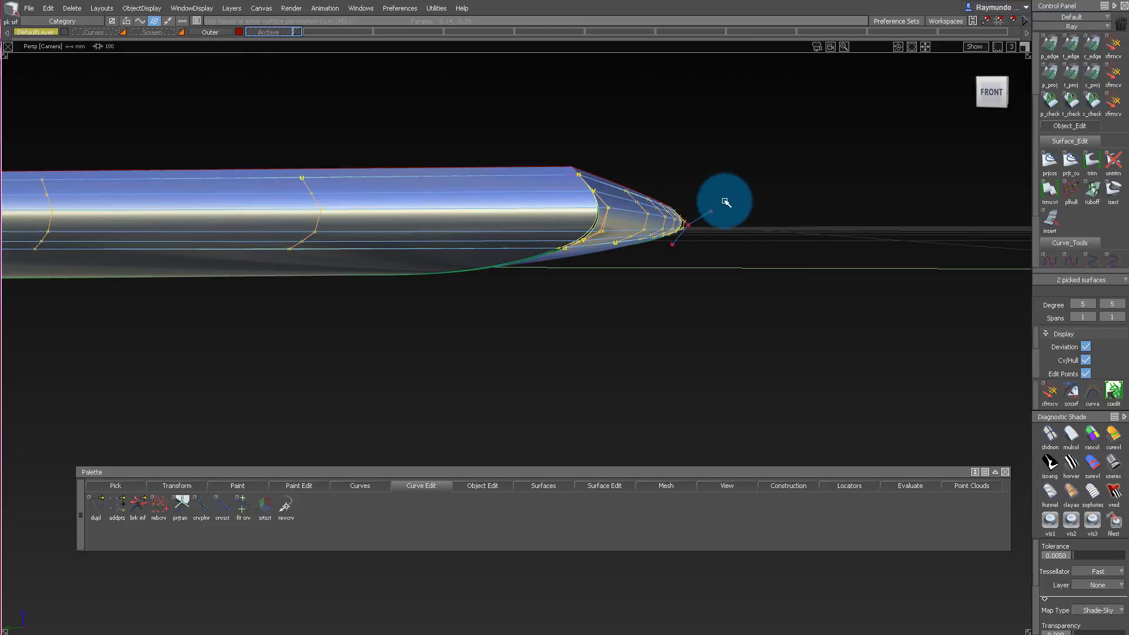
pyautogui.keyDown('alt'); pyautogui.keyDown('shift'); pyautogui.moveTo(675, 222); pyautogui.dragTo(716, 181); pyautogui.keyUp('shift'); pyautogui.keyUp('alt')
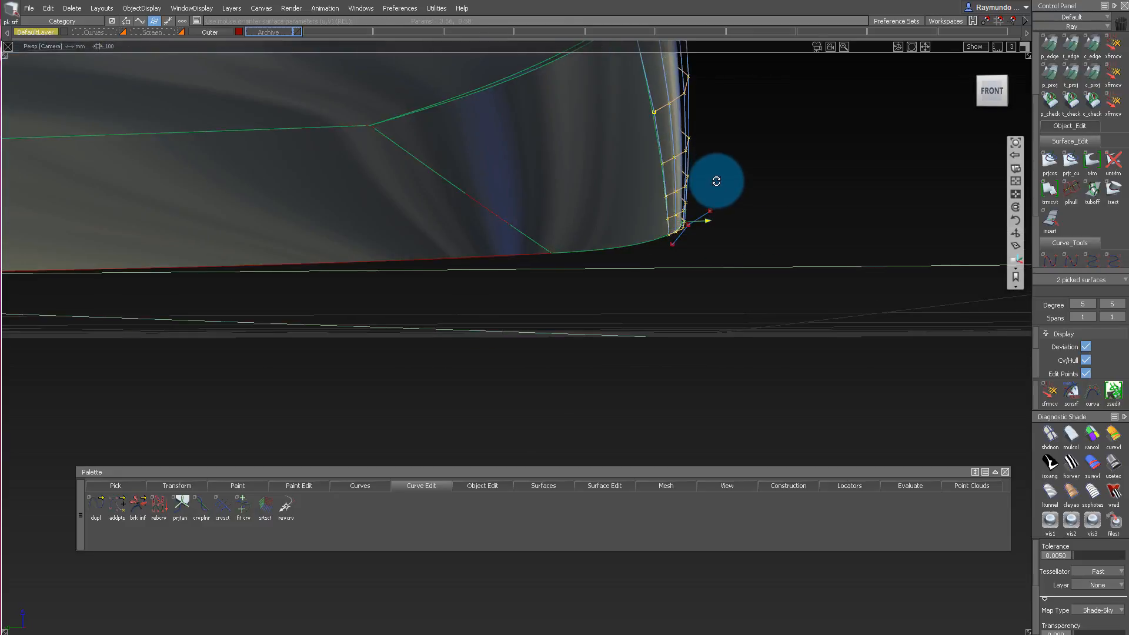
pyautogui.keyDown('alt'); pyautogui.keyDown('shift'); pyautogui.moveTo(500, 173); pyautogui.dragTo(607, 206); pyautogui.keyUp('shift'); pyautogui.keyUp('alt')
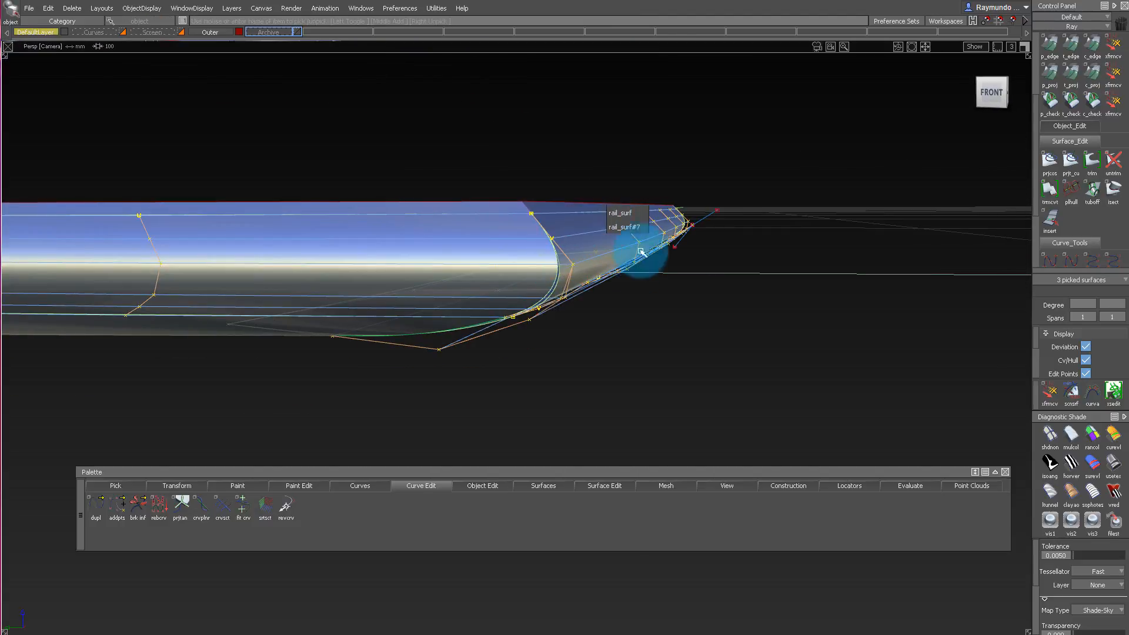
pyautogui.keyDown('alt'); pyautogui.keyDown('shift'); pyautogui.moveTo(641, 252); pyautogui.dragTo(481, 210); pyautogui.keyUp('shift'); pyautogui.keyUp('alt')
pyautogui.keyDown('alt'); pyautogui.keyDown('shift'); pyautogui.moveTo(565, 116); pyautogui.dragTo(544, 158); pyautogui.keyUp('shift'); pyautogui.keyUp('alt')
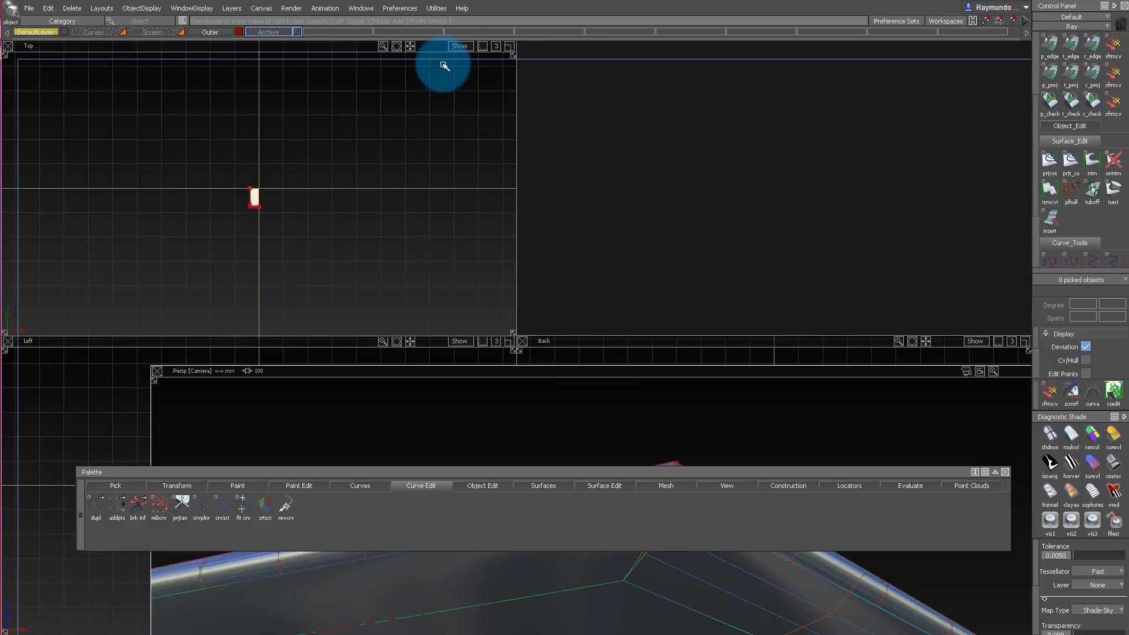
# Inspect the Shade-Sky reflections across the phone's underside and along the seam where the two edge blends meet at the corner.
pyautogui.moveTo(431, 46); pyautogui.dragTo(431, 45)
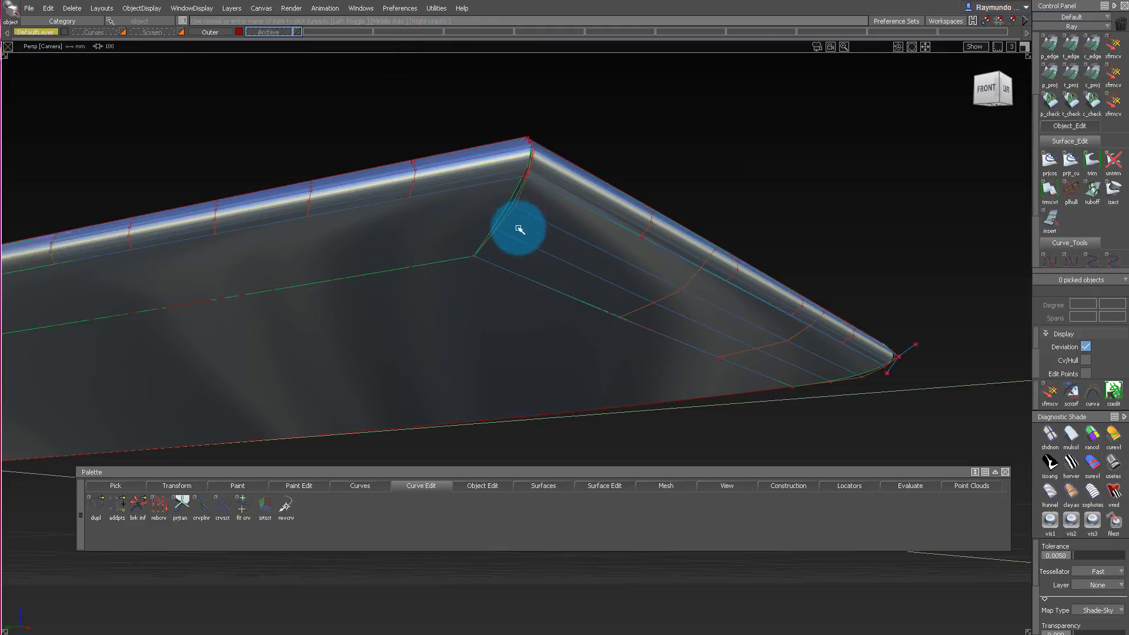
pyautogui.keyDown('alt'); pyautogui.keyDown('shift'); pyautogui.moveTo(519, 228); pyautogui.dragTo(494, 128); pyautogui.keyUp('shift'); pyautogui.keyUp('alt')
pyautogui.keyDown('ctrl'); pyautogui.keyDown('shift'); pyautogui.moveTo(495, 126); pyautogui.dragTo(448, 226); pyautogui.keyUp('shift'); pyautogui.keyUp('ctrl')
pyautogui.keyDown('ctrl'); pyautogui.keyDown('shift'); pyautogui.moveTo(546, 138); pyautogui.dragTo(546, 390); pyautogui.keyUp('shift'); pyautogui.keyUp('ctrl')
pyautogui.keyDown('alt'); pyautogui.keyDown('shift'); pyautogui.moveTo(583, 193); pyautogui.dragTo(565, 1); pyautogui.keyUp('shift'); pyautogui.keyUp('alt')
pyautogui.keyDown('alt'); pyautogui.keyDown('shift'); pyautogui.moveTo(565, 1); pyautogui.dragTo(545, 229, button='right'); pyautogui.keyUp('shift'); pyautogui.keyUp('alt')
pyautogui.keyDown('alt'); pyautogui.keyDown('shift'); pyautogui.moveTo(545, 229); pyautogui.dragTo(543, 135, button='middle'); pyautogui.keyUp('shift'); pyautogui.keyUp('alt')
pyautogui.keyDown('alt'); pyautogui.keyDown('shift'); pyautogui.moveTo(543, 135); pyautogui.dragTo(546, 266, button='right'); pyautogui.keyUp('shift'); pyautogui.keyUp('alt')
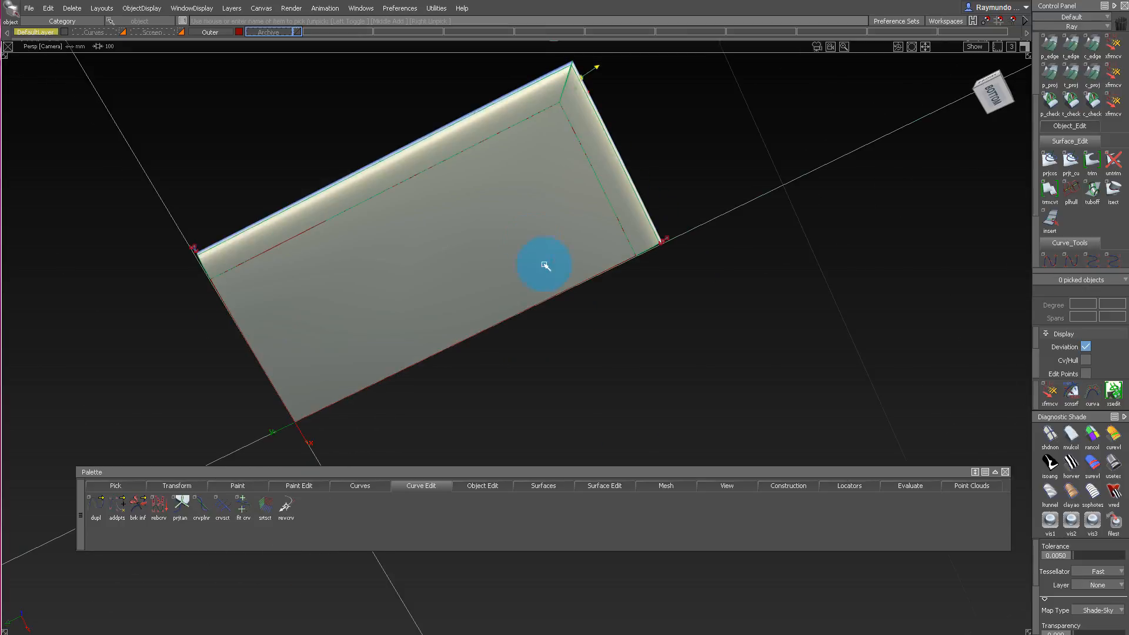
pyautogui.keyDown('alt'); pyautogui.keyDown('shift'); pyautogui.moveTo(699, 492); pyautogui.dragTo(618, 1); pyautogui.keyUp('shift'); pyautogui.keyUp('alt')
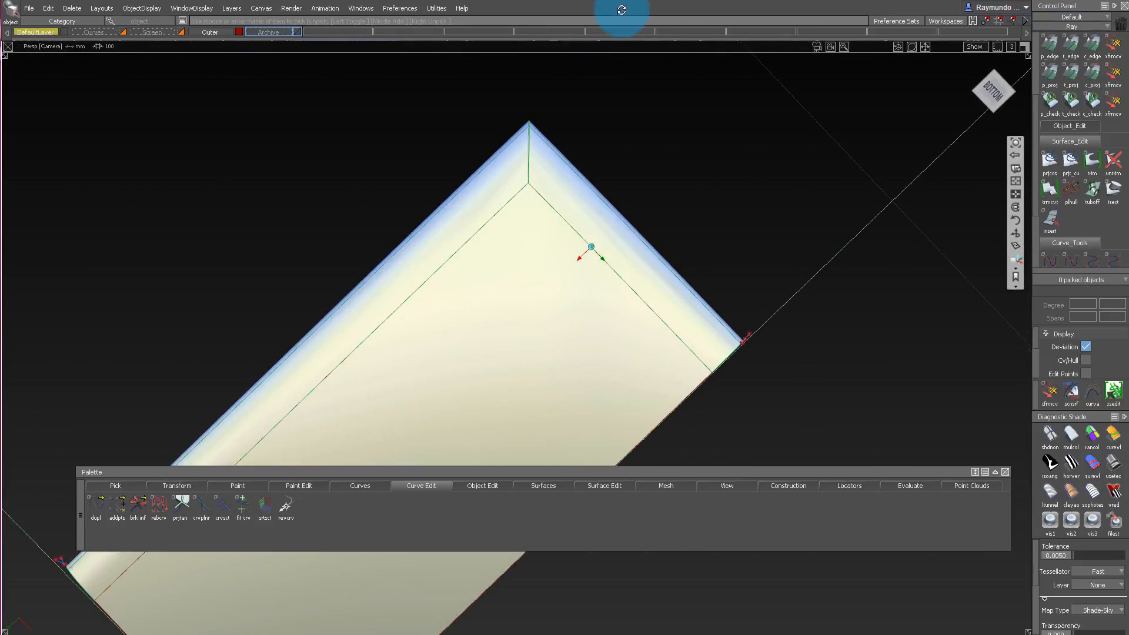
pyautogui.moveTo(553, 144)
pyautogui.keyDown('alt'); pyautogui.keyDown('shift'); pyautogui.mouseDown()
pyautogui.moveTo(592, 157)
pyautogui.moveTo(580, 119)
pyautogui.moveTo(596, 192)
pyautogui.moveTo(506, 133)
pyautogui.moveTo(542, 197)
pyautogui.moveTo(549, 520)
pyautogui.moveTo(547, 94)
pyautogui.moveTo(553, 166)
pyautogui.moveTo(623, 432)
pyautogui.mouseUp(); pyautogui.keyUp('shift'); pyautogui.keyUp('alt')
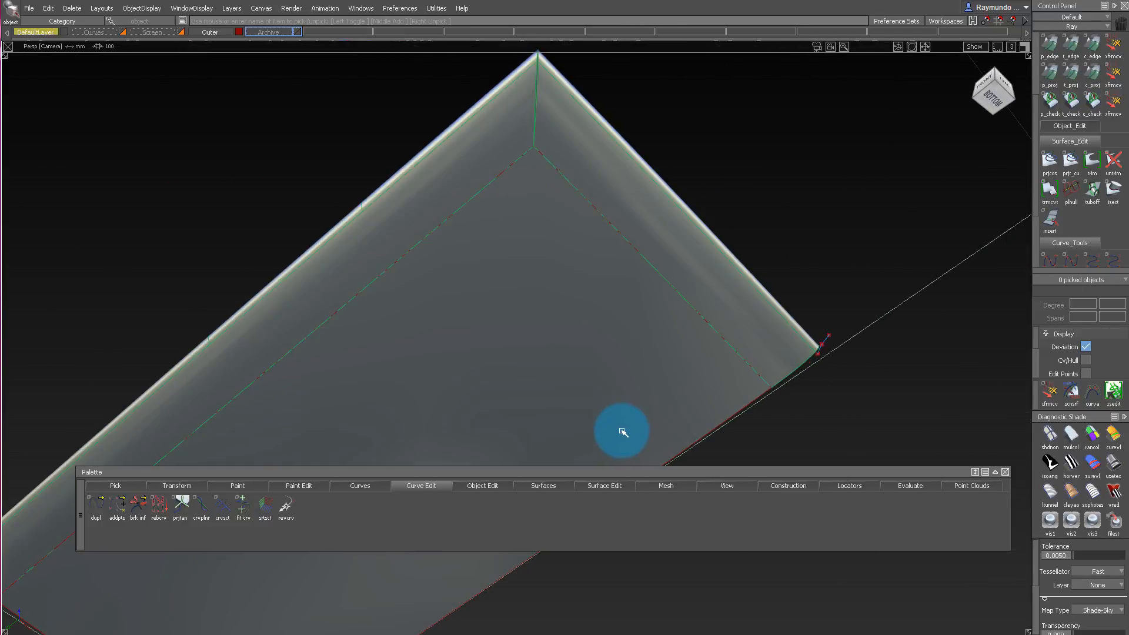
# Apply curvature evaluation shading and examine the maximum curvature across the edge fillets, underside blends and corner seam.
pyautogui.click(1118, 443)
pyautogui.moveTo(938, 267)
pyautogui.keyDown('alt'); pyautogui.keyDown('shift'); pyautogui.mouseDown()
pyautogui.moveTo(612, 157)
pyautogui.moveTo(578, 71)
pyautogui.moveTo(597, 171)
pyautogui.moveTo(535, 243)
pyautogui.mouseUp(); pyautogui.keyUp('shift'); pyautogui.keyUp('alt')
pyautogui.keyDown('alt'); pyautogui.keyDown('shift'); pyautogui.moveTo(511, 166); pyautogui.dragTo(588, 170, button='right'); pyautogui.keyUp('shift'); pyautogui.keyUp('alt')
pyautogui.keyDown('alt'); pyautogui.keyDown('shift'); pyautogui.moveTo(588, 171); pyautogui.dragTo(635, 117); pyautogui.keyUp('shift'); pyautogui.keyUp('alt')
pyautogui.moveTo(635, 118)
pyautogui.keyDown('alt'); pyautogui.keyDown('shift'); pyautogui.mouseDown(button='right')
pyautogui.moveTo(611, 219)
pyautogui.moveTo(650, 116)
pyautogui.mouseUp(button='right'); pyautogui.keyUp('shift'); pyautogui.keyUp('alt')
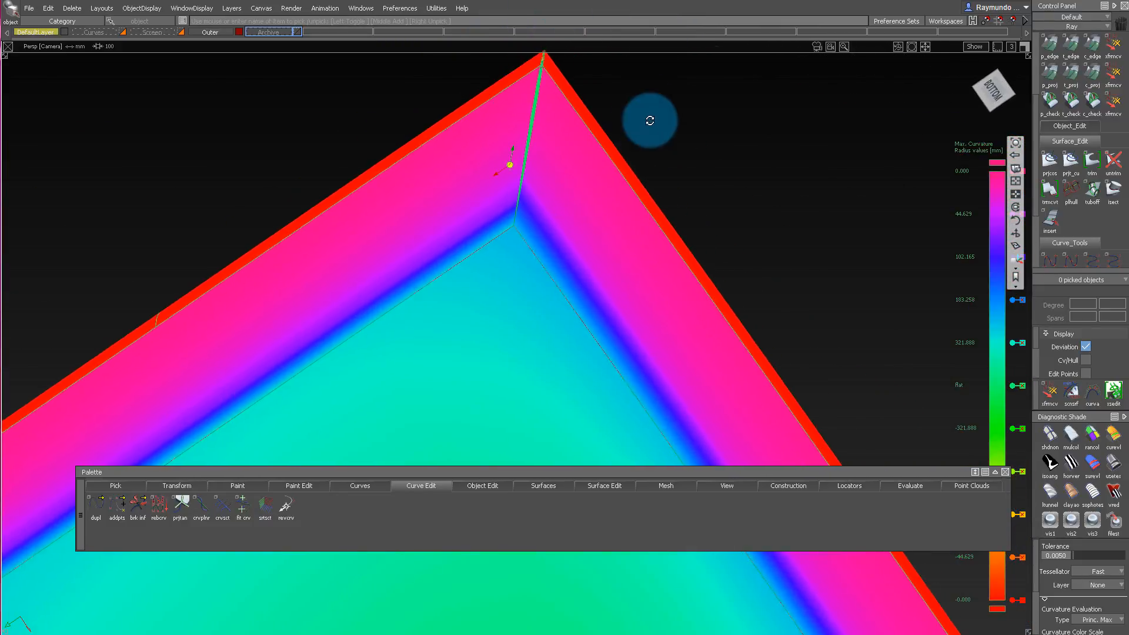
pyautogui.keyDown('alt'); pyautogui.keyDown('shift'); pyautogui.moveTo(651, 116); pyautogui.dragTo(567, 120); pyautogui.keyUp('shift'); pyautogui.keyUp('alt')
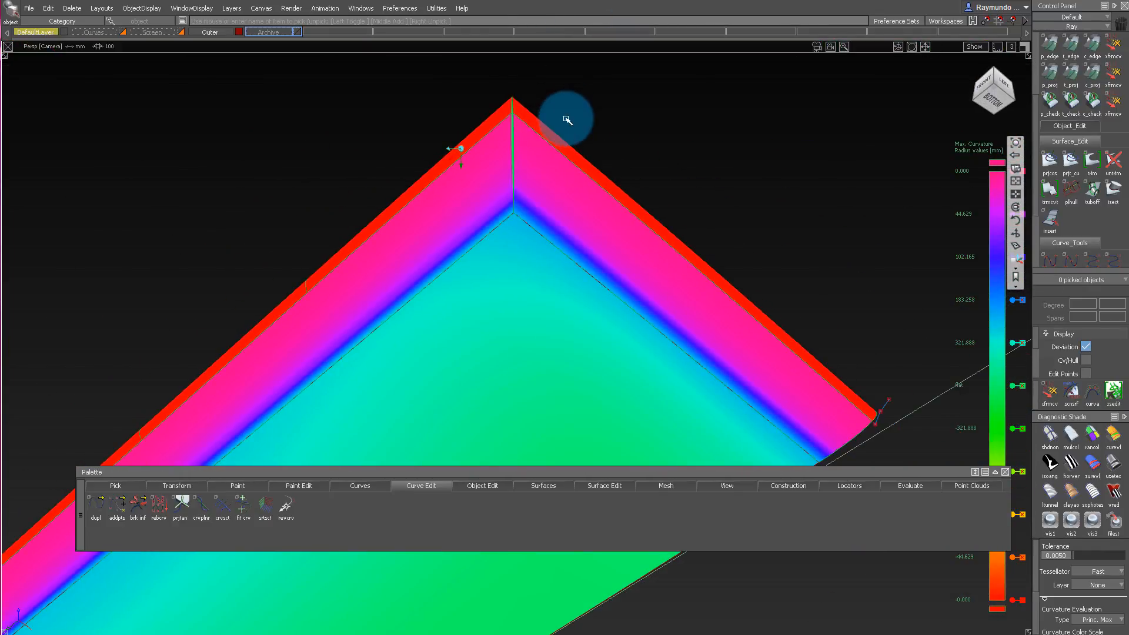
pyautogui.keyDown('alt'); pyautogui.keyDown('shift'); pyautogui.moveTo(567, 177); pyautogui.dragTo(573, 92); pyautogui.keyUp('shift'); pyautogui.keyUp('alt')
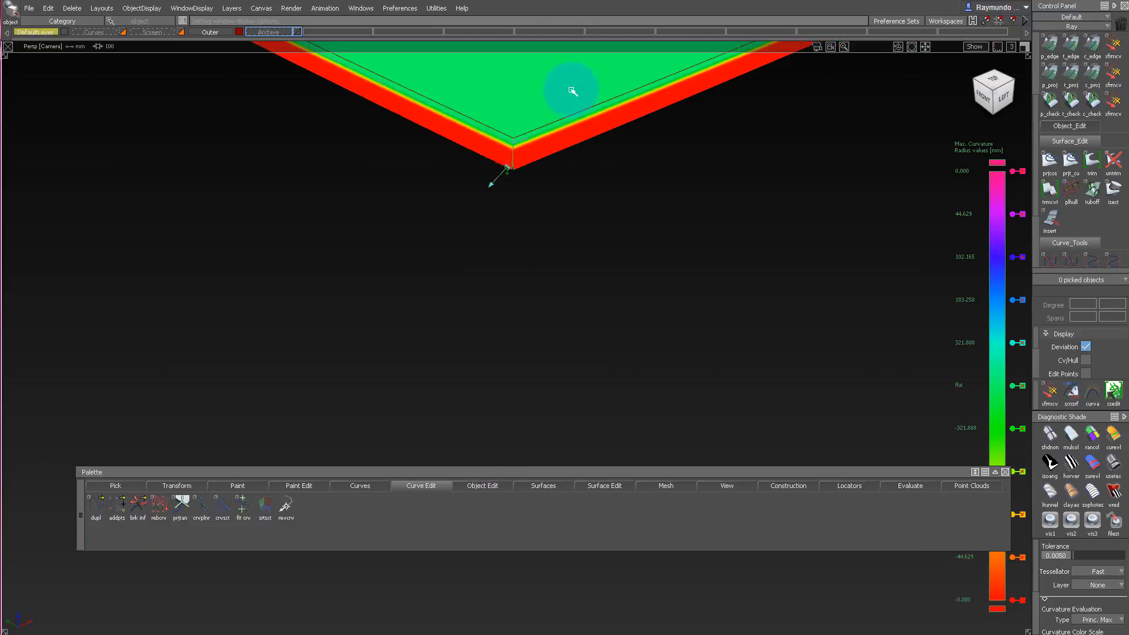
pyautogui.keyDown('alt'); pyautogui.keyDown('shift'); pyautogui.moveTo(552, 242); pyautogui.dragTo(532, 213); pyautogui.keyUp('shift'); pyautogui.keyUp('alt')
pyautogui.keyDown('alt'); pyautogui.keyDown('shift'); pyautogui.moveTo(533, 294); pyautogui.dragTo(535, 215, button='middle'); pyautogui.keyUp('shift'); pyautogui.keyUp('alt')
pyautogui.keyDown('alt'); pyautogui.keyDown('shift'); pyautogui.moveTo(535, 214); pyautogui.dragTo(560, 193, button='right'); pyautogui.keyUp('shift'); pyautogui.keyUp('alt')
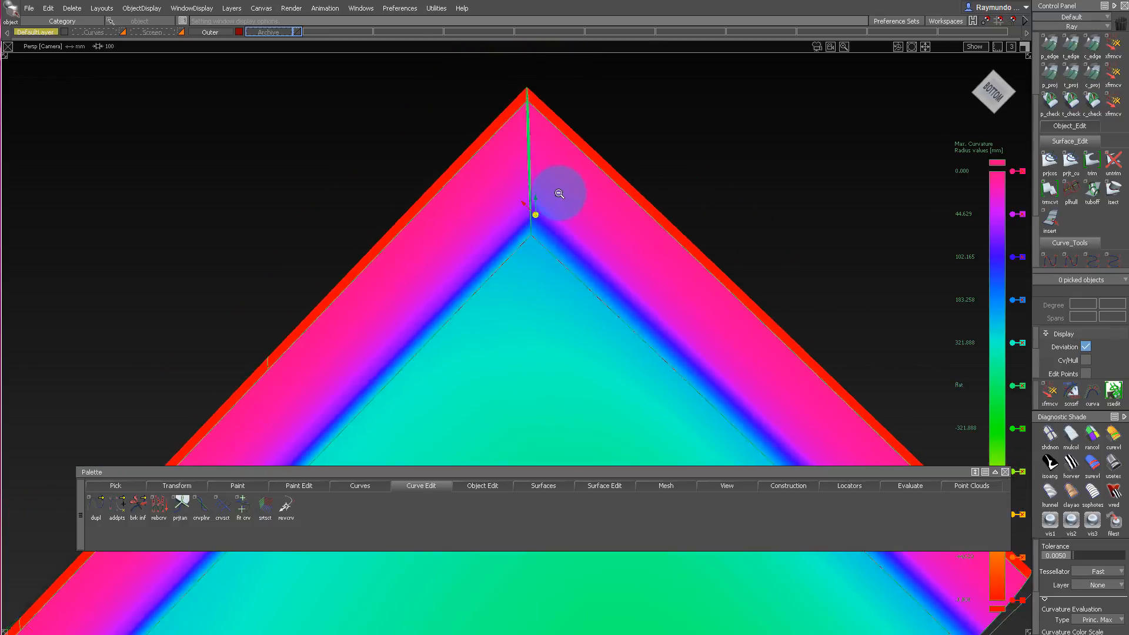
pyautogui.keyDown('alt'); pyautogui.keyDown('shift'); pyautogui.moveTo(527, 229); pyautogui.dragTo(530, 267, button='right'); pyautogui.keyUp('shift'); pyautogui.keyUp('alt')
pyautogui.keyDown('alt'); pyautogui.keyDown('shift'); pyautogui.moveTo(559, 151); pyautogui.dragTo(542, 182, button='right'); pyautogui.keyUp('shift'); pyautogui.keyUp('alt')
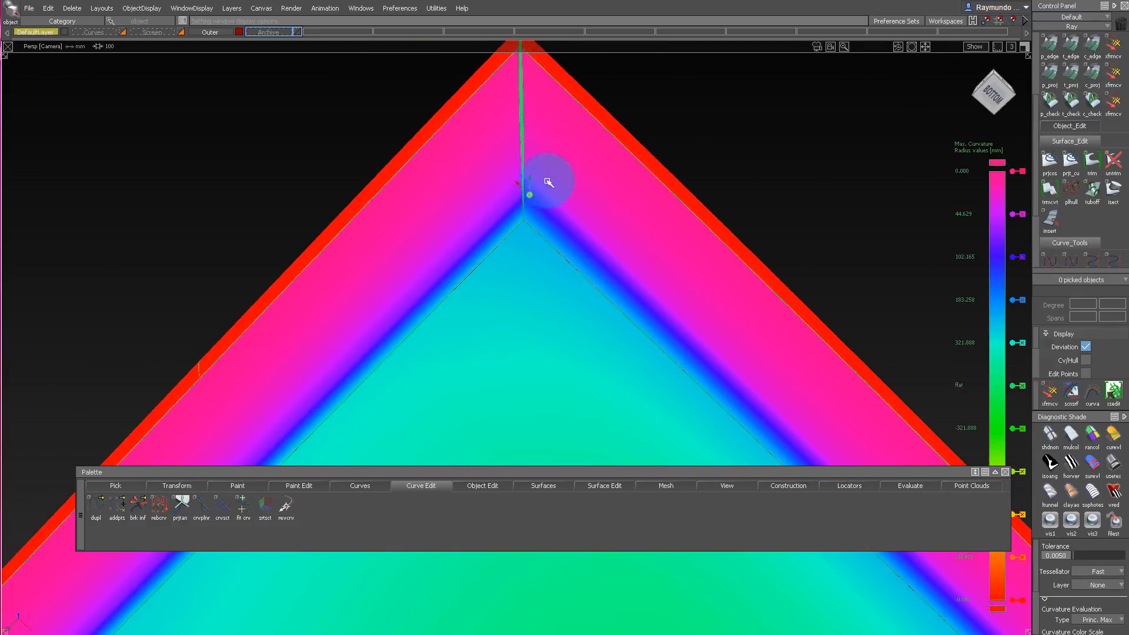
pyautogui.keyDown('alt'); pyautogui.keyDown('shift'); pyautogui.moveTo(542, 182); pyautogui.dragTo(585, 159); pyautogui.keyUp('shift'); pyautogui.keyUp('alt')
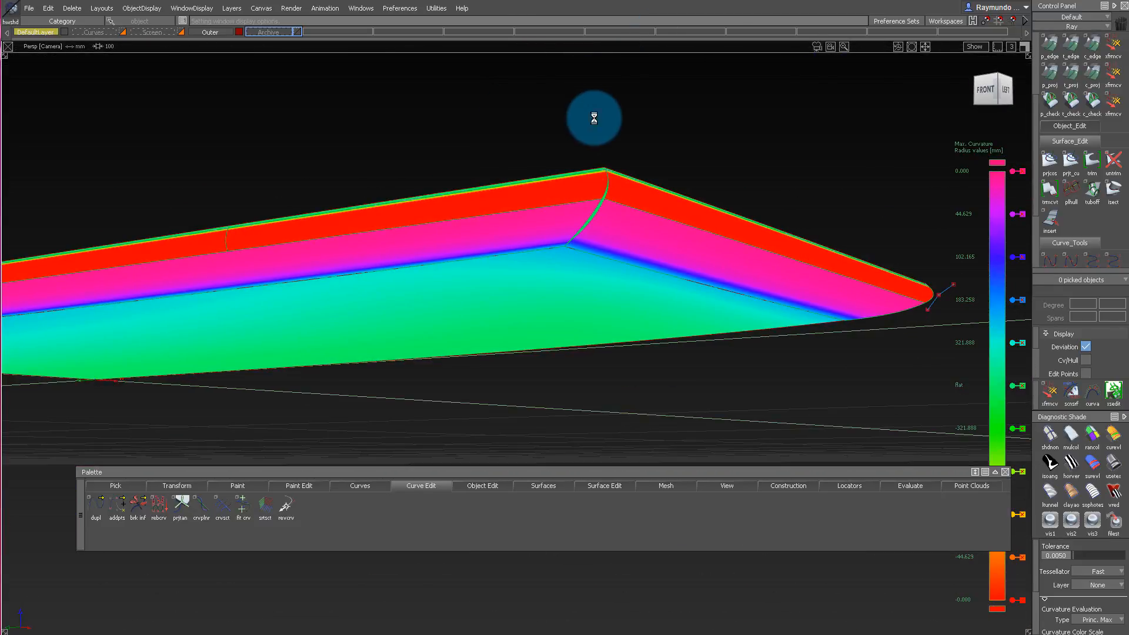
# Inspect the underside, edge fillets and corner seam in plain shaded display without diagnostic shading.
pyautogui.moveTo(594, 117)
pyautogui.keyDown('alt'); pyautogui.keyDown('shift'); pyautogui.mouseDown()
pyautogui.moveTo(598, 196)
pyautogui.moveTo(637, 98)
pyautogui.moveTo(829, 161)
pyautogui.moveTo(528, 203)
pyautogui.mouseUp(); pyautogui.keyUp('shift'); pyautogui.keyUp('alt')
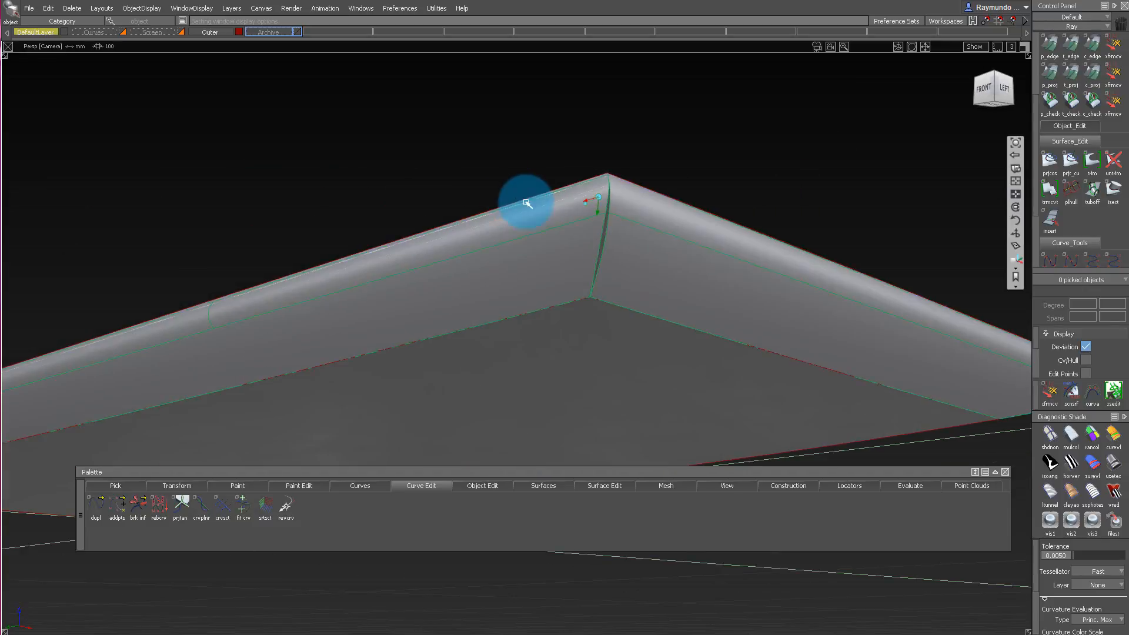
pyautogui.keyDown('alt'); pyautogui.keyDown('shift'); pyautogui.moveTo(526, 202); pyautogui.dragTo(435, 207, button='middle'); pyautogui.keyUp('shift'); pyautogui.keyUp('alt')
pyautogui.keyDown('alt'); pyautogui.keyDown('shift'); pyautogui.moveTo(435, 207); pyautogui.dragTo(596, 196); pyautogui.keyUp('shift'); pyautogui.keyUp('alt')
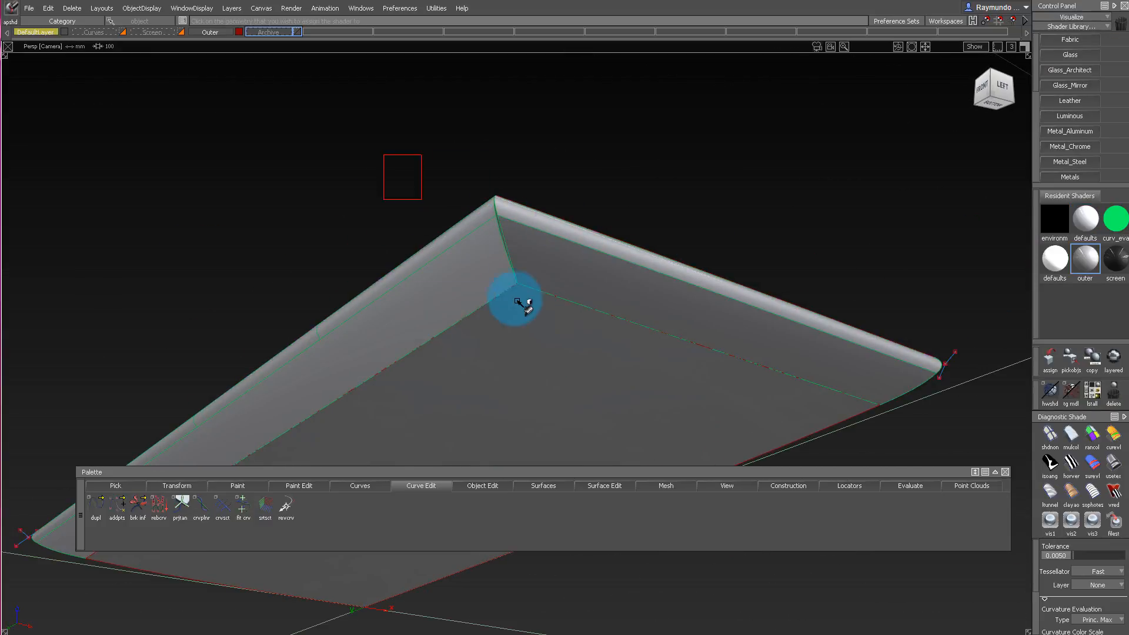
pyautogui.keyDown('alt'); pyautogui.keyDown('shift'); pyautogui.moveTo(517, 301); pyautogui.dragTo(482, 97); pyautogui.keyUp('shift'); pyautogui.keyUp('alt')
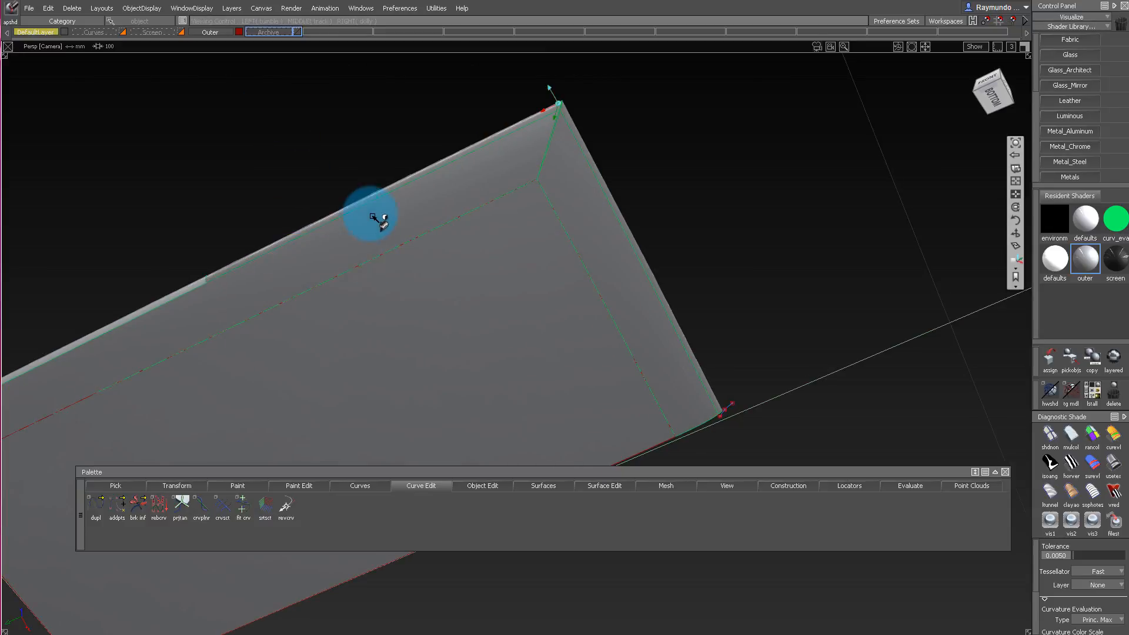
pyautogui.keyDown('alt'); pyautogui.keyDown('shift'); pyautogui.moveTo(373, 217); pyautogui.dragTo(624, 176, button='middle'); pyautogui.keyUp('shift'); pyautogui.keyUp('alt')
pyautogui.moveTo(331, 170); pyautogui.dragTo(588, 316)
pyautogui.keyDown('alt'); pyautogui.keyDown('shift'); pyautogui.moveTo(709, 317); pyautogui.dragTo(1127, 408); pyautogui.keyUp('shift'); pyautogui.keyUp('alt')
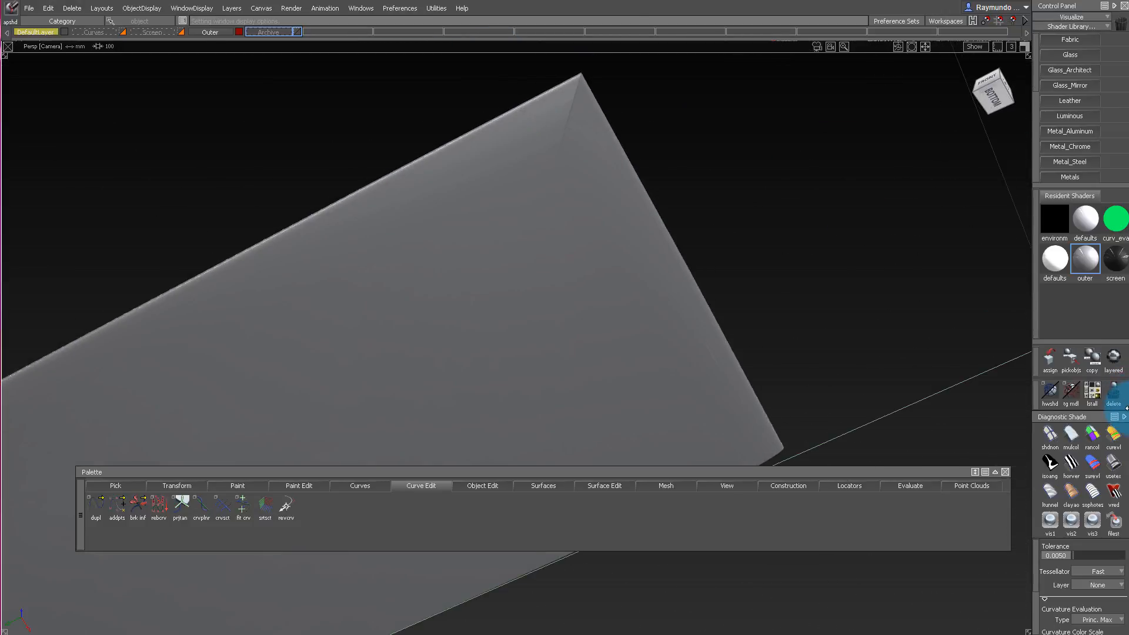
# Apply reflection-map diagnostic shading with the Photo-Horizon map type and examine how the highlights flow around the underside's corner.
pyautogui.click(1112, 464)
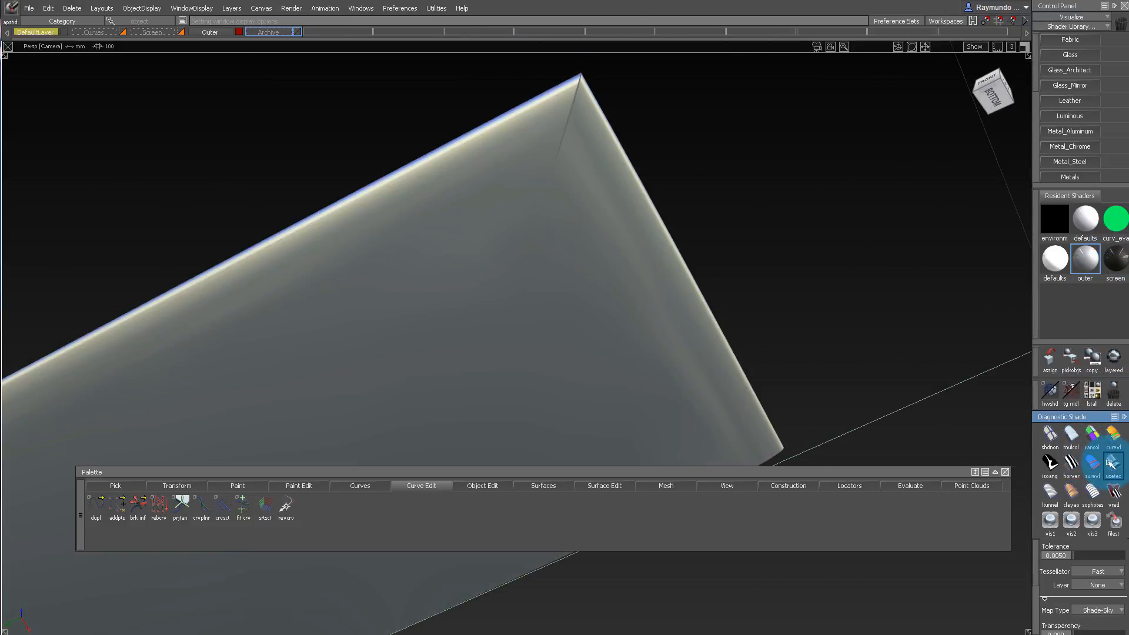
pyautogui.keyDown('alt'); pyautogui.keyDown('shift'); pyautogui.moveTo(612, 179); pyautogui.dragTo(618, 26); pyautogui.keyUp('shift'); pyautogui.keyUp('alt')
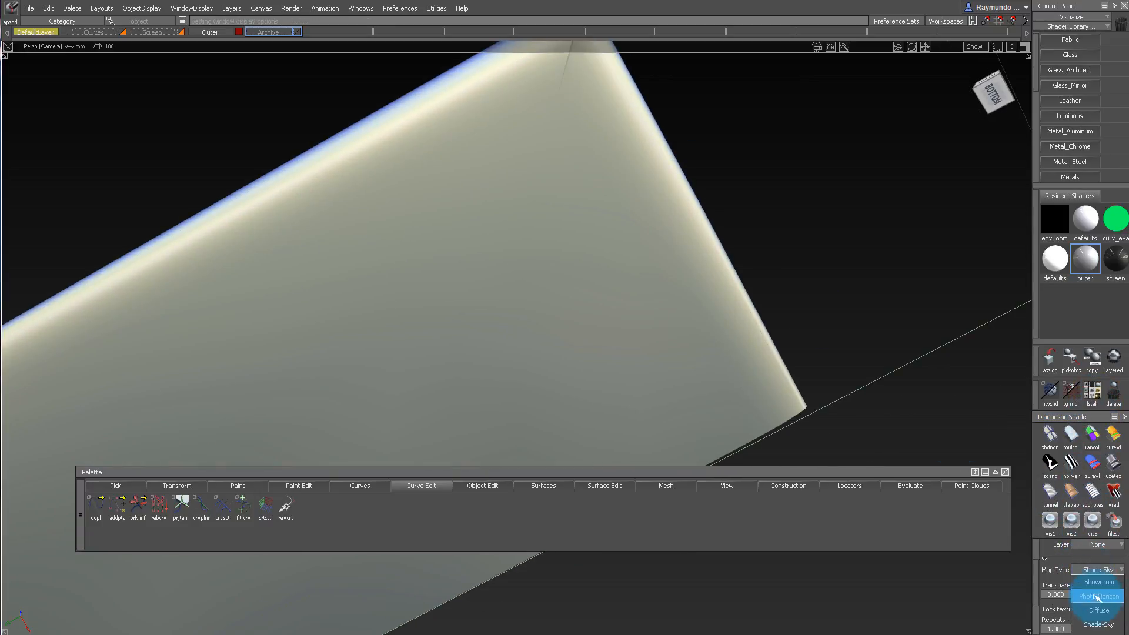
pyautogui.click(1098, 598)
pyautogui.moveTo(742, 230)
pyautogui.keyDown('alt'); pyautogui.keyDown('shift'); pyautogui.mouseDown()
pyautogui.moveTo(742, 301)
pyautogui.moveTo(726, 122)
pyautogui.moveTo(721, 170)
pyautogui.moveTo(691, 189)
pyautogui.moveTo(618, 146)
pyautogui.moveTo(602, 270)
pyautogui.moveTo(600, 121)
pyautogui.moveTo(604, 251)
pyautogui.mouseUp(); pyautogui.keyUp('shift'); pyautogui.keyUp('alt')
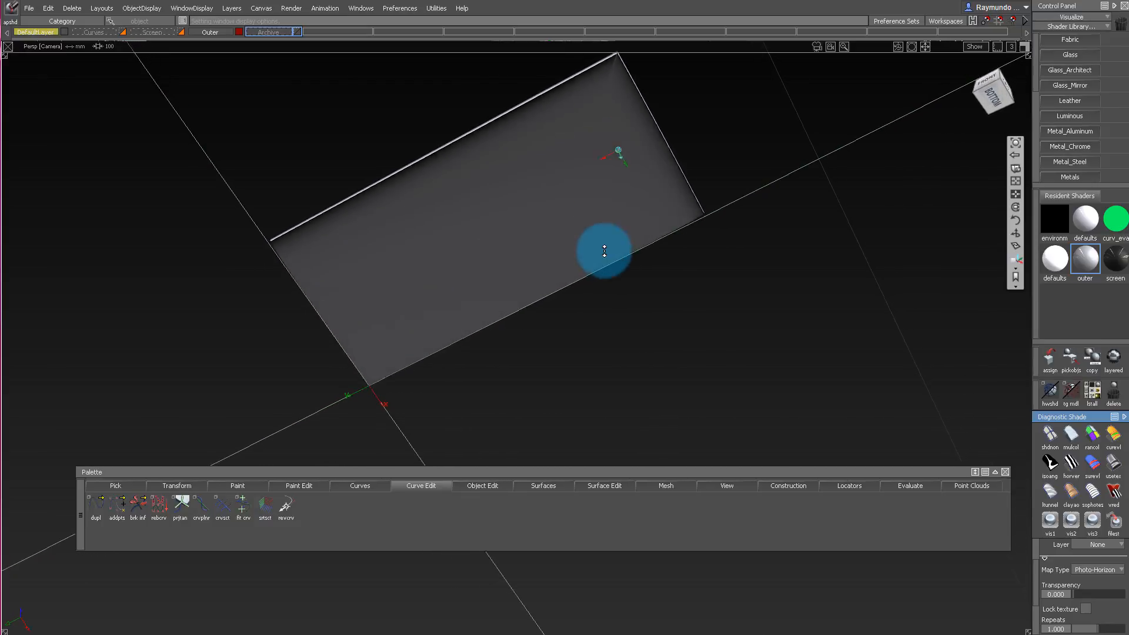
pyautogui.keyDown('alt'); pyautogui.keyDown('shift'); pyautogui.moveTo(605, 293); pyautogui.dragTo(603, 138); pyautogui.keyUp('shift'); pyautogui.keyUp('alt')
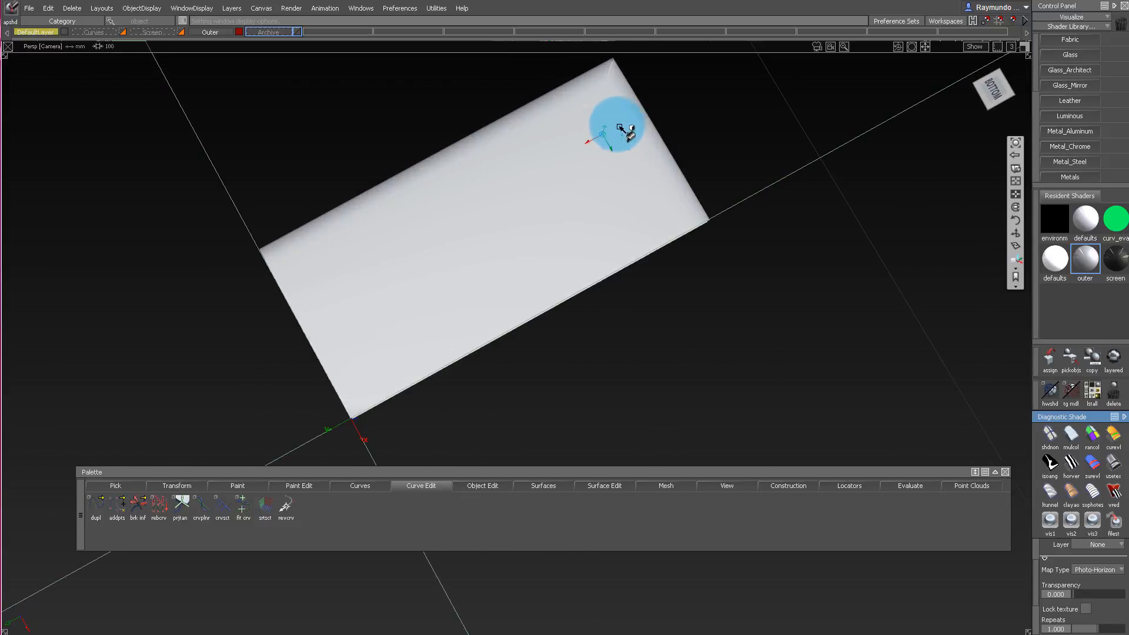
pyautogui.keyDown('alt'); pyautogui.keyDown('shift'); pyautogui.moveTo(620, 127); pyautogui.dragTo(627, 152, button='right'); pyautogui.keyUp('shift'); pyautogui.keyUp('alt')
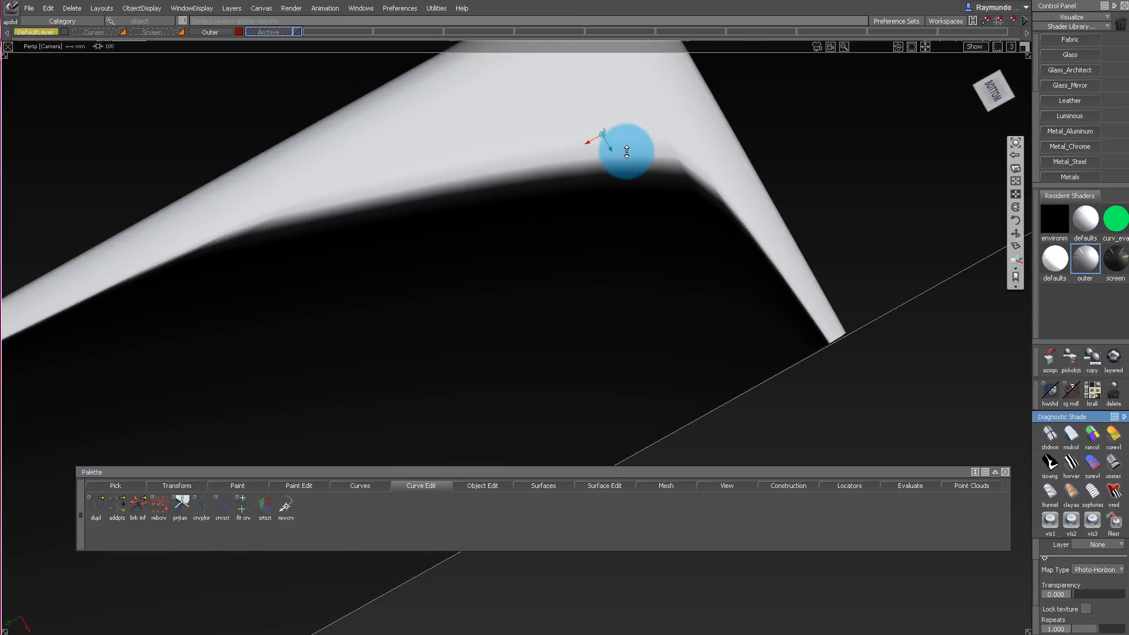
pyautogui.keyDown('alt'); pyautogui.keyDown('shift'); pyautogui.moveTo(800, 298); pyautogui.dragTo(666, 253, button='right'); pyautogui.keyUp('shift'); pyautogui.keyUp('alt')
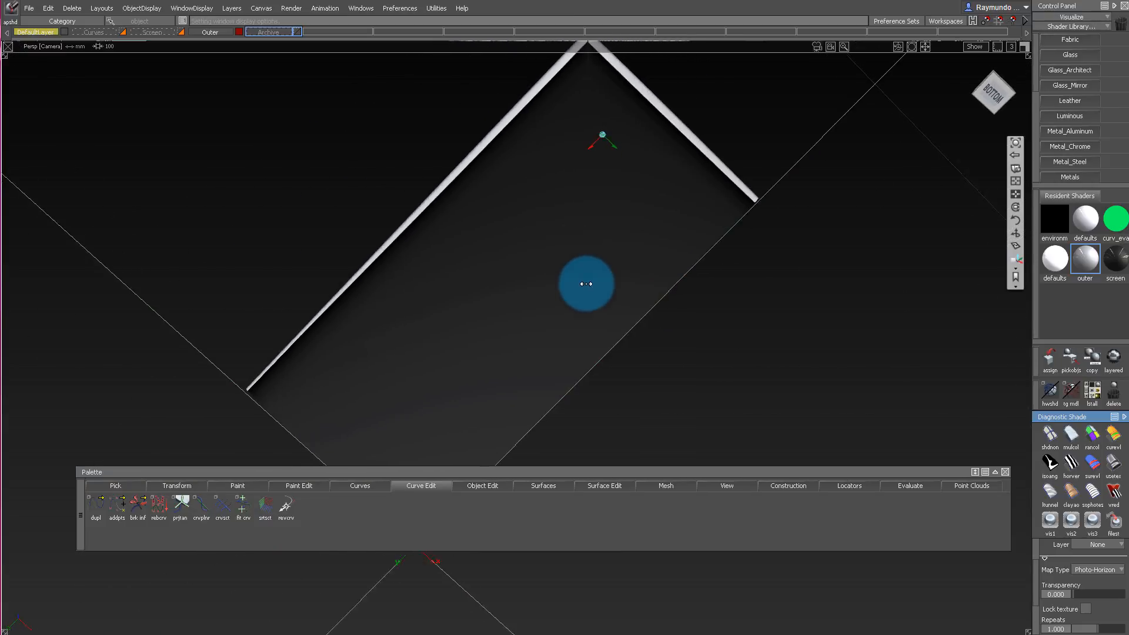
pyautogui.moveTo(587, 285)
pyautogui.keyDown('alt'); pyautogui.keyDown('shift'); pyautogui.mouseDown()
pyautogui.moveTo(620, 280)
pyautogui.moveTo(633, 263)
pyautogui.mouseUp(); pyautogui.keyUp('shift'); pyautogui.keyUp('alt')
pyautogui.keyDown('ctrl'); pyautogui.keyDown('shift'); pyautogui.moveTo(633, 262); pyautogui.dragTo(632, 128, button='right'); pyautogui.keyUp('shift'); pyautogui.keyUp('ctrl')
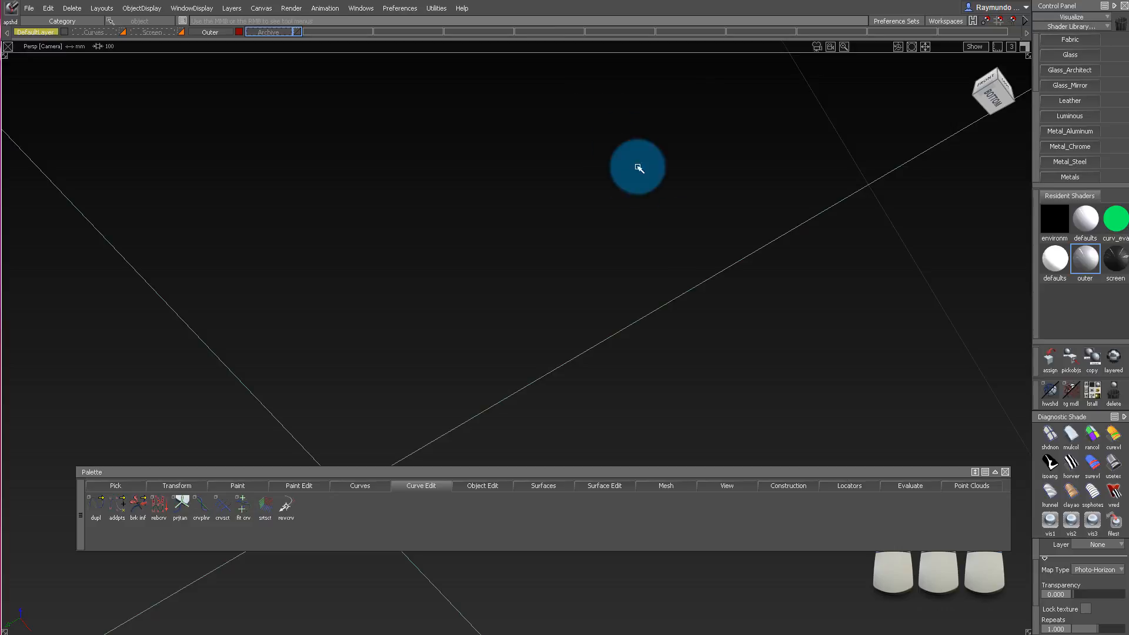
# Set the reflection shading's map type back to Shade-Sky and inspect the underside blends and side fillets around the corner.
pyautogui.keyDown('ctrl'); pyautogui.keyDown('shift'); pyautogui.moveTo(634, 223); pyautogui.dragTo(700, 242); pyautogui.keyUp('shift'); pyautogui.keyUp('ctrl')
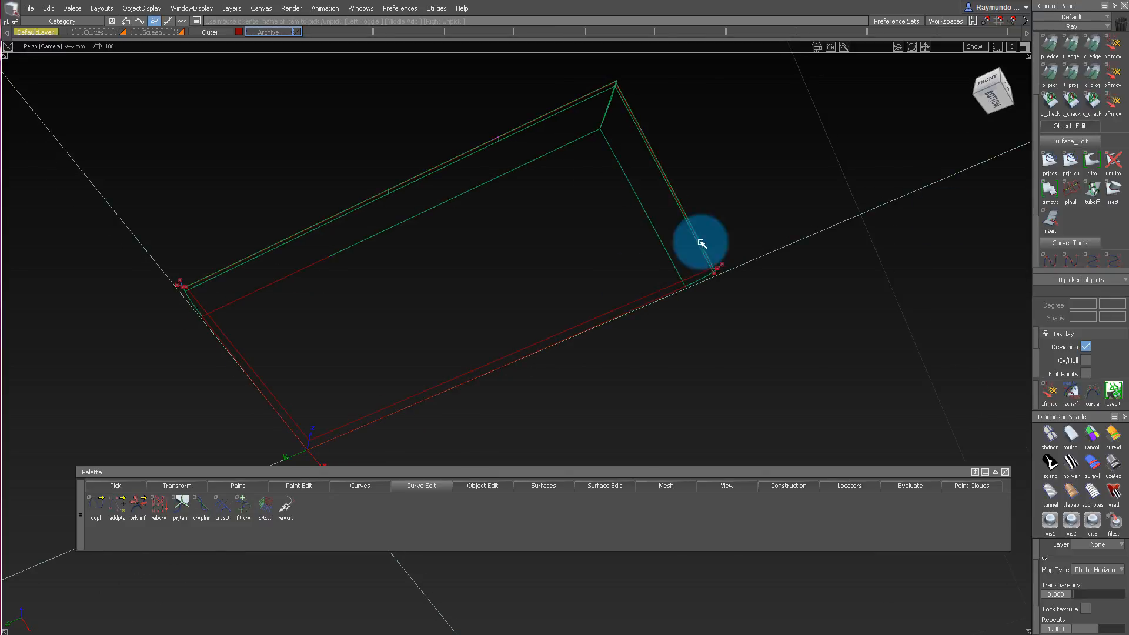
pyautogui.click(1106, 463)
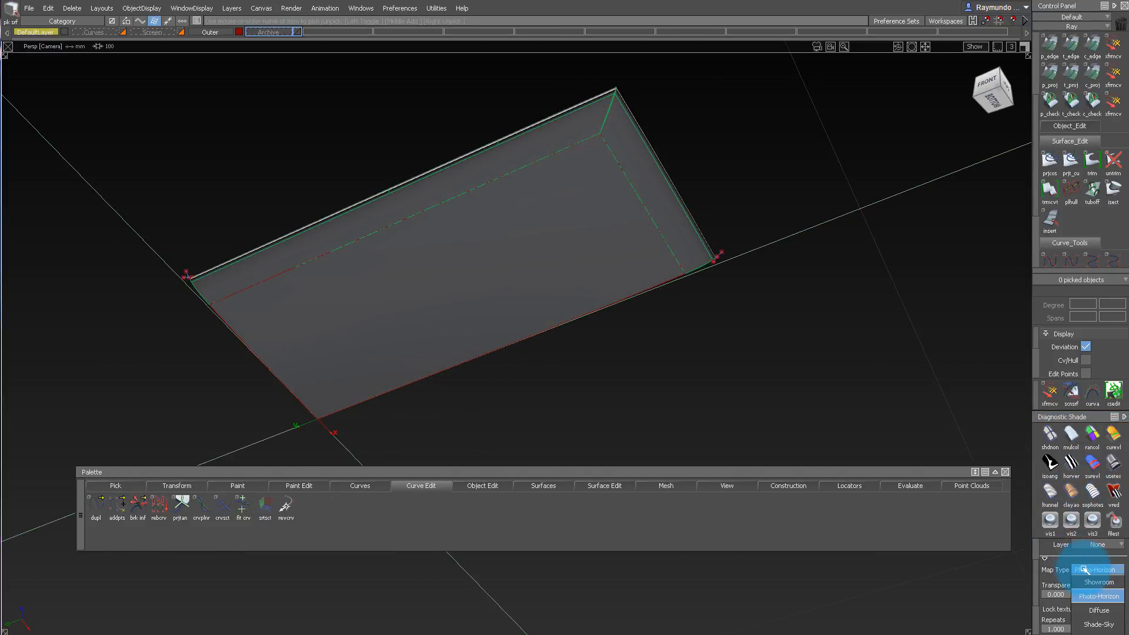
pyautogui.click(1094, 628)
pyautogui.keyDown('alt'); pyautogui.keyDown('shift'); pyautogui.moveTo(628, 264); pyautogui.dragTo(474, 92); pyautogui.keyUp('shift'); pyautogui.keyUp('alt')
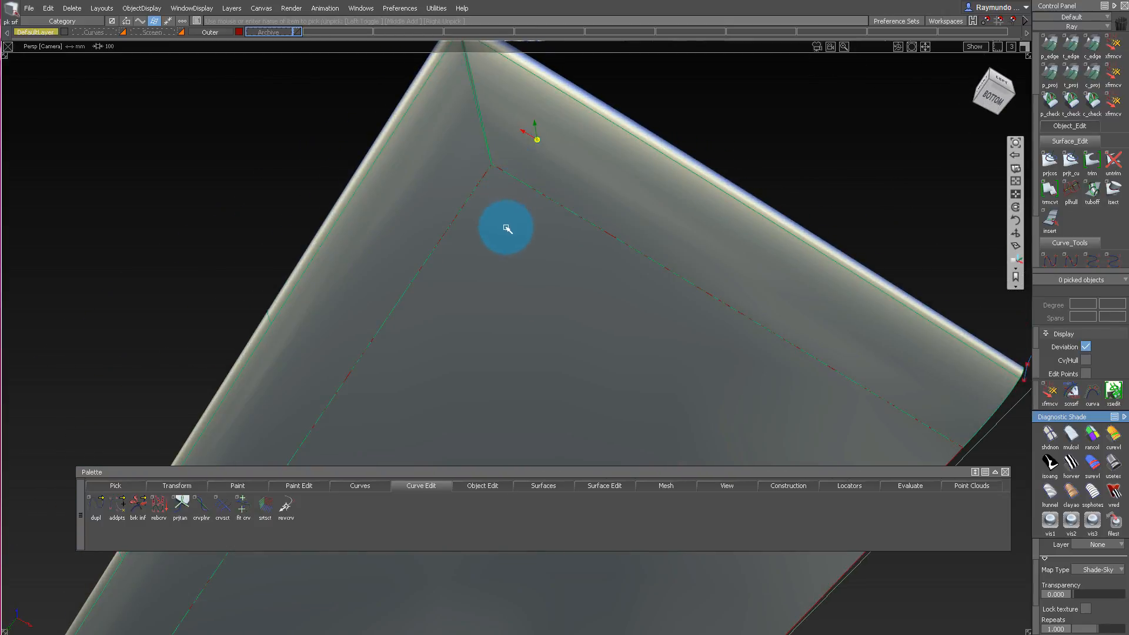
pyautogui.keyDown('alt'); pyautogui.keyDown('shift'); pyautogui.moveTo(507, 228); pyautogui.dragTo(527, 352); pyautogui.keyUp('shift'); pyautogui.keyUp('alt')
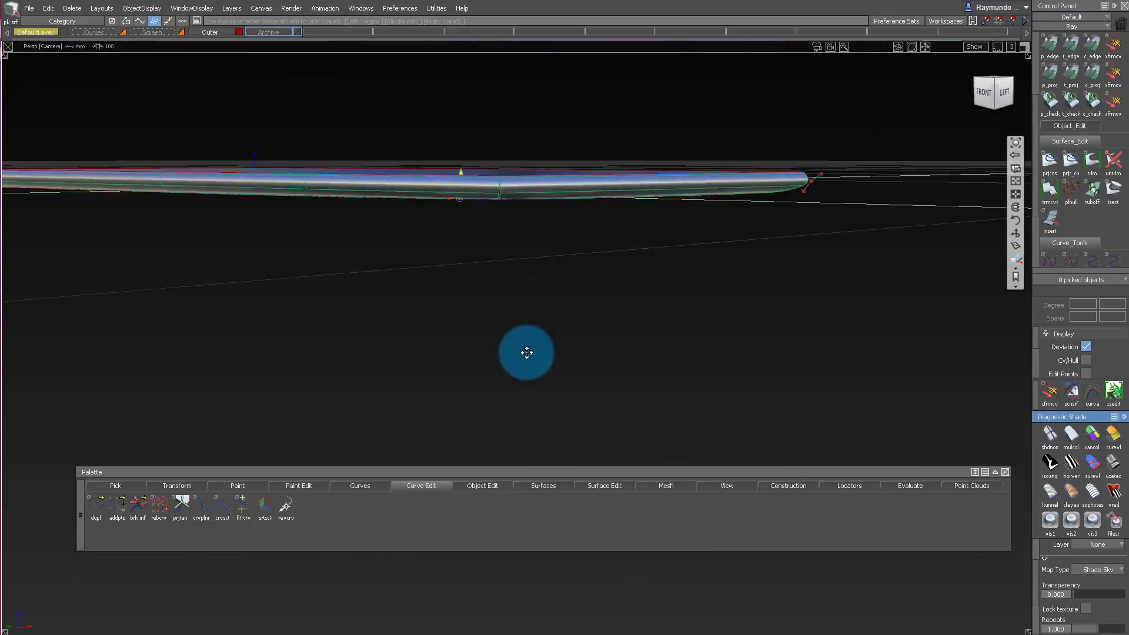
pyautogui.keyDown('alt'); pyautogui.keyDown('shift'); pyautogui.moveTo(514, 212); pyautogui.dragTo(512, 163); pyautogui.keyUp('shift'); pyautogui.keyUp('alt')
pyautogui.keyDown('alt'); pyautogui.keyDown('shift'); pyautogui.moveTo(579, 221); pyautogui.dragTo(445, 102); pyautogui.keyUp('shift'); pyautogui.keyUp('alt')
pyautogui.keyDown('alt'); pyautogui.keyDown('shift'); pyautogui.moveTo(393, 141); pyautogui.dragTo(315, 122); pyautogui.keyUp('shift'); pyautogui.keyUp('alt')
# Inspect the phone's top, side fillets and the blend curve at the short side's end, finishing in the orthographic Front view.
pyautogui.keyDown('alt'); pyautogui.keyDown('shift'); pyautogui.moveTo(681, 128); pyautogui.dragTo(416, 172); pyautogui.keyUp('shift'); pyautogui.keyUp('alt')
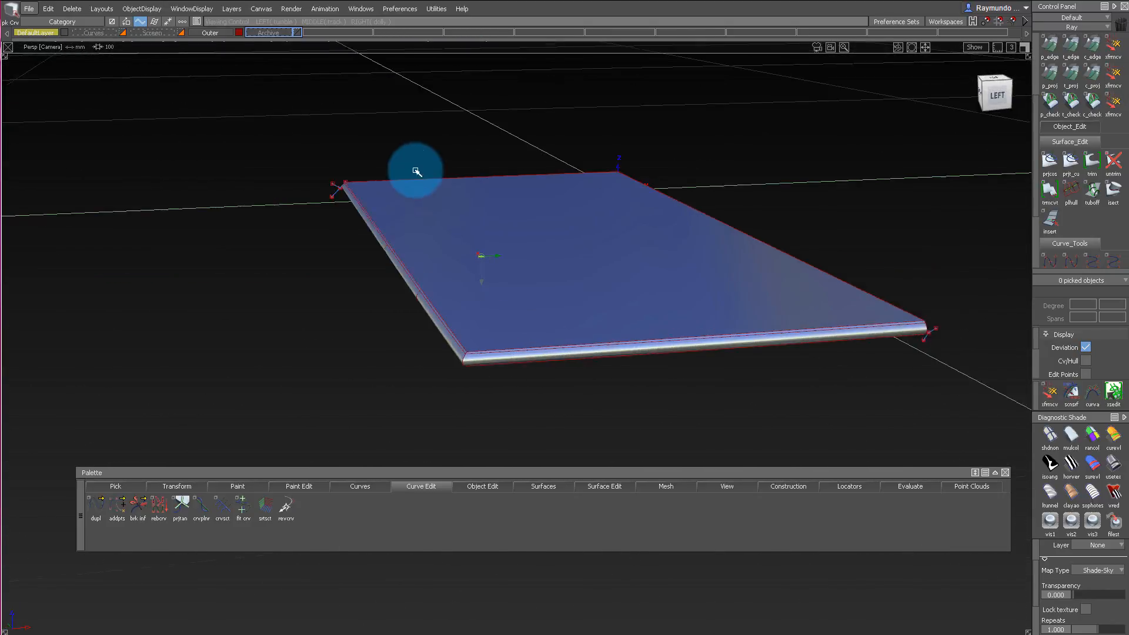
pyautogui.keyDown('alt'); pyautogui.keyDown('shift'); pyautogui.moveTo(306, 213); pyautogui.dragTo(760, 233); pyautogui.keyUp('shift'); pyautogui.keyUp('alt')
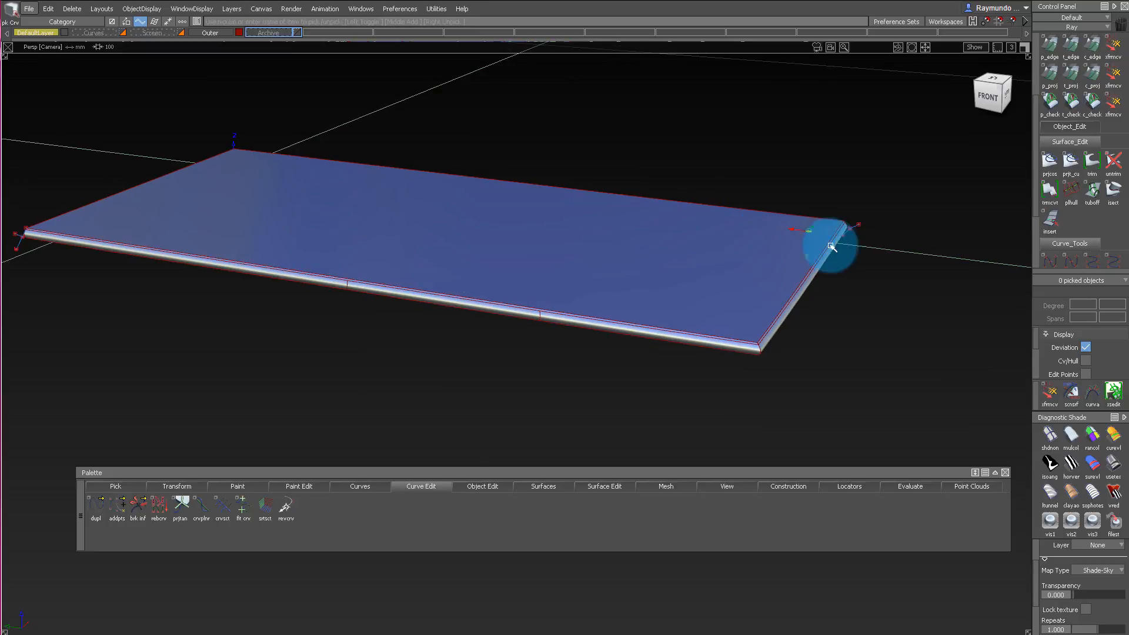
pyautogui.keyDown('alt'); pyautogui.keyDown('shift'); pyautogui.moveTo(832, 246); pyautogui.dragTo(867, 187); pyautogui.keyUp('shift'); pyautogui.keyUp('alt')
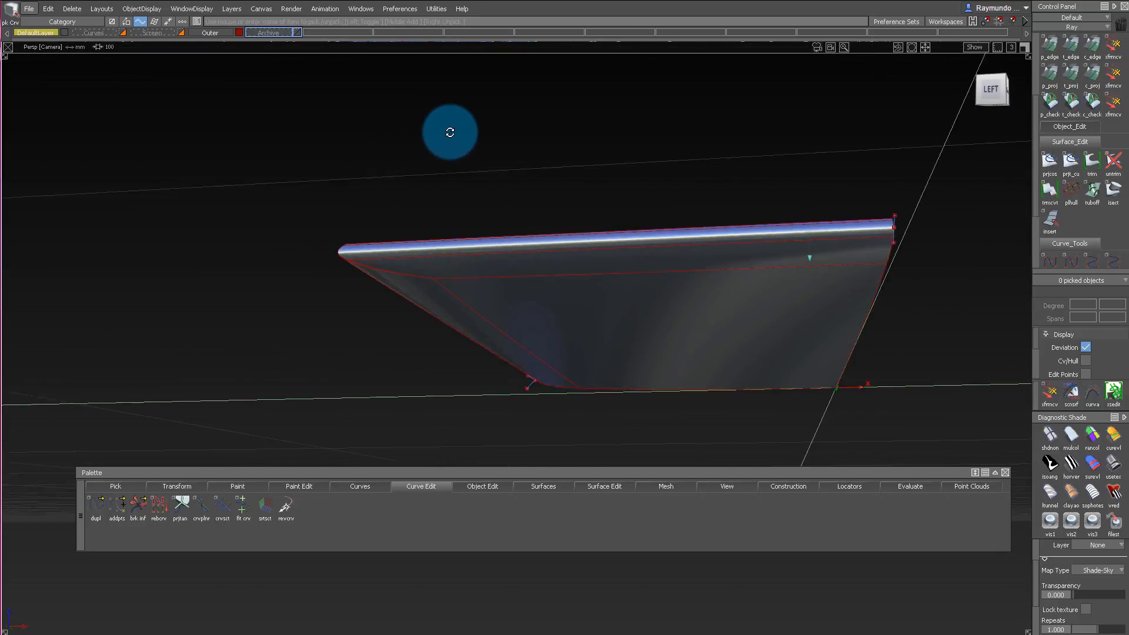
pyautogui.keyDown('alt'); pyautogui.keyDown('shift'); pyautogui.moveTo(450, 132); pyautogui.dragTo(892, 173); pyautogui.keyUp('shift'); pyautogui.keyUp('alt')
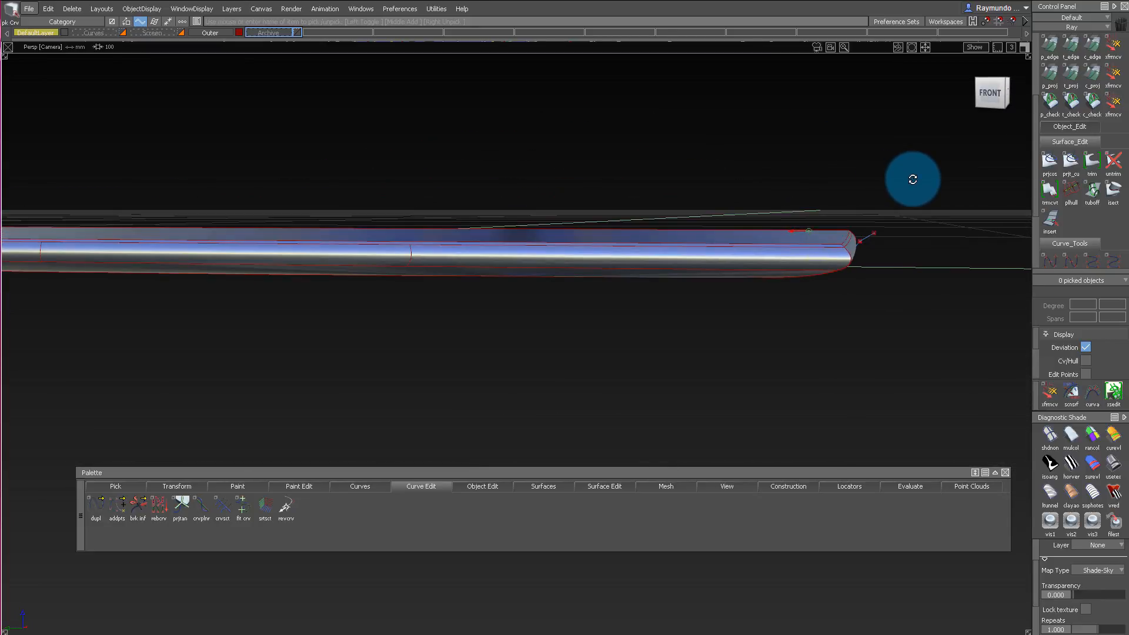
pyautogui.keyDown('alt'); pyautogui.keyDown('shift'); pyautogui.moveTo(870, 239); pyautogui.dragTo(911, 232); pyautogui.keyUp('shift'); pyautogui.keyUp('alt')
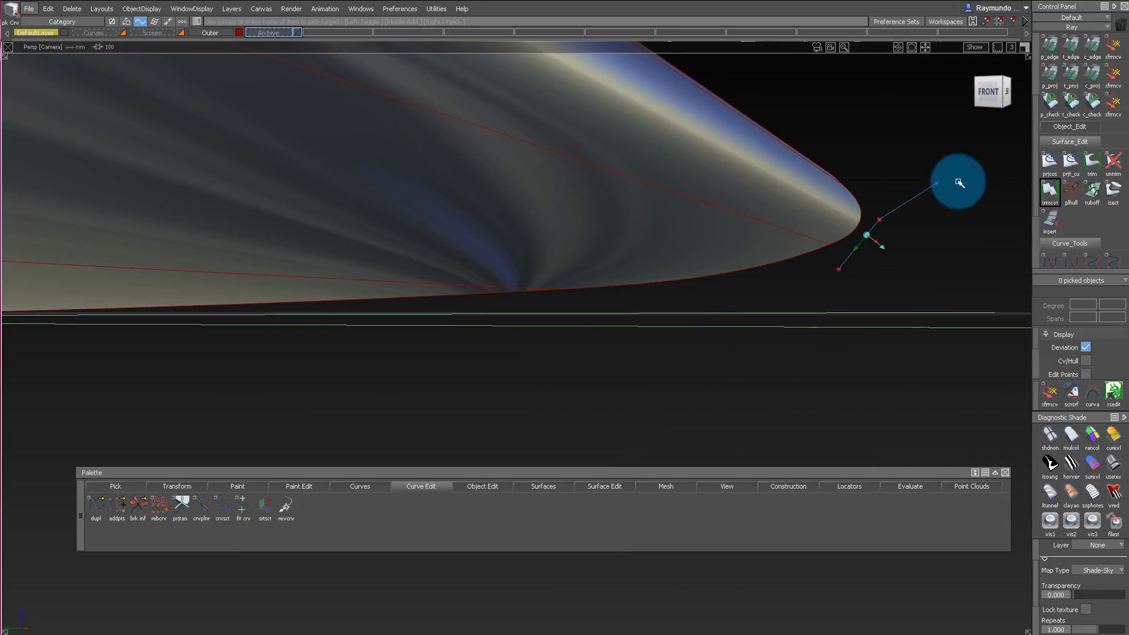
pyautogui.keyDown('alt'); pyautogui.keyDown('shift'); pyautogui.moveTo(960, 229); pyautogui.dragTo(930, 269, button='right'); pyautogui.keyUp('shift'); pyautogui.keyUp('alt')
pyautogui.keyDown('alt'); pyautogui.keyDown('shift'); pyautogui.moveTo(930, 270); pyautogui.dragTo(723, 290); pyautogui.keyUp('shift'); pyautogui.keyUp('alt')
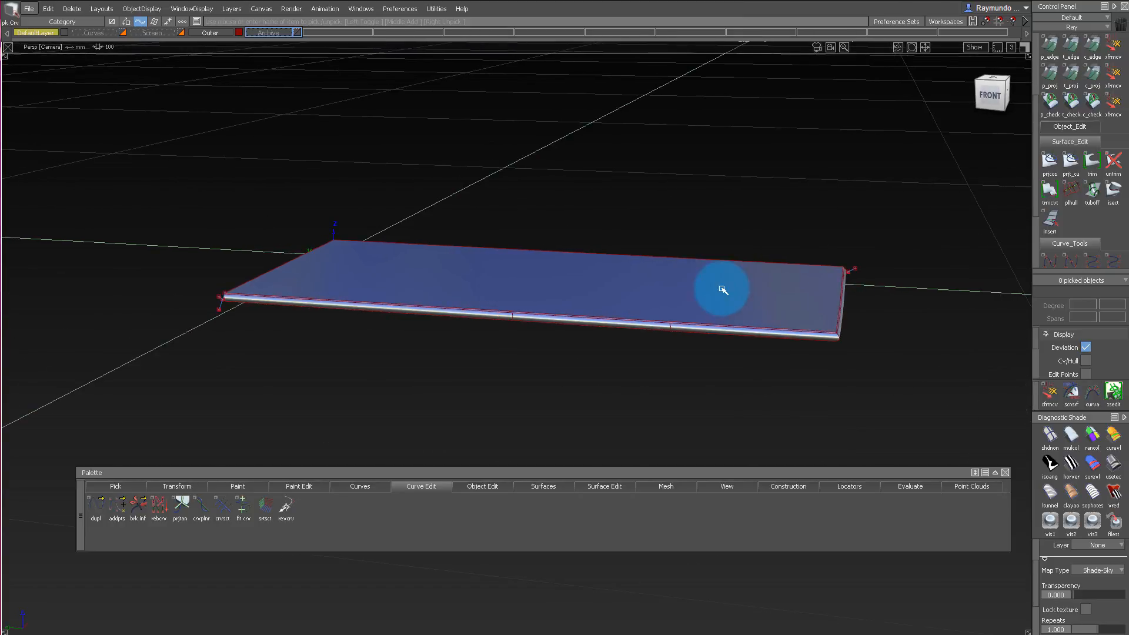
pyautogui.click(992, 92)
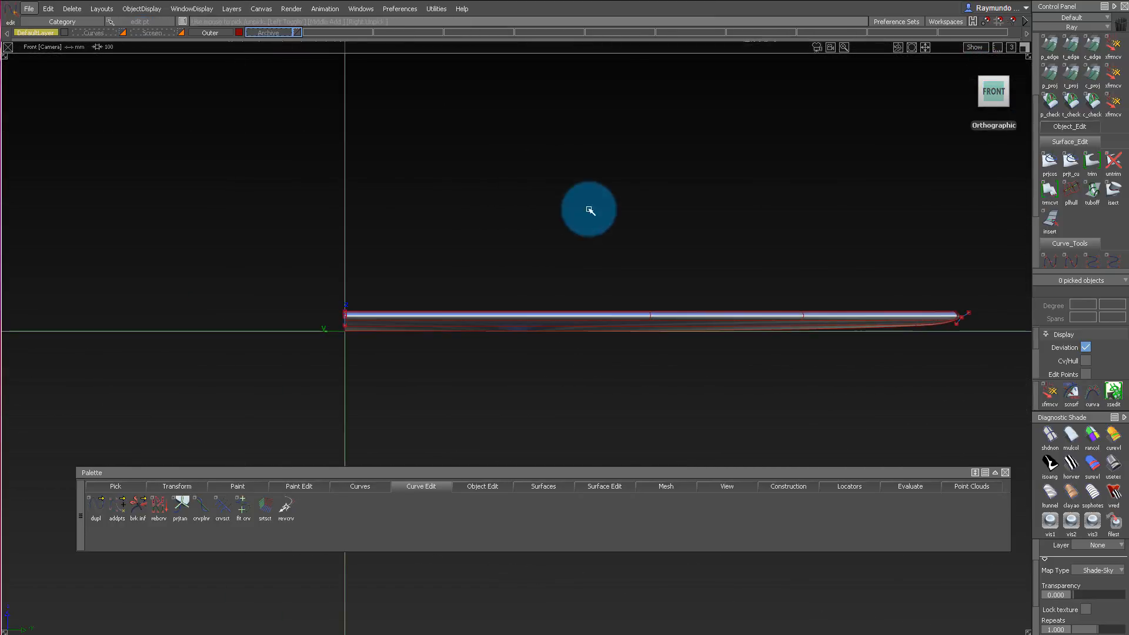
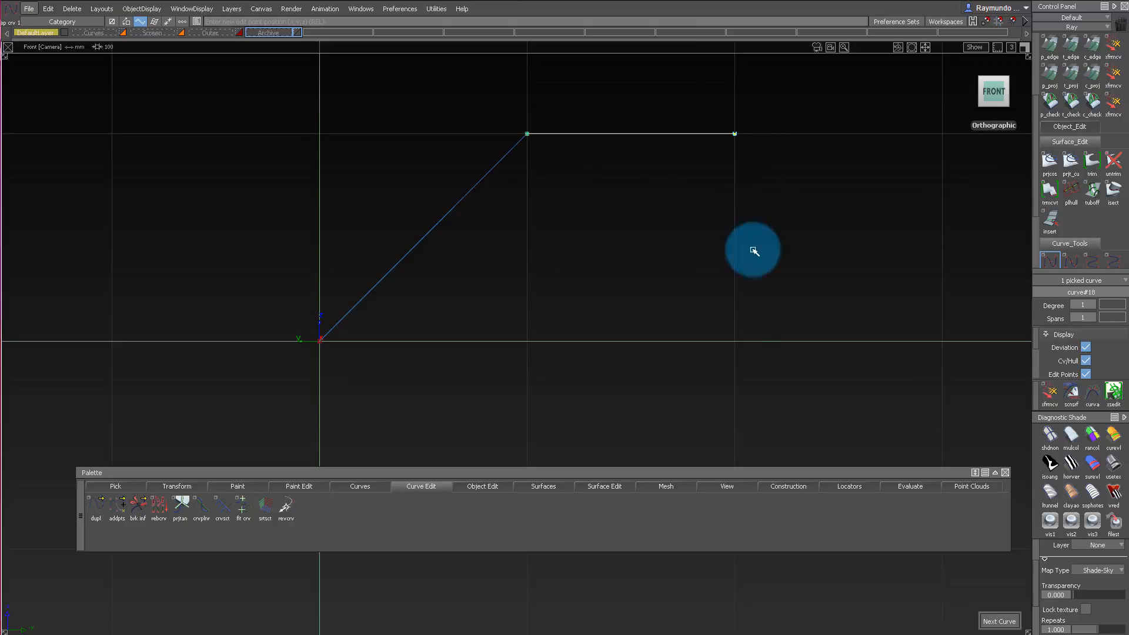
# Duplicate the two-line profile at the origin and move the copy along the X axis to form a second parallel profile.
pyautogui.keyDown('alt'); pyautogui.keyDown('shift'); pyautogui.moveTo(822, 166); pyautogui.dragTo(563, 172, button='middle'); pyautogui.keyUp('shift'); pyautogui.keyUp('alt')
pyautogui.moveTo(563, 172)
pyautogui.keyDown('alt'); pyautogui.keyDown('shift'); pyautogui.mouseDown(button='right')
pyautogui.moveTo(447, 214)
pyautogui.moveTo(317, 147)
pyautogui.mouseUp(button='right'); pyautogui.keyUp('shift'); pyautogui.keyUp('alt')
pyautogui.press('F8')
pyautogui.keyDown('alt'); pyautogui.keyDown('shift'); pyautogui.moveTo(377, 171); pyautogui.dragTo(549, 242); pyautogui.keyUp('shift'); pyautogui.keyUp('alt')
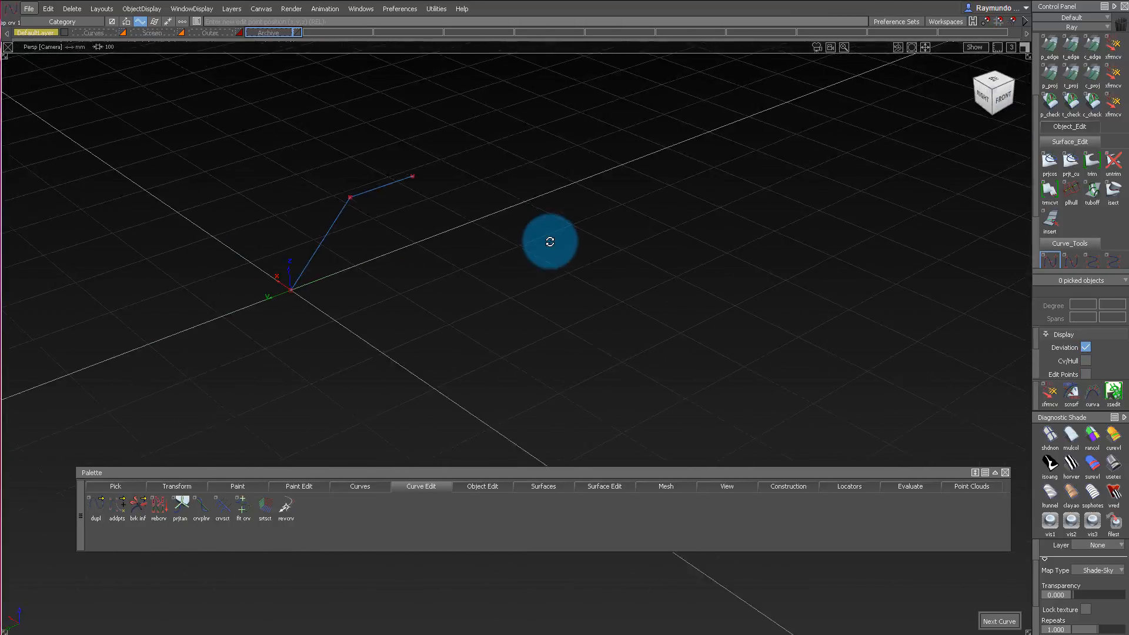
pyautogui.moveTo(241, 110)
pyautogui.mouseDown()
pyautogui.moveTo(557, 330)
pyautogui.moveTo(744, 158)
pyautogui.mouseUp()
pyautogui.click(996, 100)
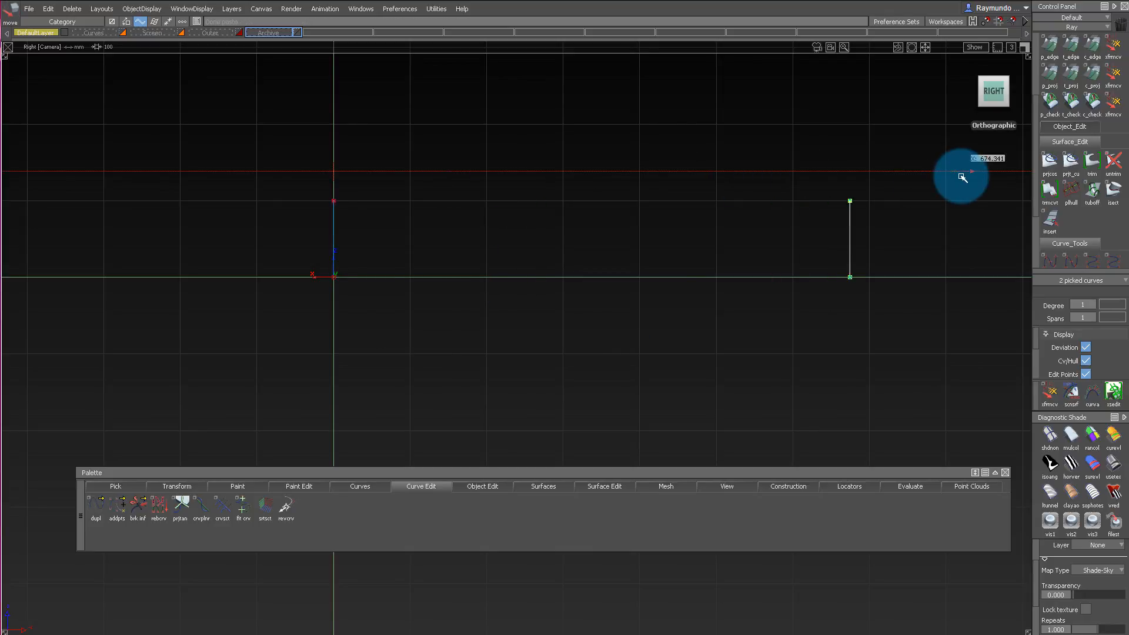
pyautogui.keyDown('alt'); pyautogui.moveTo(903, 179); pyautogui.dragTo(810, 187, button='middle'); pyautogui.keyUp('alt')
pyautogui.keyDown('alt'); pyautogui.keyDown('shift'); pyautogui.moveTo(808, 198); pyautogui.dragTo(427, 309); pyautogui.keyUp('shift'); pyautogui.keyUp('alt')
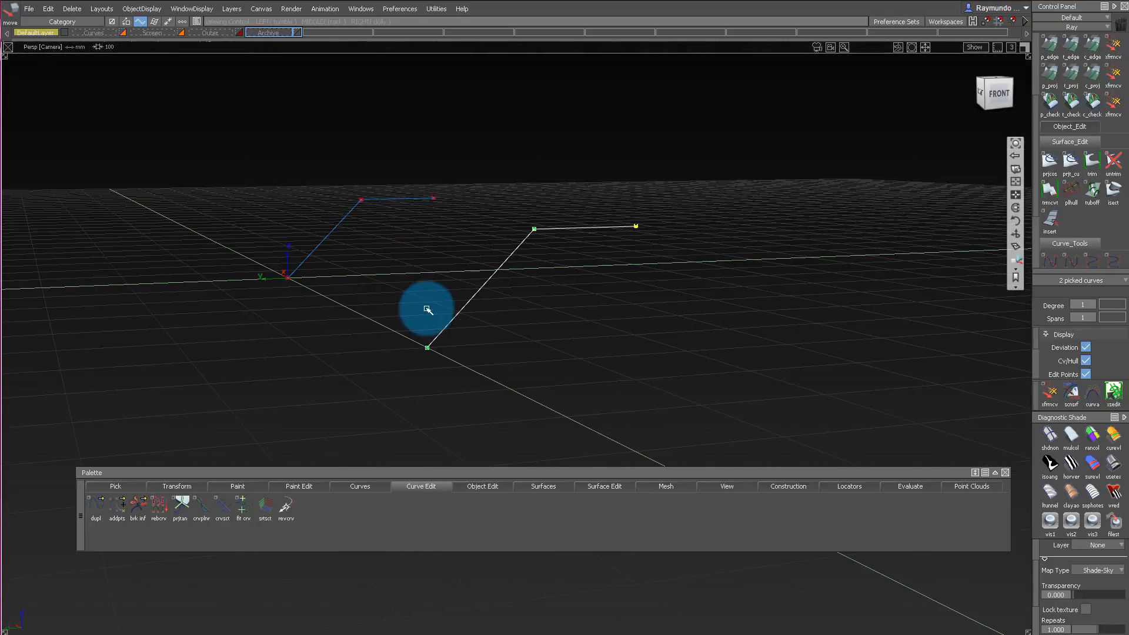
# Skin surfaces between the original and copied profiles, covering both the sloped side and the flat top.
pyautogui.keyDown('alt'); pyautogui.keyDown('shift'); pyautogui.moveTo(536, 266); pyautogui.dragTo(409, 236); pyautogui.keyUp('shift'); pyautogui.keyUp('alt')
pyautogui.keyDown('alt'); pyautogui.keyDown('shift'); pyautogui.moveTo(409, 236); pyautogui.dragTo(416, 290); pyautogui.keyUp('shift'); pyautogui.keyUp('alt')
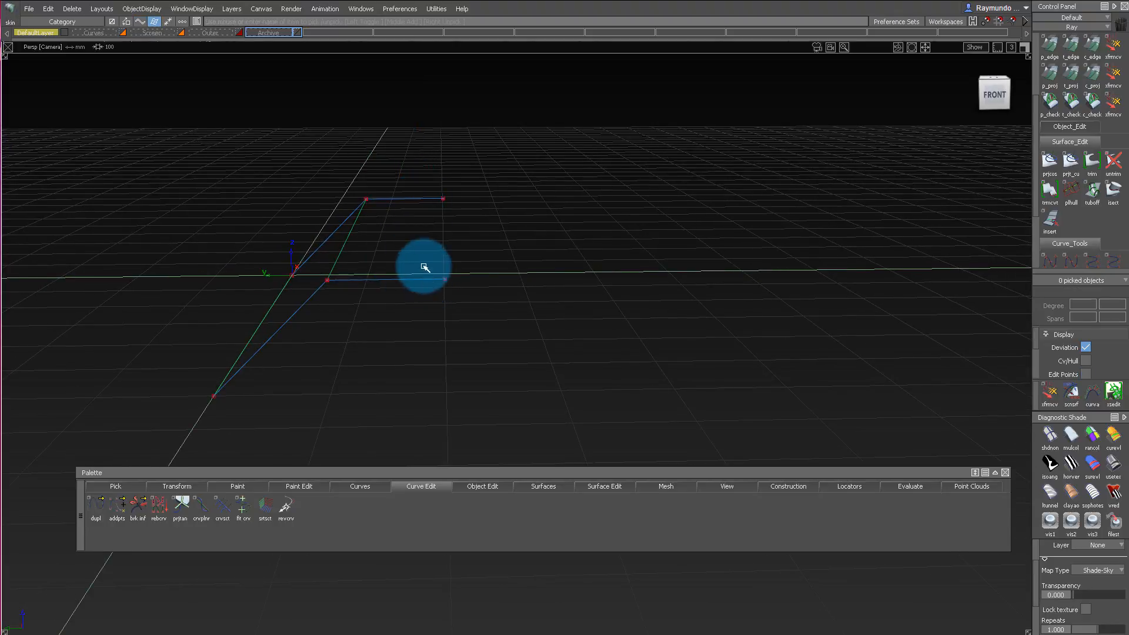
pyautogui.keyDown('alt'); pyautogui.keyDown('shift'); pyautogui.moveTo(401, 180); pyautogui.dragTo(383, 206); pyautogui.keyUp('shift'); pyautogui.keyUp('alt')
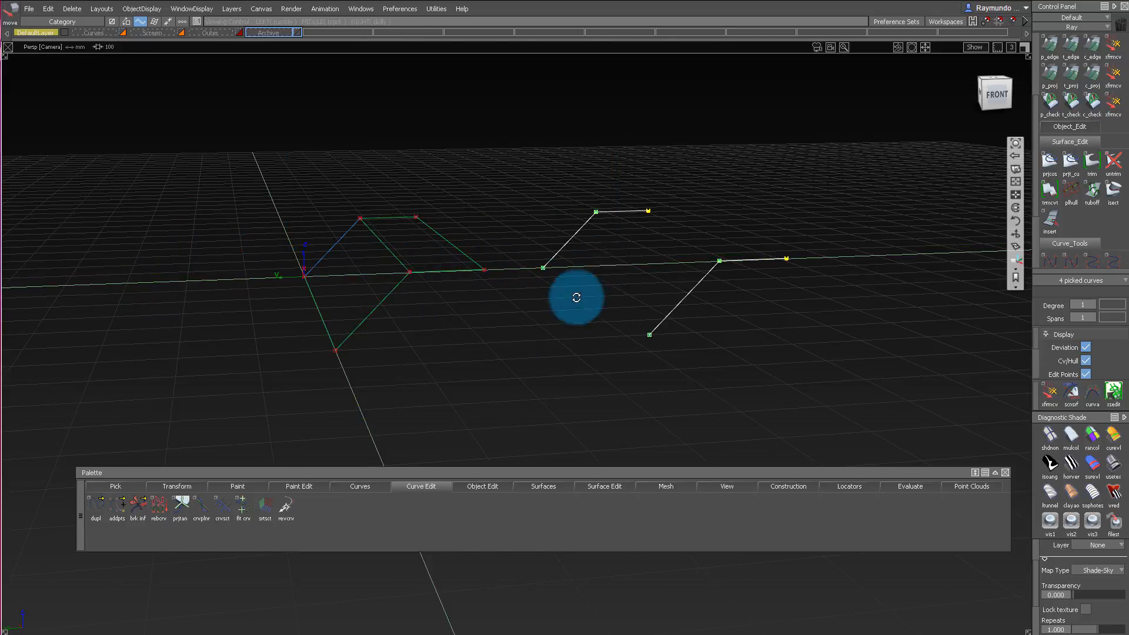
# Duplicate the block's four profile lines and move the copies along the X axis, leaving a small gap beyond the first block.
pyautogui.keyDown('alt'); pyautogui.keyDown('shift'); pyautogui.moveTo(576, 297); pyautogui.dragTo(1005, 93); pyautogui.keyUp('shift'); pyautogui.keyUp('alt')
pyautogui.click(995, 98)
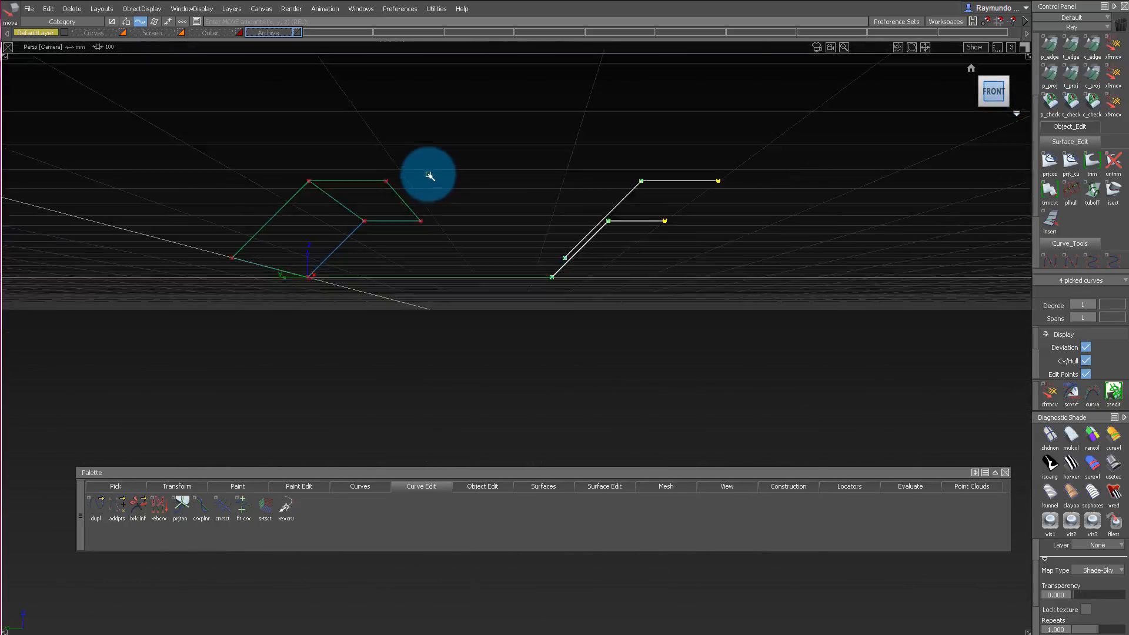
pyautogui.hotkey('ctrl', 'z')
pyautogui.keyDown('alt'); pyautogui.keyDown('shift'); pyautogui.moveTo(400, 169); pyautogui.dragTo(763, 190); pyautogui.keyUp('shift'); pyautogui.keyUp('alt')
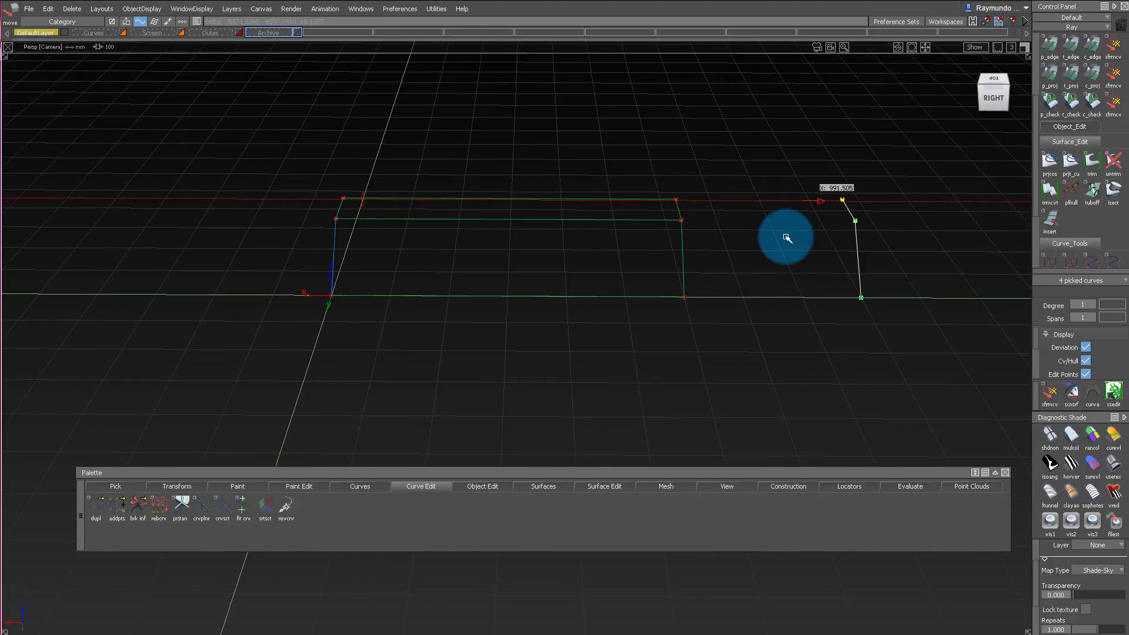
pyautogui.keyDown('alt'); pyautogui.keyDown('shift'); pyautogui.moveTo(800, 234); pyautogui.dragTo(126, 232, button='middle'); pyautogui.keyUp('shift'); pyautogui.keyUp('alt')
pyautogui.keyDown('alt'); pyautogui.keyDown('shift'); pyautogui.moveTo(550, 209); pyautogui.dragTo(500, 232, button='right'); pyautogui.keyUp('shift'); pyautogui.keyUp('alt')
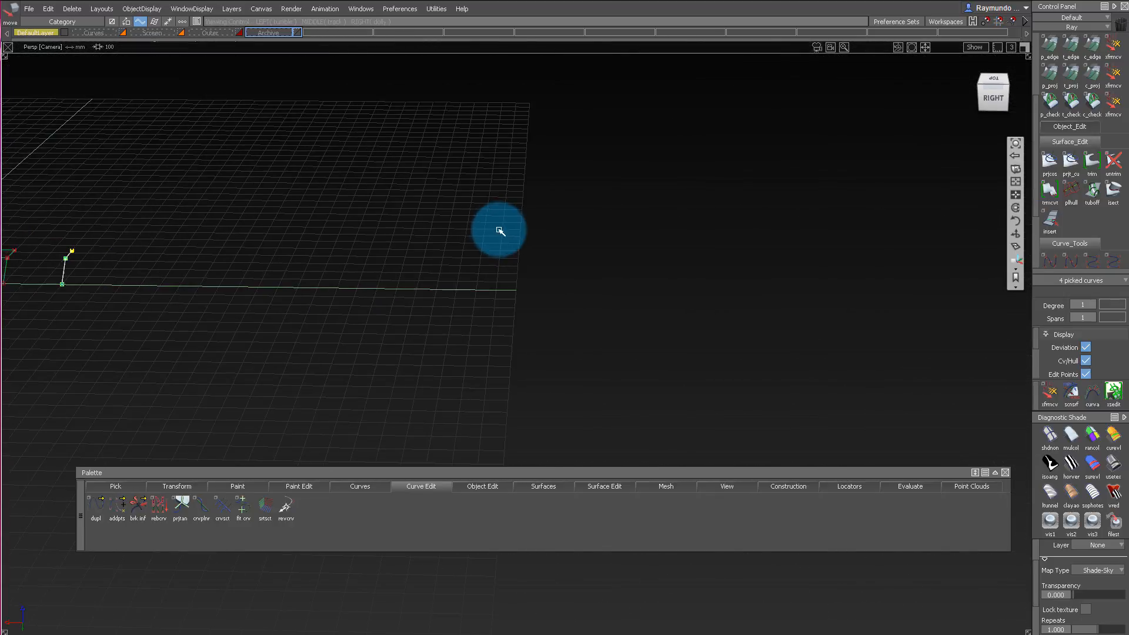
pyautogui.keyDown('alt'); pyautogui.keyDown('shift'); pyautogui.moveTo(499, 232); pyautogui.dragTo(917, 228, button='middle'); pyautogui.keyUp('shift'); pyautogui.keyUp('alt')
pyautogui.keyDown('alt'); pyautogui.keyDown('shift'); pyautogui.moveTo(293, 247); pyautogui.dragTo(416, 254, button='middle'); pyautogui.keyUp('shift'); pyautogui.keyUp('alt')
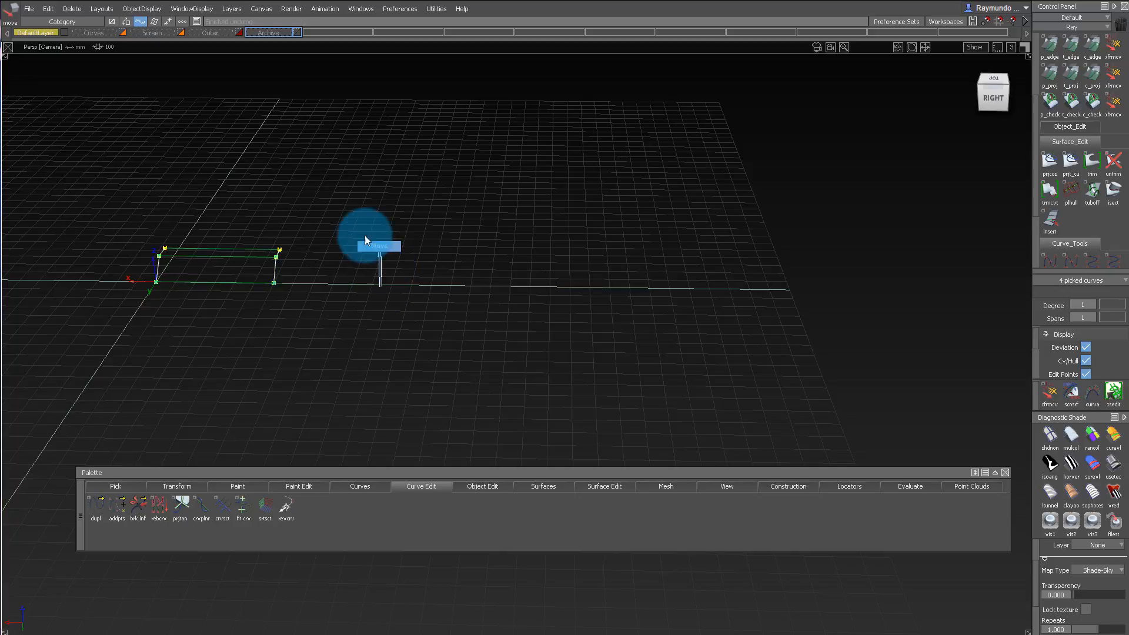
pyautogui.keyDown('alt'); pyautogui.keyDown('shift'); pyautogui.moveTo(352, 255); pyautogui.dragTo(627, 224); pyautogui.keyUp('shift'); pyautogui.keyUp('alt')
pyautogui.keyDown('alt'); pyautogui.keyDown('shift'); pyautogui.moveTo(600, 222); pyautogui.dragTo(435, 230, button='middle'); pyautogui.keyUp('shift'); pyautogui.keyUp('alt')
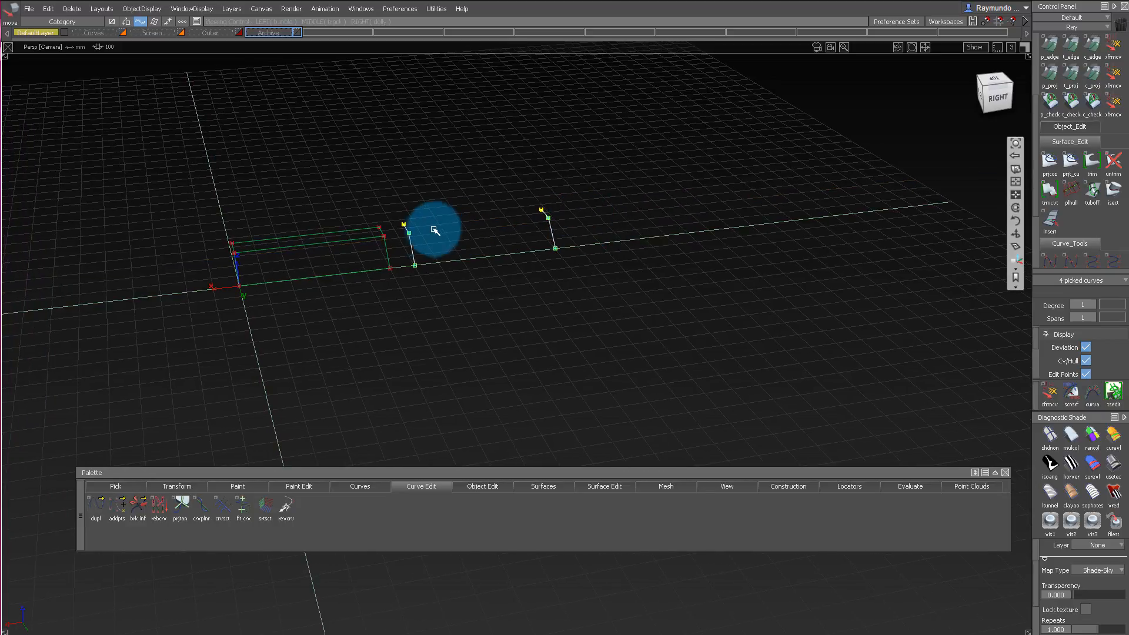
# Rotate the top line of the farthest profile downward about its corner with the sloped line, skewing it against the nearer profile.
pyautogui.keyDown('alt'); pyautogui.keyDown('shift'); pyautogui.moveTo(494, 236); pyautogui.dragTo(608, 286, button='right'); pyautogui.keyUp('shift'); pyautogui.keyUp('alt')
pyautogui.keyDown('ctrl'); pyautogui.keyDown('shift'); pyautogui.moveTo(638, 215); pyautogui.dragTo(678, 218); pyautogui.keyUp('shift'); pyautogui.keyUp('ctrl')
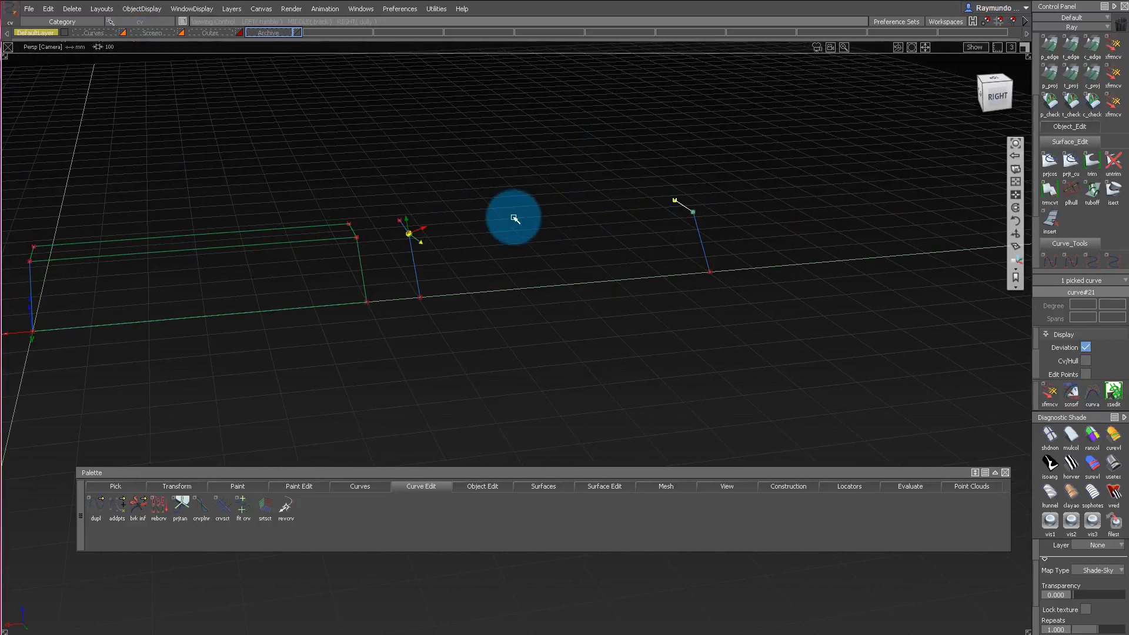
pyautogui.keyDown('alt'); pyautogui.keyDown('shift'); pyautogui.moveTo(514, 217); pyautogui.dragTo(656, 189); pyautogui.keyUp('shift'); pyautogui.keyUp('alt')
pyautogui.keyDown('ctrl'); pyautogui.keyDown('shift'); pyautogui.moveTo(654, 185); pyautogui.dragTo(660, 204, button='middle'); pyautogui.keyUp('shift'); pyautogui.keyUp('ctrl')
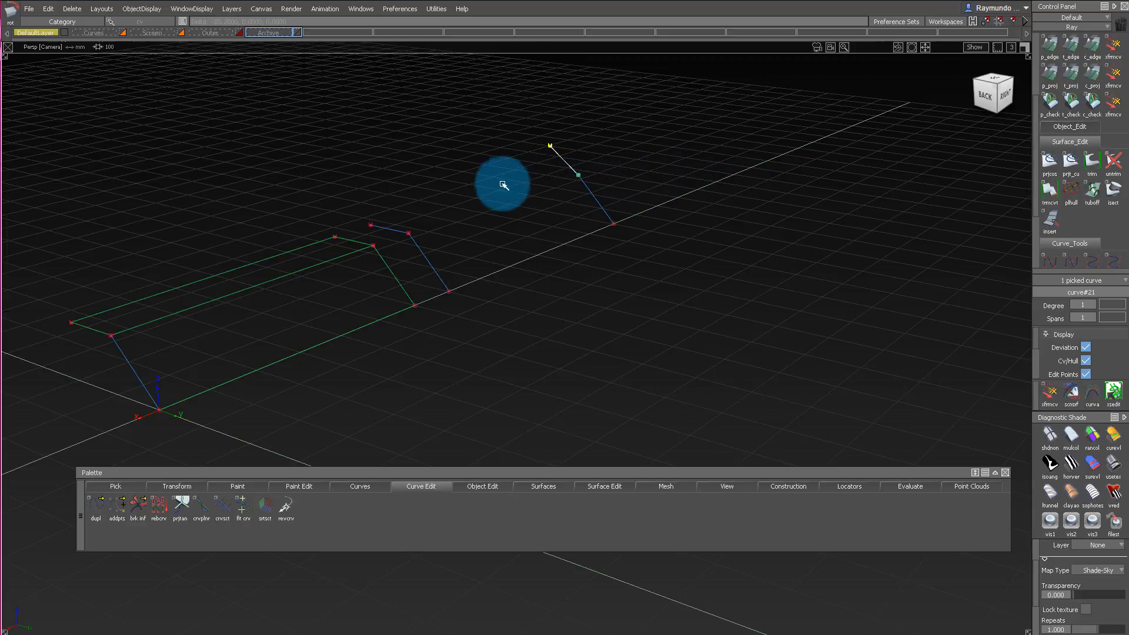
pyautogui.keyDown('ctrl'); pyautogui.keyDown('shift'); pyautogui.moveTo(535, 259); pyautogui.dragTo(535, 118); pyautogui.keyUp('shift'); pyautogui.keyUp('ctrl')
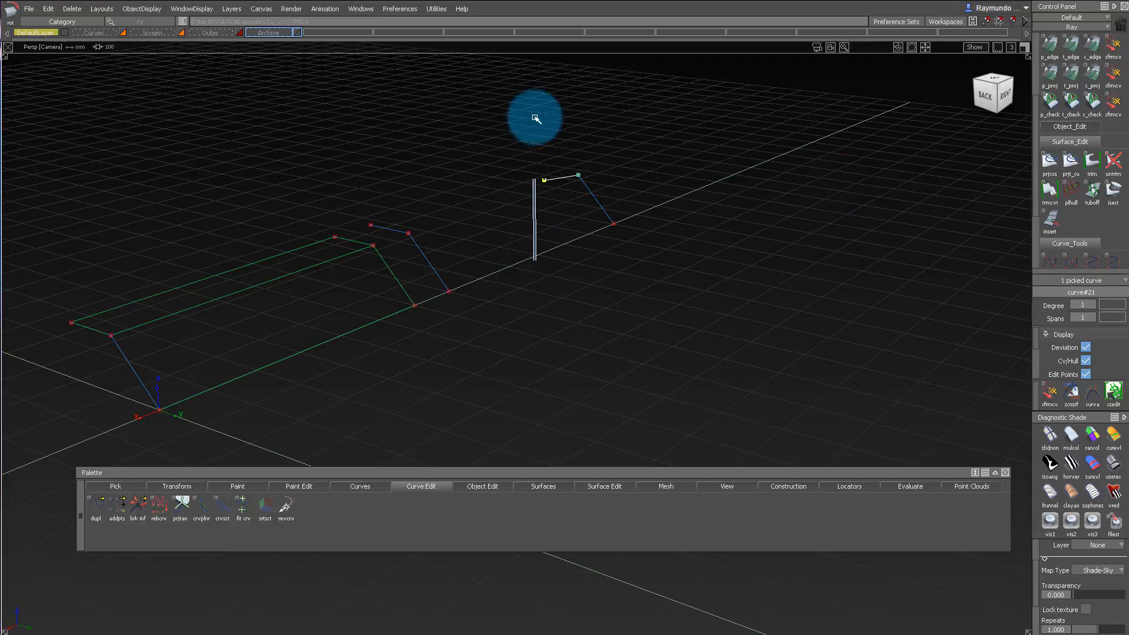
pyautogui.moveTo(447, 133)
pyautogui.keyDown('alt'); pyautogui.keyDown('shift'); pyautogui.mouseDown()
pyautogui.moveTo(603, 131)
pyautogui.moveTo(582, 140)
pyautogui.mouseUp(); pyautogui.keyUp('shift'); pyautogui.keyUp('alt')
# Skin the sloped side and the twisted top between the second block's two profiles.
pyautogui.keyDown('ctrl'); pyautogui.keyDown('shift'); pyautogui.moveTo(424, 275); pyautogui.dragTo(425, 238); pyautogui.keyUp('shift'); pyautogui.keyUp('ctrl')
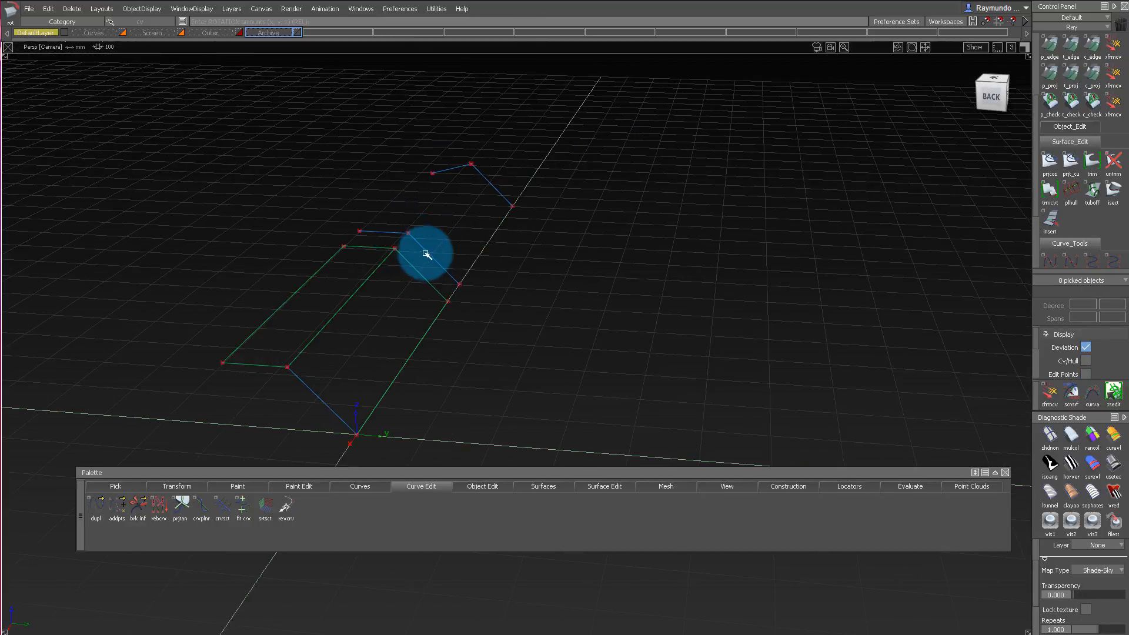
pyautogui.click(492, 186)
pyautogui.keyDown('ctrl'); pyautogui.keyDown('shift'); pyautogui.moveTo(417, 294); pyautogui.dragTo(389, 229); pyautogui.keyUp('shift'); pyautogui.keyUp('ctrl')
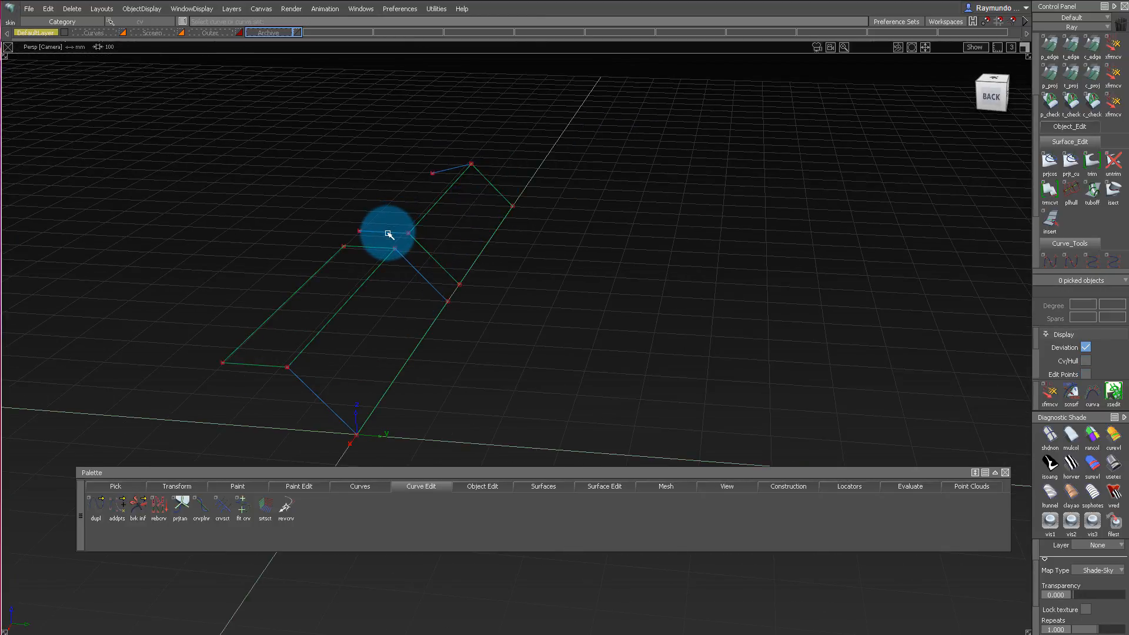
pyautogui.click(451, 171)
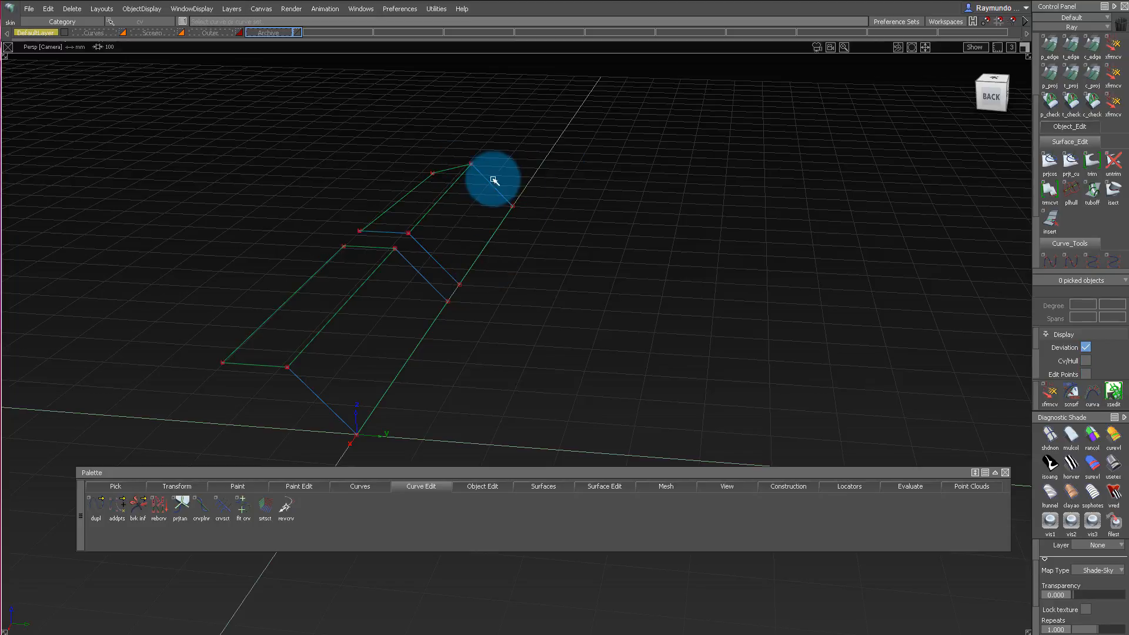
pyautogui.click(421, 221)
pyautogui.keyDown('alt'); pyautogui.keyDown('shift'); pyautogui.moveTo(416, 213); pyautogui.dragTo(457, 188); pyautogui.keyUp('shift'); pyautogui.keyUp('alt')
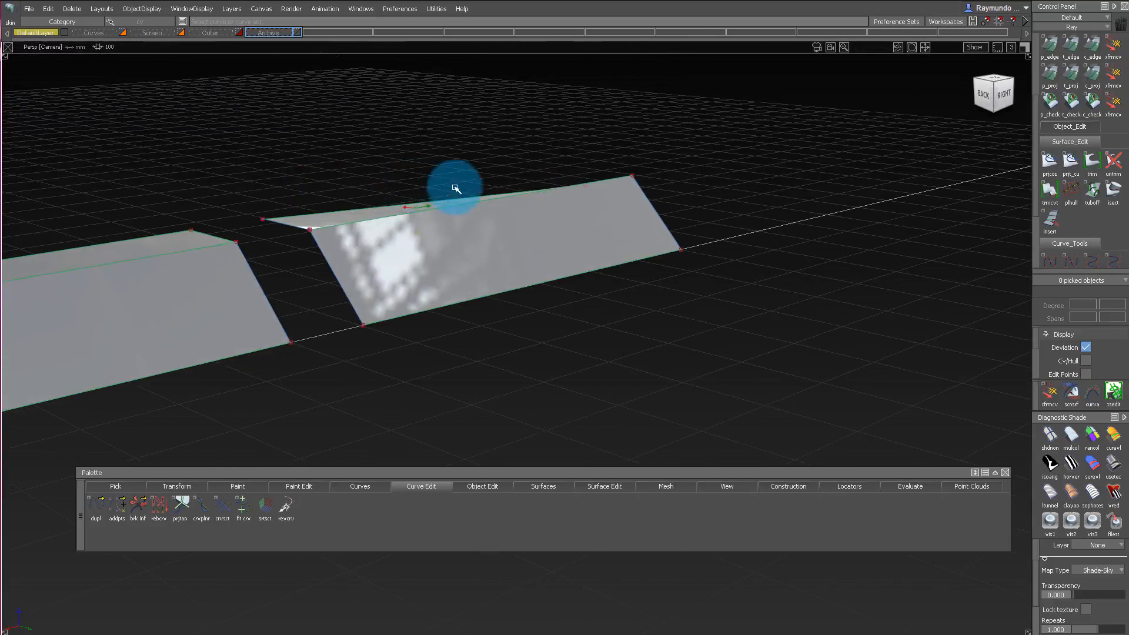
pyautogui.keyDown('alt'); pyautogui.keyDown('shift'); pyautogui.moveTo(456, 188); pyautogui.dragTo(635, 182, button='middle'); pyautogui.keyUp('shift'); pyautogui.keyUp('alt')
# Switch the diagnostic shading to the Shade-Sky reflection and inspect the sides and tops of both blocks.
pyautogui.click(1108, 454)
pyautogui.moveTo(680, 229)
pyautogui.keyDown('alt'); pyautogui.keyDown('shift'); pyautogui.mouseDown()
pyautogui.moveTo(494, 330)
pyautogui.moveTo(488, 265)
pyautogui.moveTo(624, 235)
pyautogui.mouseUp(); pyautogui.keyUp('shift'); pyautogui.keyUp('alt')
pyautogui.keyDown('alt'); pyautogui.keyDown('shift'); pyautogui.moveTo(624, 235); pyautogui.dragTo(725, 234, button='middle'); pyautogui.keyUp('shift'); pyautogui.keyUp('alt')
pyautogui.keyDown('alt'); pyautogui.keyDown('shift'); pyautogui.moveTo(725, 234); pyautogui.dragTo(716, 154); pyautogui.keyUp('shift'); pyautogui.keyUp('alt')
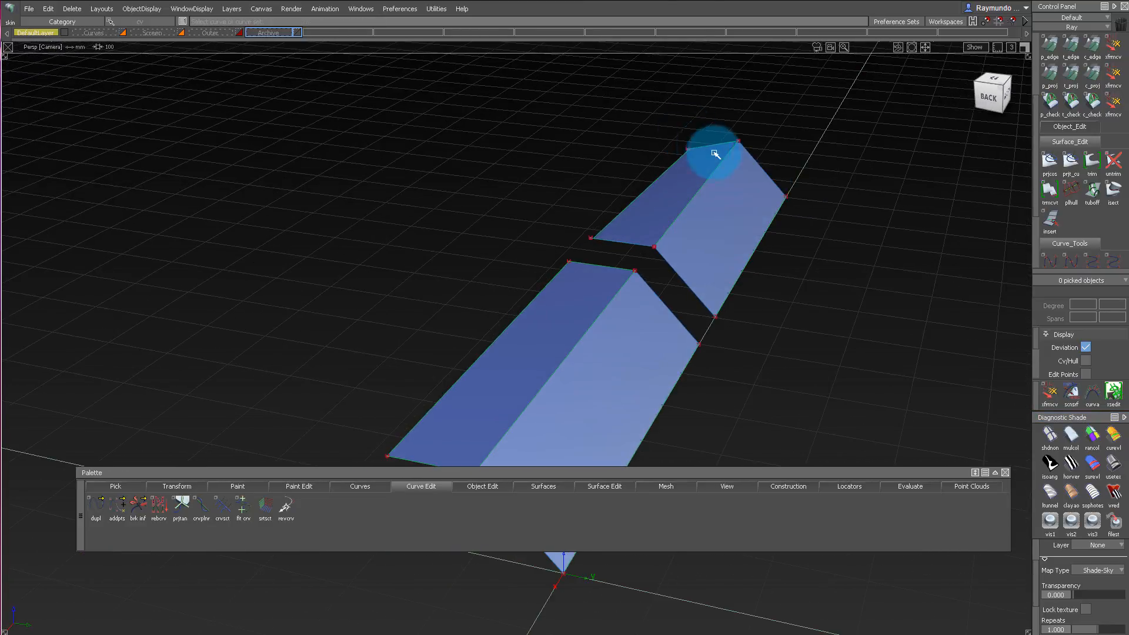
# Rotate the second block's far top line further down about its corner to strengthen the twist of the top surface.
pyautogui.keyDown('ctrl'); pyautogui.keyDown('shift'); pyautogui.moveTo(728, 153); pyautogui.dragTo(728, 170, button='right'); pyautogui.keyUp('shift'); pyautogui.keyUp('ctrl')
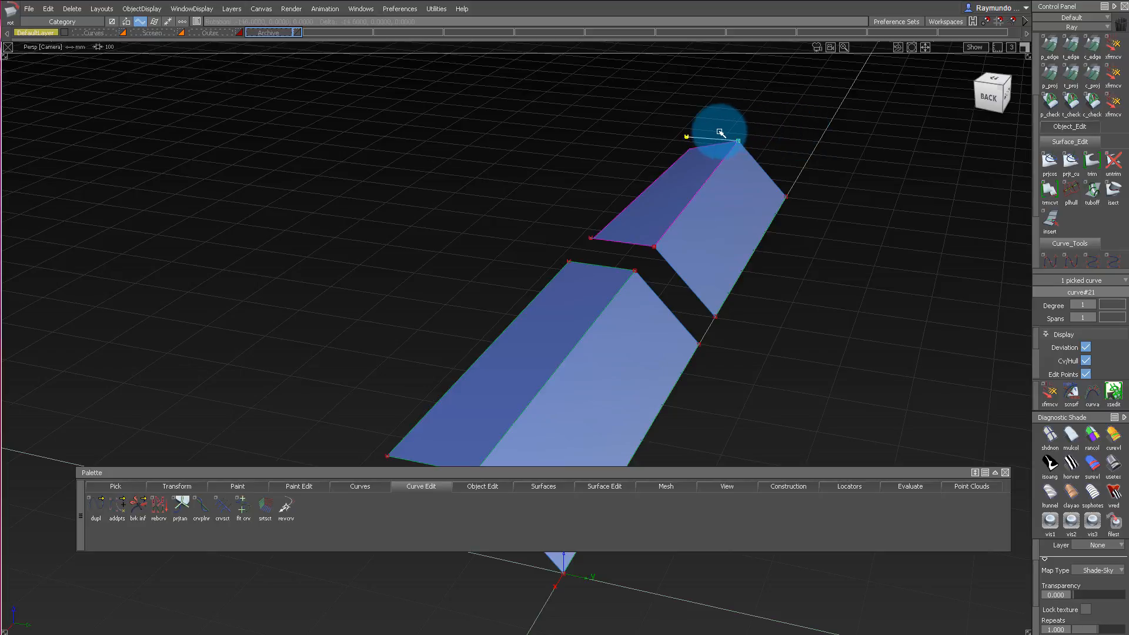
pyautogui.moveTo(837, 130)
pyautogui.mouseDown()
pyautogui.moveTo(890, 130)
pyautogui.moveTo(850, 130)
pyautogui.mouseUp()
pyautogui.keyDown('alt'); pyautogui.keyDown('shift'); pyautogui.moveTo(683, 129); pyautogui.dragTo(728, 127); pyautogui.keyUp('shift'); pyautogui.keyUp('alt')
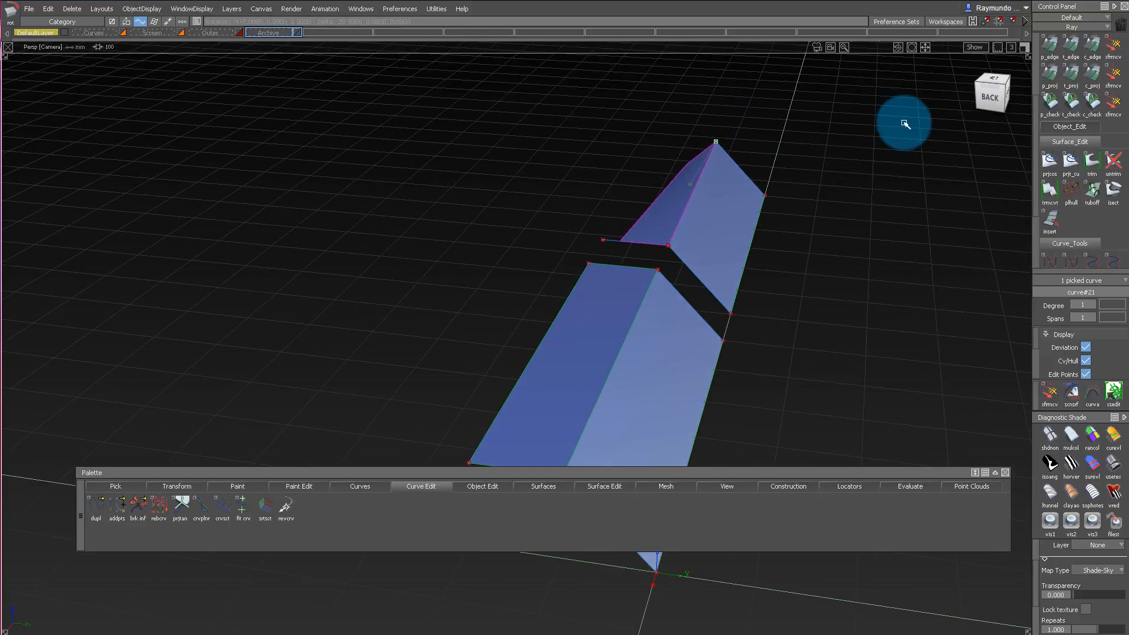
# Edit the twisted top skin and set the flow control at its end to Connect ends.
pyautogui.keyDown('alt'); pyautogui.keyDown('shift'); pyautogui.moveTo(758, 125); pyautogui.dragTo(645, 111); pyautogui.keyUp('shift'); pyautogui.keyUp('alt')
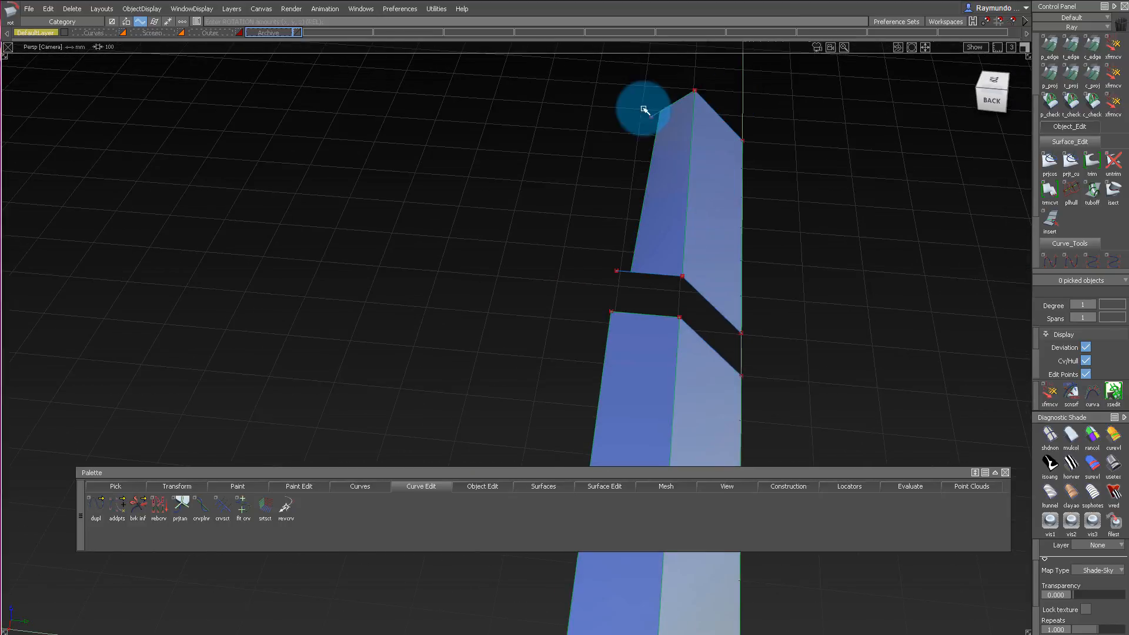
pyautogui.click(677, 144)
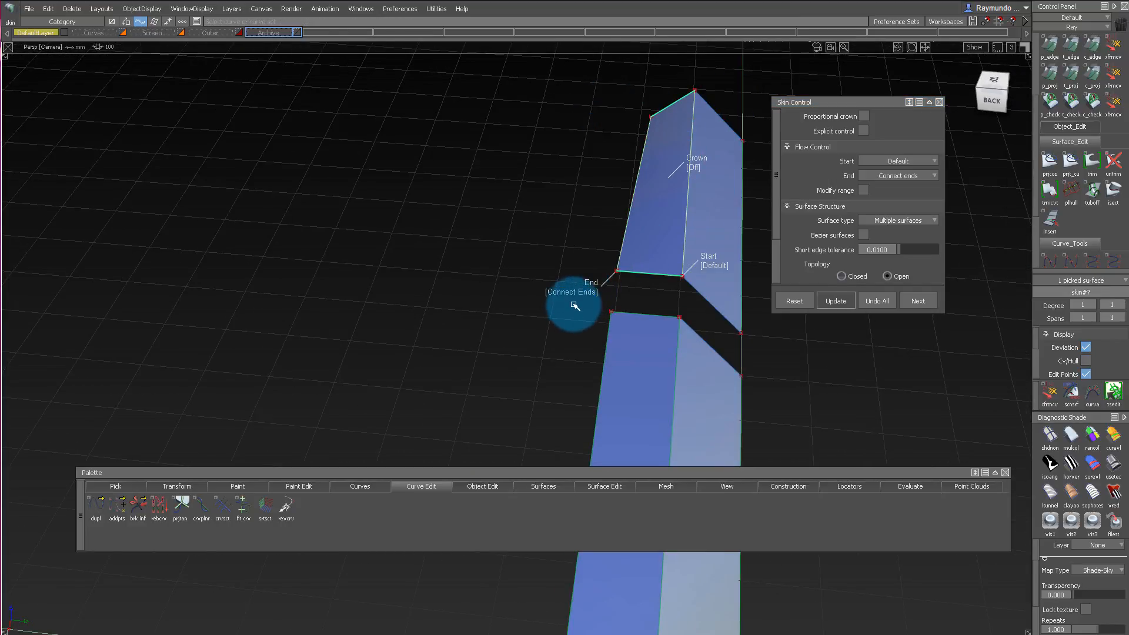
pyautogui.moveTo(680, 126)
pyautogui.keyDown('alt'); pyautogui.keyDown('shift'); pyautogui.mouseDown()
pyautogui.moveTo(734, 116)
pyautogui.moveTo(224, 149)
pyautogui.moveTo(353, 220)
pyautogui.moveTo(372, 288)
pyautogui.mouseUp(); pyautogui.keyUp('shift'); pyautogui.keyUp('alt')
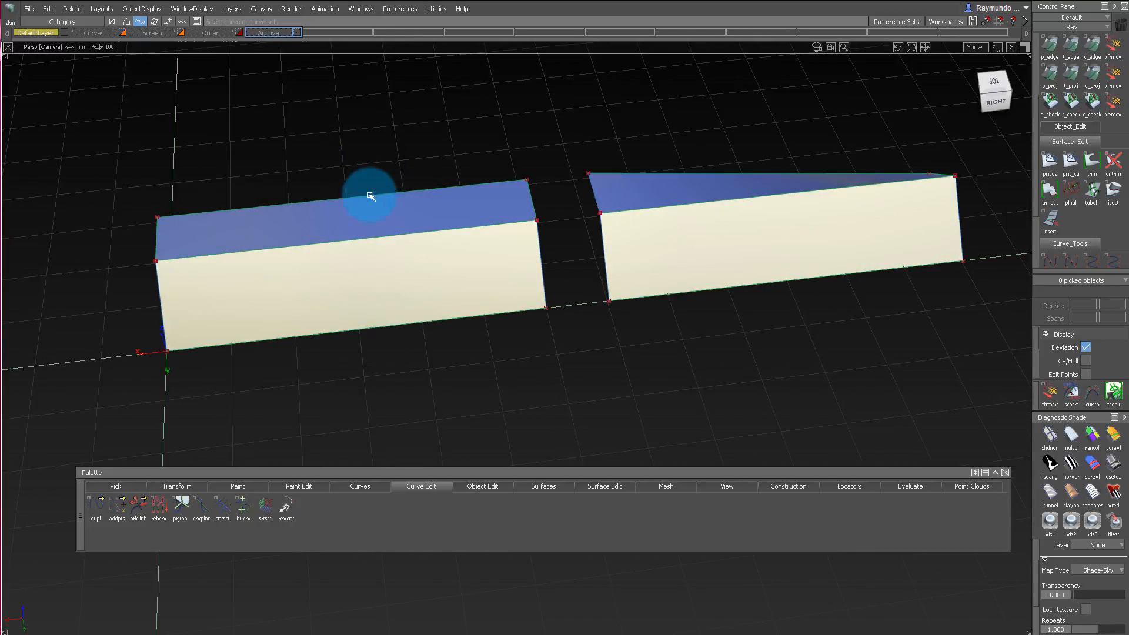
# Build a Chord surface fillet with G2 Curvature between the first block's top and sloped side, with a chordal length of 50.
pyautogui.keyDown('alt'); pyautogui.keyDown('shift'); pyautogui.moveTo(371, 194); pyautogui.dragTo(455, 275); pyautogui.keyUp('shift'); pyautogui.keyUp('alt')
pyautogui.keyDown('ctrl'); pyautogui.keyDown('shift'); pyautogui.moveTo(456, 275); pyautogui.dragTo(460, 172); pyautogui.keyUp('shift'); pyautogui.keyUp('ctrl')
pyautogui.click(434, 265)
pyautogui.click(457, 322)
pyautogui.keyDown('alt'); pyautogui.keyDown('shift'); pyautogui.moveTo(480, 292); pyautogui.dragTo(430, 275, button='middle'); pyautogui.keyUp('shift'); pyautogui.keyUp('alt')
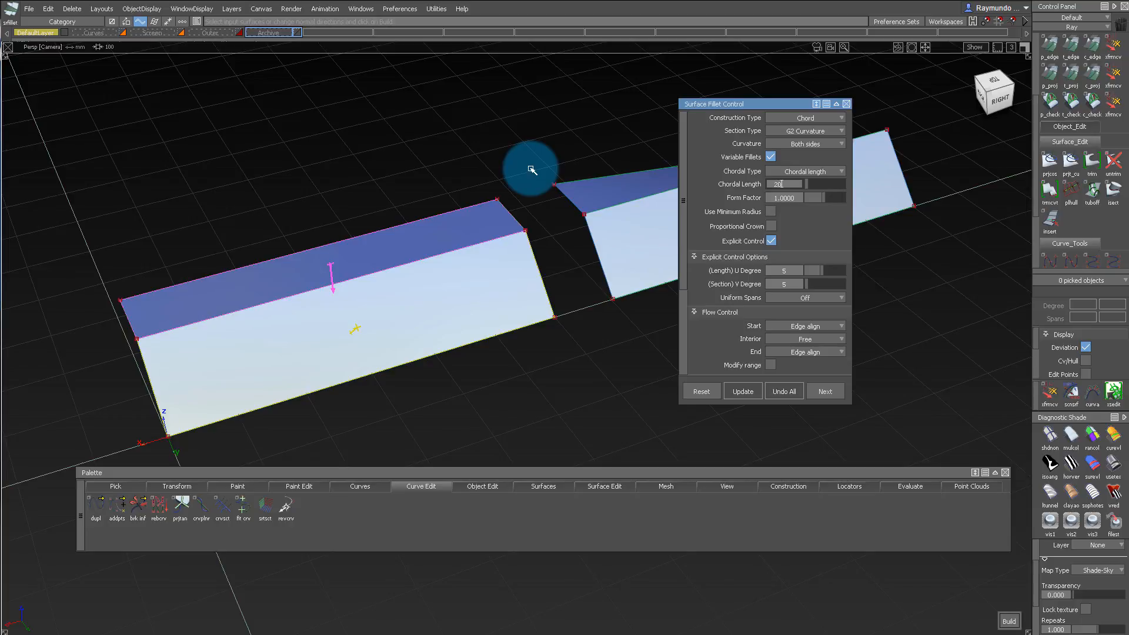
pyautogui.write('20')
pyautogui.press('Return')
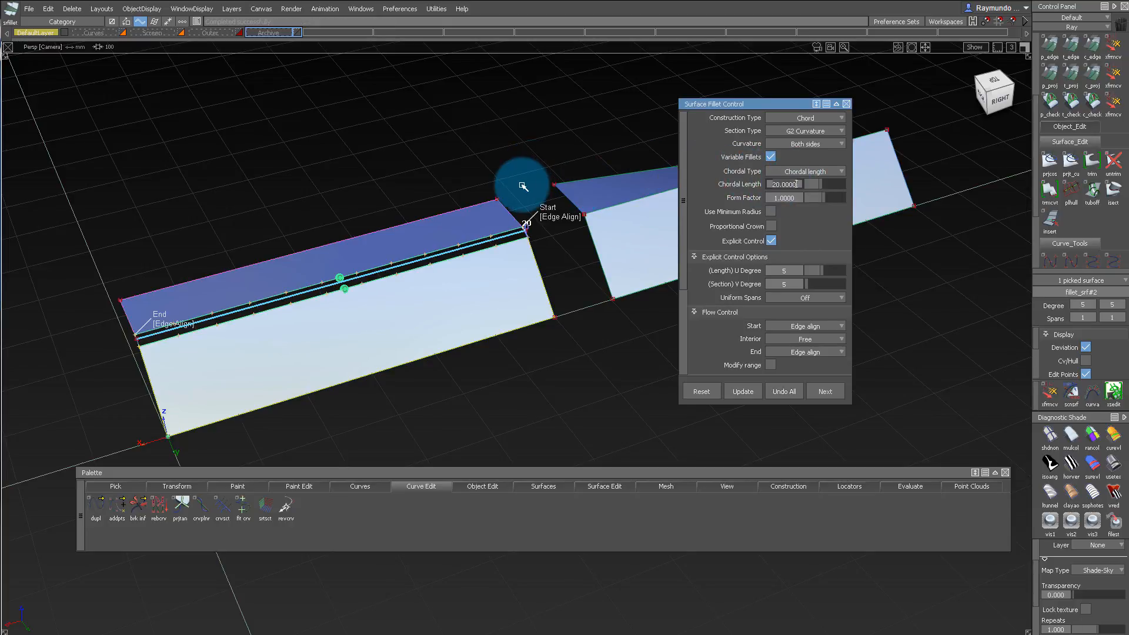
pyautogui.write('50')
pyautogui.press('Return')
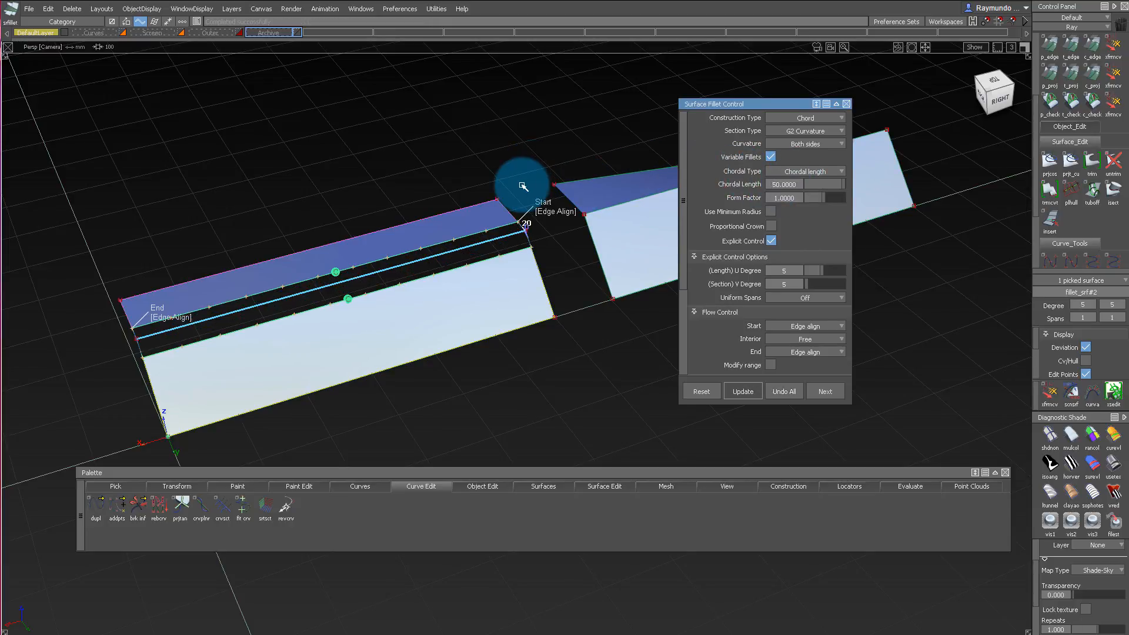
pyautogui.press('space')
# Build the same G2 fillet with a chordal length of 50 between the second block's twisted top and side, and inspect the highlights.
pyautogui.keyDown('alt'); pyautogui.keyDown('shift'); pyautogui.moveTo(589, 195); pyautogui.dragTo(540, 194, button='middle'); pyautogui.keyUp('shift'); pyautogui.keyUp('alt')
pyautogui.keyDown('alt'); pyautogui.keyDown('shift'); pyautogui.moveTo(540, 194); pyautogui.dragTo(579, 198); pyautogui.keyUp('shift'); pyautogui.keyUp('alt')
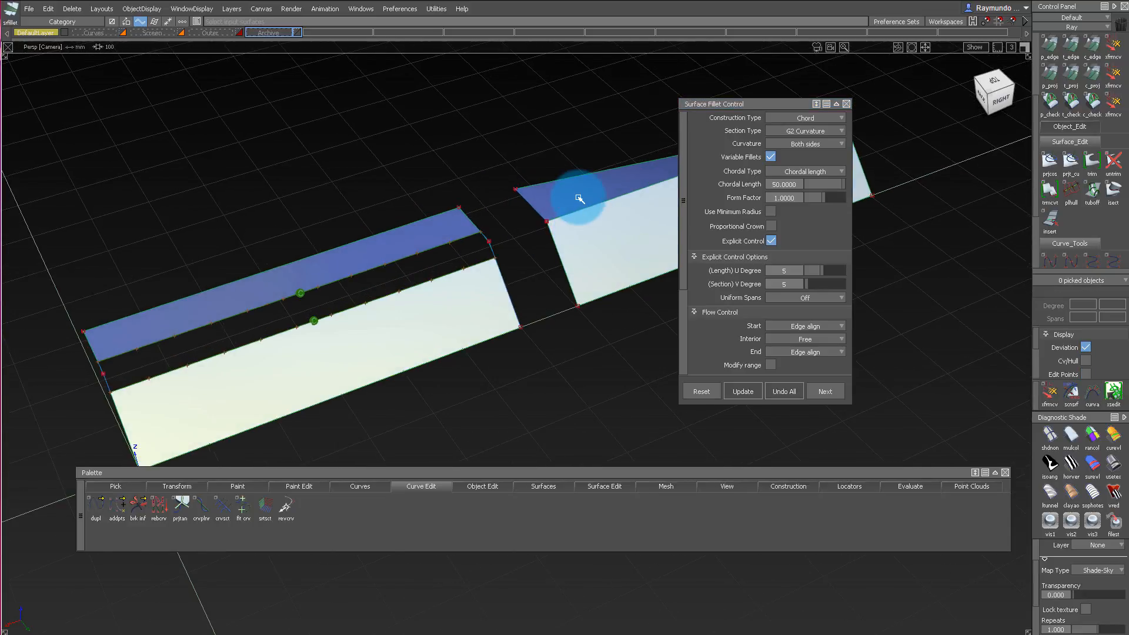
pyautogui.keyDown('alt'); pyautogui.keyDown('shift'); pyautogui.moveTo(616, 251); pyautogui.dragTo(416, 157, button='middle'); pyautogui.keyUp('shift'); pyautogui.keyUp('alt')
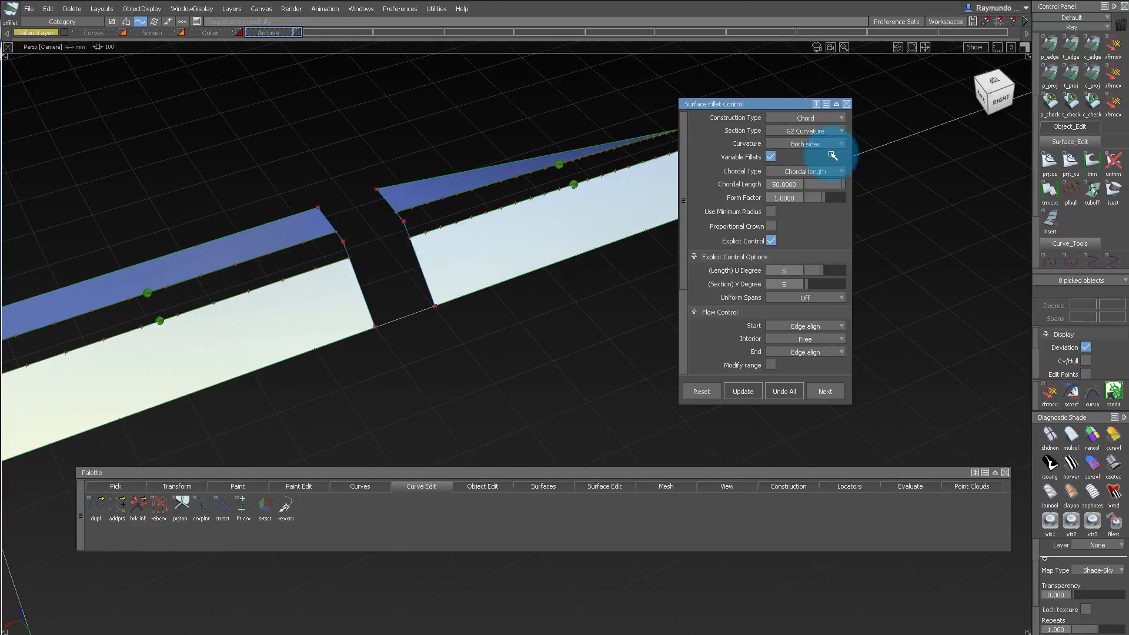
pyautogui.keyDown('alt'); pyautogui.keyDown('shift'); pyautogui.moveTo(541, 237); pyautogui.dragTo(719, 200); pyautogui.keyUp('shift'); pyautogui.keyUp('alt')
pyautogui.click(846, 104)
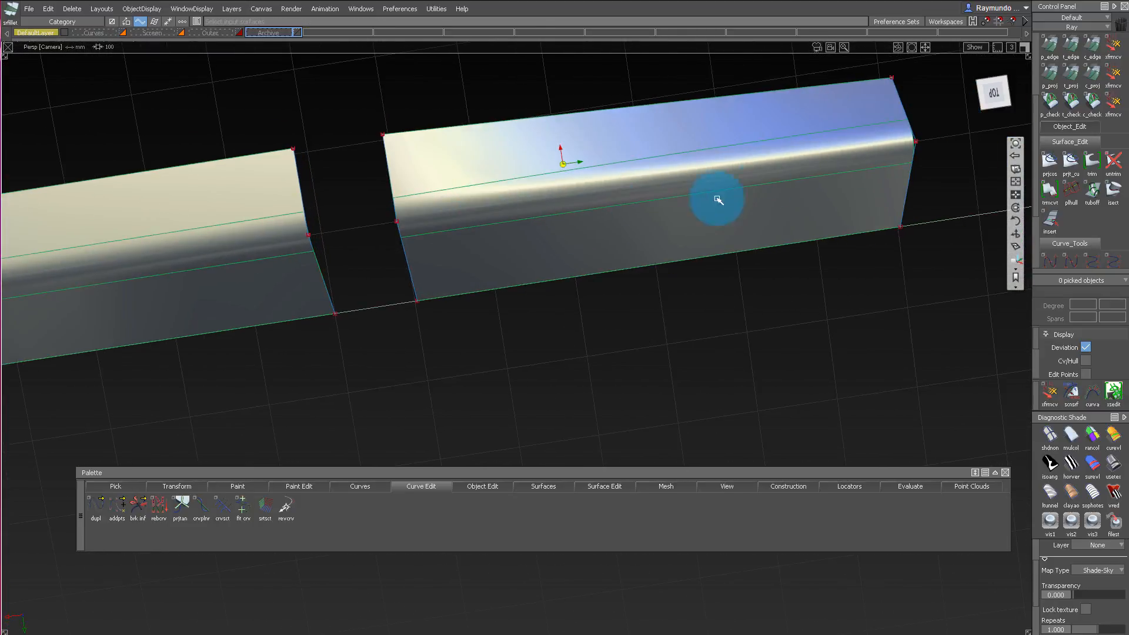
pyautogui.keyDown('alt'); pyautogui.keyDown('shift'); pyautogui.moveTo(880, 148); pyautogui.dragTo(559, 278); pyautogui.keyUp('shift'); pyautogui.keyUp('alt')
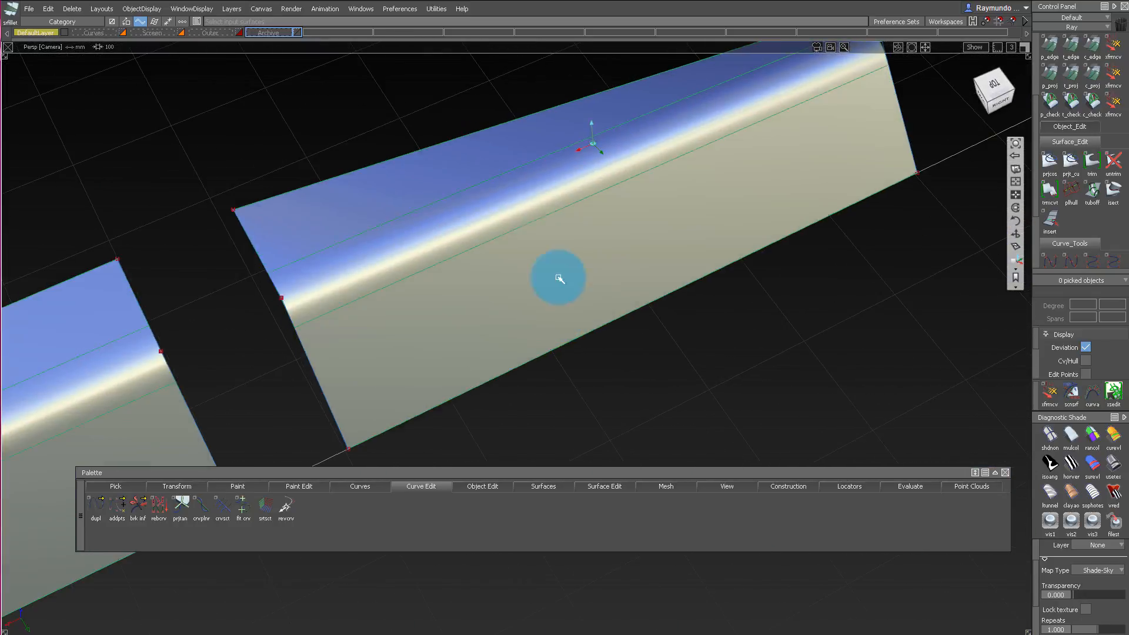
pyautogui.moveTo(740, 372); pyautogui.dragTo(415, 47)
pyautogui.press('Delete')
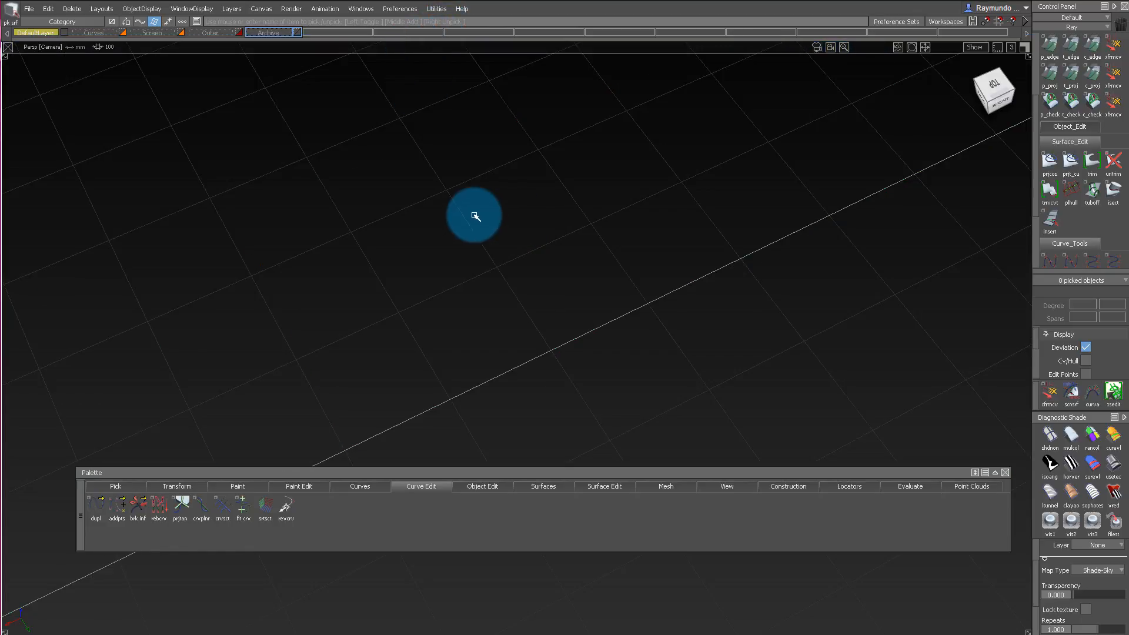
pyautogui.hotkey('ctrl', 'z')
# Isolate the second block's three surfaces by hiding everything else.
pyautogui.moveTo(534, 154); pyautogui.dragTo(676, 350)
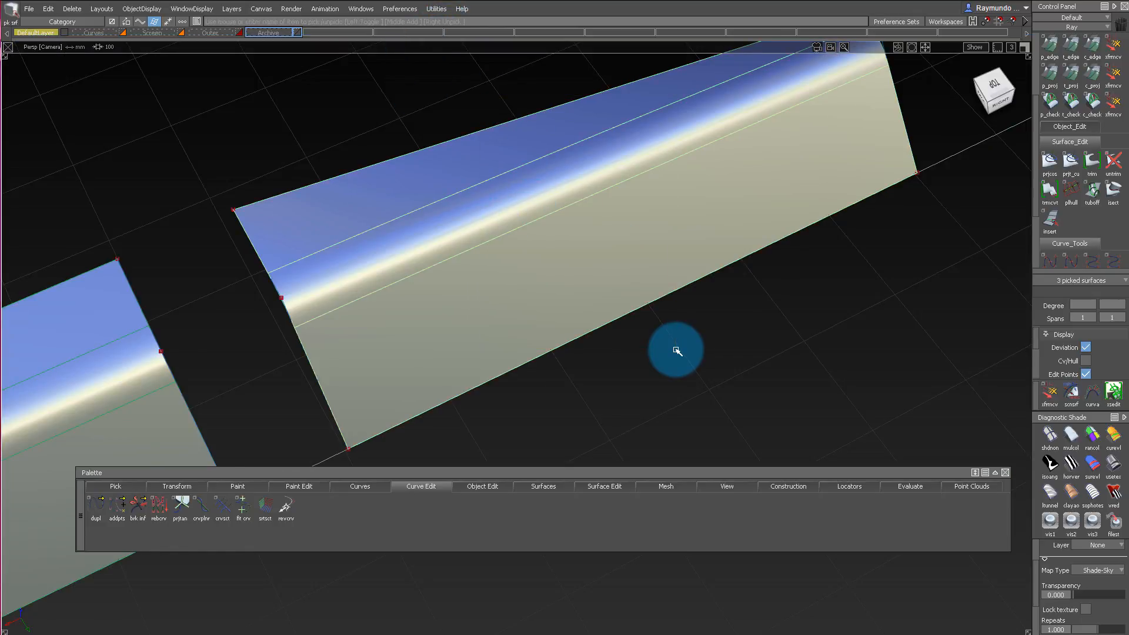
pyautogui.hotkey('alt', 'h')
pyautogui.keyDown('alt'); pyautogui.keyDown('shift'); pyautogui.moveTo(422, 281); pyautogui.dragTo(738, 157); pyautogui.keyUp('shift'); pyautogui.keyUp('alt')
pyautogui.keyDown('ctrl'); pyautogui.keyDown('shift'); pyautogui.moveTo(703, 177); pyautogui.dragTo(692, 152); pyautogui.keyUp('shift'); pyautogui.keyUp('ctrl')
# Increase the patch precision of the two faces beside the fillet and examine the twisted top's isoparametric lines.
pyautogui.click(556, 161)
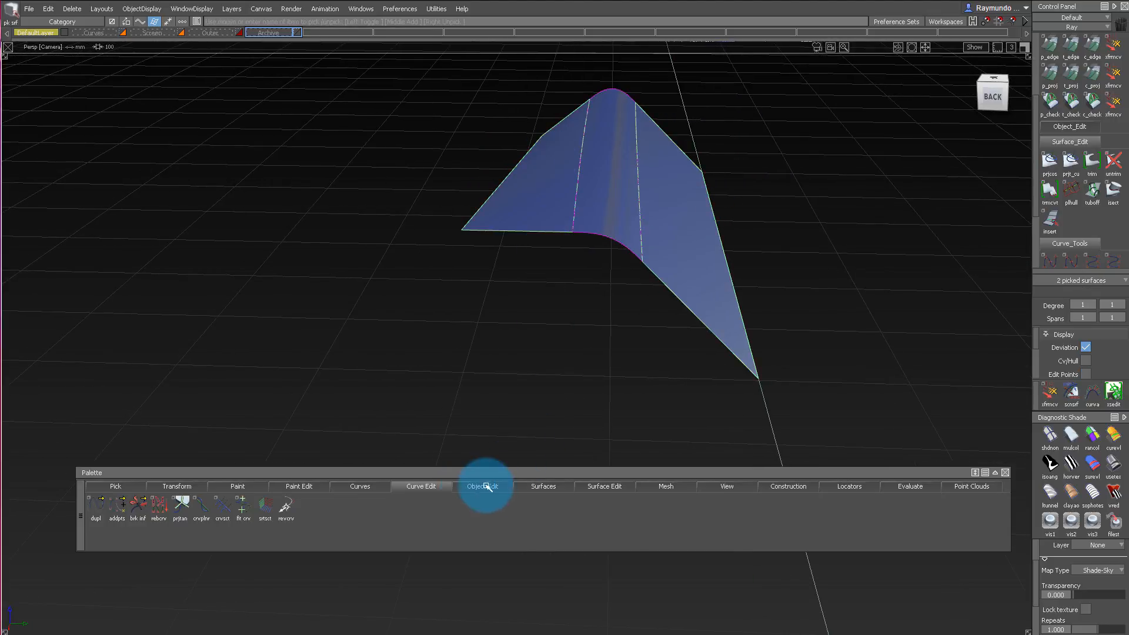
pyautogui.moveTo(486, 486); pyautogui.dragTo(491, 563)
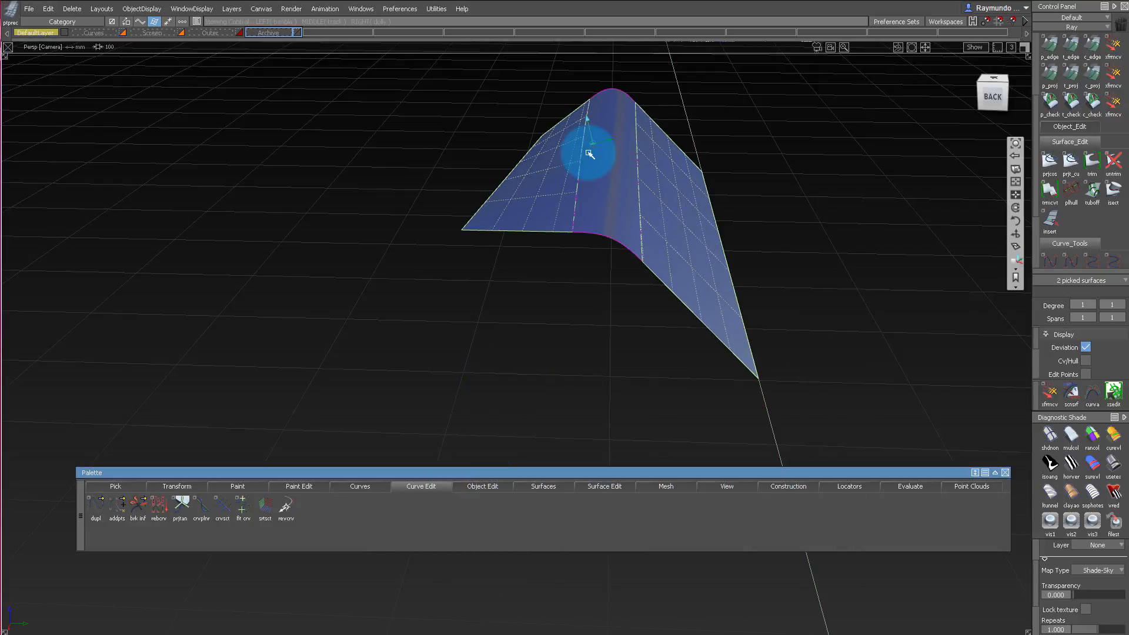
pyautogui.keyDown('alt'); pyautogui.keyDown('shift'); pyautogui.moveTo(633, 144); pyautogui.dragTo(655, 171, button='right'); pyautogui.keyUp('shift'); pyautogui.keyUp('alt')
pyautogui.keyDown('alt'); pyautogui.keyDown('shift'); pyautogui.moveTo(655, 171); pyautogui.dragTo(659, 206); pyautogui.keyUp('shift'); pyautogui.keyUp('alt')
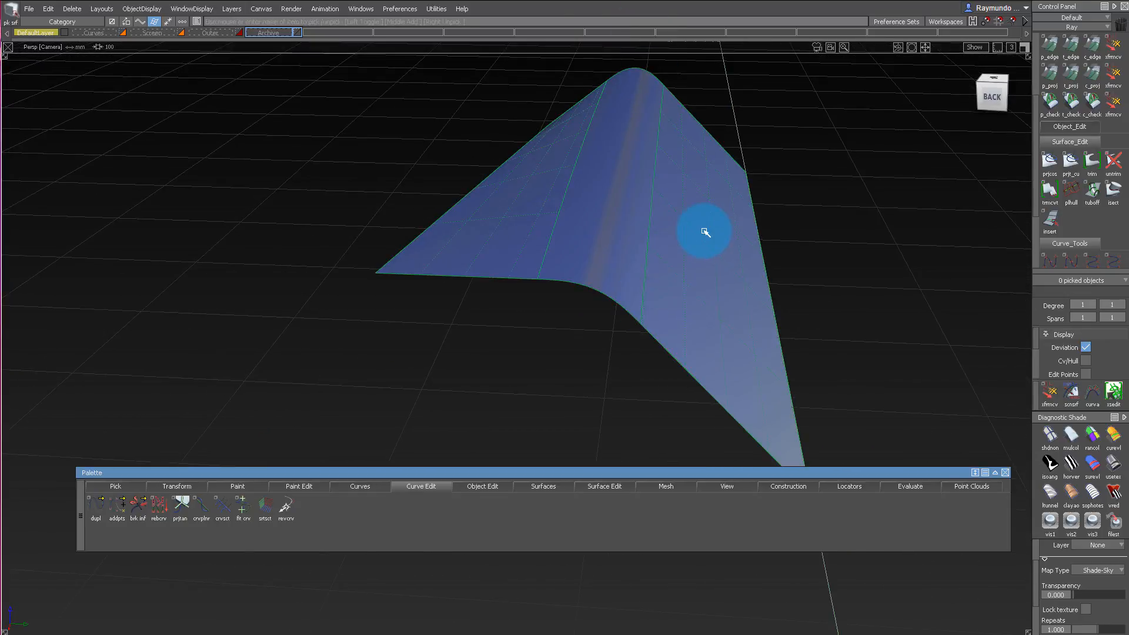
# Untrim the second block's twisted top and side faces beside the fillet and examine how the full surfaces meet.
pyautogui.click(705, 231)
pyautogui.keyDown('alt'); pyautogui.keyDown('shift'); pyautogui.moveTo(616, 172); pyautogui.dragTo(661, 181, button='right'); pyautogui.keyUp('shift'); pyautogui.keyUp('alt')
pyautogui.keyDown('alt'); pyautogui.keyDown('shift'); pyautogui.moveTo(661, 182); pyautogui.dragTo(653, 235); pyautogui.keyUp('shift'); pyautogui.keyUp('alt')
pyautogui.keyDown('alt'); pyautogui.keyDown('shift'); pyautogui.moveTo(647, 194); pyautogui.dragTo(632, 124); pyautogui.keyUp('shift'); pyautogui.keyUp('alt')
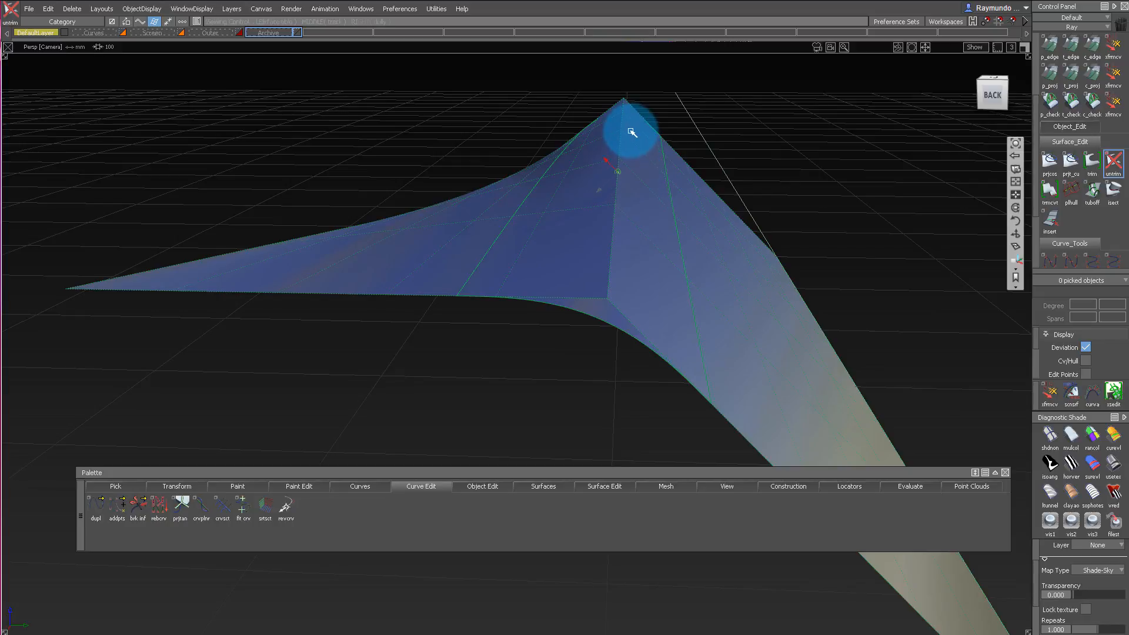
pyautogui.keyDown('alt'); pyautogui.keyDown('shift'); pyautogui.moveTo(632, 127); pyautogui.dragTo(646, 138, button='right'); pyautogui.keyUp('shift'); pyautogui.keyUp('alt')
pyautogui.moveTo(659, 138)
pyautogui.keyDown('alt'); pyautogui.keyDown('shift'); pyautogui.mouseDown()
pyautogui.moveTo(658, 126)
pyautogui.moveTo(673, 126)
pyautogui.moveTo(661, 126)
pyautogui.mouseUp(); pyautogui.keyUp('shift'); pyautogui.keyUp('alt')
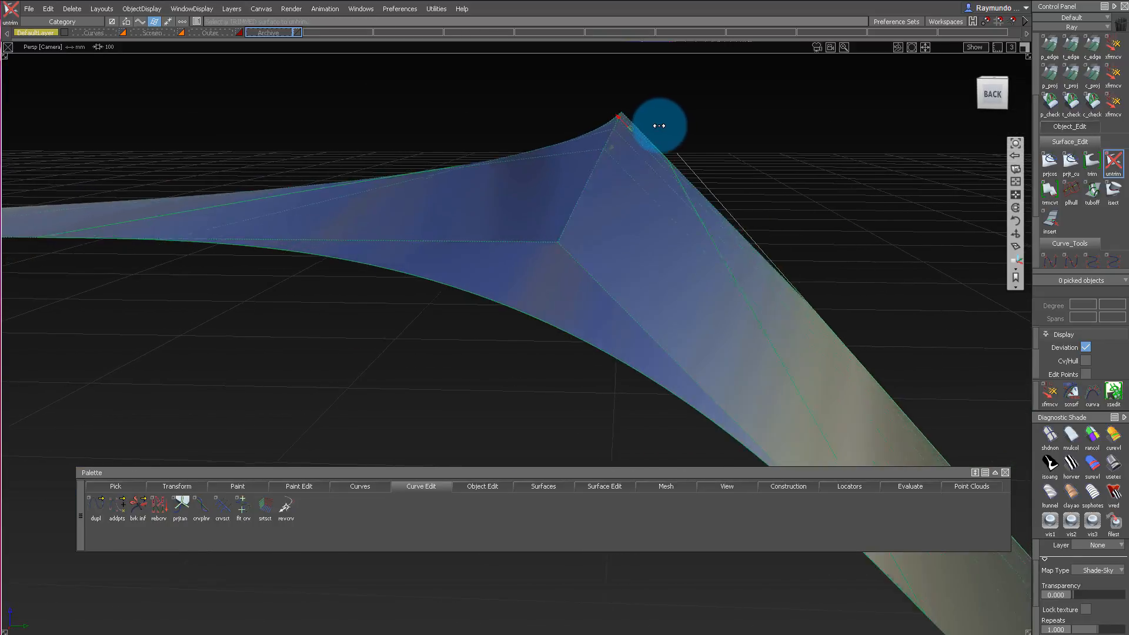
pyautogui.keyDown('alt'); pyautogui.keyDown('shift'); pyautogui.moveTo(660, 126); pyautogui.dragTo(654, 134, button='right'); pyautogui.keyUp('shift'); pyautogui.keyUp('alt')
pyautogui.keyDown('alt'); pyautogui.keyDown('shift'); pyautogui.moveTo(654, 134); pyautogui.dragTo(612, 166); pyautogui.keyUp('shift'); pyautogui.keyUp('alt')
pyautogui.keyDown('alt'); pyautogui.keyDown('shift'); pyautogui.moveTo(589, 228); pyautogui.dragTo(645, 111); pyautogui.keyUp('shift'); pyautogui.keyUp('alt')
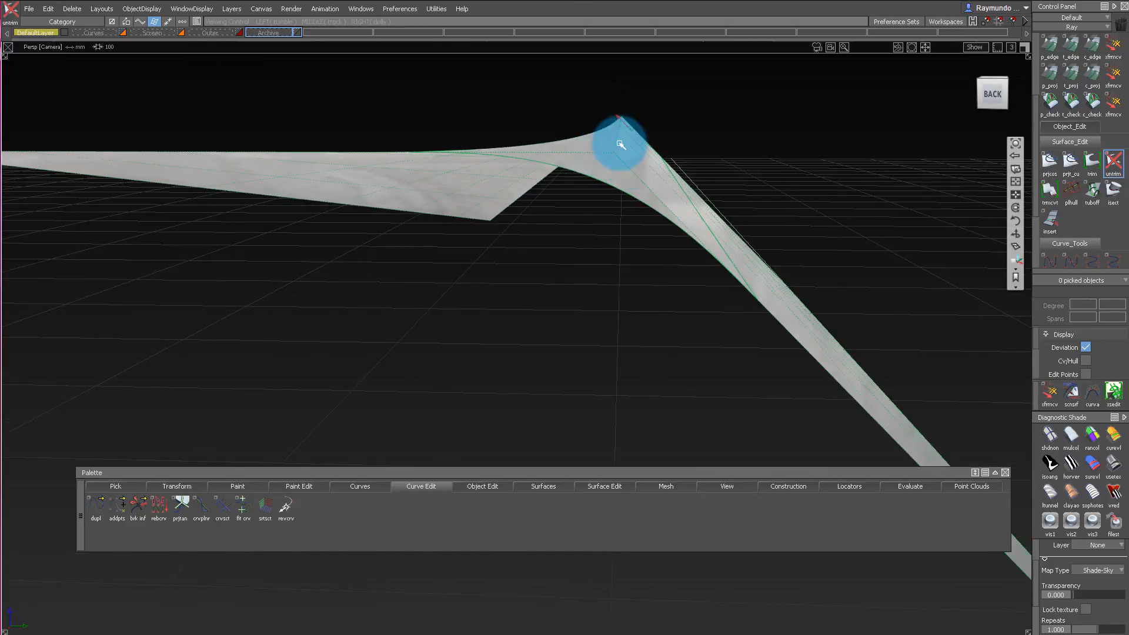
pyautogui.keyDown('alt'); pyautogui.keyDown('shift'); pyautogui.moveTo(631, 158); pyautogui.dragTo(521, 172); pyautogui.keyUp('shift'); pyautogui.keyUp('alt')
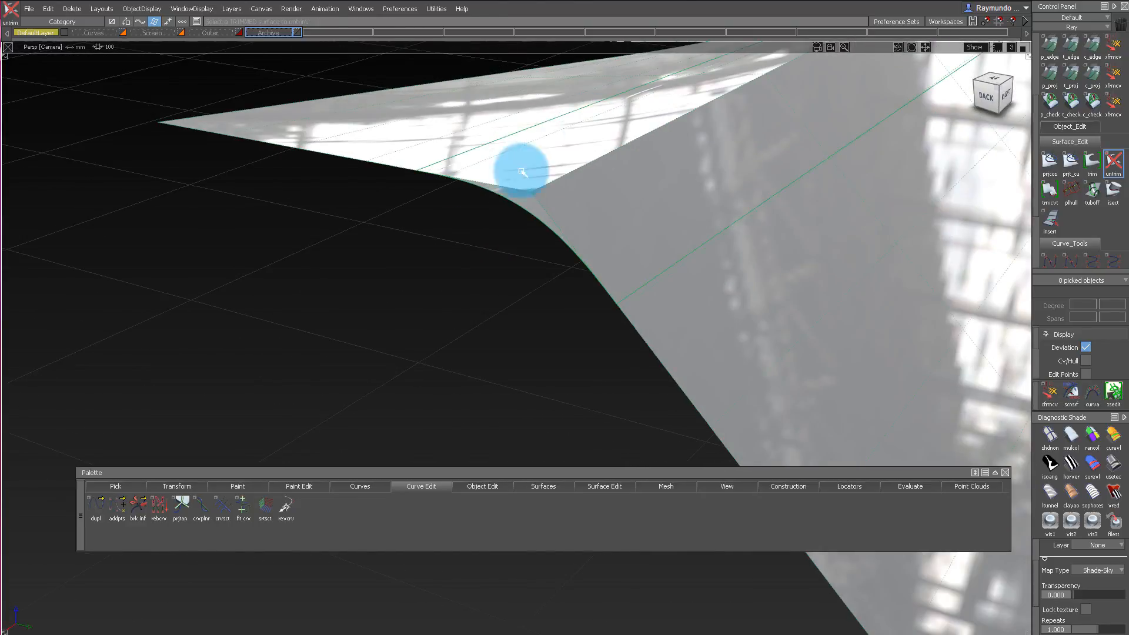
# Trim the second block's twisted top and side faces back to the fillet's edges.
pyautogui.press('F5')
pyautogui.keyDown('alt'); pyautogui.keyDown('shift'); pyautogui.moveTo(522, 172); pyautogui.dragTo(680, 86, button='right'); pyautogui.keyUp('shift'); pyautogui.keyUp('alt')
pyautogui.keyDown('alt'); pyautogui.keyDown('shift'); pyautogui.moveTo(680, 86); pyautogui.dragTo(515, 146, button='middle'); pyautogui.keyUp('shift'); pyautogui.keyUp('alt')
pyautogui.keyDown('alt'); pyautogui.keyDown('shift'); pyautogui.moveTo(515, 146); pyautogui.dragTo(603, 247); pyautogui.keyUp('shift'); pyautogui.keyUp('alt')
pyautogui.keyDown('ctrl'); pyautogui.keyDown('shift'); pyautogui.moveTo(555, 122); pyautogui.dragTo(496, 222); pyautogui.keyUp('shift'); pyautogui.keyUp('ctrl')
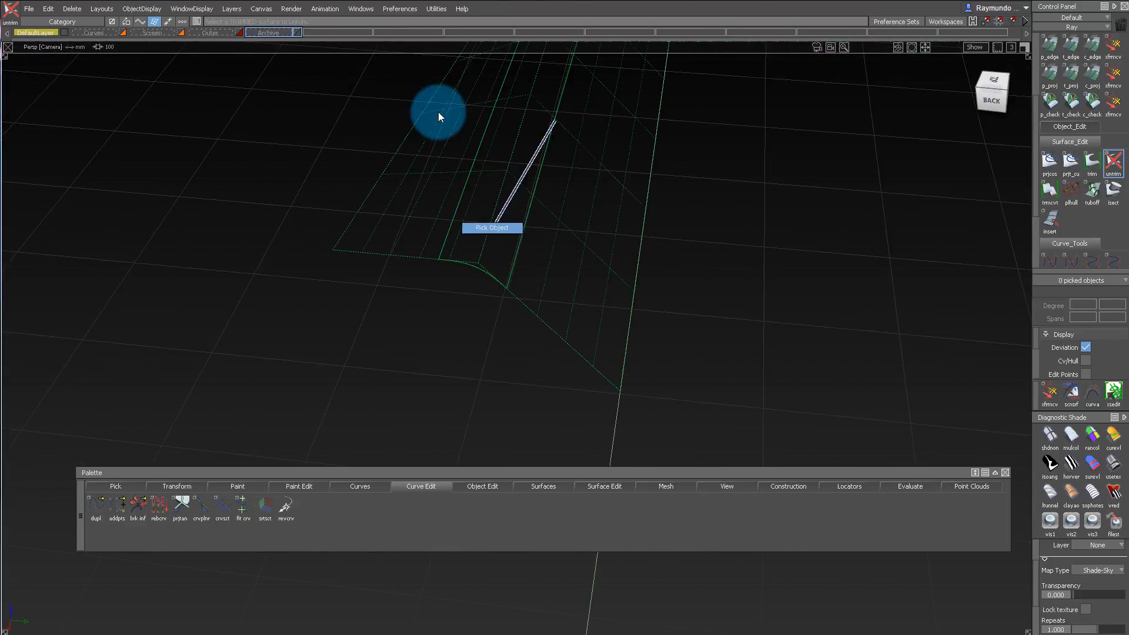
pyautogui.keyDown('alt'); pyautogui.keyDown('shift'); pyautogui.moveTo(439, 112); pyautogui.dragTo(556, 260); pyautogui.keyUp('shift'); pyautogui.keyUp('alt')
pyautogui.keyDown('alt'); pyautogui.keyDown('shift'); pyautogui.moveTo(594, 308); pyautogui.dragTo(552, 237); pyautogui.keyUp('shift'); pyautogui.keyUp('alt')
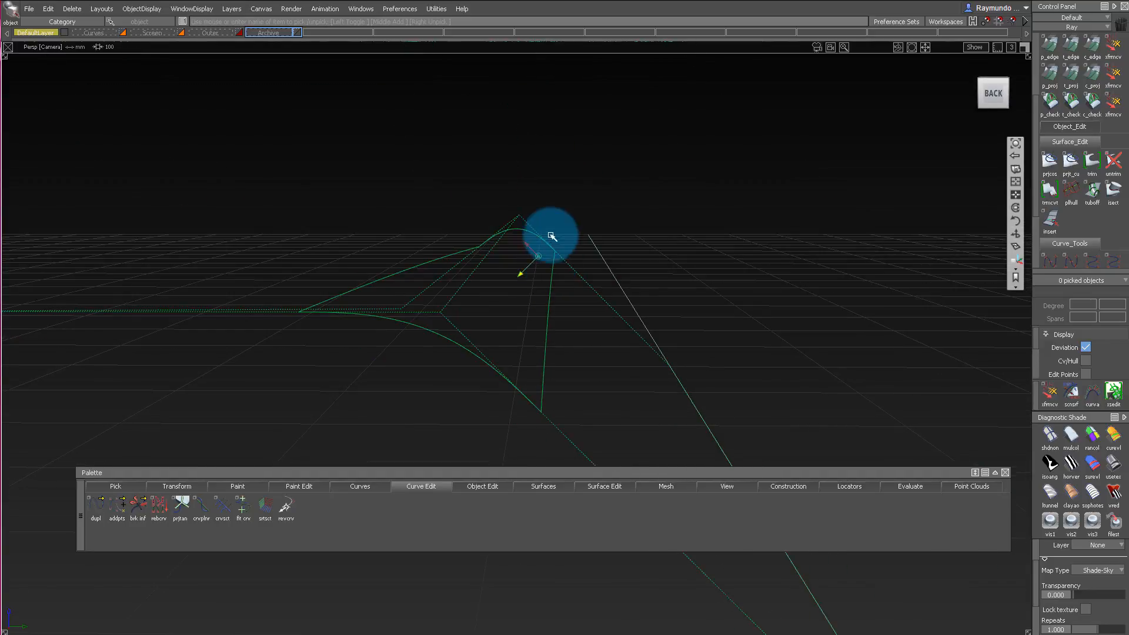
pyautogui.keyDown('alt'); pyautogui.keyDown('shift'); pyautogui.moveTo(533, 284); pyautogui.dragTo(574, 205); pyautogui.keyUp('shift'); pyautogui.keyUp('alt')
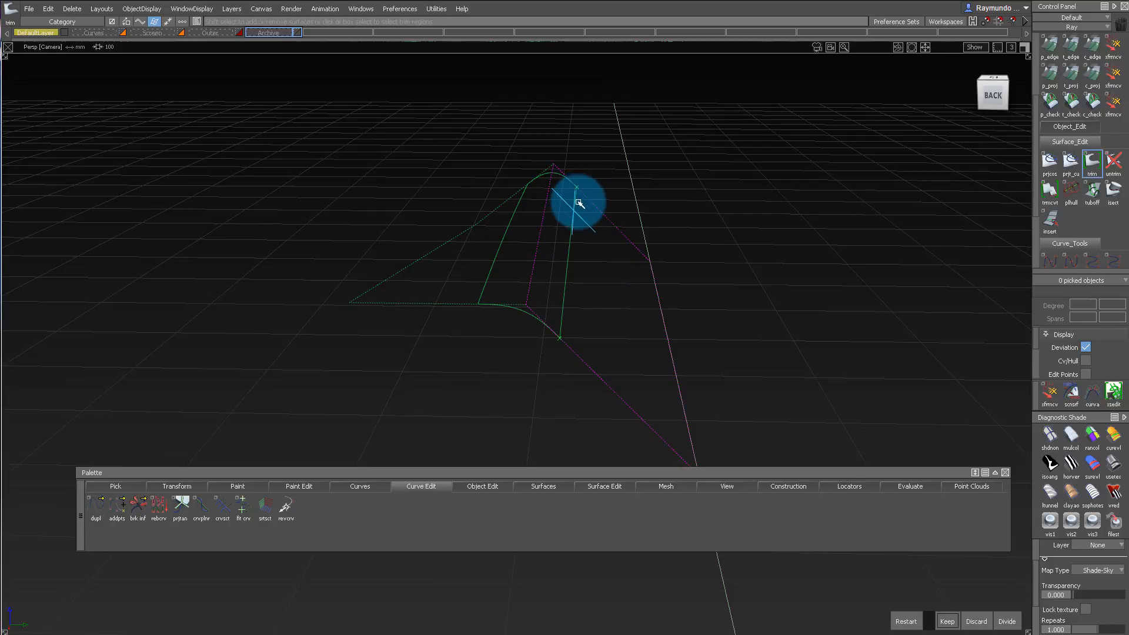
pyautogui.click(473, 259)
pyautogui.keyDown('alt'); pyautogui.keyDown('shift'); pyautogui.moveTo(527, 240); pyautogui.dragTo(571, 246); pyautogui.keyUp('shift'); pyautogui.keyUp('alt')
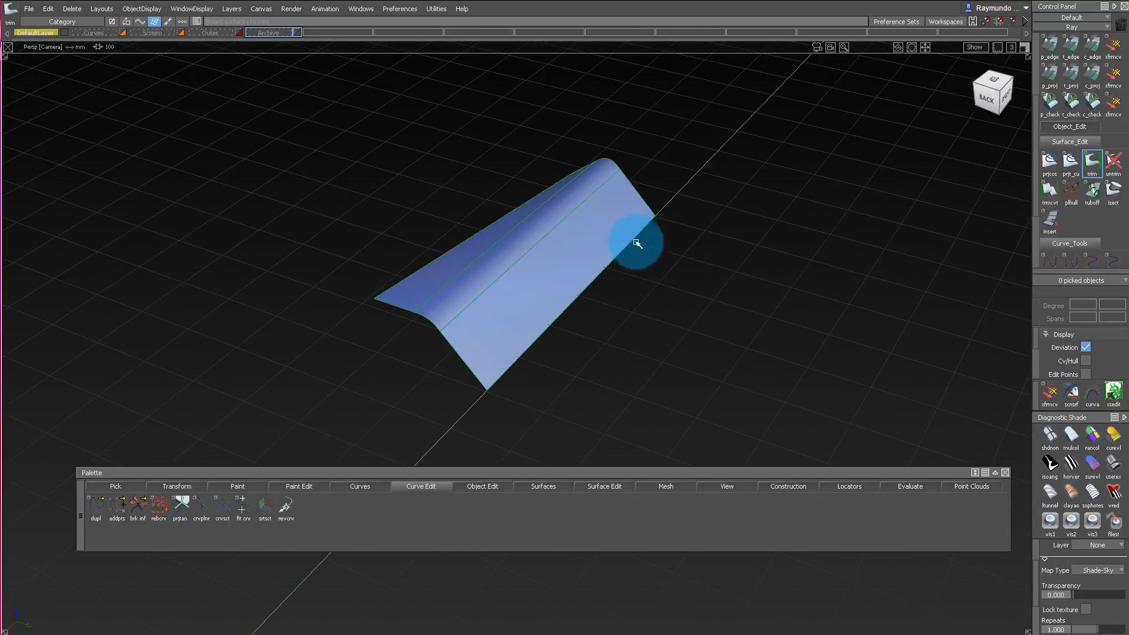
# Bring the hidden first block back into view beside the second block for comparison.
pyautogui.hotkey('ctrl', 'z')
pyautogui.keyDown('alt'); pyautogui.keyDown('shift'); pyautogui.moveTo(452, 335); pyautogui.dragTo(514, 299, button='middle'); pyautogui.keyUp('shift'); pyautogui.keyUp('alt')
pyautogui.keyDown('alt'); pyautogui.keyDown('shift'); pyautogui.click(456, 312); pyautogui.keyUp('shift'); pyautogui.keyUp('alt')
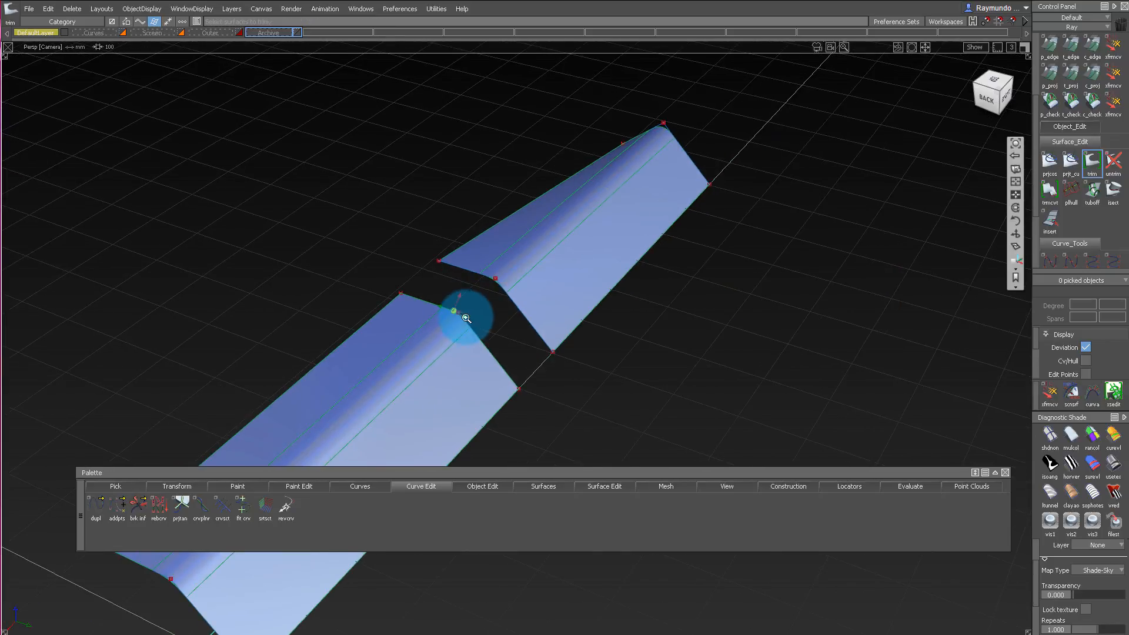
pyautogui.keyDown('alt'); pyautogui.keyDown('shift'); pyautogui.moveTo(464, 317); pyautogui.dragTo(560, 307); pyautogui.keyUp('shift'); pyautogui.keyUp('alt')
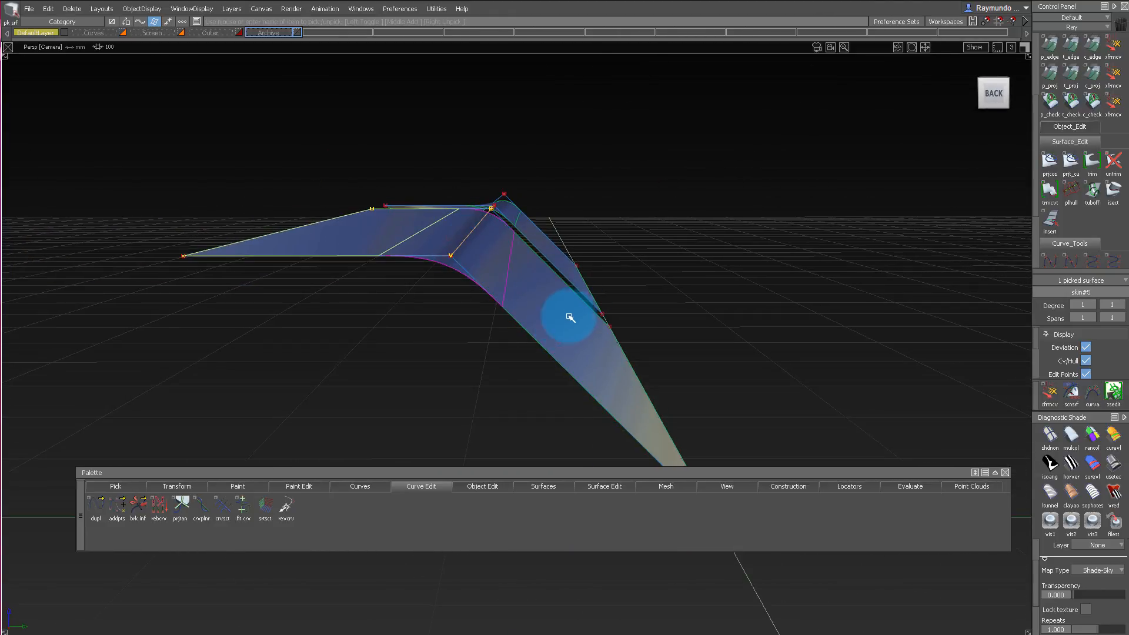
# Untrim the first block's sloped side face and extend it past the edge where it meets the top.
pyautogui.keyDown('alt'); pyautogui.keyDown('shift'); pyautogui.moveTo(353, 231); pyautogui.dragTo(492, 244); pyautogui.keyUp('shift'); pyautogui.keyUp('alt')
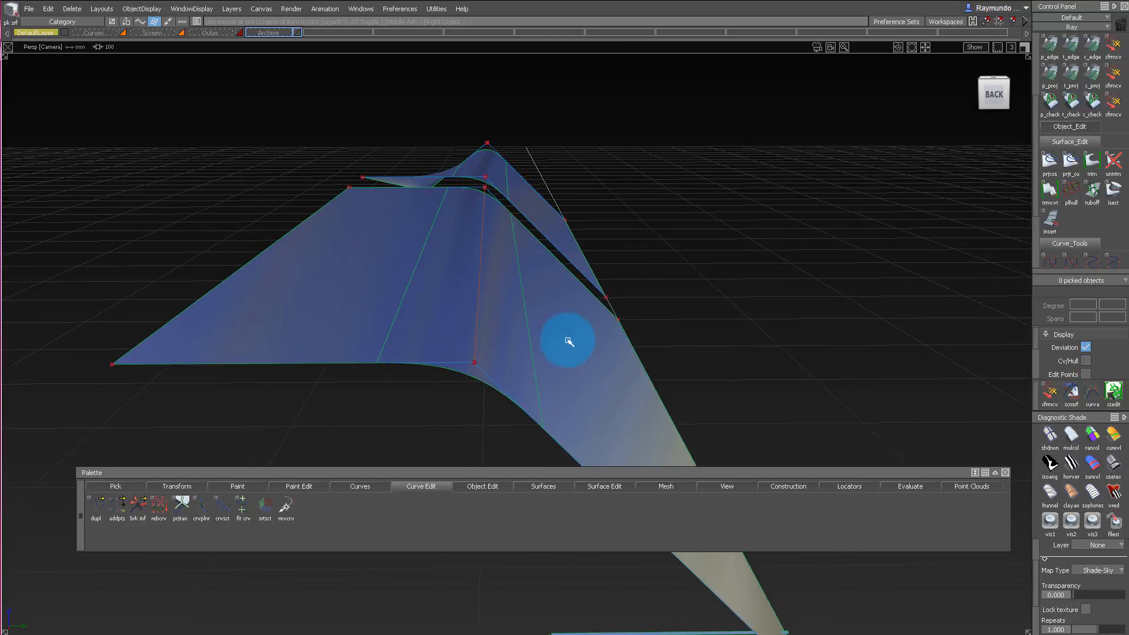
pyautogui.keyDown('alt'); pyautogui.keyDown('shift'); pyautogui.moveTo(569, 342); pyautogui.dragTo(549, 310); pyautogui.keyUp('shift'); pyautogui.keyUp('alt')
pyautogui.keyDown('alt'); pyautogui.keyDown('shift'); pyautogui.moveTo(503, 273); pyautogui.dragTo(540, 370); pyautogui.keyUp('shift'); pyautogui.keyUp('alt')
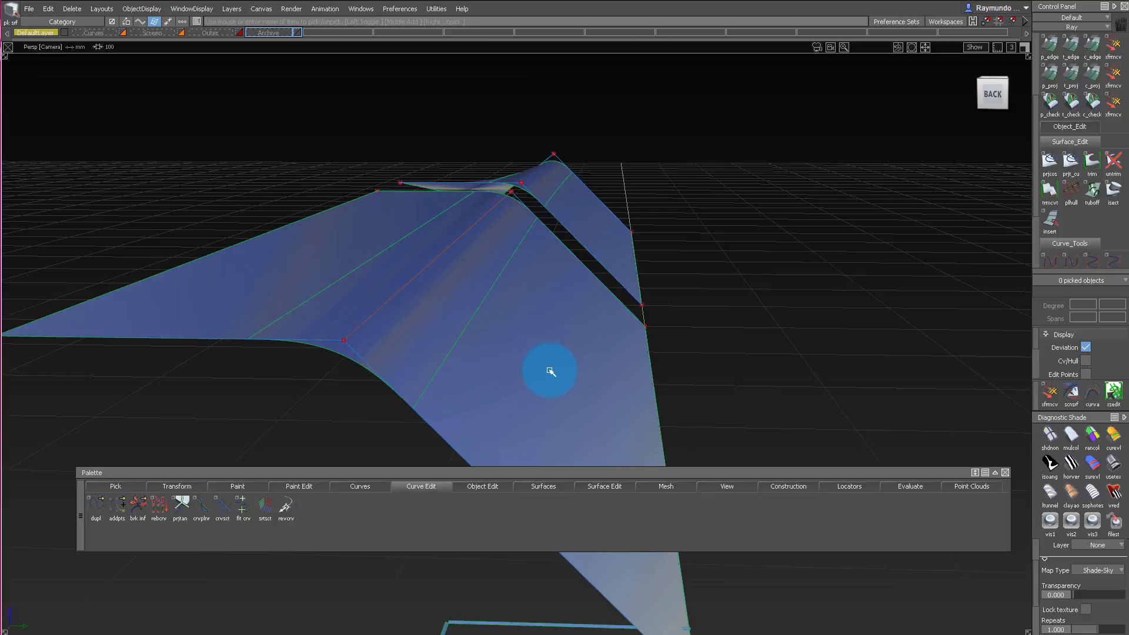
pyautogui.click(535, 318)
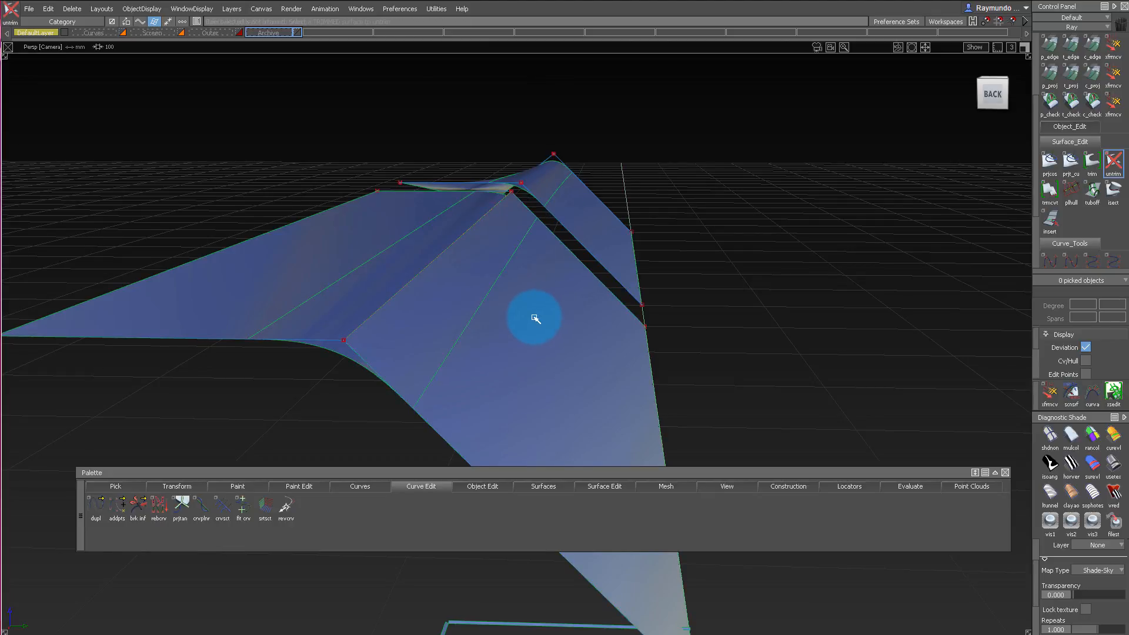
pyautogui.moveTo(455, 274); pyautogui.dragTo(466, 336)
pyautogui.click(1101, 463)
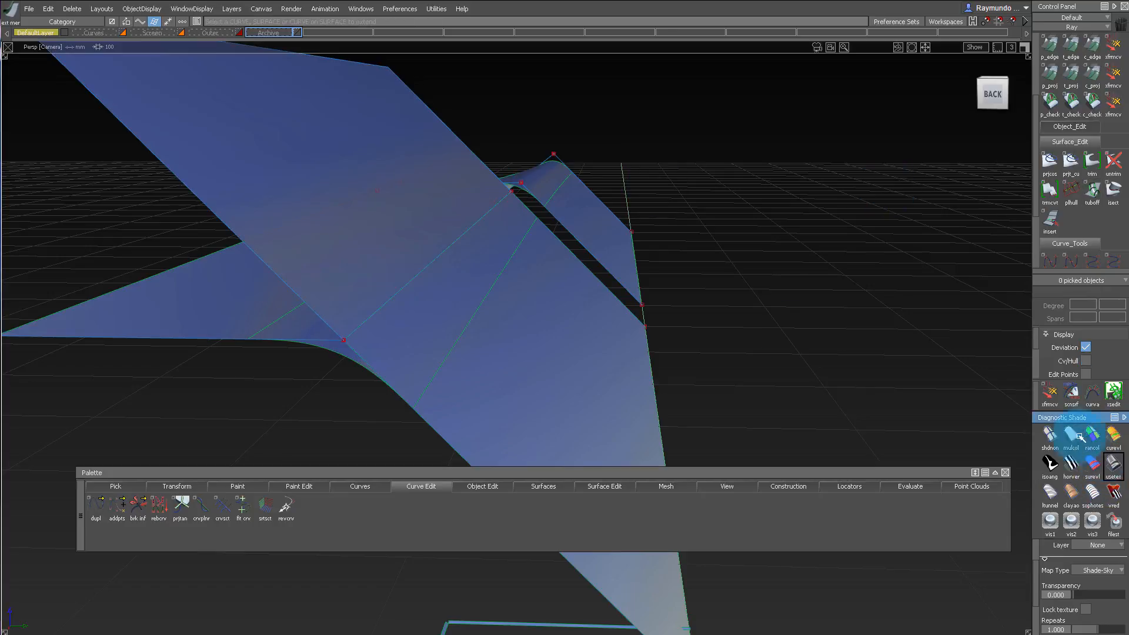
# Examine the angle between the first block's top and the extended side along their shared edge.
pyautogui.keyDown('alt'); pyautogui.keyDown('shift'); pyautogui.moveTo(408, 175); pyautogui.dragTo(614, 143); pyautogui.keyUp('shift'); pyautogui.keyUp('alt')
pyautogui.keyDown('ctrl'); pyautogui.keyDown('shift'); pyautogui.moveTo(616, 171); pyautogui.dragTo(615, 187); pyautogui.keyUp('shift'); pyautogui.keyUp('ctrl')
pyautogui.keyDown('alt'); pyautogui.keyDown('shift'); pyautogui.moveTo(615, 188); pyautogui.dragTo(606, 278); pyautogui.keyUp('shift'); pyautogui.keyUp('alt')
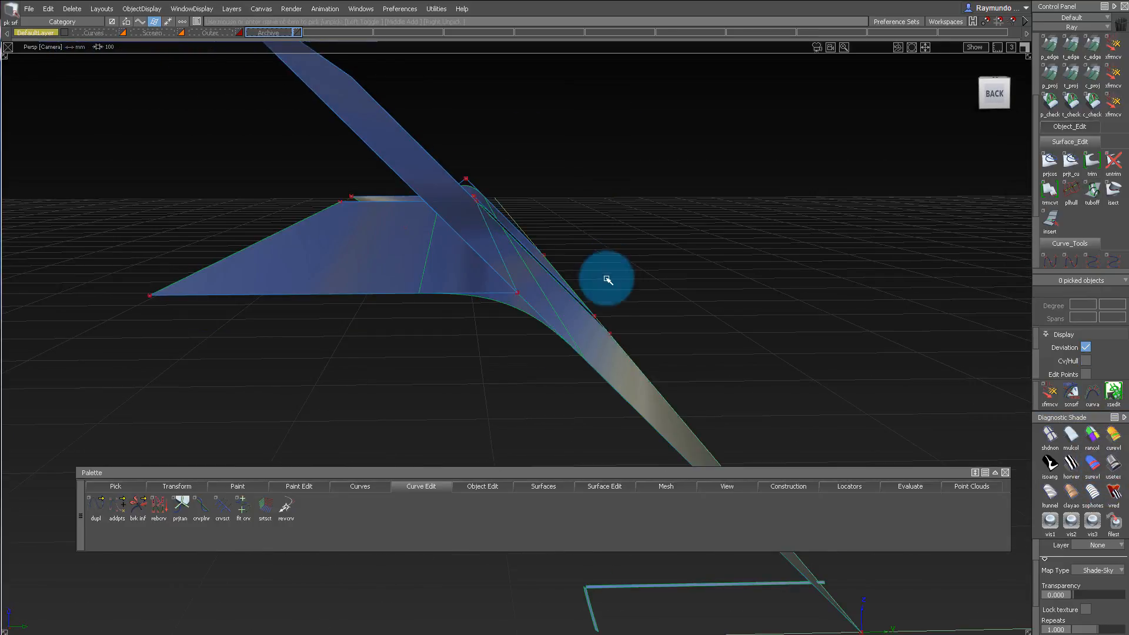
pyautogui.click(388, 146)
pyautogui.click(579, 323)
pyautogui.keyDown('alt'); pyautogui.keyDown('shift'); pyautogui.moveTo(468, 231); pyautogui.dragTo(373, 162); pyautogui.keyUp('shift'); pyautogui.keyUp('alt')
pyautogui.keyDown('alt'); pyautogui.keyDown('shift'); pyautogui.moveTo(373, 162); pyautogui.dragTo(378, 178, button='right'); pyautogui.keyUp('shift'); pyautogui.keyUp('alt')
pyautogui.keyDown('alt'); pyautogui.keyDown('shift'); pyautogui.moveTo(378, 177); pyautogui.dragTo(419, 170); pyautogui.keyUp('shift'); pyautogui.keyUp('alt')
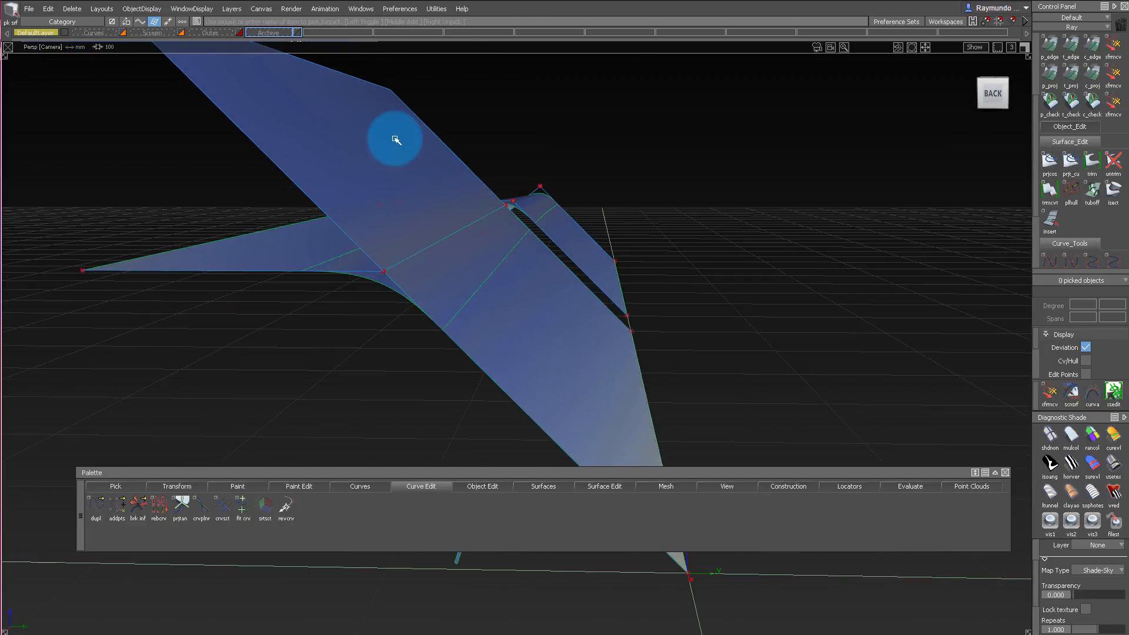
pyautogui.click(384, 224)
pyautogui.click(443, 261)
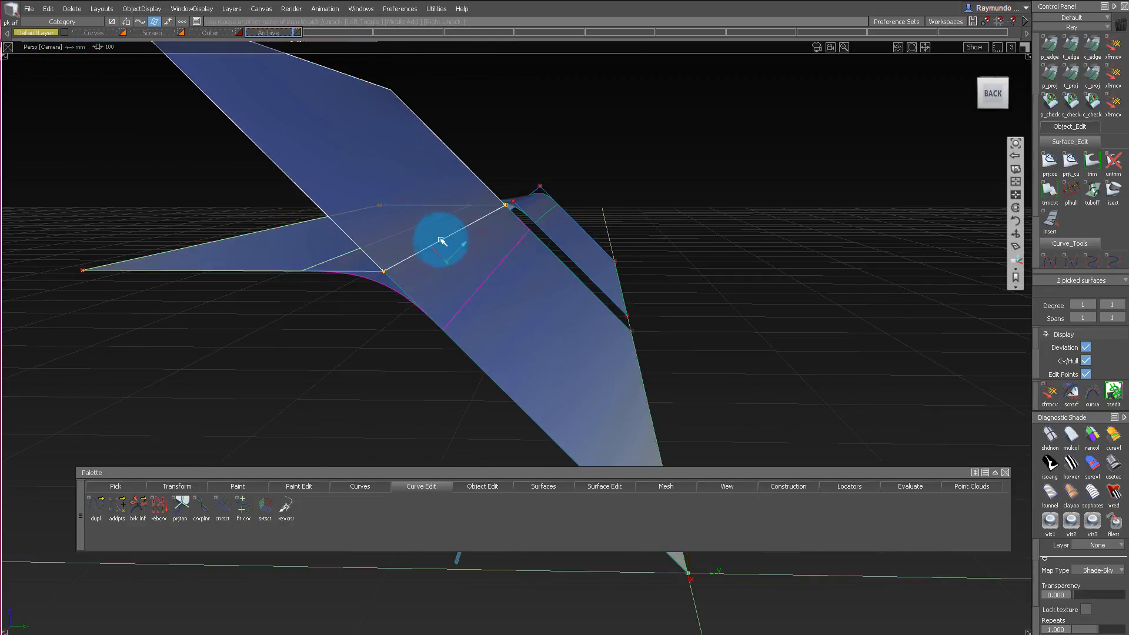
pyautogui.keyDown('alt'); pyautogui.keyDown('shift'); pyautogui.moveTo(442, 241); pyautogui.dragTo(465, 317); pyautogui.keyUp('shift'); pyautogui.keyUp('alt')
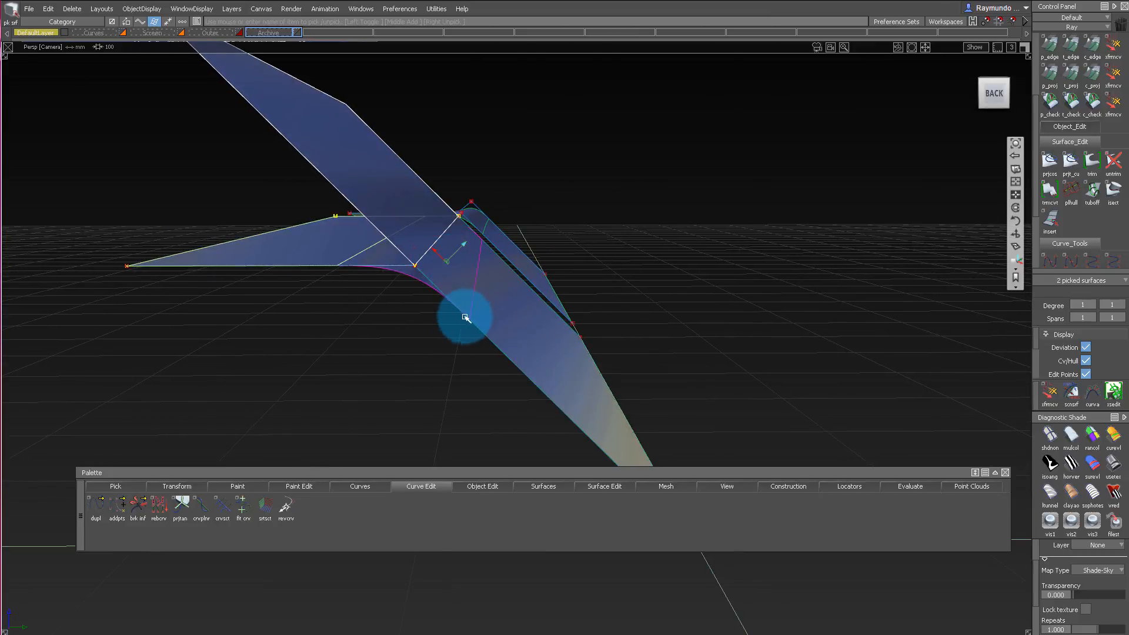
pyautogui.keyDown('alt'); pyautogui.keyDown('shift'); pyautogui.moveTo(401, 190); pyautogui.dragTo(422, 211); pyautogui.keyUp('shift'); pyautogui.keyUp('alt')
# Delete the extension surface above the first block's sloped side.
pyautogui.click(533, 161)
pyautogui.keyDown('alt'); pyautogui.keyDown('shift'); pyautogui.moveTo(532, 160); pyautogui.dragTo(392, 135); pyautogui.keyUp('shift'); pyautogui.keyUp('alt')
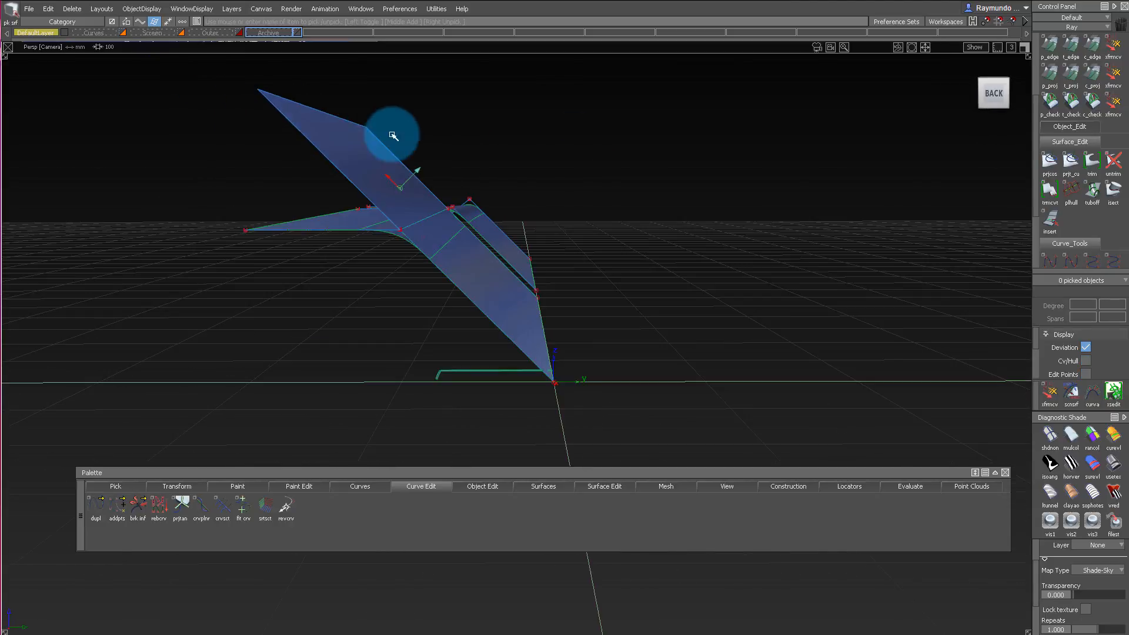
pyautogui.press('Delete')
pyautogui.press('Return')
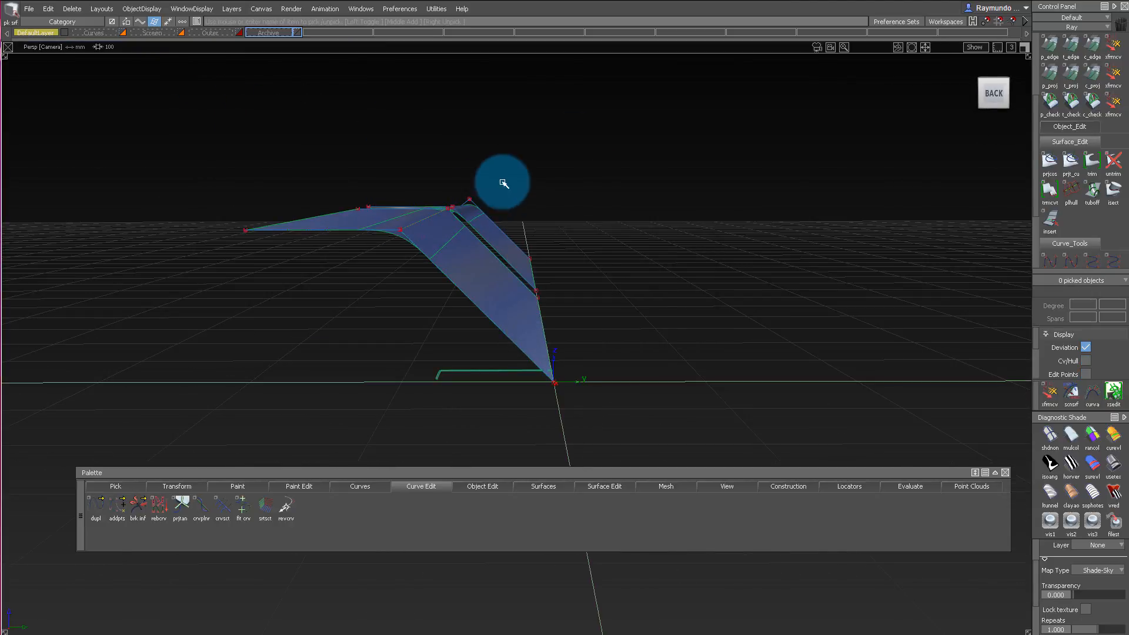
# Trim the first block's sloped side face back to the fillet's edge.
pyautogui.keyDown('alt'); pyautogui.keyDown('shift'); pyautogui.moveTo(531, 192); pyautogui.dragTo(506, 319); pyautogui.keyUp('shift'); pyautogui.keyUp('alt')
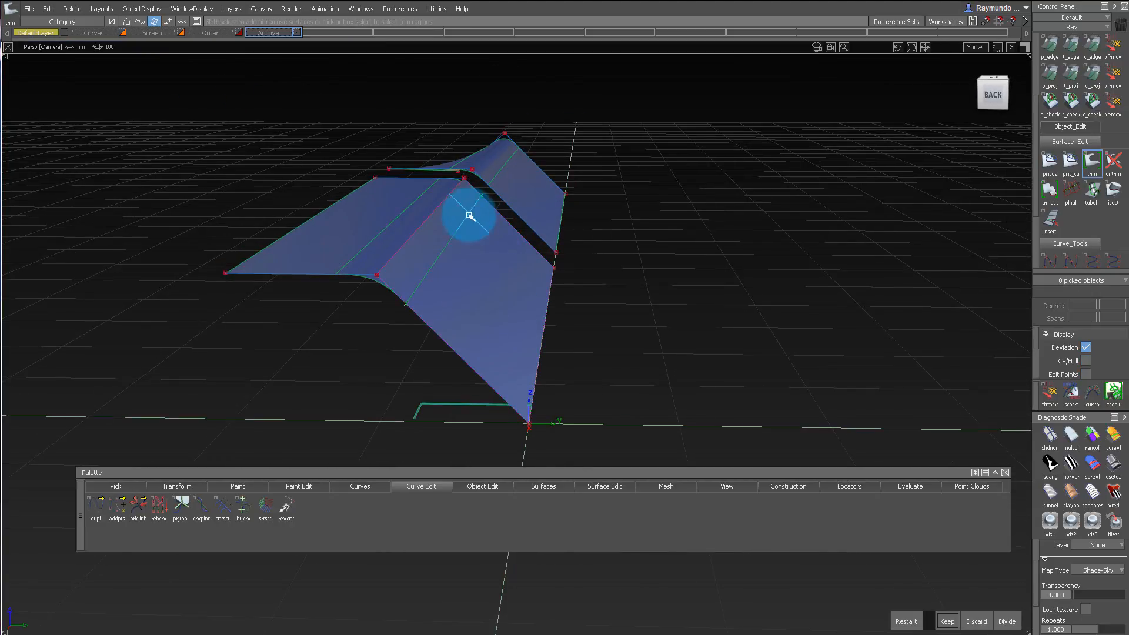
pyautogui.press('space')
pyautogui.keyDown('alt'); pyautogui.keyDown('shift'); pyautogui.moveTo(476, 203); pyautogui.dragTo(600, 237); pyautogui.keyUp('shift'); pyautogui.keyUp('alt')
pyautogui.keyDown('alt'); pyautogui.keyDown('shift'); pyautogui.moveTo(560, 206); pyautogui.dragTo(519, 268); pyautogui.keyUp('shift'); pyautogui.keyUp('alt')
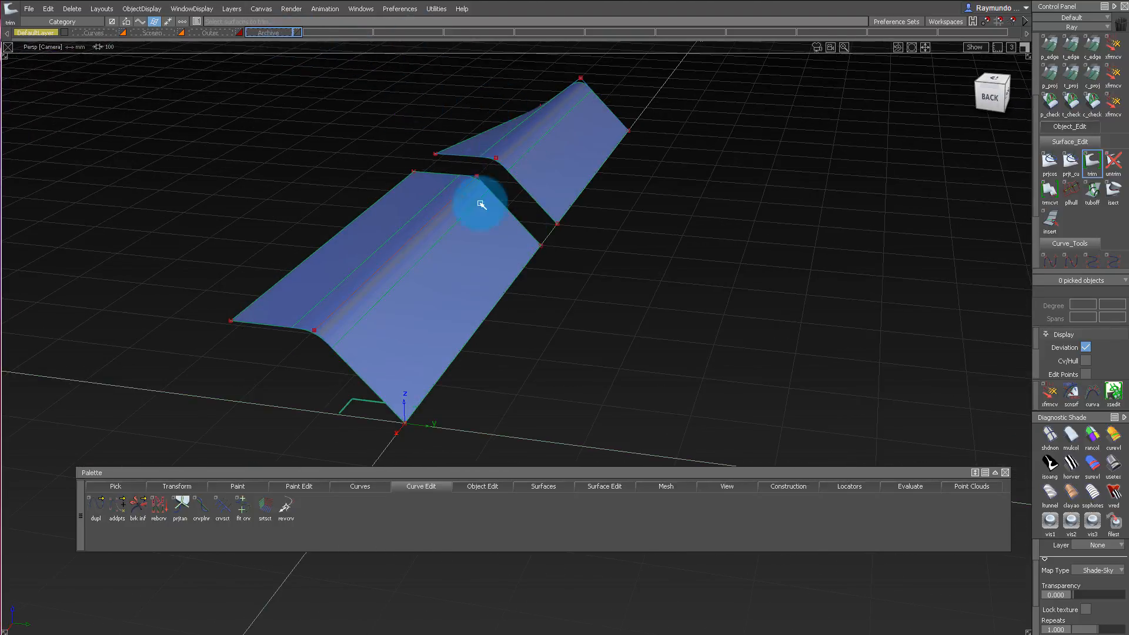
# Delete the surfaces and curves of both test blocks and show the Outer layer with the phone model.
pyautogui.moveTo(265, 82); pyautogui.dragTo(754, 402)
pyautogui.press('Delete')
pyautogui.press('Return')
pyautogui.moveTo(270, 83); pyautogui.dragTo(894, 541)
pyautogui.press('Delete')
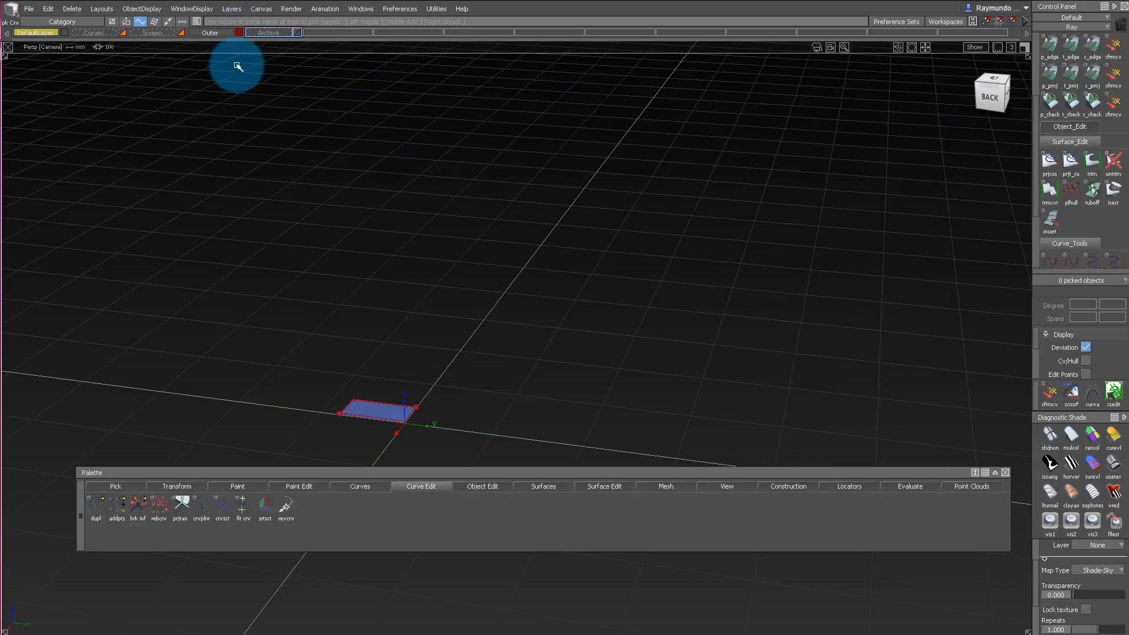
# Examine the phone's corner from below and pick the blend surface under the short side's fillet.
pyautogui.keyDown('alt'); pyautogui.keyDown('shift'); pyautogui.moveTo(383, 407); pyautogui.dragTo(568, 443, button='right'); pyautogui.keyUp('shift'); pyautogui.keyUp('alt')
pyautogui.keyDown('alt'); pyautogui.keyDown('shift'); pyautogui.moveTo(568, 443); pyautogui.dragTo(524, 320); pyautogui.keyUp('shift'); pyautogui.keyUp('alt')
pyautogui.keyDown('alt'); pyautogui.keyDown('shift'); pyautogui.moveTo(524, 320); pyautogui.dragTo(524, 213, button='middle'); pyautogui.keyUp('shift'); pyautogui.keyUp('alt')
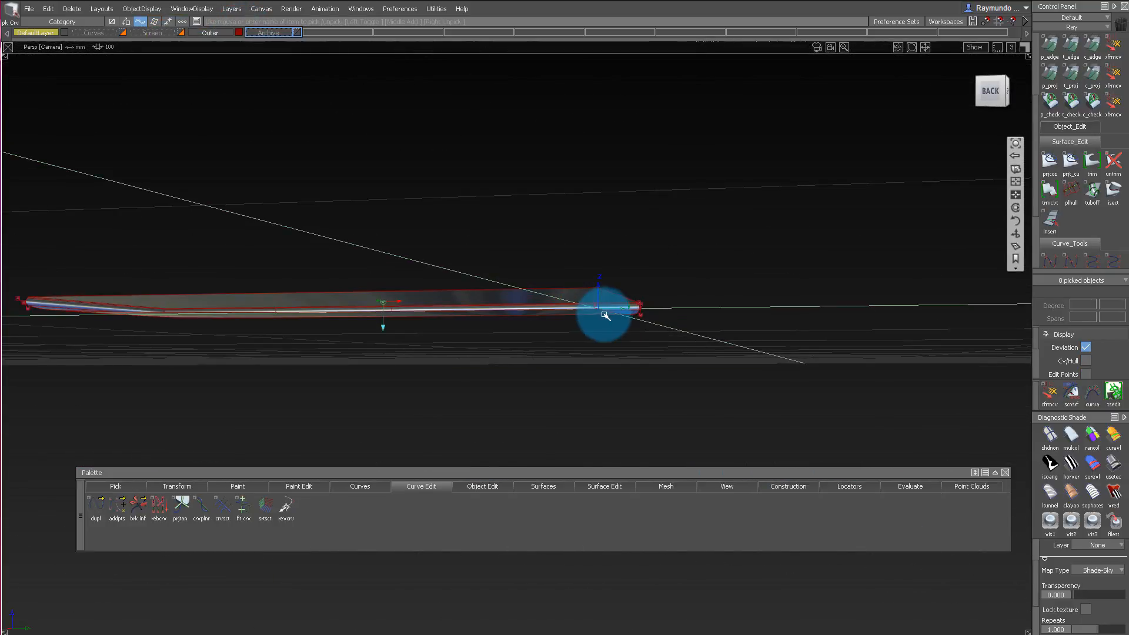
pyautogui.keyDown('alt'); pyautogui.keyDown('shift'); pyautogui.moveTo(605, 315); pyautogui.dragTo(616, 197); pyautogui.keyUp('shift'); pyautogui.keyUp('alt')
pyautogui.click(672, 253)
pyautogui.keyDown('alt'); pyautogui.keyDown('shift'); pyautogui.moveTo(672, 253); pyautogui.dragTo(693, 199); pyautogui.keyUp('shift'); pyautogui.keyUp('alt')
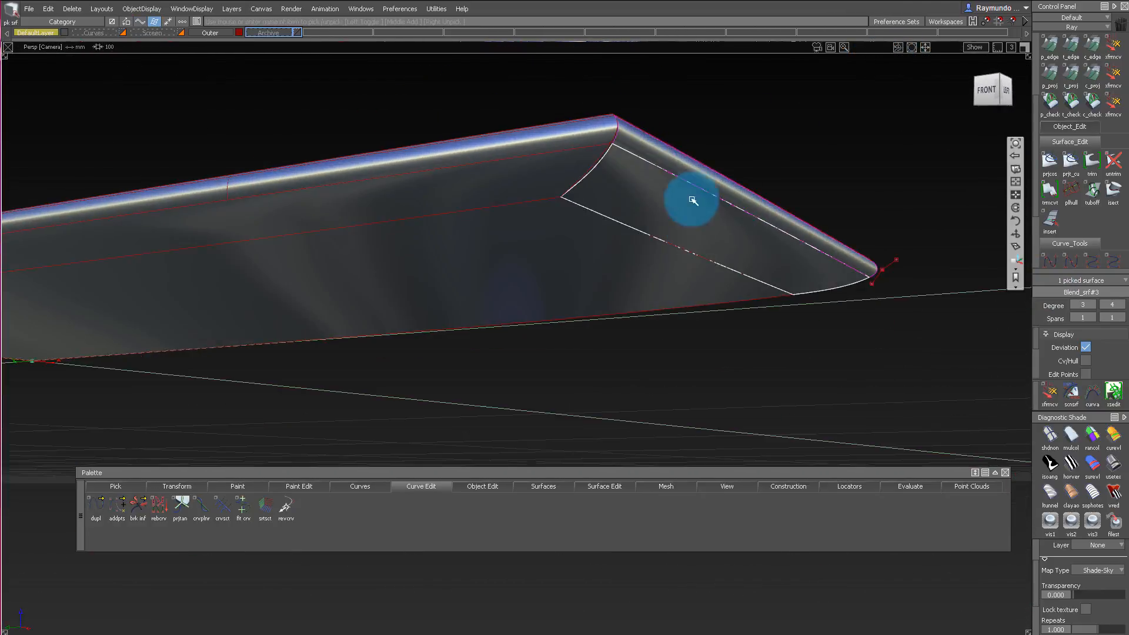
# Remove the fillet along the phone's short side and untrim the adjoining faces to expose where they meet.
pyautogui.keyDown('ctrl'); pyautogui.keyDown('shift'); pyautogui.moveTo(693, 199); pyautogui.dragTo(682, 134, button='right'); pyautogui.keyUp('shift'); pyautogui.keyUp('ctrl')
pyautogui.moveTo(683, 133)
pyautogui.keyDown('alt'); pyautogui.keyDown('shift'); pyautogui.mouseDown()
pyautogui.moveTo(698, 136)
pyautogui.moveTo(625, 293)
pyautogui.mouseUp(); pyautogui.keyUp('shift'); pyautogui.keyUp('alt')
pyautogui.keyDown('ctrl'); pyautogui.keyDown('shift'); pyautogui.moveTo(624, 297); pyautogui.dragTo(627, 41); pyautogui.keyUp('shift'); pyautogui.keyUp('ctrl')
pyautogui.click(546, 176)
pyautogui.moveTo(546, 176)
pyautogui.keyDown('alt'); pyautogui.keyDown('shift'); pyautogui.mouseDown()
pyautogui.moveTo(580, 121)
pyautogui.moveTo(537, 26)
pyautogui.moveTo(345, 93)
pyautogui.moveTo(559, 164)
pyautogui.moveTo(663, 166)
pyautogui.moveTo(620, 152)
pyautogui.moveTo(575, 182)
pyautogui.moveTo(597, 161)
pyautogui.moveTo(610, 176)
pyautogui.moveTo(625, 104)
pyautogui.moveTo(595, 79)
pyautogui.mouseUp(); pyautogui.keyUp('shift'); pyautogui.keyUp('alt')
pyautogui.keyDown('ctrl'); pyautogui.keyDown('shift'); pyautogui.moveTo(596, 79); pyautogui.dragTo(611, 112); pyautogui.keyUp('shift'); pyautogui.keyUp('ctrl')
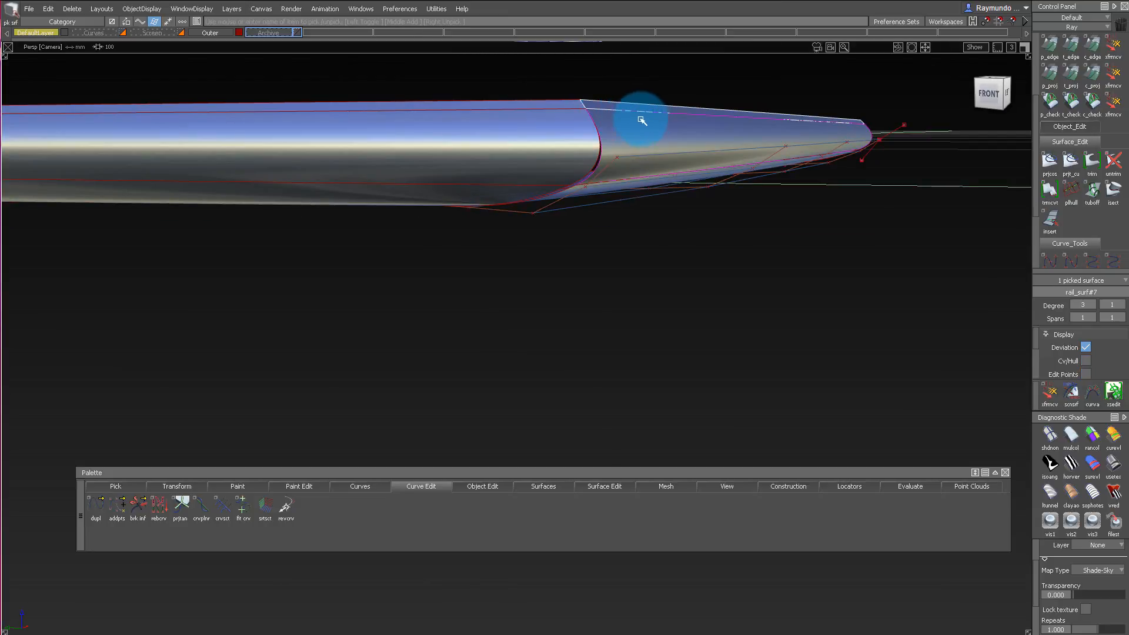
pyautogui.keyDown('ctrl'); pyautogui.keyDown('shift'); pyautogui.moveTo(641, 120); pyautogui.dragTo(698, 201, button='middle'); pyautogui.keyUp('shift'); pyautogui.keyUp('ctrl')
pyautogui.keyDown('ctrl'); pyautogui.keyDown('shift'); pyautogui.moveTo(606, 215); pyautogui.dragTo(632, 147); pyautogui.keyUp('shift'); pyautogui.keyUp('ctrl')
pyautogui.keyDown('alt'); pyautogui.keyDown('shift'); pyautogui.moveTo(632, 147); pyautogui.dragTo(761, 154); pyautogui.keyUp('shift'); pyautogui.keyUp('alt')
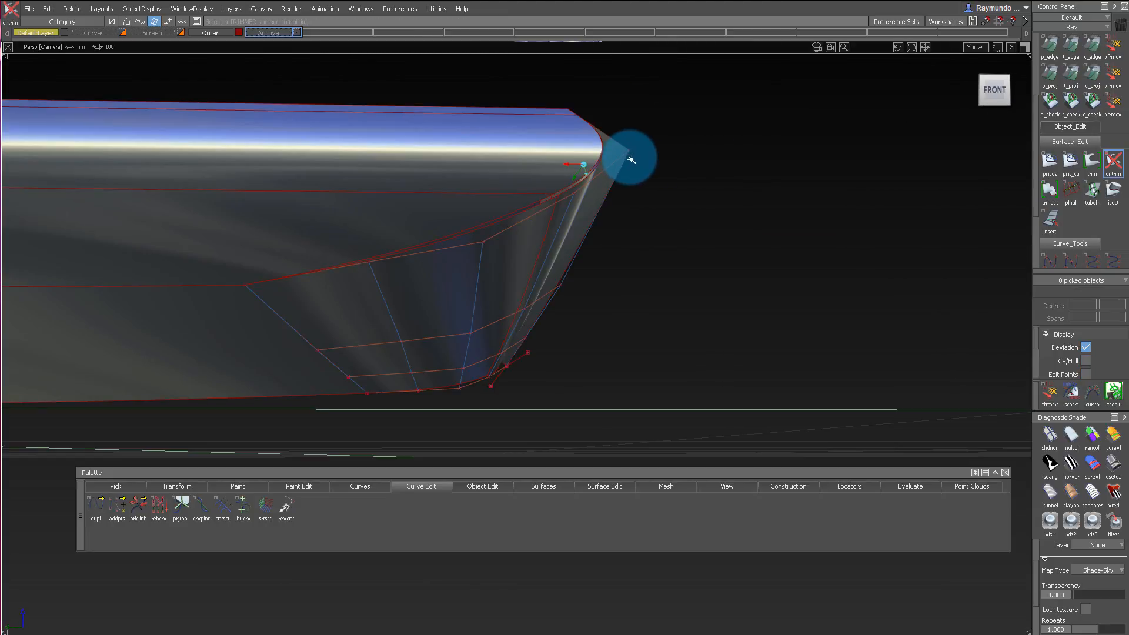
# Examine how the phone's rail and blend surfaces meet at the corners and along the edges, checking the angle between them.
pyautogui.keyDown('alt'); pyautogui.keyDown('shift'); pyautogui.moveTo(631, 158); pyautogui.dragTo(656, 113); pyautogui.keyUp('shift'); pyautogui.keyUp('alt')
pyautogui.keyDown('alt'); pyautogui.keyDown('shift'); pyautogui.moveTo(618, 172); pyautogui.dragTo(510, 147); pyautogui.keyUp('shift'); pyautogui.keyUp('alt')
pyautogui.keyDown('alt'); pyautogui.keyDown('shift'); pyautogui.moveTo(662, 146); pyautogui.dragTo(488, 150); pyautogui.keyUp('shift'); pyautogui.keyUp('alt')
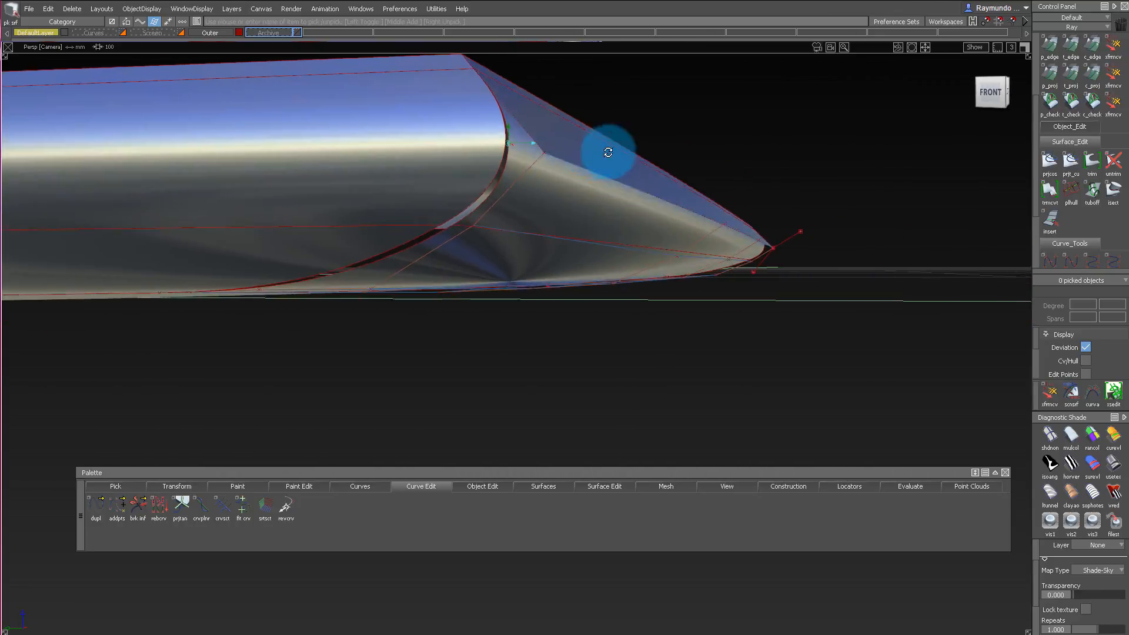
pyautogui.keyDown('alt'); pyautogui.keyDown('shift'); pyautogui.moveTo(492, 160); pyautogui.dragTo(269, 109); pyautogui.keyUp('shift'); pyautogui.keyUp('alt')
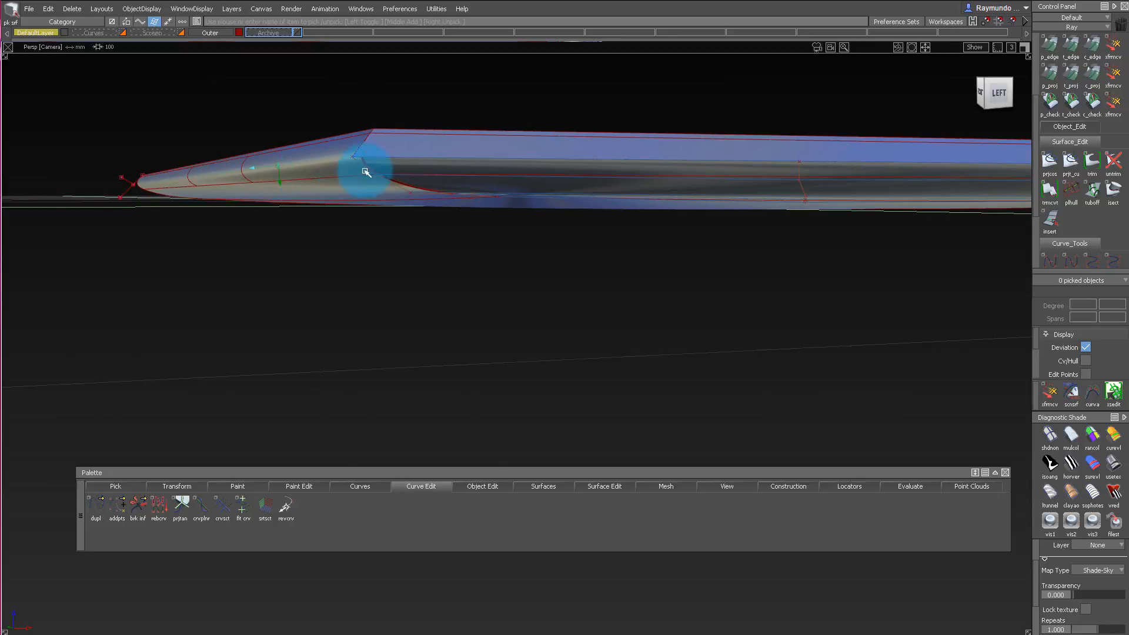
pyautogui.keyDown('alt'); pyautogui.keyDown('shift'); pyautogui.moveTo(312, 169); pyautogui.dragTo(509, 204); pyautogui.keyUp('shift'); pyautogui.keyUp('alt')
pyautogui.keyDown('alt'); pyautogui.keyDown('shift'); pyautogui.moveTo(584, 87); pyautogui.dragTo(291, 198); pyautogui.keyUp('shift'); pyautogui.keyUp('alt')
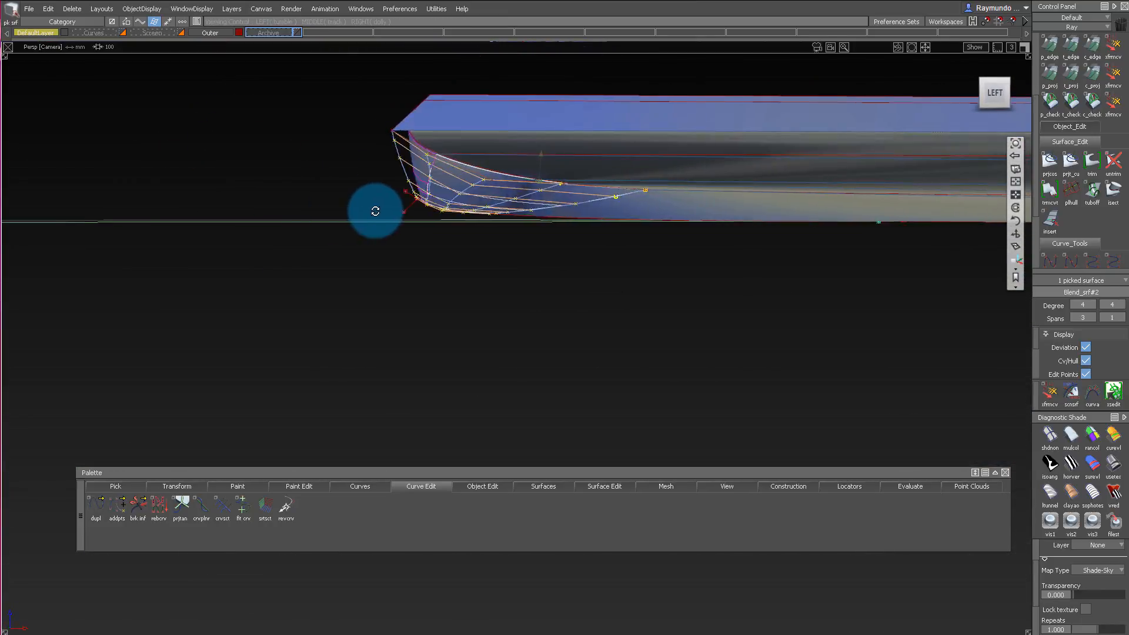
pyautogui.moveTo(376, 211)
pyautogui.keyDown('alt'); pyautogui.keyDown('shift'); pyautogui.mouseDown()
pyautogui.moveTo(534, 174)
pyautogui.moveTo(543, 395)
pyautogui.moveTo(569, 217)
pyautogui.moveTo(530, 151)
pyautogui.moveTo(410, 86)
pyautogui.moveTo(265, 121)
pyautogui.moveTo(404, 166)
pyautogui.moveTo(584, 111)
pyautogui.moveTo(610, 51)
pyautogui.moveTo(545, 201)
pyautogui.moveTo(668, 139)
pyautogui.moveTo(683, 222)
pyautogui.moveTo(627, 134)
pyautogui.mouseUp(); pyautogui.keyUp('shift'); pyautogui.keyUp('alt')
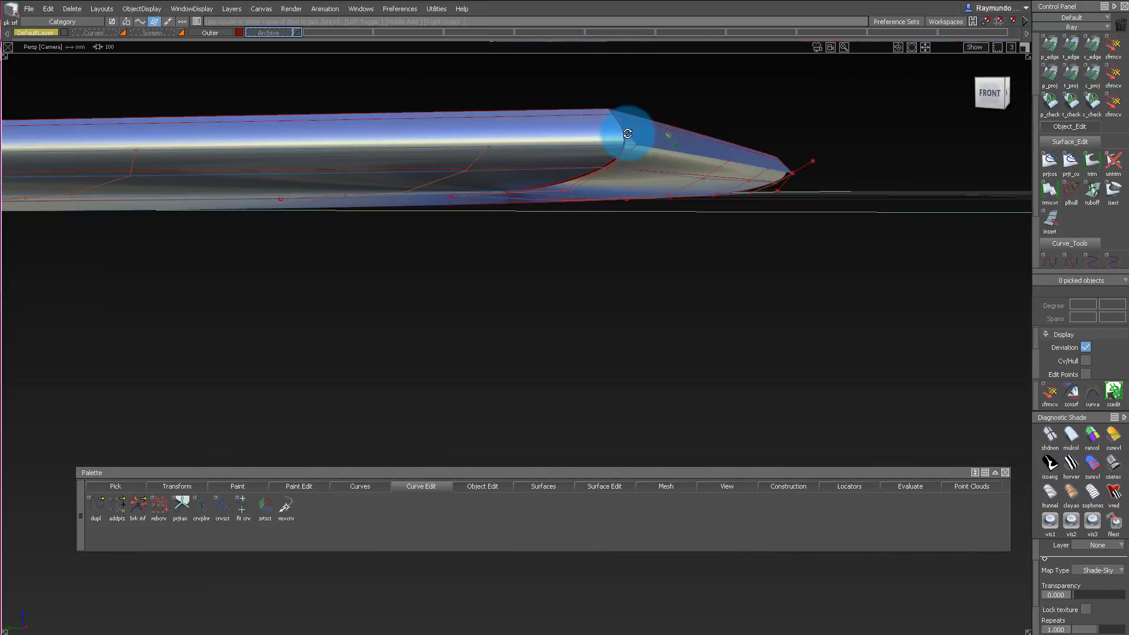
pyautogui.keyDown('alt'); pyautogui.keyDown('shift'); pyautogui.moveTo(759, 170); pyautogui.dragTo(579, 82); pyautogui.keyUp('shift'); pyautogui.keyUp('alt')
pyautogui.keyDown('alt'); pyautogui.keyDown('shift'); pyautogui.moveTo(189, 37); pyautogui.dragTo(883, 283); pyautogui.keyUp('shift'); pyautogui.keyUp('alt')
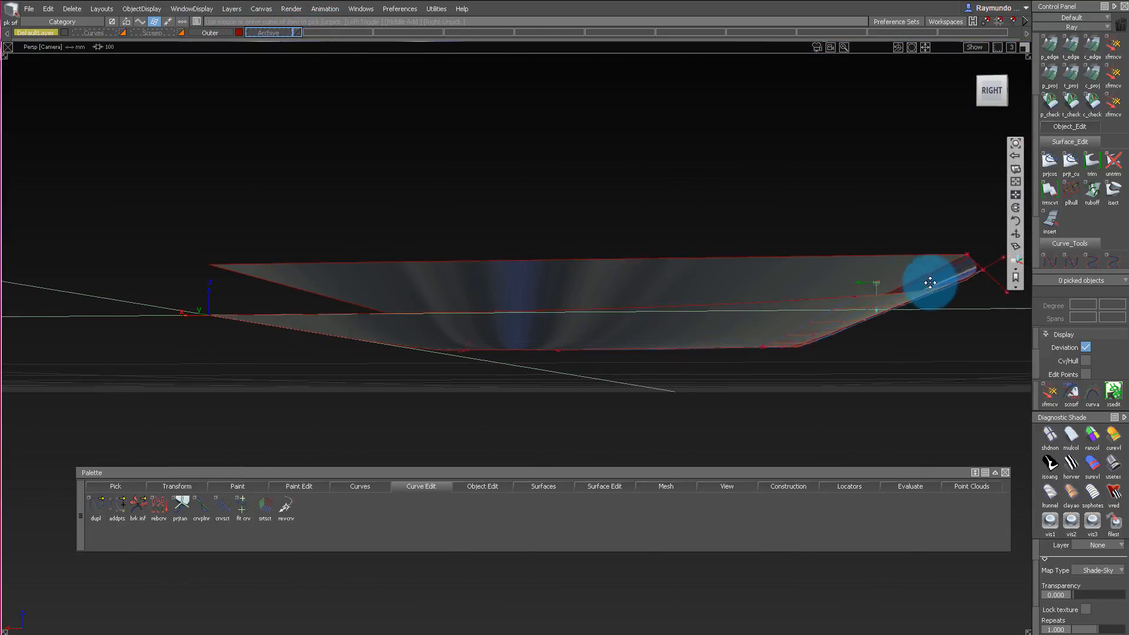
pyautogui.keyDown('alt'); pyautogui.keyDown('shift'); pyautogui.moveTo(682, 275); pyautogui.dragTo(807, 246); pyautogui.keyUp('shift'); pyautogui.keyUp('alt')
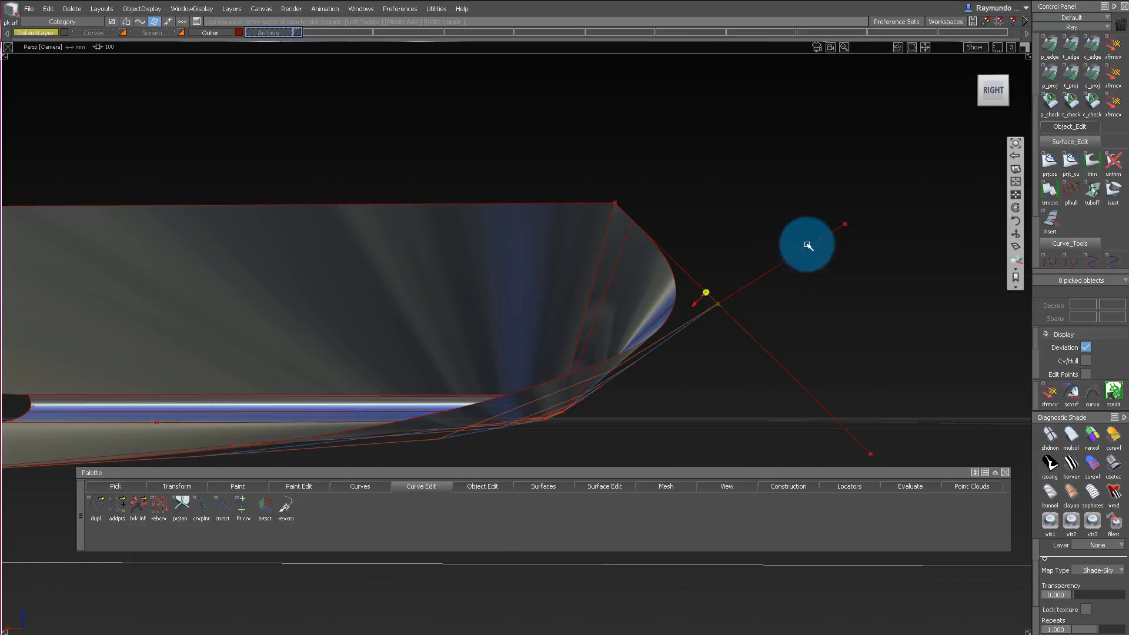
pyautogui.keyDown('alt'); pyautogui.keyDown('shift'); pyautogui.moveTo(741, 320); pyautogui.dragTo(310, 259); pyautogui.keyUp('shift'); pyautogui.keyUp('alt')
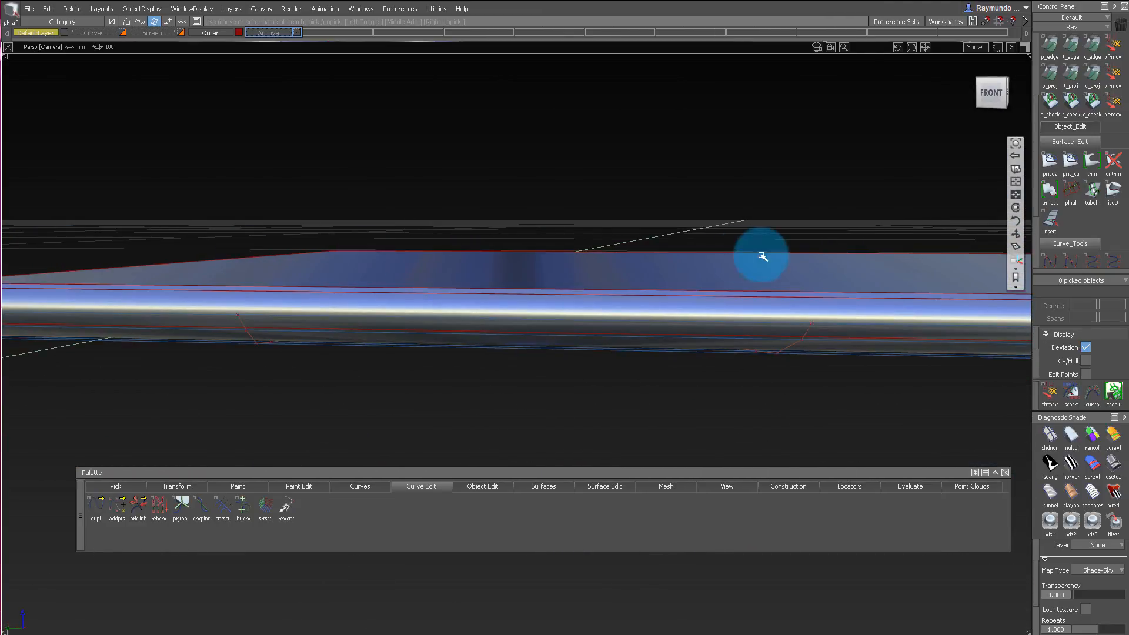
pyautogui.keyDown('alt'); pyautogui.keyDown('shift'); pyautogui.moveTo(384, 254); pyautogui.dragTo(418, 291); pyautogui.keyUp('shift'); pyautogui.keyUp('alt')
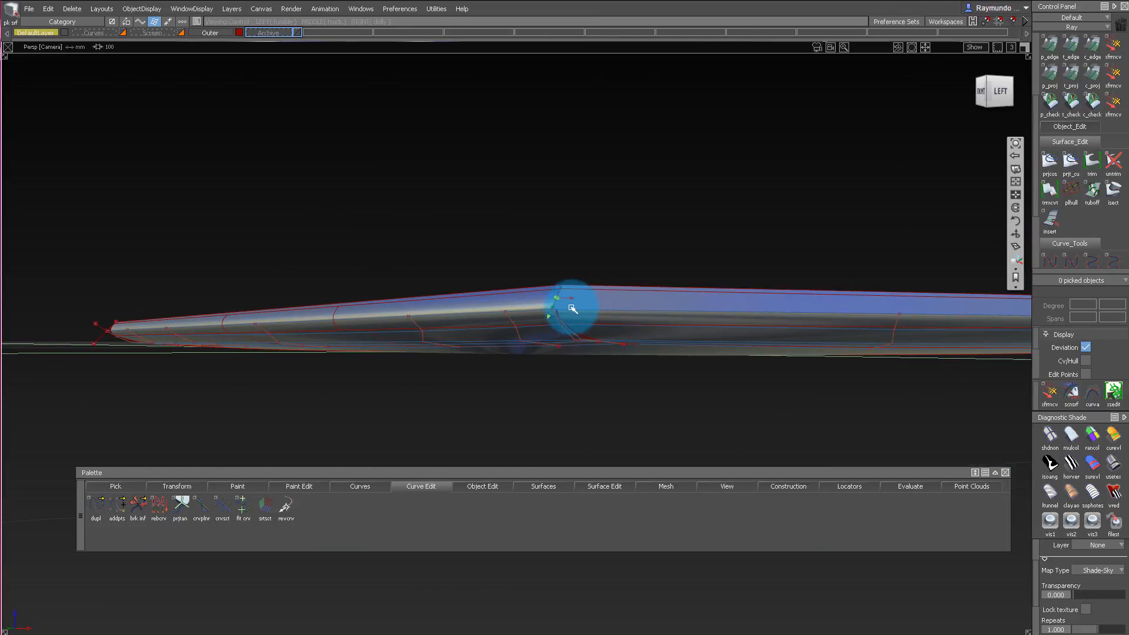
# Examine the shading where the side walls and lower blend surfaces meet at the phone's corner, from low and raised angles.
pyautogui.keyDown('alt'); pyautogui.keyDown('shift'); pyautogui.moveTo(641, 320); pyautogui.dragTo(680, 333); pyautogui.keyUp('shift'); pyautogui.keyUp('alt')
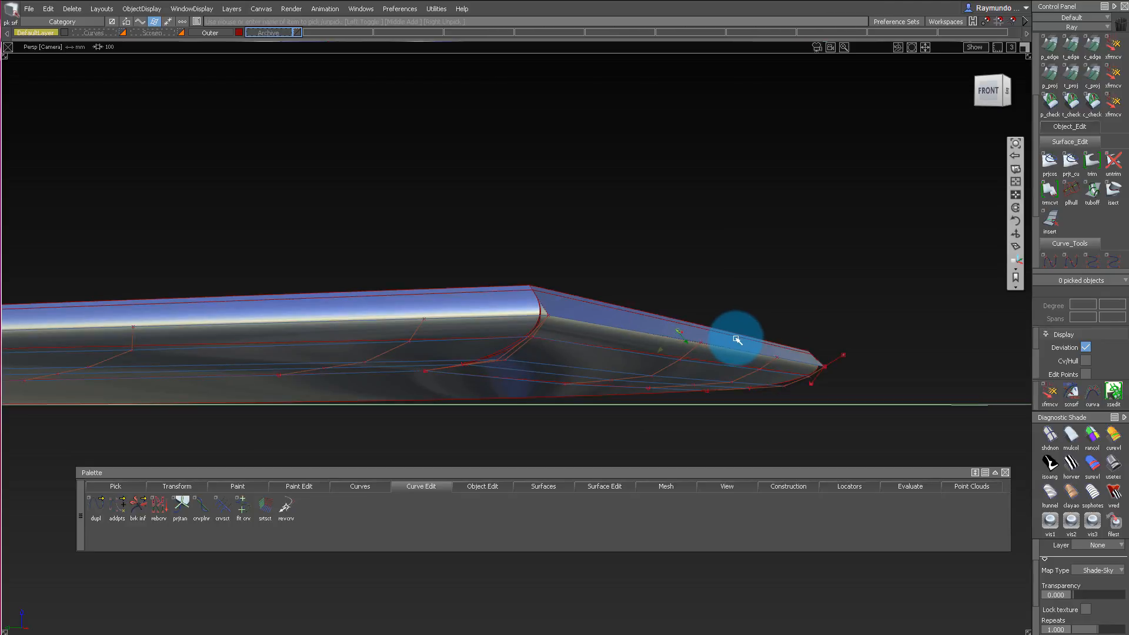
pyautogui.keyDown('alt'); pyautogui.keyDown('shift'); pyautogui.moveTo(742, 386); pyautogui.dragTo(605, 334); pyautogui.keyUp('shift'); pyautogui.keyUp('alt')
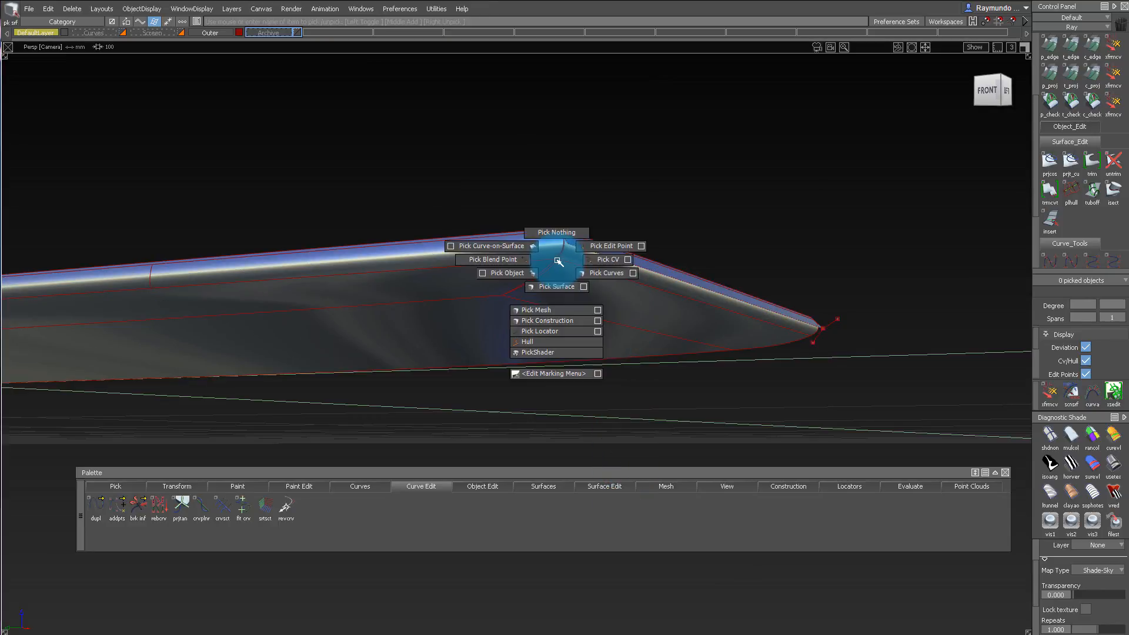
pyautogui.keyDown('alt'); pyautogui.keyDown('shift'); pyautogui.moveTo(558, 261); pyautogui.dragTo(732, 392); pyautogui.keyUp('shift'); pyautogui.keyUp('alt')
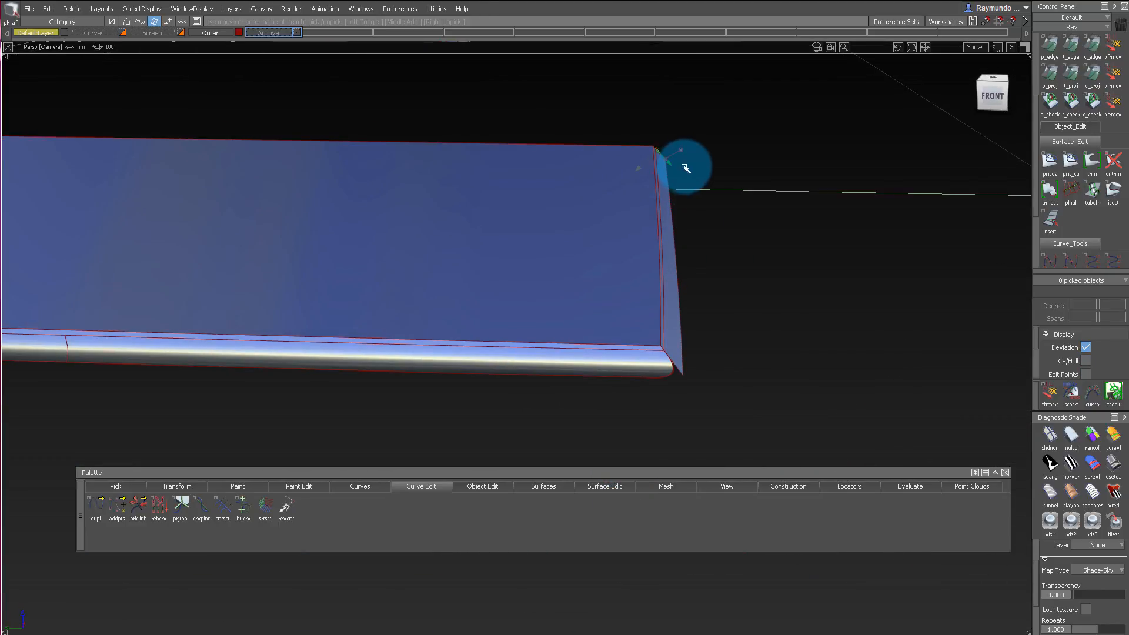
pyautogui.moveTo(664, 165)
pyautogui.keyDown('alt'); pyautogui.keyDown('shift'); pyautogui.mouseDown()
pyautogui.moveTo(699, 127)
pyautogui.moveTo(657, 154)
pyautogui.moveTo(638, 229)
pyautogui.mouseUp(); pyautogui.keyUp('shift'); pyautogui.keyUp('alt')
pyautogui.keyDown('alt'); pyautogui.keyDown('shift'); pyautogui.moveTo(637, 229); pyautogui.dragTo(633, 260, button='right'); pyautogui.keyUp('shift'); pyautogui.keyUp('alt')
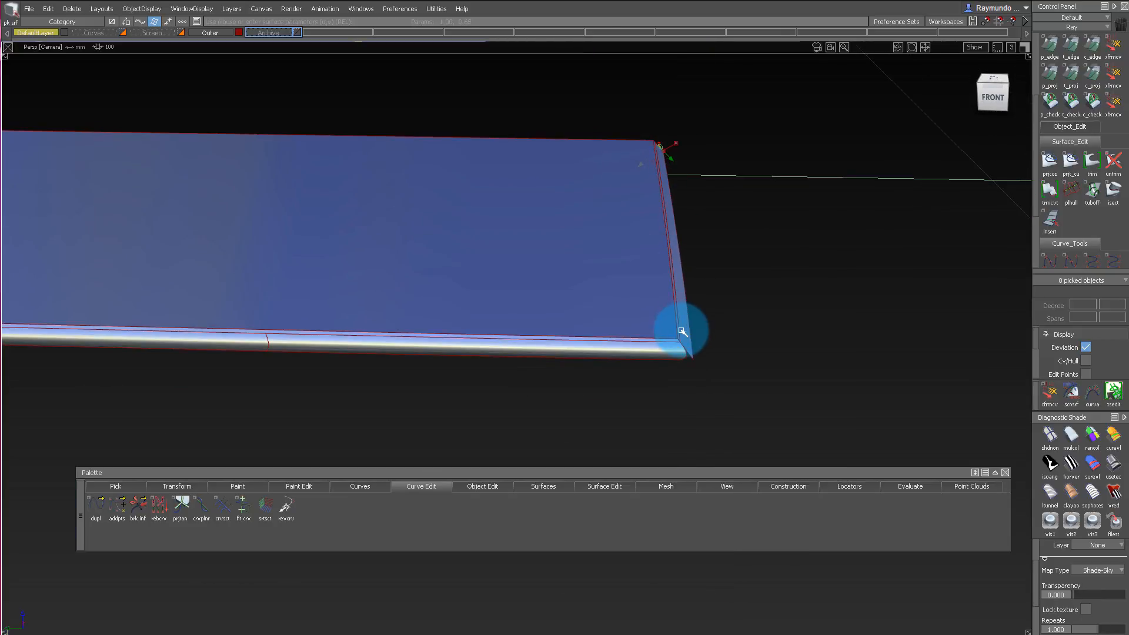
pyautogui.keyDown('alt'); pyautogui.keyDown('shift'); pyautogui.moveTo(682, 331); pyautogui.dragTo(138, 245); pyautogui.keyUp('shift'); pyautogui.keyUp('alt')
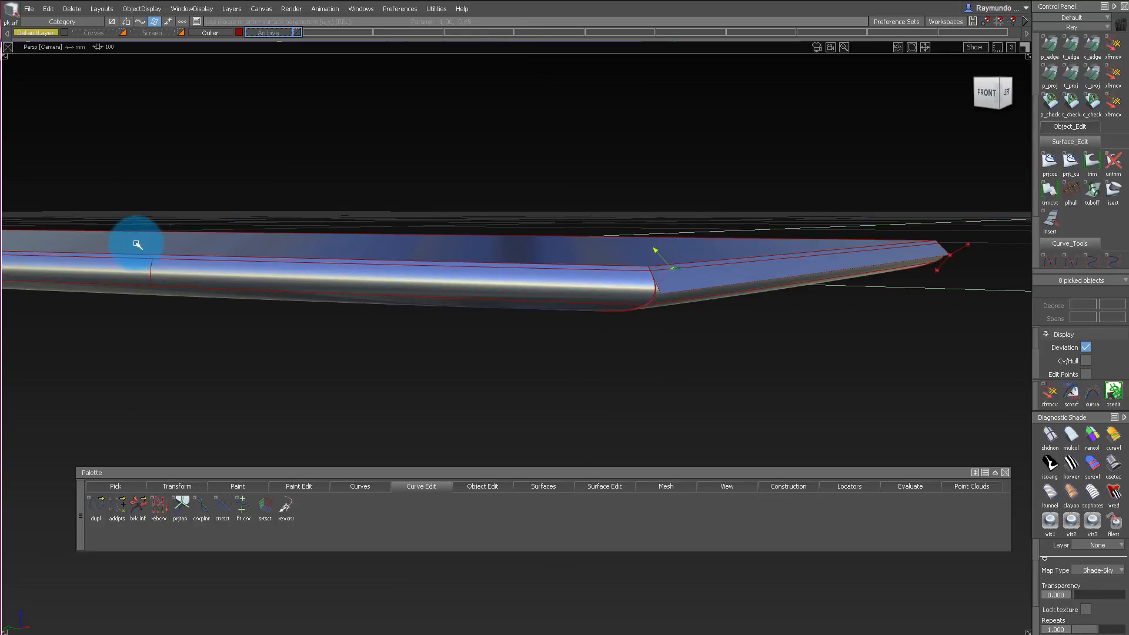
pyautogui.keyDown('alt'); pyautogui.keyDown('shift'); pyautogui.moveTo(867, 205); pyautogui.dragTo(685, 287); pyautogui.keyUp('shift'); pyautogui.keyUp('alt')
pyautogui.keyDown('alt'); pyautogui.keyDown('shift'); pyautogui.moveTo(536, 288); pyautogui.dragTo(802, 286); pyautogui.keyUp('shift'); pyautogui.keyUp('alt')
pyautogui.keyDown('alt'); pyautogui.keyDown('shift'); pyautogui.moveTo(802, 285); pyautogui.dragTo(947, 232, button='right'); pyautogui.keyUp('shift'); pyautogui.keyUp('alt')
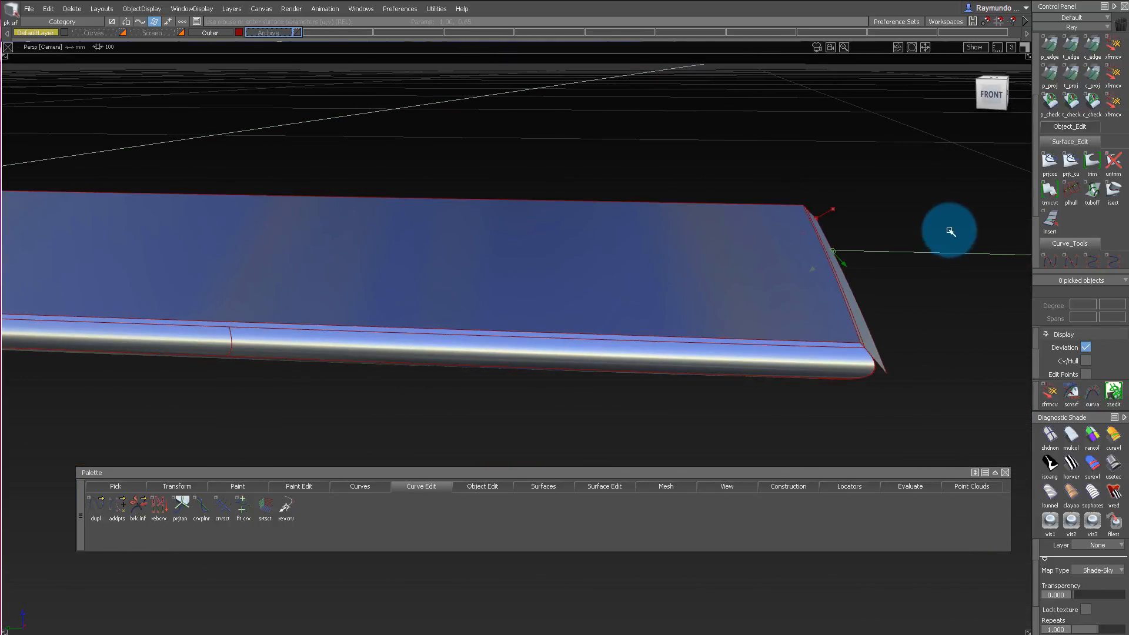
pyautogui.keyDown('alt'); pyautogui.keyDown('shift'); pyautogui.moveTo(948, 232); pyautogui.dragTo(672, 221); pyautogui.keyUp('shift'); pyautogui.keyUp('alt')
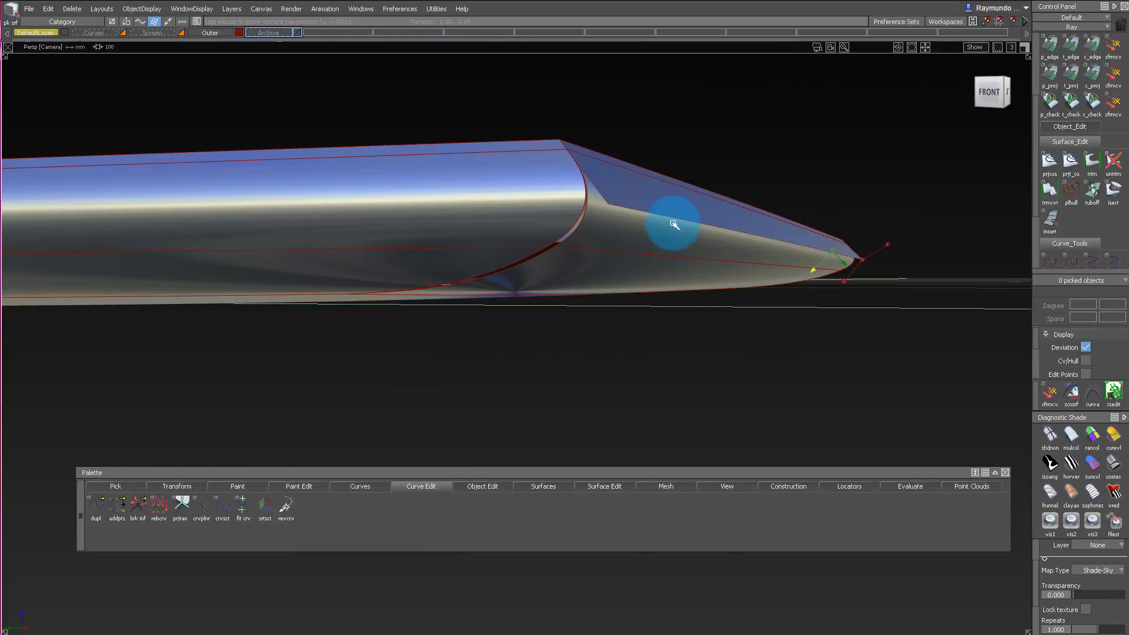
pyautogui.keyDown('alt'); pyautogui.keyDown('shift'); pyautogui.moveTo(672, 221); pyautogui.dragTo(736, 194, button='right'); pyautogui.keyUp('shift'); pyautogui.keyUp('alt')
# Pick the rail and blend surfaces beside the phone's corner and inspect their control vertices and hulls from the side and below.
pyautogui.keyDown('alt'); pyautogui.keyDown('shift'); pyautogui.moveTo(682, 321); pyautogui.dragTo(684, 225); pyautogui.keyUp('shift'); pyautogui.keyUp('alt')
pyautogui.keyDown('alt'); pyautogui.keyDown('shift'); pyautogui.moveTo(613, 253); pyautogui.dragTo(659, 227); pyautogui.keyUp('shift'); pyautogui.keyUp('alt')
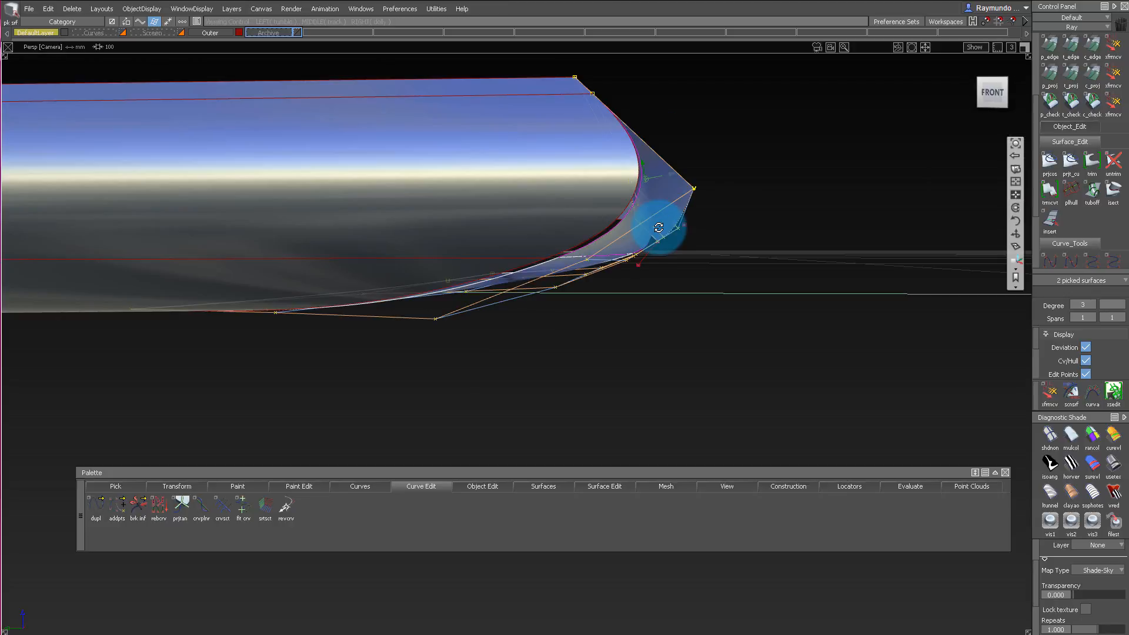
pyautogui.keyDown('alt'); pyautogui.keyDown('shift'); pyautogui.moveTo(702, 192); pyautogui.dragTo(653, 250, button='right'); pyautogui.keyUp('shift'); pyautogui.keyUp('alt')
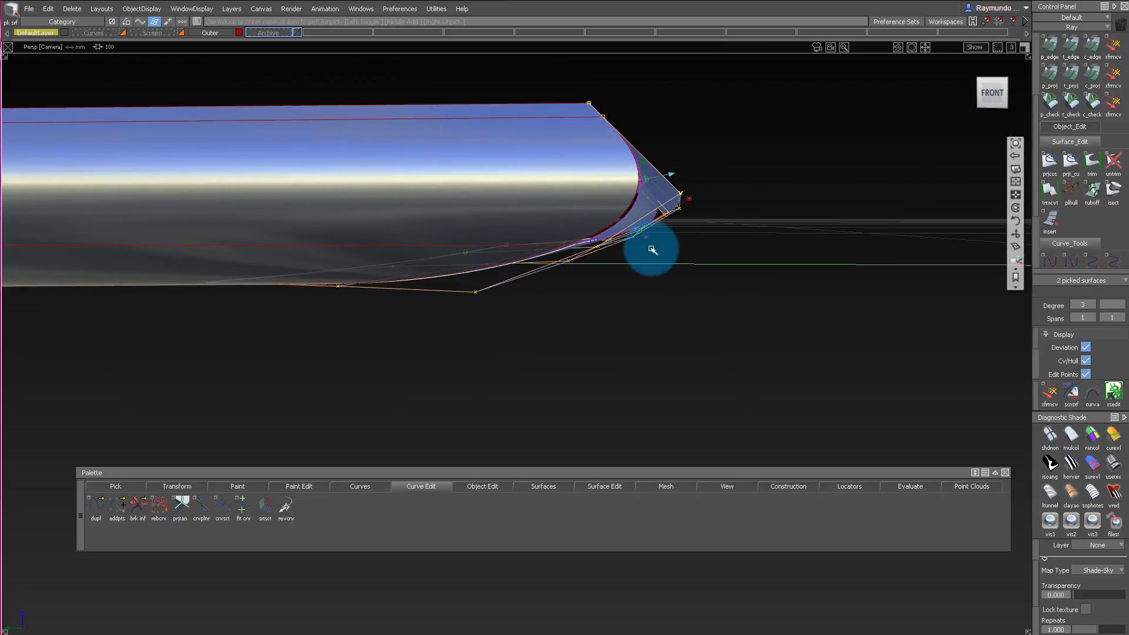
pyautogui.keyDown('alt'); pyautogui.keyDown('shift'); pyautogui.moveTo(656, 189); pyautogui.dragTo(677, 205, button='right'); pyautogui.keyUp('shift'); pyautogui.keyUp('alt')
pyautogui.keyDown('alt'); pyautogui.keyDown('shift'); pyautogui.moveTo(634, 282); pyautogui.dragTo(630, 257); pyautogui.keyUp('shift'); pyautogui.keyUp('alt')
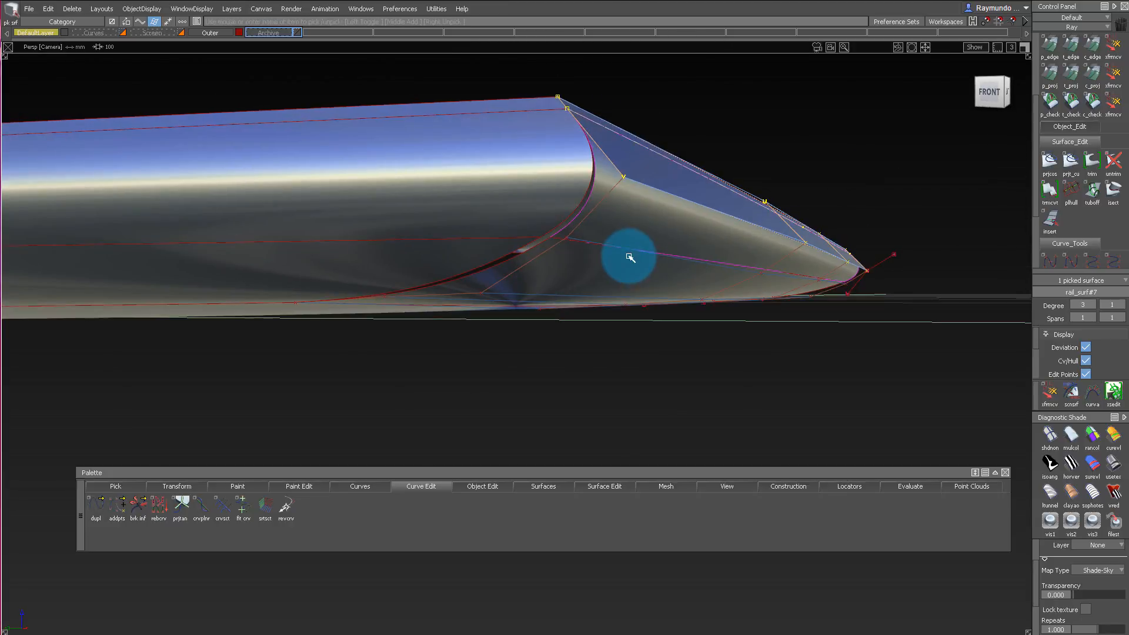
pyautogui.keyDown('alt'); pyautogui.keyDown('shift'); pyautogui.moveTo(702, 271); pyautogui.dragTo(361, 233); pyautogui.keyUp('shift'); pyautogui.keyUp('alt')
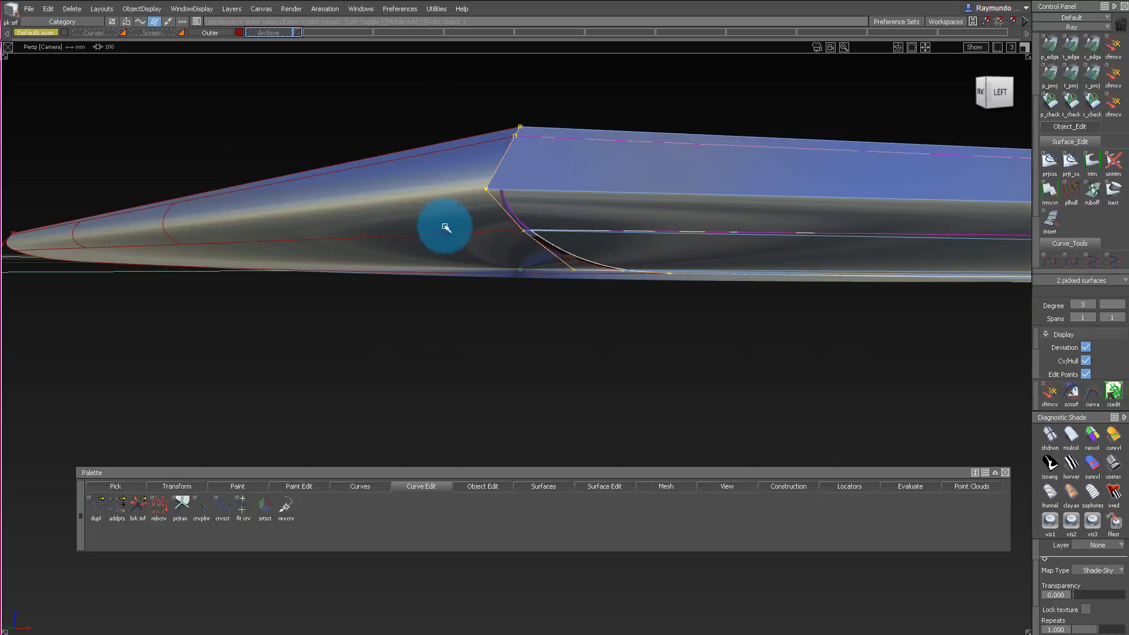
pyautogui.keyDown('alt'); pyautogui.keyDown('shift'); pyautogui.moveTo(637, 153); pyautogui.dragTo(686, 235); pyautogui.keyUp('shift'); pyautogui.keyUp('alt')
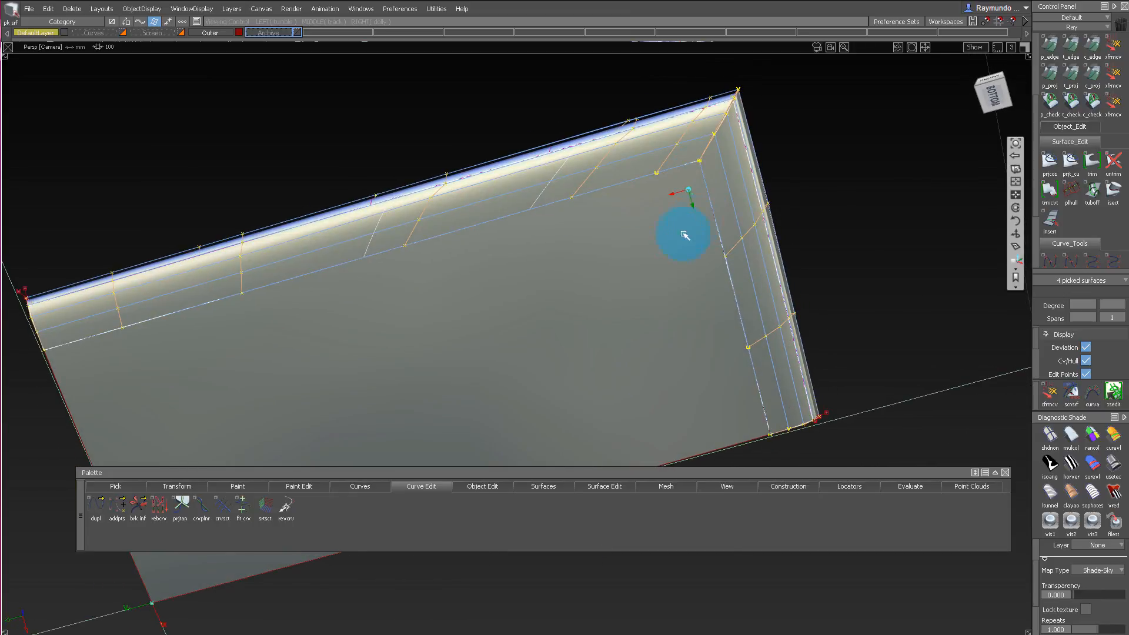
# Clear the surface selection, hide the control vertices, and inspect the corner joint from below and at a low angle.
pyautogui.moveTo(625, 269)
pyautogui.keyDown('alt'); pyautogui.keyDown('shift'); pyautogui.mouseDown()
pyautogui.moveTo(662, 242)
pyautogui.moveTo(699, 184)
pyautogui.moveTo(744, 245)
pyautogui.moveTo(629, 297)
pyautogui.moveTo(603, 268)
pyautogui.mouseUp(); pyautogui.keyUp('shift'); pyautogui.keyUp('alt')
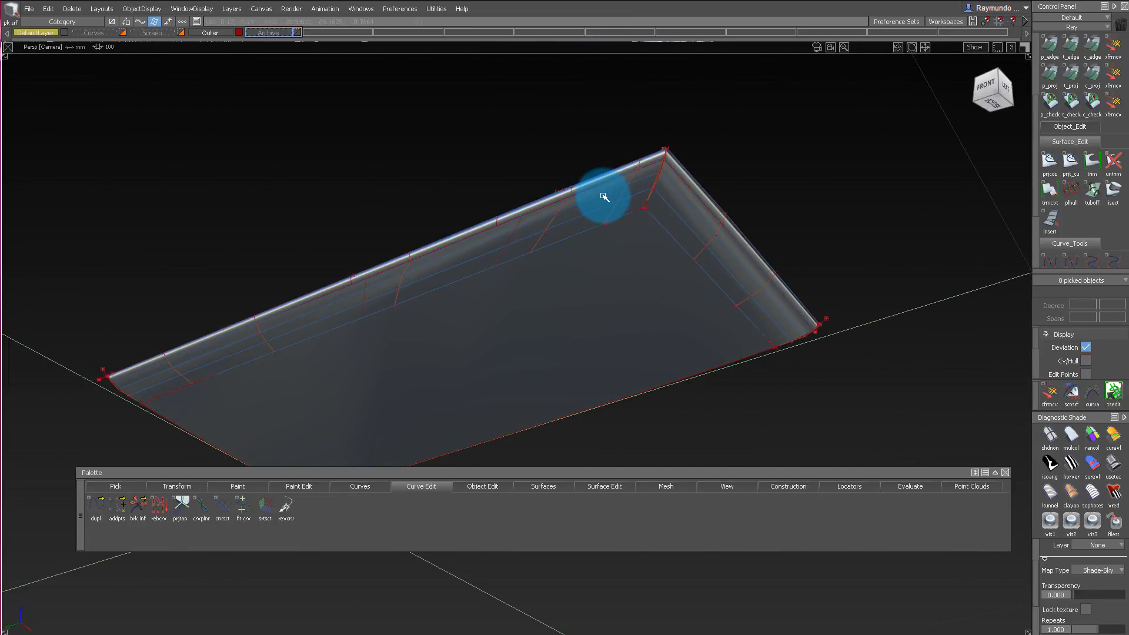
pyautogui.click(604, 197)
pyautogui.keyDown('alt'); pyautogui.keyDown('shift'); pyautogui.moveTo(604, 197); pyautogui.dragTo(640, 146); pyautogui.keyUp('shift'); pyautogui.keyUp('alt')
pyautogui.keyDown('alt'); pyautogui.keyDown('shift'); pyautogui.moveTo(640, 146); pyautogui.dragTo(690, 149, button='right'); pyautogui.keyUp('shift'); pyautogui.keyUp('alt')
pyautogui.keyDown('alt'); pyautogui.keyDown('shift'); pyautogui.moveTo(690, 148); pyautogui.dragTo(647, 253, button='middle'); pyautogui.keyUp('shift'); pyautogui.keyUp('alt')
pyautogui.keyDown('ctrl'); pyautogui.keyDown('shift'); pyautogui.moveTo(641, 233); pyautogui.dragTo(640, 106); pyautogui.keyUp('shift'); pyautogui.keyUp('ctrl')
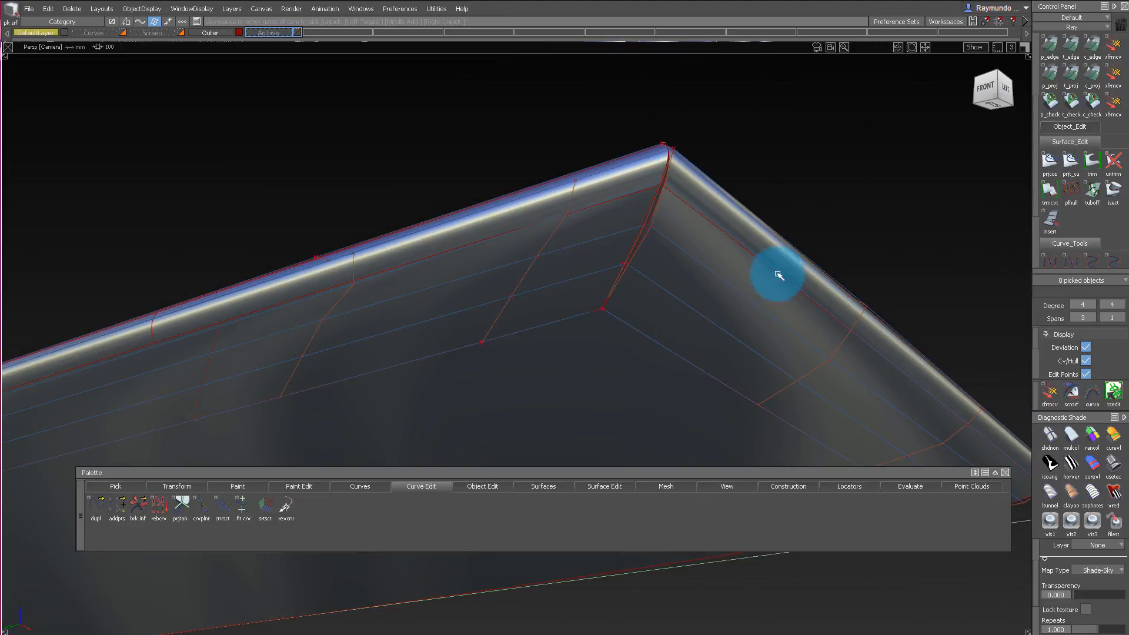
pyautogui.keyDown('ctrl'); pyautogui.keyDown('shift'); pyautogui.moveTo(778, 178); pyautogui.dragTo(777, 170); pyautogui.keyUp('shift'); pyautogui.keyUp('ctrl')
pyautogui.moveTo(738, 188)
pyautogui.keyDown('alt'); pyautogui.keyDown('shift'); pyautogui.mouseDown()
pyautogui.moveTo(686, 306)
pyautogui.moveTo(733, 271)
pyautogui.mouseUp(); pyautogui.keyUp('shift'); pyautogui.keyUp('alt')
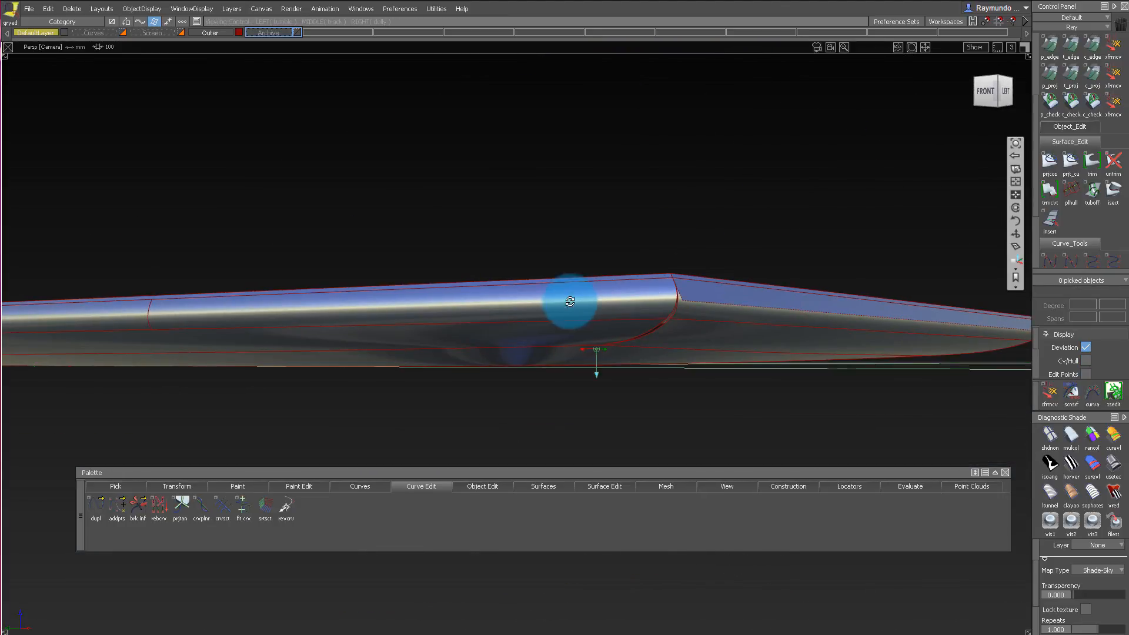
# Open the Surface Fillet controls for the long side's edge fillet, undo its result, and examine the underlying surfaces and contact lines.
pyautogui.keyDown('alt'); pyautogui.keyDown('shift'); pyautogui.moveTo(570, 302); pyautogui.dragTo(530, 288); pyautogui.keyUp('shift'); pyautogui.keyUp('alt')
pyautogui.click(529, 287)
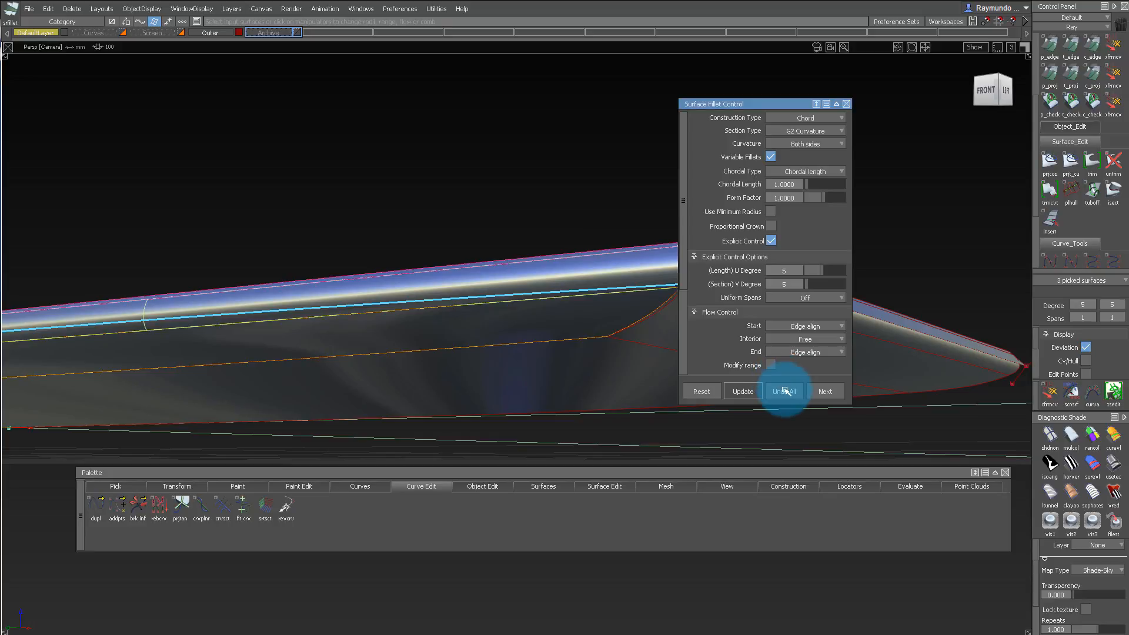
pyautogui.keyDown('alt'); pyautogui.keyDown('shift'); pyautogui.moveTo(465, 203); pyautogui.dragTo(265, 254); pyautogui.keyUp('shift'); pyautogui.keyUp('alt')
pyautogui.keyDown('alt'); pyautogui.keyDown('shift'); pyautogui.moveTo(265, 255); pyautogui.dragTo(454, 298, button='right'); pyautogui.keyUp('shift'); pyautogui.keyUp('alt')
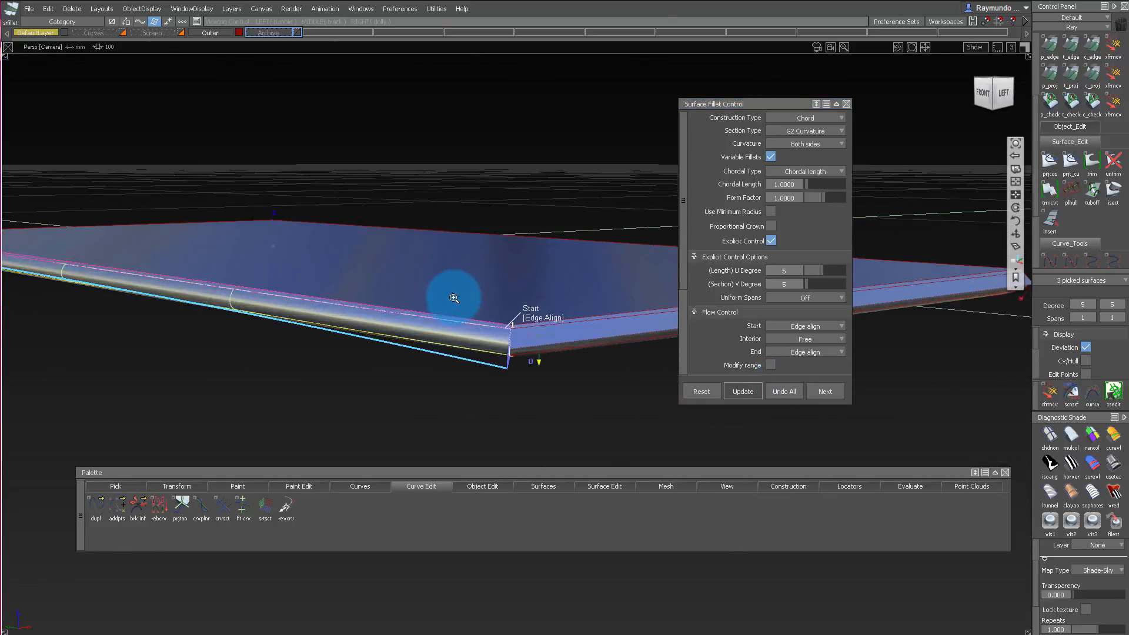
pyautogui.keyDown('alt'); pyautogui.keyDown('shift'); pyautogui.moveTo(454, 298); pyautogui.dragTo(358, 258); pyautogui.keyUp('shift'); pyautogui.keyUp('alt')
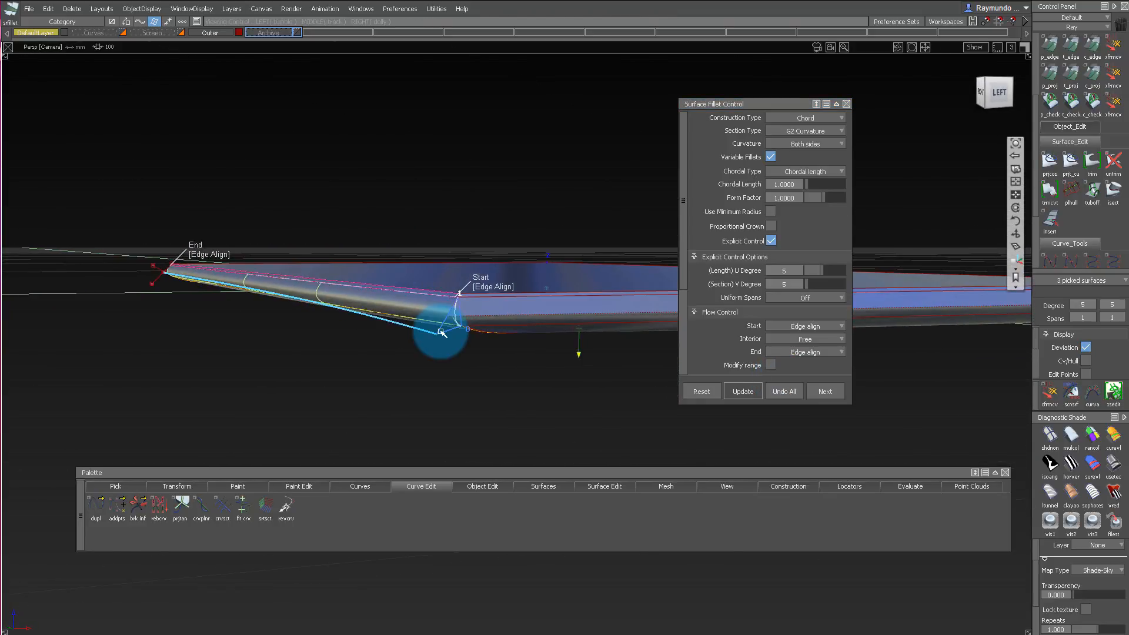
pyautogui.moveTo(430, 324)
pyautogui.keyDown('alt'); pyautogui.keyDown('shift'); pyautogui.mouseDown()
pyautogui.moveTo(484, 255)
pyautogui.moveTo(431, 244)
pyautogui.moveTo(476, 304)
pyautogui.moveTo(446, 329)
pyautogui.mouseUp(); pyautogui.keyUp('shift'); pyautogui.keyUp('alt')
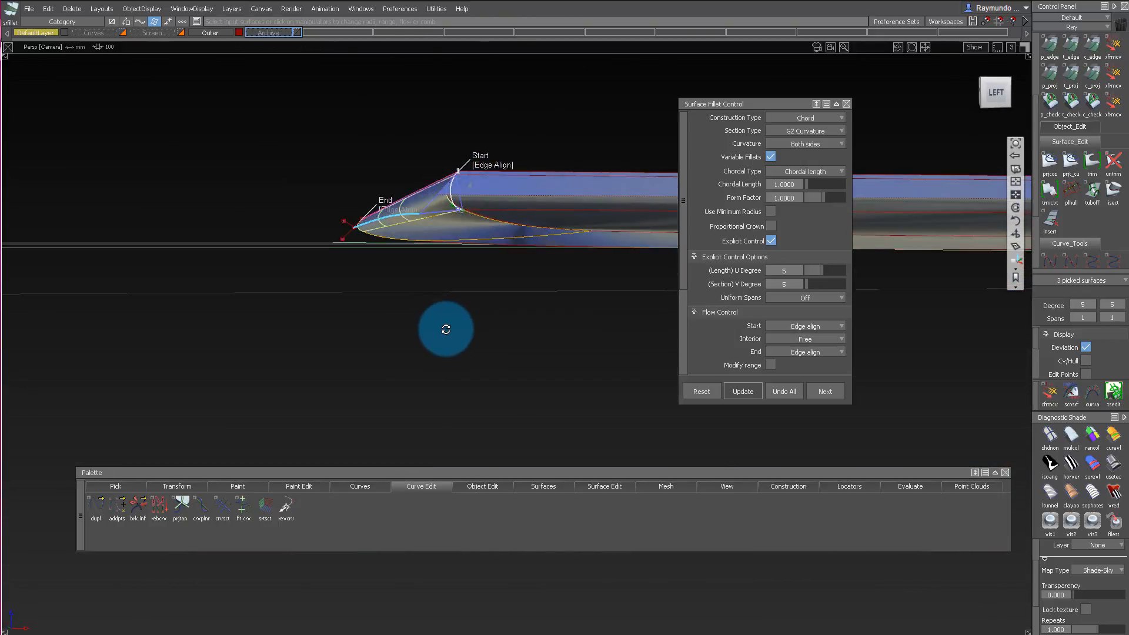
pyautogui.moveTo(368, 192)
pyautogui.keyDown('alt'); pyautogui.keyDown('shift'); pyautogui.mouseDown()
pyautogui.moveTo(391, 263)
pyautogui.moveTo(442, 196)
pyautogui.moveTo(360, 188)
pyautogui.mouseUp(); pyautogui.keyUp('shift'); pyautogui.keyUp('alt')
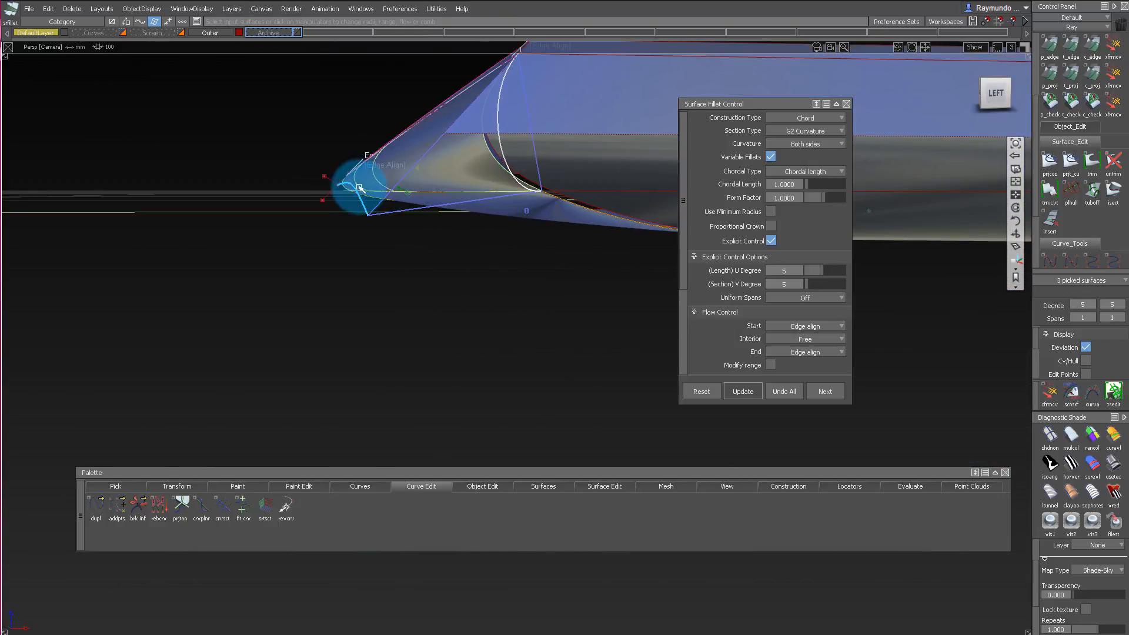
pyautogui.keyDown('alt'); pyautogui.keyDown('shift'); pyautogui.moveTo(442, 158); pyautogui.dragTo(452, 216, button='right'); pyautogui.keyUp('shift'); pyautogui.keyUp('alt')
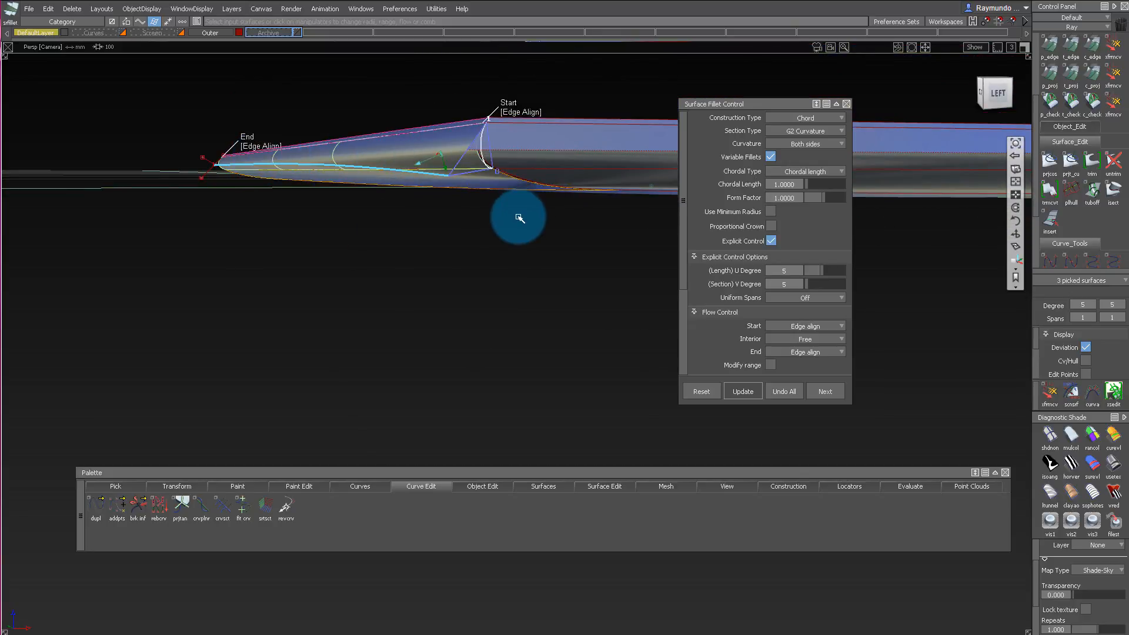
pyautogui.keyDown('alt'); pyautogui.keyDown('shift'); pyautogui.moveTo(484, 237); pyautogui.dragTo(494, 217); pyautogui.keyUp('shift'); pyautogui.keyUp('alt')
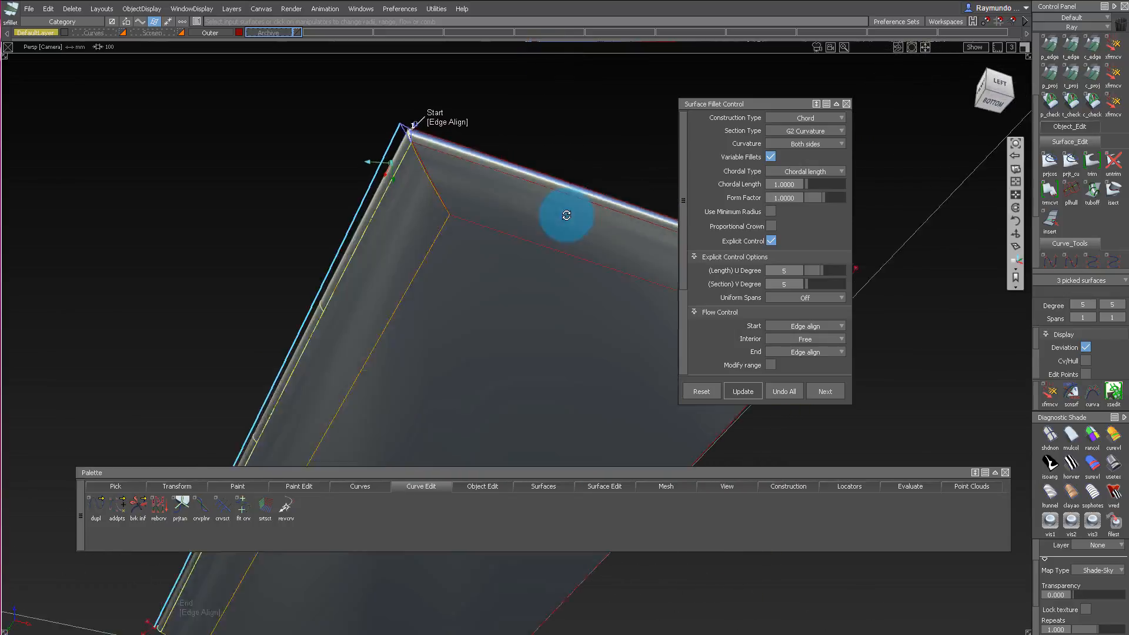
# Leave the fillet controls and inspect the four picked surfaces with their control vertices from below the phone's corner.
pyautogui.keyDown('alt'); pyautogui.keyDown('shift'); pyautogui.moveTo(494, 217); pyautogui.dragTo(589, 218, button='middle'); pyautogui.keyUp('shift'); pyautogui.keyUp('alt')
pyautogui.keyDown('alt'); pyautogui.keyDown('shift'); pyautogui.moveTo(589, 218); pyautogui.dragTo(413, 122, button='right'); pyautogui.keyUp('shift'); pyautogui.keyUp('alt')
pyautogui.keyDown('alt'); pyautogui.keyDown('shift'); pyautogui.moveTo(414, 121); pyautogui.dragTo(489, 135); pyautogui.keyUp('shift'); pyautogui.keyUp('alt')
pyautogui.keyDown('alt'); pyautogui.keyDown('shift'); pyautogui.moveTo(490, 135); pyautogui.dragTo(499, 76, button='right'); pyautogui.keyUp('shift'); pyautogui.keyUp('alt')
pyautogui.keyDown('alt'); pyautogui.keyDown('shift'); pyautogui.moveTo(499, 76); pyautogui.dragTo(499, 223); pyautogui.keyUp('shift'); pyautogui.keyUp('alt')
pyautogui.keyDown('ctrl'); pyautogui.keyDown('shift'); pyautogui.moveTo(498, 224); pyautogui.dragTo(500, 357); pyautogui.keyUp('shift'); pyautogui.keyUp('ctrl')
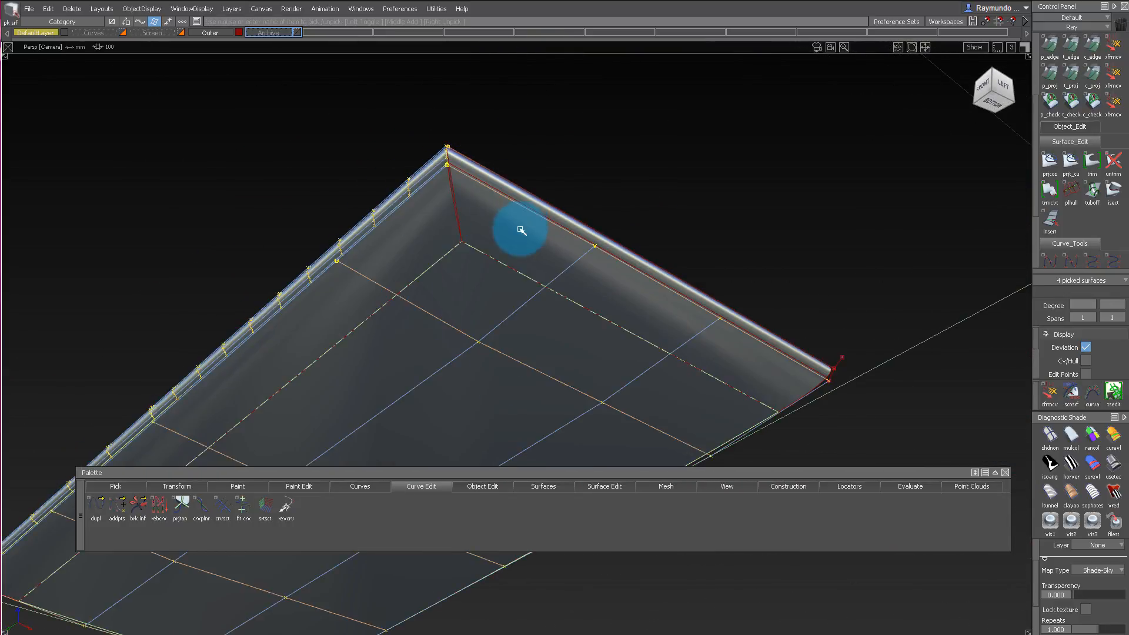
pyautogui.keyDown('alt'); pyautogui.keyDown('shift'); pyautogui.moveTo(521, 230); pyautogui.dragTo(519, 200, button='right'); pyautogui.keyUp('shift'); pyautogui.keyUp('alt')
pyautogui.keyDown('alt'); pyautogui.keyDown('shift'); pyautogui.moveTo(519, 199); pyautogui.dragTo(484, 226); pyautogui.keyUp('shift'); pyautogui.keyUp('alt')
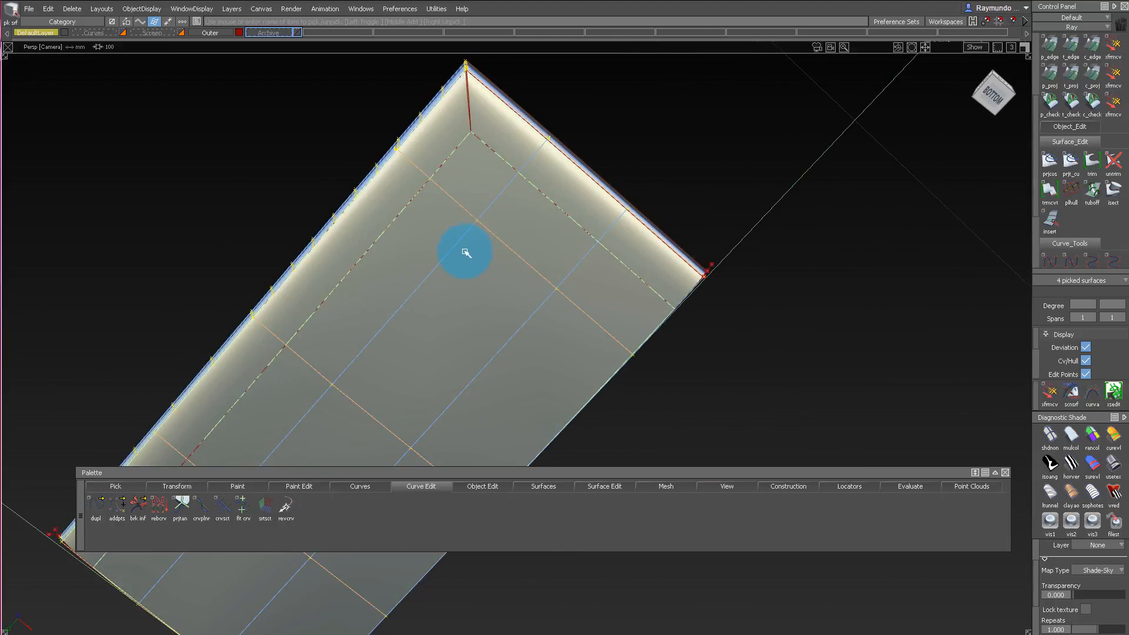
# Clear the selection and pick all eight surfaces around the phone's corner to compare their control vertices.
pyautogui.keyDown('alt'); pyautogui.keyDown('shift'); pyautogui.moveTo(417, 144); pyautogui.dragTo(461, 141); pyautogui.keyUp('shift'); pyautogui.keyUp('alt')
pyautogui.keyDown('alt'); pyautogui.keyDown('shift'); pyautogui.moveTo(461, 142); pyautogui.dragTo(484, 177); pyautogui.keyUp('shift'); pyautogui.keyUp('alt')
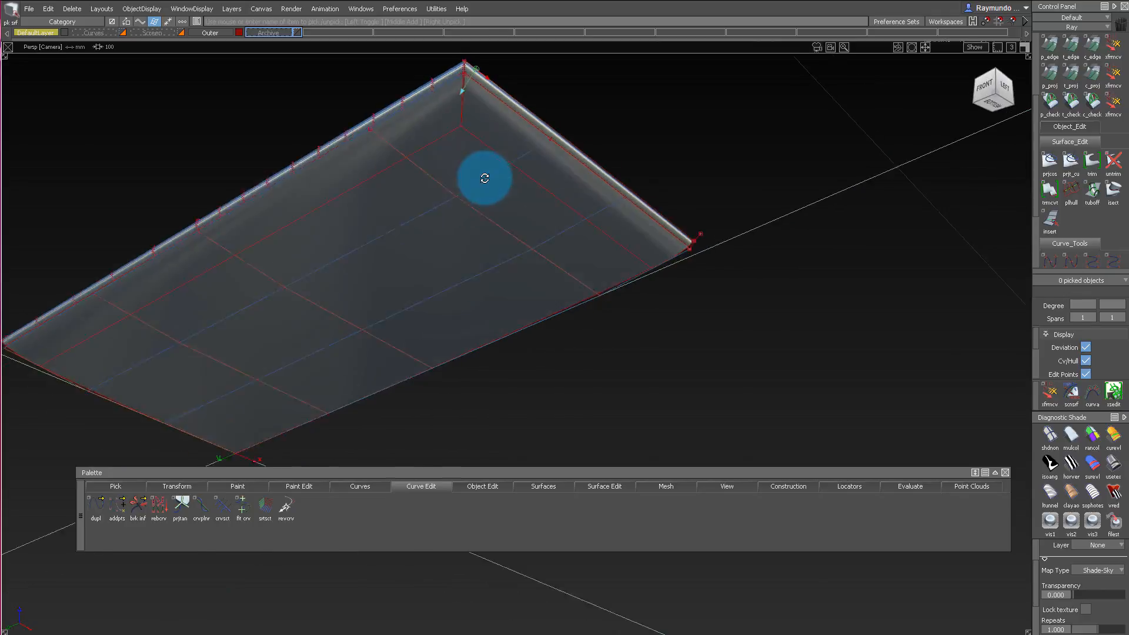
pyautogui.keyDown('alt'); pyautogui.keyDown('shift'); pyautogui.moveTo(360, 174); pyautogui.dragTo(485, 91, button='right'); pyautogui.keyUp('shift'); pyautogui.keyUp('alt')
pyautogui.keyDown('alt'); pyautogui.keyDown('shift'); pyautogui.moveTo(484, 91); pyautogui.dragTo(487, 165); pyautogui.keyUp('shift'); pyautogui.keyUp('alt')
pyautogui.keyDown('alt'); pyautogui.keyDown('shift'); pyautogui.moveTo(489, 106); pyautogui.dragTo(477, 245, button='middle'); pyautogui.keyUp('shift'); pyautogui.keyUp('alt')
pyautogui.keyDown('alt'); pyautogui.keyDown('shift'); pyautogui.moveTo(477, 245); pyautogui.dragTo(427, 88); pyautogui.keyUp('shift'); pyautogui.keyUp('alt')
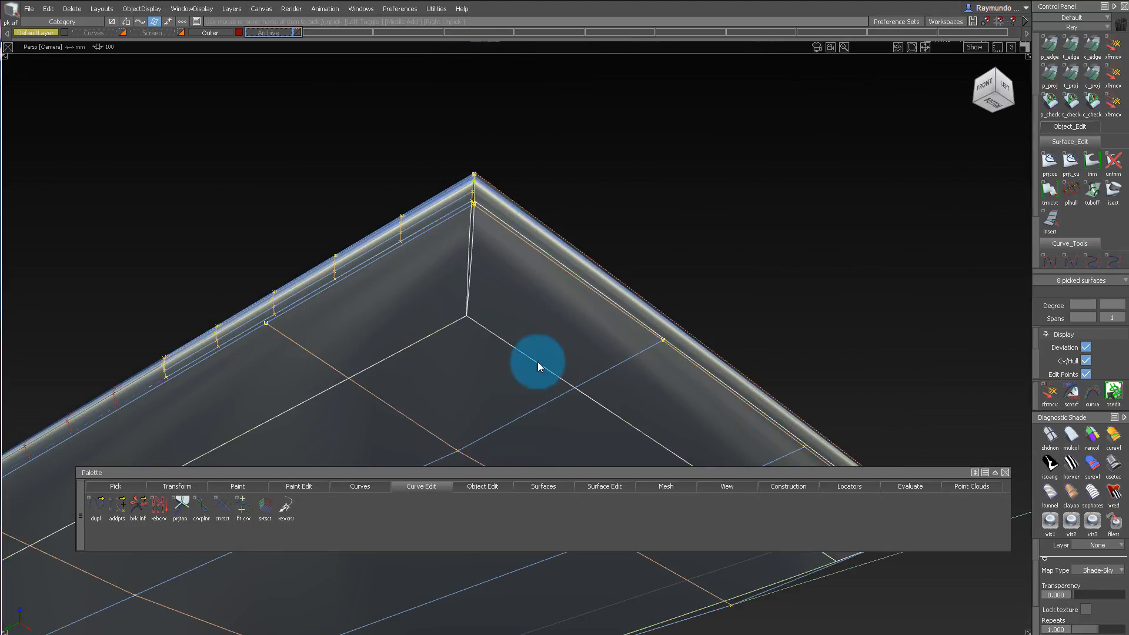
# Hide the control vertices and try the Surface Fillet again at the phone's corner.
pyautogui.keyDown('alt'); pyautogui.keyDown('shift'); pyautogui.moveTo(500, 277); pyautogui.dragTo(532, 242, button='right'); pyautogui.keyUp('shift'); pyautogui.keyUp('alt')
pyautogui.keyDown('alt'); pyautogui.keyDown('shift'); pyautogui.moveTo(532, 242); pyautogui.dragTo(533, 309); pyautogui.keyUp('shift'); pyautogui.keyUp('alt')
pyautogui.keyDown('alt'); pyautogui.keyDown('shift'); pyautogui.moveTo(533, 308); pyautogui.dragTo(528, 257, button='middle'); pyautogui.keyUp('shift'); pyautogui.keyUp('alt')
pyautogui.keyDown('alt'); pyautogui.keyDown('shift'); pyautogui.click(516, 170); pyautogui.keyUp('shift'); pyautogui.keyUp('alt')
pyautogui.keyDown('alt'); pyautogui.keyDown('shift'); pyautogui.moveTo(489, 184); pyautogui.dragTo(584, 221); pyautogui.keyUp('shift'); pyautogui.keyUp('alt')
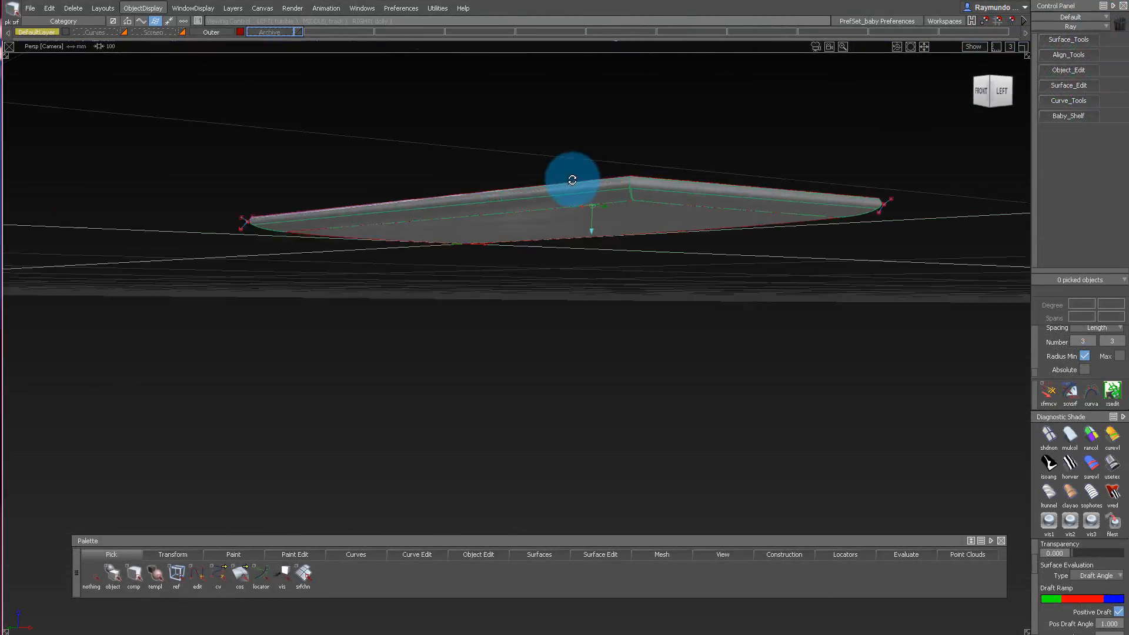
# Remove the edge fillets from both sides of the reopened phone model and untrim the adjoining side and blend surfaces.
pyautogui.keyDown('alt'); pyautogui.keyDown('shift'); pyautogui.moveTo(574, 182); pyautogui.dragTo(455, 226); pyautogui.keyUp('shift'); pyautogui.keyUp('alt')
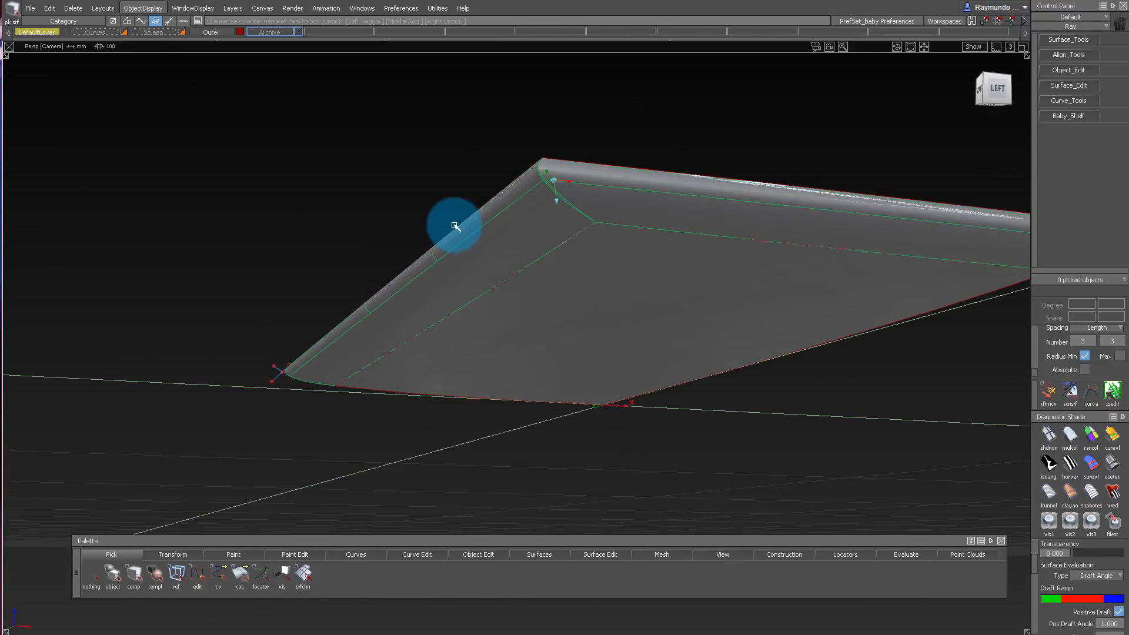
pyautogui.keyDown('alt'); pyautogui.keyDown('shift'); pyautogui.moveTo(578, 183); pyautogui.dragTo(598, 220); pyautogui.keyUp('shift'); pyautogui.keyUp('alt')
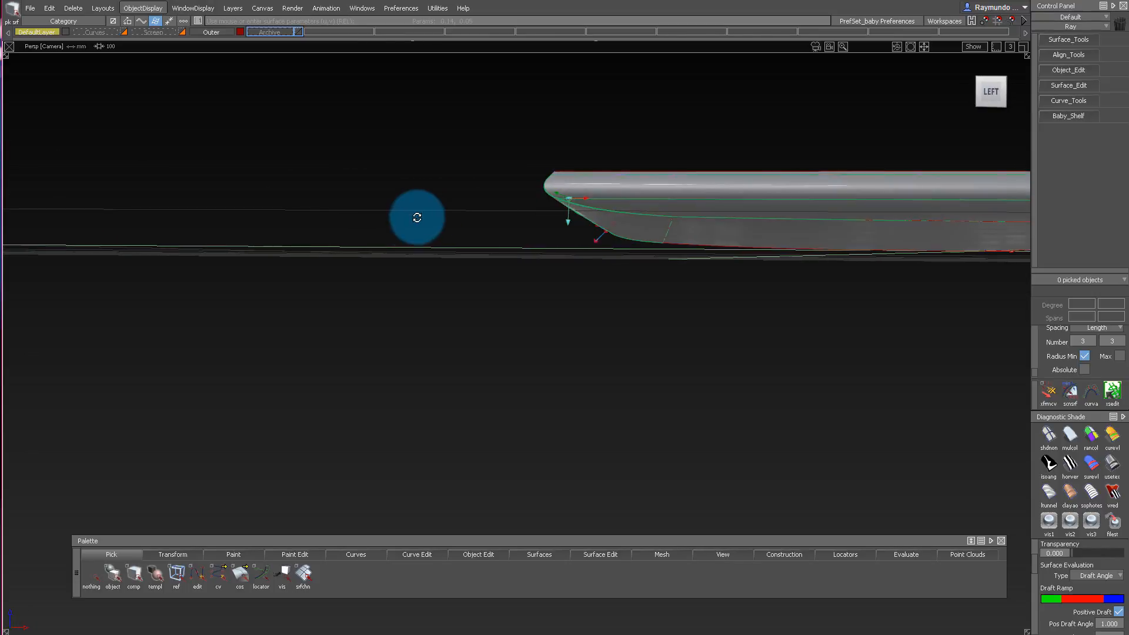
pyautogui.keyDown('alt'); pyautogui.keyDown('shift'); pyautogui.moveTo(417, 218); pyautogui.dragTo(655, 120); pyautogui.keyUp('shift'); pyautogui.keyUp('alt')
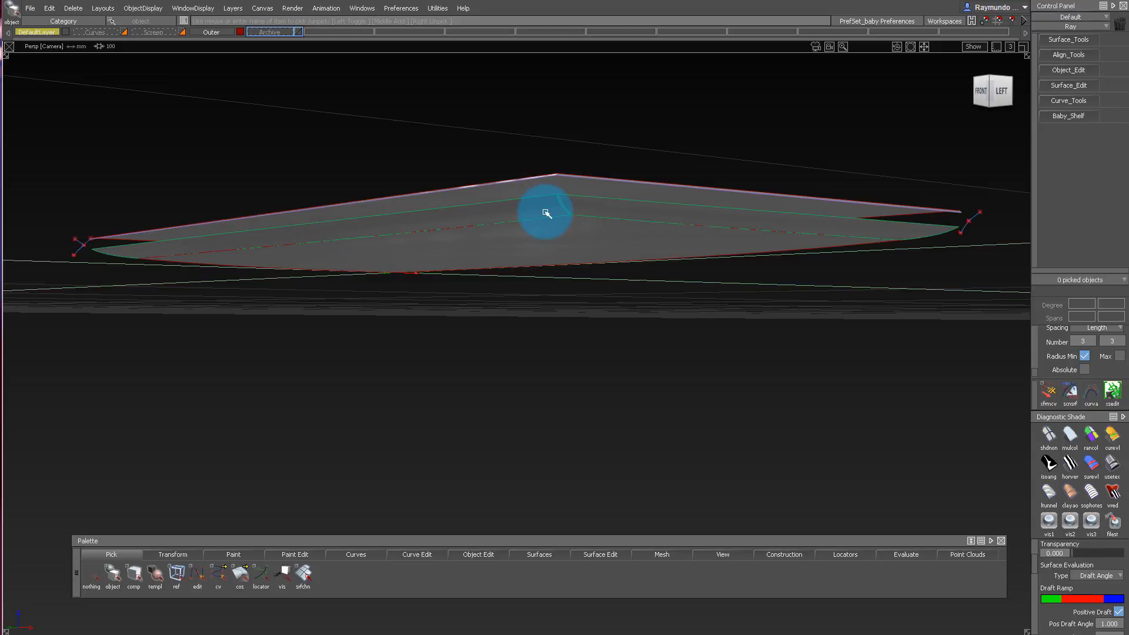
pyautogui.keyDown('alt'); pyautogui.keyDown('shift'); pyautogui.moveTo(581, 167); pyautogui.dragTo(577, 242); pyautogui.keyUp('shift'); pyautogui.keyUp('alt')
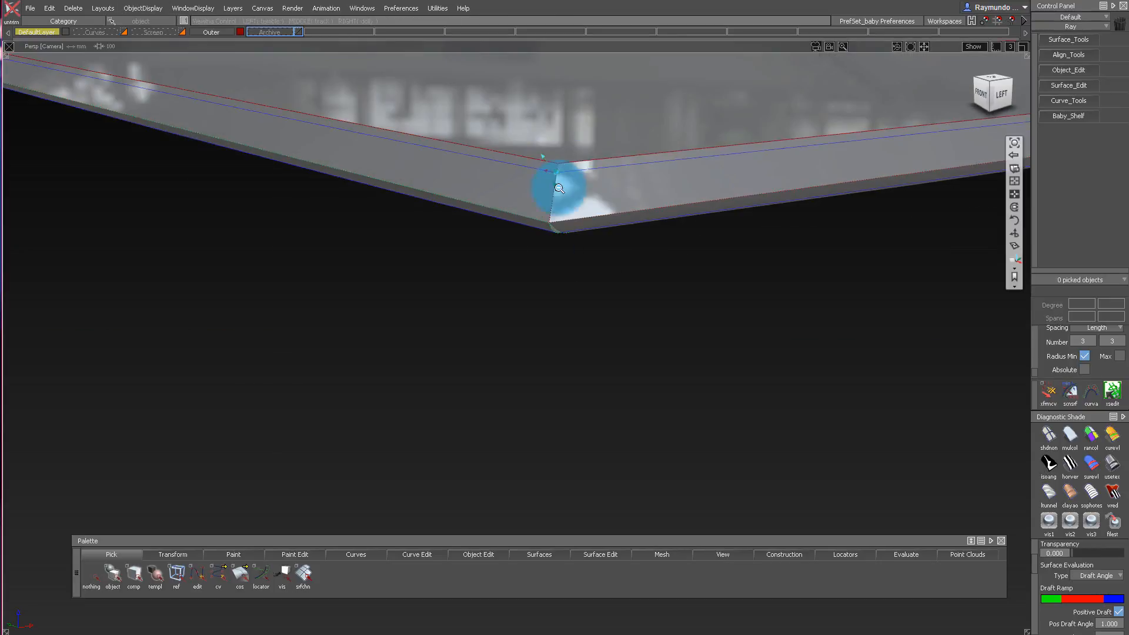
pyautogui.keyDown('alt'); pyautogui.keyDown('shift'); pyautogui.moveTo(559, 188); pyautogui.dragTo(548, 156, button='right'); pyautogui.keyUp('shift'); pyautogui.keyUp('alt')
# Delete the leftover curves on surface and move the four construction curves at the ends of the sides to the Archive layer.
pyautogui.click(660, 253)
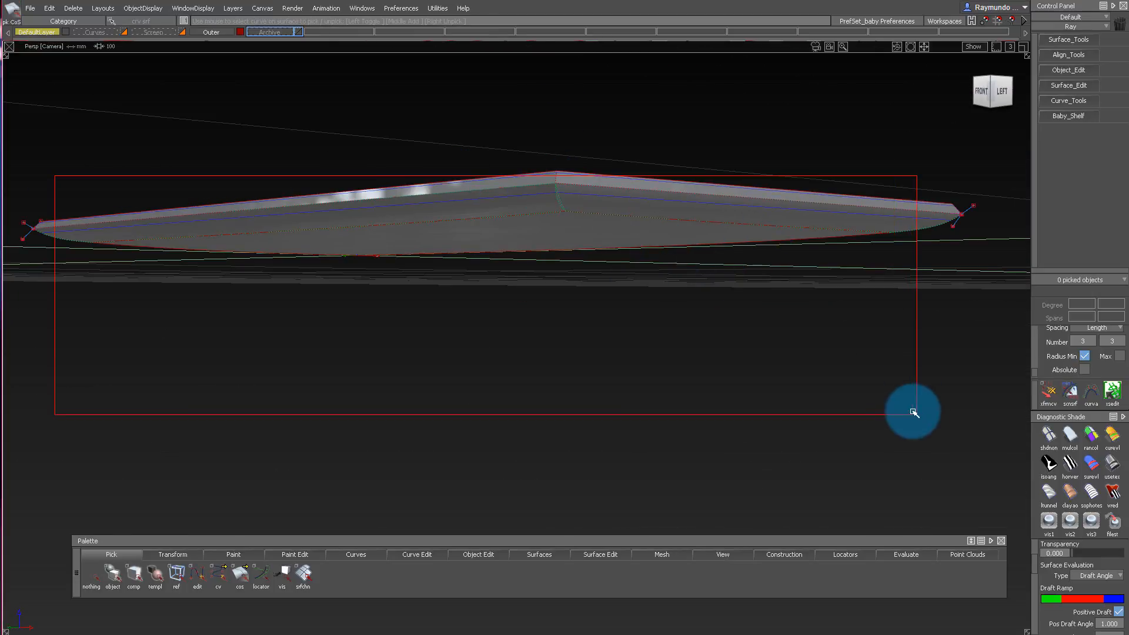
pyautogui.keyDown('alt'); pyautogui.keyDown('shift'); pyautogui.moveTo(691, 164); pyautogui.dragTo(620, 188, button='right'); pyautogui.keyUp('shift'); pyautogui.keyUp('alt')
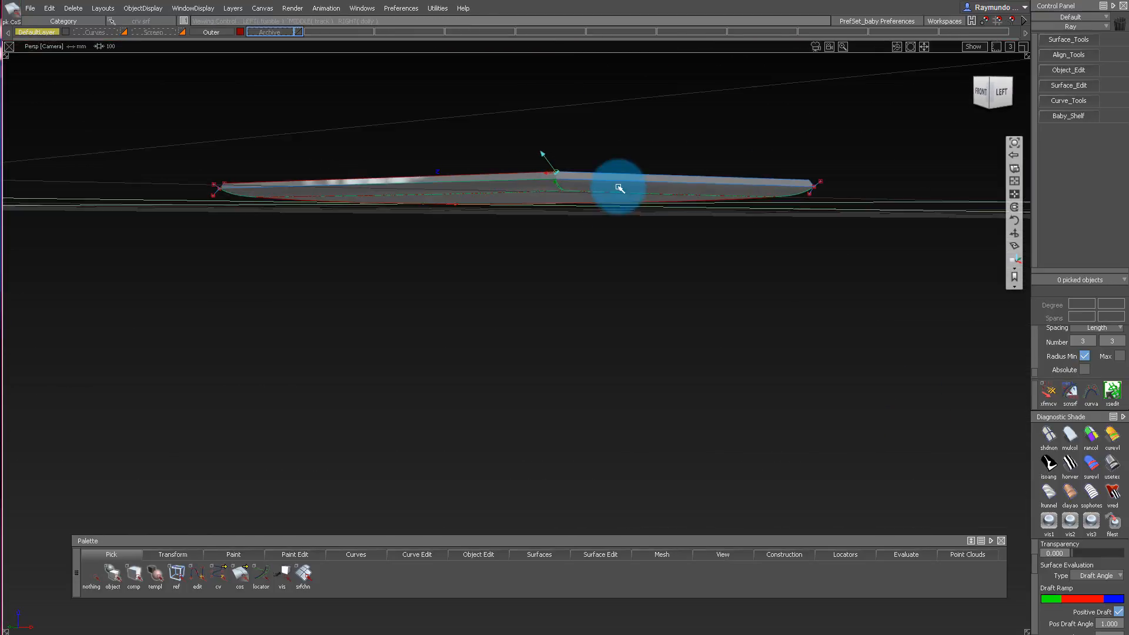
pyautogui.keyDown('ctrl'); pyautogui.keyDown('shift'); pyautogui.moveTo(390, 112); pyautogui.dragTo(430, 112); pyautogui.keyUp('shift'); pyautogui.keyUp('ctrl')
pyautogui.moveTo(88, 162); pyautogui.dragTo(137, 213)
pyautogui.moveTo(814, 154); pyautogui.dragTo(902, 231)
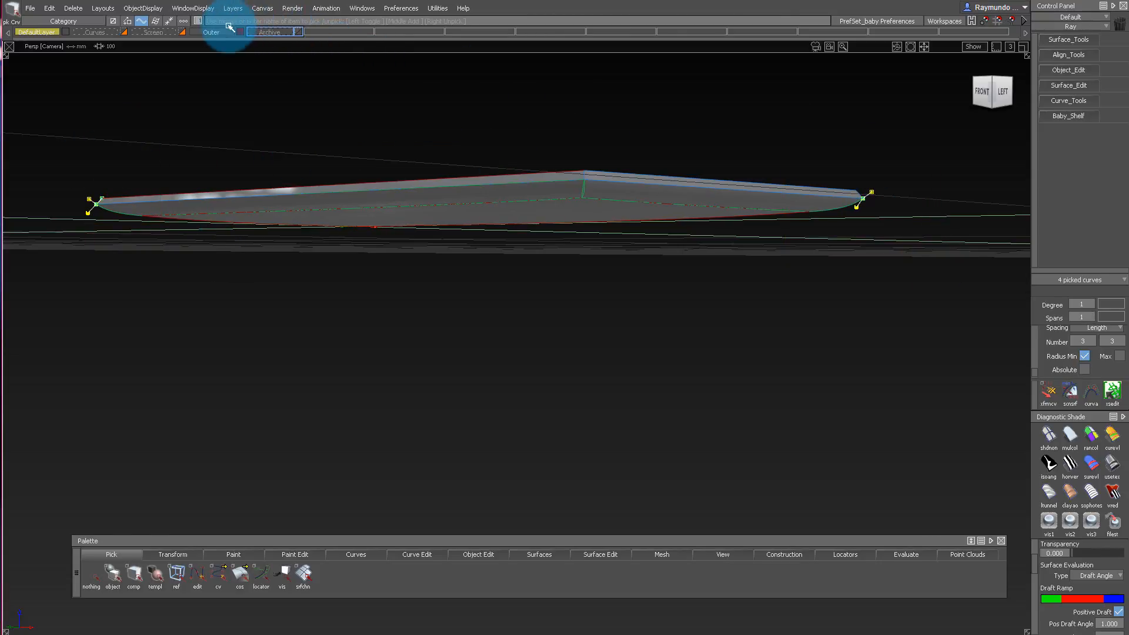
pyautogui.moveTo(265, 34); pyautogui.dragTo(270, 43)
pyautogui.keyDown('alt'); pyautogui.keyDown('shift'); pyautogui.moveTo(423, 145); pyautogui.dragTo(425, 239); pyautogui.keyUp('shift'); pyautogui.keyUp('alt')
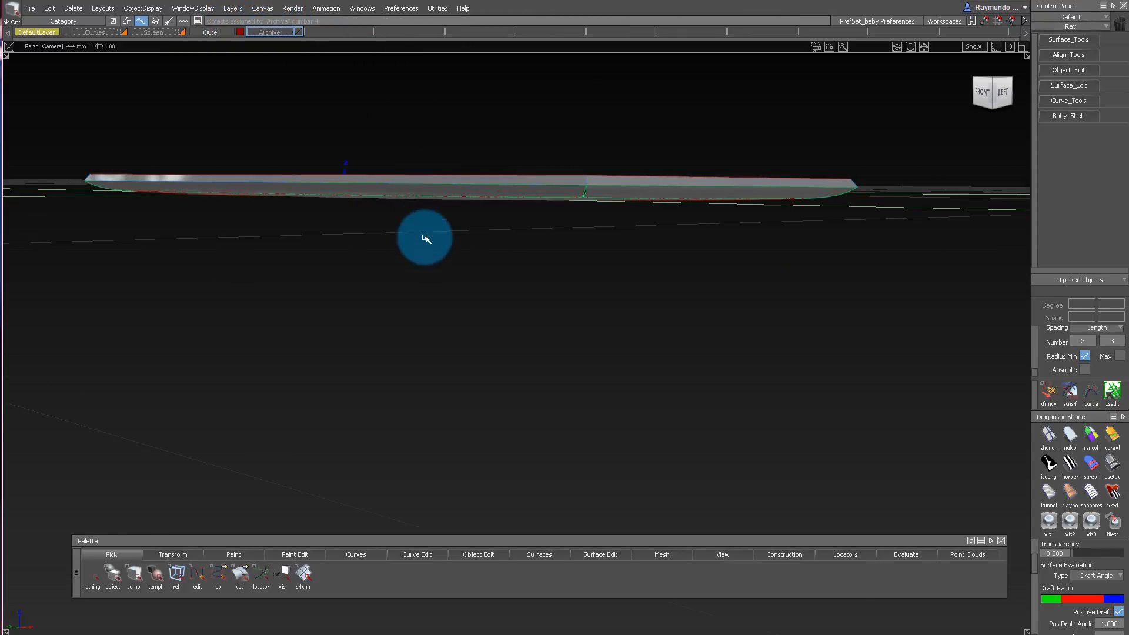
# Pick the two narrow strip surfaces along the outer edges meeting at the corner and move them to the Archive layer.
pyautogui.click(156, 12)
pyautogui.click(167, 38)
pyautogui.keyDown('alt'); pyautogui.keyDown('shift'); pyautogui.moveTo(648, 194); pyautogui.dragTo(650, 57); pyautogui.keyUp('shift'); pyautogui.keyUp('alt')
pyautogui.keyDown('alt'); pyautogui.keyDown('shift'); pyautogui.moveTo(649, 57); pyautogui.dragTo(610, 192, button='right'); pyautogui.keyUp('shift'); pyautogui.keyUp('alt')
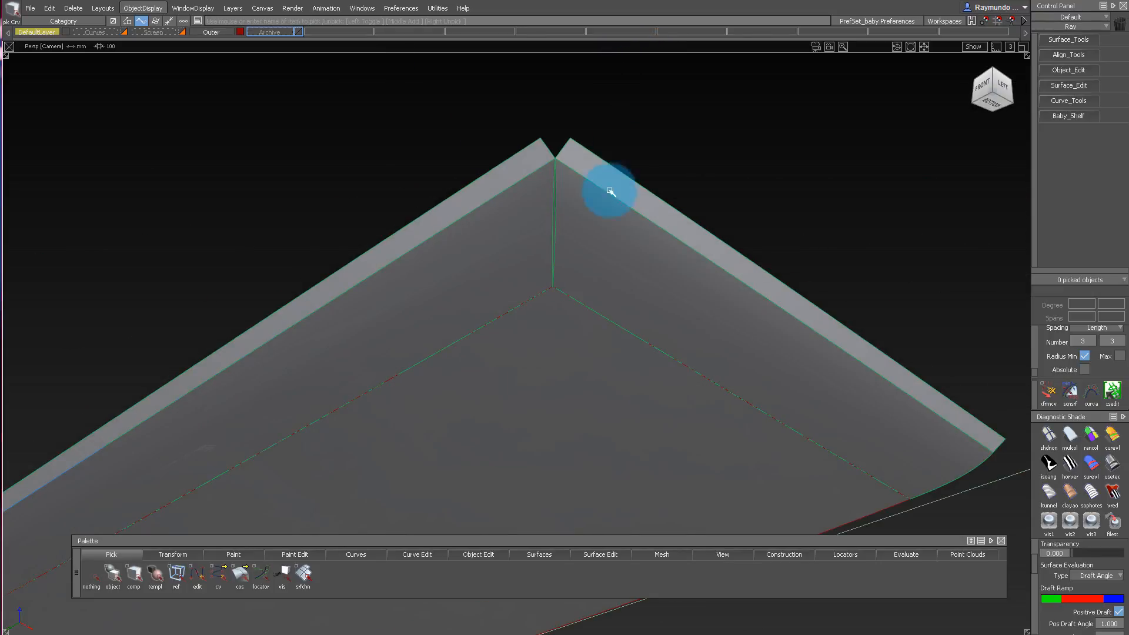
pyautogui.keyDown('ctrl'); pyautogui.keyDown('shift'); pyautogui.moveTo(610, 191); pyautogui.dragTo(597, 166); pyautogui.keyUp('shift'); pyautogui.keyUp('ctrl')
pyautogui.click(594, 165)
pyautogui.click(523, 165)
pyautogui.moveTo(267, 34); pyautogui.dragTo(269, 44)
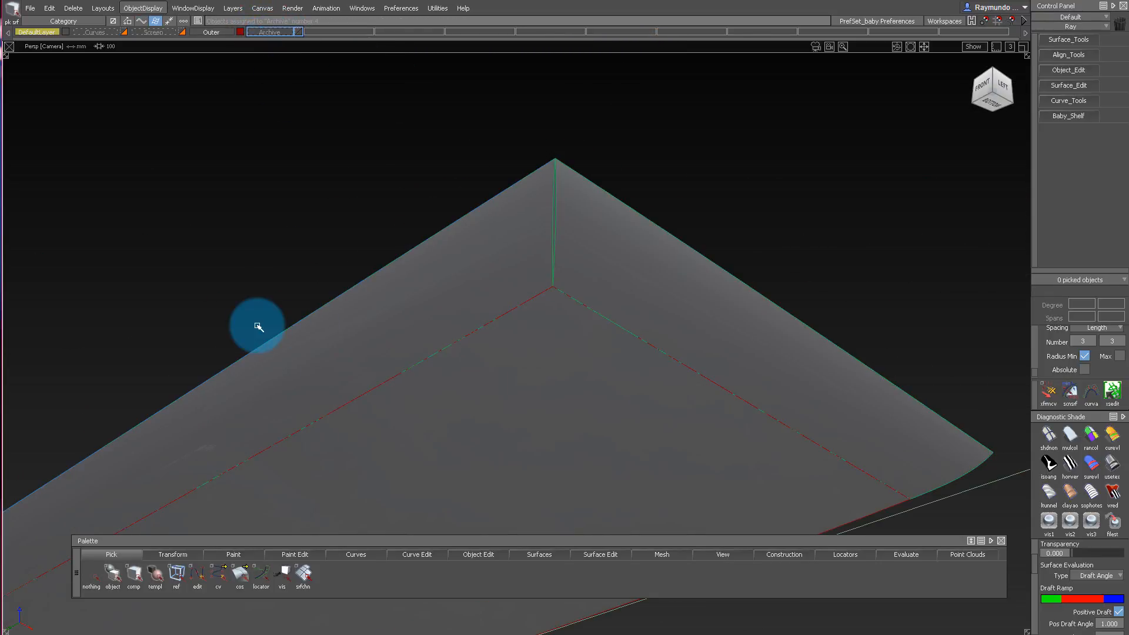
# Pick the large bottom surface and display its control vertices.
pyautogui.keyDown('alt'); pyautogui.keyDown('shift'); pyautogui.moveTo(499, 192); pyautogui.dragTo(559, 210); pyautogui.keyUp('shift'); pyautogui.keyUp('alt')
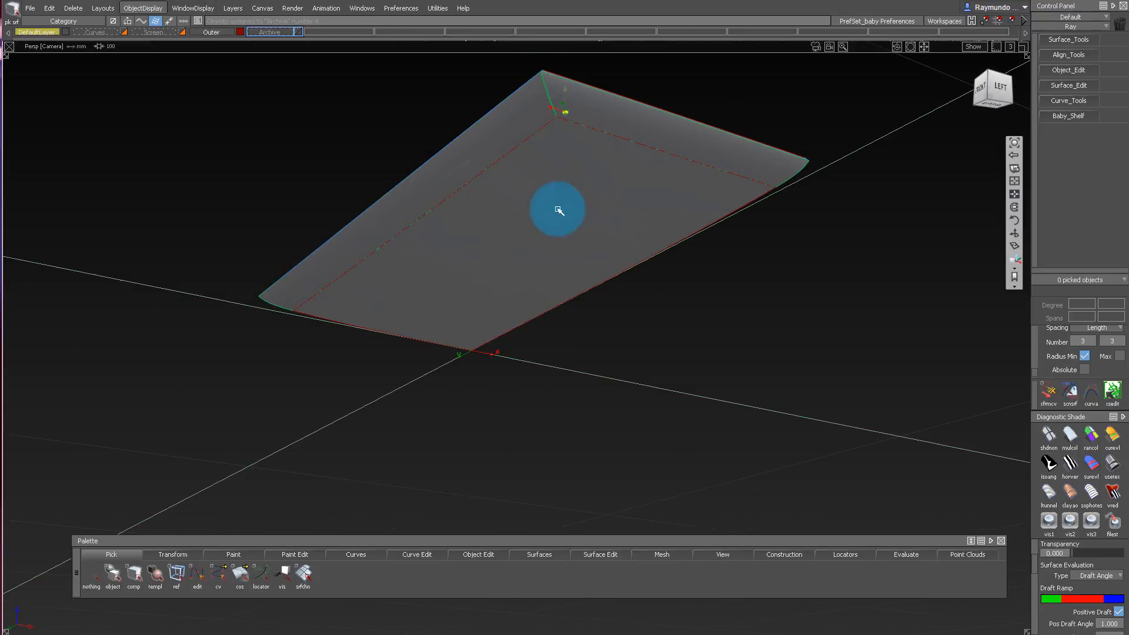
pyautogui.keyDown('alt'); pyautogui.keyDown('shift'); pyautogui.moveTo(611, 119); pyautogui.dragTo(556, 90); pyautogui.keyUp('shift'); pyautogui.keyUp('alt')
pyautogui.click(655, 229)
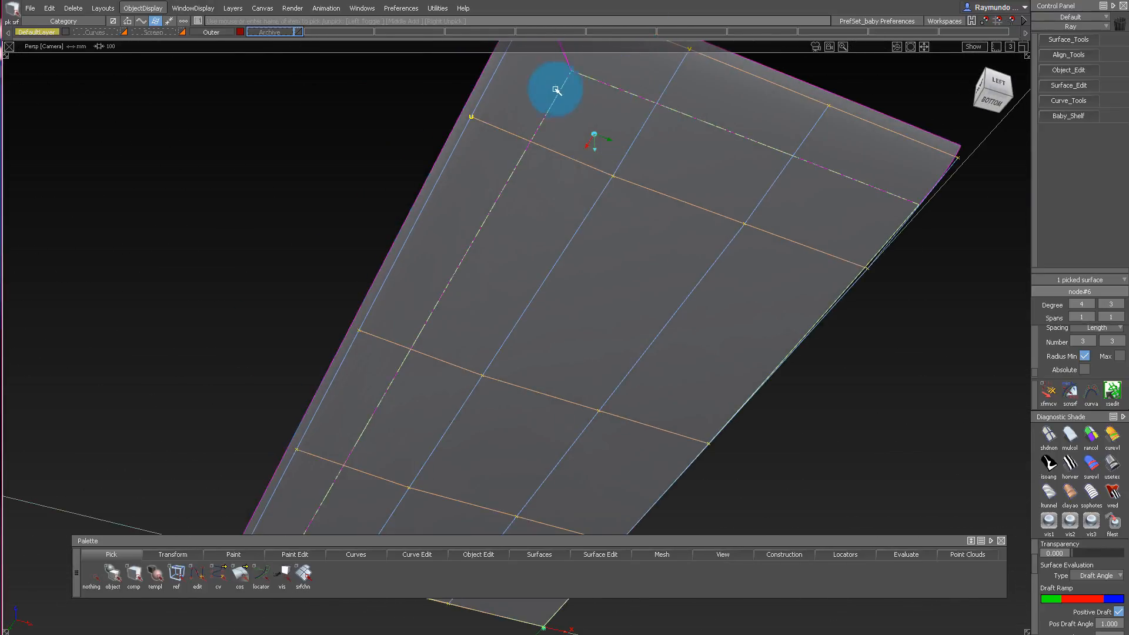
pyautogui.keyDown('alt'); pyautogui.keyDown('shift'); pyautogui.moveTo(587, 143); pyautogui.dragTo(546, 175); pyautogui.keyUp('shift'); pyautogui.keyUp('alt')
pyautogui.keyDown('alt'); pyautogui.keyDown('shift'); pyautogui.moveTo(476, 159); pyautogui.dragTo(474, 135); pyautogui.keyUp('shift'); pyautogui.keyUp('alt')
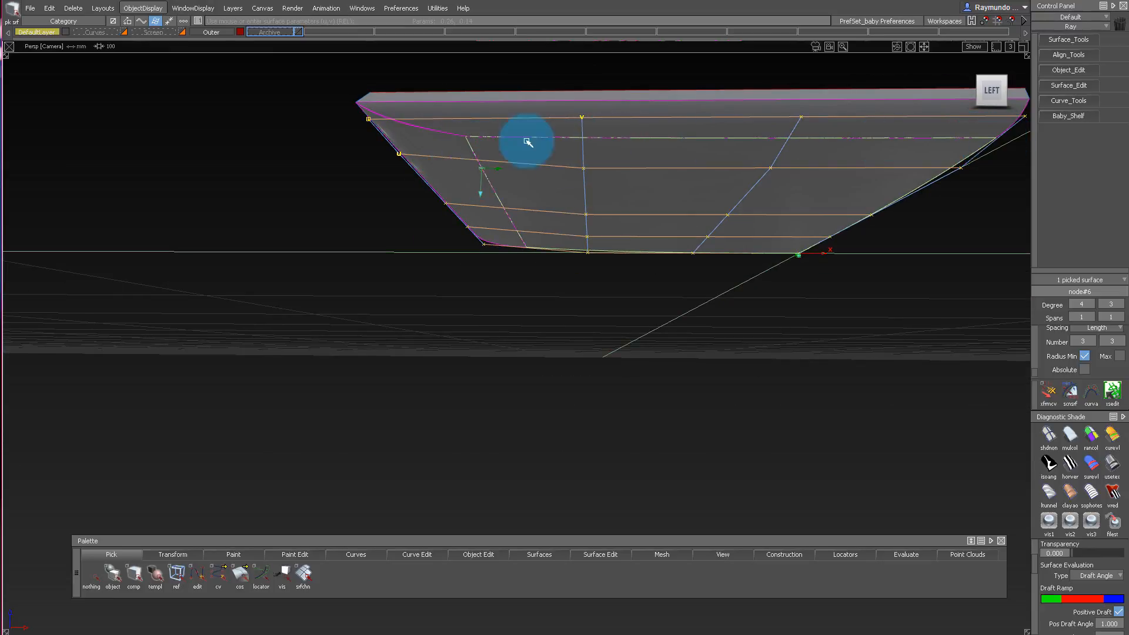
pyautogui.keyDown('alt'); pyautogui.keyDown('shift'); pyautogui.moveTo(497, 204); pyautogui.dragTo(509, 141); pyautogui.keyUp('shift'); pyautogui.keyUp('alt')
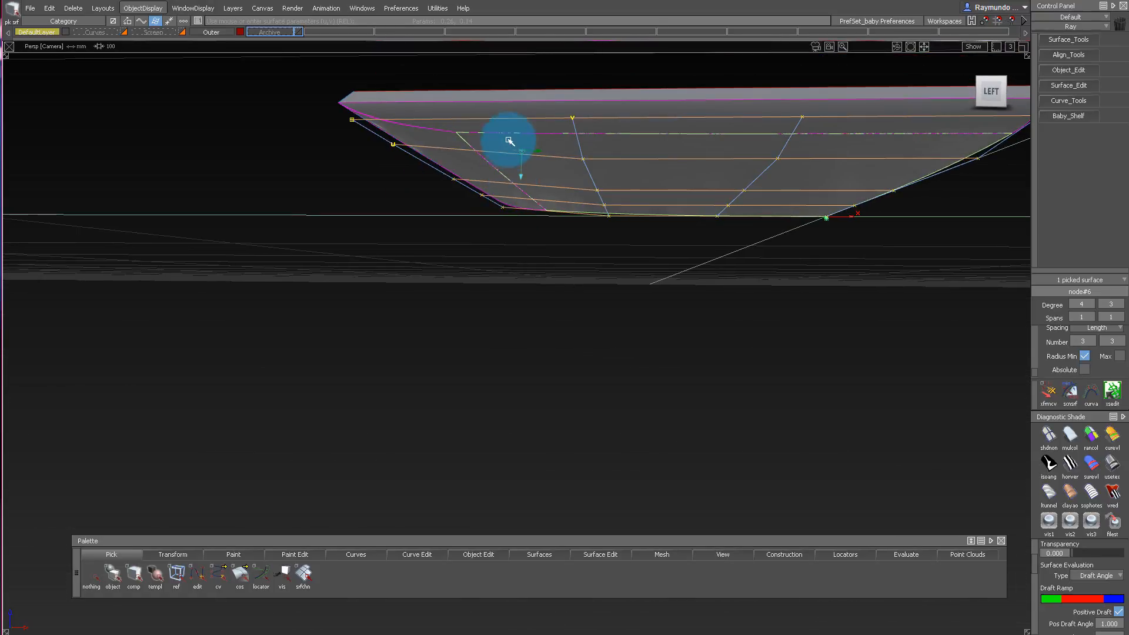
# Examine the bottom surface's control vertices in the orthographic left view and then from below in perspective.
pyautogui.click(1010, 92)
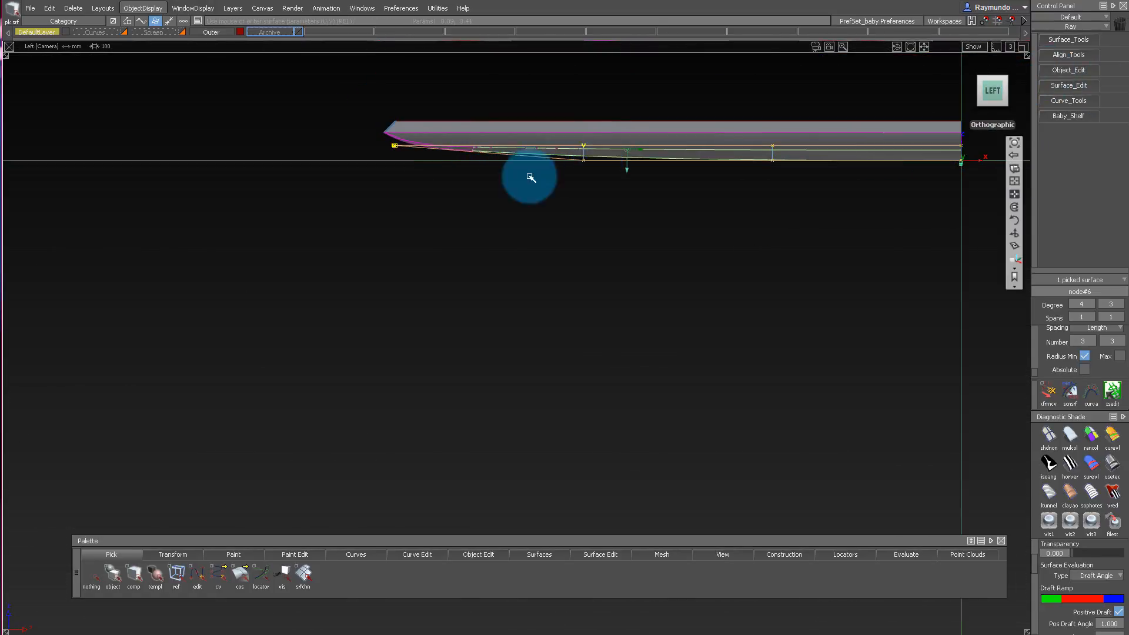
pyautogui.keyDown('alt'); pyautogui.keyDown('shift'); pyautogui.moveTo(530, 177); pyautogui.dragTo(577, 176, button='right'); pyautogui.keyUp('shift'); pyautogui.keyUp('alt')
pyautogui.keyDown('ctrl'); pyautogui.keyDown('shift'); pyautogui.moveTo(345, 170); pyautogui.dragTo(365, 110); pyautogui.keyUp('shift'); pyautogui.keyUp('ctrl')
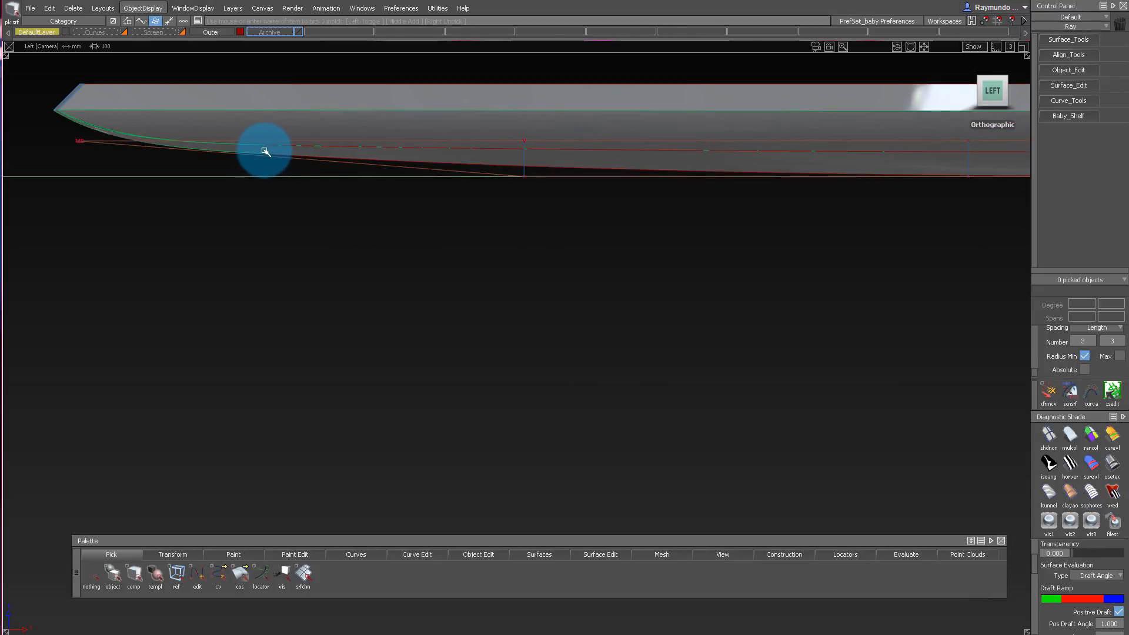
pyautogui.keyDown('alt'); pyautogui.keyDown('shift'); pyautogui.moveTo(475, 170); pyautogui.dragTo(400, 186, button='right'); pyautogui.keyUp('shift'); pyautogui.keyUp('alt')
pyautogui.keyDown('alt'); pyautogui.keyDown('shift'); pyautogui.moveTo(570, 156); pyautogui.dragTo(432, 153, button='middle'); pyautogui.keyUp('shift'); pyautogui.keyUp('alt')
pyautogui.keyDown('ctrl'); pyautogui.keyDown('shift'); pyautogui.moveTo(429, 108); pyautogui.dragTo(379, 196, button='right'); pyautogui.keyUp('shift'); pyautogui.keyUp('ctrl')
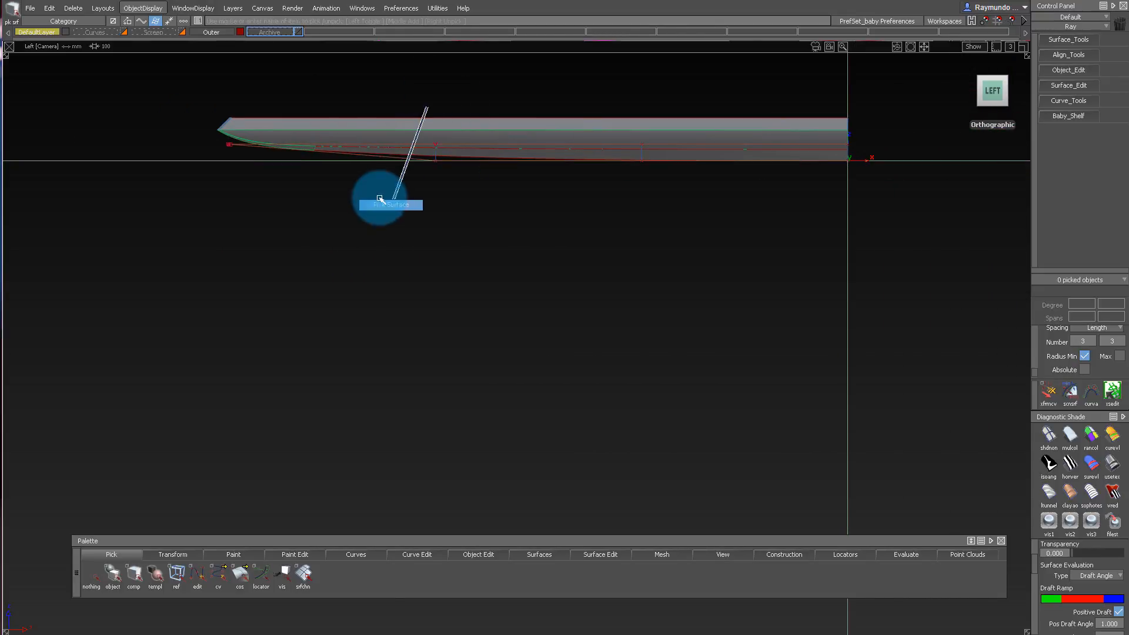
pyautogui.moveTo(385, 182)
pyautogui.keyDown('alt'); pyautogui.keyDown('shift'); pyautogui.mouseDown()
pyautogui.moveTo(392, 61)
pyautogui.moveTo(504, 252)
pyautogui.moveTo(502, 106)
pyautogui.moveTo(391, 217)
pyautogui.moveTo(197, 218)
pyautogui.mouseUp(); pyautogui.keyUp('shift'); pyautogui.keyUp('alt')
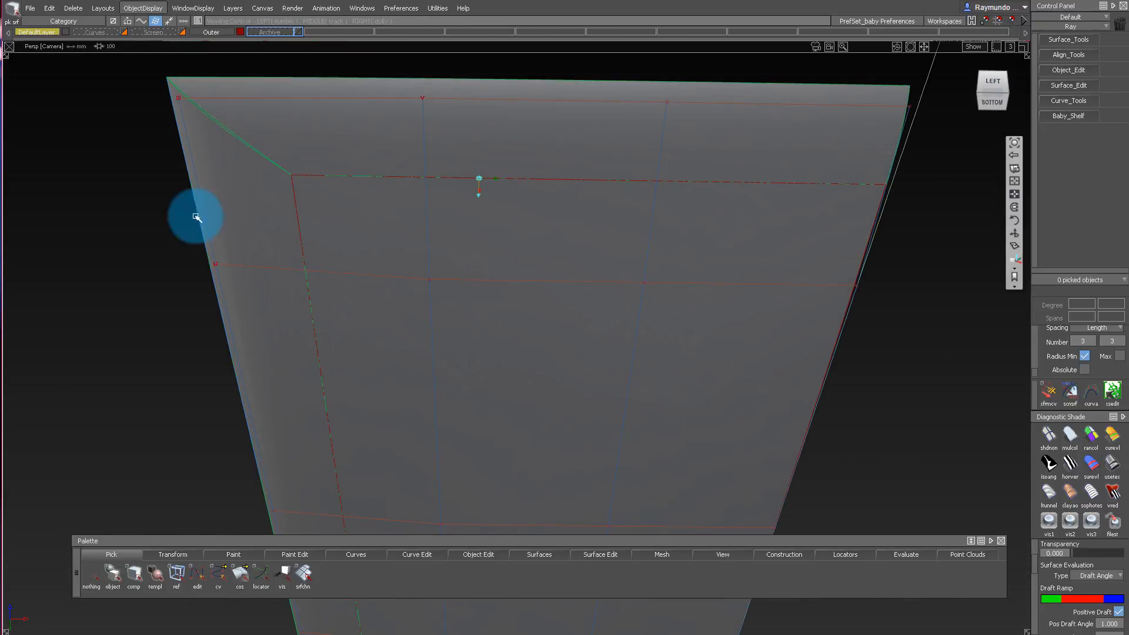
pyautogui.keyDown('alt'); pyautogui.keyDown('shift'); pyautogui.moveTo(284, 263); pyautogui.dragTo(318, 241); pyautogui.keyUp('shift'); pyautogui.keyUp('alt')
pyautogui.keyDown('alt'); pyautogui.keyDown('shift'); pyautogui.moveTo(540, 241); pyautogui.dragTo(510, 157); pyautogui.keyUp('shift'); pyautogui.keyUp('alt')
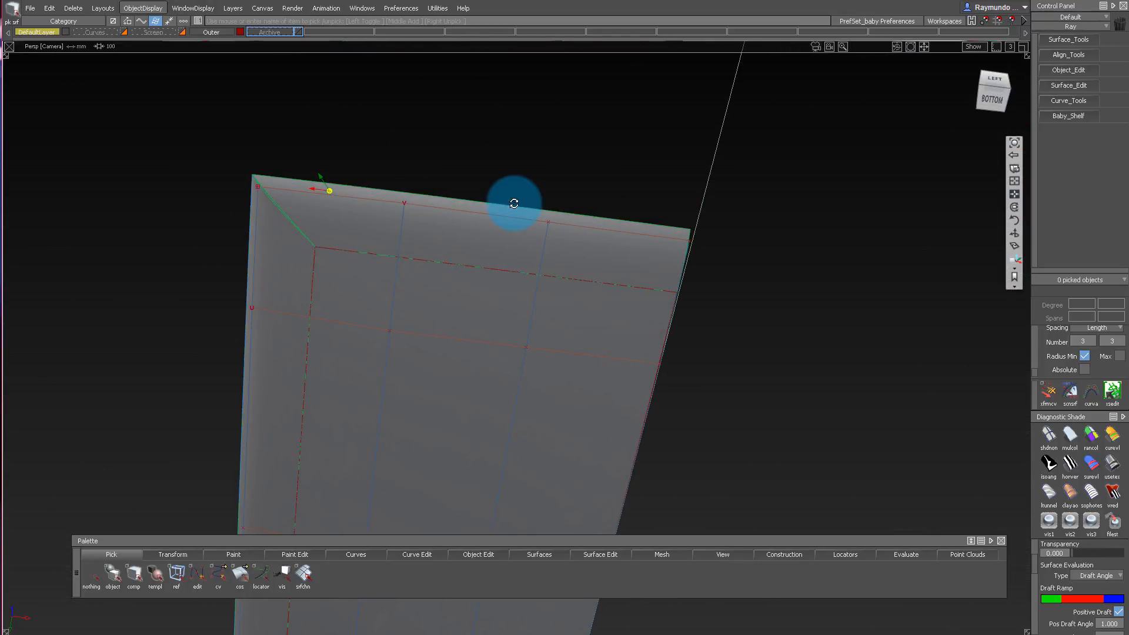
# Delete the two blend surfaces along the end and side of the bottom surface.
pyautogui.keyDown('alt'); pyautogui.keyDown('shift'); pyautogui.moveTo(514, 204); pyautogui.dragTo(572, 78); pyautogui.keyUp('shift'); pyautogui.keyUp('alt')
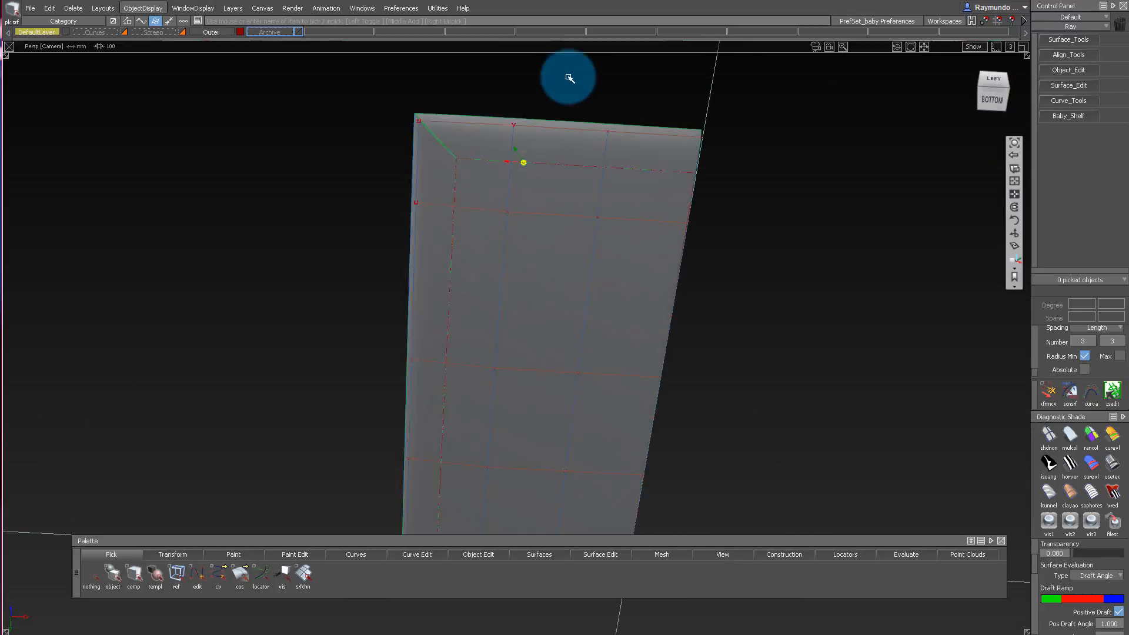
pyautogui.click(435, 160)
pyautogui.press('Delete')
pyautogui.press('Return')
# Untrim the bottom surface and delete its leftover curves on surface.
pyautogui.keyDown('alt'); pyautogui.keyDown('shift'); pyautogui.moveTo(514, 182); pyautogui.dragTo(515, 344); pyautogui.keyUp('shift'); pyautogui.keyUp('alt')
pyautogui.keyDown('ctrl'); pyautogui.keyDown('shift'); pyautogui.moveTo(516, 344); pyautogui.dragTo(516, 99); pyautogui.keyUp('shift'); pyautogui.keyUp('ctrl')
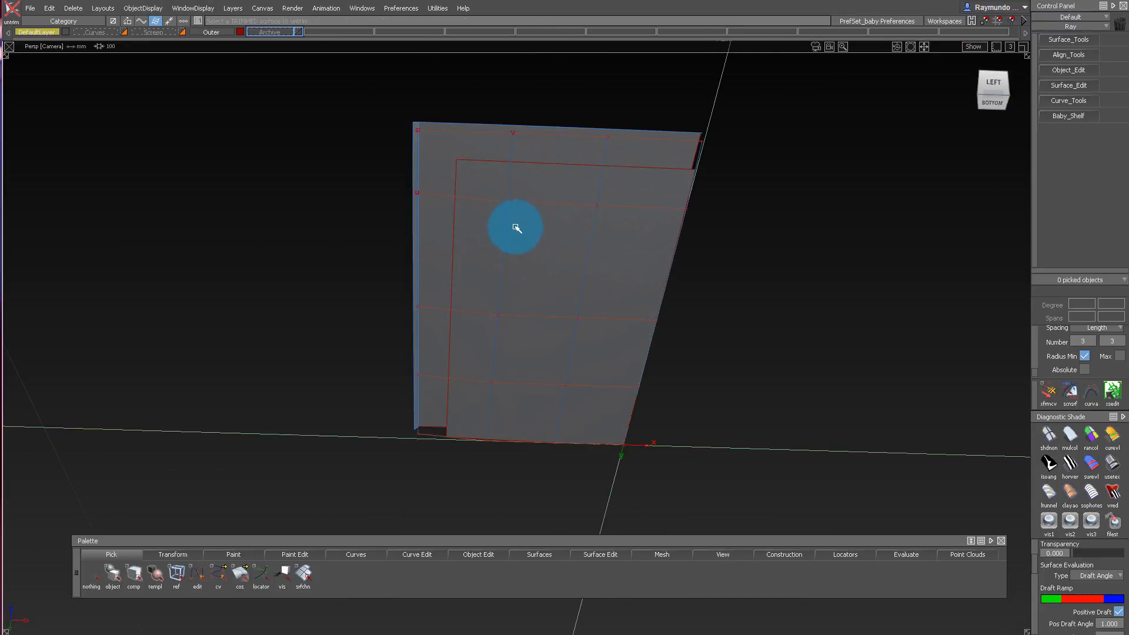
pyautogui.keyDown('alt'); pyautogui.keyDown('shift'); pyautogui.moveTo(517, 227); pyautogui.dragTo(510, 178); pyautogui.keyUp('shift'); pyautogui.keyUp('alt')
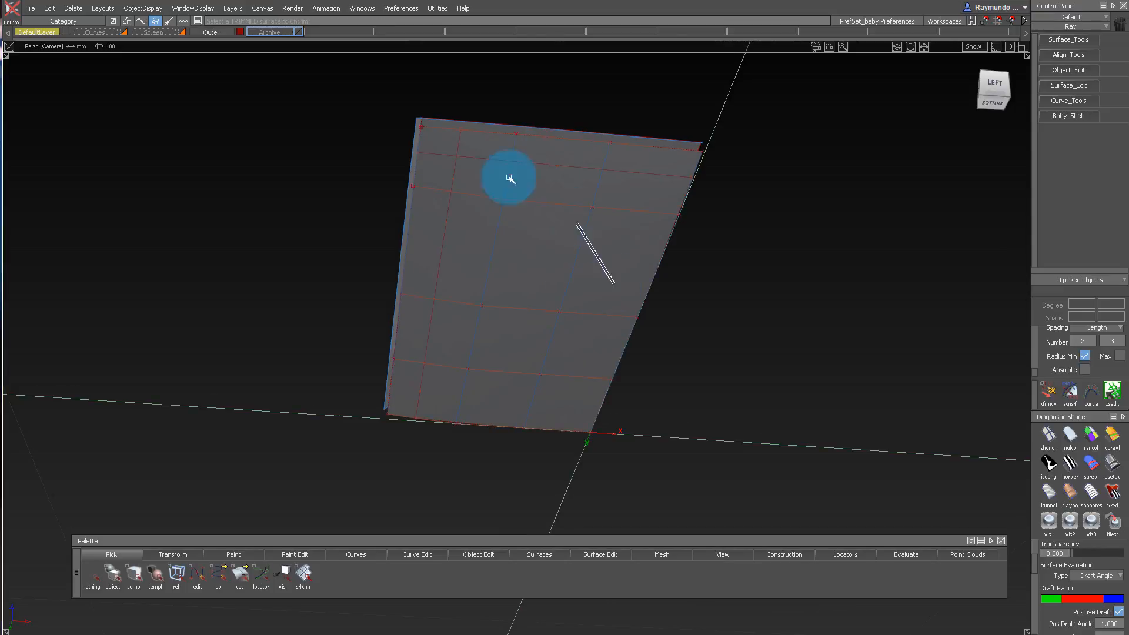
pyautogui.moveTo(364, 107); pyautogui.dragTo(714, 496)
pyautogui.press('Delete')
pyautogui.press('Return')
# Create Tubular Offset curves on the bottom surface from its end and side edges, using radius 15 and the Curves On Surface trim type.
pyautogui.keyDown('alt'); pyautogui.keyDown('shift'); pyautogui.moveTo(564, 243); pyautogui.dragTo(509, 217); pyautogui.keyUp('shift'); pyautogui.keyUp('alt')
pyautogui.click(1010, 90)
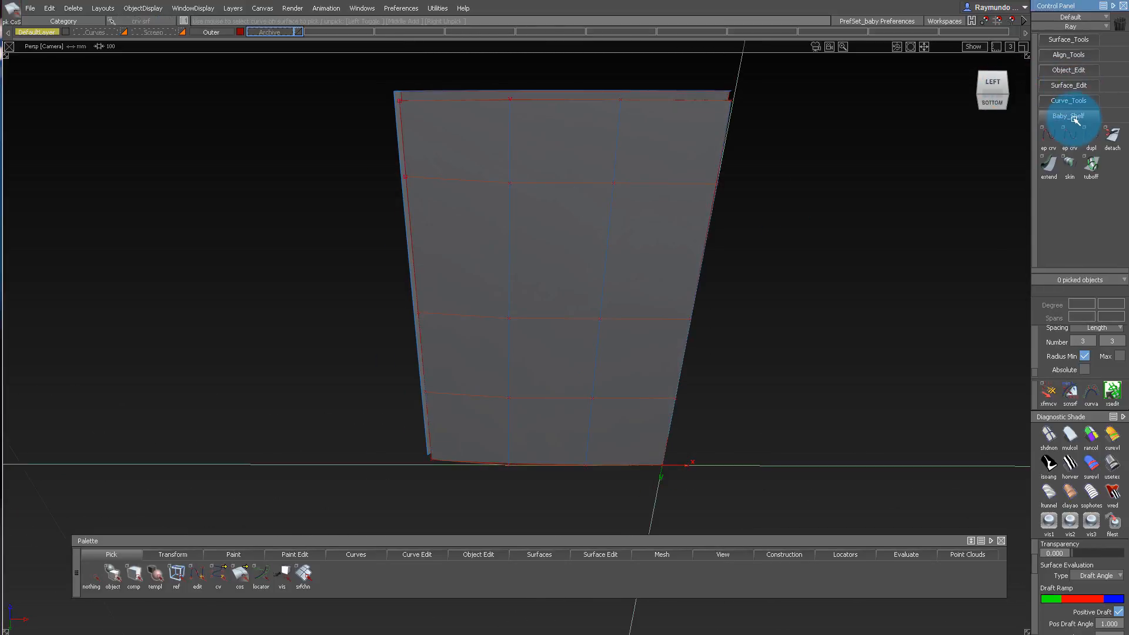
pyautogui.click(1094, 170)
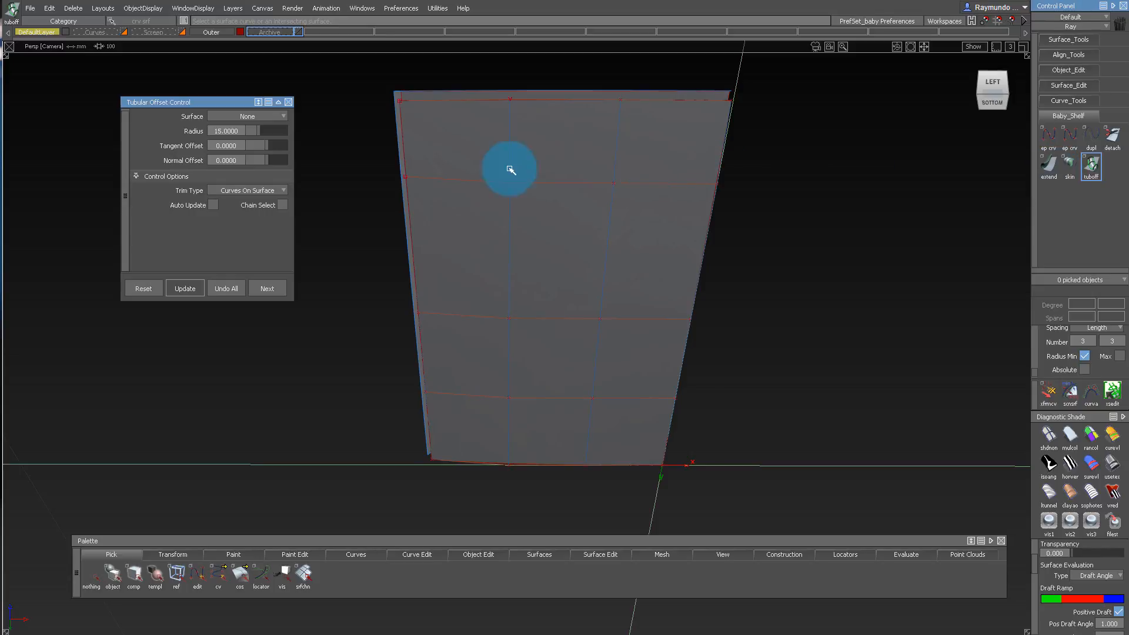
pyautogui.click(507, 102)
pyautogui.press('space')
pyautogui.keyDown('ctrl'); pyautogui.keyDown('shift'); pyautogui.moveTo(507, 389); pyautogui.dragTo(508, 209); pyautogui.keyUp('shift'); pyautogui.keyUp('ctrl')
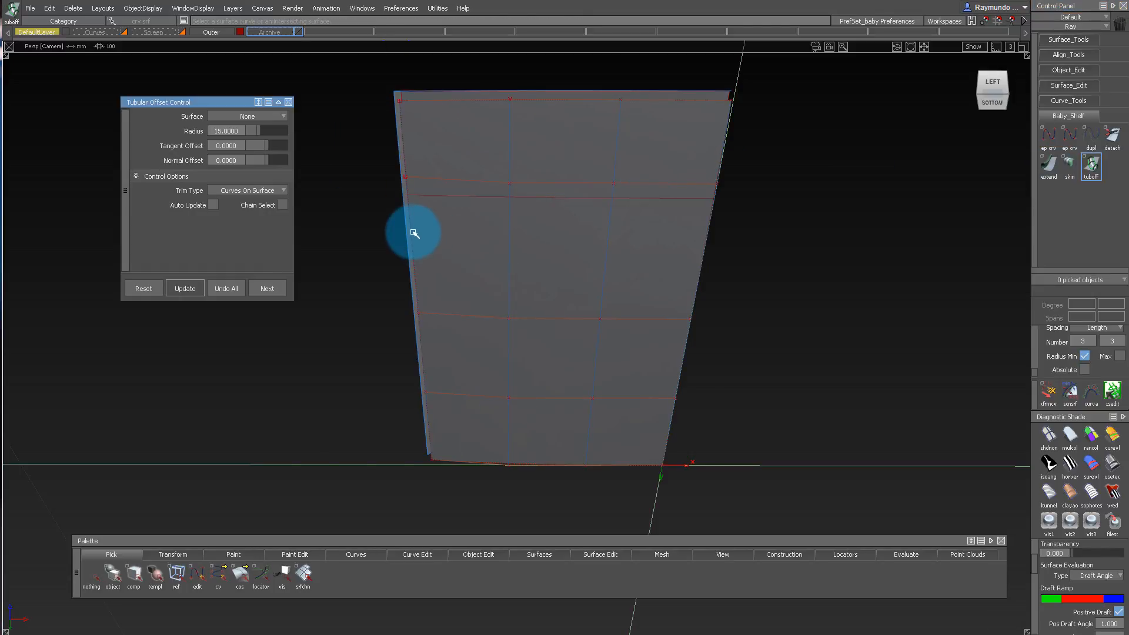
pyautogui.click(427, 239)
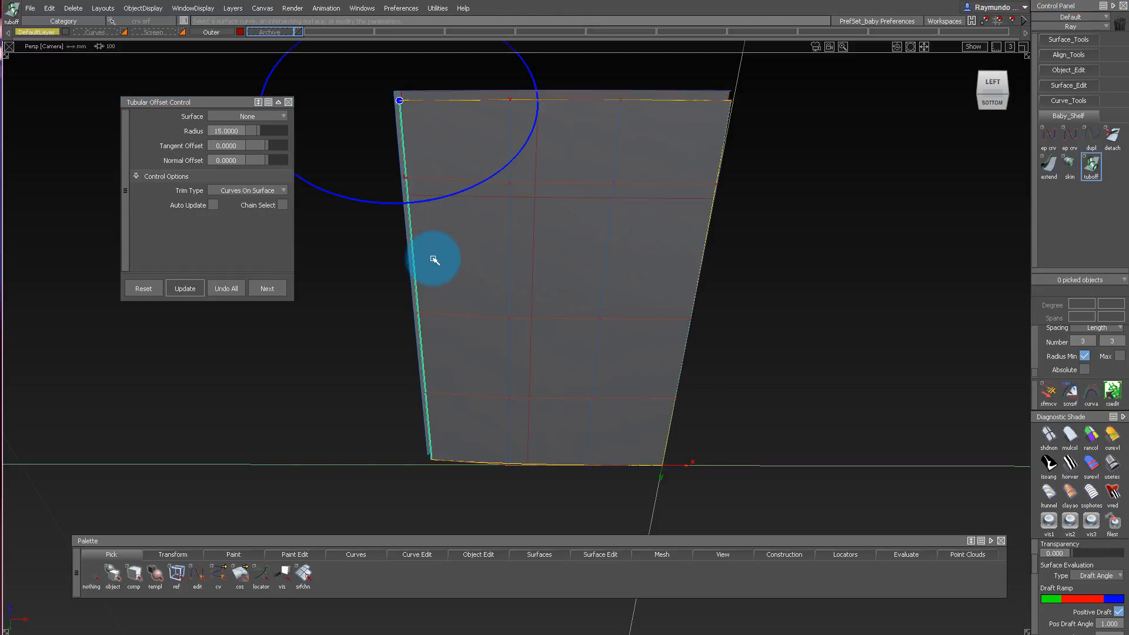
# Pick the bottom surface and examine its control vertex layout against the two offset curves from several angles.
pyautogui.keyDown('alt'); pyautogui.keyDown('shift'); pyautogui.moveTo(553, 234); pyautogui.dragTo(552, 268); pyautogui.keyUp('shift'); pyautogui.keyUp('alt')
pyautogui.keyDown('alt'); pyautogui.keyDown('shift'); pyautogui.moveTo(561, 119); pyautogui.dragTo(553, 192, button='right'); pyautogui.keyUp('shift'); pyautogui.keyUp('alt')
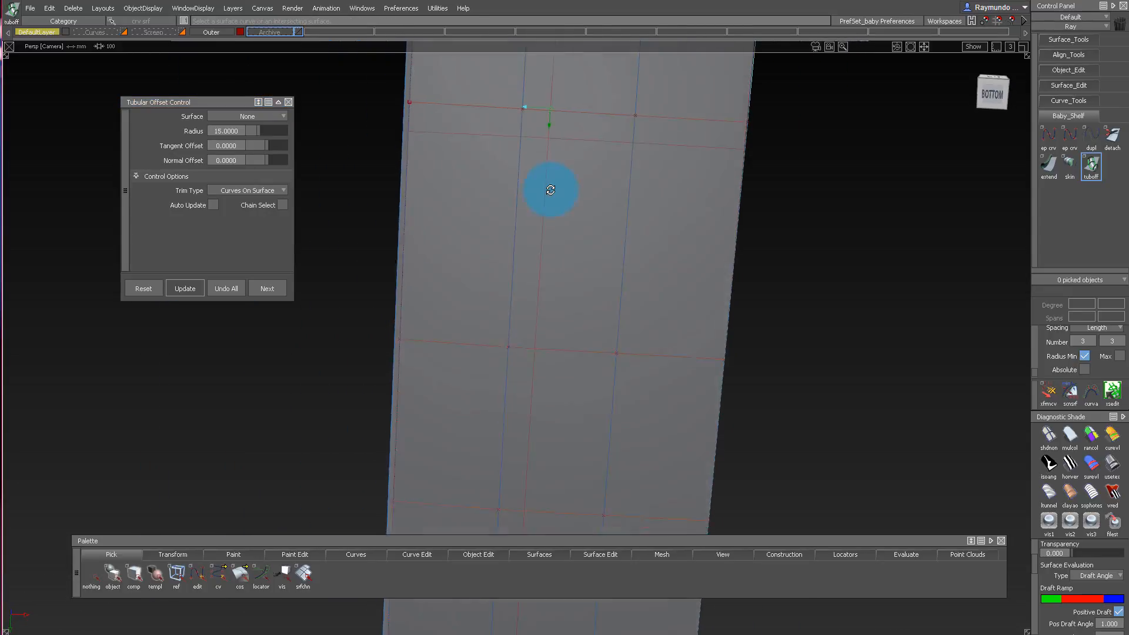
pyautogui.keyDown('alt'); pyautogui.keyDown('shift'); pyautogui.moveTo(552, 192); pyautogui.dragTo(577, 312); pyautogui.keyUp('shift'); pyautogui.keyUp('alt')
pyautogui.click(578, 318)
pyautogui.keyDown('alt'); pyautogui.keyDown('shift'); pyautogui.moveTo(578, 318); pyautogui.dragTo(624, 294, button='right'); pyautogui.keyUp('shift'); pyautogui.keyUp('alt')
pyautogui.keyDown('alt'); pyautogui.keyDown('shift'); pyautogui.moveTo(623, 295); pyautogui.dragTo(595, 159); pyautogui.keyUp('shift'); pyautogui.keyUp('alt')
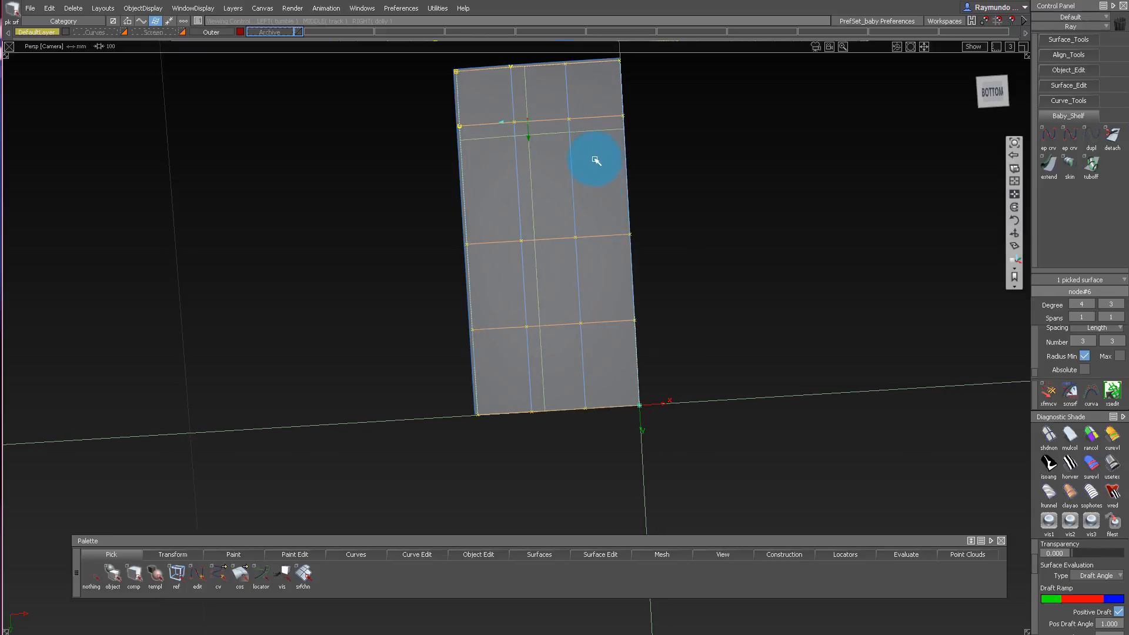
pyautogui.keyDown('alt'); pyautogui.keyDown('shift'); pyautogui.moveTo(594, 159); pyautogui.dragTo(606, 182, button='right'); pyautogui.keyUp('shift'); pyautogui.keyUp('alt')
pyautogui.keyDown('alt'); pyautogui.keyDown('shift'); pyautogui.moveTo(605, 182); pyautogui.dragTo(572, 189, button='middle'); pyautogui.keyUp('shift'); pyautogui.keyUp('alt')
pyautogui.keyDown('alt'); pyautogui.keyDown('shift'); pyautogui.moveTo(539, 188); pyautogui.dragTo(547, 156, button='right'); pyautogui.keyUp('shift'); pyautogui.keyUp('alt')
pyautogui.moveTo(547, 156)
pyautogui.keyDown('alt'); pyautogui.keyDown('shift'); pyautogui.mouseDown()
pyautogui.moveTo(615, 290)
pyautogui.moveTo(559, 157)
pyautogui.mouseUp(); pyautogui.keyUp('shift'); pyautogui.keyUp('alt')
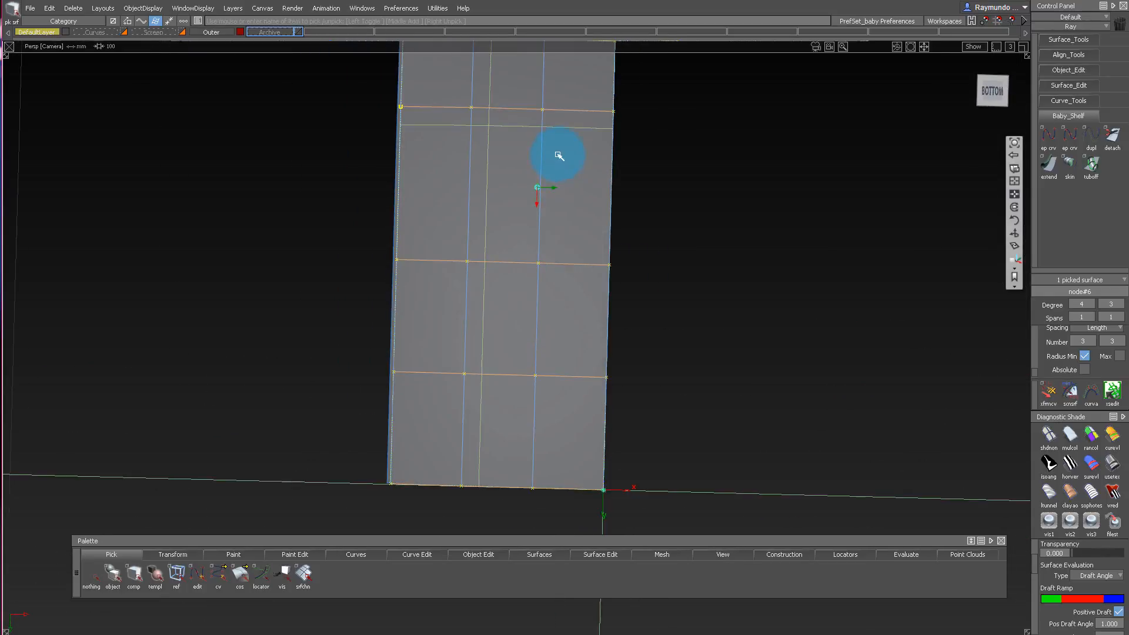
pyautogui.click(560, 157)
pyautogui.keyDown('alt'); pyautogui.keyDown('shift'); pyautogui.moveTo(559, 157); pyautogui.dragTo(563, 197, button='right'); pyautogui.keyUp('shift'); pyautogui.keyUp('alt')
pyautogui.keyDown('alt'); pyautogui.keyDown('shift'); pyautogui.moveTo(563, 198); pyautogui.dragTo(538, 212); pyautogui.keyUp('shift'); pyautogui.keyUp('alt')
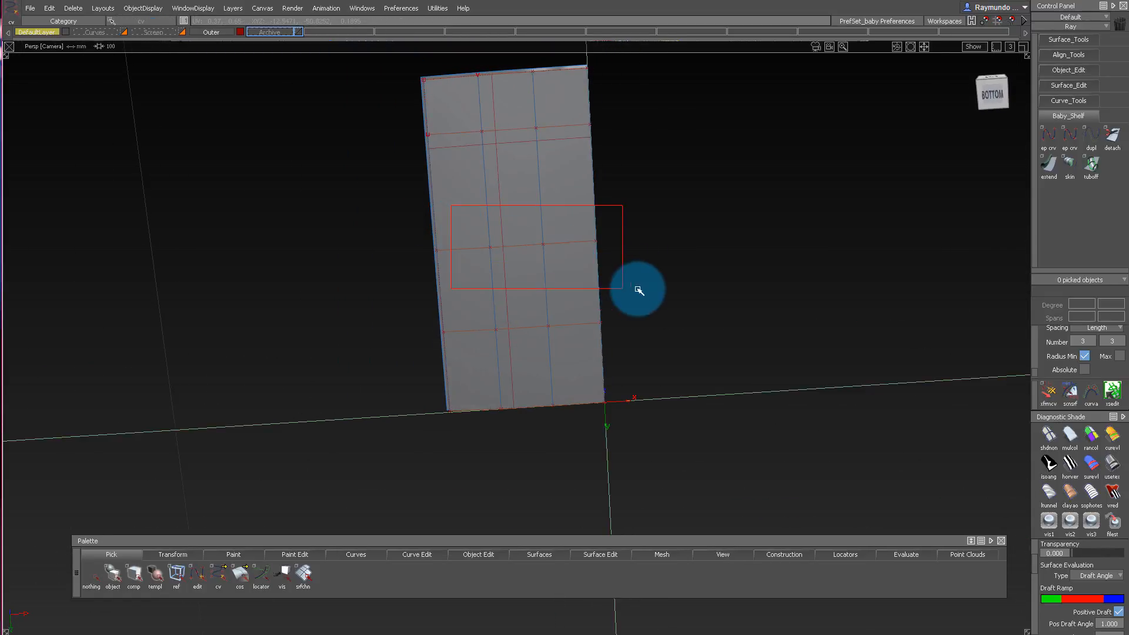
# Pick the middle and second control vertex rows of the bottom surface, using the orthographic bottom view, to check the row spacing.
pyautogui.moveTo(638, 289); pyautogui.dragTo(640, 290)
pyautogui.moveTo(404, 234); pyautogui.dragTo(456, 273)
pyautogui.keyDown('alt'); pyautogui.keyDown('shift'); pyautogui.moveTo(470, 158); pyautogui.dragTo(519, 232); pyautogui.keyUp('shift'); pyautogui.keyUp('alt')
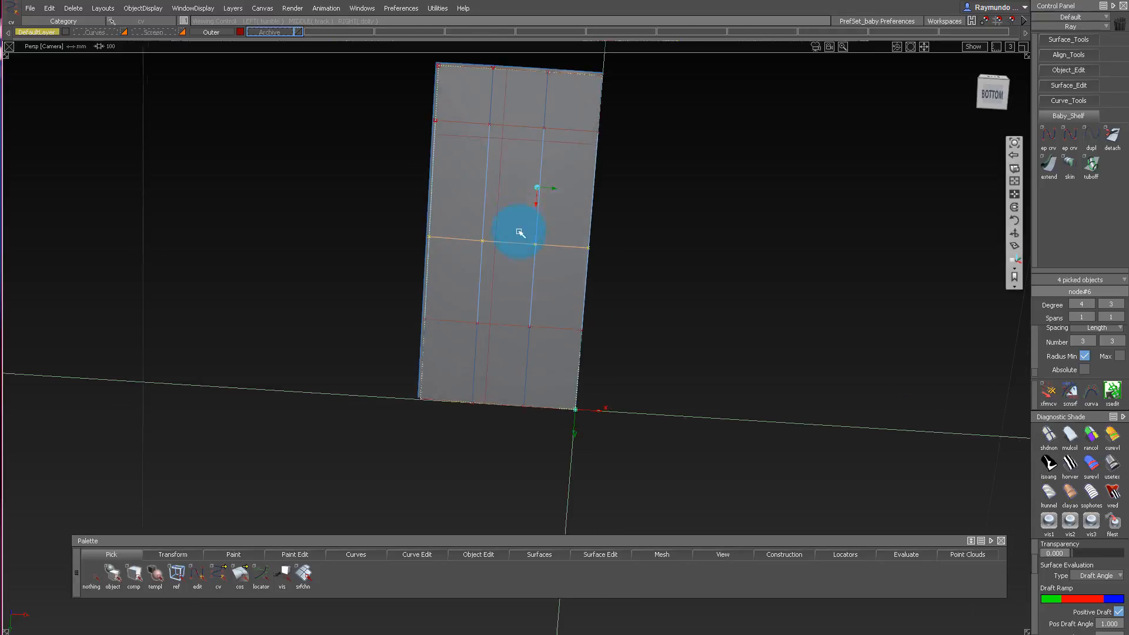
pyautogui.click(994, 94)
pyautogui.click(532, 202)
pyautogui.keyDown('alt'); pyautogui.keyDown('shift'); pyautogui.moveTo(533, 202); pyautogui.dragTo(605, 209, button='right'); pyautogui.keyUp('shift'); pyautogui.keyUp('alt')
pyautogui.moveTo(404, 134); pyautogui.dragTo(668, 177)
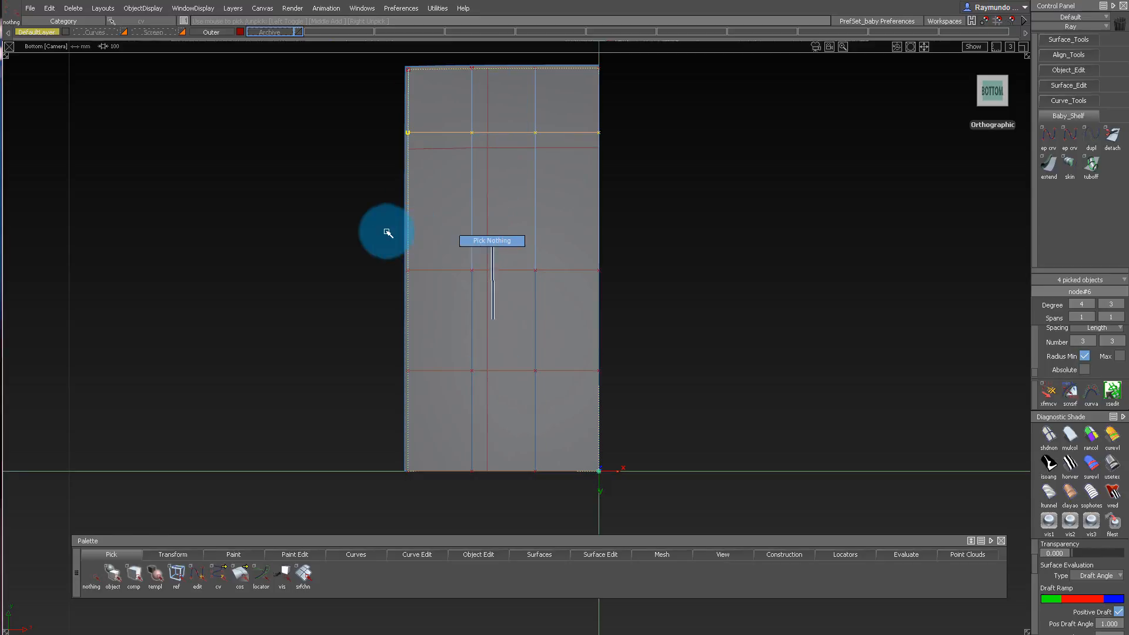
# Move the middle control vertex row of the bottom surface lengthwise toward the outer end to even out the spacing.
pyautogui.moveTo(368, 253); pyautogui.dragTo(687, 365)
pyautogui.keyDown('ctrl'); pyautogui.keyDown('shift'); pyautogui.moveTo(376, 400); pyautogui.dragTo(360, 321); pyautogui.keyUp('shift'); pyautogui.keyUp('ctrl')
pyautogui.moveTo(392, 264); pyautogui.dragTo(649, 310)
pyautogui.moveTo(599, 260); pyautogui.dragTo(632, 71)
pyautogui.moveTo(633, 338); pyautogui.dragTo(638, 244)
pyautogui.moveTo(636, 313)
pyautogui.mouseDown()
pyautogui.moveTo(638, 280)
pyautogui.moveTo(636, 377)
pyautogui.mouseUp()
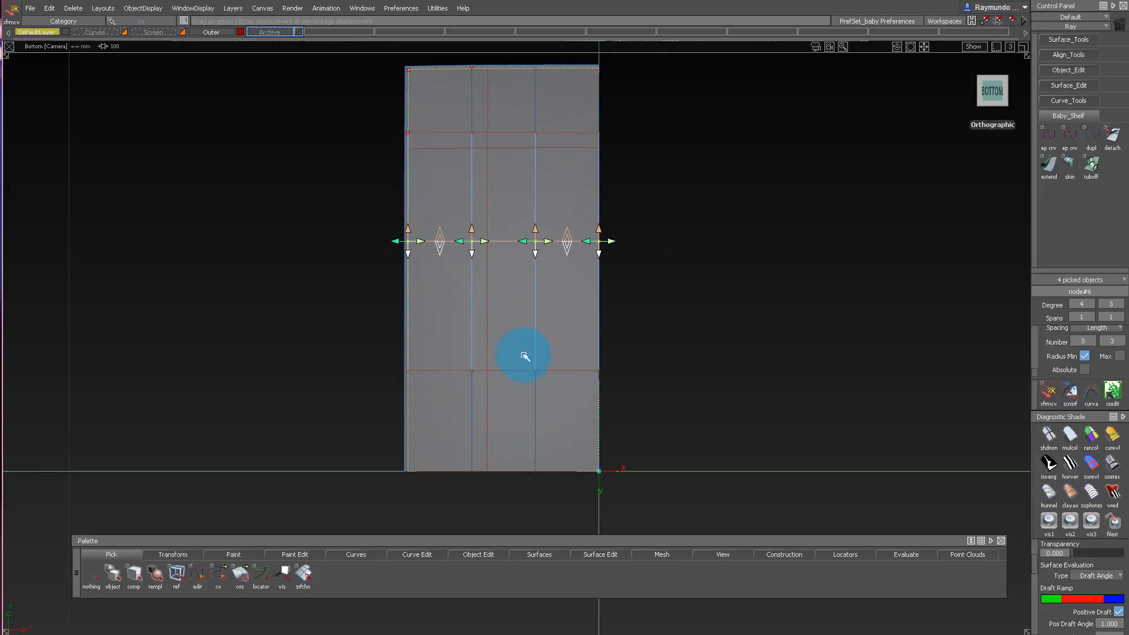
# Shift the control vertex row between the middle row and the centreline slightly toward the middle row.
pyautogui.keyDown('ctrl'); pyautogui.keyDown('shift'); pyautogui.moveTo(524, 355); pyautogui.dragTo(454, 340); pyautogui.keyUp('shift'); pyautogui.keyUp('ctrl')
pyautogui.moveTo(348, 316)
pyautogui.mouseDown()
pyautogui.moveTo(662, 396)
pyautogui.moveTo(719, 323)
pyautogui.moveTo(721, 411)
pyautogui.moveTo(691, 259)
pyautogui.mouseUp()
pyautogui.moveTo(338, 335); pyautogui.dragTo(676, 185)
pyautogui.keyDown('alt'); pyautogui.keyDown('shift'); pyautogui.moveTo(677, 255); pyautogui.dragTo(669, 263, button='right'); pyautogui.keyUp('shift'); pyautogui.keyUp('alt')
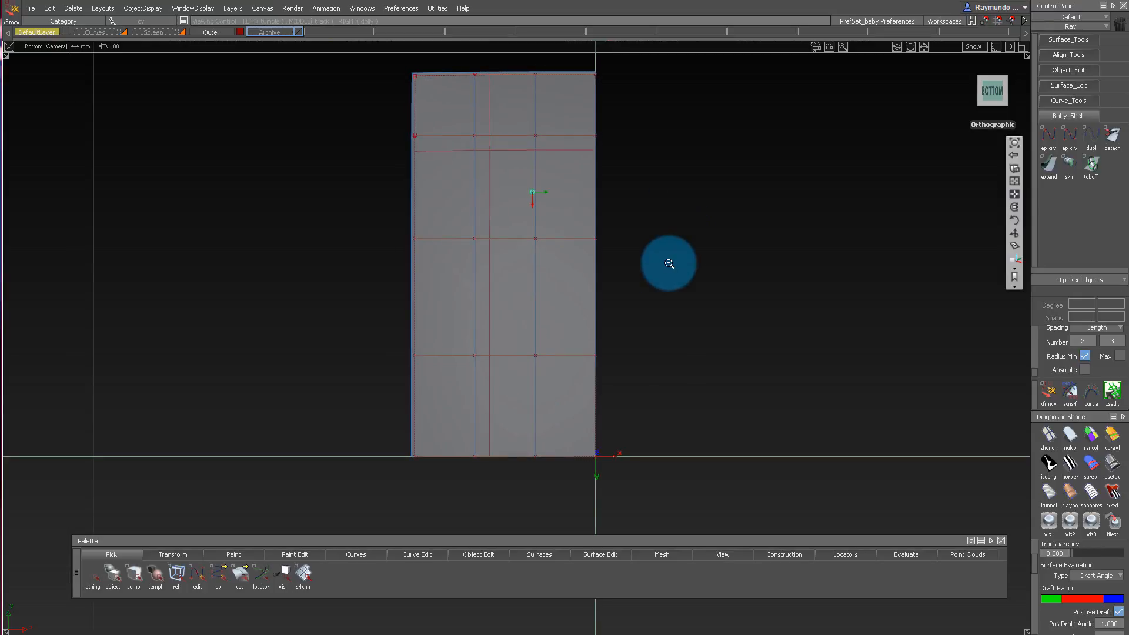
pyautogui.keyDown('alt'); pyautogui.keyDown('shift'); pyautogui.moveTo(654, 267); pyautogui.dragTo(628, 276, button='middle'); pyautogui.keyUp('shift'); pyautogui.keyUp('alt')
pyautogui.moveTo(642, 357); pyautogui.dragTo(678, 406)
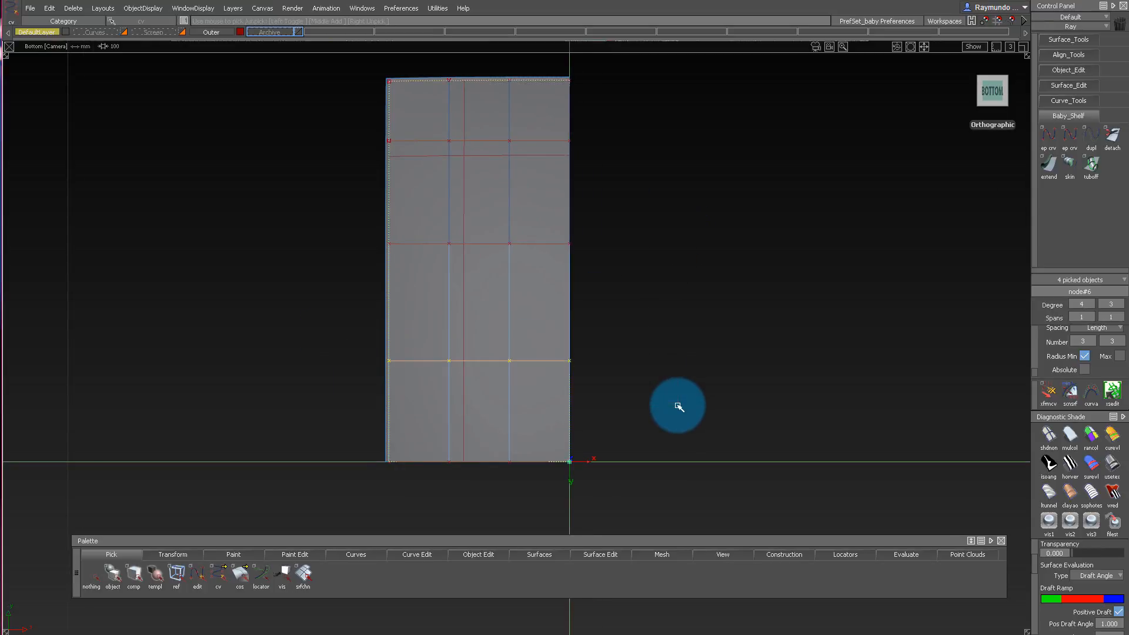
pyautogui.click(437, 396)
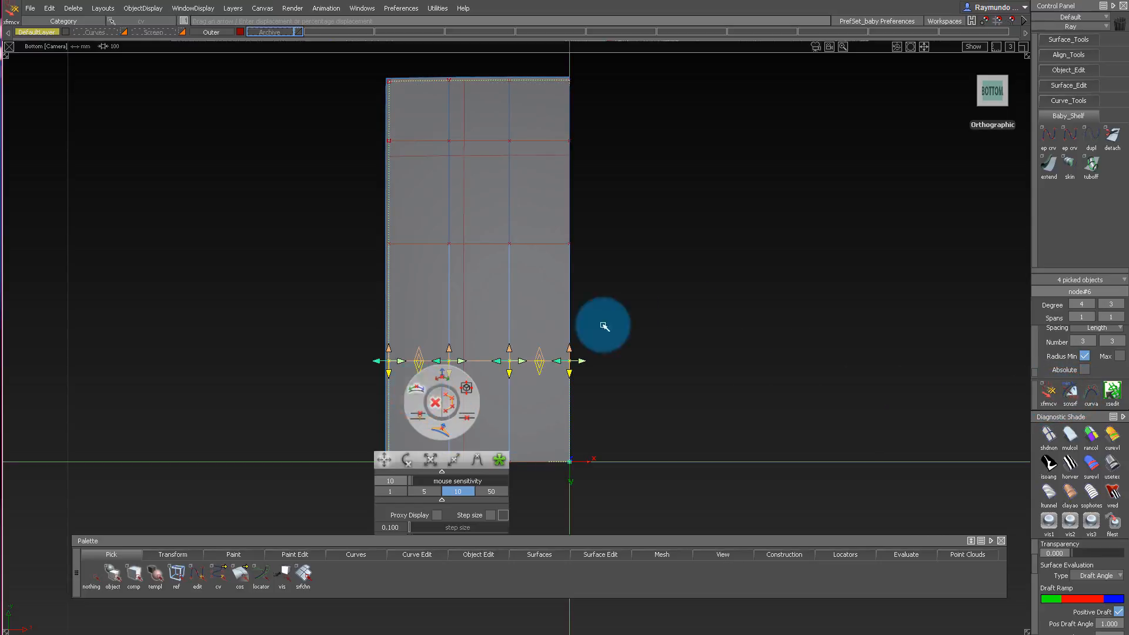
pyautogui.keyDown('alt'); pyautogui.keyDown('shift'); pyautogui.moveTo(670, 303); pyautogui.dragTo(708, 285, button='middle'); pyautogui.keyUp('shift'); pyautogui.keyUp('alt')
pyautogui.keyDown('alt'); pyautogui.keyDown('shift'); pyautogui.moveTo(708, 285); pyautogui.dragTo(665, 309, button='right'); pyautogui.keyUp('shift'); pyautogui.keyUp('alt')
pyautogui.keyDown('ctrl'); pyautogui.keyDown('shift'); pyautogui.moveTo(645, 386); pyautogui.dragTo(641, 189); pyautogui.keyUp('shift'); pyautogui.keyUp('ctrl')
pyautogui.keyDown('alt'); pyautogui.keyDown('shift'); pyautogui.moveTo(612, 185); pyautogui.dragTo(545, 214, button='middle'); pyautogui.keyUp('shift'); pyautogui.keyUp('alt')
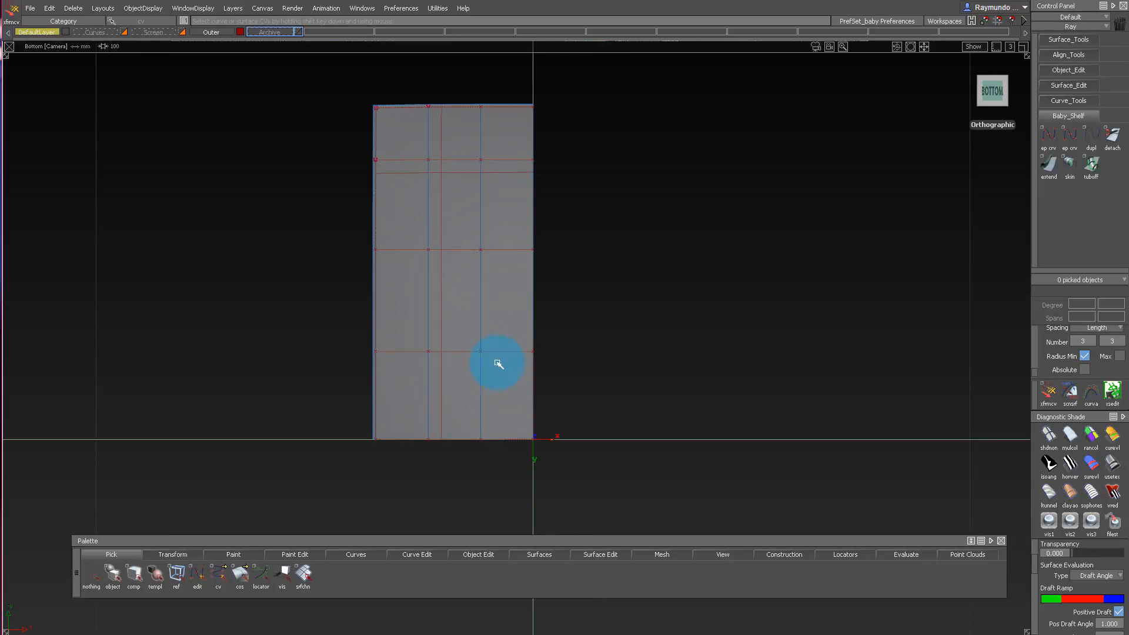
# Hide the bottom surface's control vertices and use Trim Convert on the inner region bounded by the two offset curves.
pyautogui.click(445, 129)
pyautogui.keyDown('ctrl'); pyautogui.keyDown('shift'); pyautogui.moveTo(512, 134); pyautogui.dragTo(511, 455, button='right'); pyautogui.keyUp('shift'); pyautogui.keyUp('ctrl')
pyautogui.keyDown('ctrl'); pyautogui.keyDown('shift'); pyautogui.moveTo(505, 439); pyautogui.dragTo(486, 268); pyautogui.keyUp('shift'); pyautogui.keyUp('ctrl')
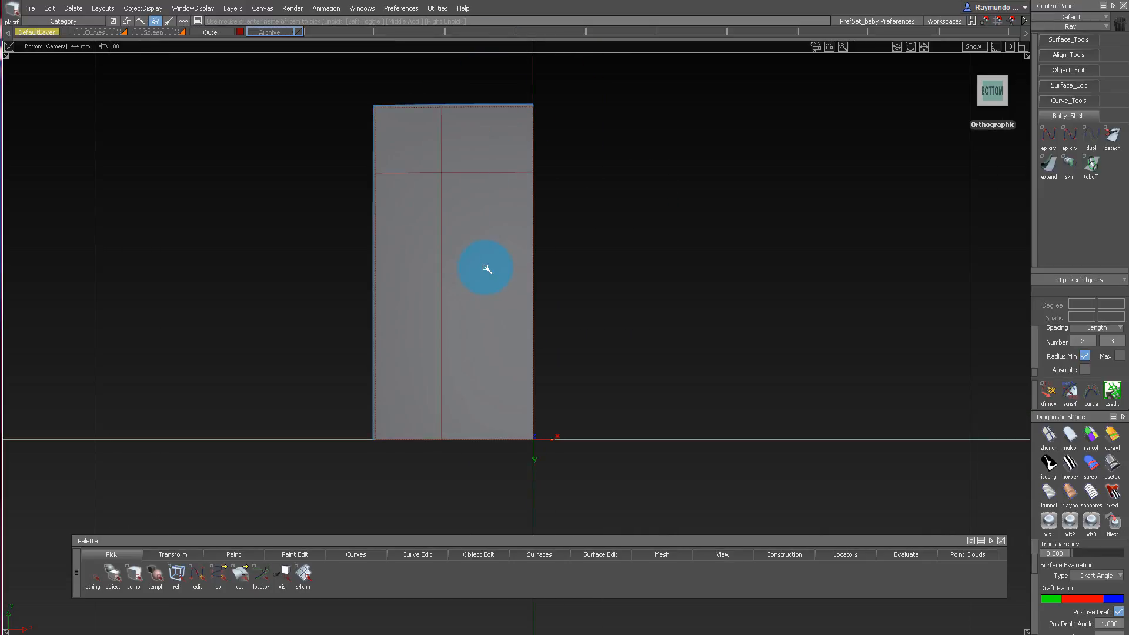
pyautogui.click(486, 261)
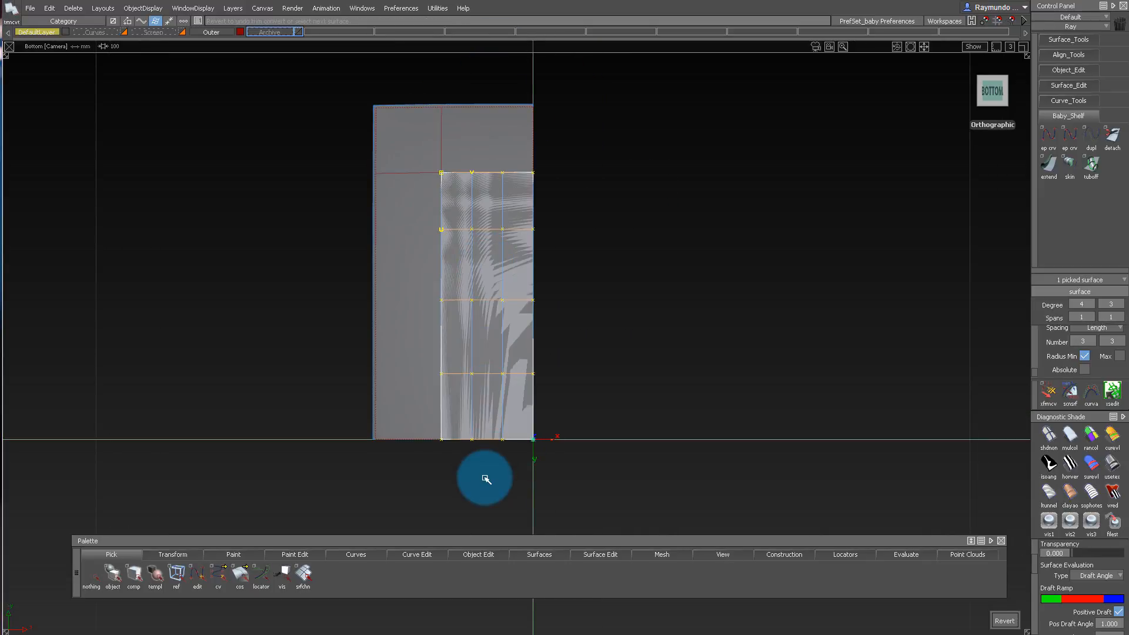
pyautogui.keyDown('ctrl'); pyautogui.keyDown('shift'); pyautogui.moveTo(484, 477); pyautogui.dragTo(484, 106); pyautogui.keyUp('shift'); pyautogui.keyUp('ctrl')
pyautogui.keyDown('alt'); pyautogui.keyDown('shift'); pyautogui.moveTo(484, 106); pyautogui.dragTo(529, 134, button='right'); pyautogui.keyUp('shift'); pyautogui.keyUp('alt')
pyautogui.keyDown('alt'); pyautogui.keyDown('shift'); pyautogui.moveTo(529, 134); pyautogui.dragTo(537, 163, button='middle'); pyautogui.keyUp('shift'); pyautogui.keyUp('alt')
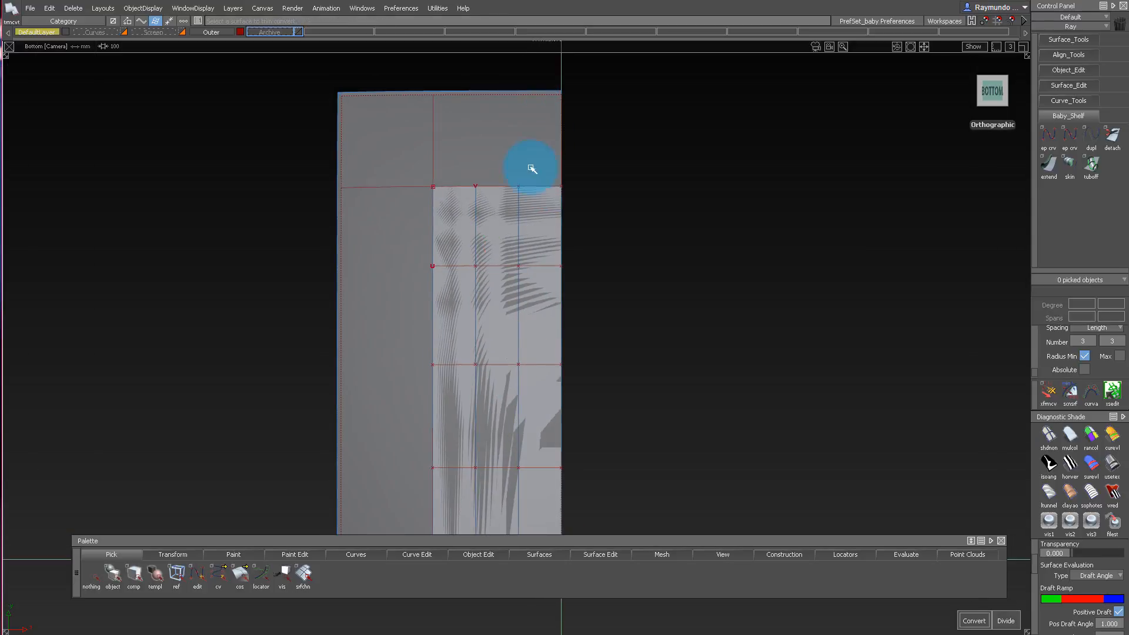
# Move the original large bottom surface to the Archive layer and view the converted inner surface in perspective.
pyautogui.click(513, 136)
pyautogui.keyDown('alt'); pyautogui.keyDown('shift'); pyautogui.moveTo(513, 136); pyautogui.dragTo(523, 166, button='right'); pyautogui.keyUp('shift'); pyautogui.keyUp('alt')
pyautogui.keyDown('alt'); pyautogui.keyDown('shift'); pyautogui.moveTo(523, 166); pyautogui.dragTo(531, 85, button='middle'); pyautogui.keyUp('shift'); pyautogui.keyUp('alt')
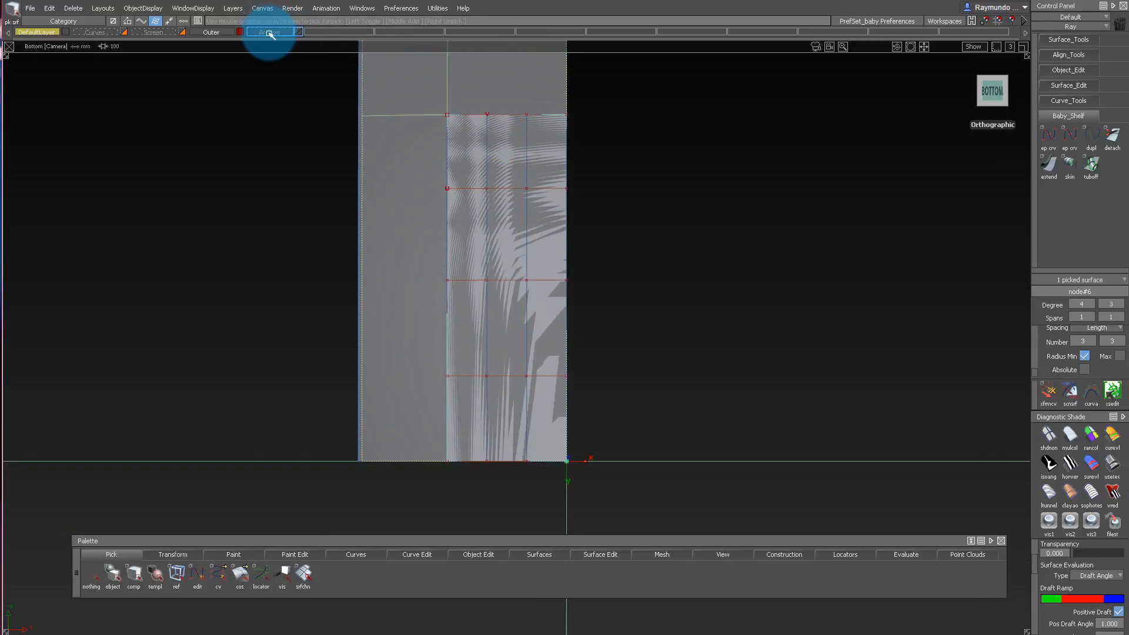
pyautogui.moveTo(270, 34); pyautogui.dragTo(268, 48)
pyautogui.keyDown('alt'); pyautogui.keyDown('shift'); pyautogui.moveTo(605, 202); pyautogui.dragTo(484, 136, button='right'); pyautogui.keyUp('shift'); pyautogui.keyUp('alt')
pyautogui.keyDown('alt'); pyautogui.keyDown('shift'); pyautogui.moveTo(484, 136); pyautogui.dragTo(483, 207); pyautogui.keyUp('shift'); pyautogui.keyUp('alt')
pyautogui.keyDown('alt'); pyautogui.keyDown('shift'); pyautogui.click(483, 181); pyautogui.keyUp('shift'); pyautogui.keyUp('alt')
pyautogui.keyDown('alt'); pyautogui.keyDown('shift'); pyautogui.moveTo(482, 181); pyautogui.dragTo(552, 264, button='right'); pyautogui.keyUp('shift'); pyautogui.keyUp('alt')
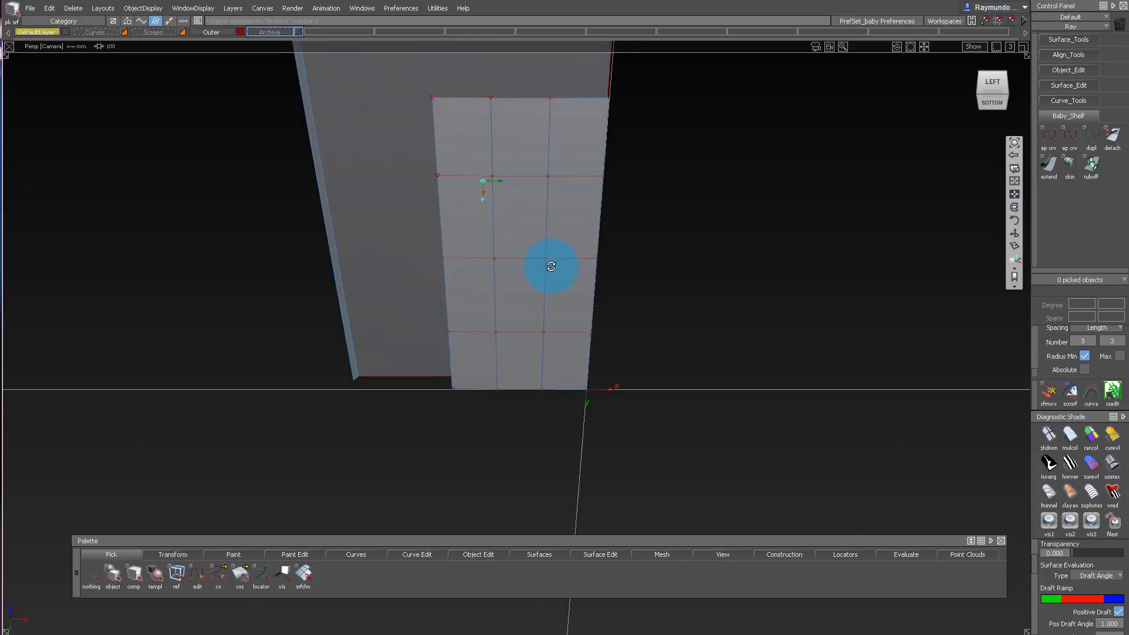
pyautogui.keyDown('alt'); pyautogui.keyDown('shift'); pyautogui.moveTo(552, 264); pyautogui.dragTo(554, 281); pyautogui.keyUp('shift'); pyautogui.keyUp('alt')
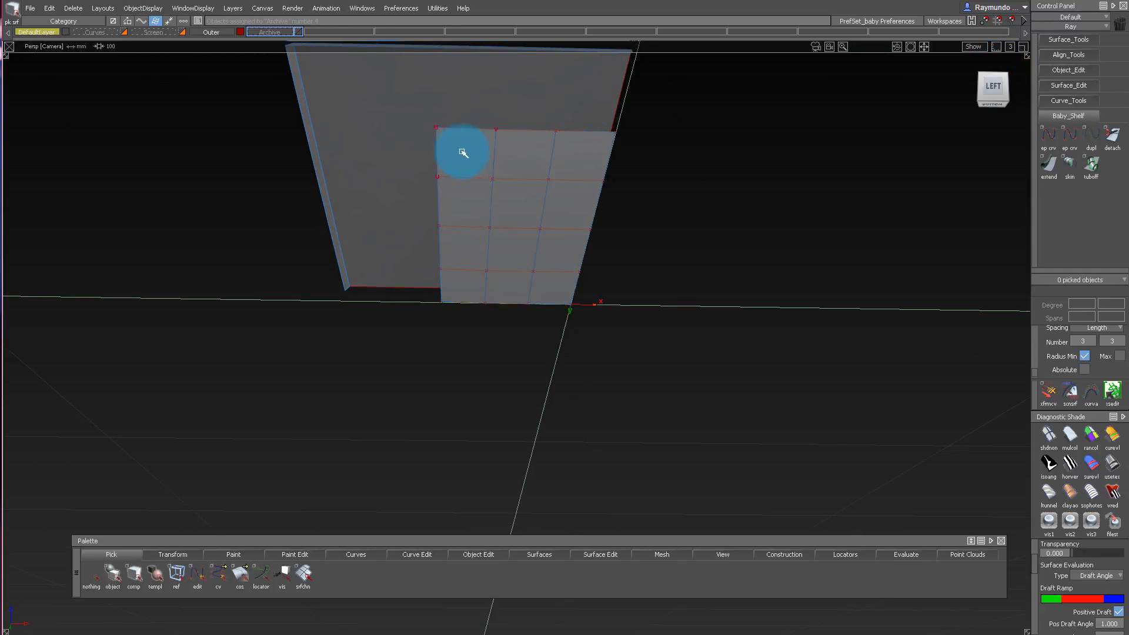
# Draw a straight horizontal curve in the left view from the inner surface's centreline corner outward past its side edge.
pyautogui.keyDown('alt'); pyautogui.keyDown('shift'); pyautogui.moveTo(462, 153); pyautogui.dragTo(787, 88); pyautogui.keyUp('shift'); pyautogui.keyUp('alt')
pyautogui.click(991, 92)
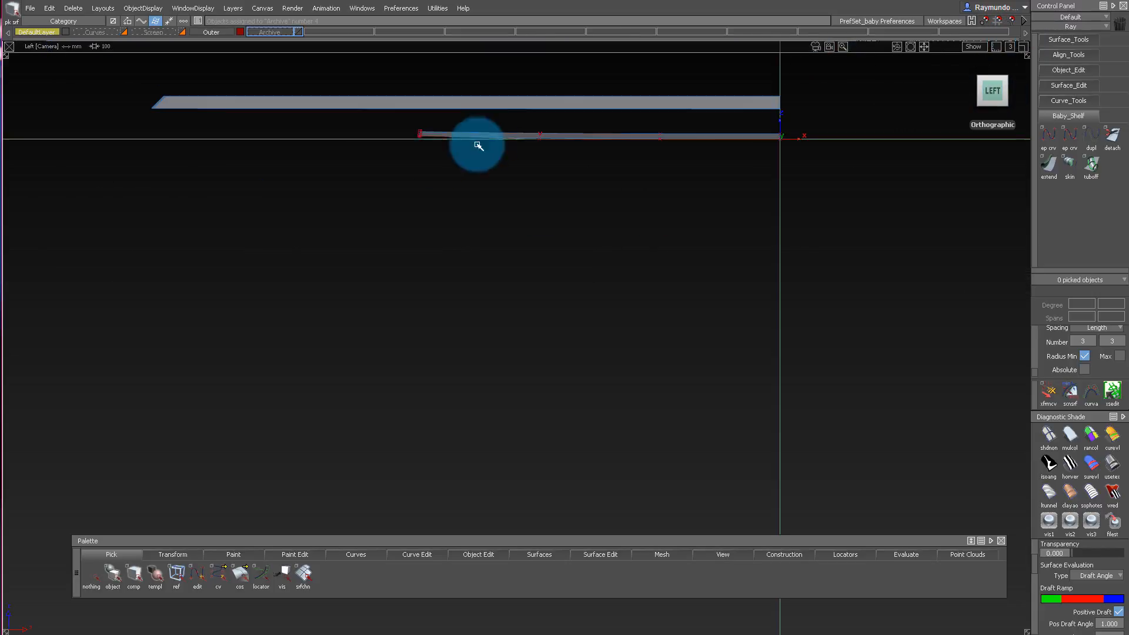
pyautogui.keyDown('alt'); pyautogui.keyDown('shift'); pyautogui.moveTo(797, 135); pyautogui.dragTo(877, 131, button='right'); pyautogui.keyUp('shift'); pyautogui.keyUp('alt')
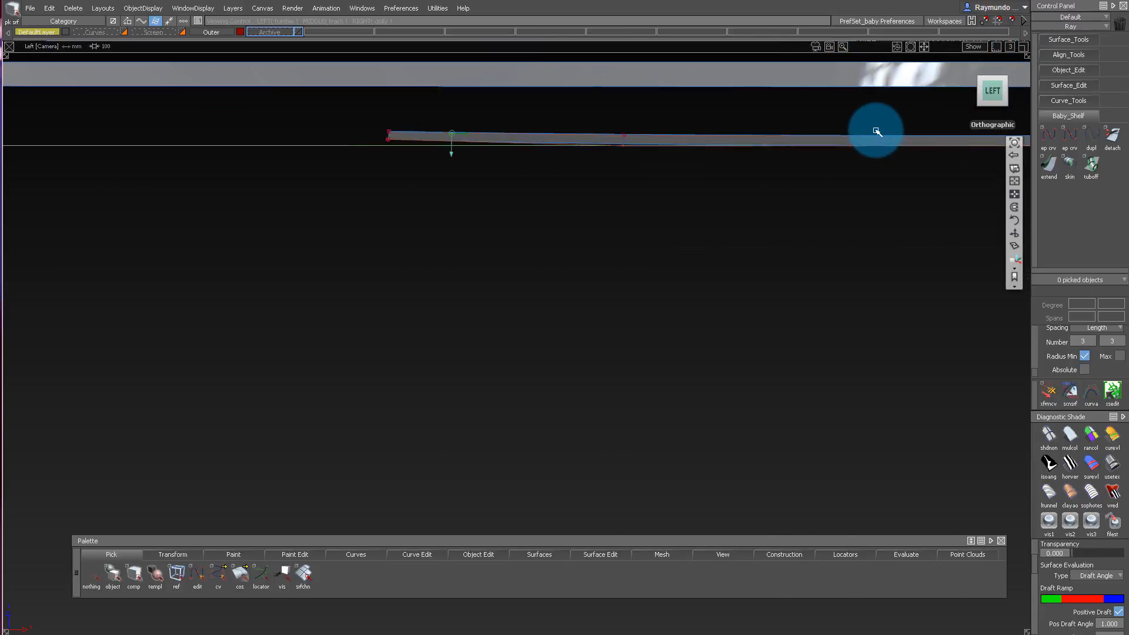
pyautogui.keyDown('alt'); pyautogui.keyDown('shift'); pyautogui.moveTo(877, 131); pyautogui.dragTo(604, 131, button='middle'); pyautogui.keyUp('shift'); pyautogui.keyUp('alt')
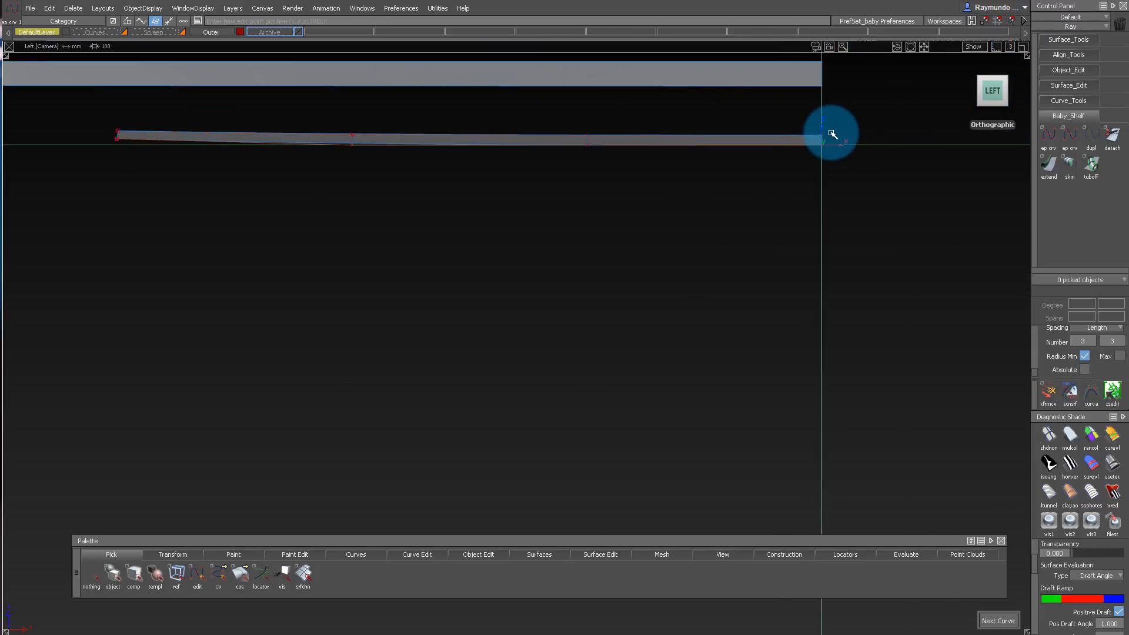
pyautogui.keyDown('ctrl'); pyautogui.click(831, 134); pyautogui.keyUp('ctrl')
pyautogui.keyDown('alt'); pyautogui.keyDown('shift'); pyautogui.moveTo(857, 139); pyautogui.dragTo(635, 145, button='right'); pyautogui.keyUp('shift'); pyautogui.keyUp('alt')
pyautogui.keyDown('alt'); pyautogui.keyDown('shift'); pyautogui.moveTo(635, 146); pyautogui.dragTo(872, 143, button='middle'); pyautogui.keyUp('shift'); pyautogui.keyUp('alt')
pyautogui.moveTo(365, 143); pyautogui.dragTo(31, 142, button='middle')
pyautogui.keyDown('alt'); pyautogui.keyDown('shift'); pyautogui.moveTo(225, 141); pyautogui.dragTo(300, 214, button='right'); pyautogui.keyUp('shift'); pyautogui.keyUp('alt')
pyautogui.keyDown('ctrl'); pyautogui.keyDown('shift'); pyautogui.moveTo(300, 214); pyautogui.dragTo(263, 135); pyautogui.keyUp('shift'); pyautogui.keyUp('ctrl')
pyautogui.click(255, 127)
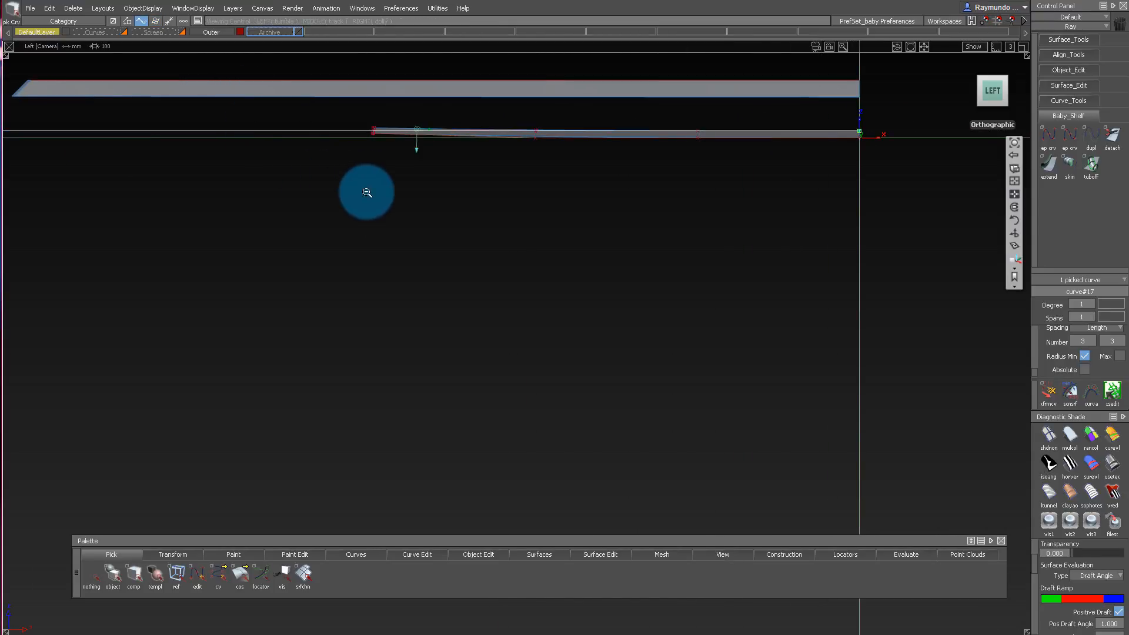
# Copy the straight curve to the inner surface's origin end and move the original lengthwise beyond the outer shell's end.
pyautogui.keyDown('alt'); pyautogui.keyDown('shift'); pyautogui.moveTo(367, 192); pyautogui.dragTo(339, 205, button='right'); pyautogui.keyUp('shift'); pyautogui.keyUp('alt')
pyautogui.keyDown('alt'); pyautogui.keyDown('shift'); pyautogui.moveTo(395, 237); pyautogui.dragTo(906, 177); pyautogui.keyUp('shift'); pyautogui.keyUp('alt')
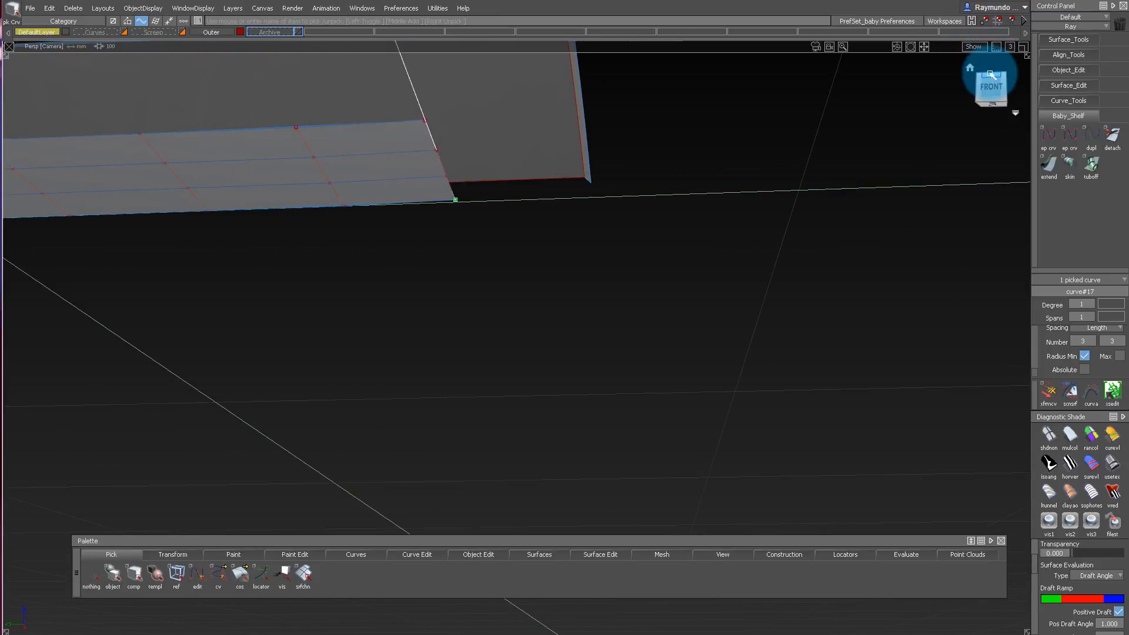
pyautogui.click(994, 107)
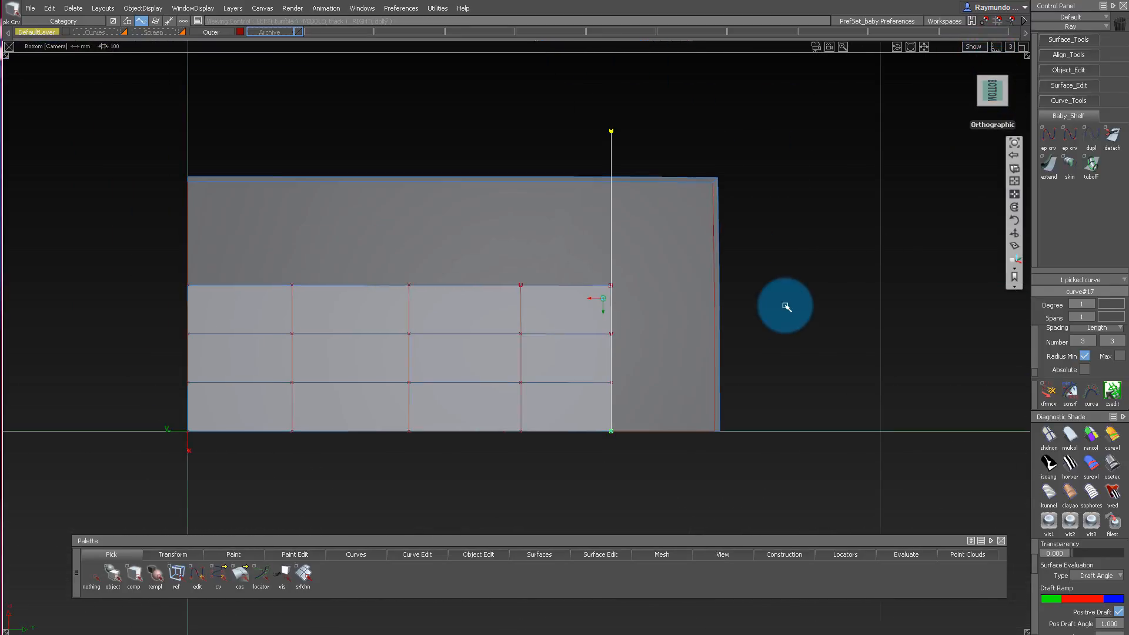
pyautogui.hotkey('ctrl', 'c')
pyautogui.hotkey('ctrl', 'v')
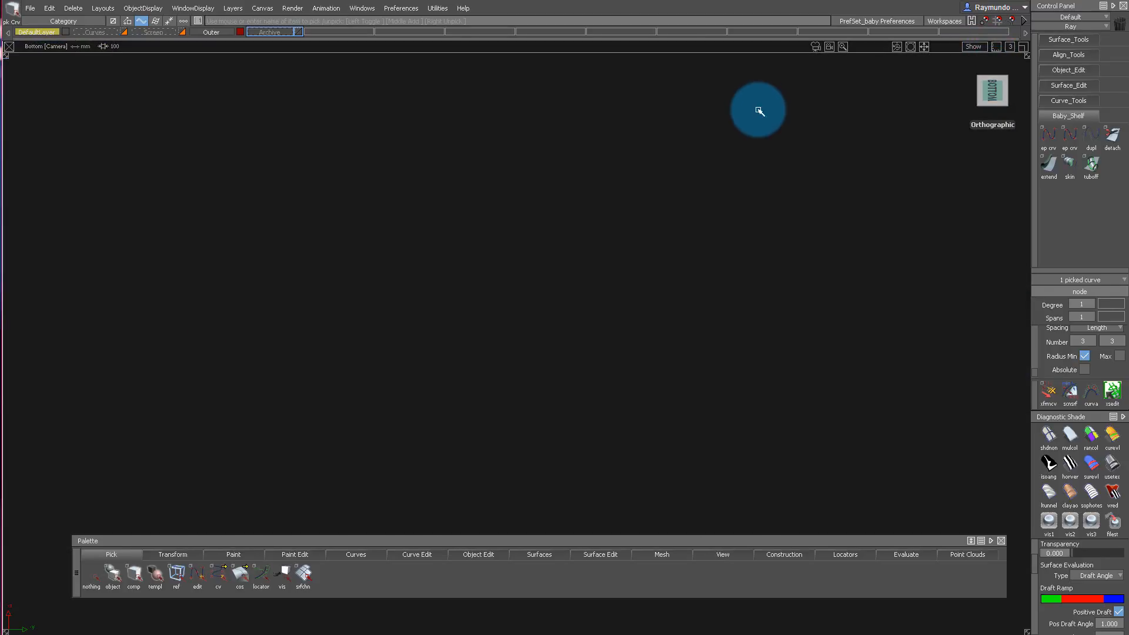
pyautogui.keyDown('ctrl'); pyautogui.keyDown('shift'); pyautogui.moveTo(761, 115); pyautogui.dragTo(754, 52, button='middle'); pyautogui.keyUp('shift'); pyautogui.keyUp('ctrl')
pyautogui.keyDown('alt'); pyautogui.click(268, 94); pyautogui.keyUp('alt')
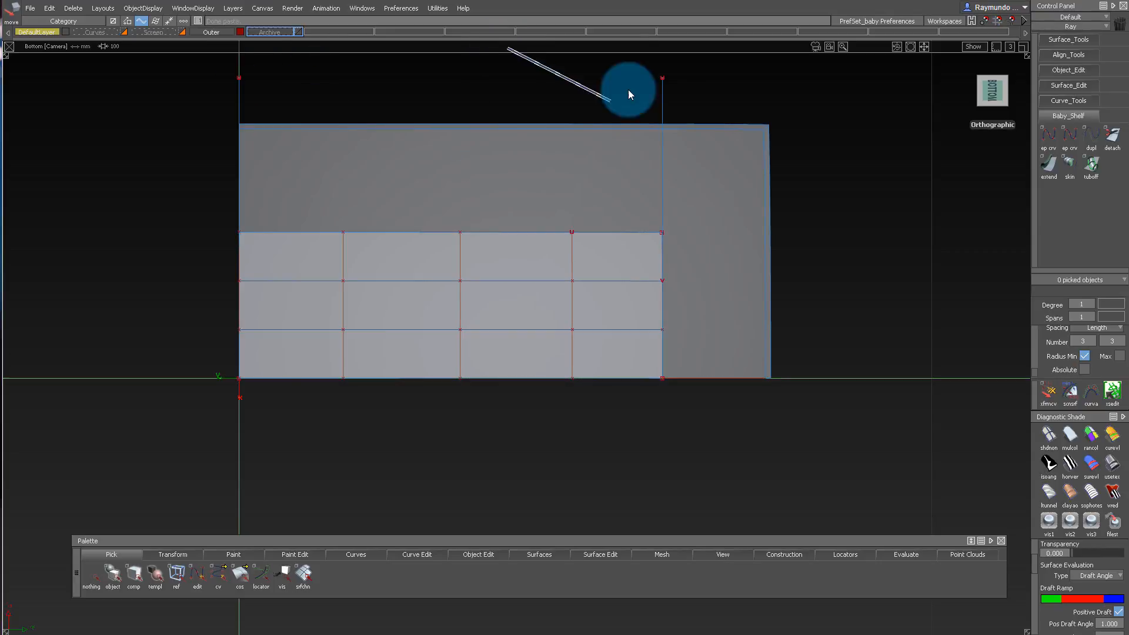
pyautogui.moveTo(628, 89); pyautogui.dragTo(918, 119)
# Build a Skin surface between the two parallel straight curves.
pyautogui.click(933, 113)
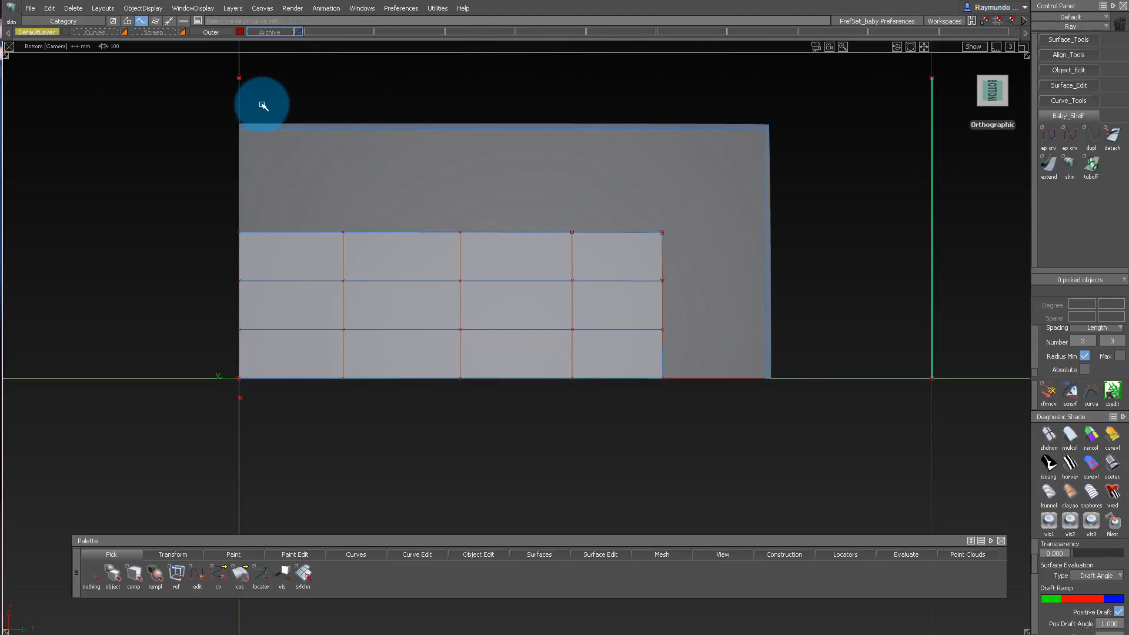
pyautogui.click(240, 91)
pyautogui.keyDown('alt'); pyautogui.keyDown('shift'); pyautogui.moveTo(615, 158); pyautogui.dragTo(651, 231); pyautogui.keyUp('shift'); pyautogui.keyUp('alt')
pyautogui.keyDown('alt'); pyautogui.keyDown('shift'); pyautogui.moveTo(652, 231); pyautogui.dragTo(704, 231, button='right'); pyautogui.keyUp('shift'); pyautogui.keyUp('alt')
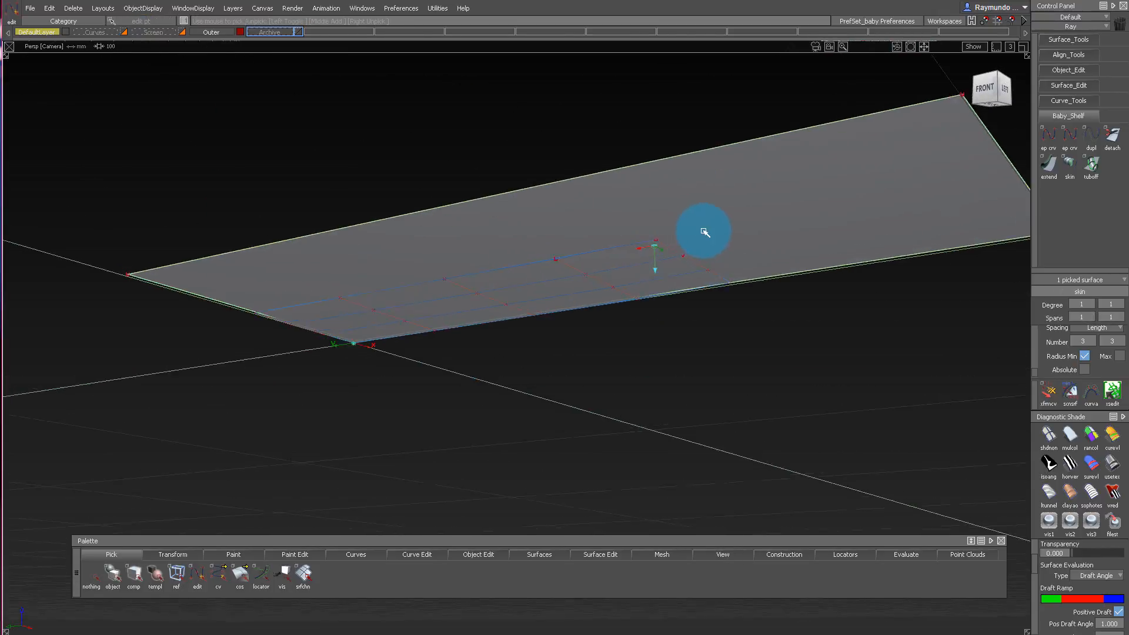
# Examine how the inner surface's control vertex grid lies relative to the flat skin surface from several angles.
pyautogui.keyDown('alt'); pyautogui.keyDown('shift'); pyautogui.moveTo(704, 231); pyautogui.dragTo(648, 177); pyautogui.keyUp('shift'); pyautogui.keyUp('alt')
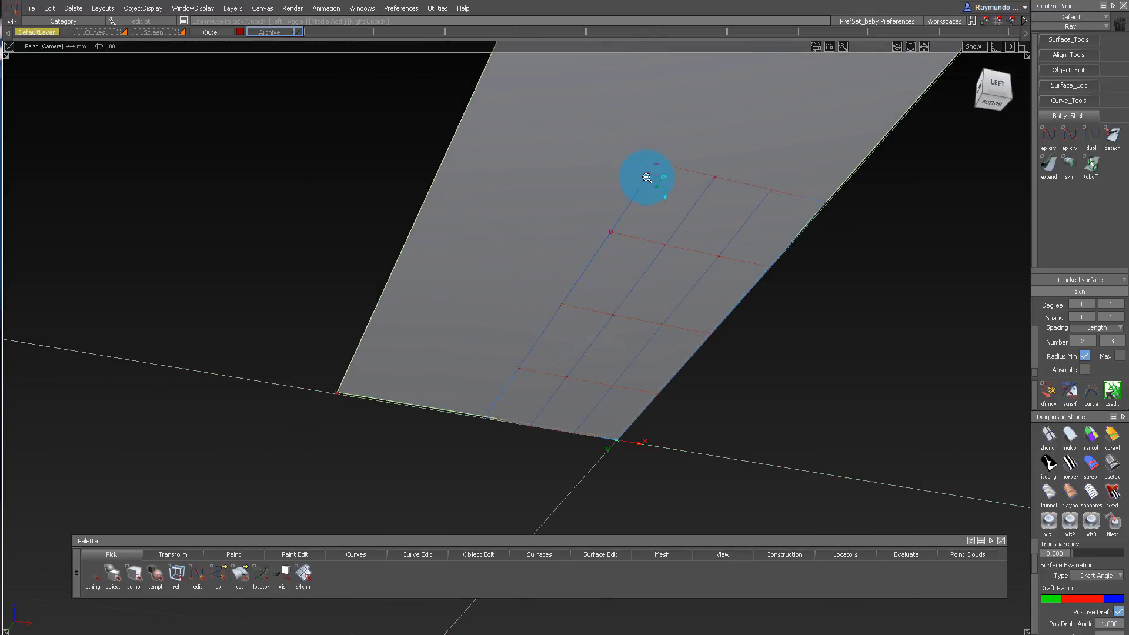
pyautogui.keyDown('alt'); pyautogui.keyDown('shift'); pyautogui.moveTo(648, 176); pyautogui.dragTo(608, 167, button='middle'); pyautogui.keyUp('shift'); pyautogui.keyUp('alt')
pyautogui.keyDown('alt'); pyautogui.keyDown('shift'); pyautogui.moveTo(608, 167); pyautogui.dragTo(638, 227, button='right'); pyautogui.keyUp('shift'); pyautogui.keyUp('alt')
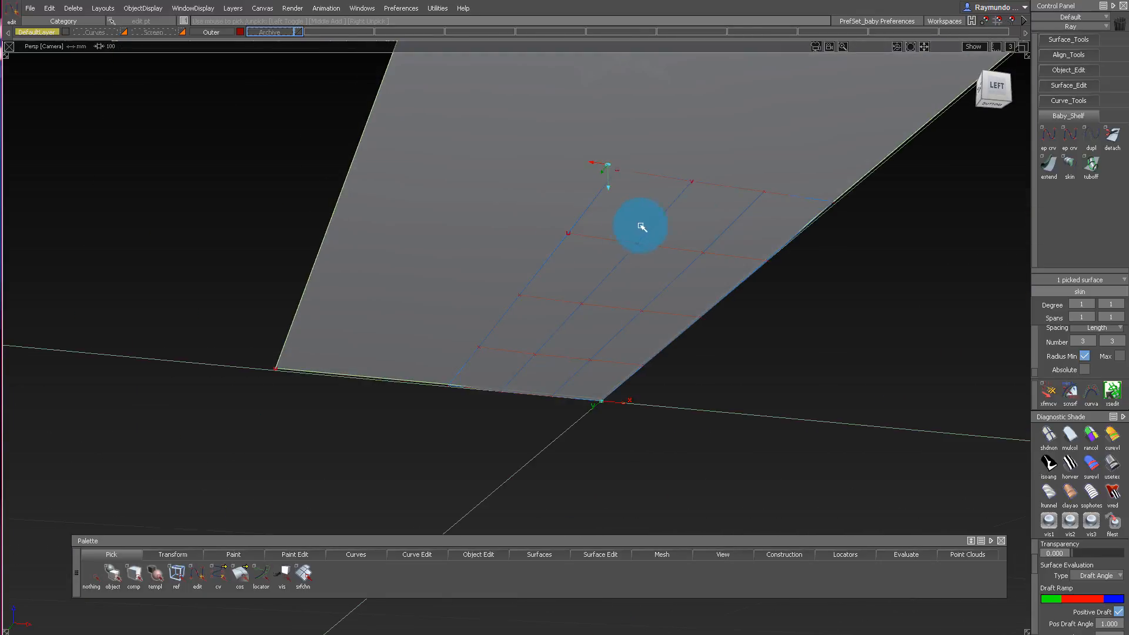
pyautogui.keyDown('alt'); pyautogui.keyDown('shift'); pyautogui.moveTo(769, 161); pyautogui.dragTo(742, 248); pyautogui.keyUp('shift'); pyautogui.keyUp('alt')
pyautogui.keyDown('ctrl'); pyautogui.keyDown('shift'); pyautogui.moveTo(742, 247); pyautogui.dragTo(684, 104); pyautogui.keyUp('shift'); pyautogui.keyUp('ctrl')
pyautogui.keyDown('alt'); pyautogui.keyDown('shift'); pyautogui.moveTo(638, 350); pyautogui.dragTo(620, 329); pyautogui.keyUp('shift'); pyautogui.keyUp('alt')
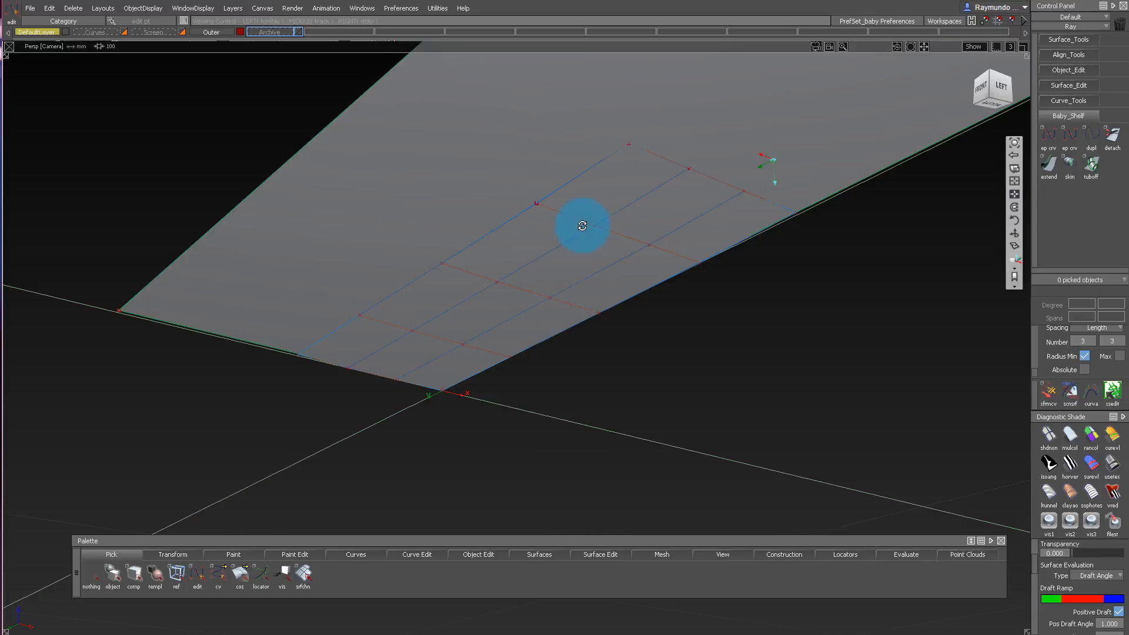
pyautogui.keyDown('alt'); pyautogui.keyDown('shift'); pyautogui.moveTo(584, 229); pyautogui.dragTo(589, 240); pyautogui.keyUp('shift'); pyautogui.keyUp('alt')
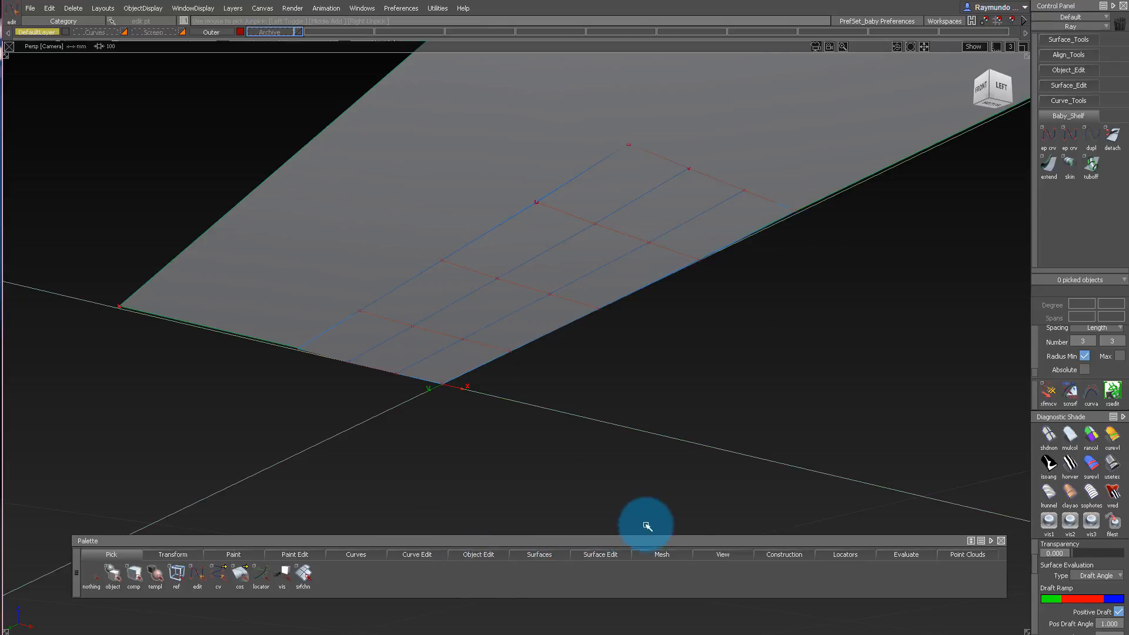
# Align the inner surface's outer end and long side edges to the skin surface with G0 continuity, projected along Z.
pyautogui.click(1069, 55)
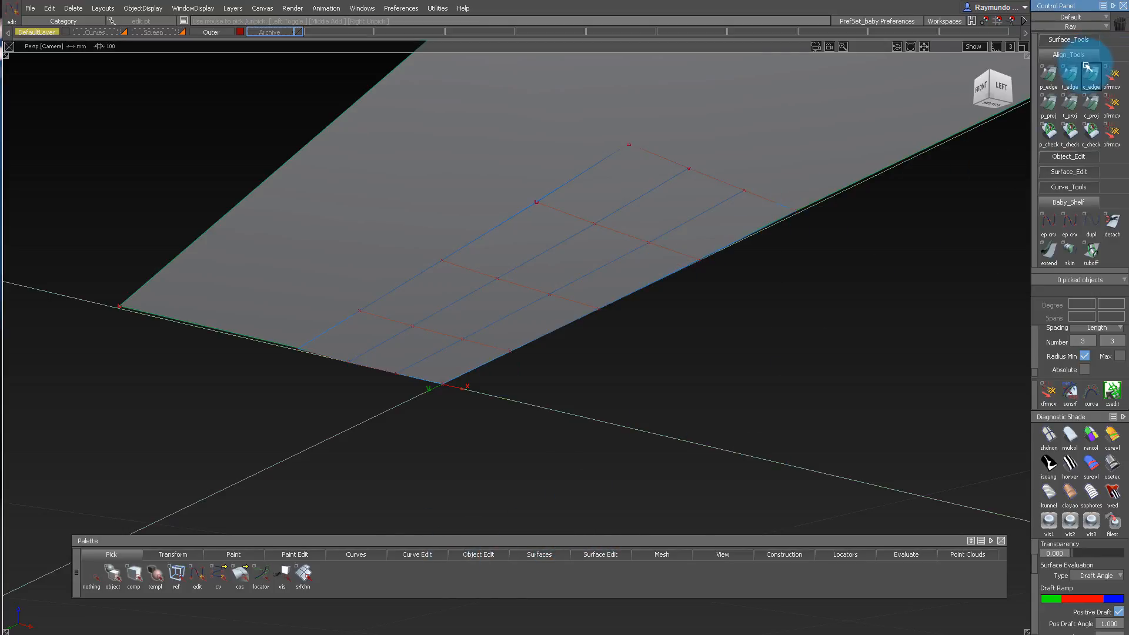
pyautogui.click(1050, 108)
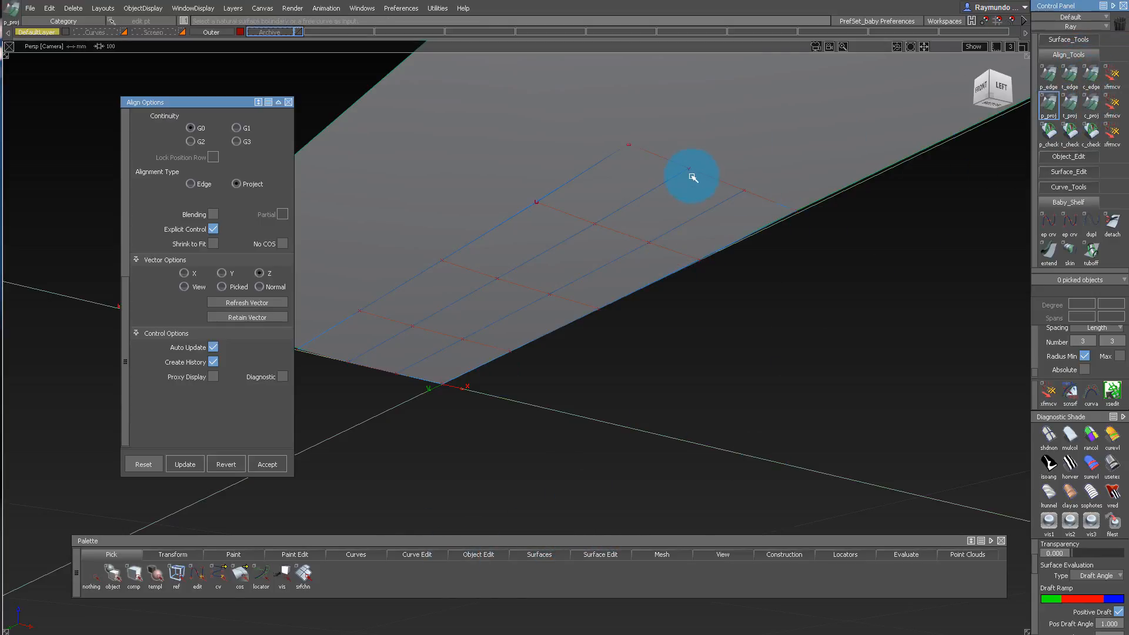
pyautogui.click(700, 173)
pyautogui.press('Return')
pyautogui.click(724, 182)
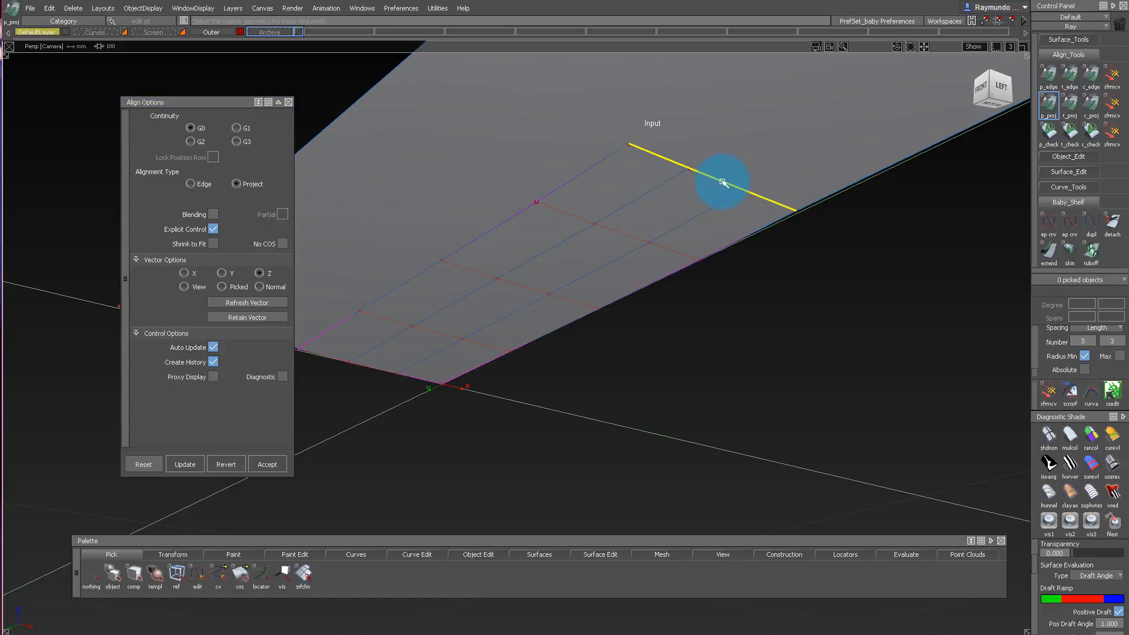
pyautogui.click(600, 165)
pyautogui.press('Return')
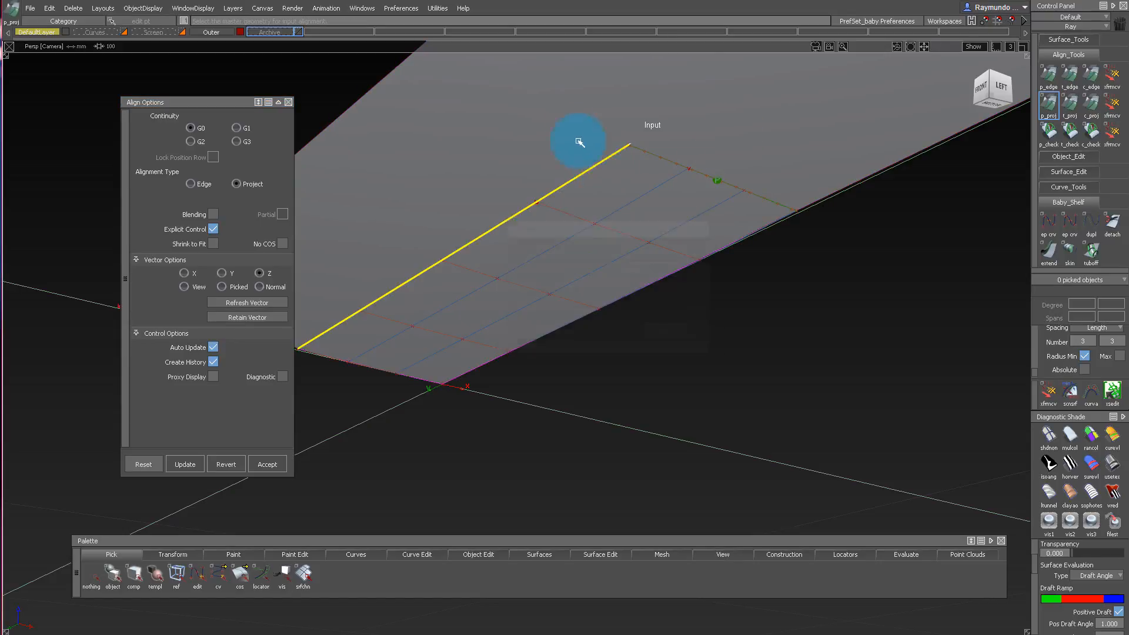
pyautogui.click(580, 143)
# Assign the skin surface to a new layer named Slave and hide that layer.
pyautogui.keyDown('alt'); pyautogui.keyDown('shift'); pyautogui.moveTo(675, 189); pyautogui.dragTo(693, 263); pyautogui.keyUp('shift'); pyautogui.keyUp('alt')
pyautogui.keyDown('ctrl'); pyautogui.keyDown('shift'); pyautogui.moveTo(755, 139); pyautogui.dragTo(708, 115, button='right'); pyautogui.keyUp('shift'); pyautogui.keyUp('ctrl')
pyautogui.keyDown('alt'); pyautogui.keyDown('shift'); pyautogui.moveTo(700, 155); pyautogui.dragTo(635, 242); pyautogui.keyUp('shift'); pyautogui.keyUp('alt')
pyautogui.keyDown('ctrl'); pyautogui.keyDown('shift'); pyautogui.moveTo(612, 227); pyautogui.dragTo(200, 22); pyautogui.keyUp('shift'); pyautogui.keyUp('ctrl')
pyautogui.click(233, 8)
pyautogui.click(291, 43)
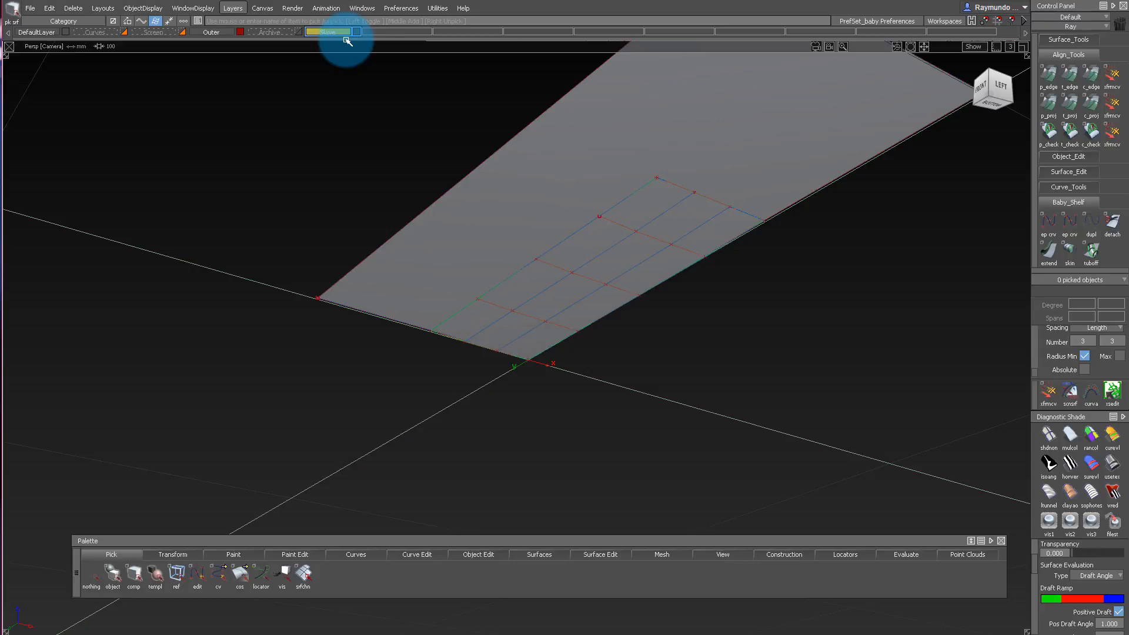
pyautogui.click(591, 230)
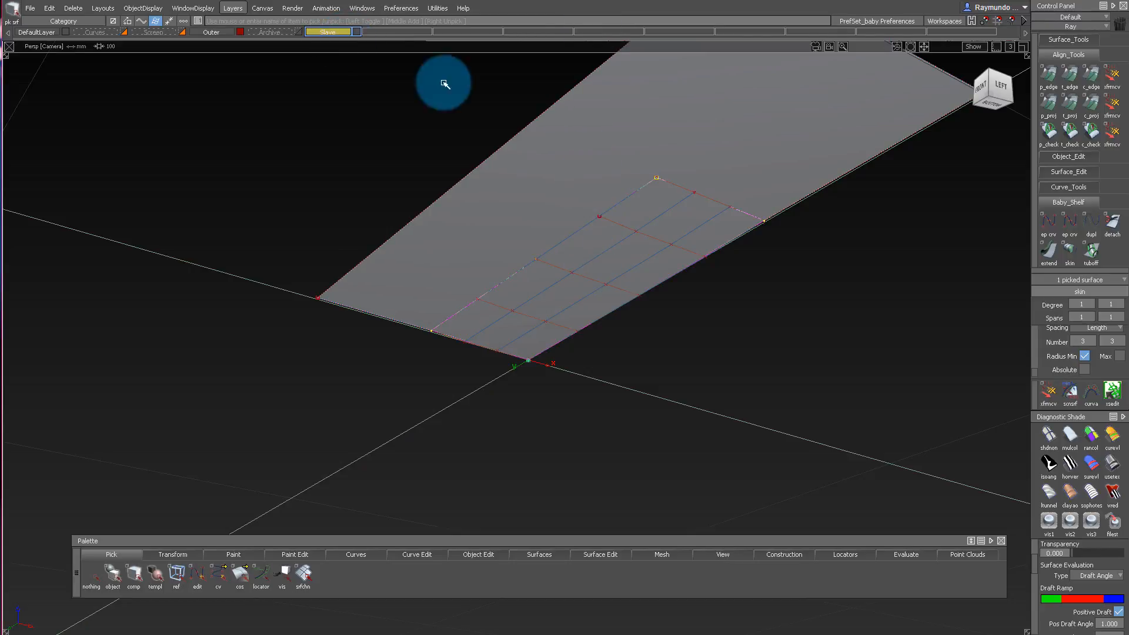
pyautogui.click(322, 33)
pyautogui.click(329, 39)
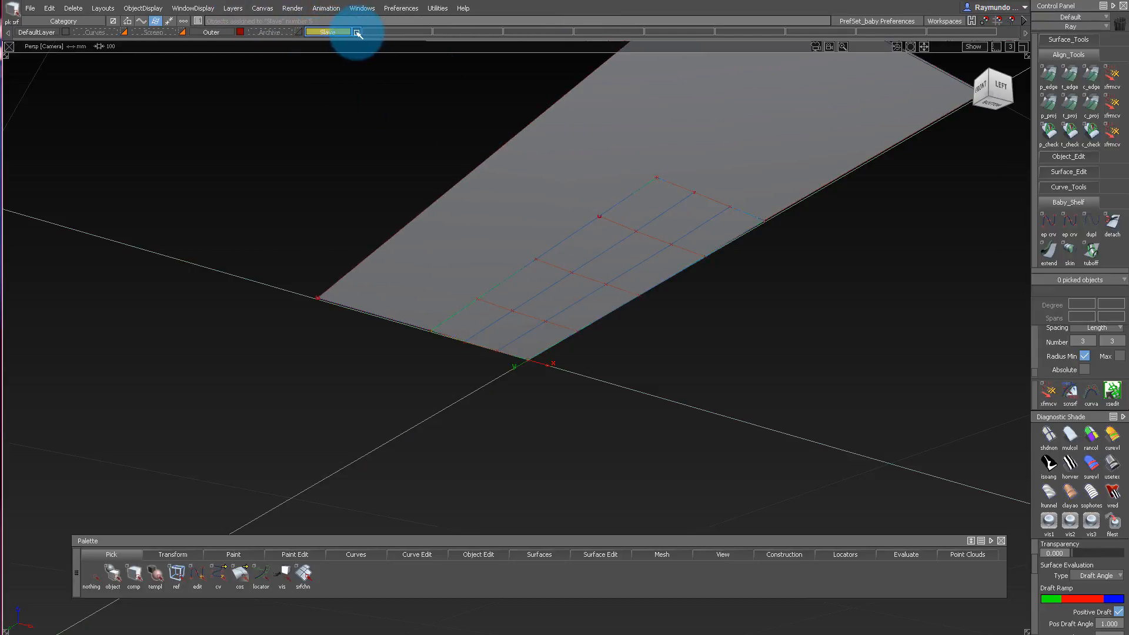
pyautogui.click(357, 34)
# Examine the aligned inner surface and its control vertices against the outer shell from several angles.
pyautogui.keyDown('alt'); pyautogui.keyDown('shift'); pyautogui.moveTo(534, 207); pyautogui.dragTo(680, 167); pyautogui.keyUp('shift'); pyautogui.keyUp('alt')
pyautogui.keyDown('alt'); pyautogui.keyDown('shift'); pyautogui.click(681, 166); pyautogui.keyUp('shift'); pyautogui.keyUp('alt')
pyautogui.keyDown('alt'); pyautogui.keyDown('shift'); pyautogui.moveTo(681, 167); pyautogui.dragTo(746, 189, button='right'); pyautogui.keyUp('shift'); pyautogui.keyUp('alt')
pyautogui.keyDown('alt'); pyautogui.keyDown('shift'); pyautogui.moveTo(746, 188); pyautogui.dragTo(749, 204); pyautogui.keyUp('shift'); pyautogui.keyUp('alt')
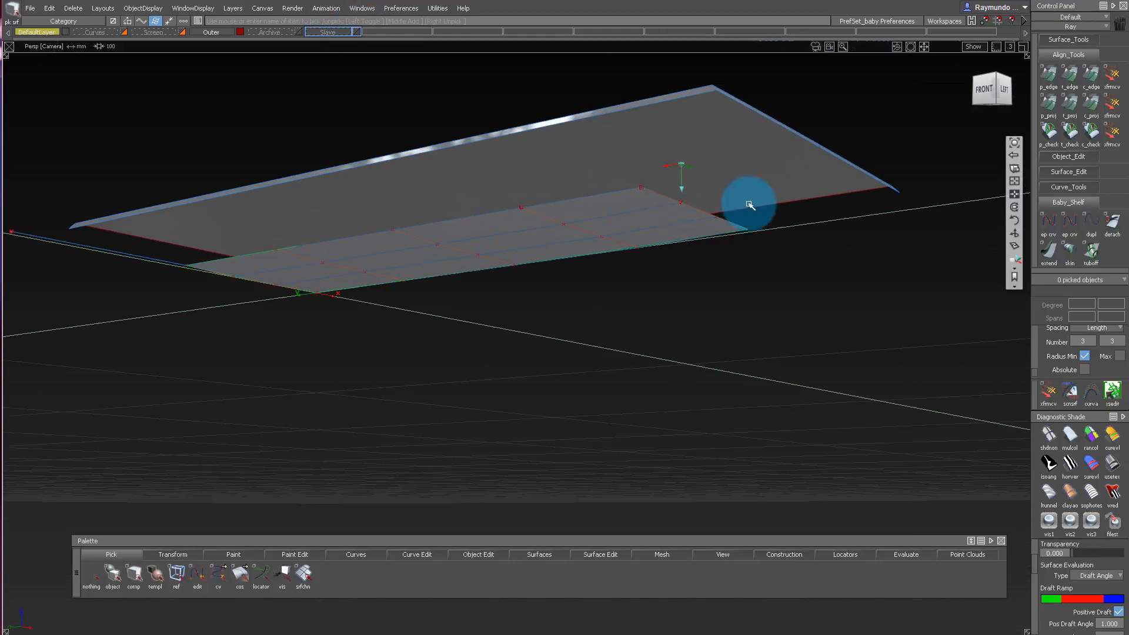
pyautogui.keyDown('alt'); pyautogui.keyDown('shift'); pyautogui.moveTo(682, 230); pyautogui.dragTo(376, 284); pyautogui.keyUp('shift'); pyautogui.keyUp('alt')
pyautogui.click(307, 278)
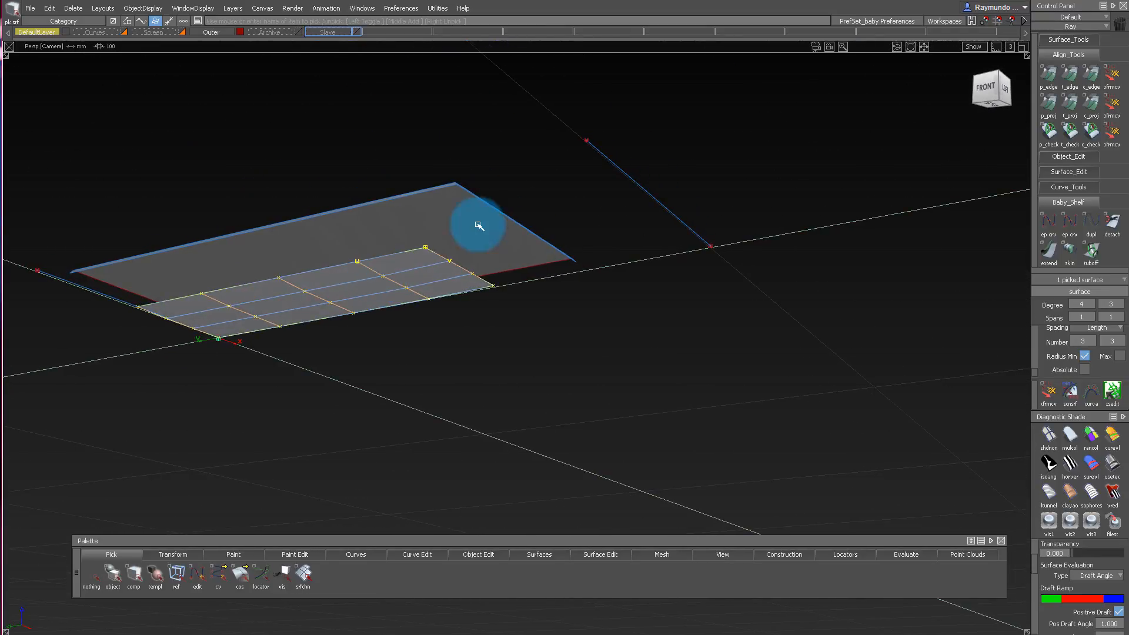
pyautogui.keyDown('alt'); pyautogui.keyDown('shift'); pyautogui.moveTo(475, 198); pyautogui.dragTo(425, 238); pyautogui.keyUp('shift'); pyautogui.keyUp('alt')
pyautogui.moveTo(557, 366)
pyautogui.keyDown('ctrl'); pyautogui.keyDown('shift'); pyautogui.mouseDown()
pyautogui.moveTo(560, 288)
pyautogui.moveTo(515, 281)
pyautogui.moveTo(547, 329)
pyautogui.mouseUp(); pyautogui.keyUp('shift'); pyautogui.keyUp('ctrl')
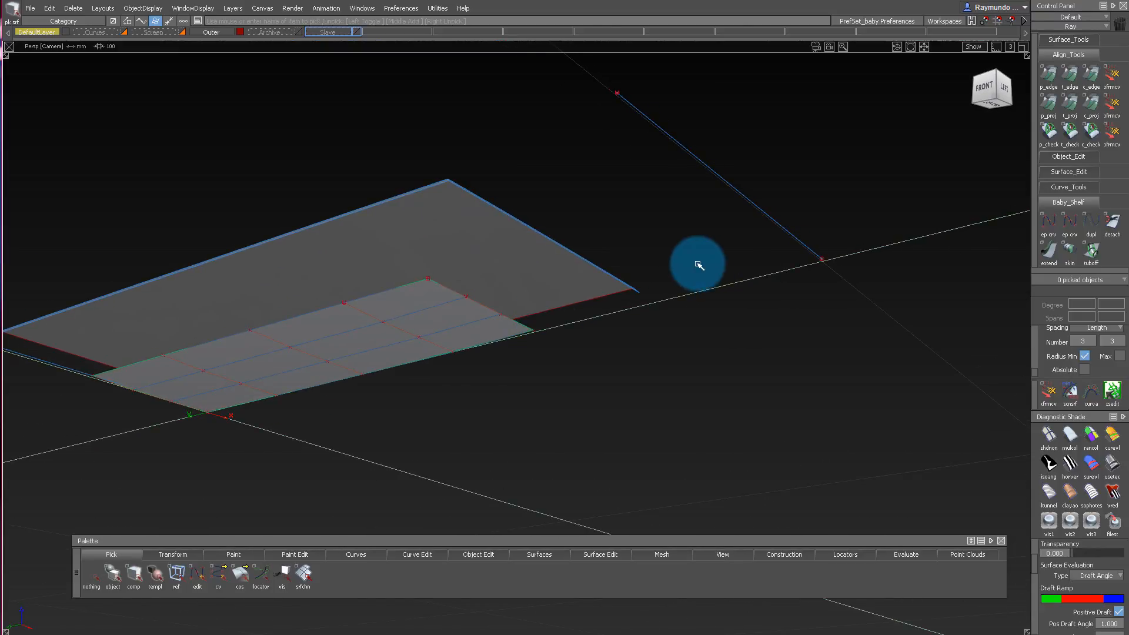
# Draw two straight edit-point curves linking the inner surface's end and side corners to the matching outer shell corners.
pyautogui.keyDown('alt'); pyautogui.keyDown('shift'); pyautogui.moveTo(608, 270); pyautogui.dragTo(520, 326); pyautogui.keyUp('shift'); pyautogui.keyUp('alt')
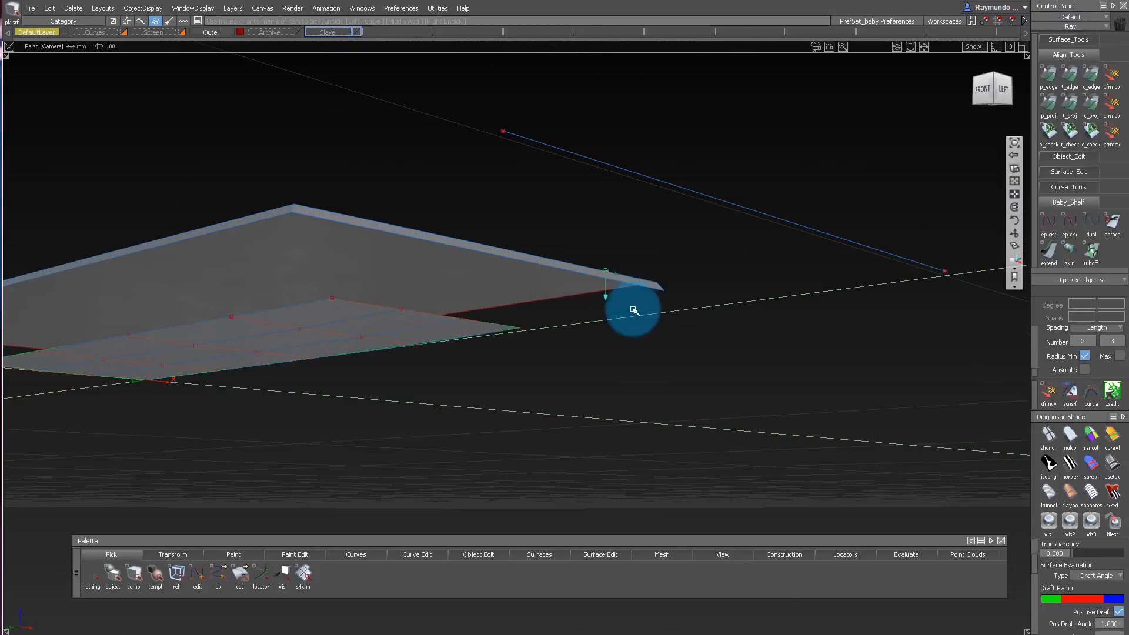
pyautogui.click(518, 332)
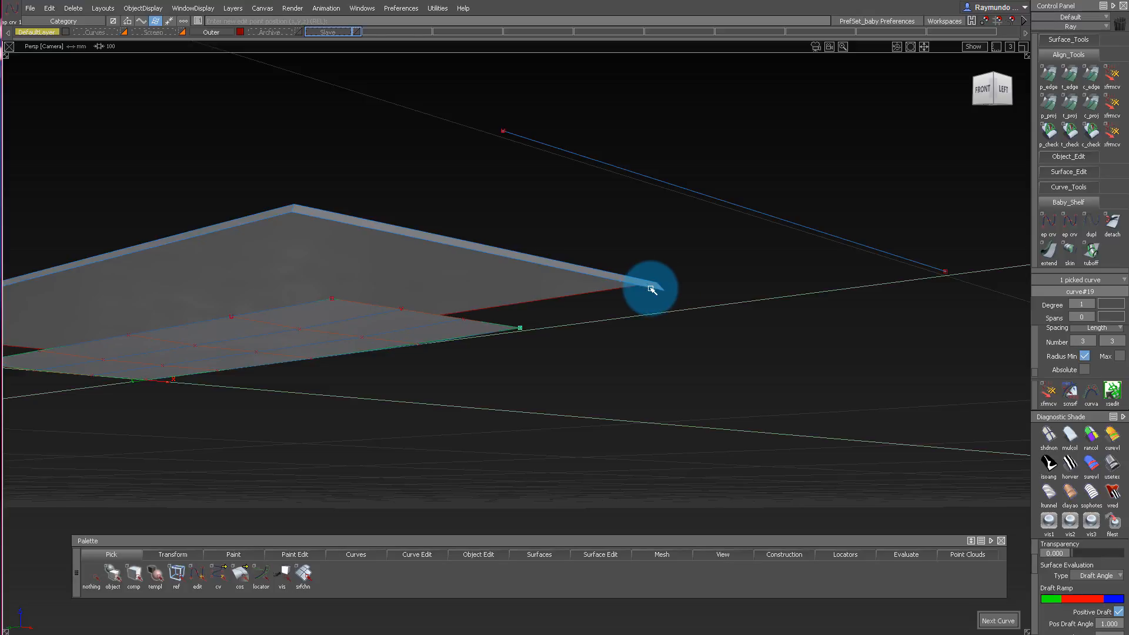
pyautogui.keyDown('alt'); pyautogui.keyDown('shift'); pyautogui.moveTo(320, 320); pyautogui.dragTo(231, 363); pyautogui.keyUp('shift'); pyautogui.keyUp('alt')
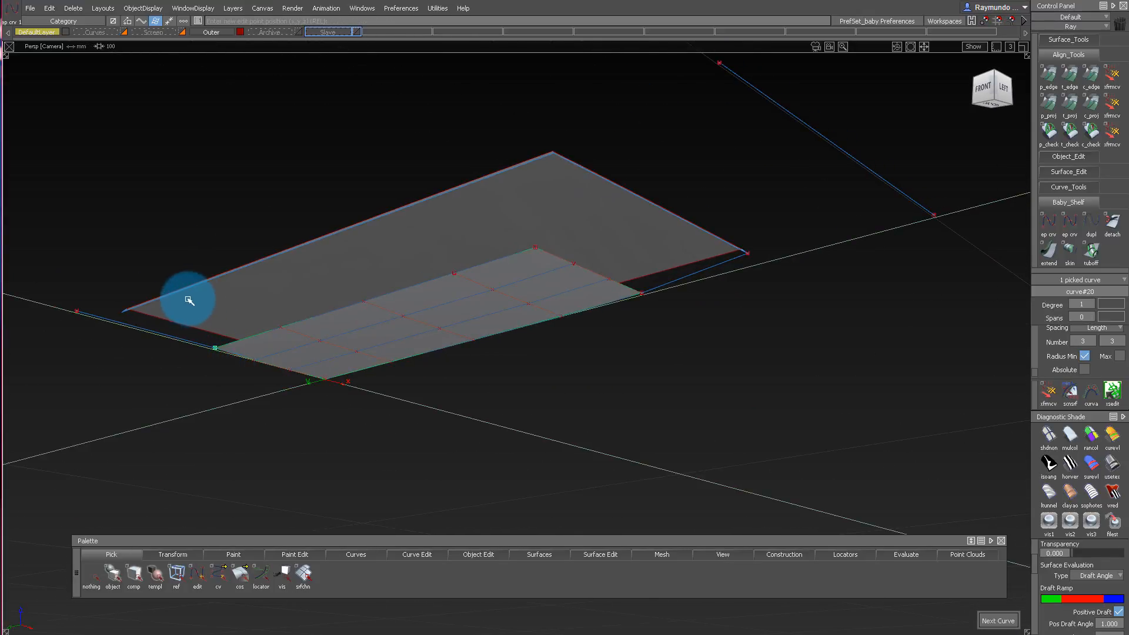
pyautogui.moveTo(193, 224)
pyautogui.keyDown('alt'); pyautogui.keyDown('shift'); pyautogui.mouseDown()
pyautogui.moveTo(222, 247)
pyautogui.moveTo(157, 259)
pyautogui.moveTo(185, 244)
pyautogui.mouseUp(); pyautogui.keyUp('shift'); pyautogui.keyUp('alt')
pyautogui.keyDown('ctrl'); pyautogui.keyDown('shift'); pyautogui.moveTo(153, 288); pyautogui.dragTo(143, 323); pyautogui.keyUp('shift'); pyautogui.keyUp('ctrl')
# Delete the two parallel construction curves that were used for the skin surface.
pyautogui.click(168, 300)
pyautogui.moveTo(759, 202); pyautogui.dragTo(759, 202)
pyautogui.press('Delete')
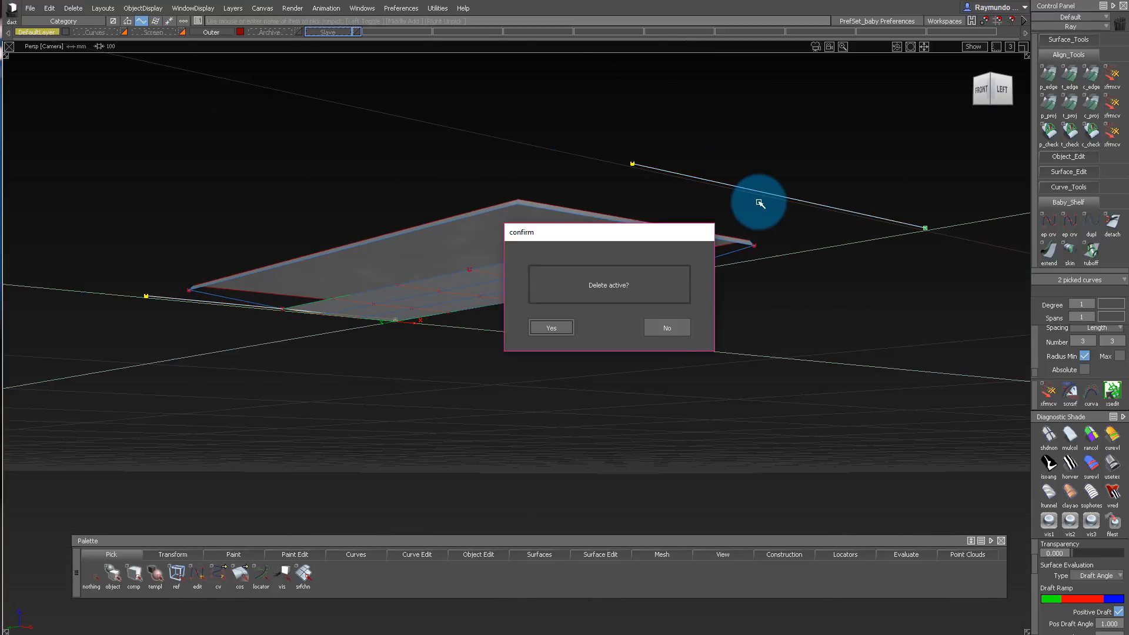
pyautogui.press('Return')
# Isolate the inner surface and the two linking curves by hiding the outer shell.
pyautogui.keyDown('alt'); pyautogui.keyDown('shift'); pyautogui.moveTo(439, 343); pyautogui.dragTo(534, 148); pyautogui.keyUp('shift'); pyautogui.keyUp('alt')
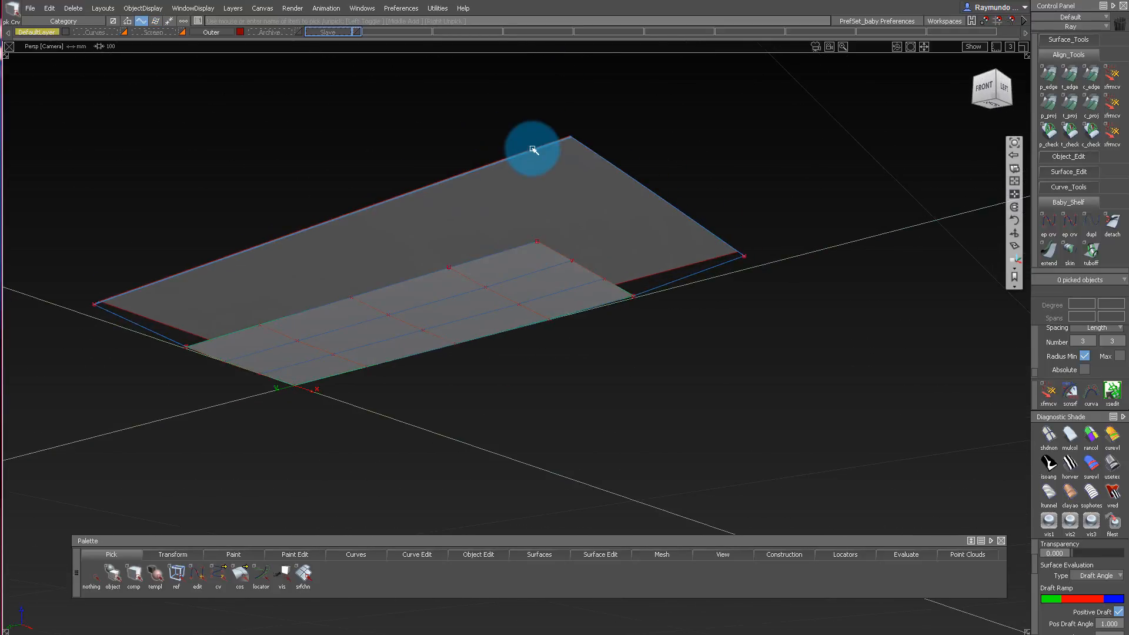
pyautogui.keyDown('ctrl'); pyautogui.keyDown('shift'); pyautogui.moveTo(519, 314); pyautogui.dragTo(507, 284); pyautogui.keyUp('shift'); pyautogui.keyUp('ctrl')
pyautogui.click(507, 285)
pyautogui.click(697, 296)
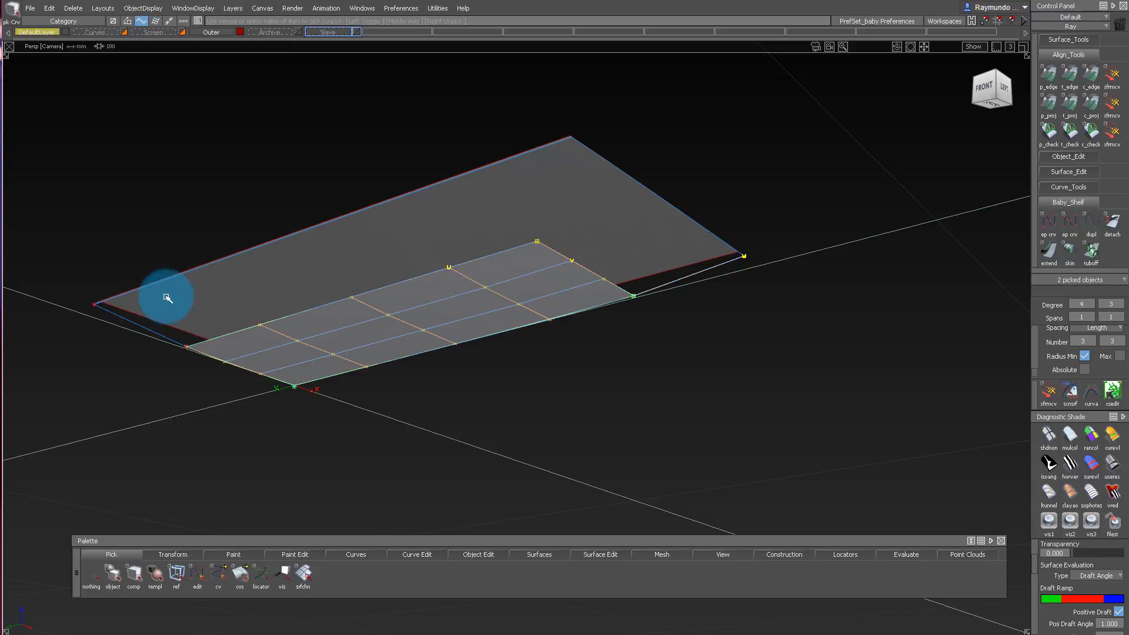
pyautogui.moveTo(338, 339)
pyautogui.keyDown('alt'); pyautogui.keyDown('shift'); pyautogui.mouseDown()
pyautogui.moveTo(411, 361)
pyautogui.moveTo(583, 368)
pyautogui.moveTo(383, 249)
pyautogui.moveTo(497, 263)
pyautogui.moveTo(408, 81)
pyautogui.moveTo(615, 156)
pyautogui.moveTo(485, 217)
pyautogui.moveTo(681, 282)
pyautogui.moveTo(696, 340)
pyautogui.moveTo(507, 249)
pyautogui.moveTo(568, 211)
pyautogui.moveTo(572, 166)
pyautogui.moveTo(504, 204)
pyautogui.moveTo(587, 237)
pyautogui.moveTo(580, 262)
pyautogui.moveTo(591, 260)
pyautogui.mouseUp(); pyautogui.keyUp('shift'); pyautogui.keyUp('alt')
pyautogui.moveTo(777, 212); pyautogui.dragTo(858, 300)
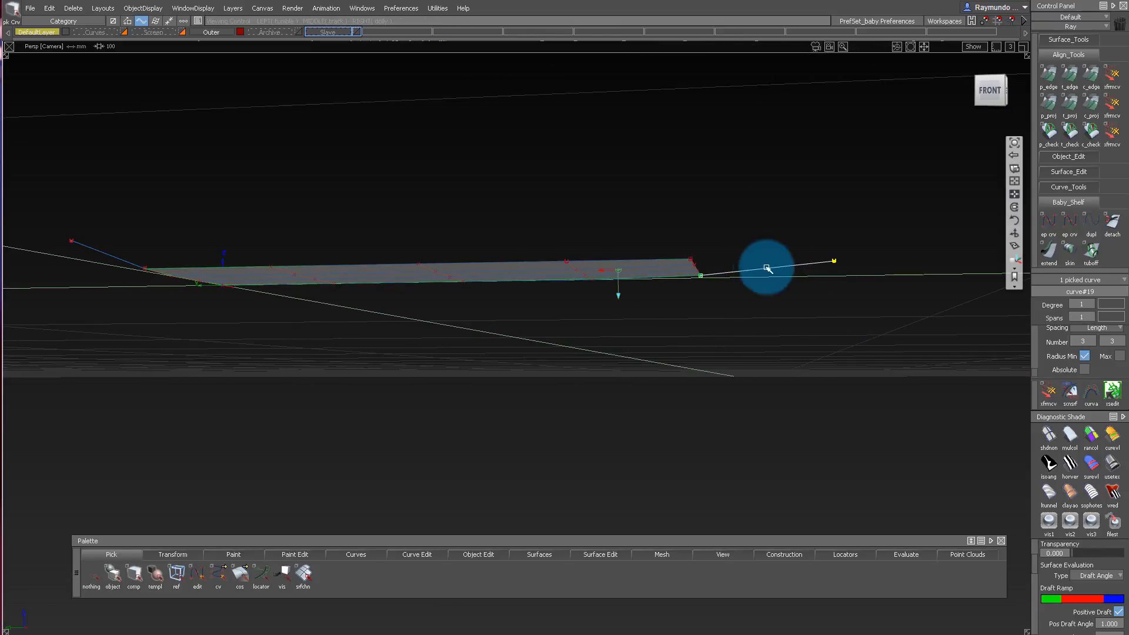
# Raise the degree of the linking curve at the inner surface's outer end to 5.
pyautogui.moveTo(688, 264)
pyautogui.keyDown('alt'); pyautogui.keyDown('shift'); pyautogui.mouseDown()
pyautogui.moveTo(723, 264)
pyautogui.moveTo(759, 247)
pyautogui.mouseUp(); pyautogui.keyUp('shift'); pyautogui.keyUp('alt')
pyautogui.keyDown('ctrl'); pyautogui.keyDown('shift'); pyautogui.moveTo(810, 363); pyautogui.dragTo(809, 235); pyautogui.keyUp('shift'); pyautogui.keyUp('ctrl')
pyautogui.keyDown('ctrl'); pyautogui.keyDown('shift'); pyautogui.moveTo(899, 334); pyautogui.dragTo(899, 334); pyautogui.keyUp('shift'); pyautogui.keyUp('ctrl')
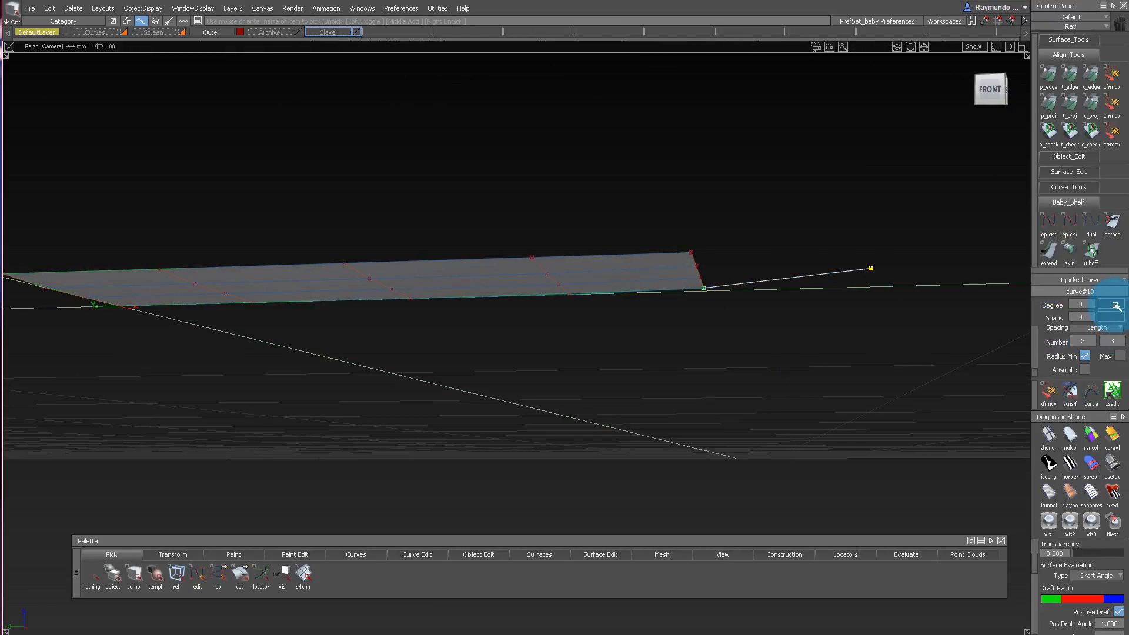
pyautogui.moveTo(1093, 304); pyautogui.dragTo(1091, 401)
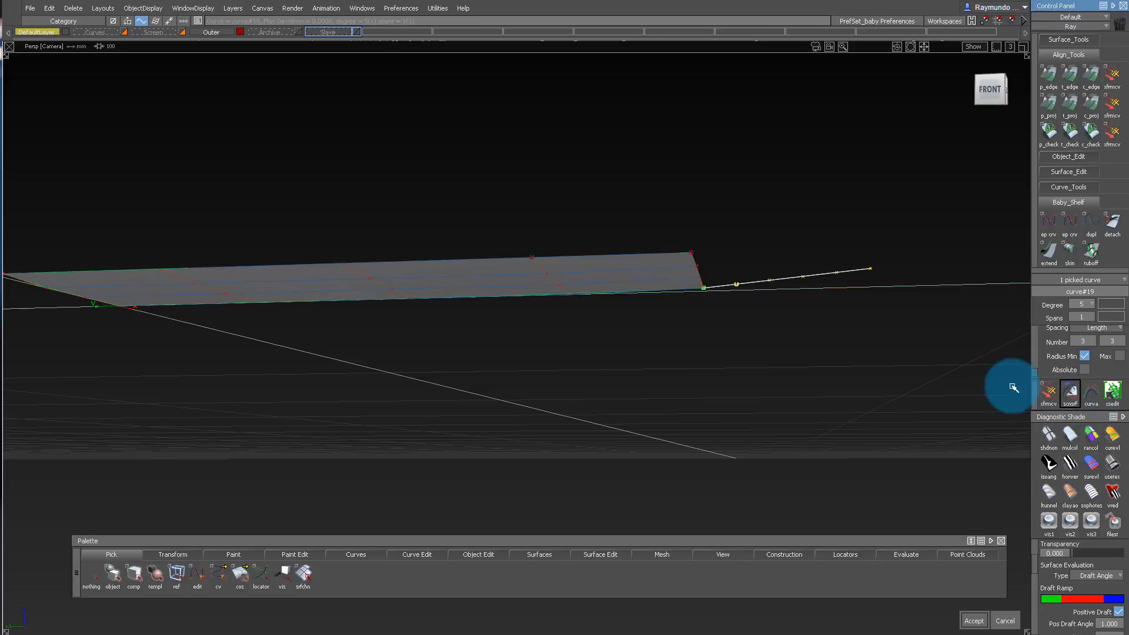
# Align the linking curve at the inner surface's outer end to the surface's edge with G3 continuity and explicit control.
pyautogui.keyDown('alt'); pyautogui.keyDown('shift'); pyautogui.moveTo(749, 290); pyautogui.dragTo(760, 358, button='right'); pyautogui.keyUp('shift'); pyautogui.keyUp('alt')
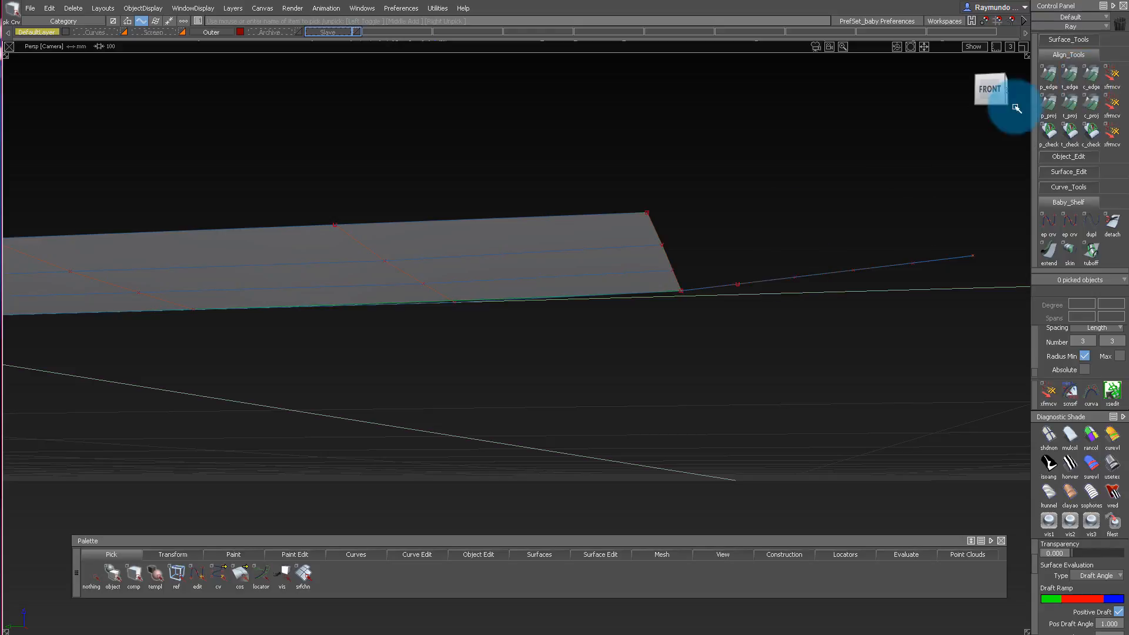
pyautogui.doubleClick(1089, 76)
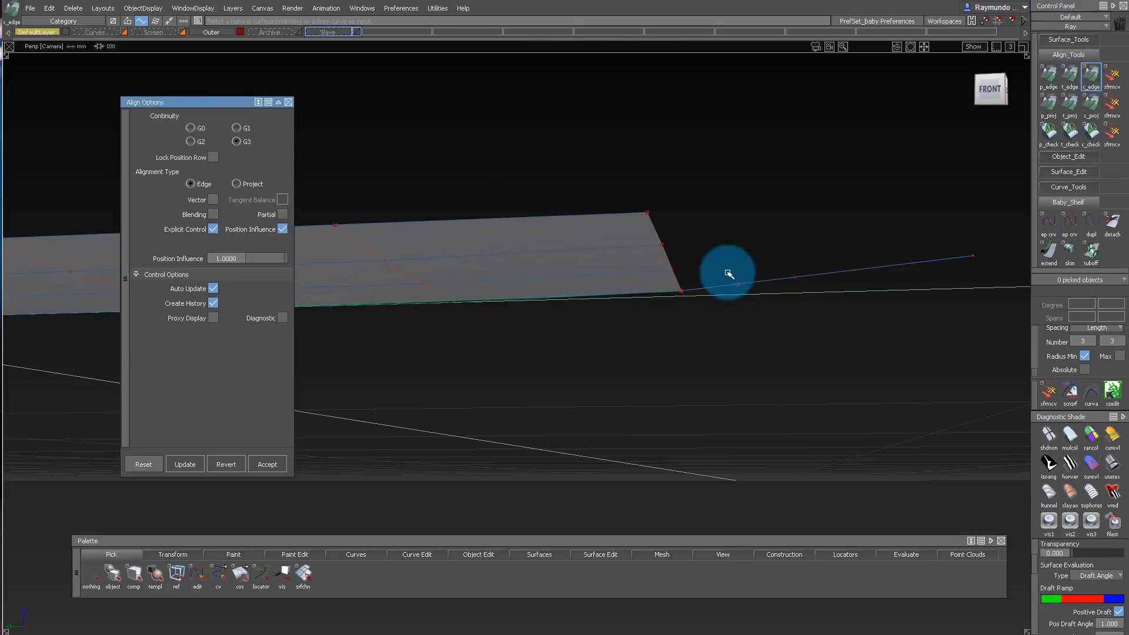
pyautogui.click(705, 289)
pyautogui.click(658, 293)
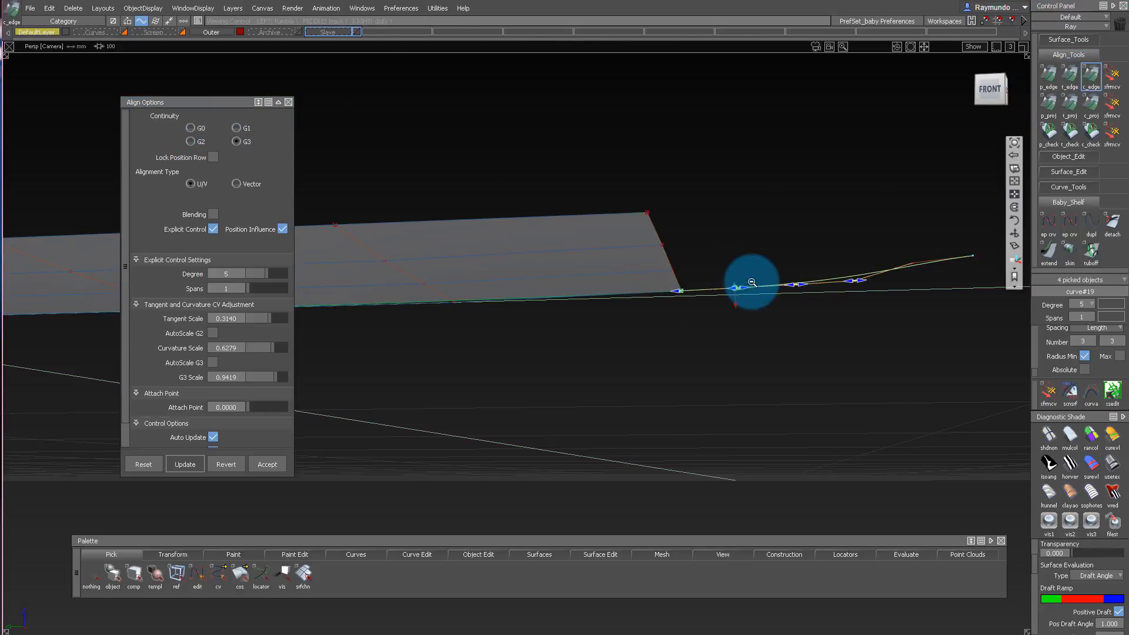
pyautogui.keyDown('alt'); pyautogui.keyDown('shift'); pyautogui.moveTo(752, 282); pyautogui.dragTo(745, 288, button='right'); pyautogui.keyUp('shift'); pyautogui.keyUp('alt')
# Raise the degree of the linking curve at the inner surface's side to 5.
pyautogui.keyDown('alt'); pyautogui.keyDown('shift'); pyautogui.moveTo(673, 287); pyautogui.dragTo(920, 280, button='middle'); pyautogui.keyUp('shift'); pyautogui.keyUp('alt')
pyautogui.keyDown('alt'); pyautogui.keyDown('shift'); pyautogui.moveTo(672, 280); pyautogui.dragTo(672, 306, button='right'); pyautogui.keyUp('shift'); pyautogui.keyUp('alt')
pyautogui.keyDown('alt'); pyautogui.keyDown('shift'); pyautogui.moveTo(673, 306); pyautogui.dragTo(396, 376); pyautogui.keyUp('shift'); pyautogui.keyUp('alt')
pyautogui.click(398, 339)
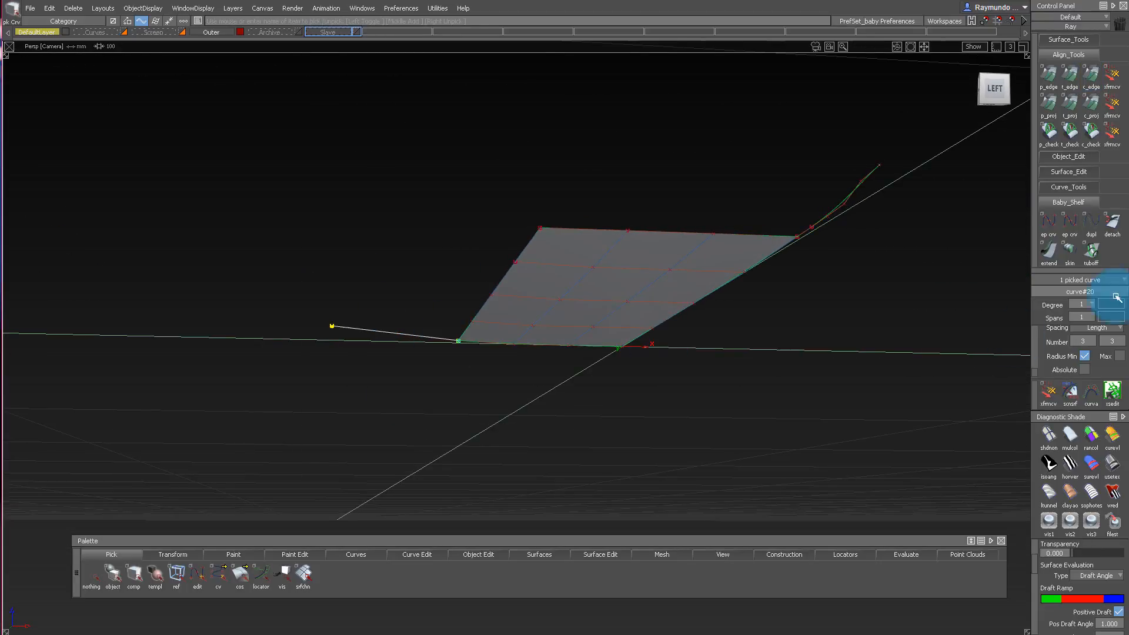
pyautogui.click(898, 197)
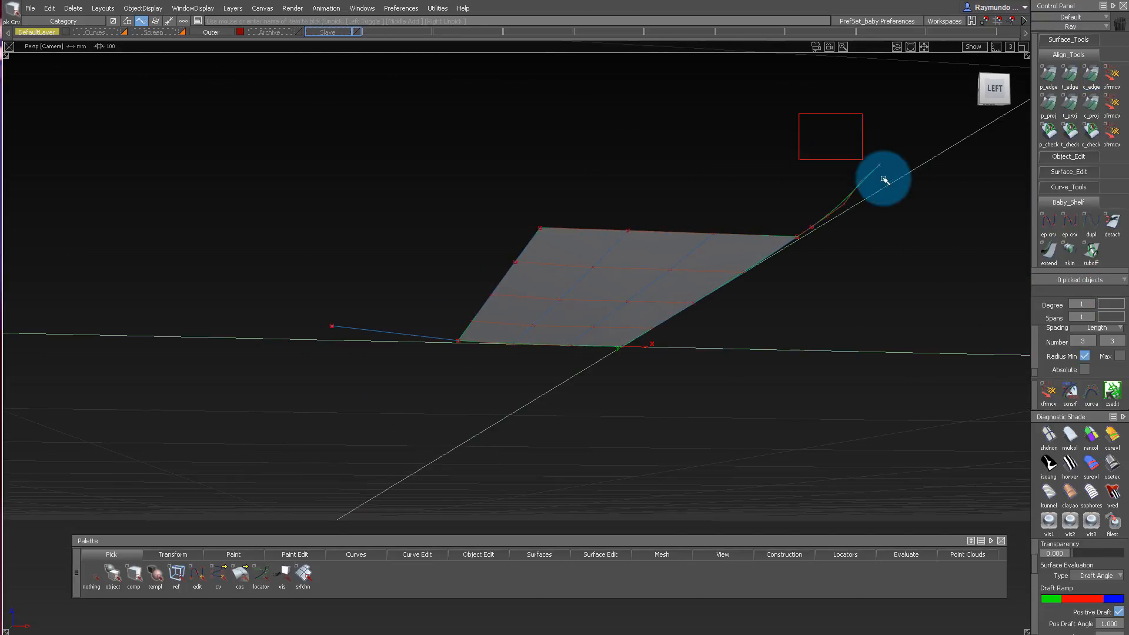
pyautogui.click(391, 333)
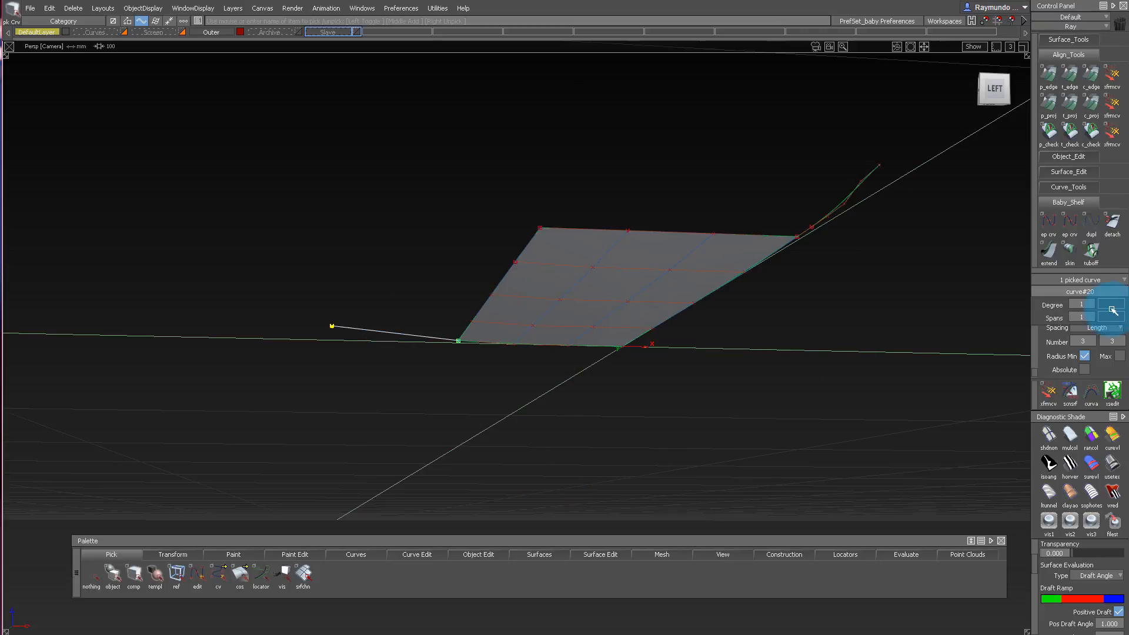
pyautogui.click(1090, 302)
pyautogui.click(1090, 393)
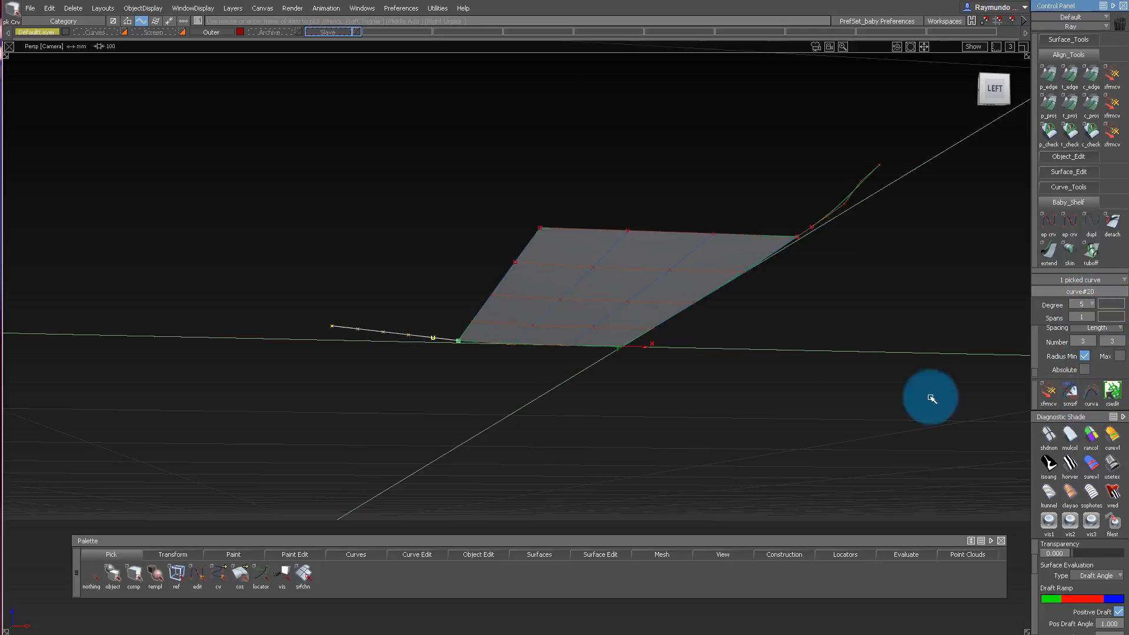
pyautogui.click(858, 292)
# Align the side linking curve to the inner surface's side edge with G3 continuity.
pyautogui.doubleClick(1093, 82)
pyautogui.click(447, 340)
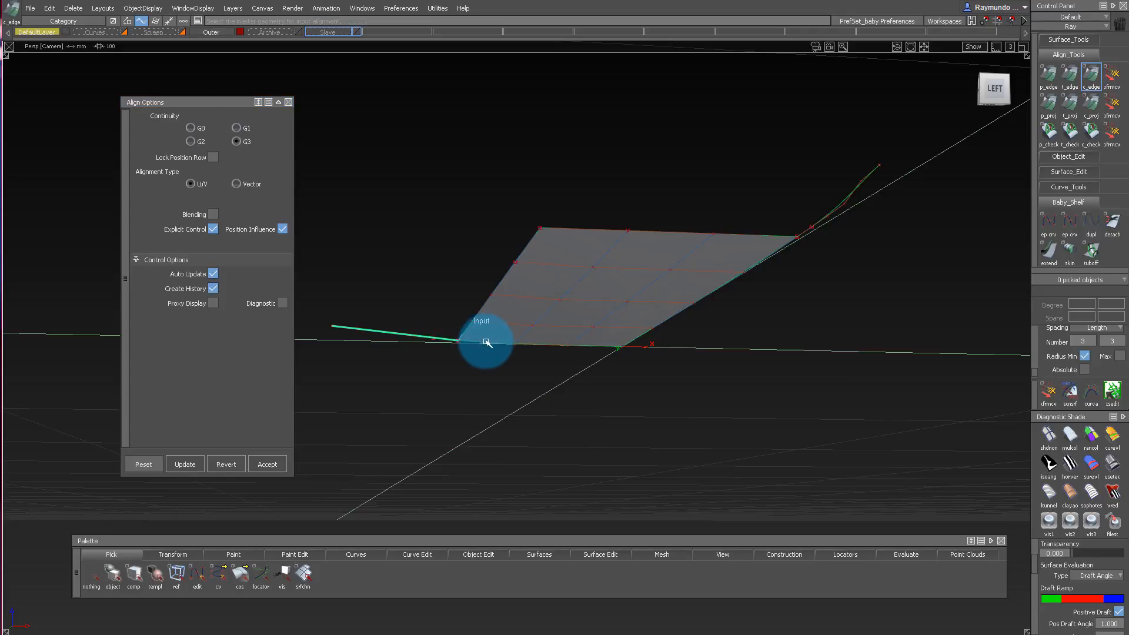
pyautogui.click(469, 342)
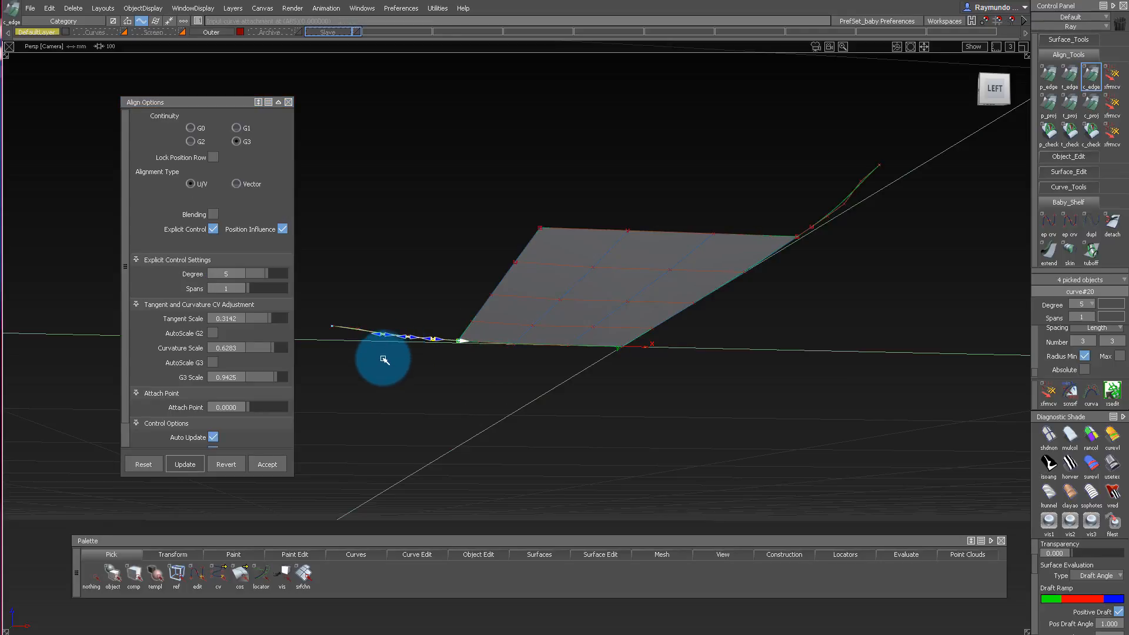
# Move the side linking curve's CV next to its outer tip along Z in the orthographic left view.
pyautogui.doubleClick(1041, 72)
pyautogui.click(998, 87)
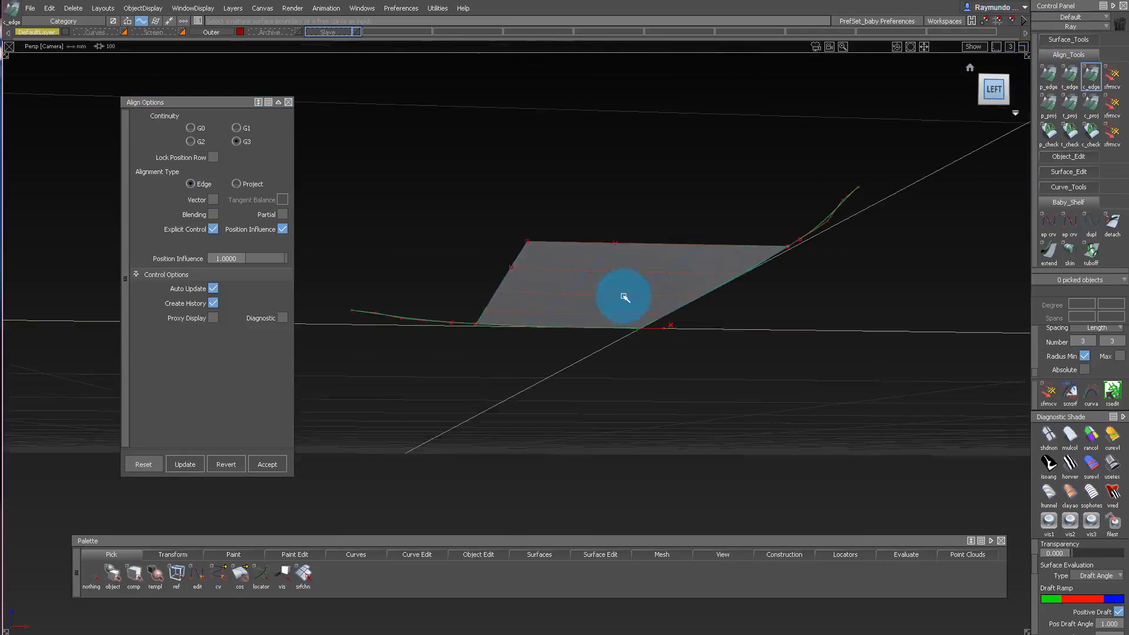
pyautogui.keyDown('ctrl'); pyautogui.keyDown('shift'); pyautogui.moveTo(429, 235); pyautogui.dragTo(474, 263); pyautogui.keyUp('shift'); pyautogui.keyUp('ctrl')
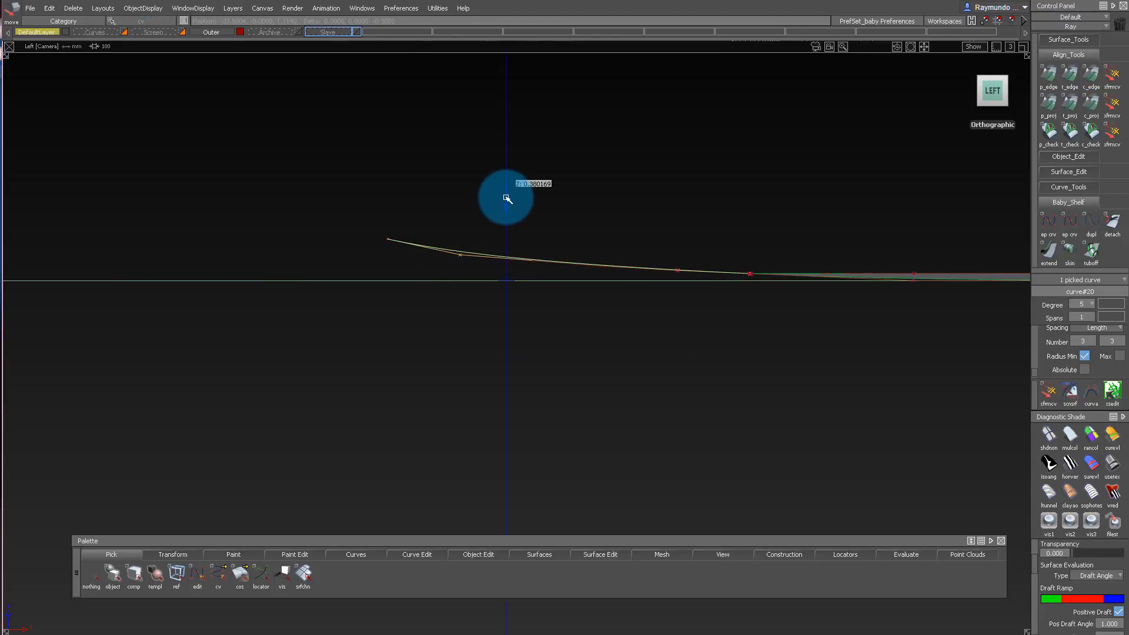
pyautogui.keyDown('alt'); pyautogui.keyDown('shift'); pyautogui.moveTo(508, 199); pyautogui.dragTo(473, 244, button='right'); pyautogui.keyUp('shift'); pyautogui.keyUp('alt')
pyautogui.keyDown('alt'); pyautogui.keyDown('shift'); pyautogui.moveTo(474, 244); pyautogui.dragTo(868, 258); pyautogui.keyUp('shift'); pyautogui.keyUp('alt')
pyautogui.keyDown('alt'); pyautogui.keyDown('shift'); pyautogui.moveTo(868, 257); pyautogui.dragTo(754, 254, button='middle'); pyautogui.keyUp('shift'); pyautogui.keyUp('alt')
# Move the outer-end linking curve's CV next to its tip along Z in the orthographic front view.
pyautogui.click(997, 92)
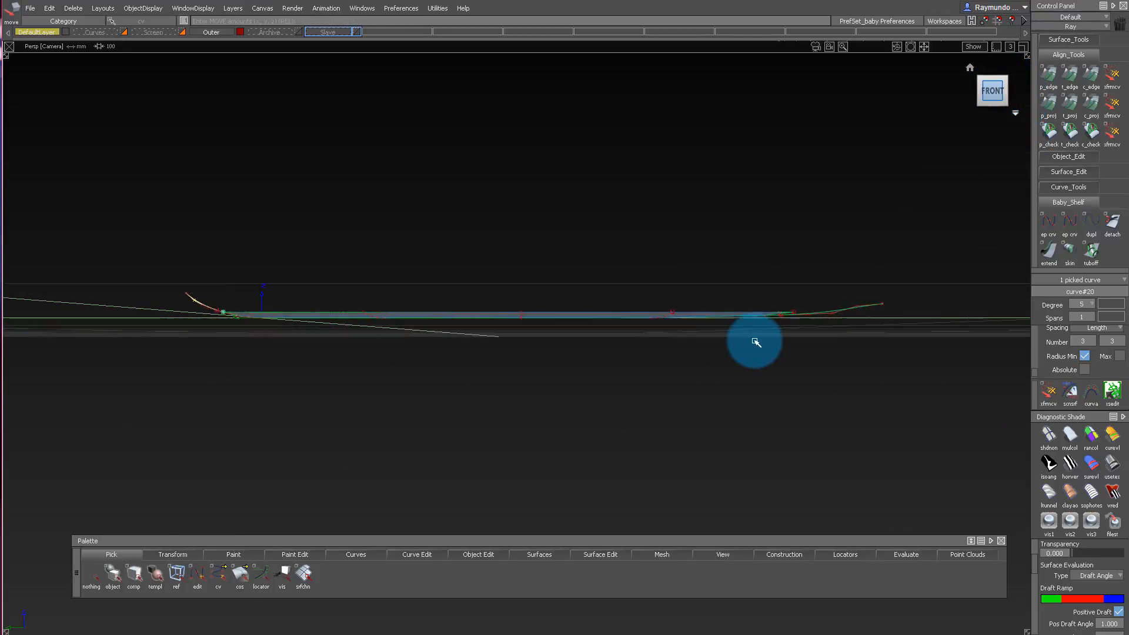
pyautogui.keyDown('alt'); pyautogui.keyDown('shift'); pyautogui.moveTo(757, 343); pyautogui.dragTo(617, 349, button='middle'); pyautogui.keyUp('shift'); pyautogui.keyUp('alt')
pyautogui.keyDown('alt'); pyautogui.keyDown('shift'); pyautogui.moveTo(618, 350); pyautogui.dragTo(847, 385, button='right'); pyautogui.keyUp('shift'); pyautogui.keyUp('alt')
pyautogui.keyDown('ctrl'); pyautogui.keyDown('shift'); pyautogui.moveTo(847, 386); pyautogui.dragTo(847, 310); pyautogui.keyUp('shift'); pyautogui.keyUp('ctrl')
pyautogui.keyDown('alt'); pyautogui.keyDown('shift'); pyautogui.moveTo(794, 318); pyautogui.dragTo(730, 376, button='middle'); pyautogui.keyUp('shift'); pyautogui.keyUp('alt')
pyautogui.keyDown('ctrl'); pyautogui.keyDown('shift'); pyautogui.moveTo(745, 263); pyautogui.dragTo(788, 269); pyautogui.keyUp('shift'); pyautogui.keyUp('ctrl')
pyautogui.moveTo(801, 270); pyautogui.dragTo(828, 305)
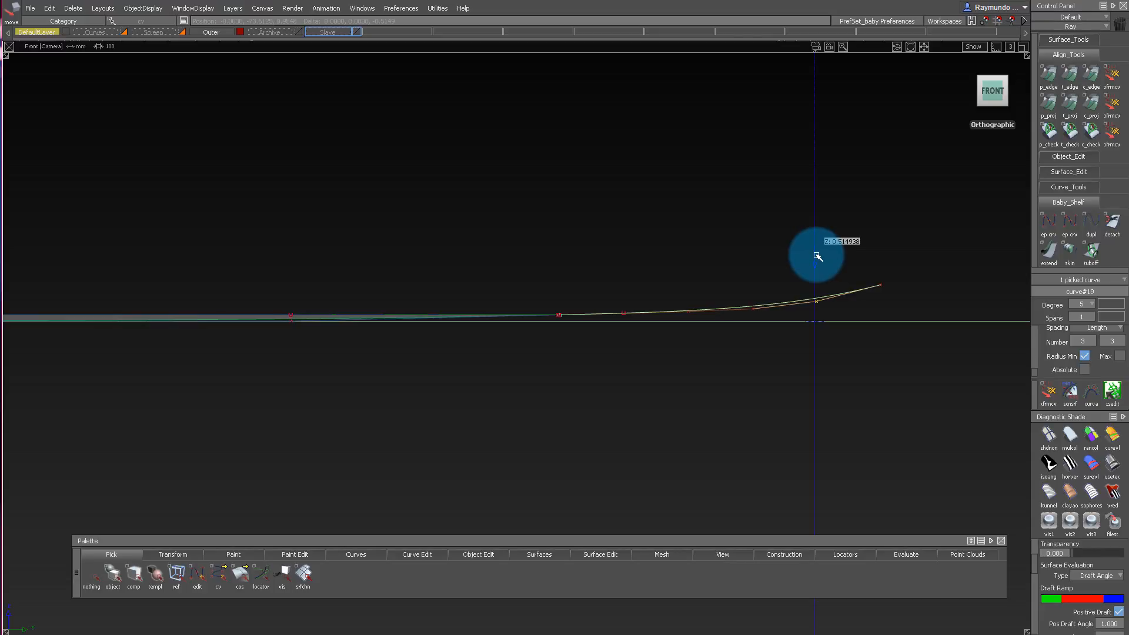
pyautogui.keyDown('alt'); pyautogui.keyDown('shift'); pyautogui.moveTo(816, 255); pyautogui.dragTo(459, 267, button='right'); pyautogui.keyUp('shift'); pyautogui.keyUp('alt')
pyautogui.keyDown('alt'); pyautogui.keyDown('shift'); pyautogui.moveTo(459, 267); pyautogui.dragTo(622, 267, button='middle'); pyautogui.keyUp('shift'); pyautogui.keyUp('alt')
pyautogui.keyDown('ctrl'); pyautogui.keyDown('shift'); pyautogui.moveTo(503, 260); pyautogui.dragTo(505, 203); pyautogui.keyUp('shift'); pyautogui.keyUp('ctrl')
# Create a new layer for the inner surface.
pyautogui.moveTo(678, 268)
pyautogui.keyDown('alt'); pyautogui.keyDown('shift'); pyautogui.mouseDown()
pyautogui.moveTo(484, 308)
pyautogui.moveTo(534, 312)
pyautogui.moveTo(512, 267)
pyautogui.moveTo(539, 237)
pyautogui.moveTo(620, 318)
pyautogui.moveTo(651, 308)
pyautogui.moveTo(438, 320)
pyautogui.moveTo(708, 323)
pyautogui.moveTo(691, 281)
pyautogui.mouseUp(); pyautogui.keyUp('shift'); pyautogui.keyUp('alt')
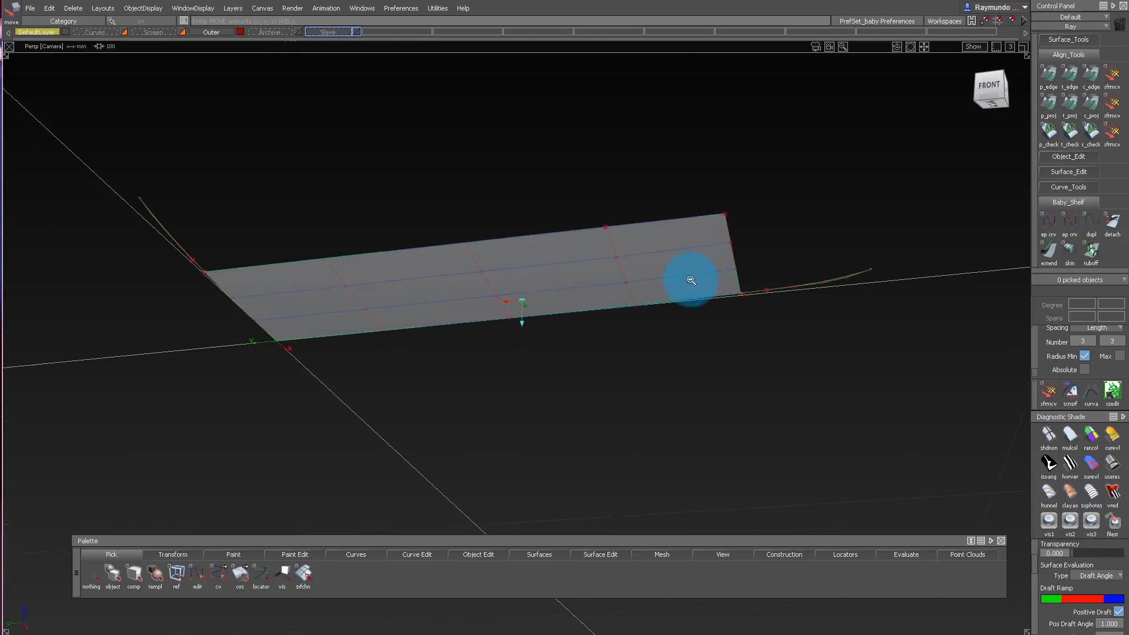
pyautogui.keyDown('alt'); pyautogui.keyDown('shift'); pyautogui.moveTo(692, 281); pyautogui.dragTo(486, 152, button='right'); pyautogui.keyUp('shift'); pyautogui.keyUp('alt')
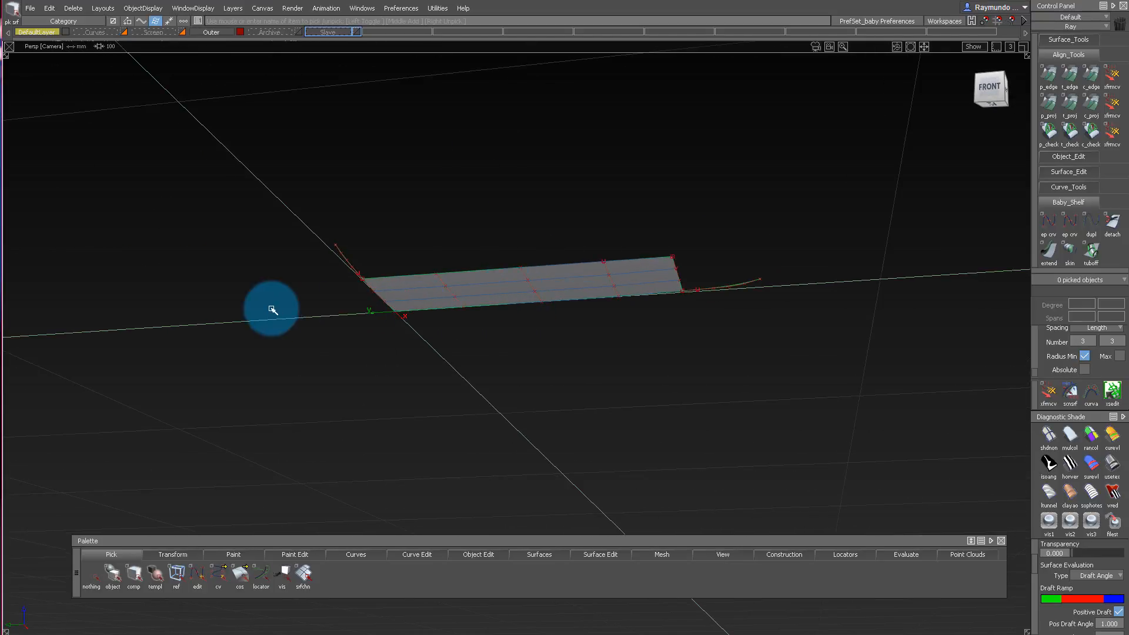
pyautogui.keyDown('alt'); pyautogui.keyDown('shift'); pyautogui.moveTo(273, 310); pyautogui.dragTo(324, 52); pyautogui.keyUp('shift'); pyautogui.keyUp('alt')
pyautogui.rightClick(210, 33)
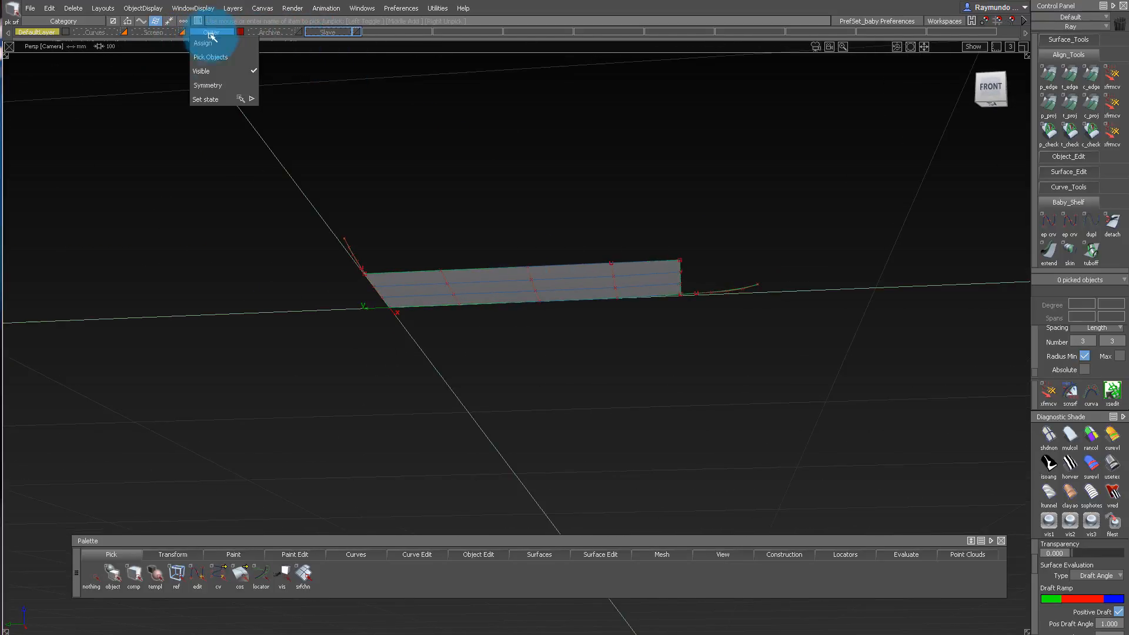
pyautogui.click(211, 86)
pyautogui.click(232, 8)
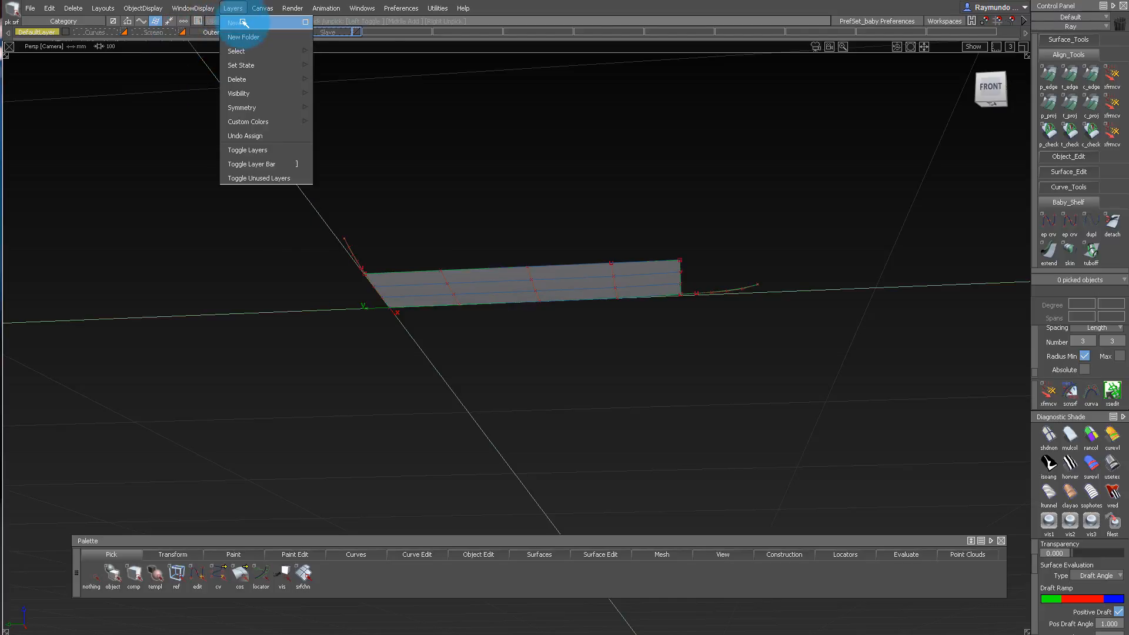
pyautogui.click(238, 31)
# Assign the inner surface to the new layer and turn on that layer's symmetry.
pyautogui.click(469, 273)
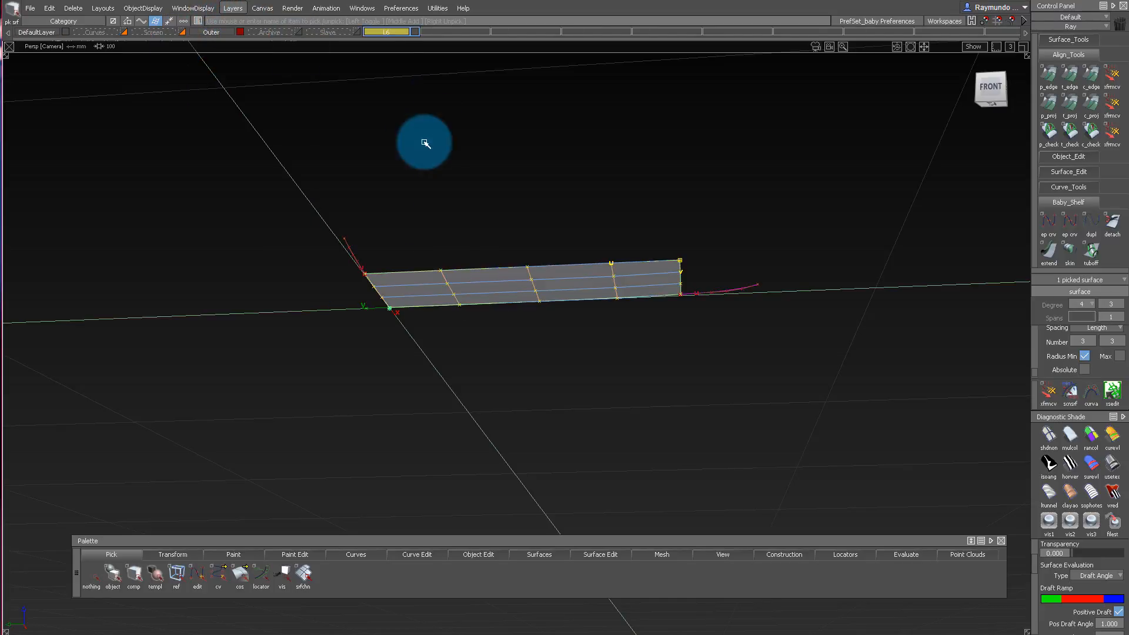
pyautogui.click(380, 34)
pyautogui.click(384, 44)
pyautogui.click(394, 82)
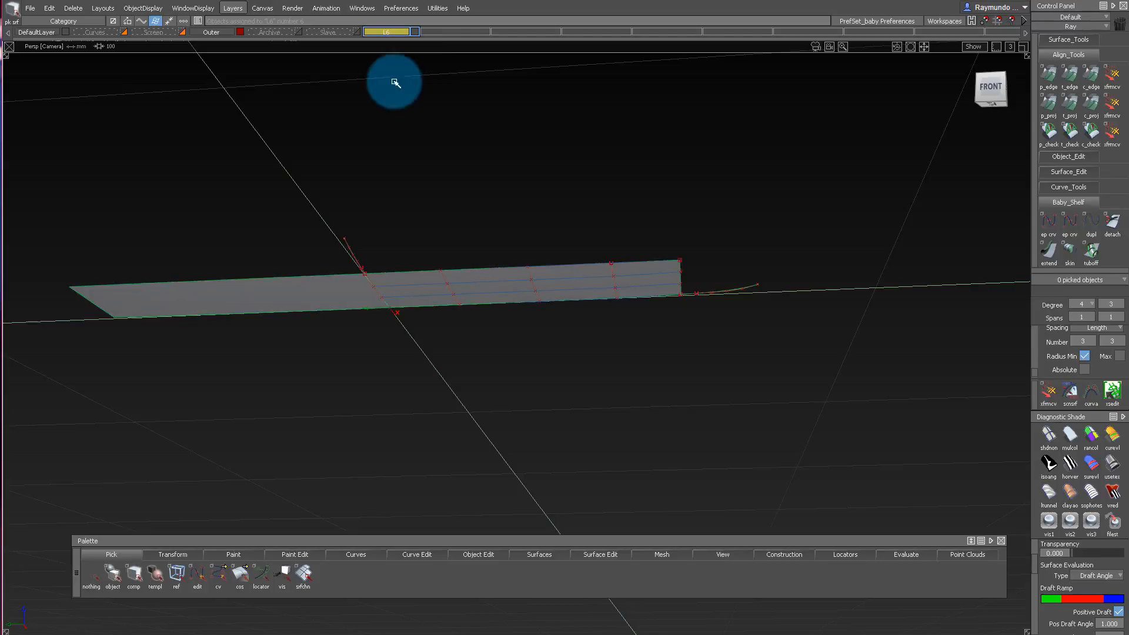
# Add curvature combs along the inner surface's edge and the outer-end linking curve, and compare how they flow where they meet.
pyautogui.keyDown('alt'); pyautogui.keyDown('shift'); pyautogui.moveTo(400, 127); pyautogui.dragTo(420, 171); pyautogui.keyUp('shift'); pyautogui.keyUp('alt')
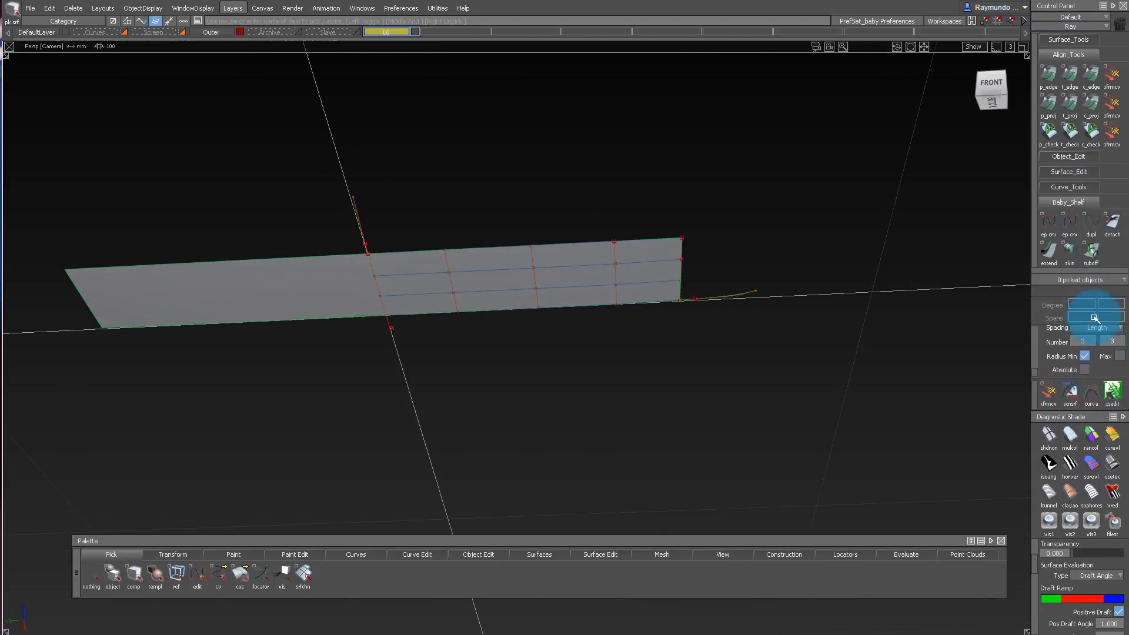
pyautogui.moveTo(867, 550); pyautogui.dragTo(863, 630)
pyautogui.keyDown('alt'); pyautogui.keyDown('shift'); pyautogui.moveTo(645, 270); pyautogui.dragTo(422, 408); pyautogui.keyUp('shift'); pyautogui.keyUp('alt')
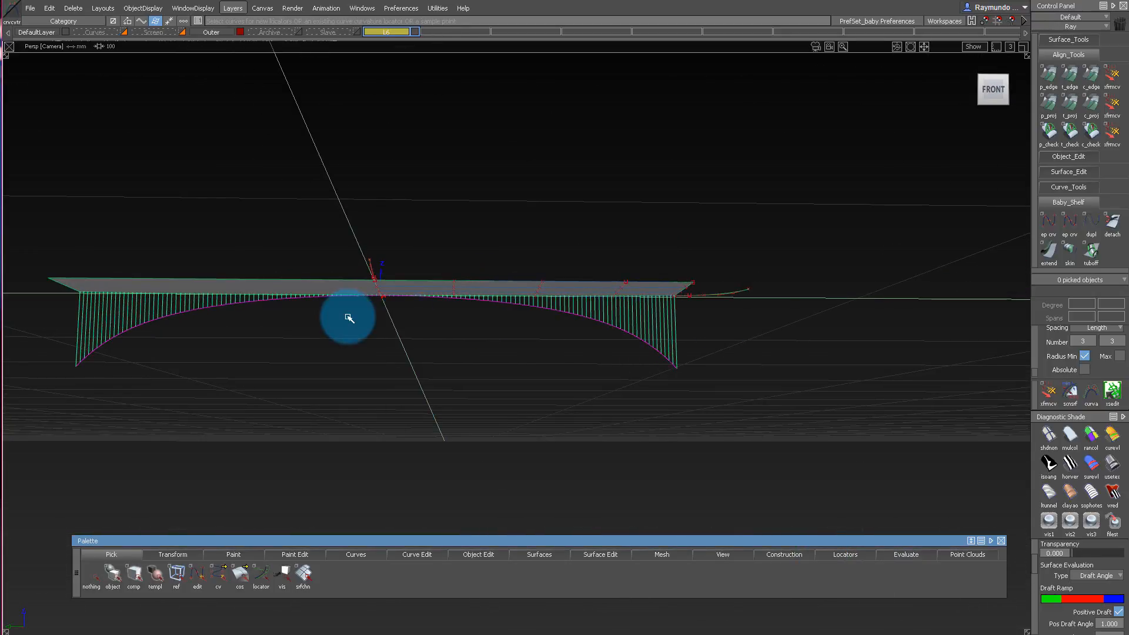
pyautogui.scroll(5, 433, 308)
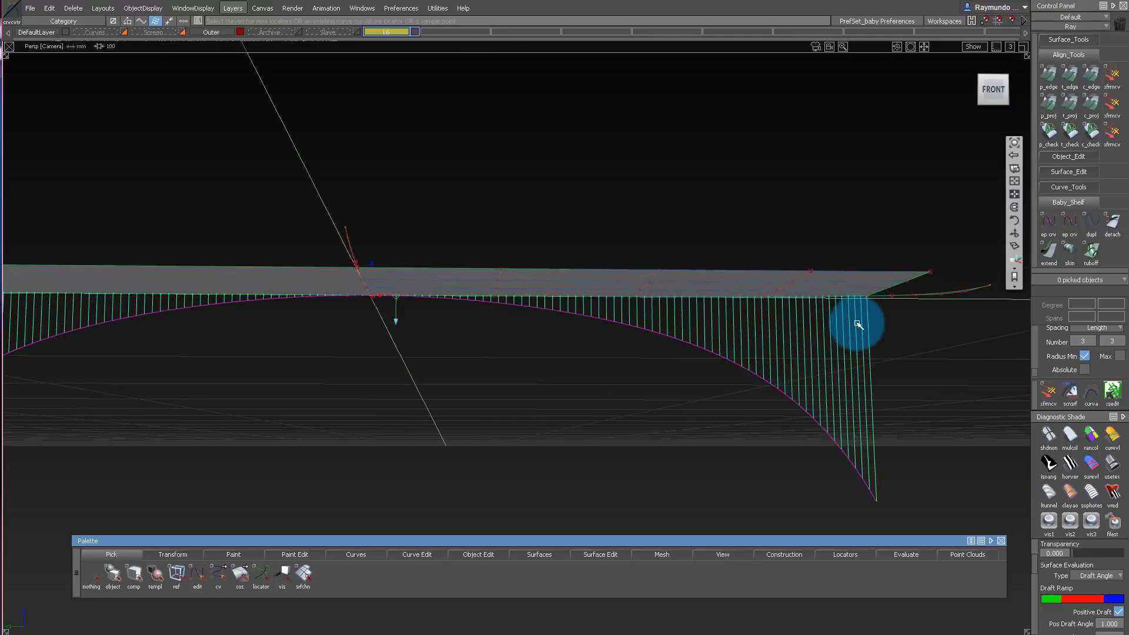
pyautogui.keyDown('alt'); pyautogui.keyDown('shift'); pyautogui.moveTo(859, 325); pyautogui.dragTo(933, 281); pyautogui.keyUp('shift'); pyautogui.keyUp('alt')
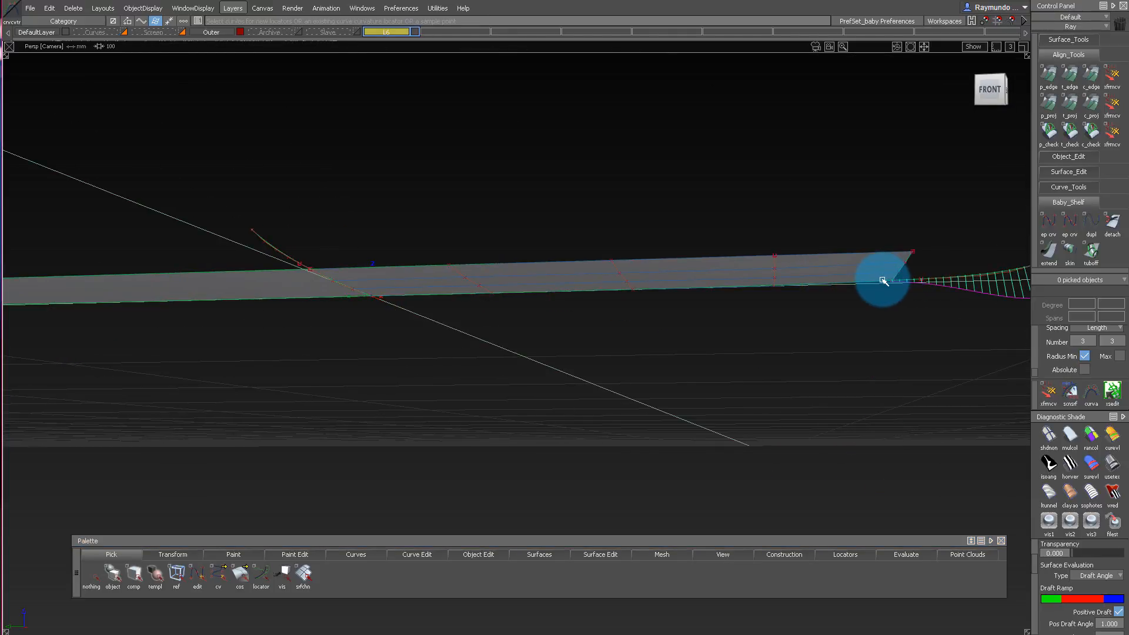
pyautogui.moveTo(646, 335); pyautogui.dragTo(365, 335)
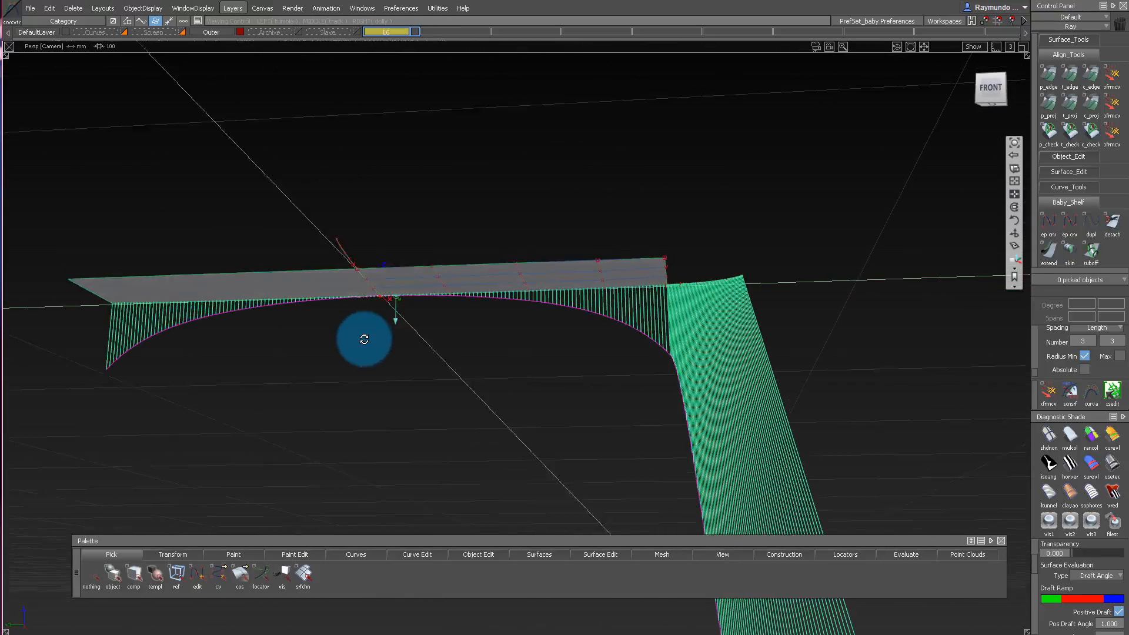
pyautogui.keyDown('alt'); pyautogui.keyDown('shift'); pyautogui.moveTo(365, 335); pyautogui.dragTo(549, 293, button='right'); pyautogui.keyUp('shift'); pyautogui.keyUp('alt')
pyautogui.keyDown('alt'); pyautogui.keyDown('shift'); pyautogui.moveTo(548, 293); pyautogui.dragTo(469, 360); pyautogui.keyUp('shift'); pyautogui.keyUp('alt')
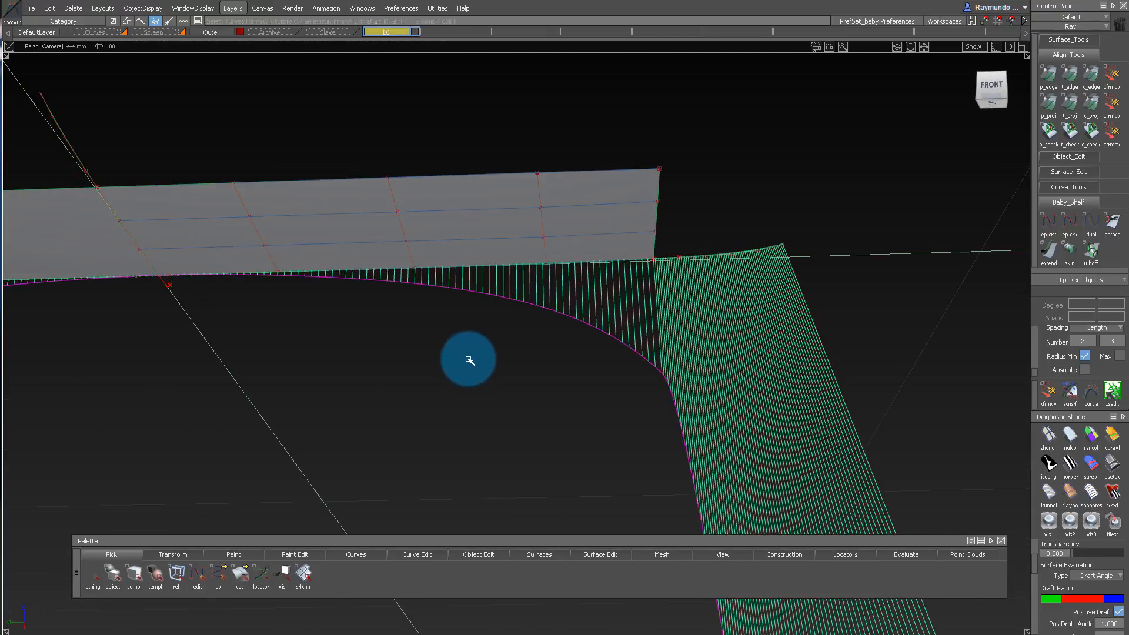
pyautogui.keyDown('alt'); pyautogui.keyDown('shift'); pyautogui.moveTo(329, 361); pyautogui.dragTo(606, 312); pyautogui.keyUp('shift'); pyautogui.keyUp('alt')
pyautogui.keyDown('alt'); pyautogui.keyDown('shift'); pyautogui.moveTo(606, 311); pyautogui.dragTo(645, 310, button='right'); pyautogui.keyUp('shift'); pyautogui.keyUp('alt')
pyautogui.keyDown('alt'); pyautogui.keyDown('shift'); pyautogui.moveTo(645, 310); pyautogui.dragTo(439, 295, button='middle'); pyautogui.keyUp('shift'); pyautogui.keyUp('alt')
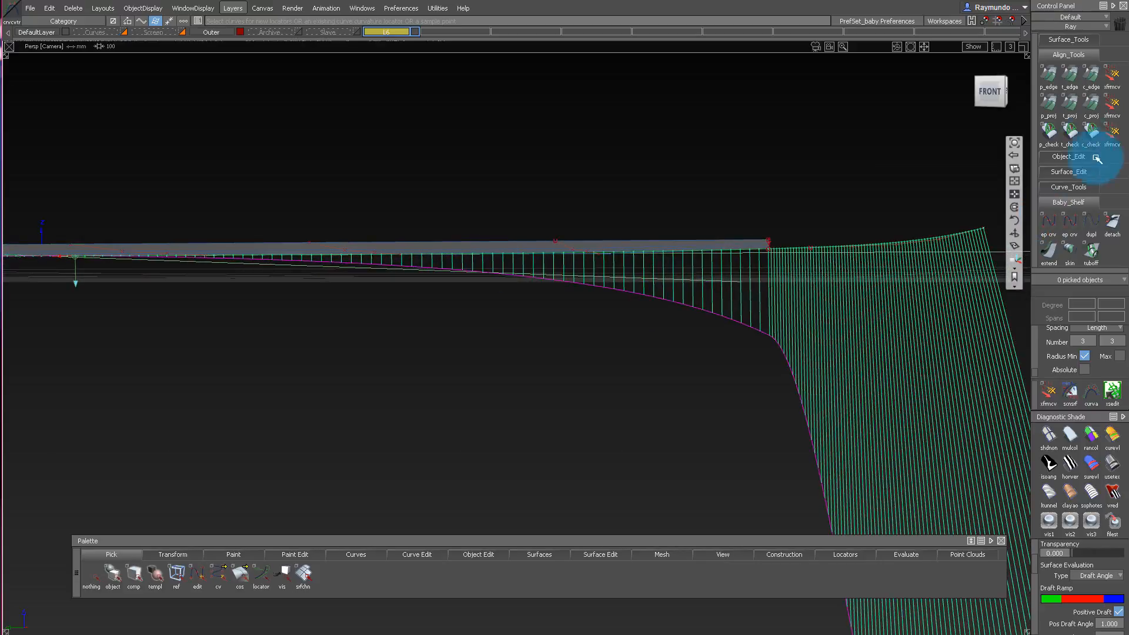
# Adjust the outer-end linking curve's CVs in the front view to smooth the curvature comb's transition from the inner surface.
pyautogui.click(998, 97)
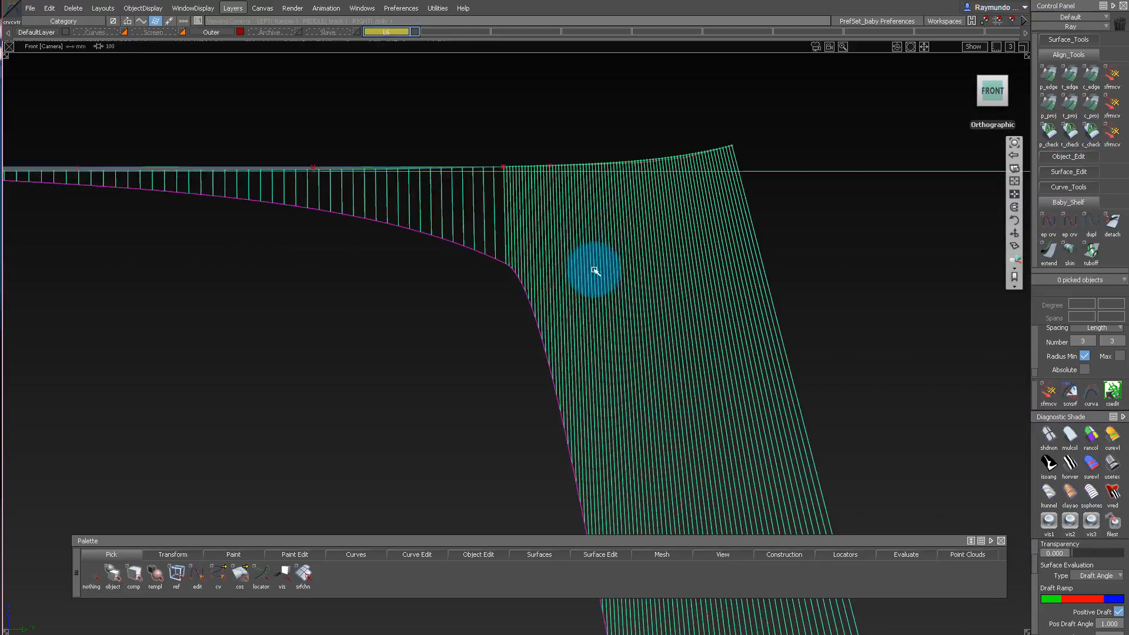
pyautogui.click(701, 170)
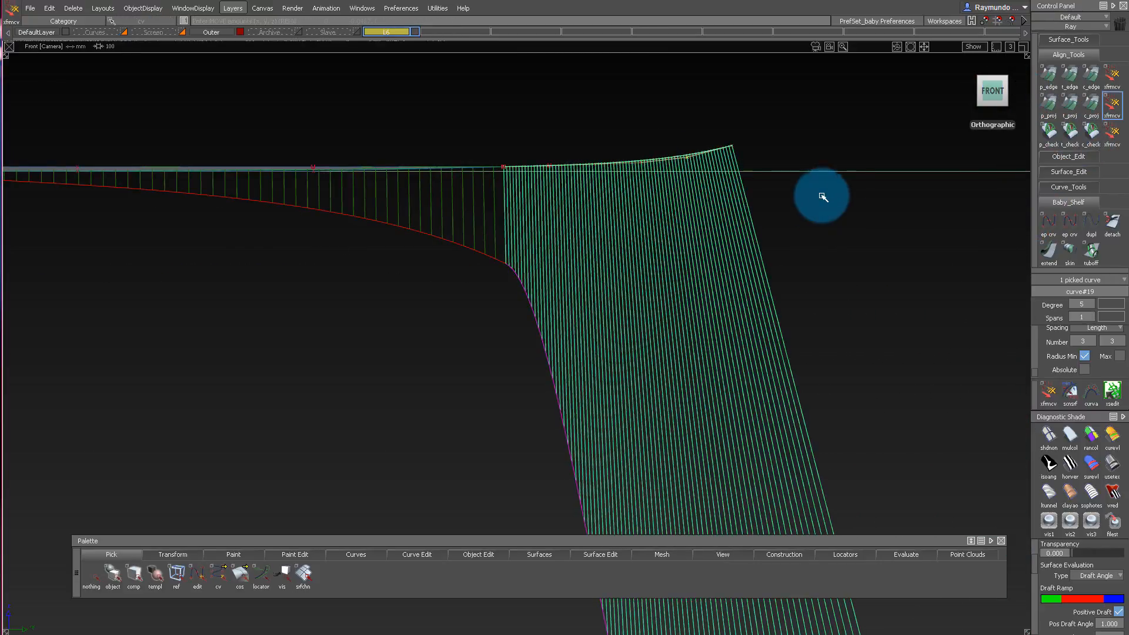
pyautogui.keyDown('ctrl'); pyautogui.keyDown('shift'); pyautogui.moveTo(821, 203); pyautogui.dragTo(818, 170); pyautogui.keyUp('shift'); pyautogui.keyUp('ctrl')
pyautogui.moveTo(817, 170); pyautogui.dragTo(699, 290, button='right')
pyautogui.keyDown('alt'); pyautogui.keyDown('shift'); pyautogui.moveTo(698, 290); pyautogui.dragTo(731, 169, button='middle'); pyautogui.keyUp('shift'); pyautogui.keyUp('alt')
pyautogui.keyDown('alt'); pyautogui.keyDown('shift'); pyautogui.moveTo(731, 169); pyautogui.dragTo(787, 227, button='right'); pyautogui.keyUp('shift'); pyautogui.keyUp('alt')
pyautogui.keyDown('alt'); pyautogui.keyDown('shift'); pyautogui.moveTo(787, 227); pyautogui.dragTo(891, 288, button='middle'); pyautogui.keyUp('shift'); pyautogui.keyUp('alt')
pyautogui.keyDown('alt'); pyautogui.keyDown('shift'); pyautogui.moveTo(891, 288); pyautogui.dragTo(706, 301, button='right'); pyautogui.keyUp('shift'); pyautogui.keyUp('alt')
pyautogui.keyDown('alt'); pyautogui.keyDown('shift'); pyautogui.moveTo(651, 330); pyautogui.dragTo(703, 220); pyautogui.keyUp('shift'); pyautogui.keyUp('alt')
# Delete all the curvature comb locators.
pyautogui.keyDown('alt'); pyautogui.keyDown('shift'); pyautogui.moveTo(616, 225); pyautogui.dragTo(369, 404); pyautogui.keyUp('shift'); pyautogui.keyUp('alt')
pyautogui.click(620, 288)
pyautogui.keyDown('alt'); pyautogui.keyDown('shift'); pyautogui.moveTo(574, 228); pyautogui.dragTo(103, 186); pyautogui.keyUp('shift'); pyautogui.keyUp('alt')
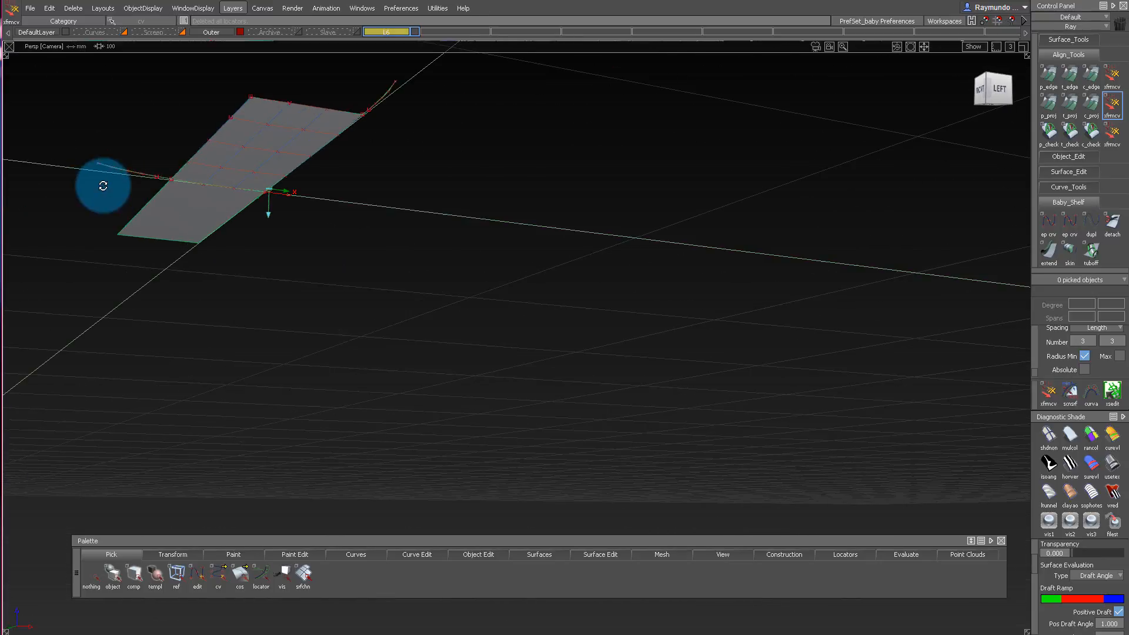
pyautogui.keyDown('alt'); pyautogui.keyDown('shift'); pyautogui.moveTo(382, 51); pyautogui.dragTo(240, 67); pyautogui.keyUp('shift'); pyautogui.keyUp('alt')
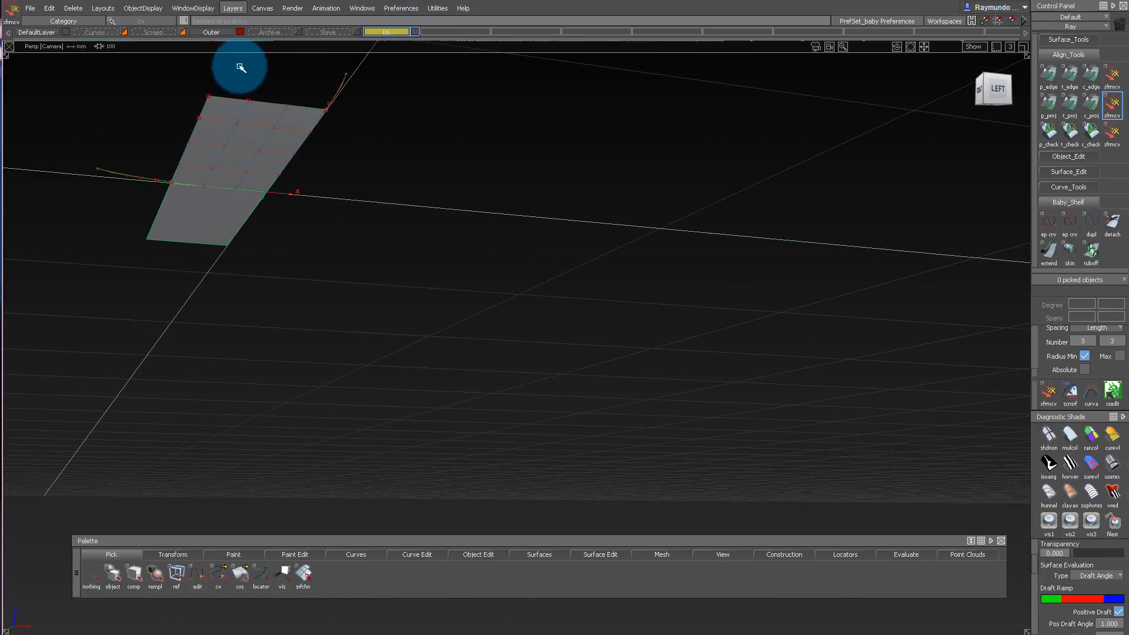
# Change the new layer's symmetry plane at the origin so the inner surface mirrors in the X direction.
pyautogui.keyDown('alt'); pyautogui.keyDown('shift'); pyautogui.moveTo(209, 238); pyautogui.dragTo(450, 3); pyautogui.keyUp('shift'); pyautogui.keyUp('alt')
pyautogui.keyDown('alt'); pyautogui.keyDown('shift'); pyautogui.moveTo(329, 216); pyautogui.dragTo(302, 226); pyautogui.keyUp('shift'); pyautogui.keyUp('alt')
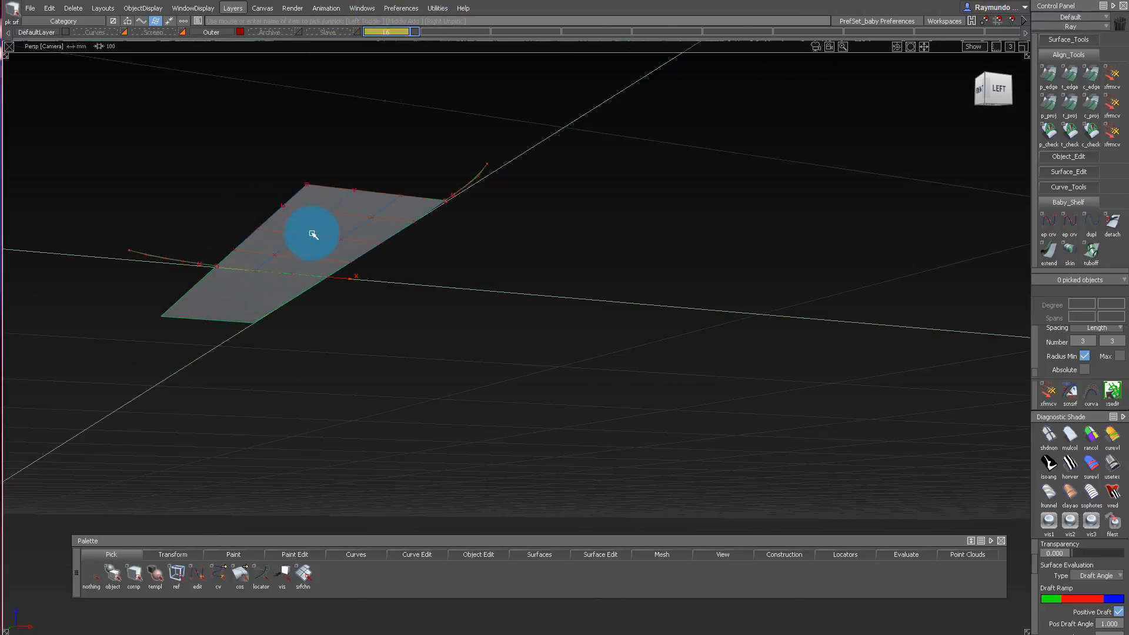
pyautogui.click(313, 234)
pyautogui.click(388, 32)
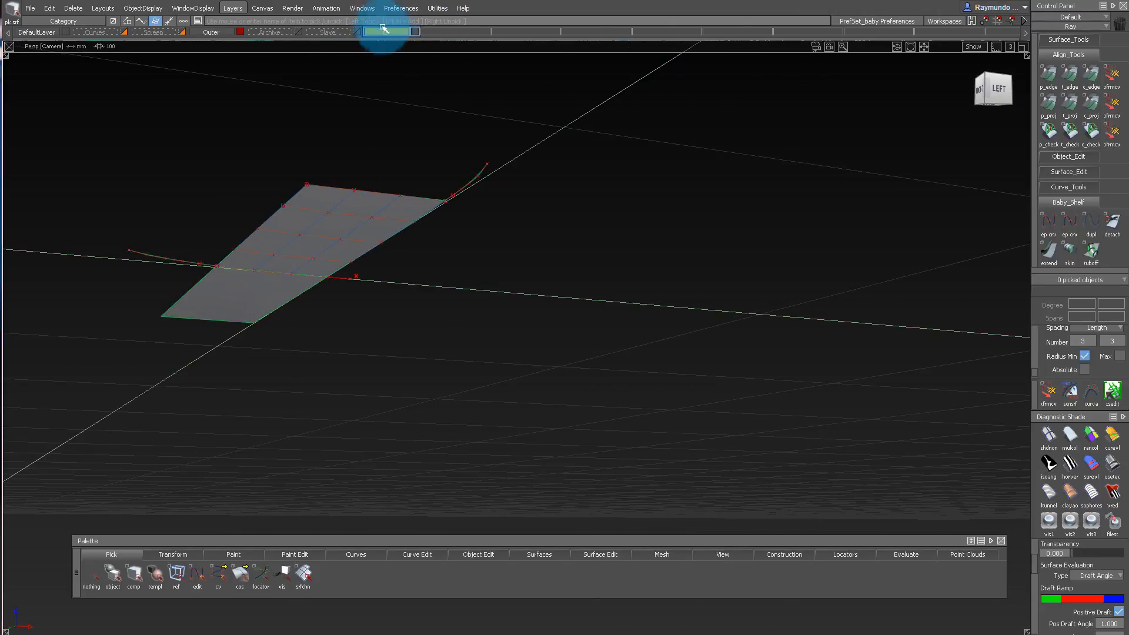
pyautogui.click(240, 10)
pyautogui.moveTo(265, 106)
pyautogui.click(350, 126)
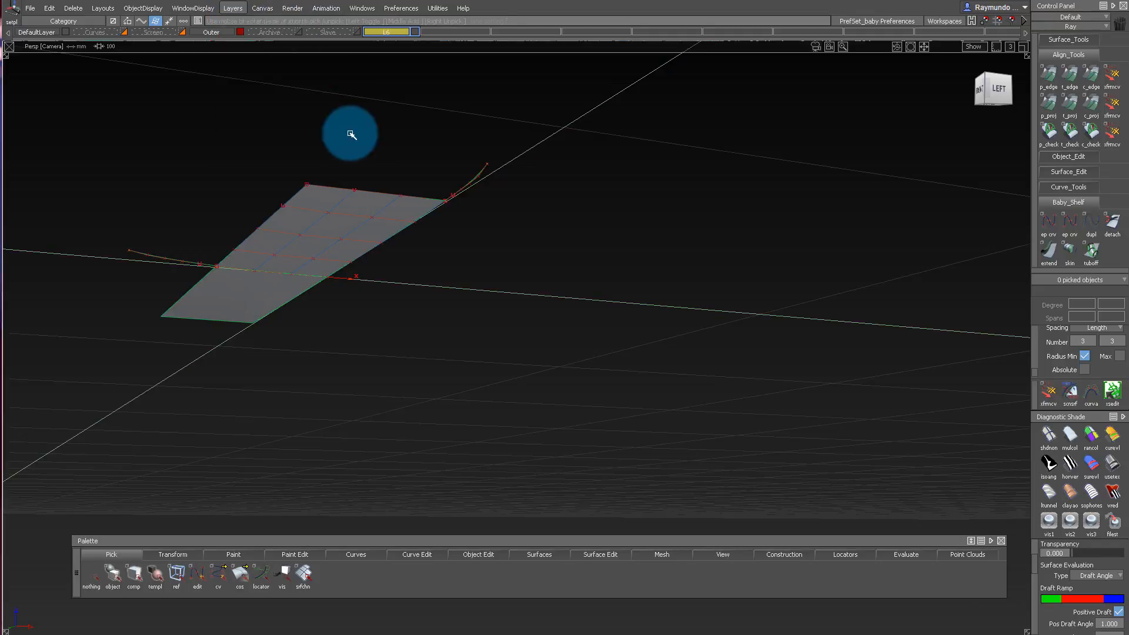
pyautogui.click(350, 274)
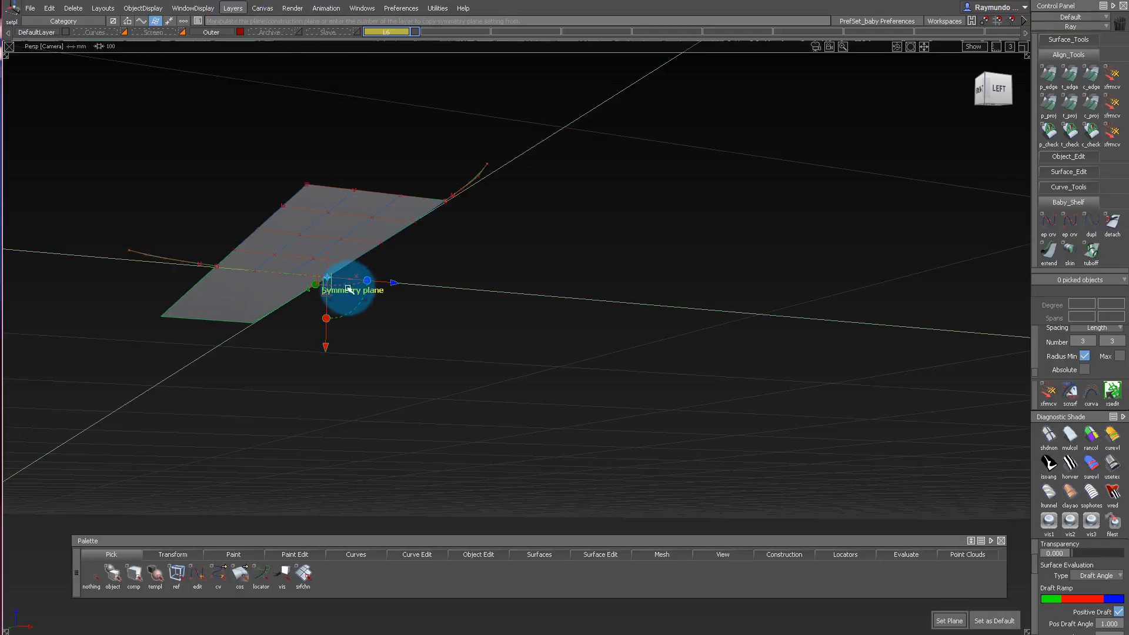
pyautogui.press('space')
pyautogui.keyDown('ctrl'); pyautogui.keyDown('shift'); pyautogui.moveTo(360, 339); pyautogui.dragTo(362, 261); pyautogui.keyUp('shift'); pyautogui.keyUp('ctrl')
pyautogui.keyDown('alt'); pyautogui.keyDown('shift'); pyautogui.moveTo(176, 173); pyautogui.dragTo(680, 165); pyautogui.keyUp('shift'); pyautogui.keyUp('alt')
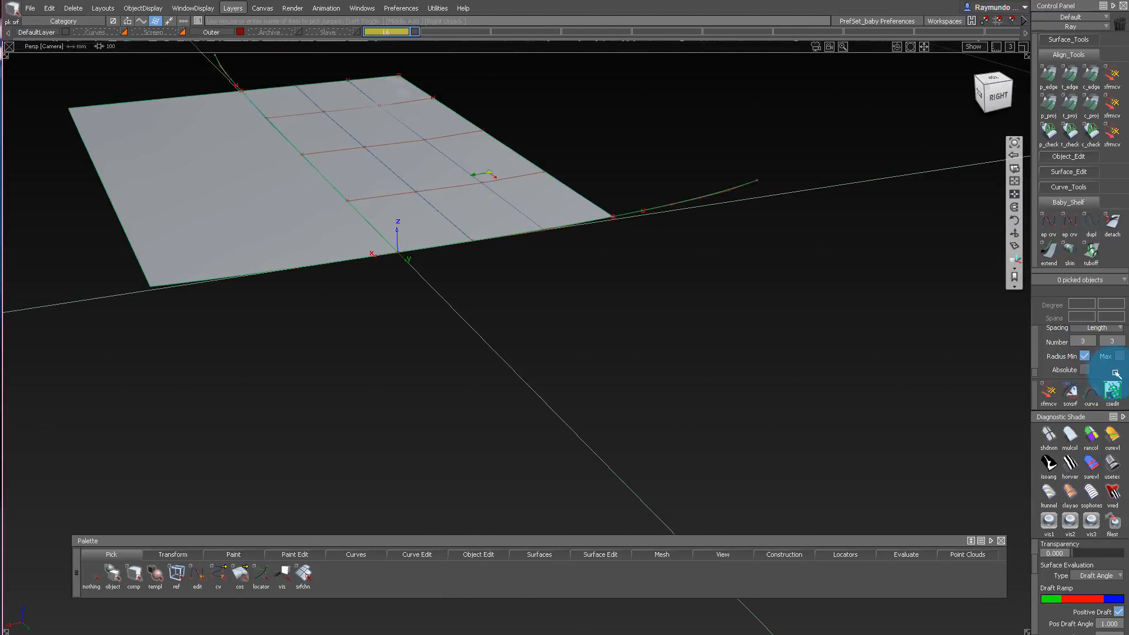
# Add curvature combs along the inner surface's edge at the origin and the adjoining linking curve.
pyautogui.click(516, 231)
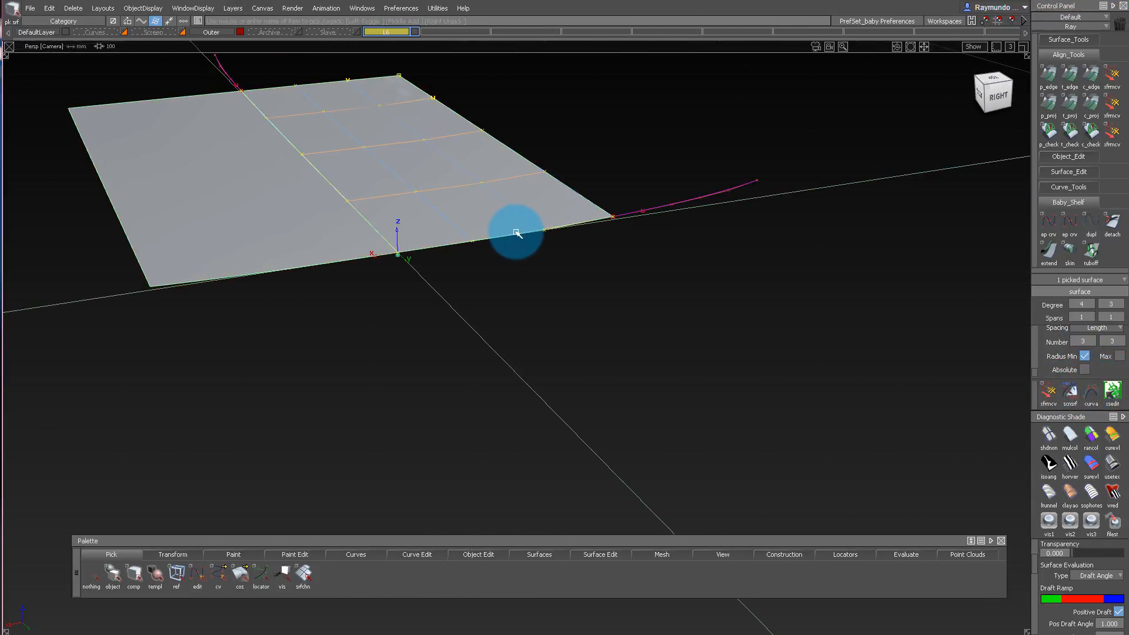
pyautogui.click(517, 232)
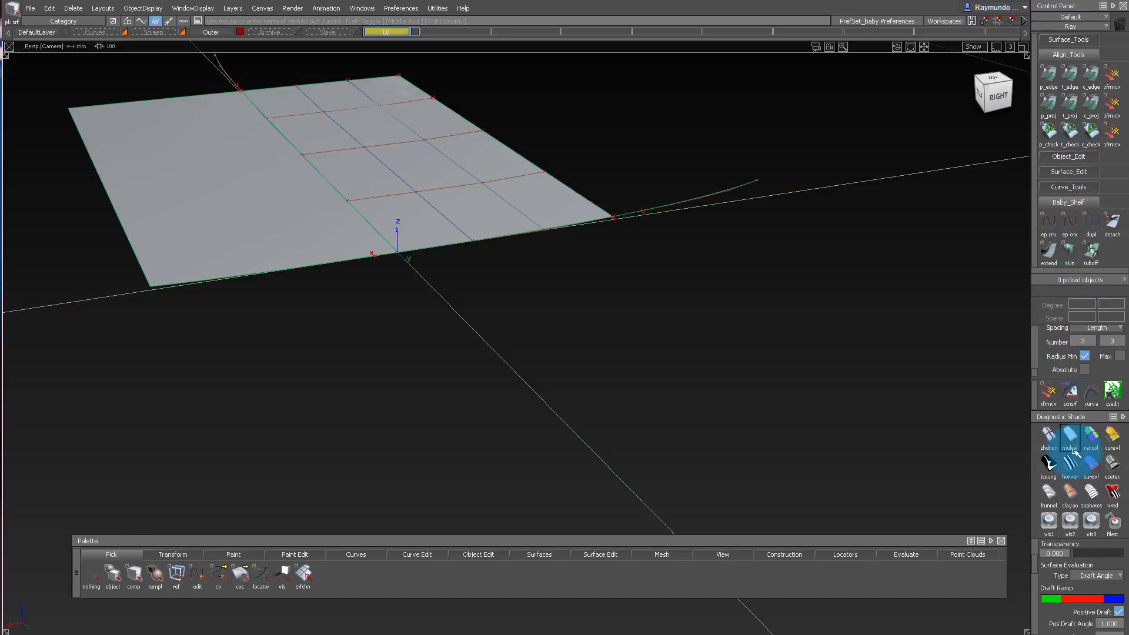
pyautogui.click(845, 555)
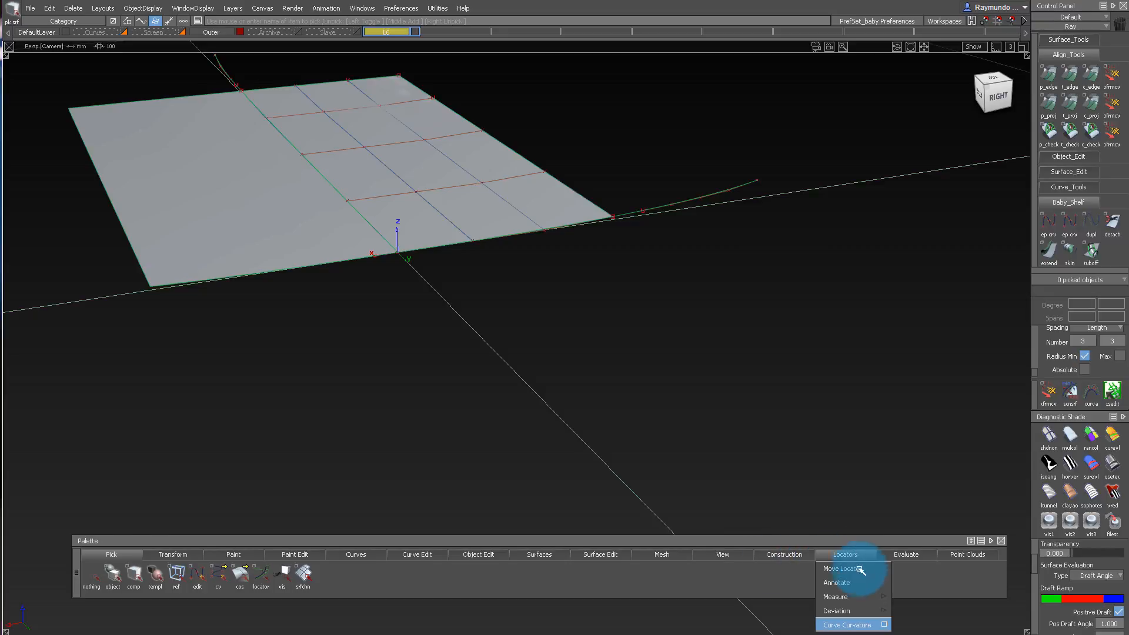
pyautogui.click(861, 622)
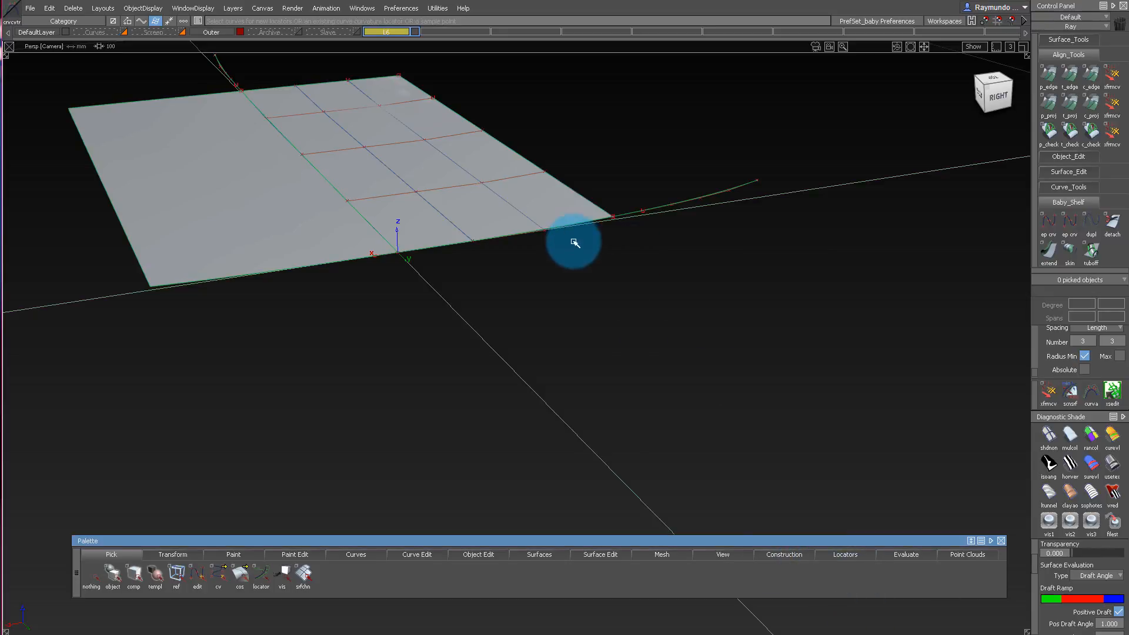
pyautogui.click(659, 216)
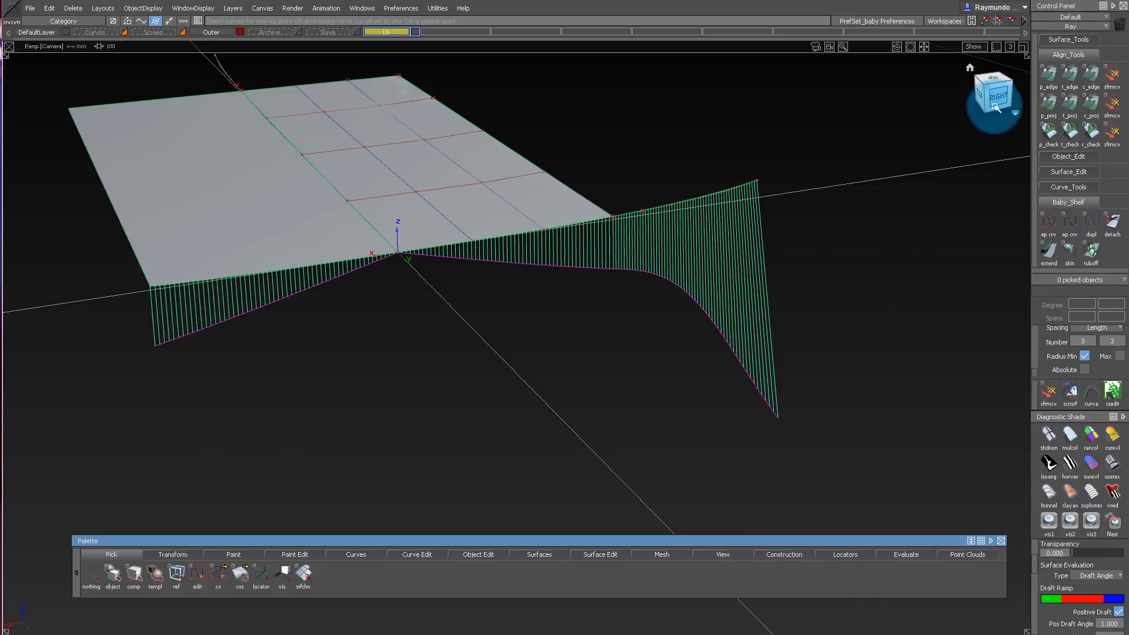
# Move the inner surface's CVs nearest the symmetry plane in the right view to flatten its curvature comb across the centre.
pyautogui.click(995, 107)
pyautogui.keyDown('alt'); pyautogui.keyDown('shift'); pyautogui.moveTo(682, 272); pyautogui.dragTo(328, 224, button='right'); pyautogui.keyUp('shift'); pyautogui.keyUp('alt')
pyautogui.keyDown('alt'); pyautogui.keyDown('shift'); pyautogui.moveTo(333, 225); pyautogui.dragTo(415, 270, button='middle'); pyautogui.keyUp('shift'); pyautogui.keyUp('alt')
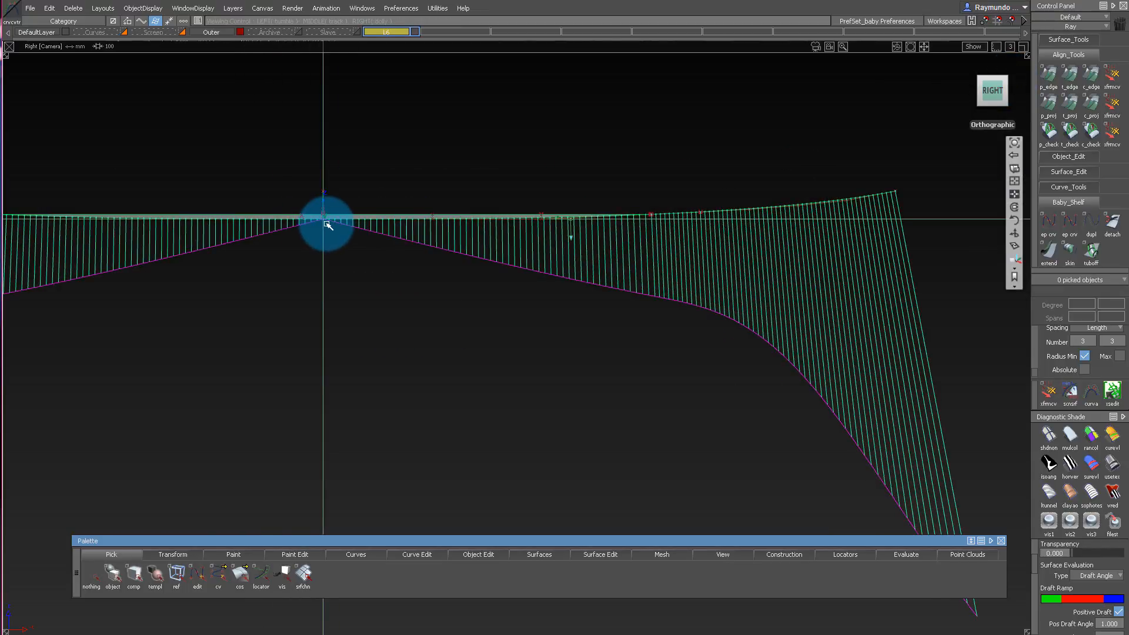
pyautogui.keyDown('alt'); pyautogui.keyDown('shift'); pyautogui.moveTo(327, 223); pyautogui.dragTo(340, 224, button='right'); pyautogui.keyUp('shift'); pyautogui.keyUp('alt')
pyautogui.keyDown('alt'); pyautogui.keyDown('shift'); pyautogui.moveTo(340, 224); pyautogui.dragTo(396, 227, button='middle'); pyautogui.keyUp('shift'); pyautogui.keyUp('alt')
pyautogui.moveTo(361, 347)
pyautogui.keyDown('ctrl'); pyautogui.keyDown('shift'); pyautogui.mouseDown()
pyautogui.moveTo(328, 237)
pyautogui.moveTo(318, 236)
pyautogui.mouseUp(); pyautogui.keyUp('shift'); pyautogui.keyUp('ctrl')
pyautogui.keyDown('ctrl'); pyautogui.keyDown('shift'); pyautogui.moveTo(306, 238); pyautogui.dragTo(473, 244); pyautogui.keyUp('shift'); pyautogui.keyUp('ctrl')
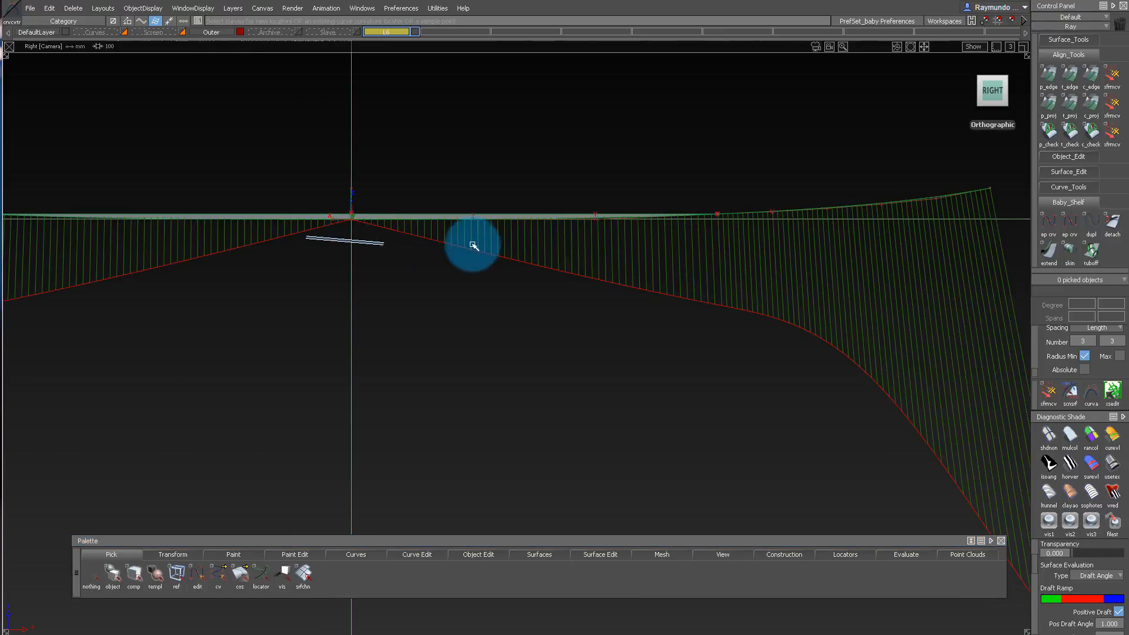
pyautogui.moveTo(318, 131); pyautogui.dragTo(542, 286)
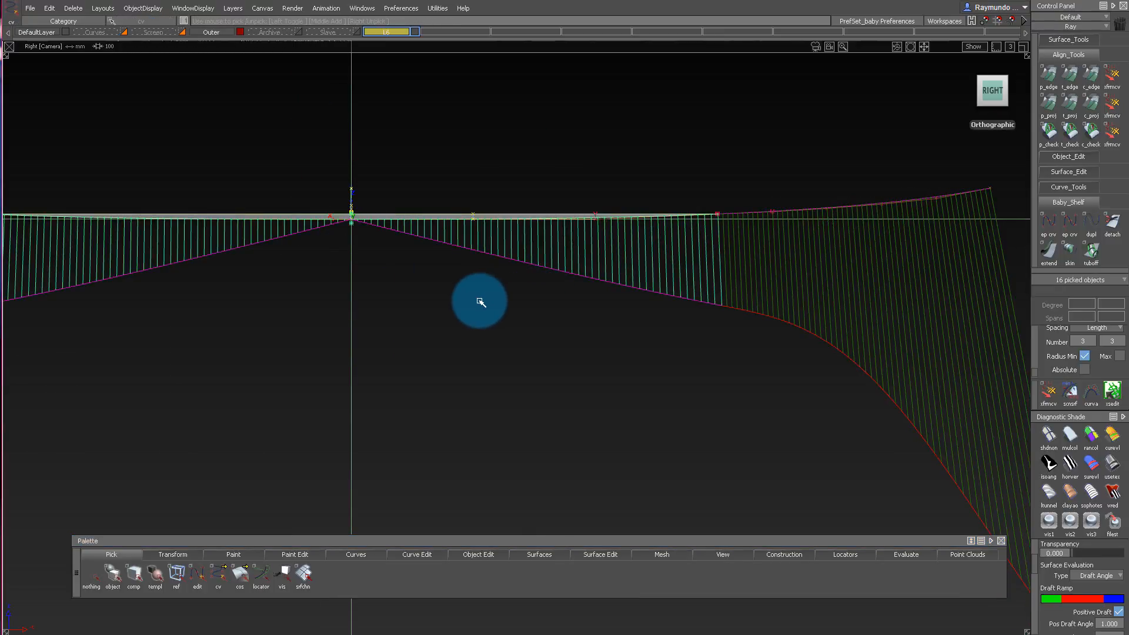
pyautogui.press('t')
pyautogui.moveTo(486, 285); pyautogui.dragTo(485, 95)
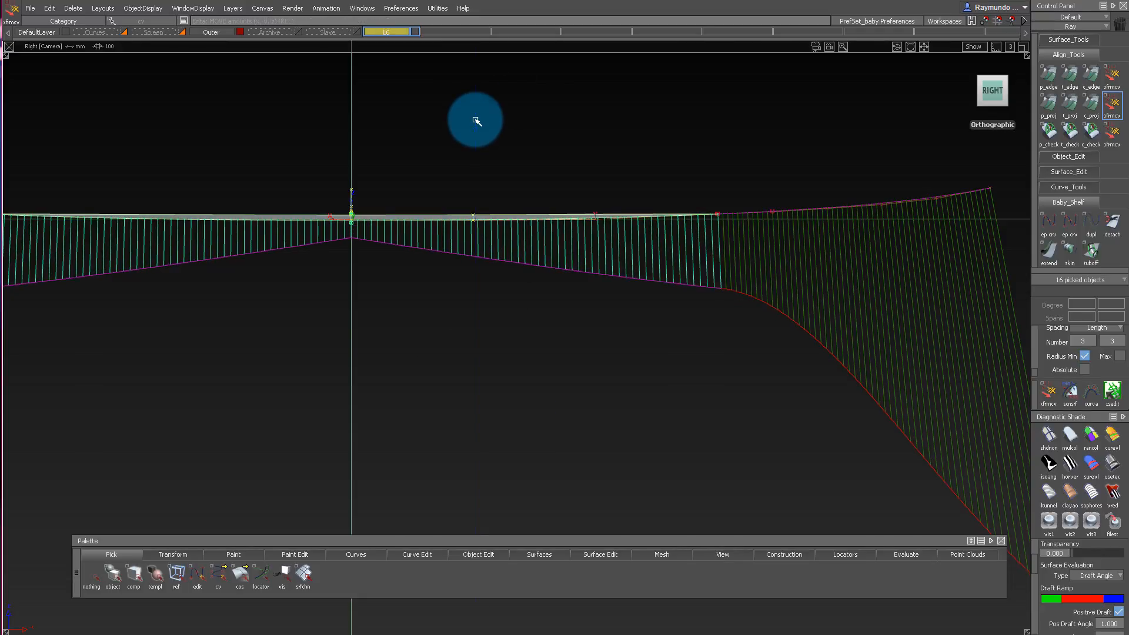
pyautogui.moveTo(476, 125)
pyautogui.mouseDown(button='right')
pyautogui.moveTo(471, 116)
pyautogui.moveTo(472, 130)
pyautogui.mouseUp(button='right')
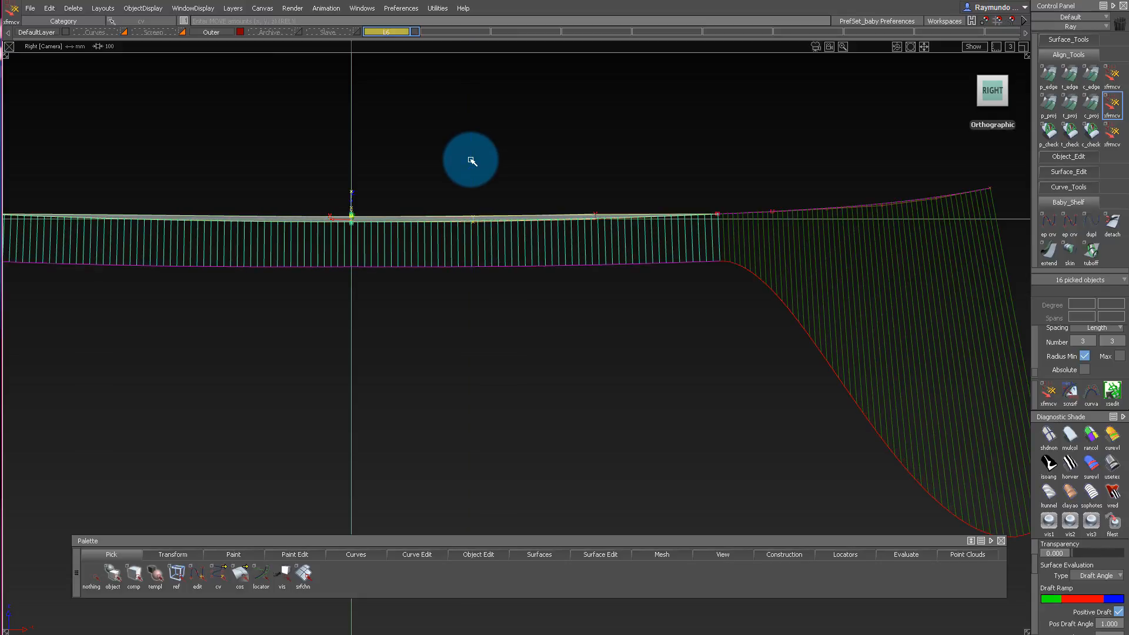
# Adjust the linking curve's CVs in the right view so its comb flows out of the inner surface's edge.
pyautogui.keyDown('alt'); pyautogui.keyDown('shift'); pyautogui.moveTo(471, 160); pyautogui.dragTo(435, 169, button='right'); pyautogui.keyUp('shift'); pyautogui.keyUp('alt')
pyautogui.keyDown('alt'); pyautogui.keyDown('shift'); pyautogui.moveTo(600, 169); pyautogui.dragTo(461, 172, button='middle'); pyautogui.keyUp('shift'); pyautogui.keyUp('alt')
pyautogui.keyDown('alt'); pyautogui.keyDown('shift'); pyautogui.moveTo(461, 172); pyautogui.dragTo(493, 177, button='right'); pyautogui.keyUp('shift'); pyautogui.keyUp('alt')
pyautogui.keyDown('alt'); pyautogui.keyDown('shift'); pyautogui.moveTo(541, 188); pyautogui.dragTo(433, 210, button='middle'); pyautogui.keyUp('shift'); pyautogui.keyUp('alt')
pyautogui.keyDown('ctrl'); pyautogui.keyDown('shift'); pyautogui.moveTo(512, 204); pyautogui.dragTo(613, 215); pyautogui.keyUp('shift'); pyautogui.keyUp('ctrl')
pyautogui.moveTo(622, 170); pyautogui.dragTo(659, 171)
pyautogui.moveTo(659, 126); pyautogui.dragTo(660, 146, button='right')
pyautogui.keyDown('alt'); pyautogui.keyDown('shift'); pyautogui.moveTo(658, 143); pyautogui.dragTo(737, 102, button='middle'); pyautogui.keyUp('shift'); pyautogui.keyUp('alt')
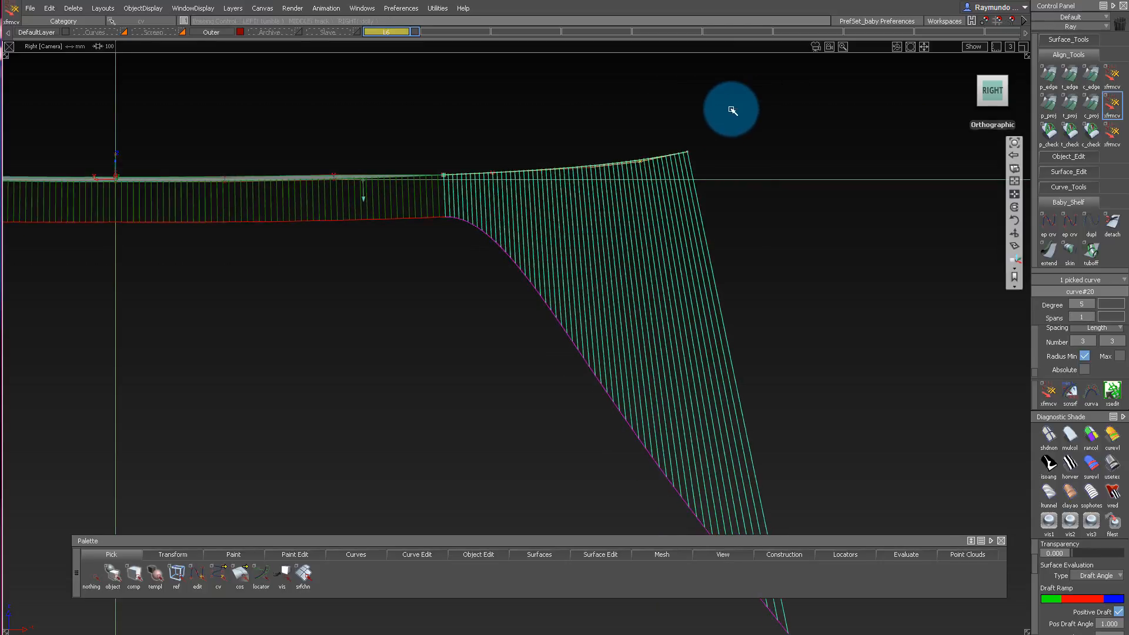
# Delete all the curvature comb locators and examine the mirrored inner surface from below and above.
pyautogui.keyDown('alt'); pyautogui.keyDown('shift'); pyautogui.moveTo(481, 152); pyautogui.dragTo(607, 153, button='middle'); pyautogui.keyUp('shift'); pyautogui.keyUp('alt')
pyautogui.keyDown('alt'); pyautogui.keyDown('shift'); pyautogui.moveTo(607, 154); pyautogui.dragTo(447, 177, button='right'); pyautogui.keyUp('shift'); pyautogui.keyUp('alt')
pyautogui.keyDown('alt'); pyautogui.keyDown('shift'); pyautogui.moveTo(447, 178); pyautogui.dragTo(495, 183, button='middle'); pyautogui.keyUp('shift'); pyautogui.keyUp('alt')
pyautogui.keyDown('alt'); pyautogui.keyDown('shift'); pyautogui.moveTo(494, 183); pyautogui.dragTo(547, 303); pyautogui.keyUp('shift'); pyautogui.keyUp('alt')
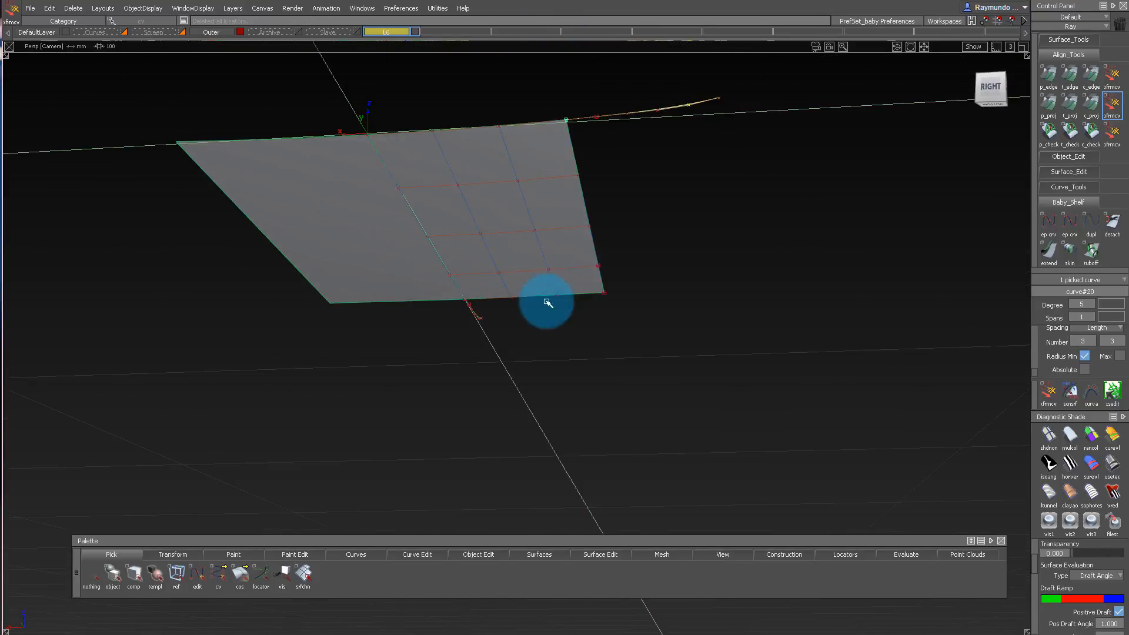
pyautogui.keyDown('alt'); pyautogui.keyDown('shift'); pyautogui.moveTo(600, 128); pyautogui.dragTo(514, 151); pyautogui.keyUp('shift'); pyautogui.keyUp('alt')
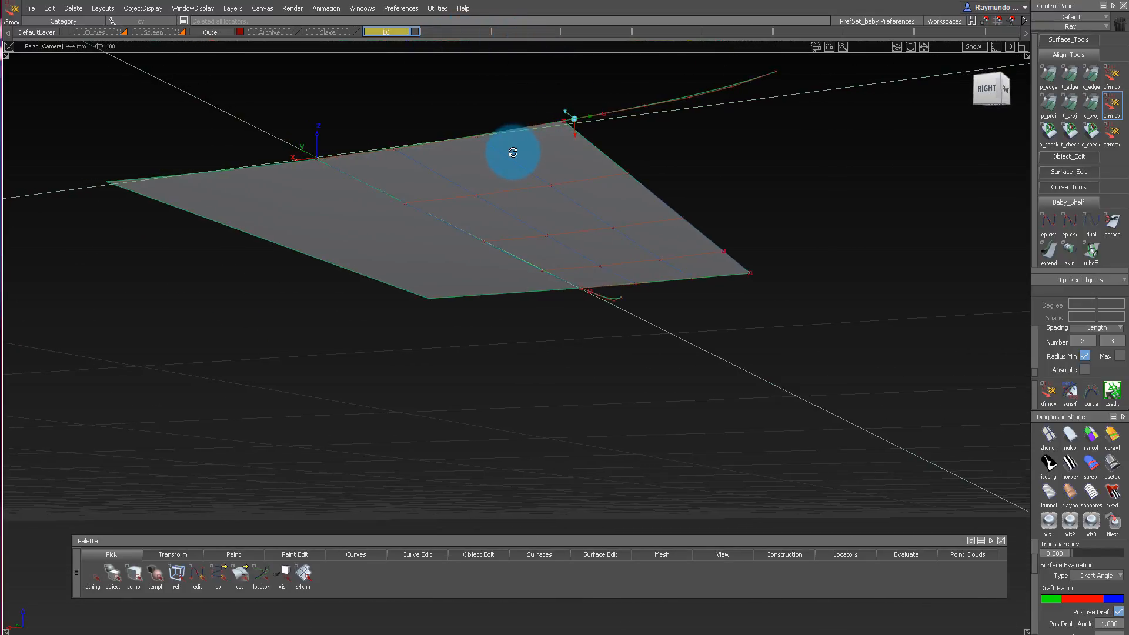
pyautogui.keyDown('alt'); pyautogui.keyDown('shift'); pyautogui.moveTo(514, 151); pyautogui.dragTo(547, 162, button='right'); pyautogui.keyUp('shift'); pyautogui.keyUp('alt')
pyautogui.keyDown('alt'); pyautogui.keyDown('shift'); pyautogui.moveTo(547, 162); pyautogui.dragTo(438, 267); pyautogui.keyUp('shift'); pyautogui.keyUp('alt')
pyautogui.keyDown('alt'); pyautogui.keyDown('shift'); pyautogui.moveTo(439, 267); pyautogui.dragTo(571, 181, button='right'); pyautogui.keyUp('shift'); pyautogui.keyUp('alt')
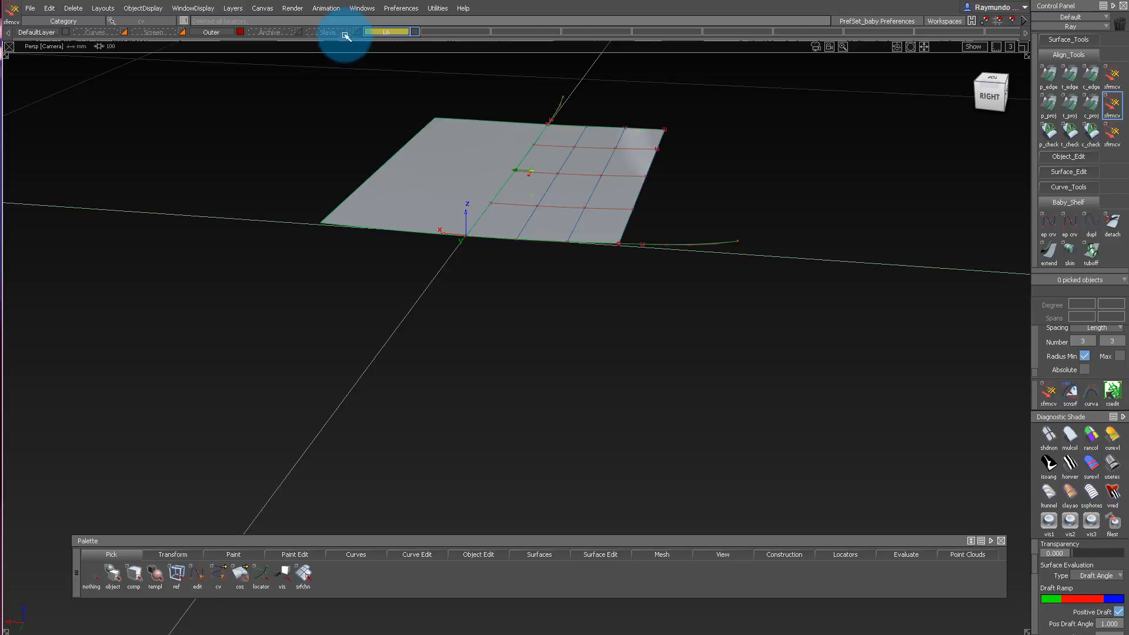
# Turn off the layer's symmetry and remove both linking curves, leaving only the inner surface's original half.
pyautogui.rightClick(385, 31)
pyautogui.click(398, 86)
pyautogui.keyDown('alt'); pyautogui.keyDown('shift'); pyautogui.moveTo(517, 270); pyautogui.dragTo(321, 229); pyautogui.keyUp('shift'); pyautogui.keyUp('alt')
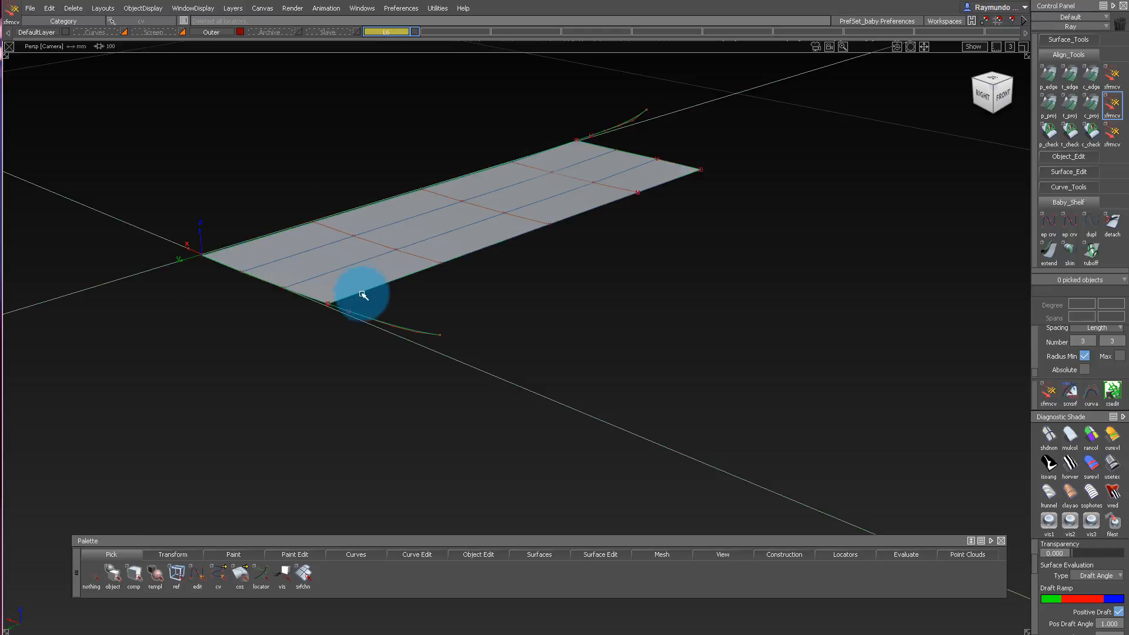
pyautogui.keyDown('alt'); pyautogui.keyDown('shift'); pyautogui.moveTo(394, 268); pyautogui.dragTo(596, 172, button='right'); pyautogui.keyUp('shift'); pyautogui.keyUp('alt')
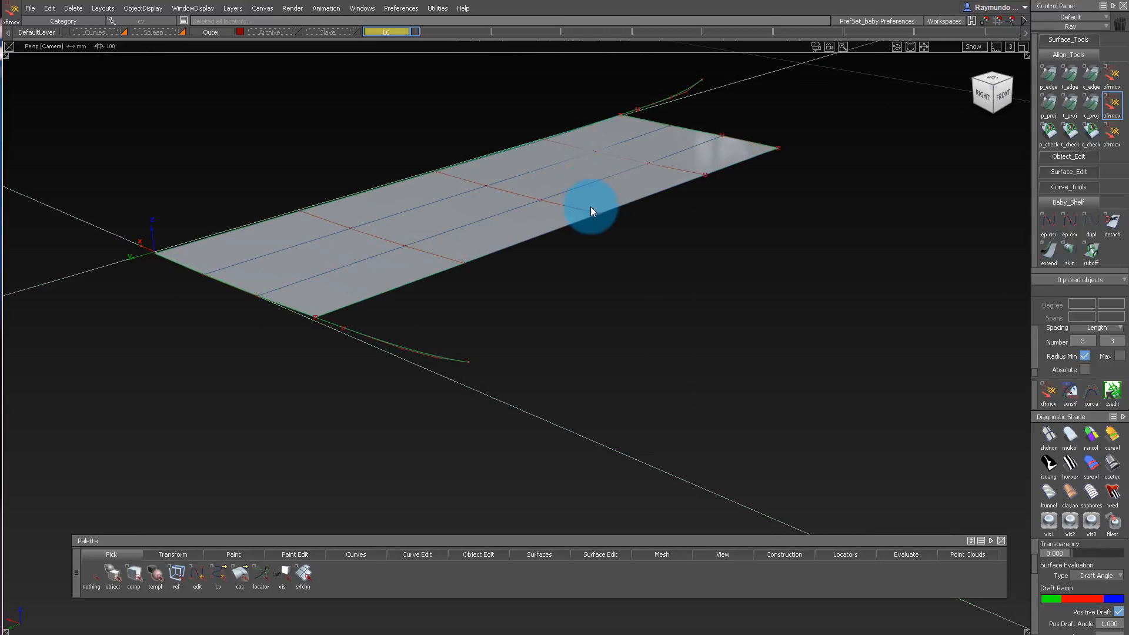
pyautogui.keyDown('alt'); pyautogui.keyDown('shift'); pyautogui.moveTo(499, 222); pyautogui.dragTo(517, 192); pyautogui.keyUp('shift'); pyautogui.keyUp('alt')
pyautogui.click(495, 231)
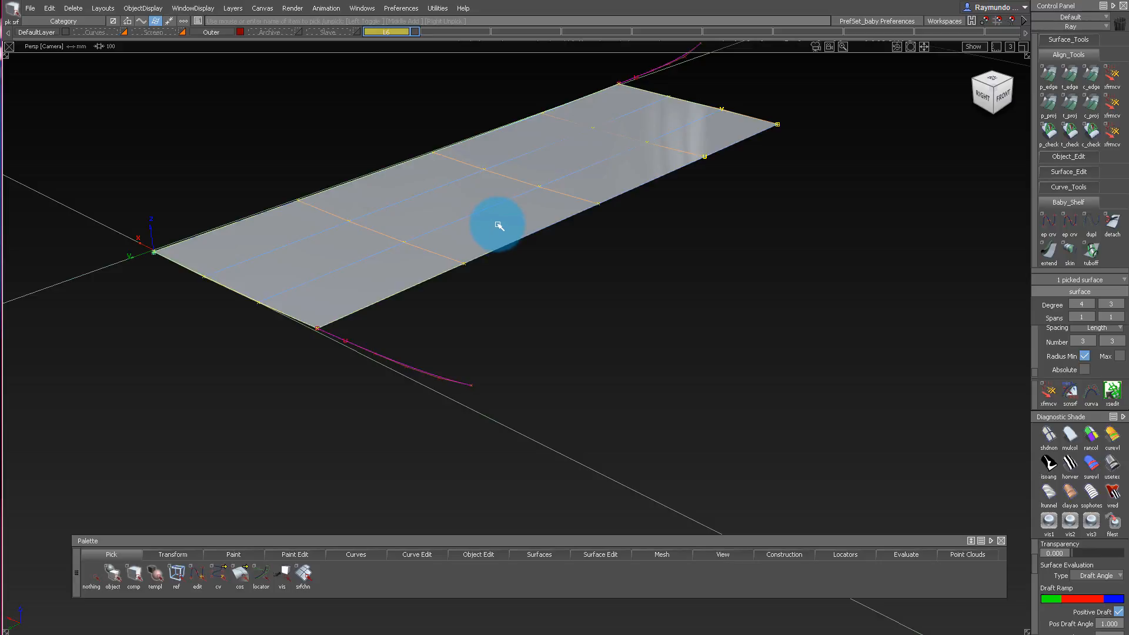
pyautogui.click(317, 307)
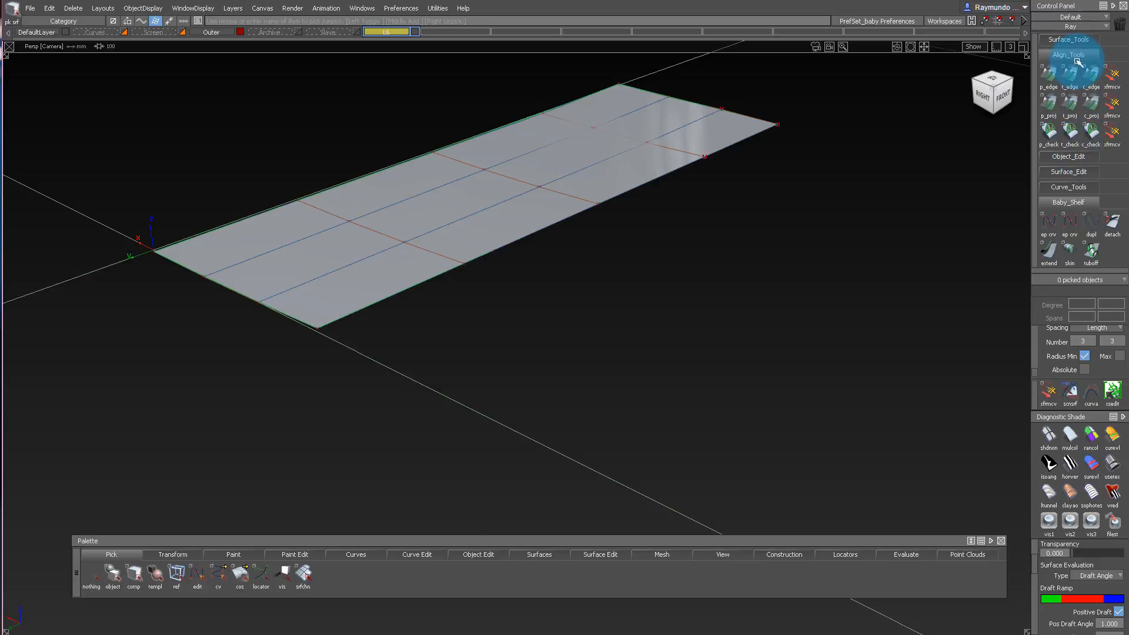
# Build a Square surface from the inner surface's four edges with all four boundaries set to Free continuity.
pyautogui.click(510, 551)
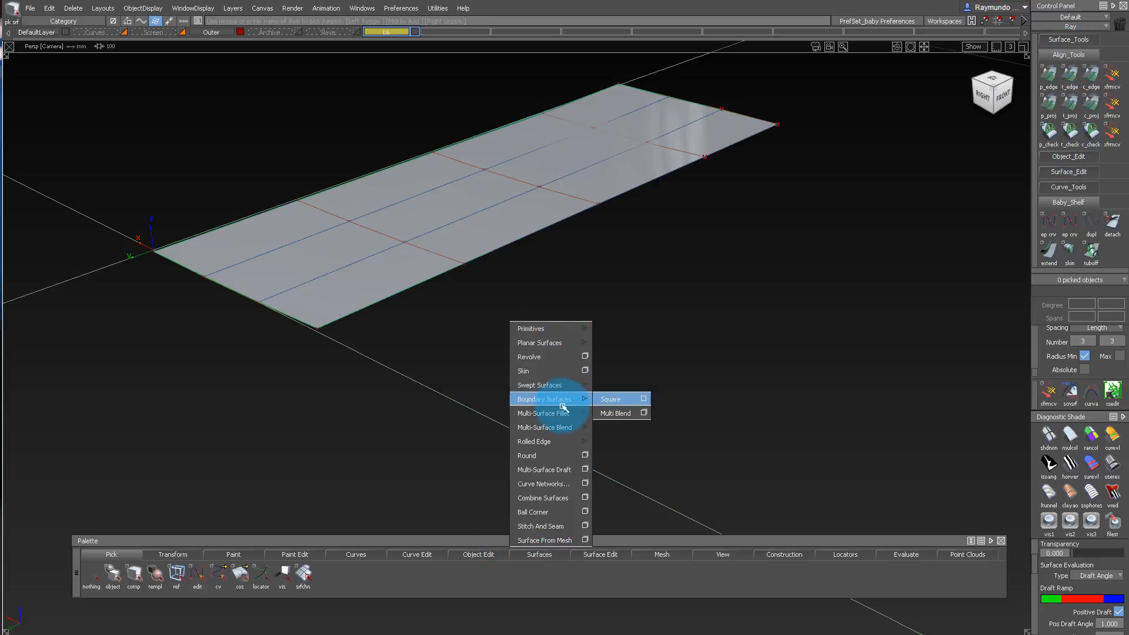
pyautogui.moveTo(574, 400)
pyautogui.click(645, 400)
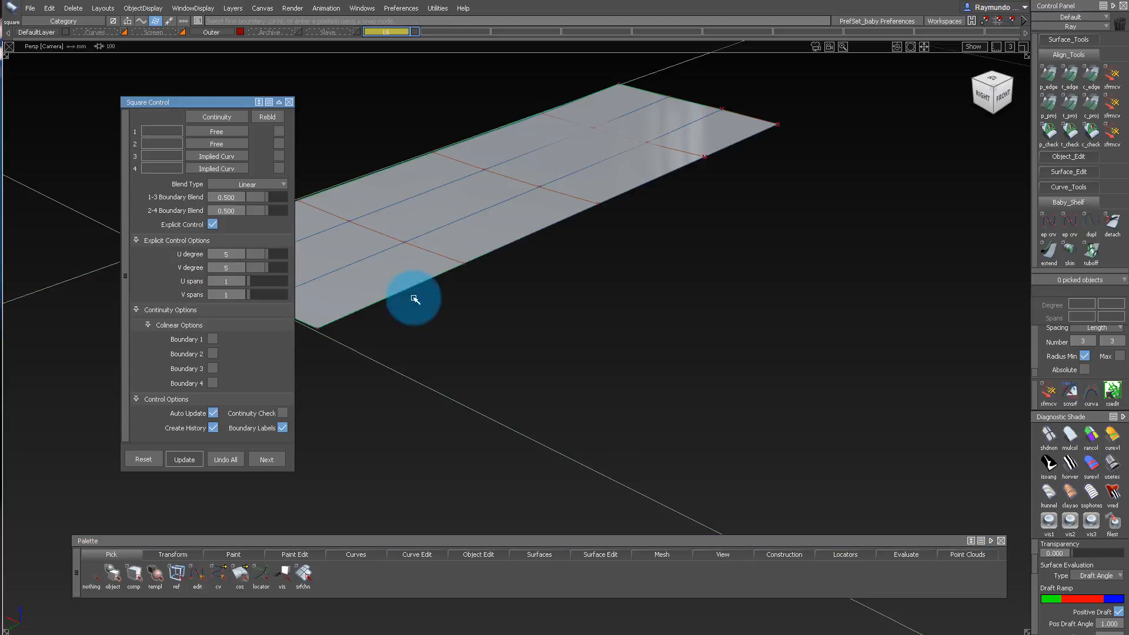
pyautogui.click(224, 117)
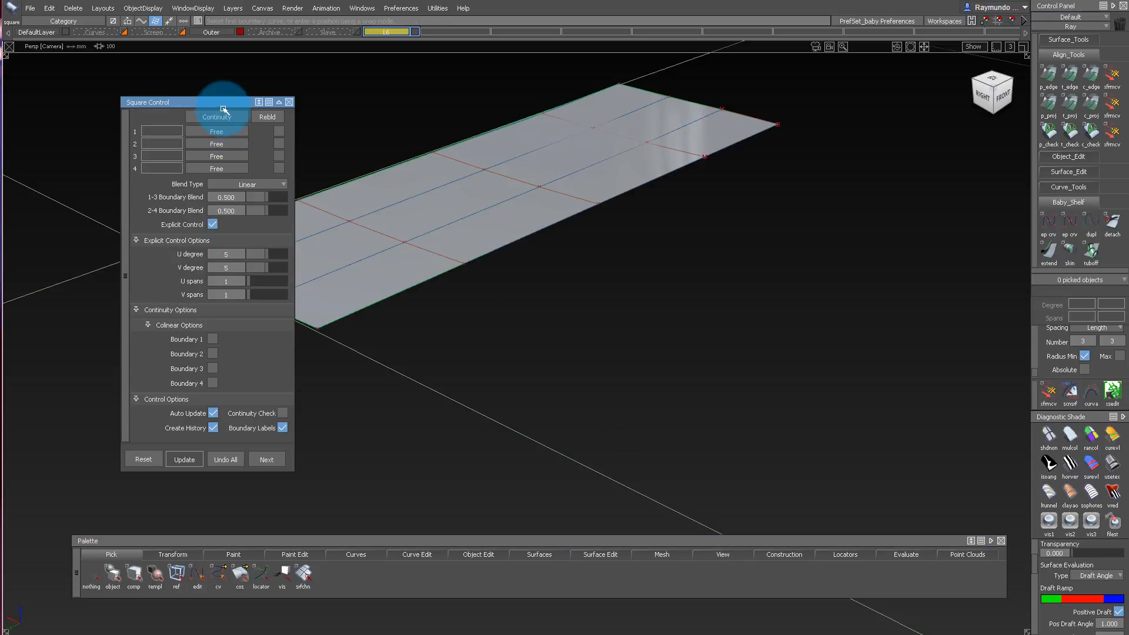
pyautogui.moveTo(224, 105); pyautogui.dragTo(858, 101)
pyautogui.click(271, 204)
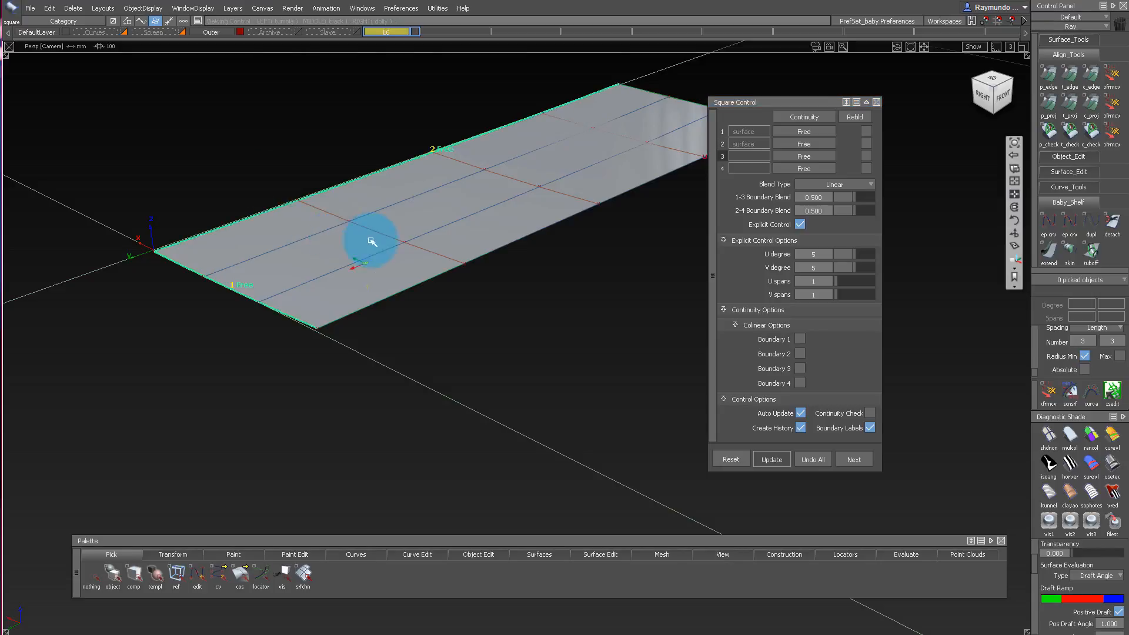
pyautogui.keyDown('alt'); pyautogui.keyDown('shift'); pyautogui.moveTo(372, 241); pyautogui.dragTo(181, 256, button='middle'); pyautogui.keyUp('shift'); pyautogui.keyUp('alt')
pyautogui.click(515, 170)
pyautogui.keyDown('alt'); pyautogui.keyDown('shift'); pyautogui.moveTo(530, 206); pyautogui.dragTo(398, 241, button='right'); pyautogui.keyUp('shift'); pyautogui.keyUp('alt')
pyautogui.keyDown('ctrl'); pyautogui.keyDown('shift'); pyautogui.moveTo(449, 238); pyautogui.dragTo(432, 172); pyautogui.keyUp('shift'); pyautogui.keyUp('ctrl')
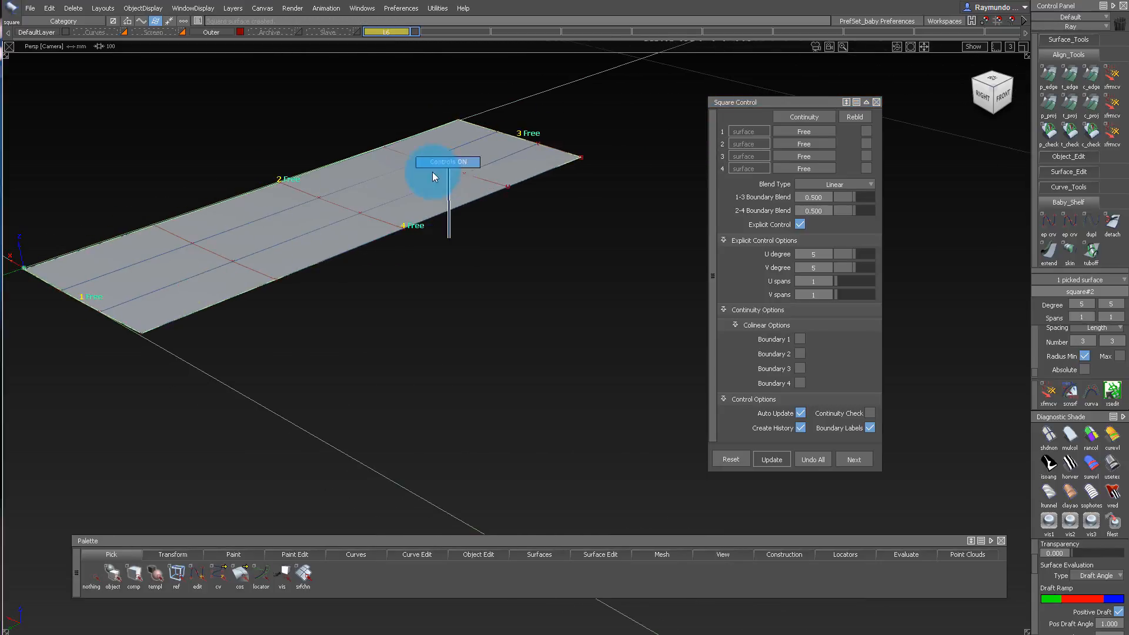
# Set the square surface's explicit degrees to 3 in U and 4 in V.
pyautogui.keyDown('alt'); pyautogui.keyDown('shift'); pyautogui.moveTo(318, 203); pyautogui.dragTo(378, 204, button='right'); pyautogui.keyUp('shift'); pyautogui.keyUp('alt')
pyautogui.keyDown('alt'); pyautogui.keyDown('shift'); pyautogui.moveTo(378, 204); pyautogui.dragTo(723, 254); pyautogui.keyUp('shift'); pyautogui.keyUp('alt')
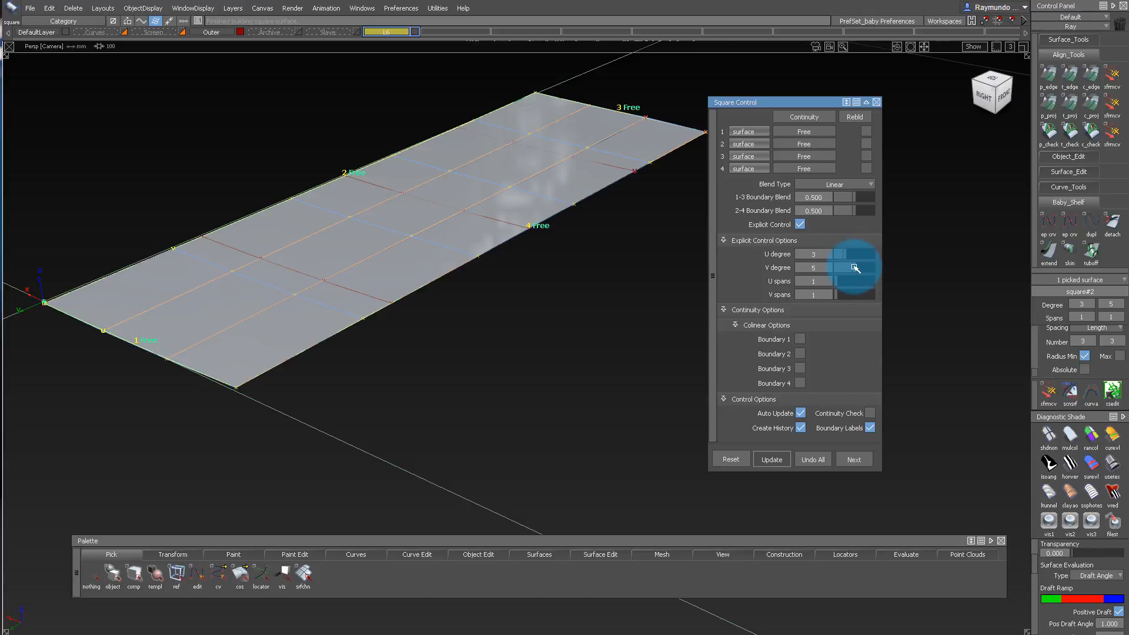
pyautogui.keyDown('alt'); pyautogui.keyDown('shift'); pyautogui.moveTo(493, 269); pyautogui.dragTo(497, 189); pyautogui.keyUp('shift'); pyautogui.keyUp('alt')
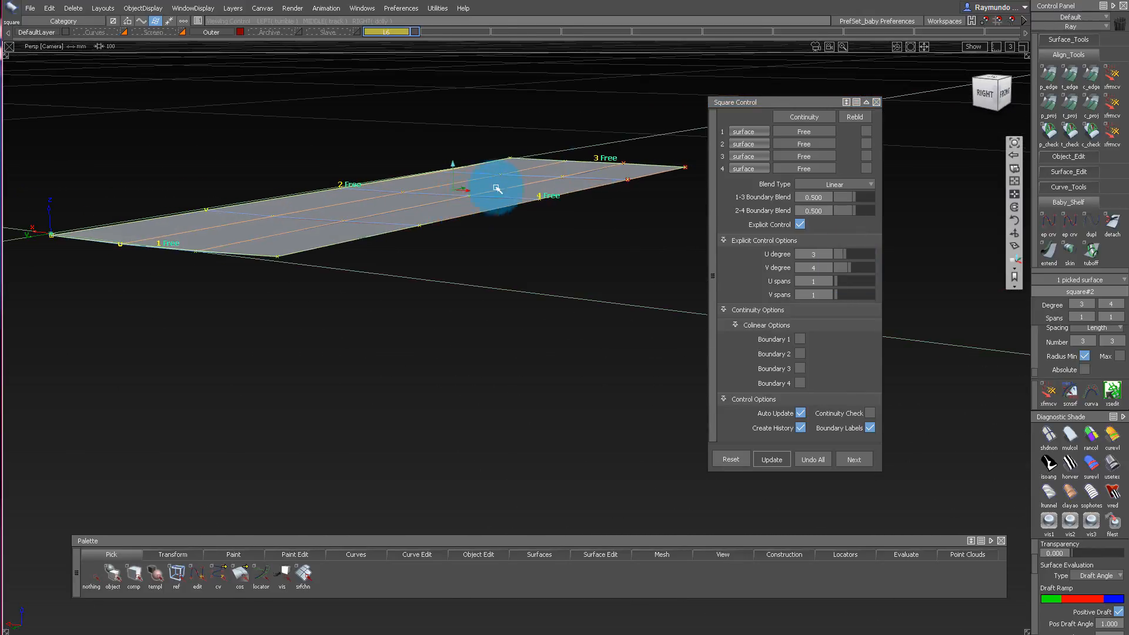
pyautogui.keyDown('alt'); pyautogui.keyDown('shift'); pyautogui.moveTo(618, 136); pyautogui.dragTo(685, 160); pyautogui.keyUp('shift'); pyautogui.keyUp('alt')
# Try Implied Tangent continuity on boundary 2, the square's edge along the symmetry plane.
pyautogui.click(805, 146)
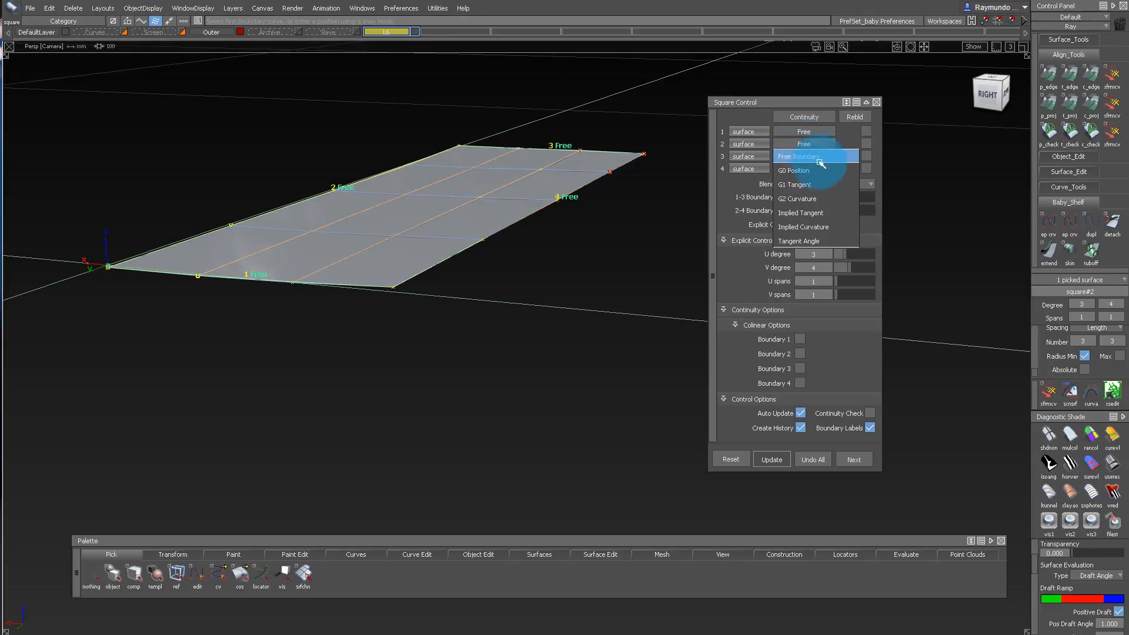
pyautogui.click(829, 213)
pyautogui.keyDown('alt'); pyautogui.keyDown('shift'); pyautogui.moveTo(615, 219); pyautogui.dragTo(494, 203); pyautogui.keyUp('shift'); pyautogui.keyUp('alt')
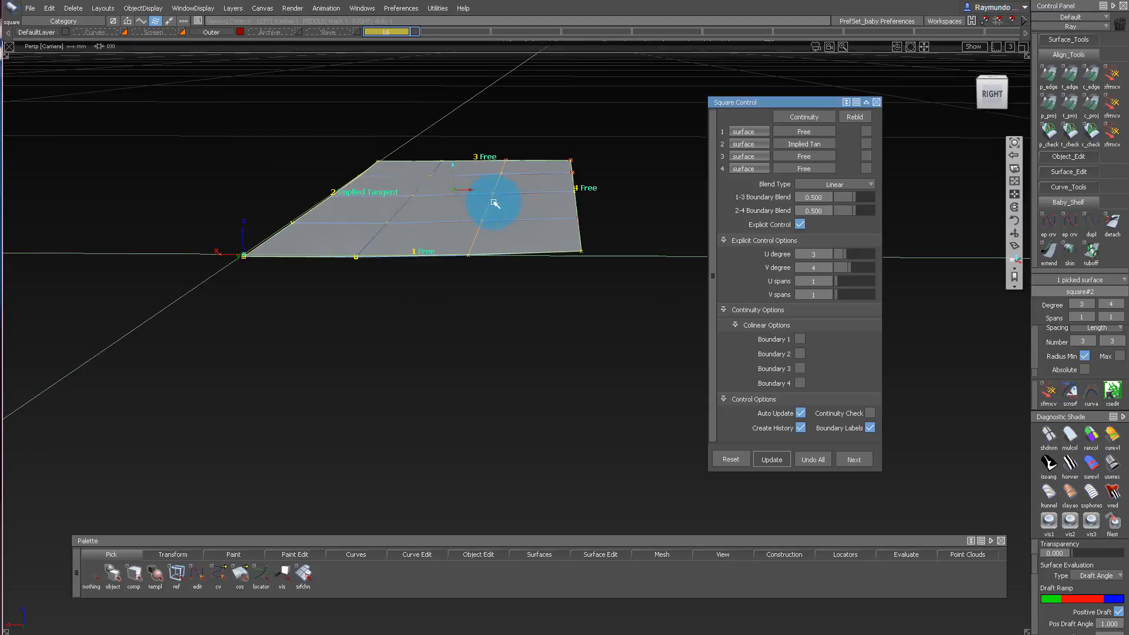
# Set the square's boundary 2 to G2 Curvature and boundary 1 at the origin to Implied Curvature.
pyautogui.click(824, 150)
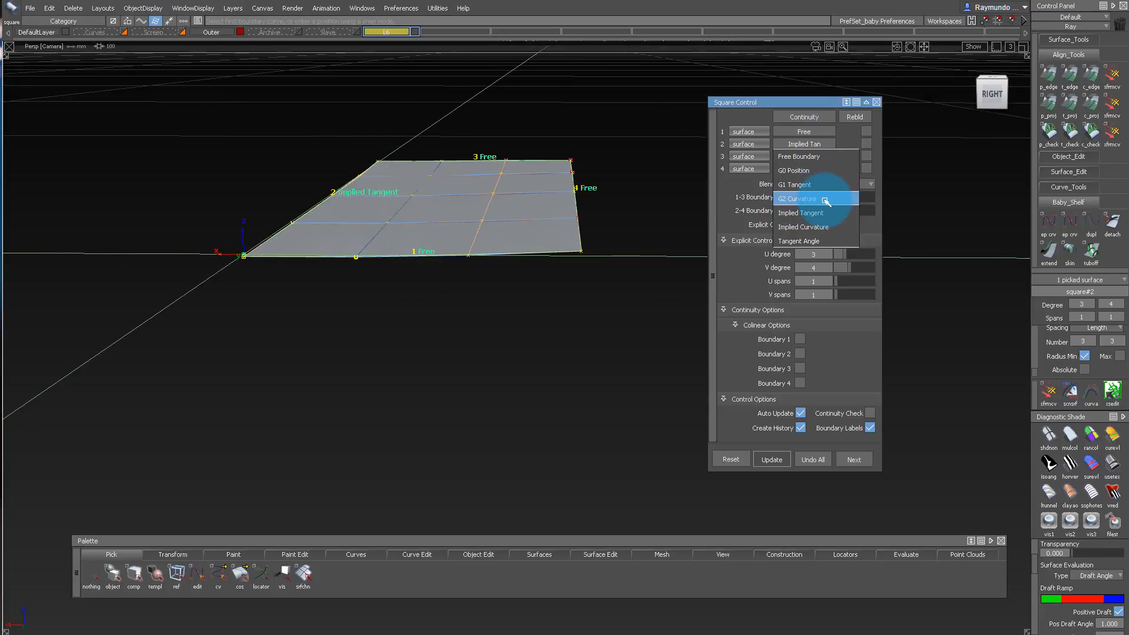
pyautogui.click(826, 201)
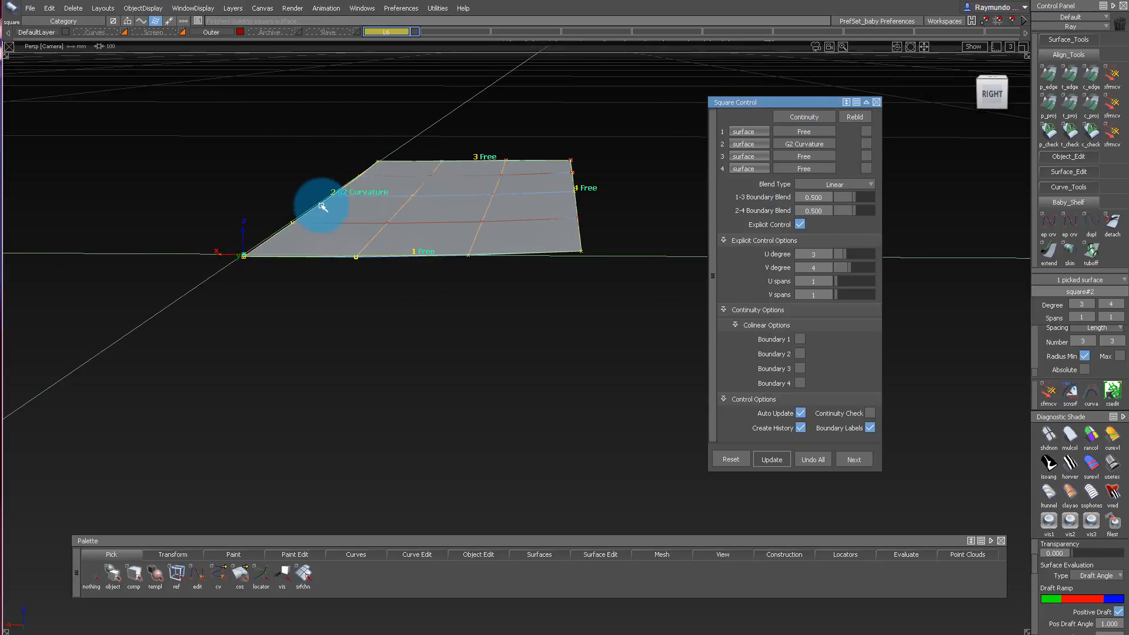
pyautogui.keyDown('alt'); pyautogui.keyDown('shift'); pyautogui.moveTo(322, 207); pyautogui.dragTo(449, 250); pyautogui.keyUp('shift'); pyautogui.keyUp('alt')
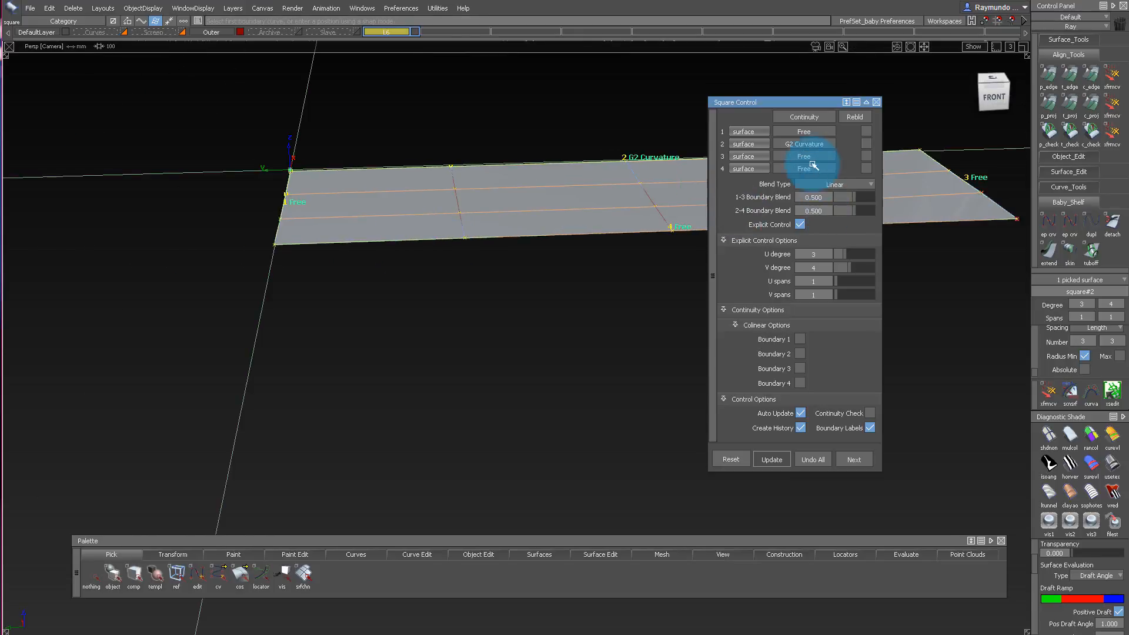
pyautogui.click(801, 133)
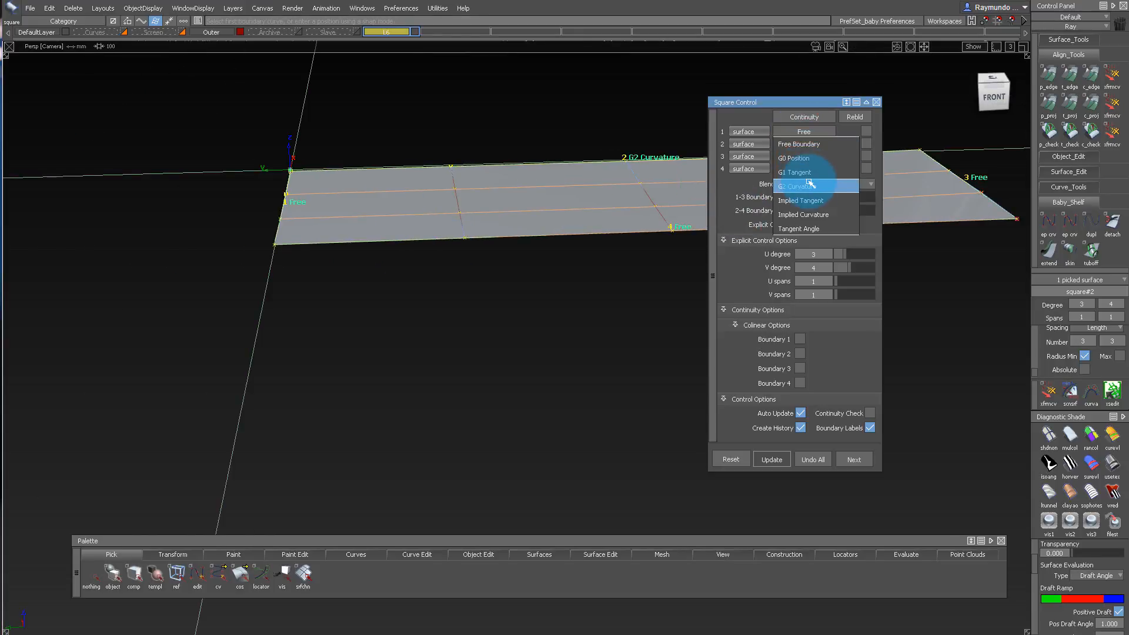
pyautogui.click(815, 213)
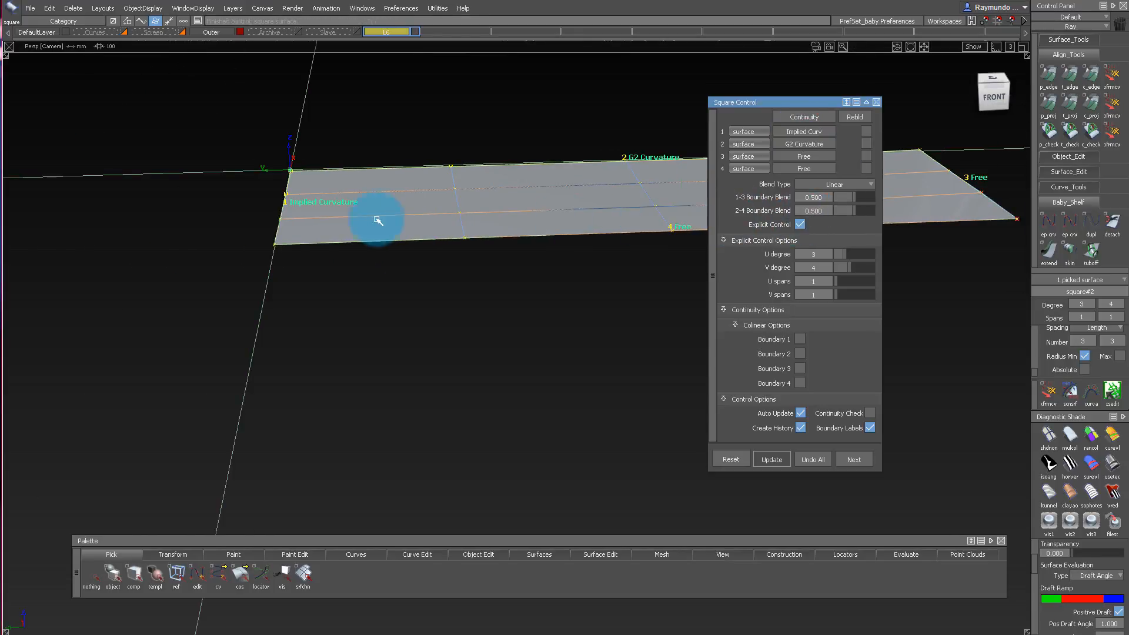
pyautogui.keyDown('alt'); pyautogui.keyDown('shift'); pyautogui.moveTo(373, 222); pyautogui.dragTo(484, 241); pyautogui.keyUp('shift'); pyautogui.keyUp('alt')
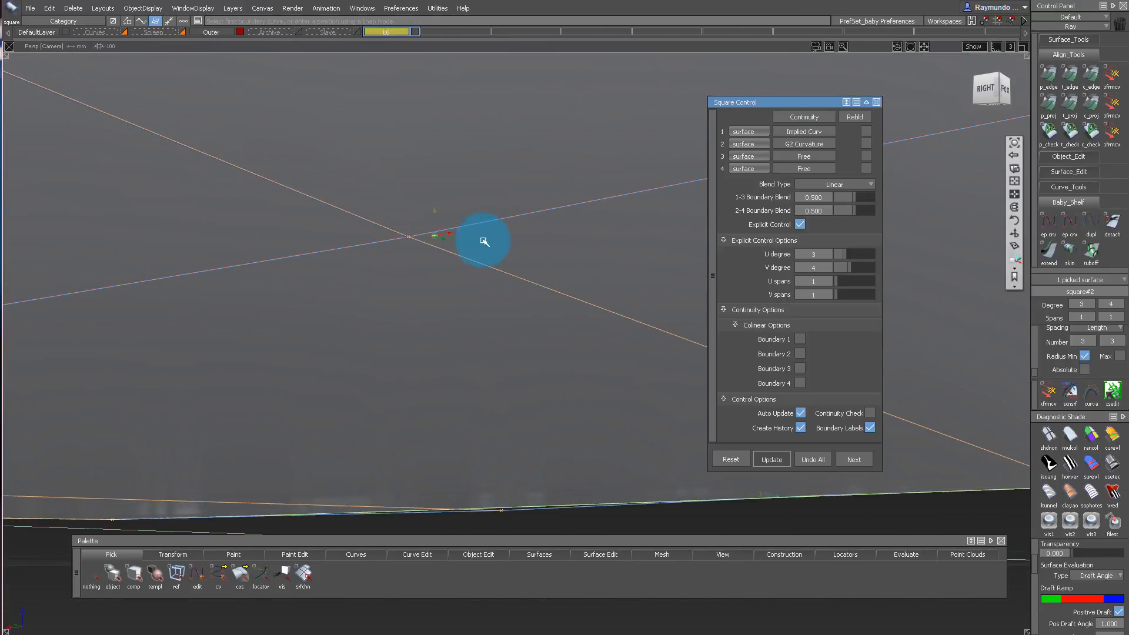
# Delete the original inner surface that overlaps the new square surface.
pyautogui.keyDown('ctrl'); pyautogui.keyDown('shift'); pyautogui.moveTo(415, 215); pyautogui.dragTo(418, 235); pyautogui.keyUp('shift'); pyautogui.keyUp('ctrl')
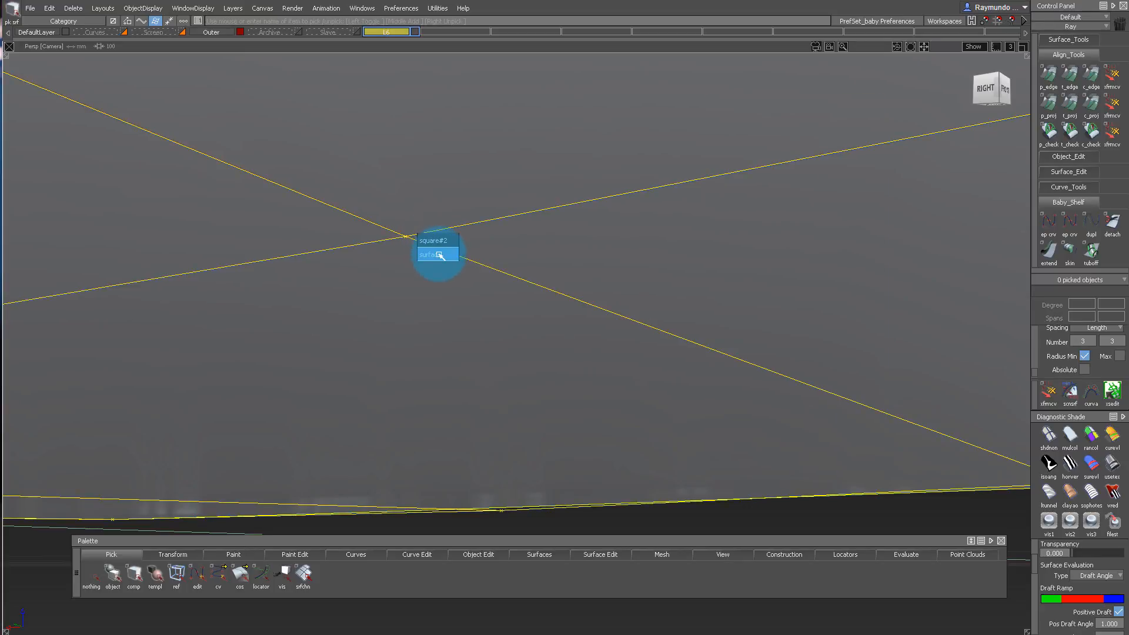
pyautogui.click(439, 254)
pyautogui.press('Delete')
pyautogui.press('Return')
pyautogui.keyDown('alt'); pyautogui.keyDown('shift'); pyautogui.moveTo(601, 251); pyautogui.dragTo(433, 237, button='right'); pyautogui.keyUp('shift'); pyautogui.keyUp('alt')
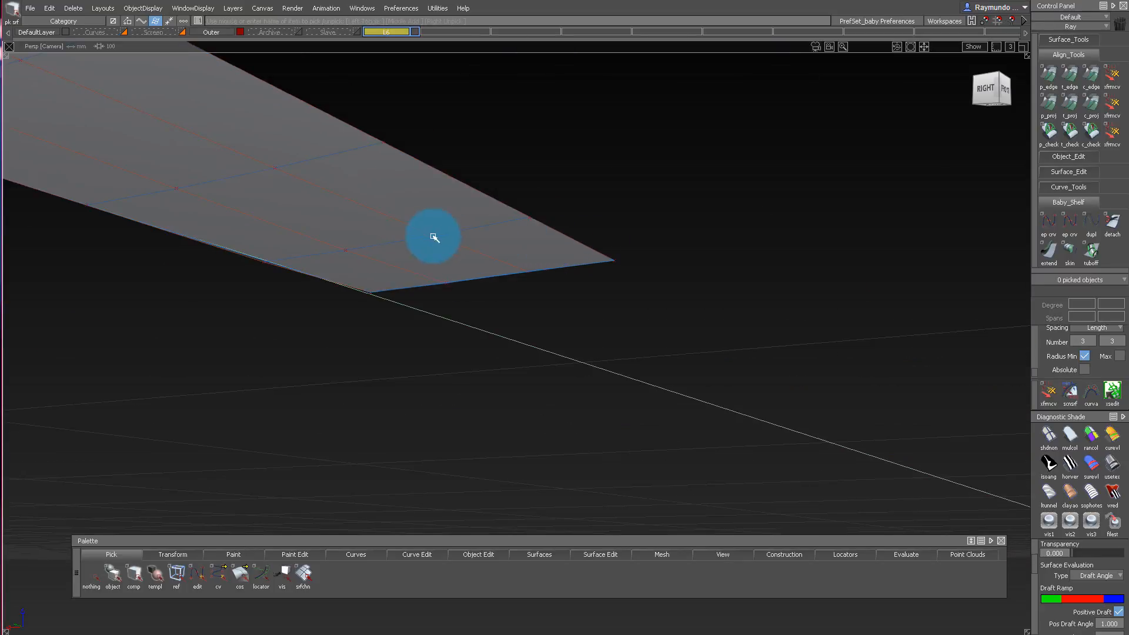
# Examine the new inner surface and the gaps around it toward the outer shell from below and from the front.
pyautogui.keyDown('alt'); pyautogui.keyDown('shift'); pyautogui.moveTo(433, 237); pyautogui.dragTo(622, 338); pyautogui.keyUp('shift'); pyautogui.keyUp('alt')
pyautogui.keyDown('alt'); pyautogui.keyDown('shift'); pyautogui.moveTo(622, 338); pyautogui.dragTo(418, 106, button='right'); pyautogui.keyUp('shift'); pyautogui.keyUp('alt')
pyautogui.click(416, 265)
pyautogui.keyDown('ctrl'); pyautogui.keyDown('shift'); pyautogui.moveTo(613, 341); pyautogui.dragTo(613, 150); pyautogui.keyUp('shift'); pyautogui.keyUp('ctrl')
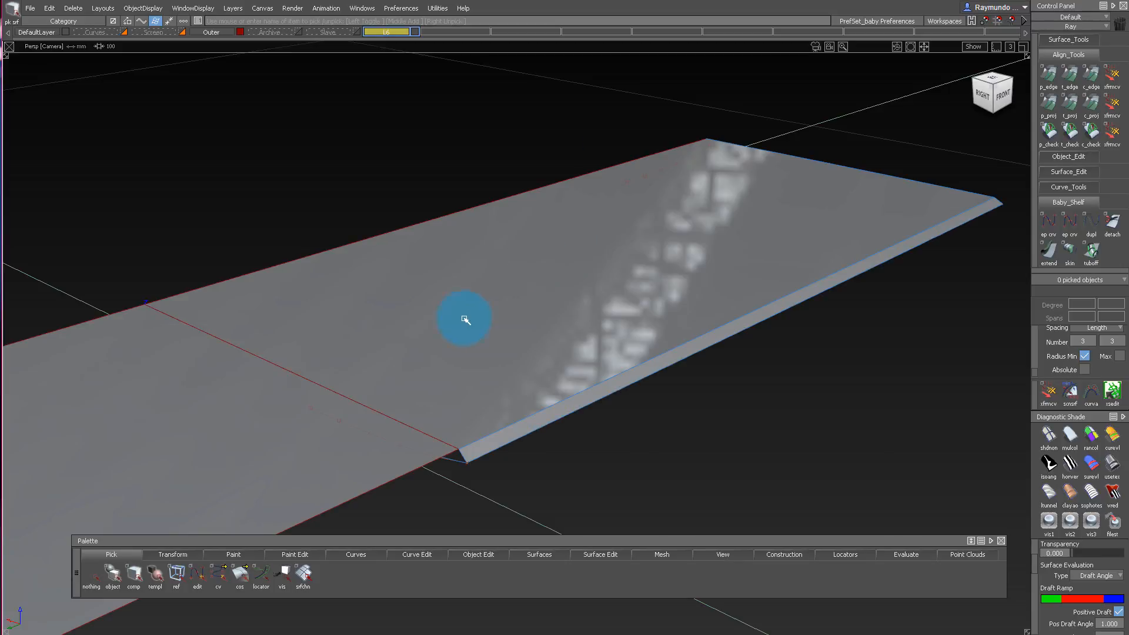
pyautogui.keyDown('alt'); pyautogui.keyDown('shift'); pyautogui.moveTo(464, 318); pyautogui.dragTo(482, 114); pyautogui.keyUp('shift'); pyautogui.keyUp('alt')
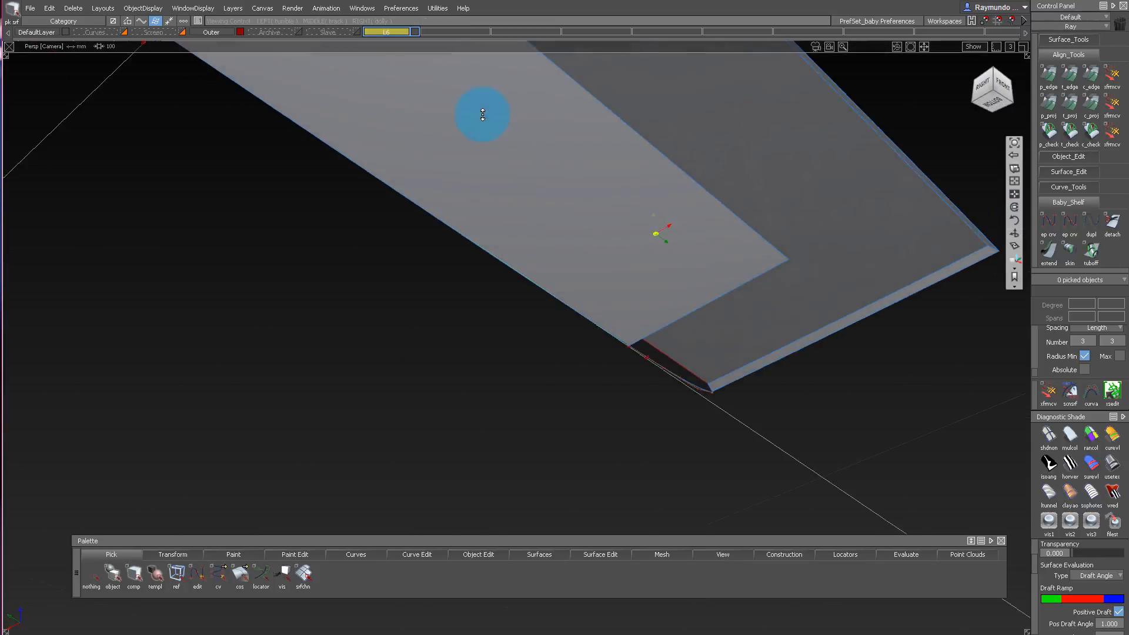
pyautogui.keyDown('alt'); pyautogui.keyDown('shift'); pyautogui.moveTo(482, 114); pyautogui.dragTo(382, 138, button='right'); pyautogui.keyUp('shift'); pyautogui.keyUp('alt')
pyautogui.keyDown('alt'); pyautogui.keyDown('shift'); pyautogui.moveTo(383, 138); pyautogui.dragTo(517, 194); pyautogui.keyUp('shift'); pyautogui.keyUp('alt')
pyautogui.keyDown('alt'); pyautogui.keyDown('shift'); pyautogui.moveTo(519, 143); pyautogui.dragTo(553, 151, button='right'); pyautogui.keyUp('shift'); pyautogui.keyUp('alt')
pyautogui.keyDown('alt'); pyautogui.keyDown('shift'); pyautogui.moveTo(552, 151); pyautogui.dragTo(459, 217); pyautogui.keyUp('shift'); pyautogui.keyUp('alt')
pyautogui.keyDown('alt'); pyautogui.keyDown('shift'); pyautogui.moveTo(570, 216); pyautogui.dragTo(395, 121); pyautogui.keyUp('shift'); pyautogui.keyUp('alt')
pyautogui.keyDown('alt'); pyautogui.keyDown('shift'); pyautogui.moveTo(396, 121); pyautogui.dragTo(347, 152, button='right'); pyautogui.keyUp('shift'); pyautogui.keyUp('alt')
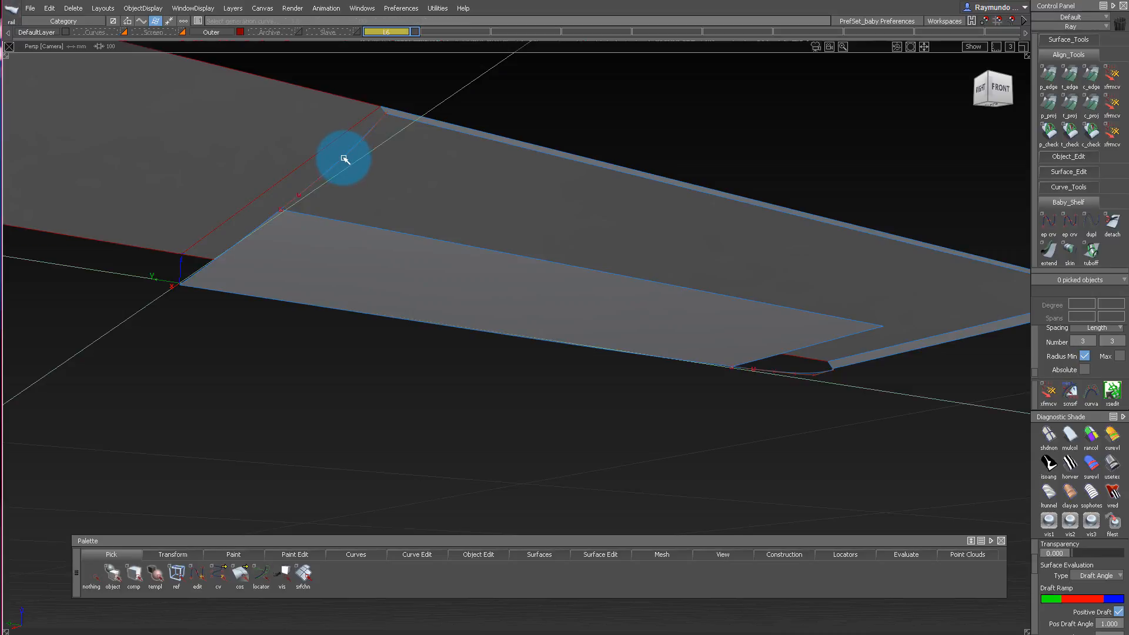
# Sweep the profile curve along the inner surface's long edge as a monorail surface, with Rail 1 continuity set to G2 Curvature.
pyautogui.click(338, 221)
pyautogui.moveTo(456, 222)
pyautogui.keyDown('alt'); pyautogui.keyDown('shift'); pyautogui.mouseDown()
pyautogui.moveTo(594, 197)
pyautogui.moveTo(542, 136)
pyautogui.moveTo(472, 142)
pyautogui.moveTo(513, 221)
pyautogui.mouseUp(); pyautogui.keyUp('shift'); pyautogui.keyUp('alt')
pyautogui.keyDown('ctrl'); pyautogui.keyDown('shift'); pyautogui.moveTo(515, 222); pyautogui.dragTo(487, 131, button='right'); pyautogui.keyUp('shift'); pyautogui.keyUp('ctrl')
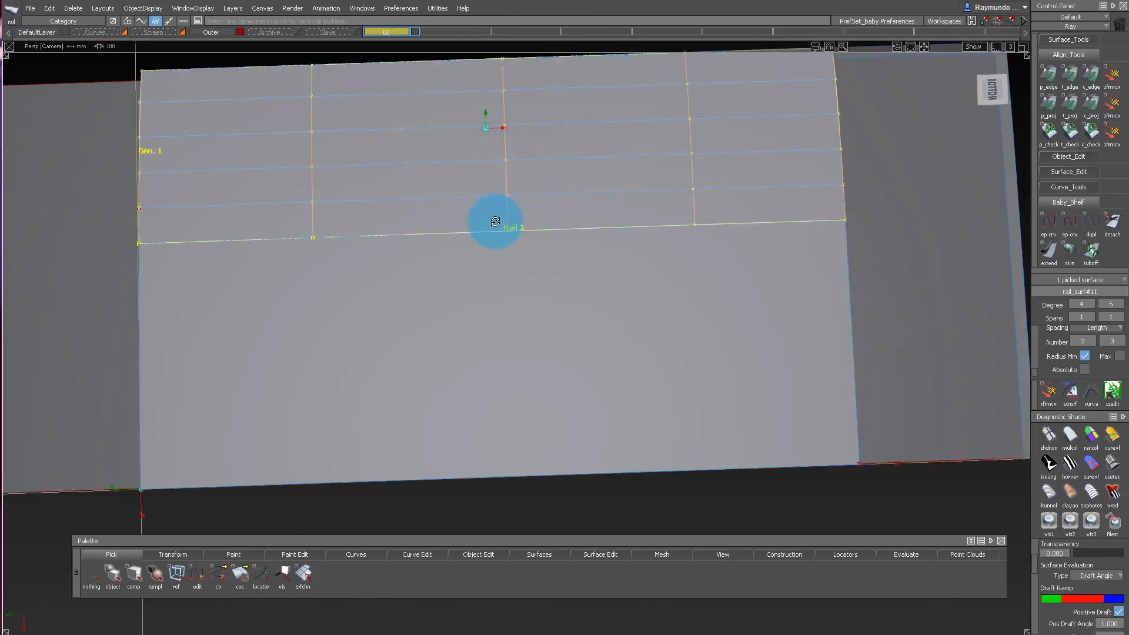
pyautogui.moveTo(497, 222)
pyautogui.keyDown('alt'); pyautogui.keyDown('shift'); pyautogui.mouseDown()
pyautogui.moveTo(549, 383)
pyautogui.moveTo(616, 275)
pyautogui.mouseUp(); pyautogui.keyUp('shift'); pyautogui.keyUp('alt')
pyautogui.click(490, 296)
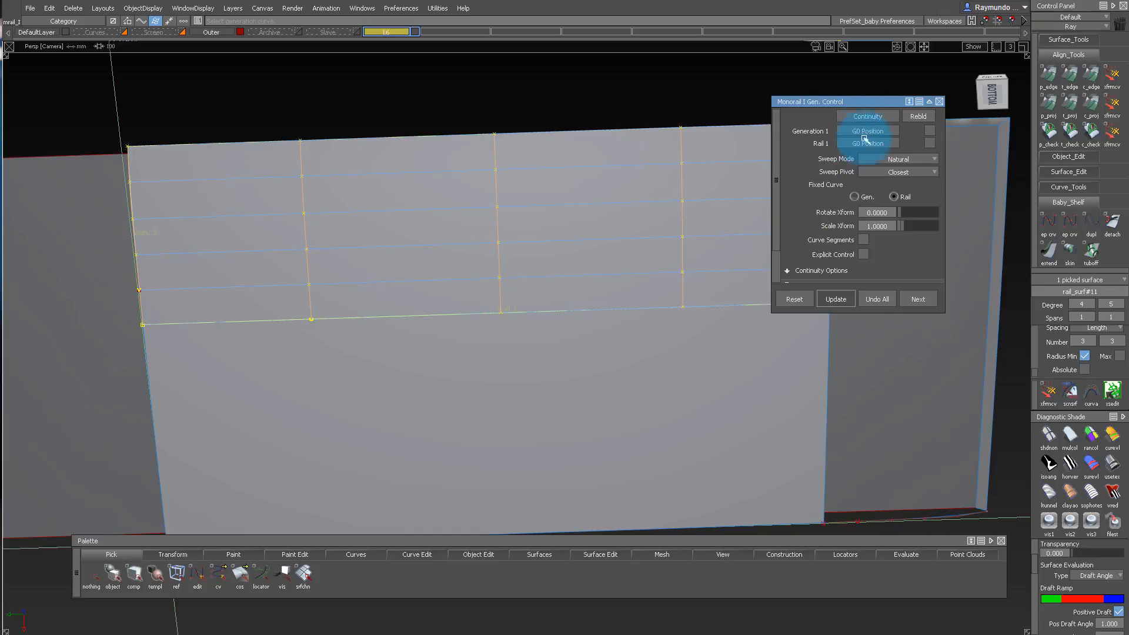
pyautogui.click(867, 144)
pyautogui.click(874, 182)
# Isolate the square inner surface and the profile curve at its short end.
pyautogui.keyDown('alt'); pyautogui.keyDown('shift'); pyautogui.moveTo(713, 305); pyautogui.dragTo(579, 450); pyautogui.keyUp('shift'); pyautogui.keyUp('alt')
pyautogui.keyDown('ctrl'); pyautogui.keyDown('shift'); pyautogui.moveTo(711, 238); pyautogui.dragTo(674, 300); pyautogui.keyUp('shift'); pyautogui.keyUp('ctrl')
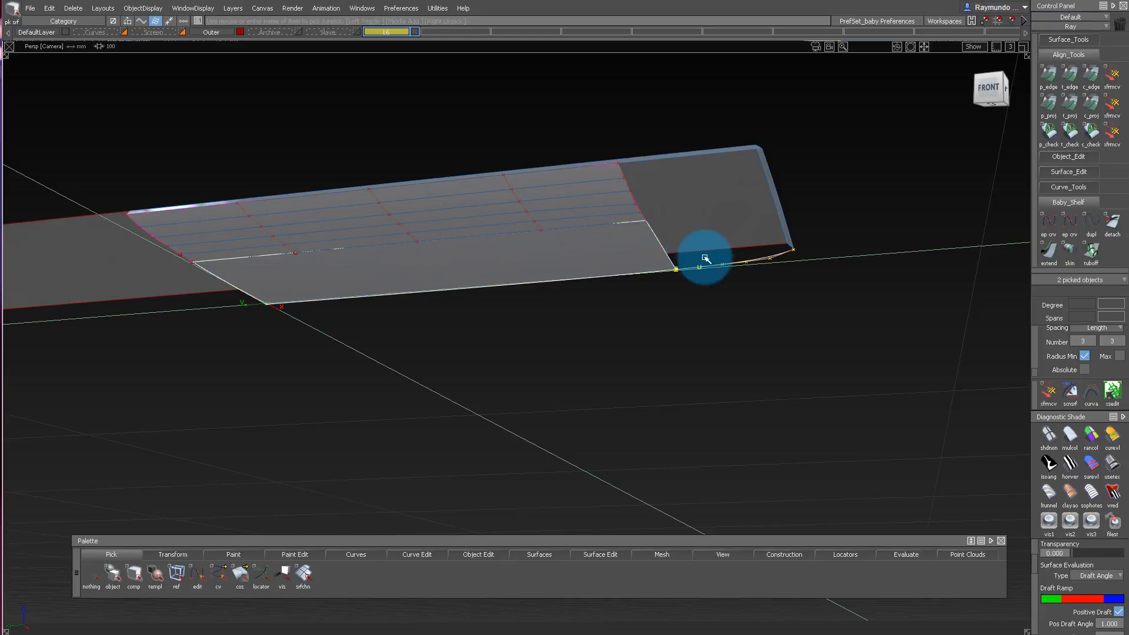
pyautogui.moveTo(737, 270)
pyautogui.keyDown('alt'); pyautogui.keyDown('shift'); pyautogui.mouseDown()
pyautogui.moveTo(814, 280)
pyautogui.moveTo(804, 297)
pyautogui.moveTo(738, 228)
pyautogui.mouseUp(); pyautogui.keyUp('shift'); pyautogui.keyUp('alt')
pyautogui.keyDown('ctrl'); pyautogui.keyDown('shift'); pyautogui.moveTo(728, 277); pyautogui.dragTo(718, 373, button='right'); pyautogui.keyUp('shift'); pyautogui.keyUp('ctrl')
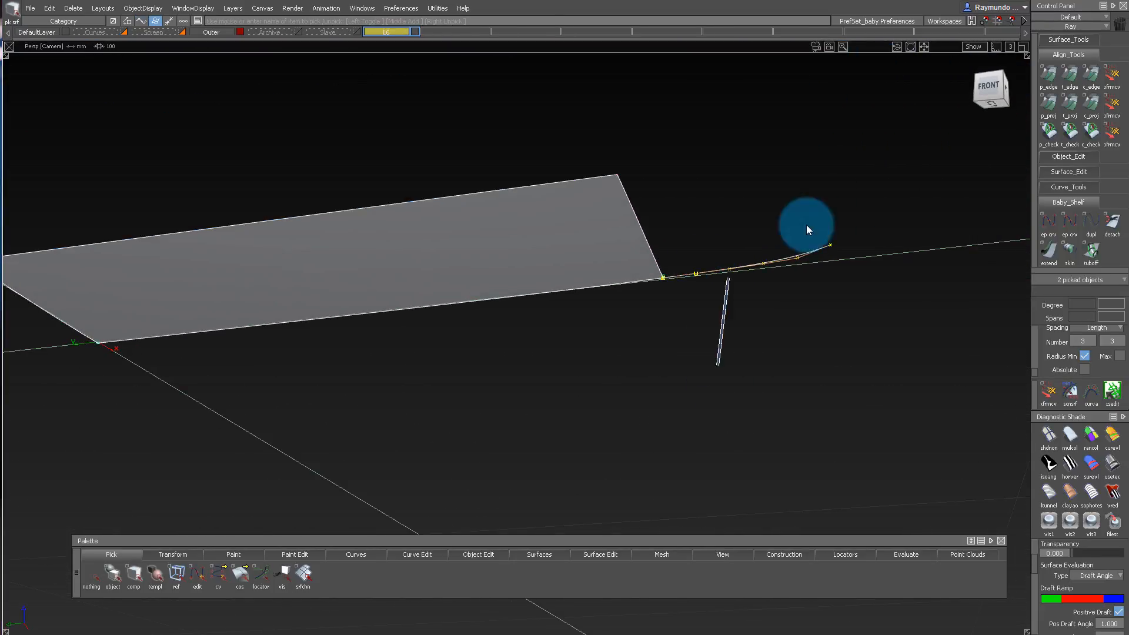
pyautogui.click(806, 226)
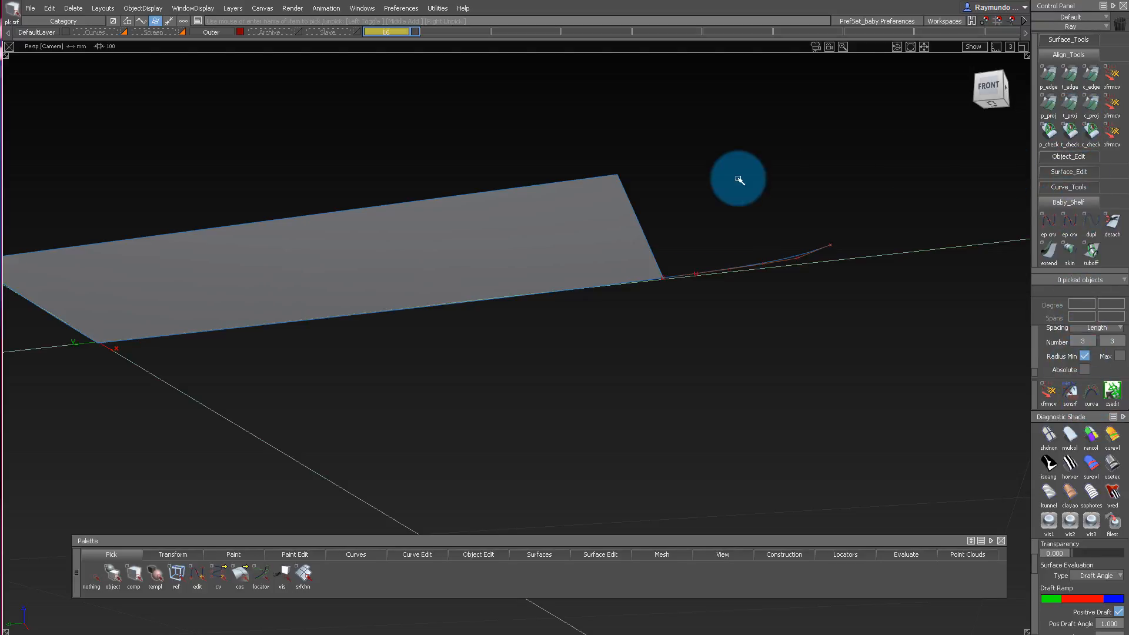
# Sweep the end profile curve along the inner surface's short edge as a monorail, with Rail 1 set to G2 Curvature.
pyautogui.click(680, 270)
pyautogui.keyDown('alt'); pyautogui.keyDown('shift'); pyautogui.moveTo(653, 257); pyautogui.dragTo(673, 307); pyautogui.keyUp('shift'); pyautogui.keyUp('alt')
pyautogui.click(700, 205)
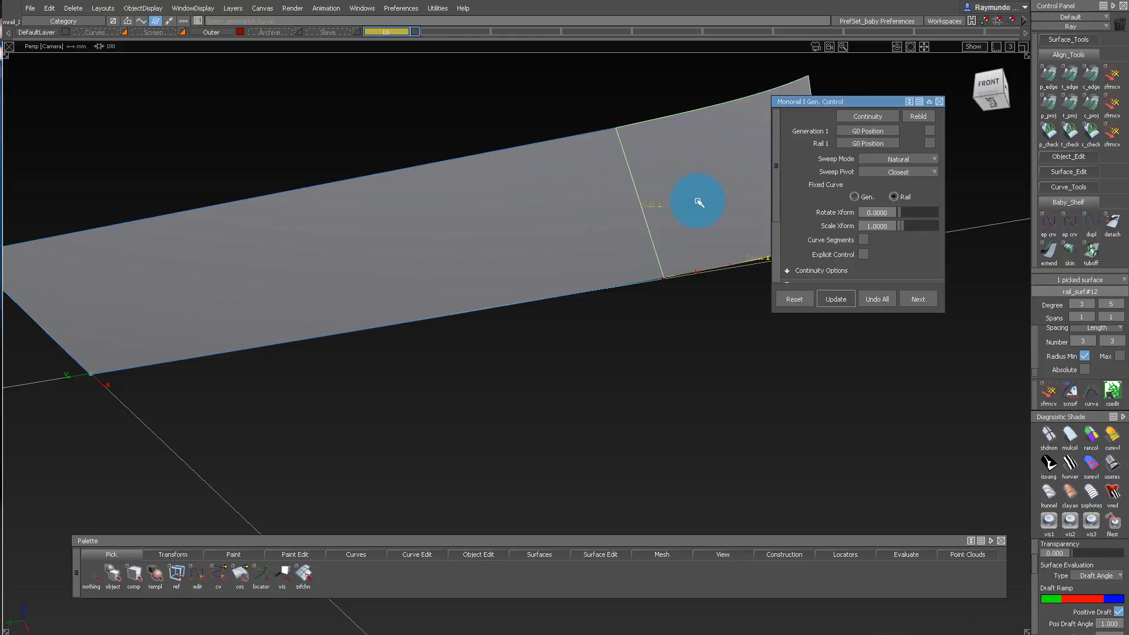
pyautogui.click(868, 144)
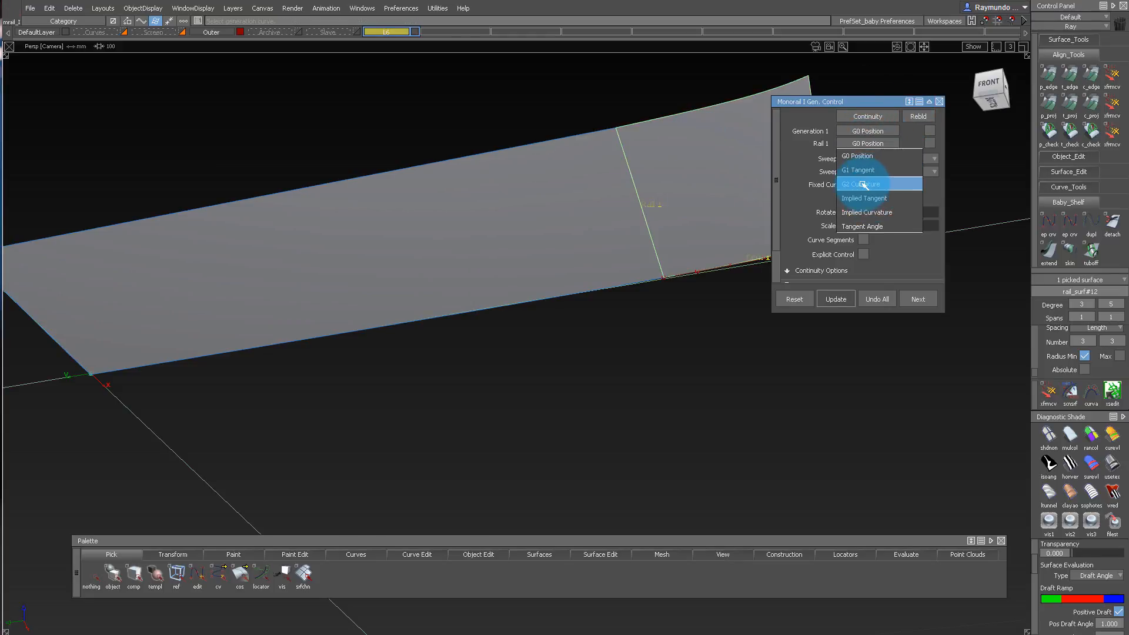
pyautogui.click(862, 184)
# Show all hidden geometry again and assign the square surface and the two rail surfaces to layer L6.
pyautogui.keyDown('alt'); pyautogui.keyDown('shift'); pyautogui.moveTo(661, 174); pyautogui.dragTo(640, 206); pyautogui.keyUp('shift'); pyautogui.keyUp('alt')
pyautogui.keyDown('alt'); pyautogui.keyDown('shift'); pyautogui.moveTo(640, 206); pyautogui.dragTo(647, 310, button='right'); pyautogui.keyUp('shift'); pyautogui.keyUp('alt')
pyautogui.keyDown('ctrl'); pyautogui.keyDown('shift'); pyautogui.moveTo(648, 310); pyautogui.dragTo(647, 206); pyautogui.keyUp('shift'); pyautogui.keyUp('ctrl')
pyautogui.keyDown('ctrl'); pyautogui.keyDown('shift'); pyautogui.moveTo(647, 206); pyautogui.dragTo(690, 263, button='right'); pyautogui.keyUp('shift'); pyautogui.keyUp('ctrl')
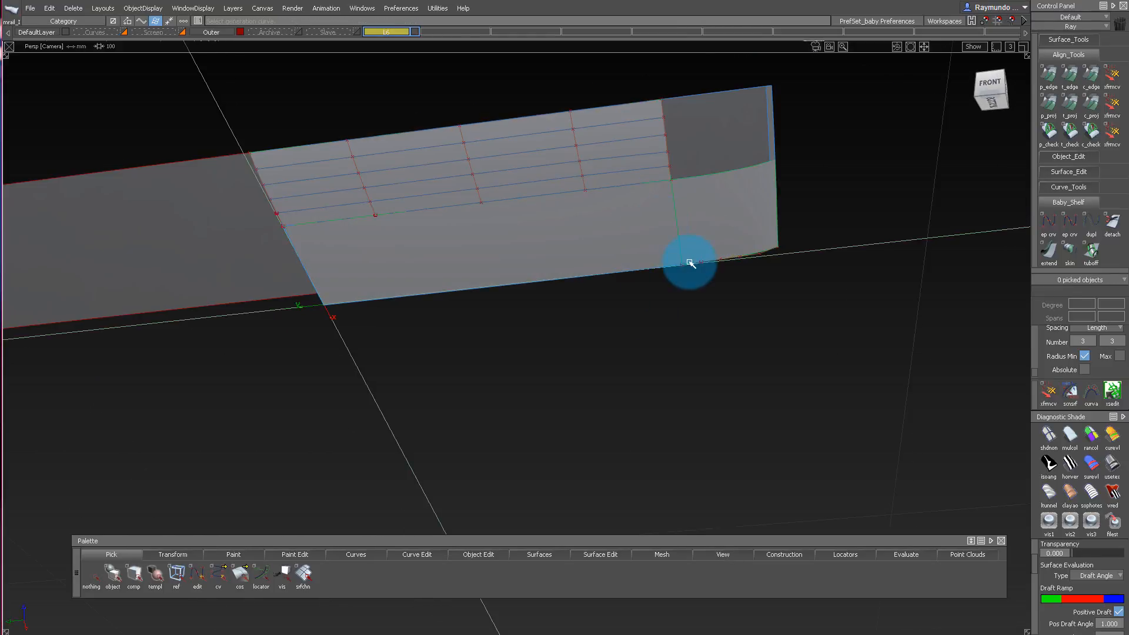
pyautogui.keyDown('alt'); pyautogui.keyDown('shift'); pyautogui.moveTo(690, 262); pyautogui.dragTo(611, 185); pyautogui.keyUp('shift'); pyautogui.keyUp('alt')
pyautogui.moveTo(612, 184); pyautogui.dragTo(700, 136)
pyautogui.keyDown('ctrl'); pyautogui.keyDown('shift'); pyautogui.moveTo(700, 136); pyautogui.dragTo(703, 414, button='right'); pyautogui.keyUp('shift'); pyautogui.keyUp('ctrl')
pyautogui.keyDown('ctrl'); pyautogui.keyDown('shift'); pyautogui.moveTo(703, 335); pyautogui.dragTo(593, 209); pyautogui.keyUp('shift'); pyautogui.keyUp('ctrl')
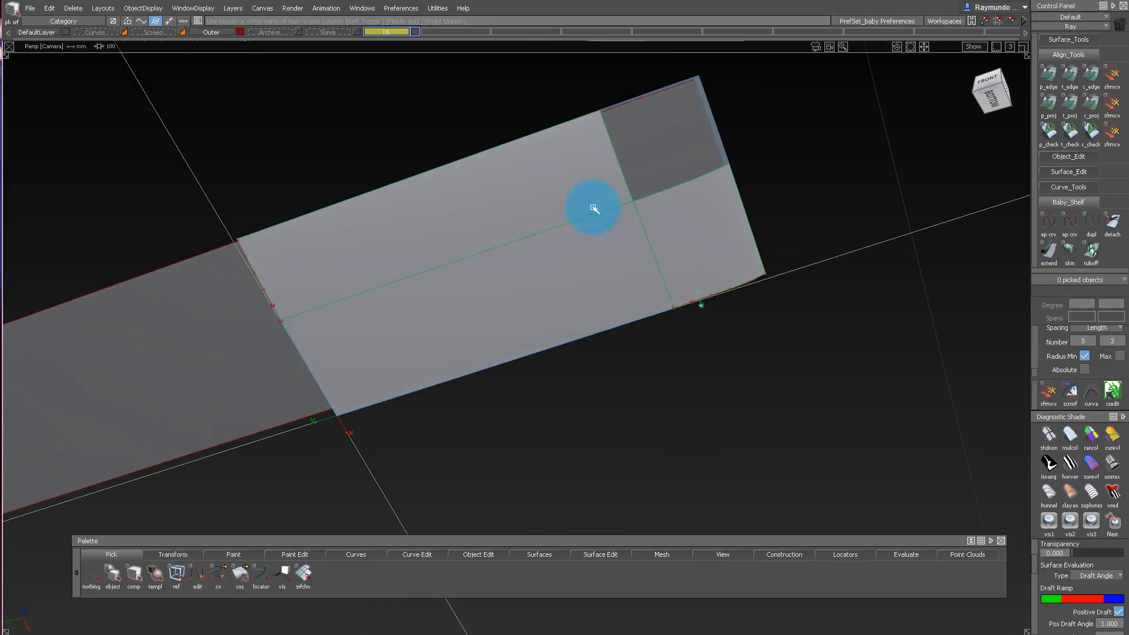
pyautogui.click(385, 35)
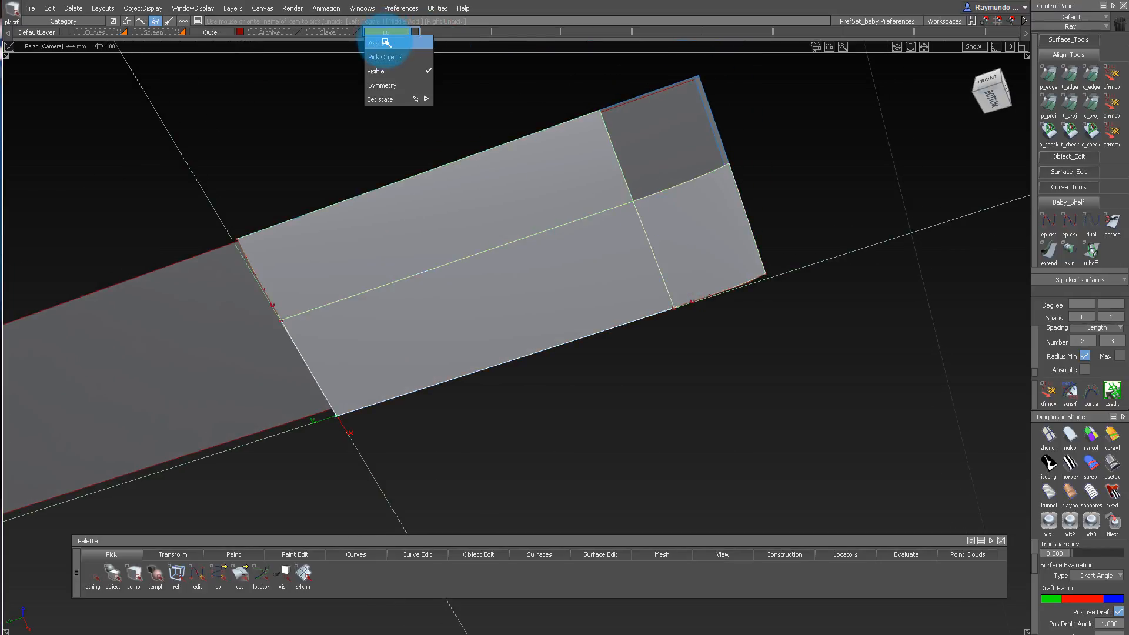
pyautogui.click(383, 43)
# Limit the view to the bottom and rim surfaces and turn on symmetry for layer L6.
pyautogui.keyDown('ctrl'); pyautogui.keyDown('shift'); pyautogui.moveTo(449, 215); pyautogui.dragTo(504, 147); pyautogui.keyUp('shift'); pyautogui.keyUp('ctrl')
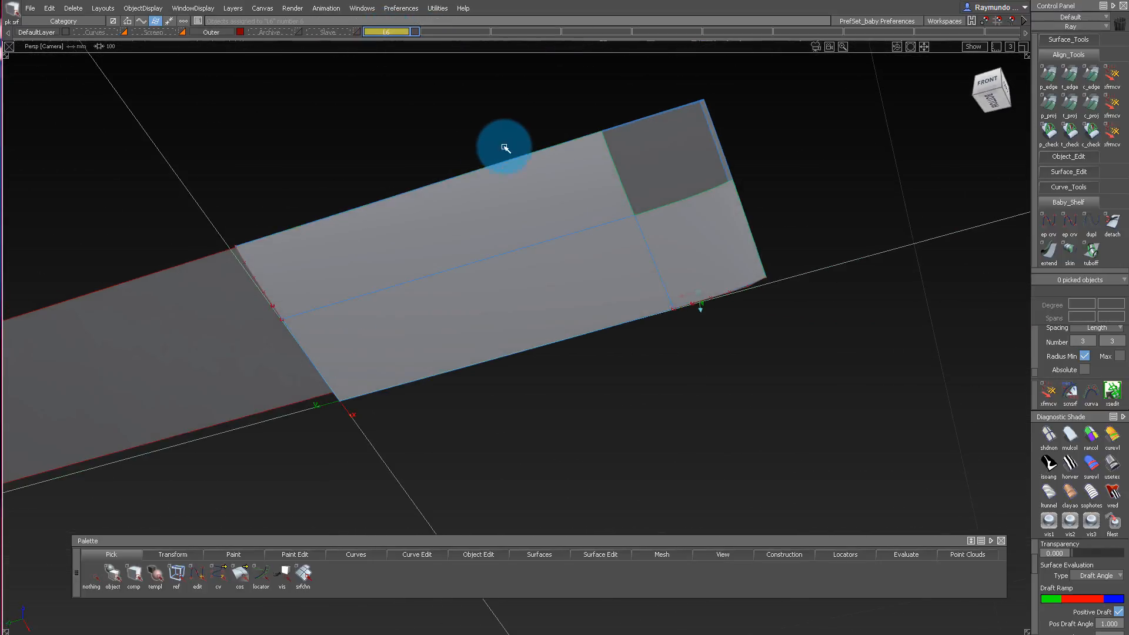
pyautogui.keyDown('ctrl'); pyautogui.keyDown('shift'); pyautogui.moveTo(227, 130); pyautogui.dragTo(576, 206); pyautogui.keyUp('shift'); pyautogui.keyUp('ctrl')
pyautogui.moveTo(572, 93); pyautogui.dragTo(798, 358)
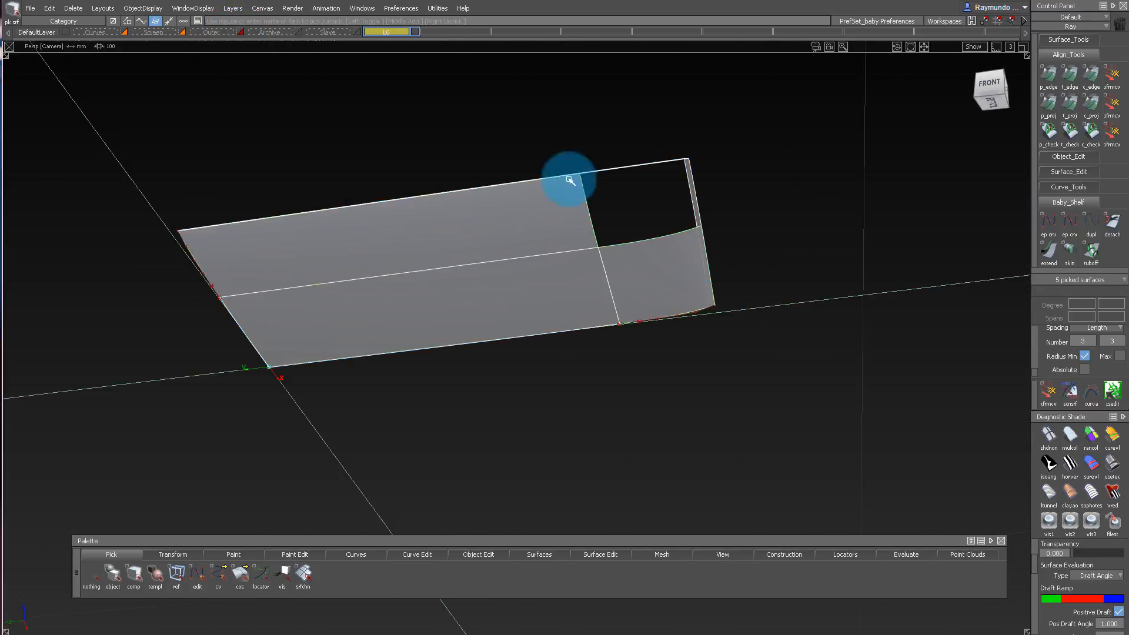
pyautogui.click(402, 33)
pyautogui.moveTo(400, 34); pyautogui.dragTo(357, 180)
# Select the two profile curves and hide them, leaving only the surfaces displayed.
pyautogui.moveTo(358, 175); pyautogui.dragTo(812, 496)
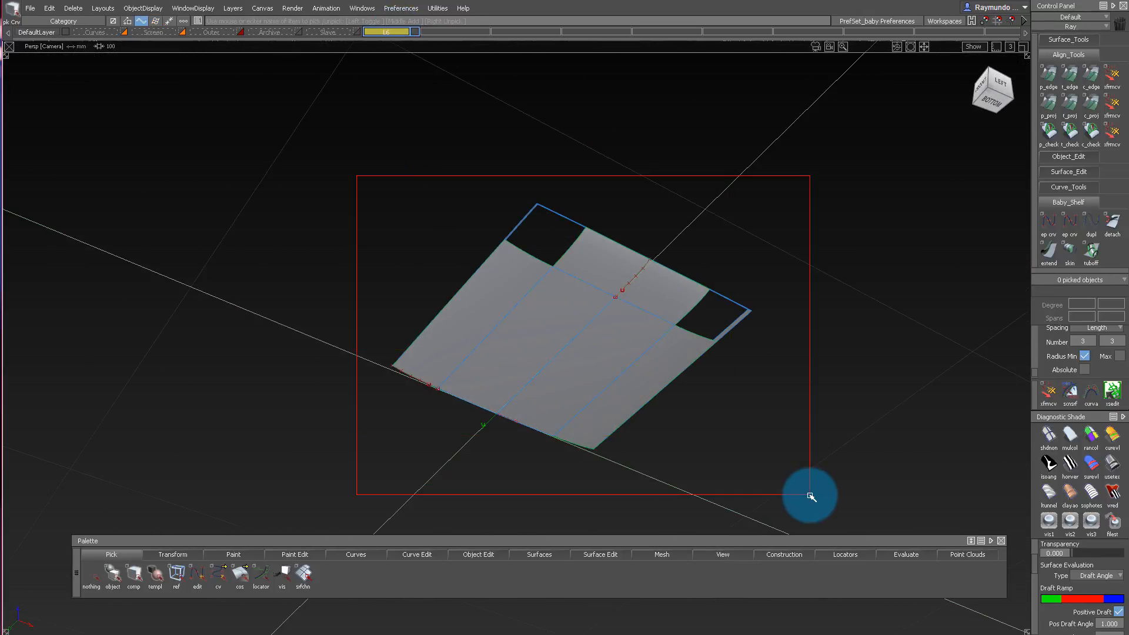
pyautogui.keyDown('alt'); pyautogui.keyDown('shift'); pyautogui.moveTo(724, 406); pyautogui.dragTo(529, 221); pyautogui.keyUp('shift'); pyautogui.keyUp('alt')
pyautogui.click(138, 8)
pyautogui.click(168, 51)
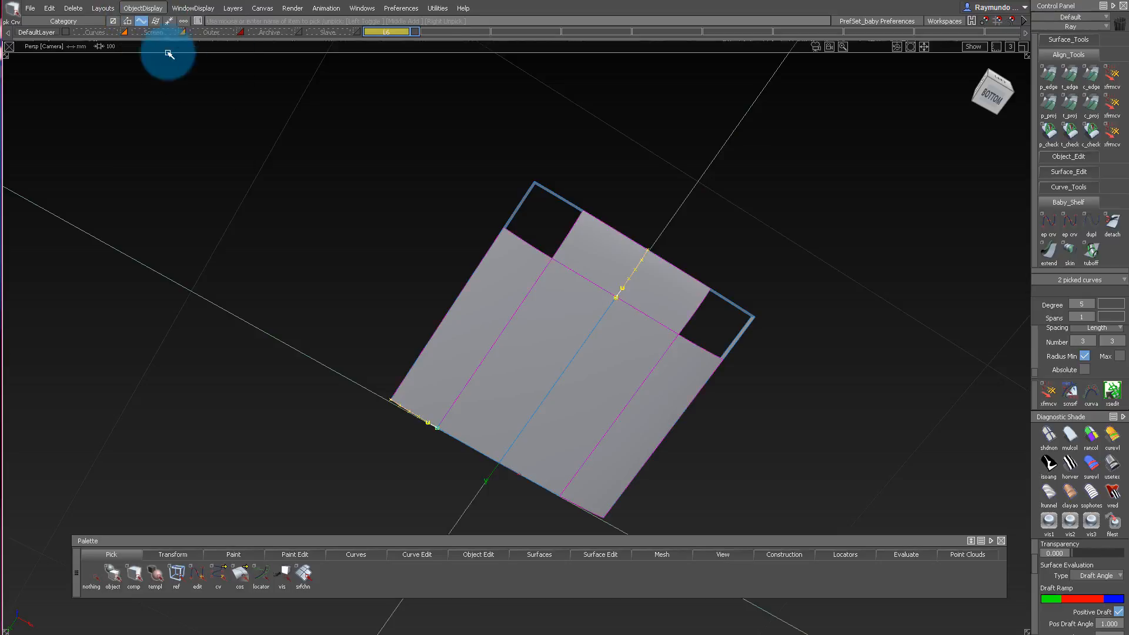
pyautogui.keyDown('alt'); pyautogui.keyDown('shift'); pyautogui.moveTo(294, 200); pyautogui.dragTo(453, 219); pyautogui.keyUp('shift'); pyautogui.keyUp('alt')
pyautogui.keyDown('alt'); pyautogui.keyDown('shift'); pyautogui.moveTo(474, 311); pyautogui.dragTo(474, 186); pyautogui.keyUp('shift'); pyautogui.keyUp('alt')
pyautogui.keyDown('ctrl'); pyautogui.keyDown('shift'); pyautogui.moveTo(468, 131); pyautogui.dragTo(469, 160); pyautogui.keyUp('shift'); pyautogui.keyUp('ctrl')
# Try to duplicate the five bottom and rim surfaces as a mirror, and delete the resulting copies.
pyautogui.moveTo(383, 114); pyautogui.dragTo(942, 480)
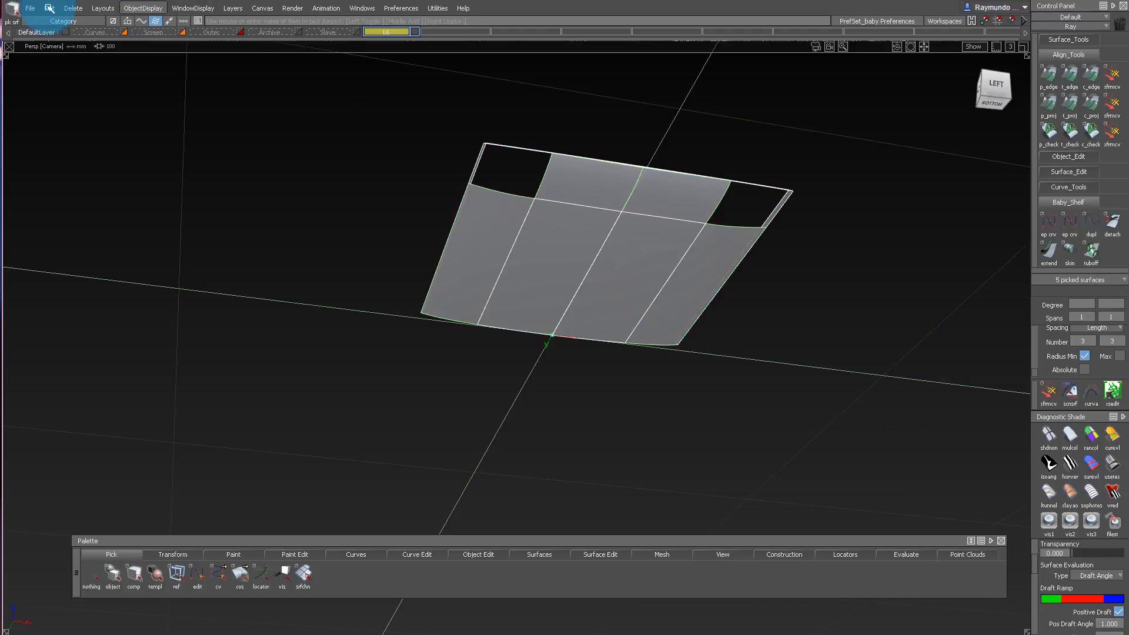
pyautogui.moveTo(50, 8); pyautogui.dragTo(67, 136)
pyautogui.moveTo(177, 160); pyautogui.dragTo(177, 161)
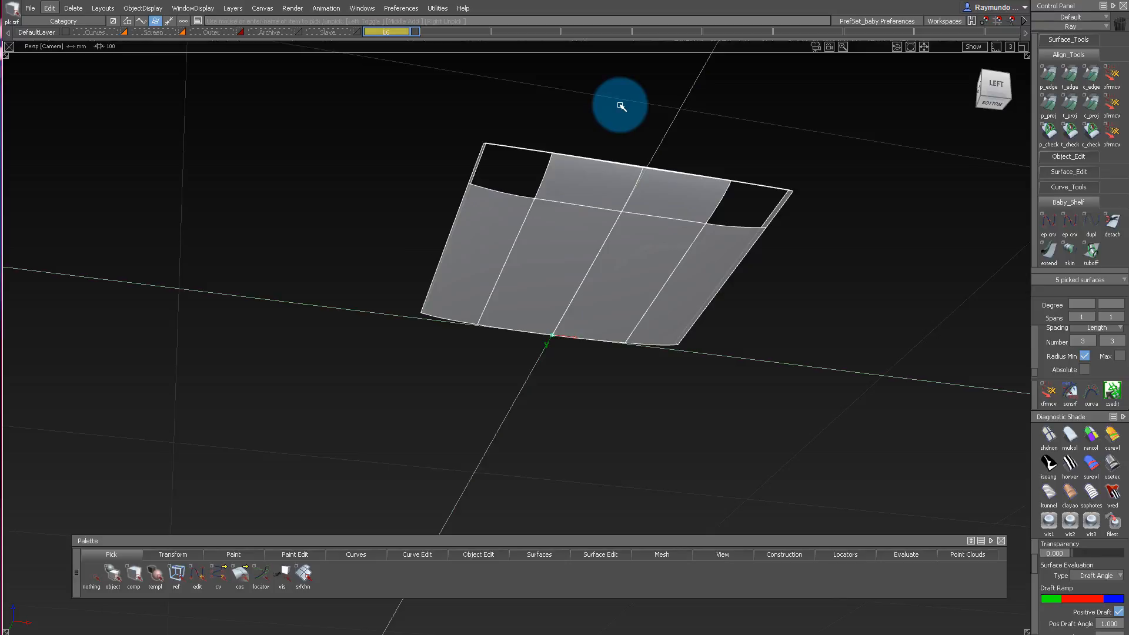
pyautogui.press('Delete')
pyautogui.press('Return')
pyautogui.keyDown('alt'); pyautogui.keyDown('shift'); pyautogui.moveTo(499, 110); pyautogui.dragTo(498, 89); pyautogui.keyUp('shift'); pyautogui.keyUp('alt')
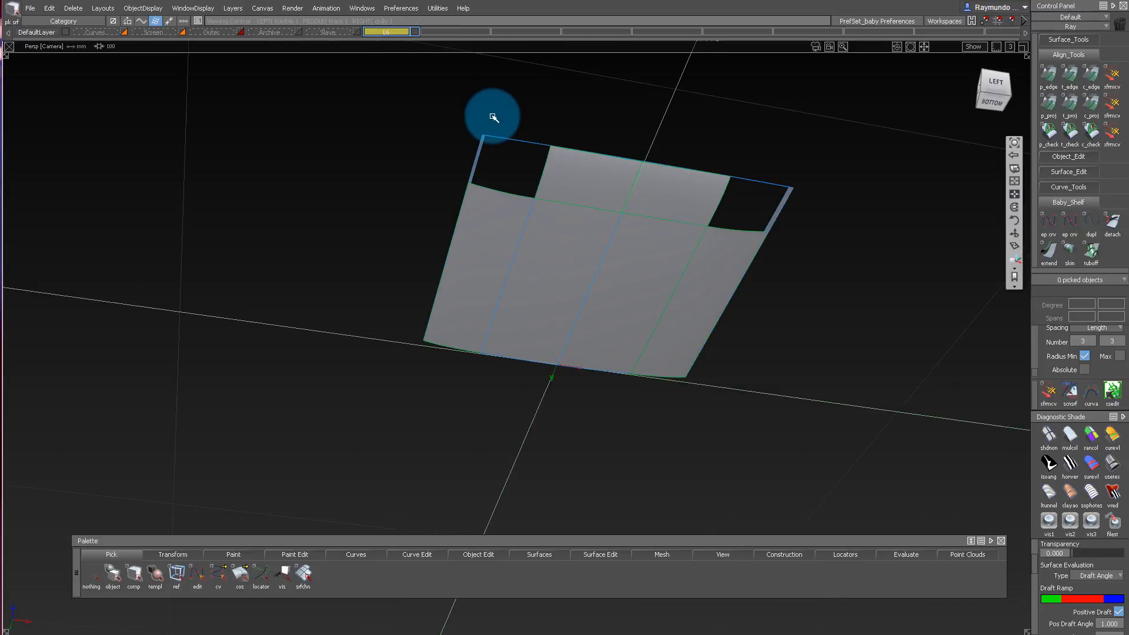
# Check the symmetry setting of layer L6 with the five bottom and rim surfaces selected.
pyautogui.rightClick(387, 32)
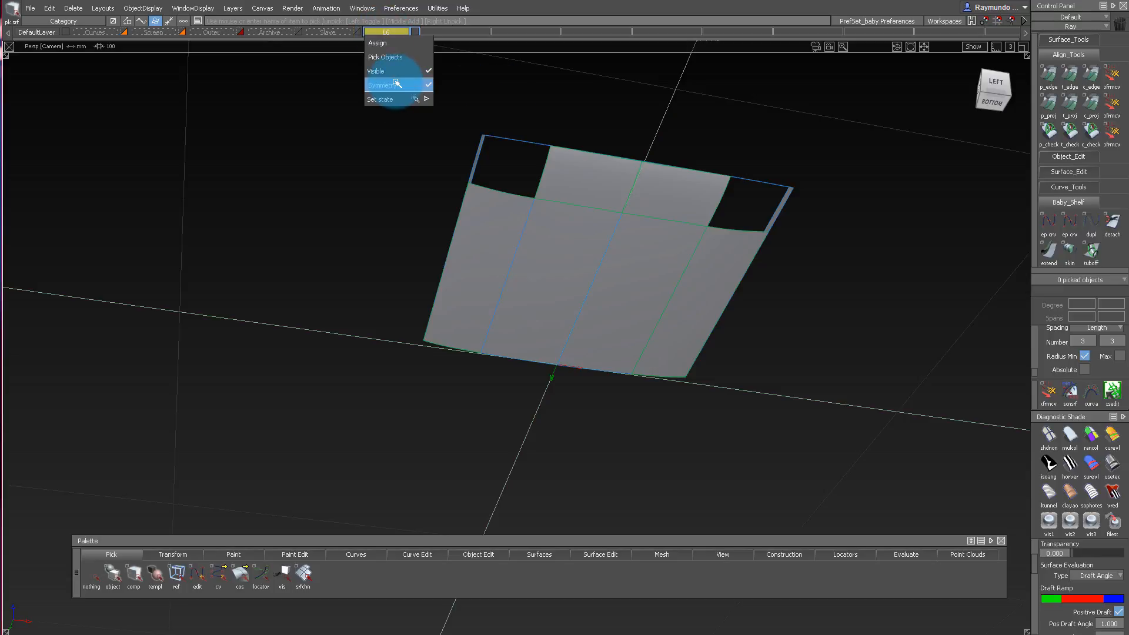
pyautogui.click(590, 83)
pyautogui.keyDown('alt'); pyautogui.keyDown('shift'); pyautogui.moveTo(569, 105); pyautogui.dragTo(544, 78); pyautogui.keyUp('shift'); pyautogui.keyUp('alt')
pyautogui.keyDown('ctrl'); pyautogui.keyDown('shift'); pyautogui.moveTo(544, 79); pyautogui.dragTo(563, 110); pyautogui.keyUp('shift'); pyautogui.keyUp('ctrl')
pyautogui.moveTo(390, 93); pyautogui.dragTo(753, 420)
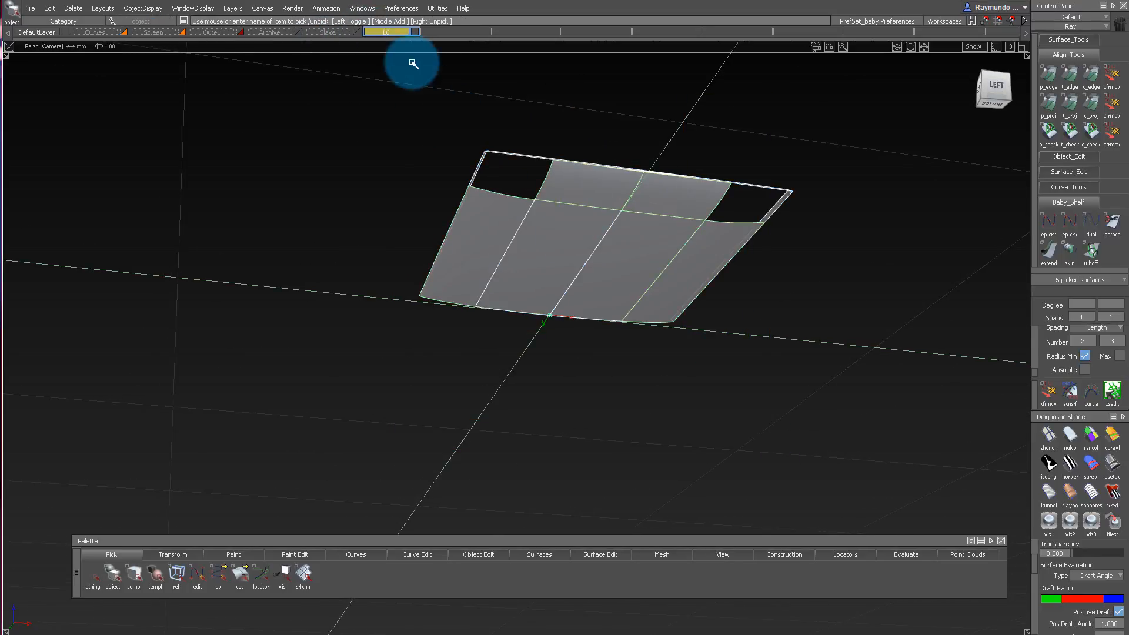
pyautogui.rightClick(386, 32)
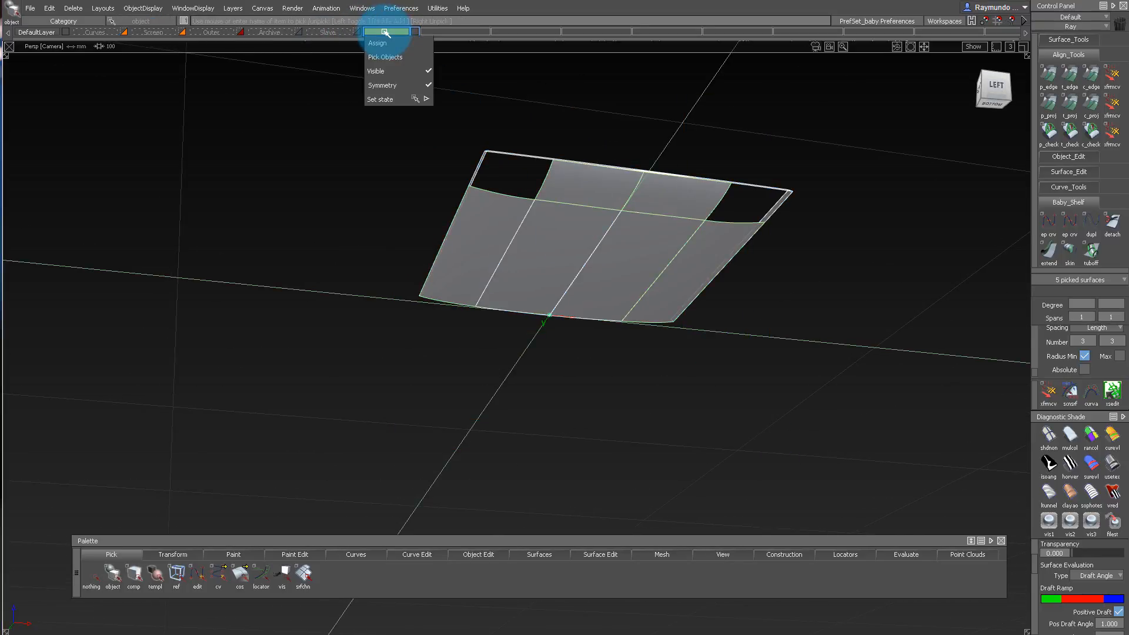
pyautogui.click(377, 43)
# Show layer L6's symmetry plane with Set Plane and examine its position and direction at the origin.
pyautogui.click(262, 8)
pyautogui.moveTo(301, 114)
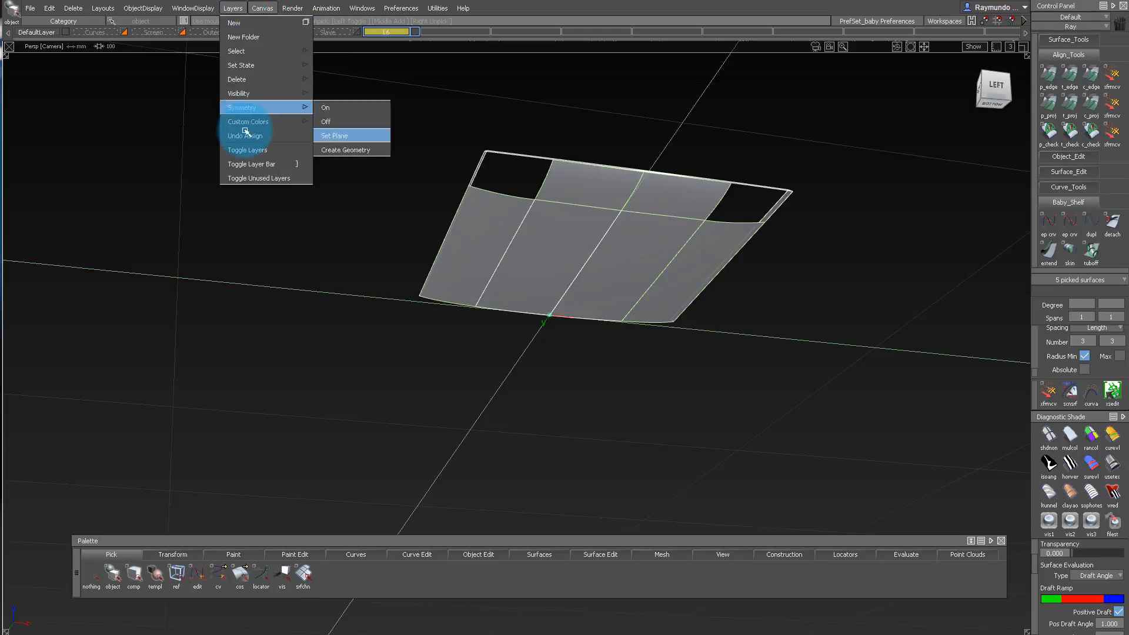
pyautogui.click(352, 137)
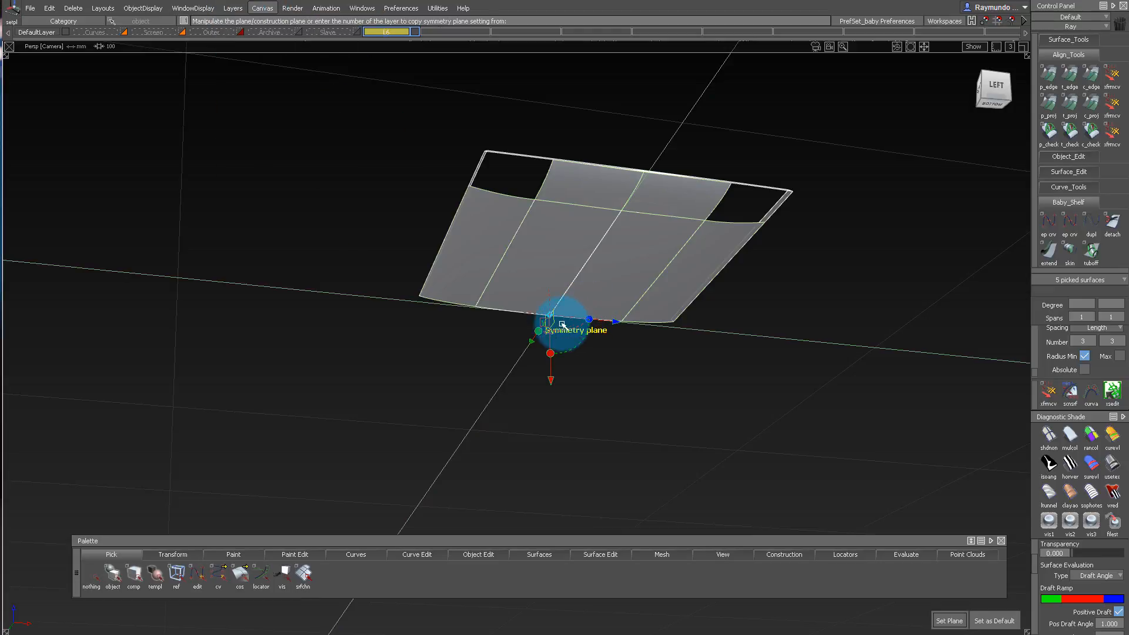
pyautogui.keyDown('alt'); pyautogui.keyDown('shift'); pyautogui.moveTo(527, 297); pyautogui.dragTo(759, 348); pyautogui.keyUp('shift'); pyautogui.keyUp('alt')
pyautogui.keyDown('alt'); pyautogui.keyDown('shift'); pyautogui.moveTo(411, 227); pyautogui.dragTo(482, 227, button='right'); pyautogui.keyUp('shift'); pyautogui.keyUp('alt')
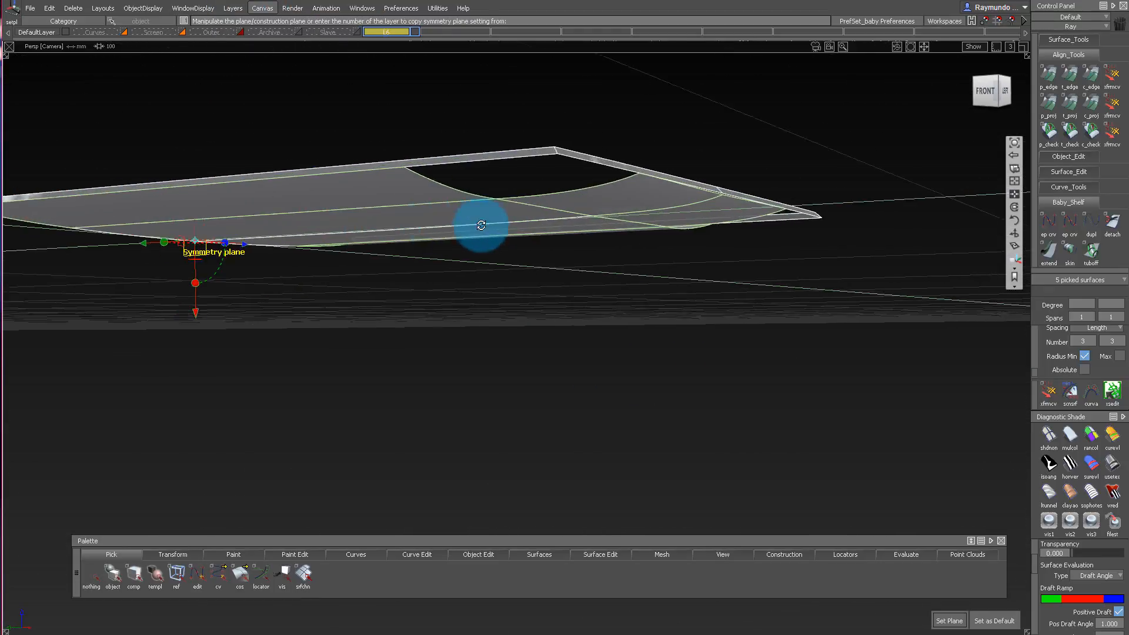
pyautogui.keyDown('alt'); pyautogui.keyDown('shift'); pyautogui.moveTo(482, 227); pyautogui.dragTo(474, 226); pyautogui.keyUp('shift'); pyautogui.keyUp('alt')
pyautogui.keyDown('alt'); pyautogui.keyDown('shift'); pyautogui.moveTo(185, 212); pyautogui.dragTo(577, 209); pyautogui.keyUp('shift'); pyautogui.keyUp('alt')
pyautogui.keyDown('alt'); pyautogui.keyDown('shift'); pyautogui.moveTo(599, 202); pyautogui.dragTo(323, 215); pyautogui.keyUp('shift'); pyautogui.keyUp('alt')
pyautogui.keyDown('alt'); pyautogui.keyDown('shift'); pyautogui.moveTo(401, 216); pyautogui.dragTo(469, 202); pyautogui.keyUp('shift'); pyautogui.keyUp('alt')
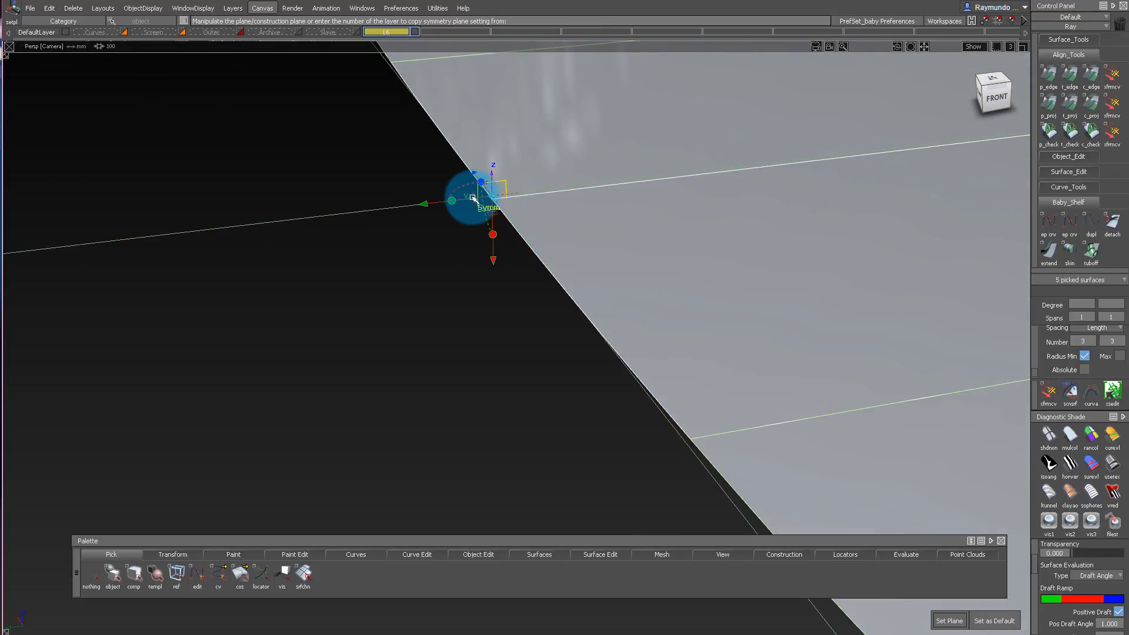
pyautogui.press('space')
# Mirror the five selected surfaces to the opposite half so the bottom covers all four quadrants.
pyautogui.keyDown('alt'); pyautogui.keyDown('shift'); pyautogui.moveTo(597, 199); pyautogui.dragTo(602, 185, button='right'); pyautogui.keyUp('shift'); pyautogui.keyUp('alt')
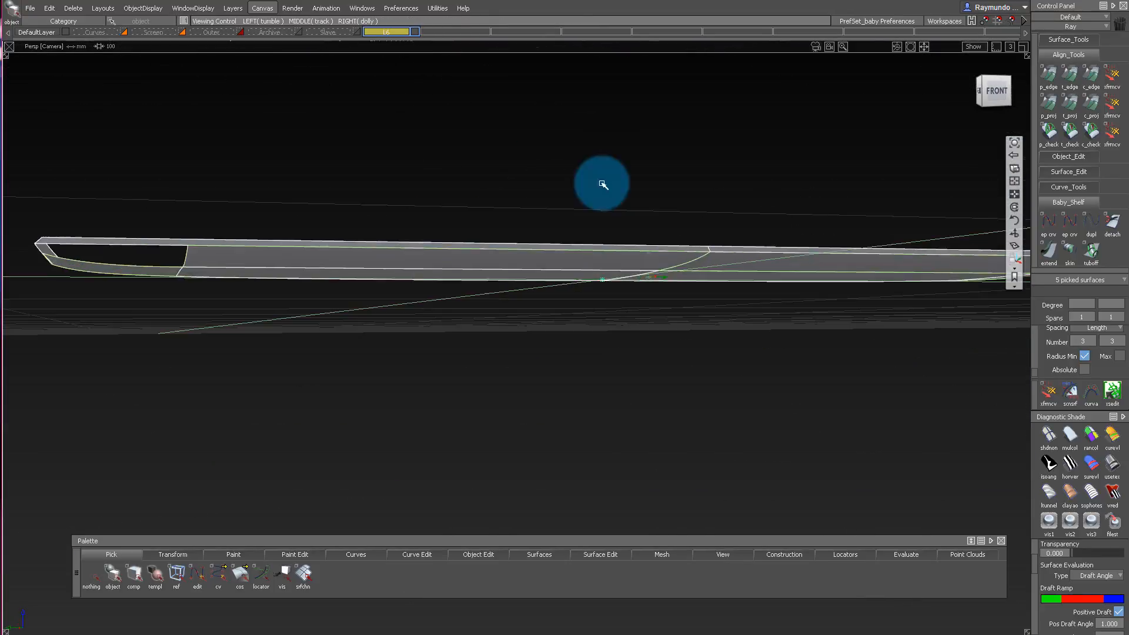
pyautogui.keyDown('alt'); pyautogui.keyDown('shift'); pyautogui.moveTo(751, 203); pyautogui.dragTo(690, 113); pyautogui.keyUp('shift'); pyautogui.keyUp('alt')
pyautogui.moveTo(694, 118); pyautogui.dragTo(987, 358)
pyautogui.moveTo(78, 4); pyautogui.dragTo(71, 107)
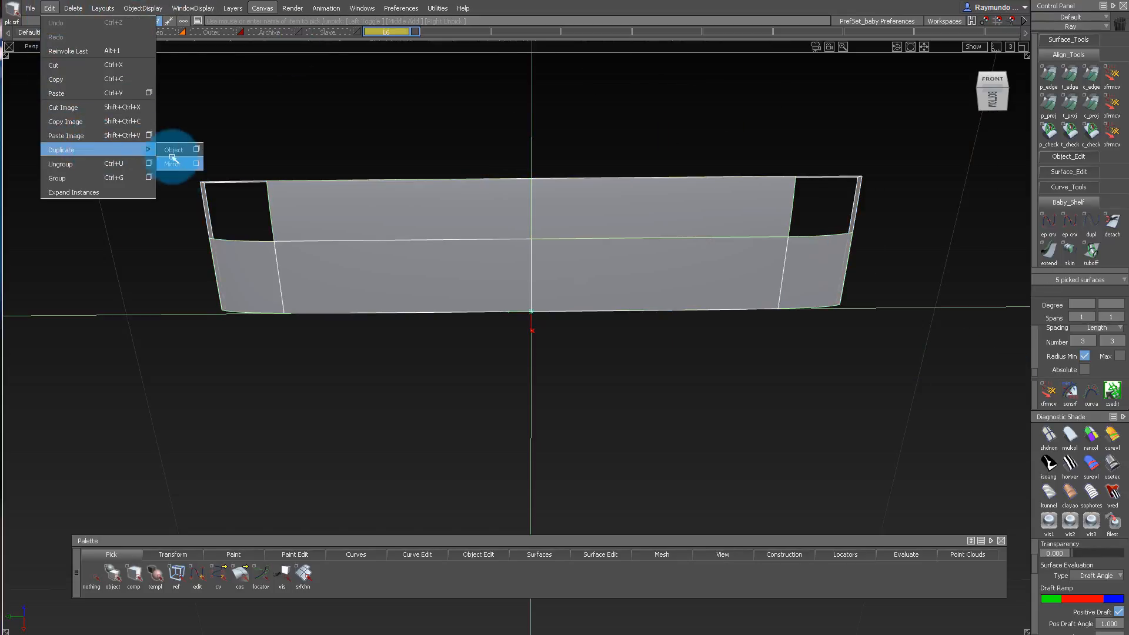
pyautogui.moveTo(178, 170); pyautogui.dragTo(178, 169)
pyautogui.keyDown('alt'); pyautogui.keyDown('shift'); pyautogui.moveTo(483, 259); pyautogui.dragTo(594, 226); pyautogui.keyUp('shift'); pyautogui.keyUp('alt')
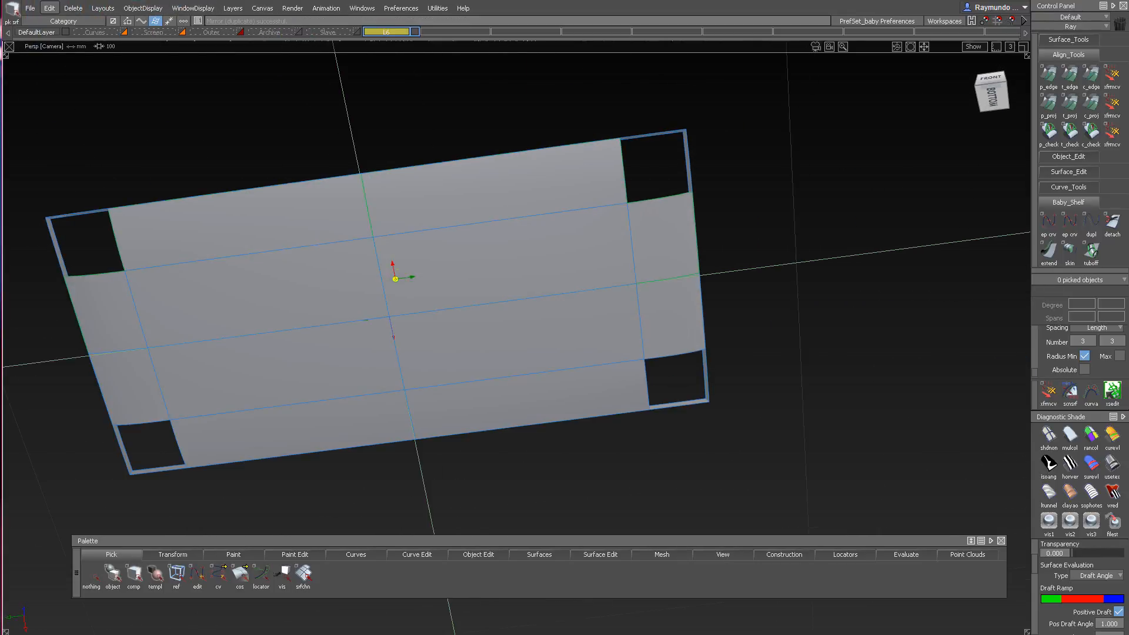
# Shade the model with Princ. Max curvature evaluation and set the geometric orientation of the bottom surfaces to face consistently.
pyautogui.click(1111, 440)
pyautogui.moveTo(436, 433)
pyautogui.keyDown('alt'); pyautogui.keyDown('shift'); pyautogui.mouseDown()
pyautogui.moveTo(403, 297)
pyautogui.moveTo(601, 388)
pyautogui.moveTo(491, 273)
pyautogui.mouseUp(); pyautogui.keyUp('shift'); pyautogui.keyUp('alt')
pyautogui.click(732, 543)
pyautogui.click(494, 272)
pyautogui.click(665, 333)
pyautogui.click(666, 274)
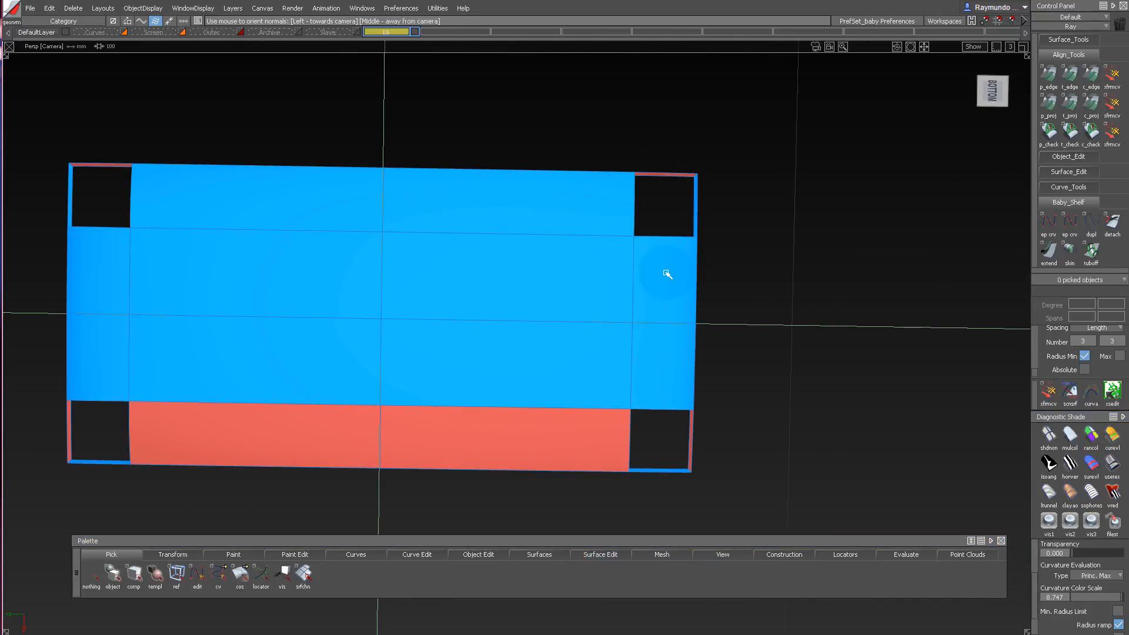
pyautogui.keyDown('alt'); pyautogui.keyDown('shift'); pyautogui.moveTo(666, 274); pyautogui.dragTo(590, 330); pyautogui.keyUp('shift'); pyautogui.keyUp('alt')
pyautogui.click(598, 390)
pyautogui.keyDown('alt'); pyautogui.keyDown('shift'); pyautogui.moveTo(598, 390); pyautogui.dragTo(576, 312); pyautogui.keyUp('shift'); pyautogui.keyUp('alt')
pyautogui.click(579, 373)
pyautogui.click(665, 333)
# Set the visual surface orientation of the bottom and rim surfaces and review their curvature shading.
pyautogui.keyDown('alt'); pyautogui.keyDown('shift'); pyautogui.moveTo(623, 430); pyautogui.dragTo(654, 113); pyautogui.keyUp('shift'); pyautogui.keyUp('alt')
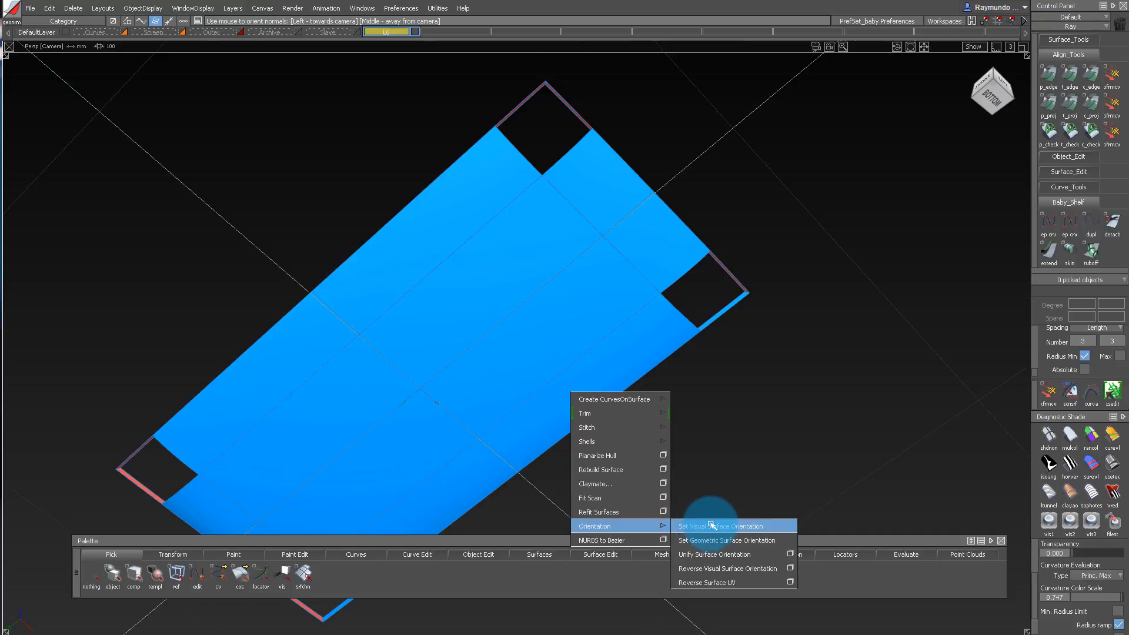
pyautogui.click(711, 525)
pyautogui.keyDown('alt'); pyautogui.keyDown('shift'); pyautogui.moveTo(661, 254); pyautogui.dragTo(703, 327); pyautogui.keyUp('shift'); pyautogui.keyUp('alt')
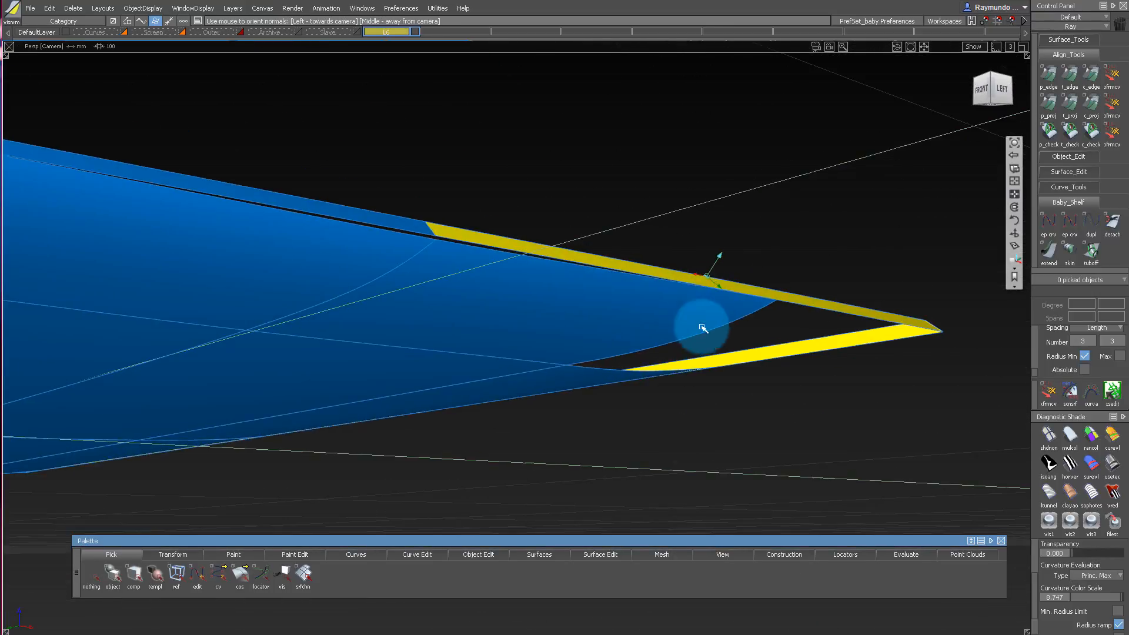
pyautogui.moveTo(665, 294)
pyautogui.keyDown('alt'); pyautogui.keyDown('shift'); pyautogui.mouseDown()
pyautogui.moveTo(439, 259)
pyautogui.moveTo(517, 212)
pyautogui.moveTo(673, 308)
pyautogui.moveTo(729, 224)
pyautogui.moveTo(580, 222)
pyautogui.moveTo(506, 260)
pyautogui.moveTo(622, 252)
pyautogui.moveTo(640, 343)
pyautogui.moveTo(673, 204)
pyautogui.moveTo(663, 167)
pyautogui.mouseUp(); pyautogui.keyUp('shift'); pyautogui.keyUp('alt')
pyautogui.keyDown('ctrl'); pyautogui.keyDown('shift'); pyautogui.moveTo(662, 167); pyautogui.dragTo(660, 320); pyautogui.keyUp('shift'); pyautogui.keyUp('ctrl')
pyautogui.keyDown('alt'); pyautogui.keyDown('shift'); pyautogui.moveTo(630, 247); pyautogui.dragTo(629, 240); pyautogui.keyUp('shift'); pyautogui.keyUp('alt')
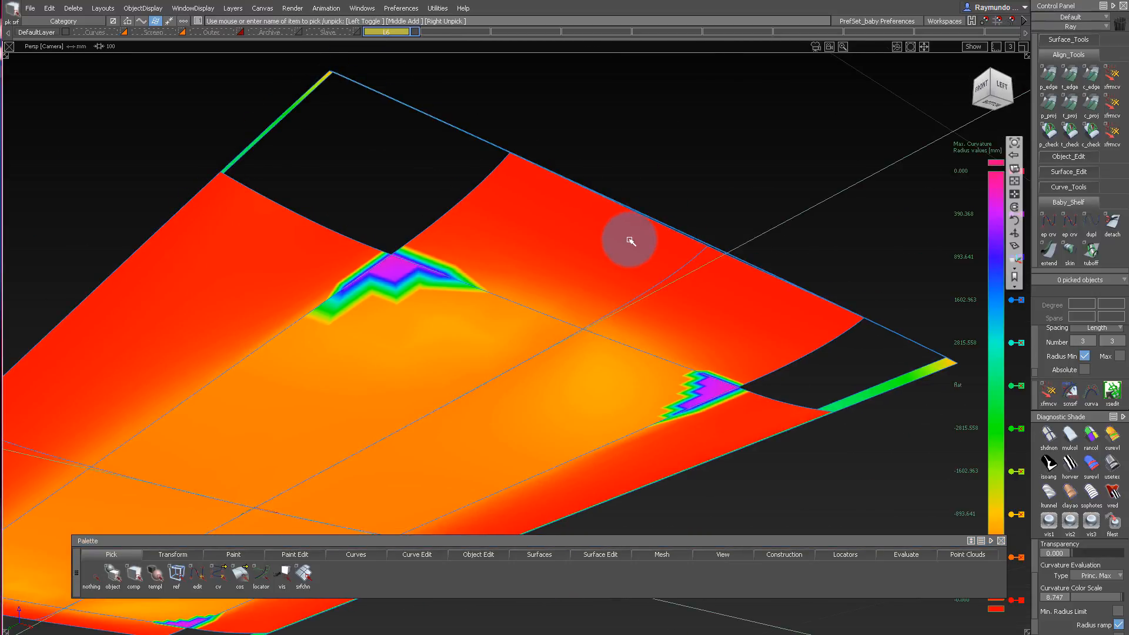
# Align the end rail surface's outer edge to the rim with G0 partial edge alignment, using explicit U degree 5 and V degree 3.
pyautogui.keyDown('alt'); pyautogui.keyDown('shift'); pyautogui.moveTo(630, 176); pyautogui.dragTo(658, 273); pyautogui.keyUp('shift'); pyautogui.keyUp('alt')
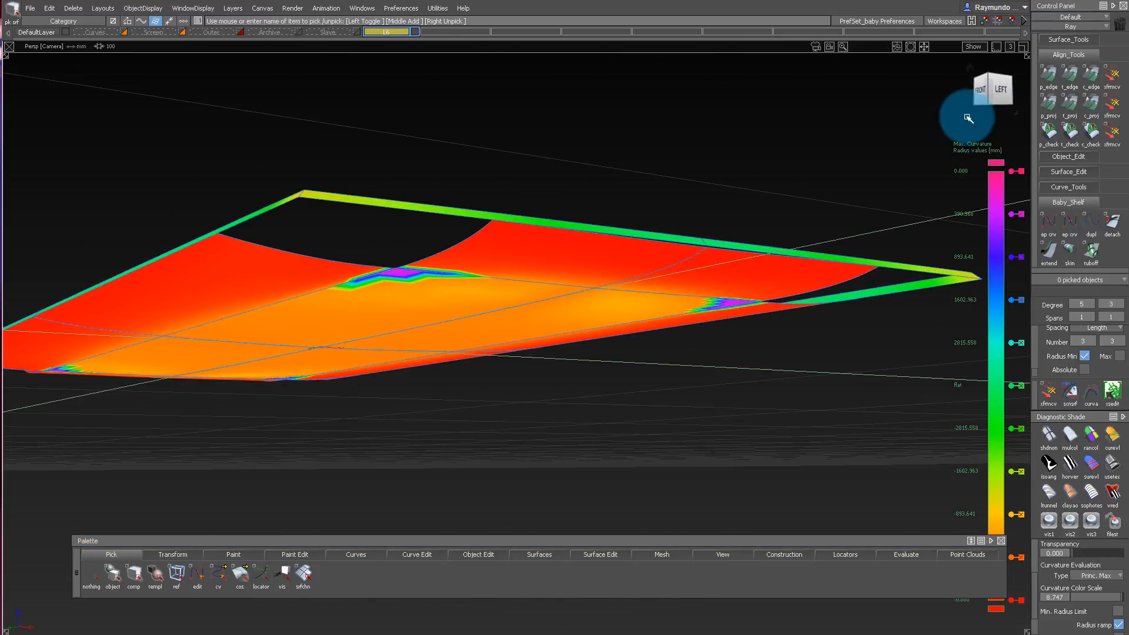
pyautogui.click(603, 250)
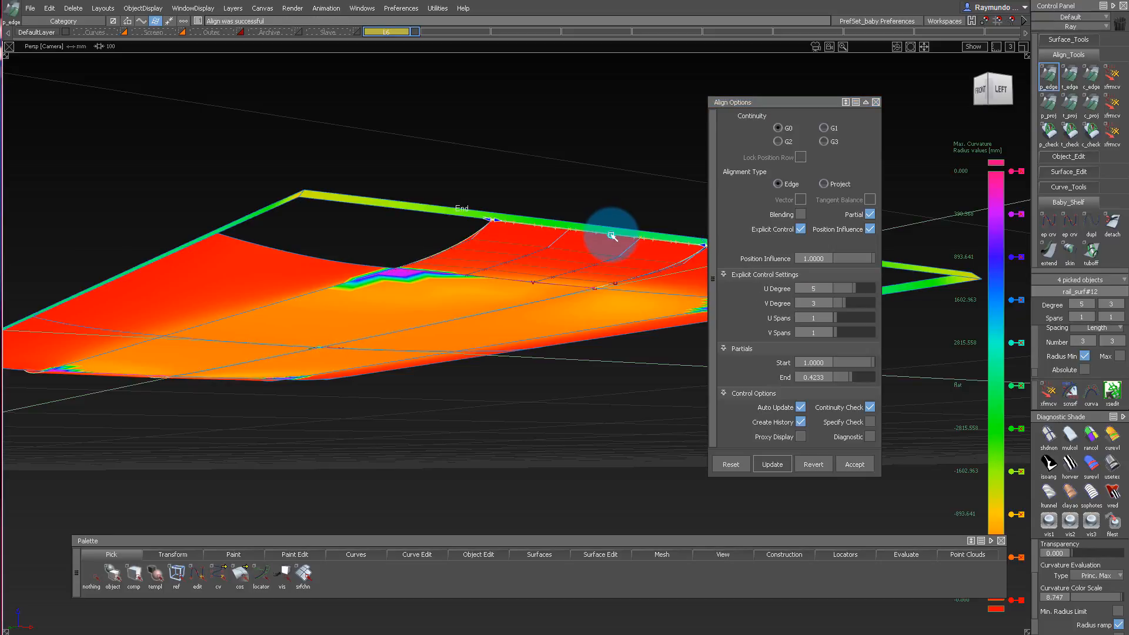
pyautogui.keyDown('alt'); pyautogui.keyDown('shift'); pyautogui.moveTo(605, 232); pyautogui.dragTo(237, 233); pyautogui.keyUp('shift'); pyautogui.keyUp('alt')
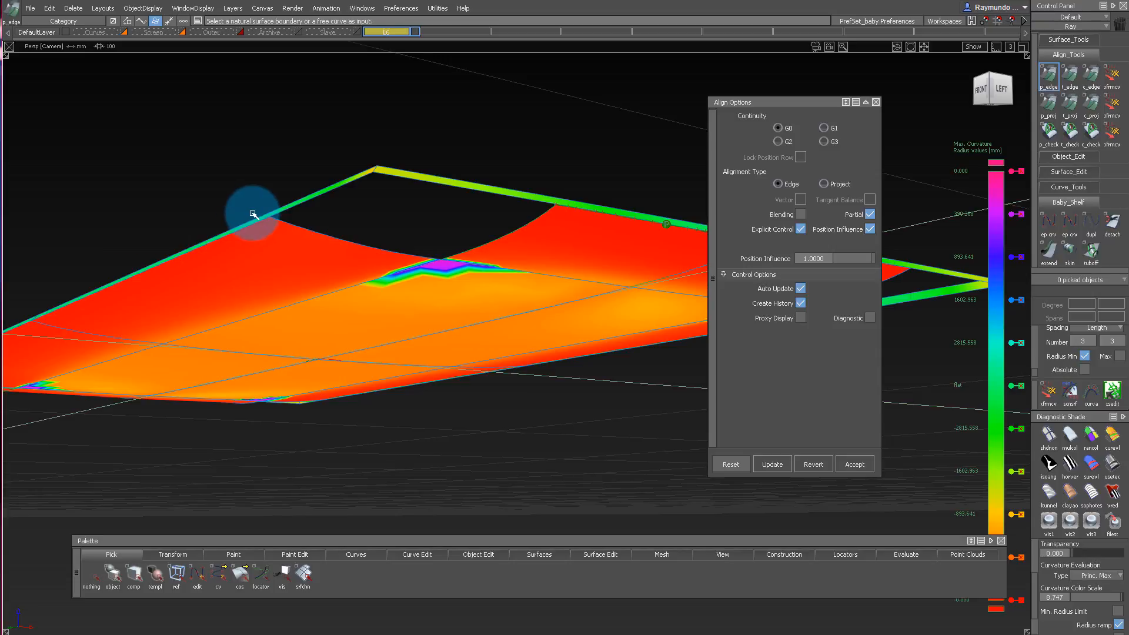
# Check the positional gap between the long side rail surface and the outer rim.
pyautogui.keyDown('alt'); pyautogui.keyDown('shift'); pyautogui.moveTo(254, 215); pyautogui.dragTo(255, 186); pyautogui.keyUp('shift'); pyautogui.keyUp('alt')
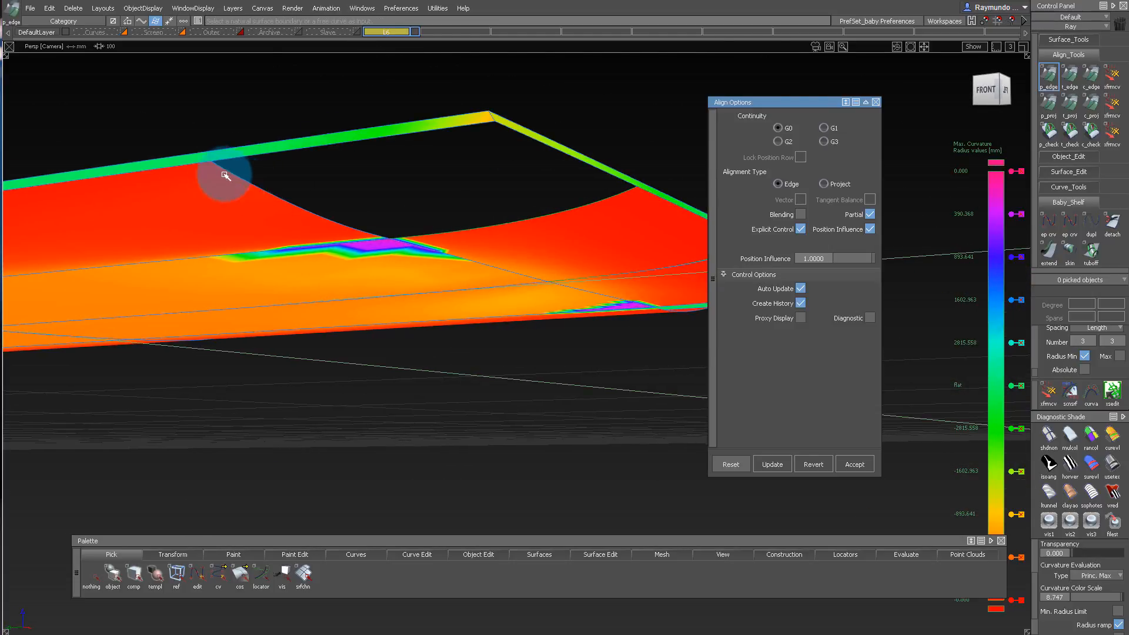
pyautogui.hotkey('ctrl', 'shift', 'c')
pyautogui.keyDown('alt'); pyautogui.keyDown('shift'); pyautogui.moveTo(329, 168); pyautogui.dragTo(398, 125); pyautogui.keyUp('shift'); pyautogui.keyUp('alt')
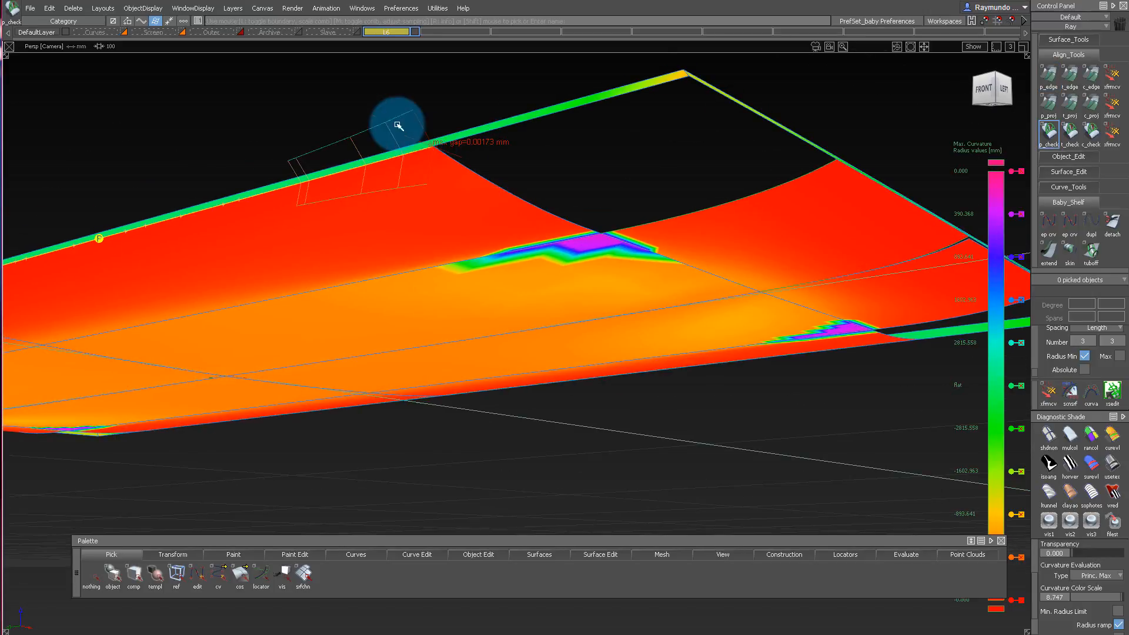
# Align the long side rail surface to the rim with G0 partial edge alignment, U degree 4, V degree 5 and position influence 0.
pyautogui.hotkey('ctrl', 'shift', 'a')
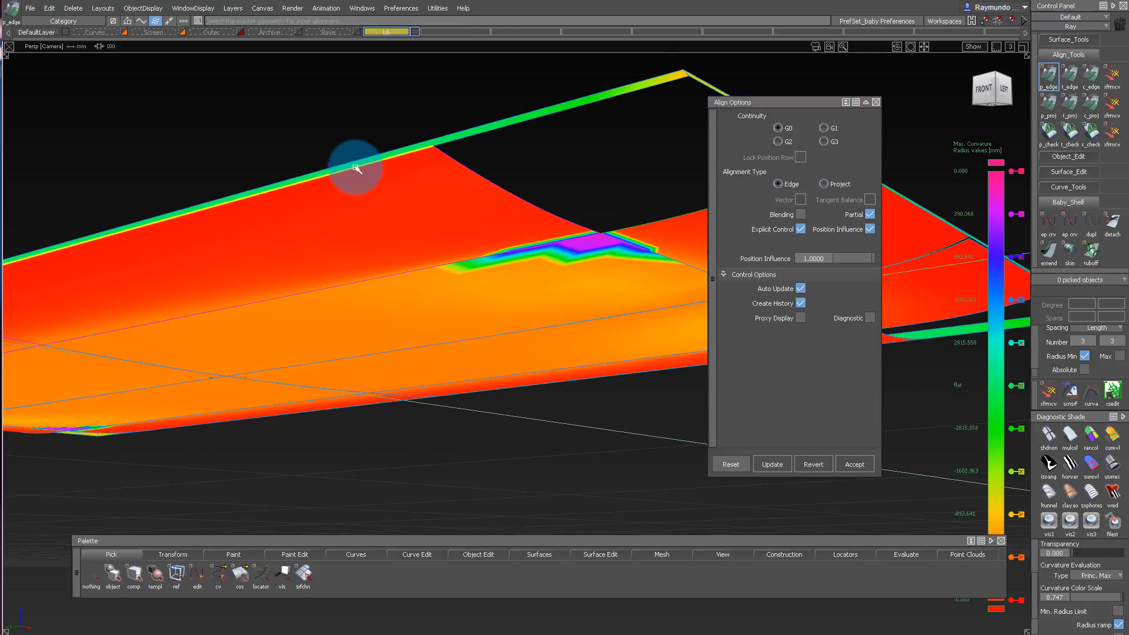
pyautogui.keyDown('alt'); pyautogui.keyDown('shift'); pyautogui.moveTo(428, 209); pyautogui.dragTo(443, 110); pyautogui.keyUp('shift'); pyautogui.keyUp('alt')
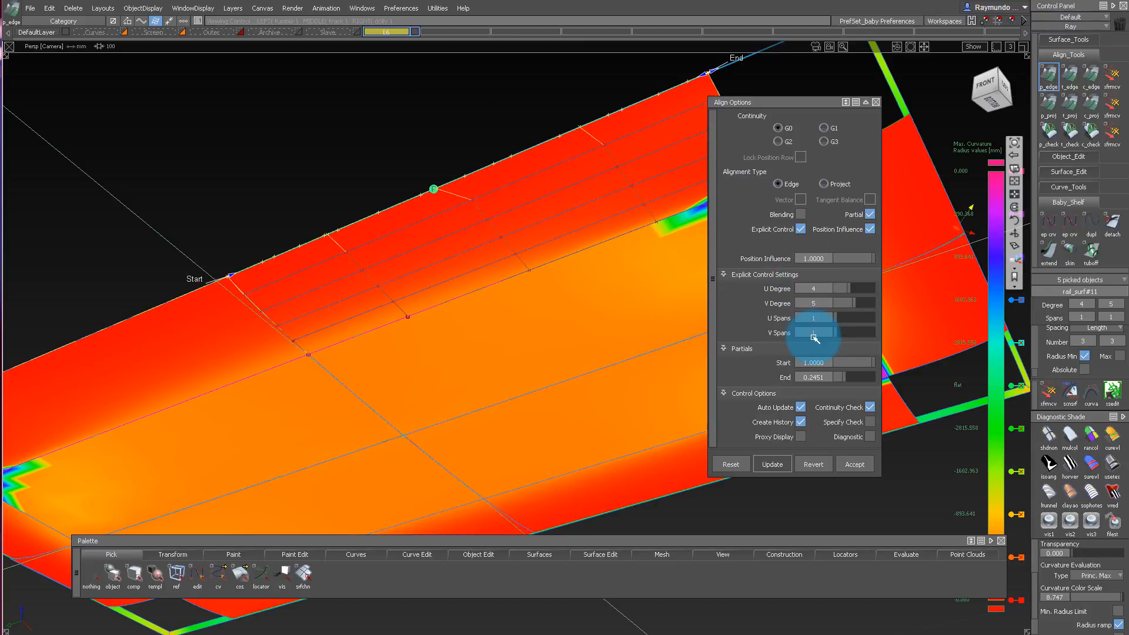
pyautogui.keyDown('alt'); pyautogui.keyDown('shift'); pyautogui.moveTo(464, 219); pyautogui.dragTo(436, 226); pyautogui.keyUp('shift'); pyautogui.keyUp('alt')
pyautogui.keyDown('ctrl'); pyautogui.keyDown('shift'); pyautogui.moveTo(538, 170); pyautogui.dragTo(445, 169); pyautogui.keyUp('shift'); pyautogui.keyUp('ctrl')
pyautogui.keyDown('alt'); pyautogui.keyDown('shift'); pyautogui.moveTo(441, 165); pyautogui.dragTo(247, 250, button='middle'); pyautogui.keyUp('shift'); pyautogui.keyUp('alt')
pyautogui.keyDown('alt'); pyautogui.keyDown('shift'); pyautogui.moveTo(248, 250); pyautogui.dragTo(511, 323); pyautogui.keyUp('shift'); pyautogui.keyUp('alt')
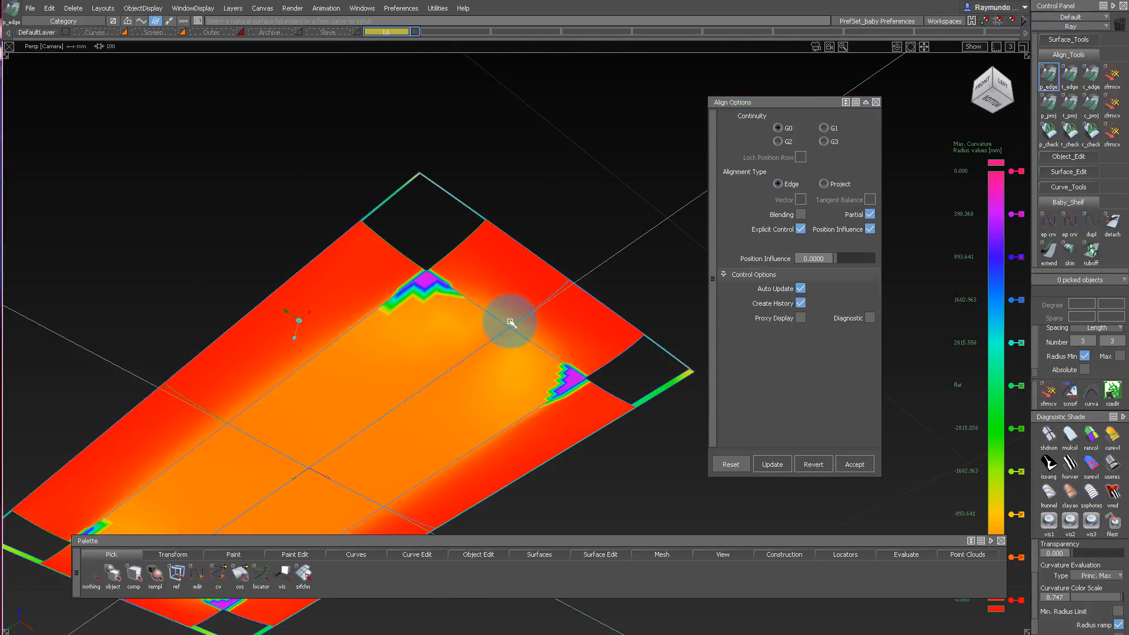
# Examine the curvature shading around the open corners between the end and side rail surfaces.
pyautogui.keyDown('alt'); pyautogui.keyDown('shift'); pyautogui.moveTo(469, 270); pyautogui.dragTo(387, 365); pyautogui.keyUp('shift'); pyautogui.keyUp('alt')
pyautogui.keyDown('alt'); pyautogui.keyDown('shift'); pyautogui.moveTo(484, 249); pyautogui.dragTo(333, 182); pyautogui.keyUp('shift'); pyautogui.keyUp('alt')
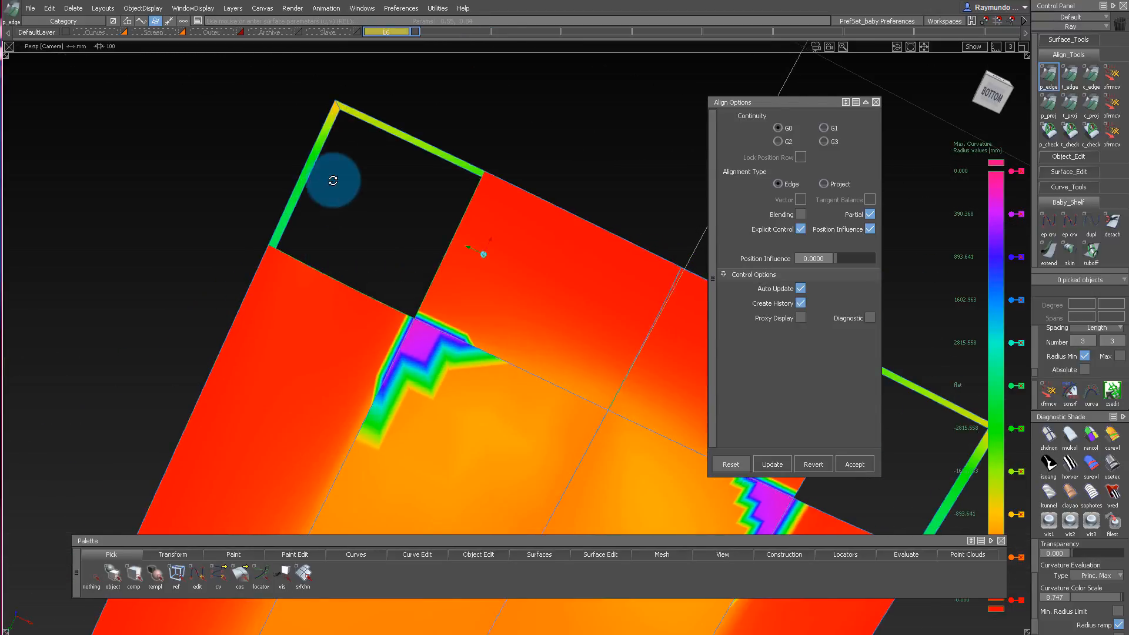
pyautogui.keyDown('alt'); pyautogui.keyDown('shift'); pyautogui.moveTo(333, 182); pyautogui.dragTo(325, 408, button='right'); pyautogui.keyUp('shift'); pyautogui.keyUp('alt')
pyautogui.keyDown('alt'); pyautogui.keyDown('shift'); pyautogui.moveTo(508, 298); pyautogui.dragTo(542, 310, button='right'); pyautogui.keyUp('shift'); pyautogui.keyUp('alt')
pyautogui.keyDown('alt'); pyautogui.keyDown('shift'); pyautogui.moveTo(542, 310); pyautogui.dragTo(465, 397); pyautogui.keyUp('shift'); pyautogui.keyUp('alt')
pyautogui.keyDown('ctrl'); pyautogui.keyDown('shift'); pyautogui.moveTo(466, 397); pyautogui.dragTo(454, 360); pyautogui.keyUp('shift'); pyautogui.keyUp('ctrl')
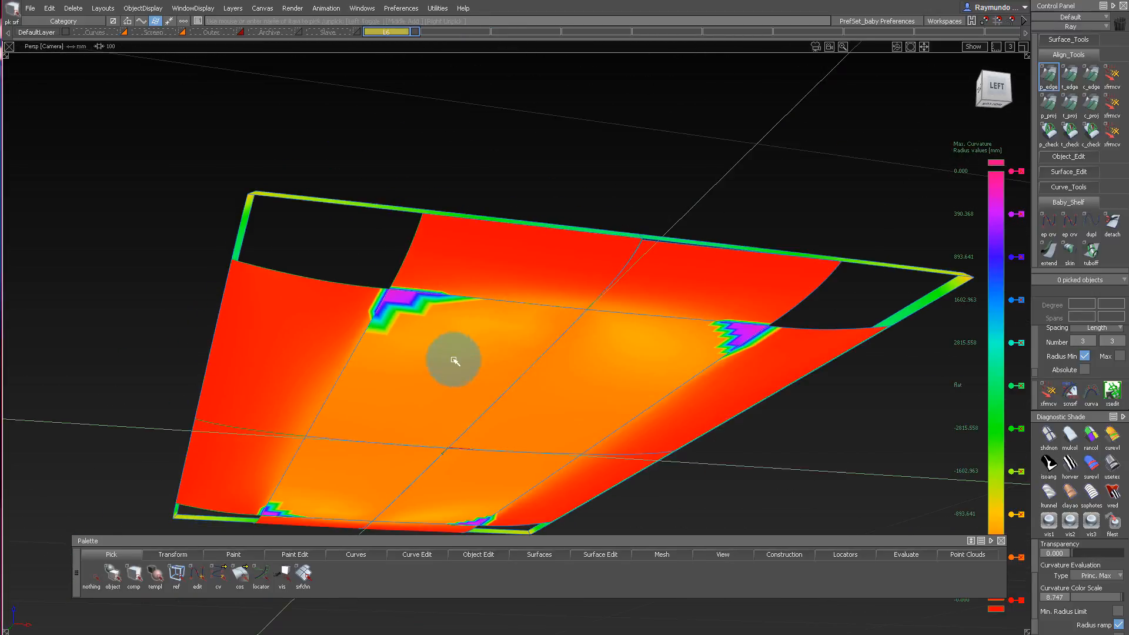
# Pick the inner bottom surface and start transforming its control vertices near the open corner.
pyautogui.keyDown('alt'); pyautogui.keyDown('shift'); pyautogui.moveTo(455, 292); pyautogui.dragTo(503, 345); pyautogui.keyUp('shift'); pyautogui.keyUp('alt')
pyautogui.keyDown('alt'); pyautogui.keyDown('shift'); pyautogui.moveTo(376, 321); pyautogui.dragTo(405, 315, button='right'); pyautogui.keyUp('shift'); pyautogui.keyUp('alt')
pyautogui.keyDown('alt'); pyautogui.keyDown('shift'); pyautogui.moveTo(405, 315); pyautogui.dragTo(427, 308); pyautogui.keyUp('shift'); pyautogui.keyUp('alt')
pyautogui.keyDown('ctrl'); pyautogui.keyDown('shift'); pyautogui.moveTo(426, 308); pyautogui.dragTo(353, 227); pyautogui.keyUp('shift'); pyautogui.keyUp('ctrl')
pyautogui.moveTo(347, 214); pyautogui.dragTo(464, 323)
pyautogui.keyDown('alt'); pyautogui.keyDown('shift'); pyautogui.moveTo(463, 322); pyautogui.dragTo(509, 341); pyautogui.keyUp('shift'); pyautogui.keyUp('alt')
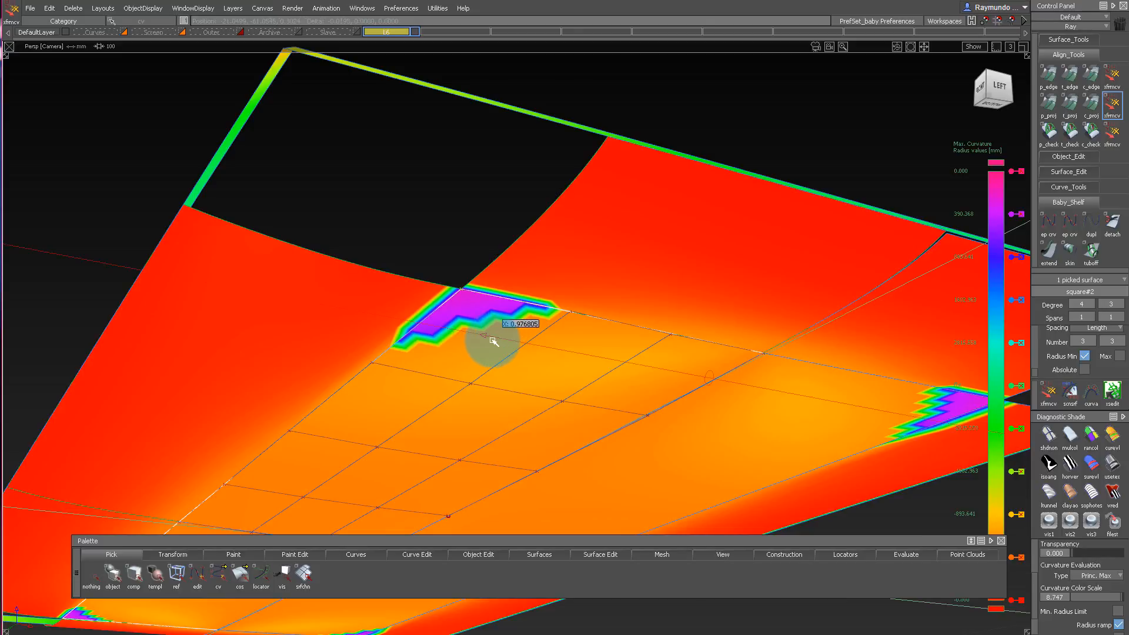
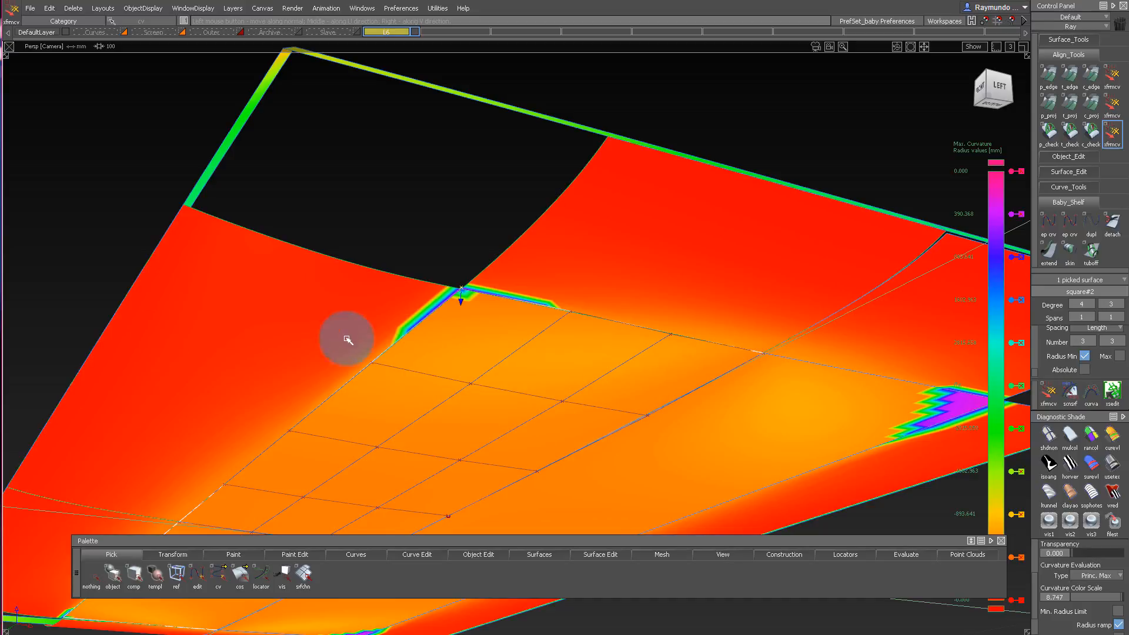
# Align the inner bottom surface's edges to the adjoining end and side rail surfaces with G3 edge alignment, explicit control and position influence 1.0.
pyautogui.keyDown('alt'); pyautogui.keyDown('shift'); pyautogui.moveTo(190, 340); pyautogui.dragTo(436, 368); pyautogui.keyUp('shift'); pyautogui.keyUp('alt')
pyautogui.press('a')
pyautogui.click(529, 296)
pyautogui.click(528, 305)
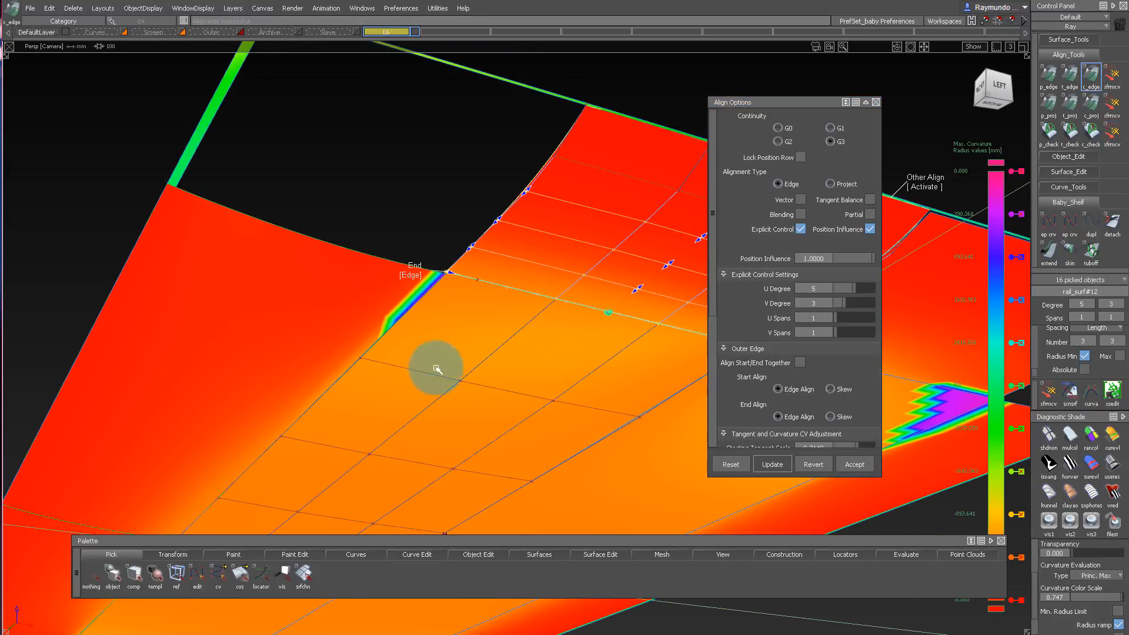
pyautogui.click(405, 306)
# Examine the curvature shading at the realigned open corner and compare it with the opposite mirrored corner.
pyautogui.keyDown('alt'); pyautogui.keyDown('shift'); pyautogui.moveTo(404, 315); pyautogui.dragTo(375, 157); pyautogui.keyUp('shift'); pyautogui.keyUp('alt')
pyautogui.keyDown('alt'); pyautogui.keyDown('shift'); pyautogui.moveTo(376, 157); pyautogui.dragTo(387, 219, button='right'); pyautogui.keyUp('shift'); pyautogui.keyUp('alt')
pyautogui.keyDown('alt'); pyautogui.keyDown('shift'); pyautogui.moveTo(388, 218); pyautogui.dragTo(449, 265); pyautogui.keyUp('shift'); pyautogui.keyUp('alt')
pyautogui.keyDown('alt'); pyautogui.keyDown('shift'); pyautogui.moveTo(449, 133); pyautogui.dragTo(449, 247, button='middle'); pyautogui.keyUp('shift'); pyautogui.keyUp('alt')
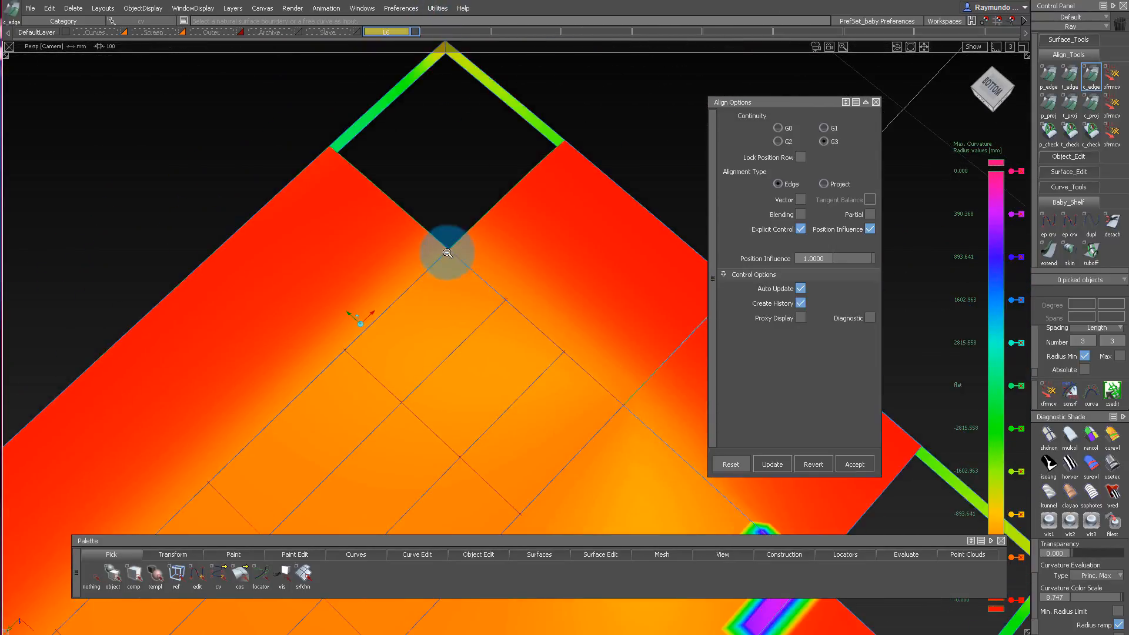
pyautogui.keyDown('alt'); pyautogui.keyDown('shift'); pyautogui.moveTo(448, 247); pyautogui.dragTo(436, 464, button='right'); pyautogui.keyUp('shift'); pyautogui.keyUp('alt')
pyautogui.keyDown('alt'); pyautogui.keyDown('shift'); pyautogui.moveTo(436, 464); pyautogui.dragTo(436, 211); pyautogui.keyUp('shift'); pyautogui.keyUp('alt')
pyautogui.keyDown('alt'); pyautogui.keyDown('shift'); pyautogui.moveTo(436, 212); pyautogui.dragTo(414, 353, button='right'); pyautogui.keyUp('shift'); pyautogui.keyUp('alt')
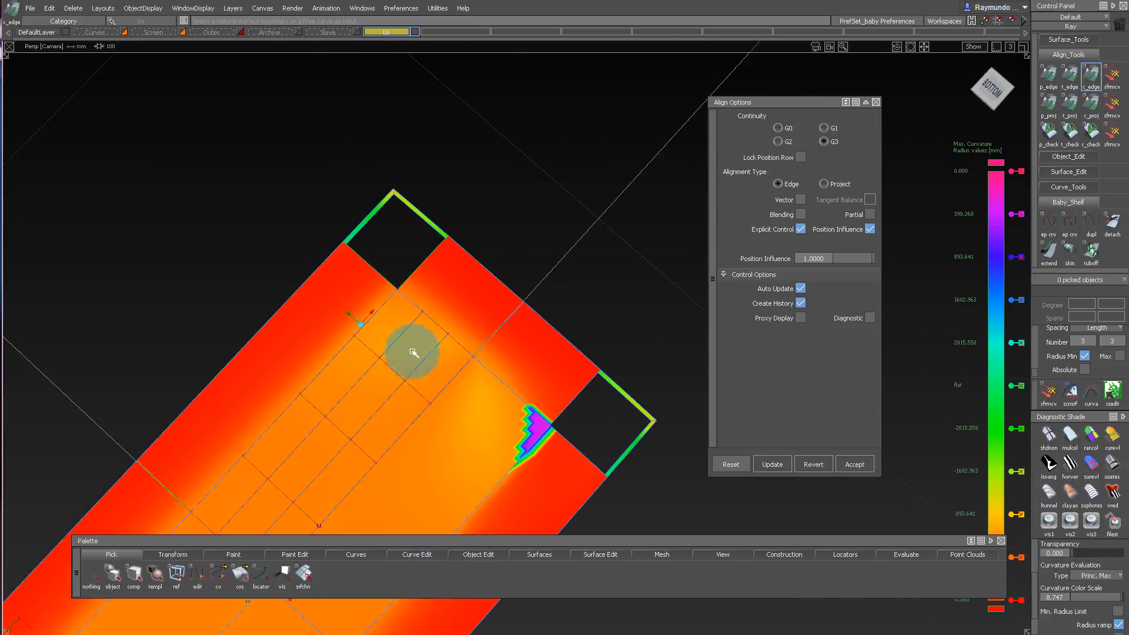
pyautogui.keyDown('alt'); pyautogui.keyDown('shift'); pyautogui.moveTo(414, 353); pyautogui.dragTo(427, 218, button='middle'); pyautogui.keyUp('shift'); pyautogui.keyUp('alt')
pyautogui.keyDown('alt'); pyautogui.keyDown('shift'); pyautogui.moveTo(427, 218); pyautogui.dragTo(438, 299); pyautogui.keyUp('shift'); pyautogui.keyUp('alt')
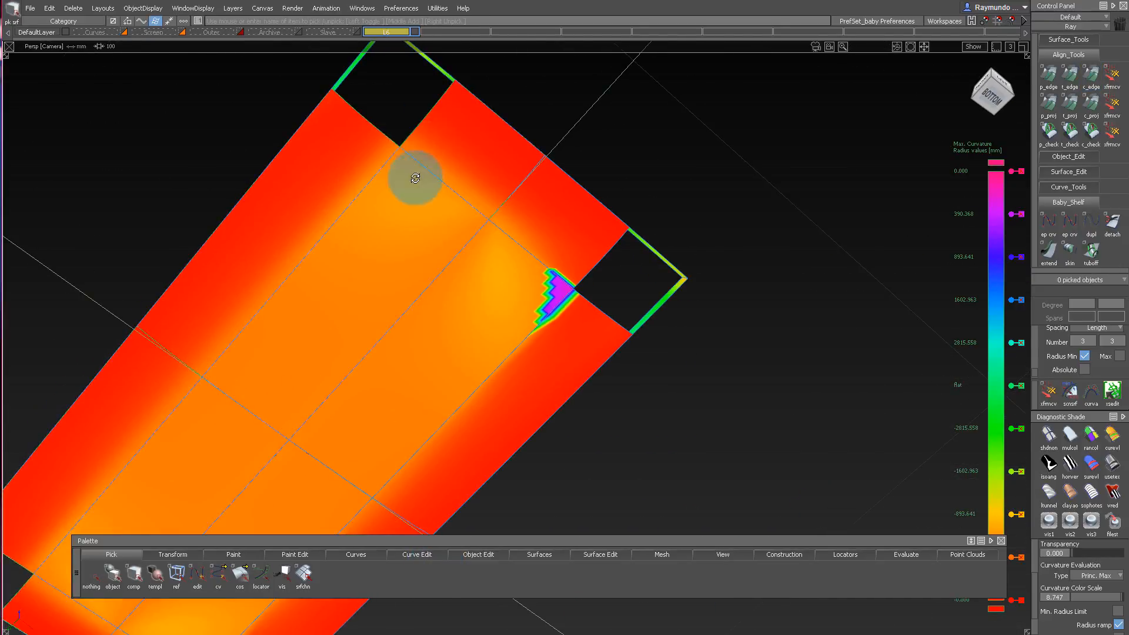
# Replace the opposite half's surfaces with mirrored duplicates of the three refined surfaces and apply curvature evaluation shading to them.
pyautogui.keyDown('alt'); pyautogui.keyDown('shift'); pyautogui.moveTo(416, 178); pyautogui.dragTo(433, 217); pyautogui.keyUp('shift'); pyautogui.keyUp('alt')
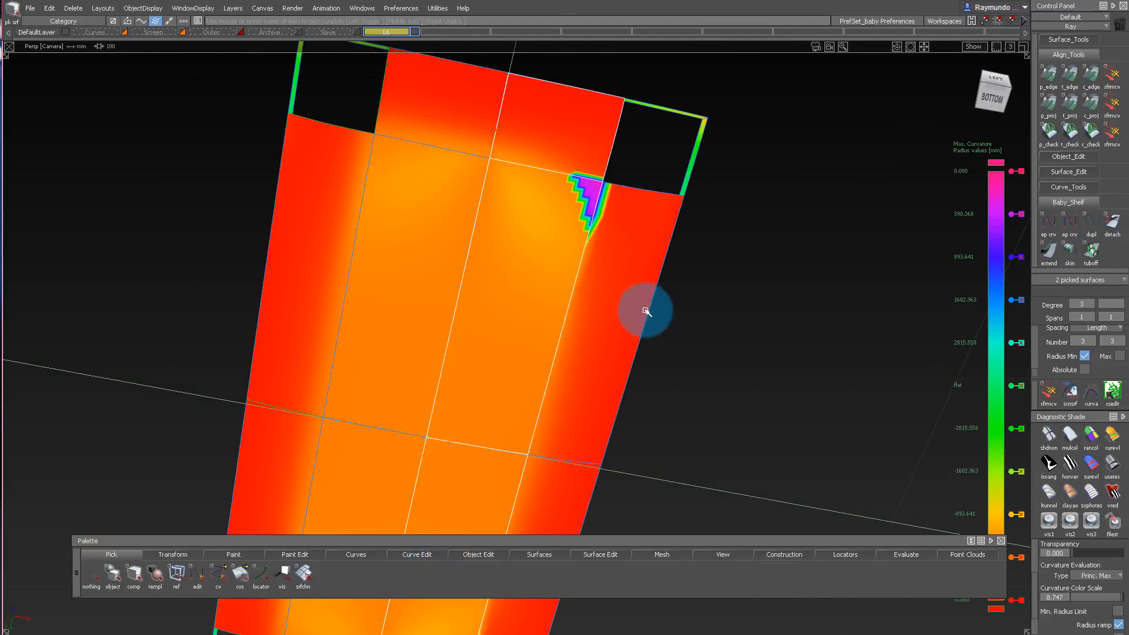
pyautogui.press('Delete')
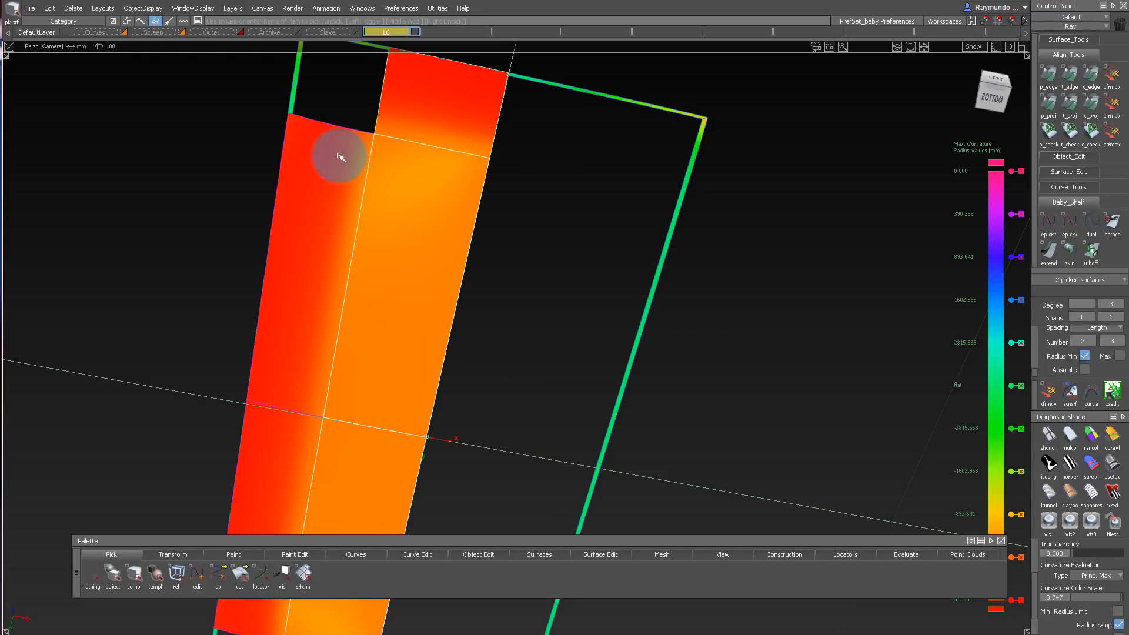
pyautogui.moveTo(43, 11); pyautogui.dragTo(72, 107)
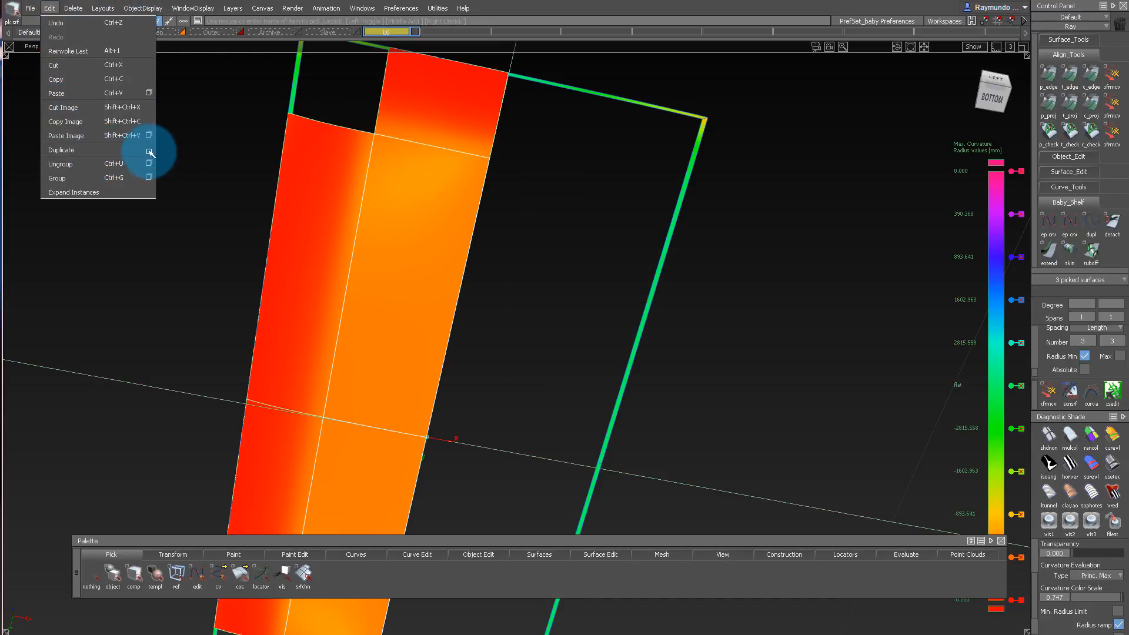
pyautogui.moveTo(182, 163); pyautogui.dragTo(182, 163)
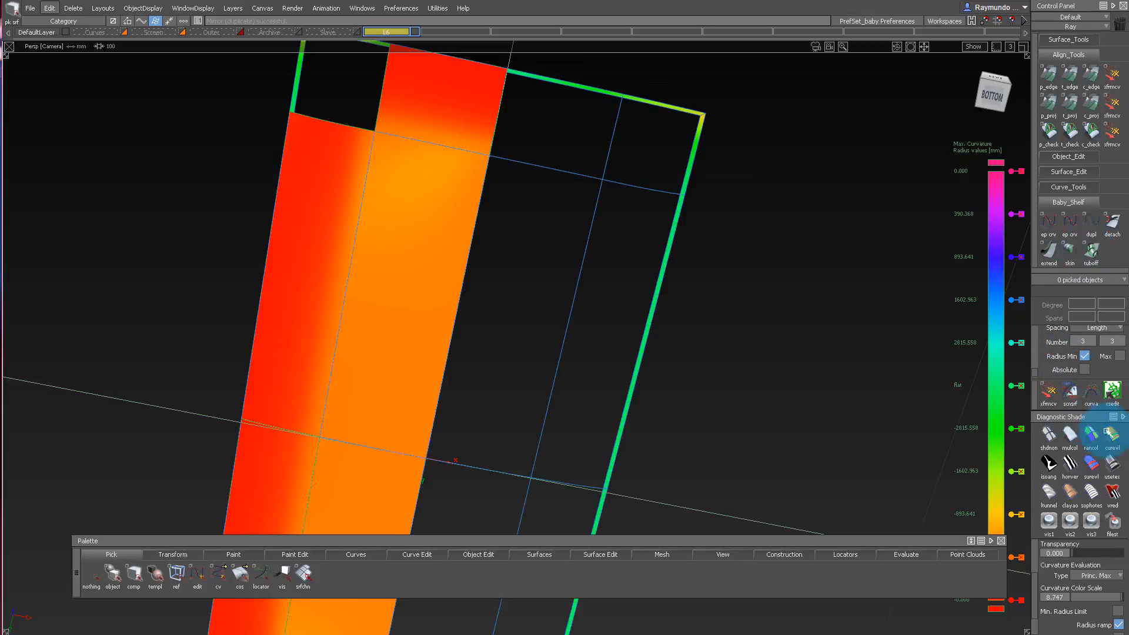
pyautogui.moveTo(757, 255)
pyautogui.keyDown('alt'); pyautogui.keyDown('shift'); pyautogui.mouseDown()
pyautogui.moveTo(545, 46)
pyautogui.moveTo(560, 154)
pyautogui.moveTo(333, 211)
pyautogui.moveTo(476, 381)
pyautogui.moveTo(545, 245)
pyautogui.moveTo(450, 135)
pyautogui.moveTo(412, 119)
pyautogui.moveTo(265, 202)
pyautogui.moveTo(264, 253)
pyautogui.moveTo(433, 318)
pyautogui.mouseUp(); pyautogui.keyUp('shift'); pyautogui.keyUp('alt')
# Check the curvature continuity between the original and mirrored surfaces along the bottom's centre line.
pyautogui.keyDown('ctrl'); pyautogui.keyDown('shift'); pyautogui.moveTo(435, 319); pyautogui.dragTo(433, 204); pyautogui.keyUp('shift'); pyautogui.keyUp('ctrl')
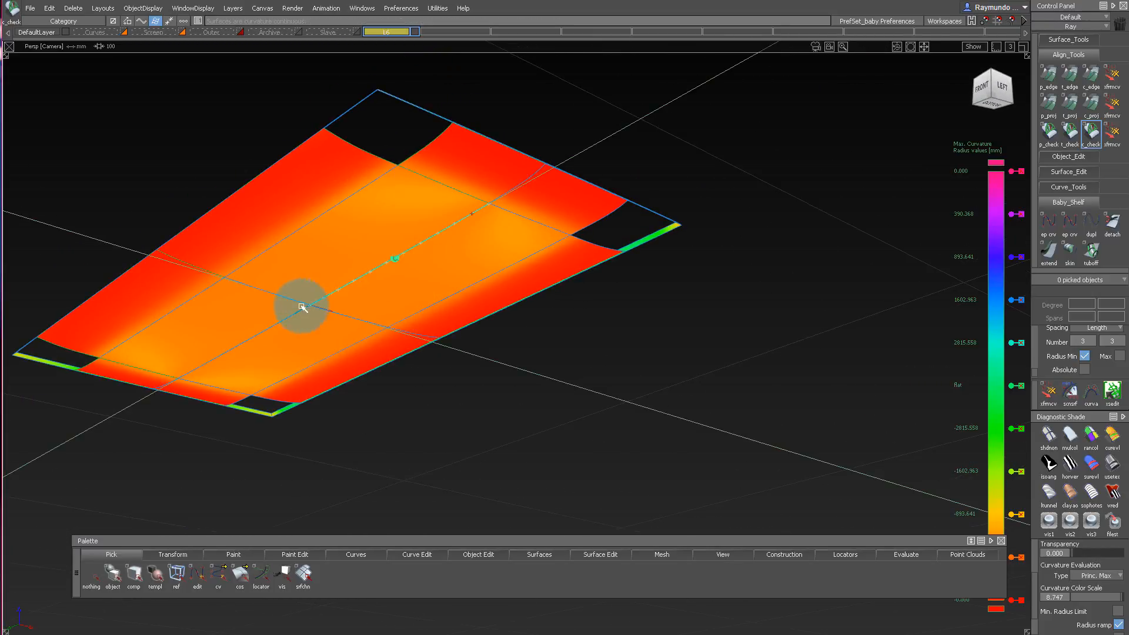
pyautogui.keyDown('alt'); pyautogui.keyDown('shift'); pyautogui.moveTo(307, 283); pyautogui.dragTo(352, 277, button='right'); pyautogui.keyUp('shift'); pyautogui.keyUp('alt')
pyautogui.moveTo(353, 277)
pyautogui.keyDown('alt'); pyautogui.keyDown('shift'); pyautogui.mouseDown()
pyautogui.moveTo(312, 106)
pyautogui.moveTo(492, 239)
pyautogui.mouseUp(); pyautogui.keyUp('shift'); pyautogui.keyUp('alt')
pyautogui.moveTo(491, 239)
pyautogui.keyDown('ctrl'); pyautogui.keyDown('shift'); pyautogui.mouseDown()
pyautogui.moveTo(434, 164)
pyautogui.moveTo(431, 225)
pyautogui.mouseUp(); pyautogui.keyUp('shift'); pyautogui.keyUp('ctrl')
# Turn off the layer's symmetry and delete the three mirrored bottom surfaces.
pyautogui.keyDown('alt'); pyautogui.keyDown('shift'); pyautogui.moveTo(635, 224); pyautogui.dragTo(378, 36); pyautogui.keyUp('shift'); pyautogui.keyUp('alt')
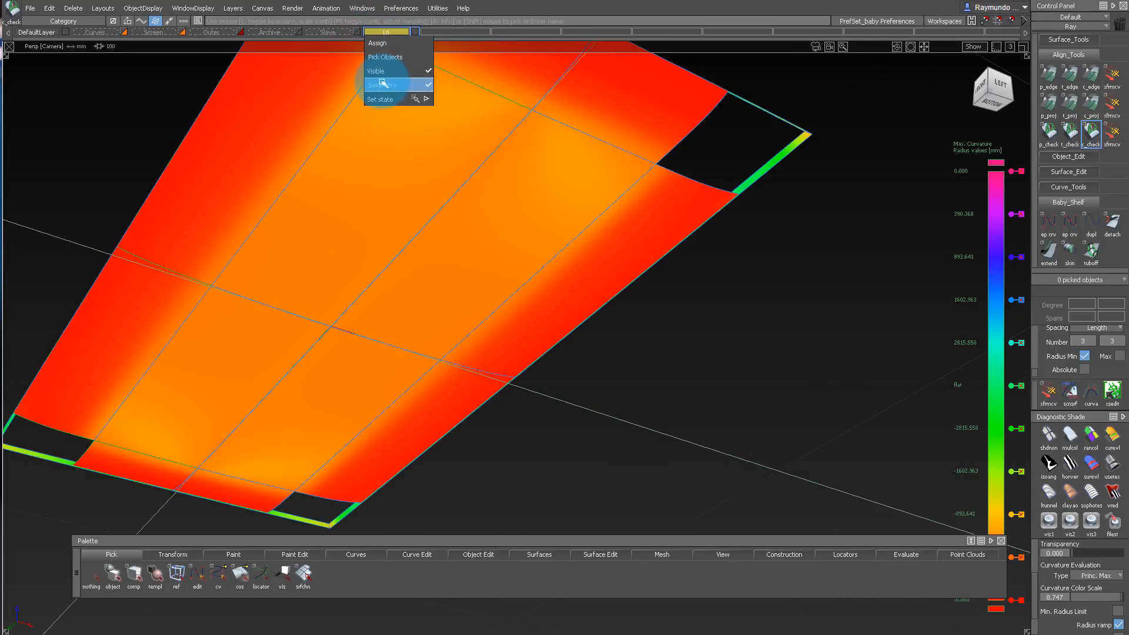
pyautogui.click(383, 85)
pyautogui.keyDown('alt'); pyautogui.keyDown('shift'); pyautogui.moveTo(494, 153); pyautogui.dragTo(433, 143, button='right'); pyautogui.keyUp('shift'); pyautogui.keyUp('alt')
pyautogui.keyDown('alt'); pyautogui.keyDown('shift'); pyautogui.moveTo(434, 144); pyautogui.dragTo(557, 127); pyautogui.keyUp('shift'); pyautogui.keyUp('alt')
pyautogui.keyDown('ctrl'); pyautogui.keyDown('shift'); pyautogui.moveTo(556, 158); pyautogui.dragTo(562, 193); pyautogui.keyUp('shift'); pyautogui.keyUp('ctrl')
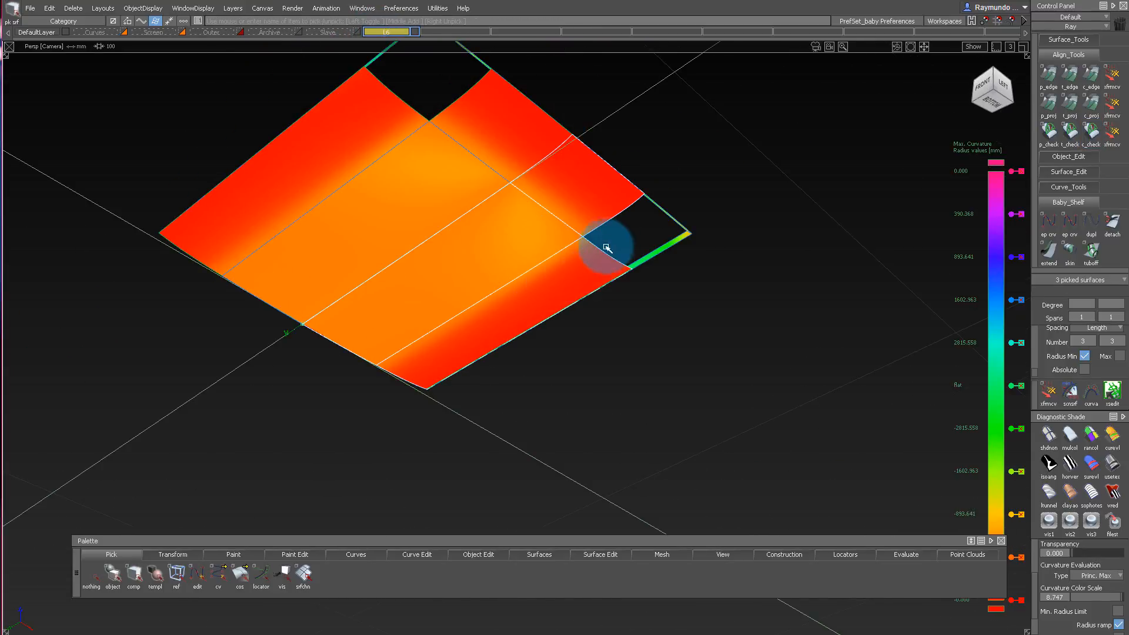
pyautogui.press('Delete')
# Apply horizontal rainbow reflection shading to the remaining half of the bottom and inspect the colour bands.
pyautogui.keyDown('alt'); pyautogui.keyDown('shift'); pyautogui.moveTo(534, 134); pyautogui.dragTo(497, 264); pyautogui.keyUp('shift'); pyautogui.keyUp('alt')
pyautogui.keyDown('alt'); pyautogui.keyDown('shift'); pyautogui.moveTo(497, 265); pyautogui.dragTo(570, 389, button='middle'); pyautogui.keyUp('shift'); pyautogui.keyUp('alt')
pyautogui.keyDown('ctrl'); pyautogui.keyDown('shift'); pyautogui.moveTo(637, 450); pyautogui.dragTo(638, 403); pyautogui.keyUp('shift'); pyautogui.keyUp('ctrl')
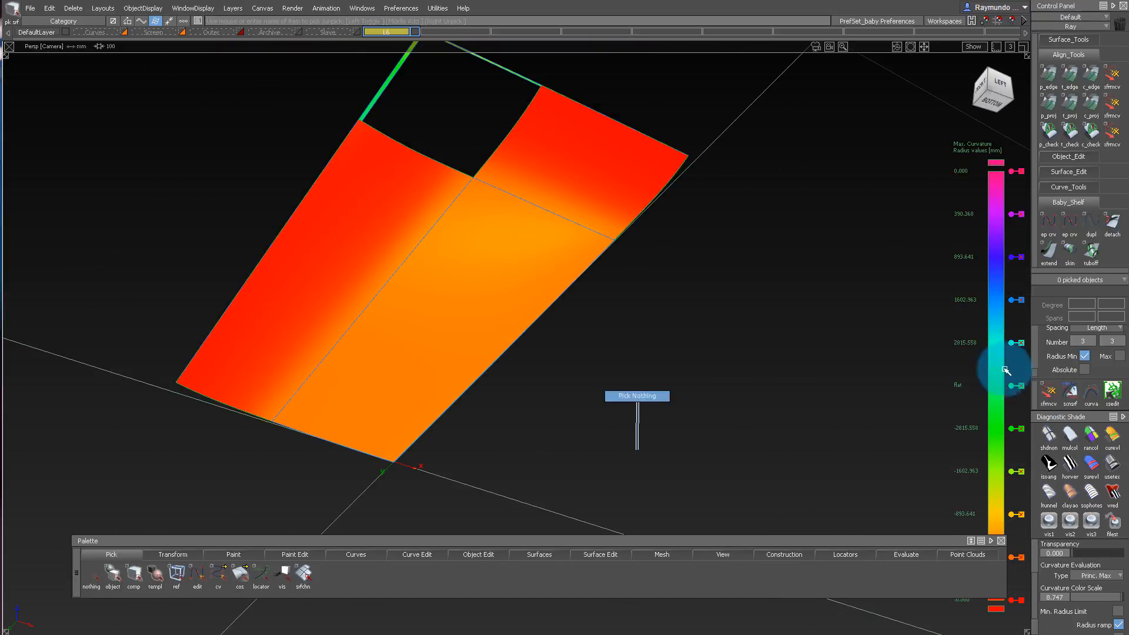
pyautogui.click(1064, 464)
pyautogui.moveTo(377, 236)
pyautogui.keyDown('alt'); pyautogui.keyDown('shift'); pyautogui.mouseDown()
pyautogui.moveTo(370, 119)
pyautogui.moveTo(391, 139)
pyautogui.moveTo(403, 197)
pyautogui.mouseUp(); pyautogui.keyUp('shift'); pyautogui.keyUp('alt')
# Undo the deletion of the mirrored surfaces and evaluate the whole bottom with horizontal rainbow reflection shading.
pyautogui.hotkey('ctrl', 'z')
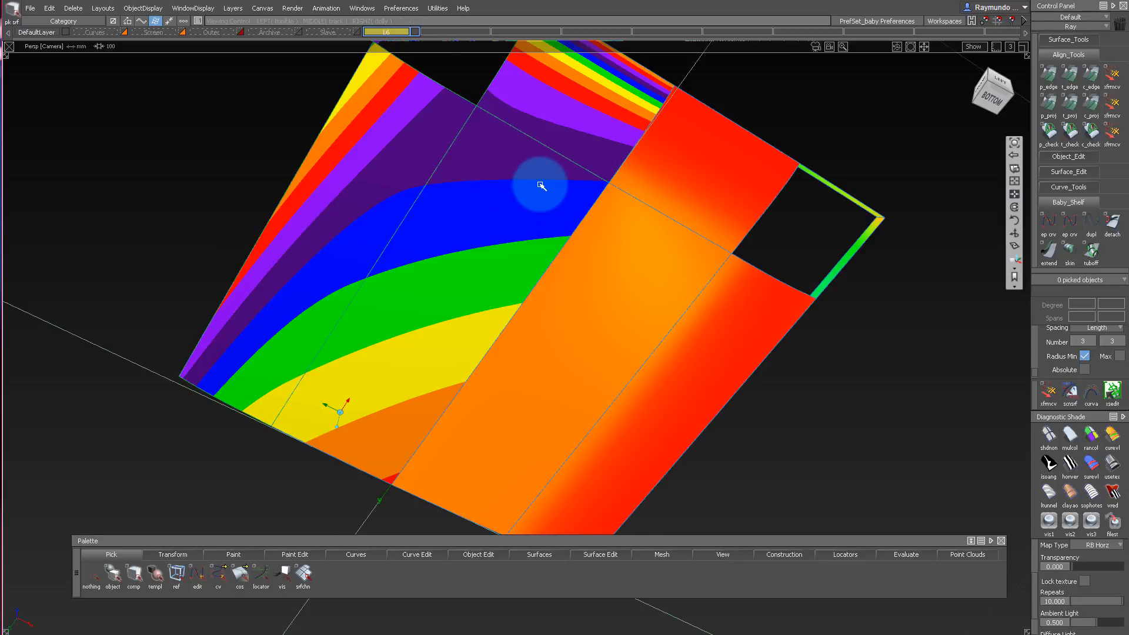
pyautogui.keyDown('alt'); pyautogui.keyDown('shift'); pyautogui.moveTo(541, 186); pyautogui.dragTo(315, 85); pyautogui.keyUp('shift'); pyautogui.keyUp('alt')
pyautogui.keyDown('alt'); pyautogui.keyDown('shift'); pyautogui.moveTo(403, 68); pyautogui.dragTo(610, 213); pyautogui.keyUp('shift'); pyautogui.keyUp('alt')
pyautogui.click(1089, 465)
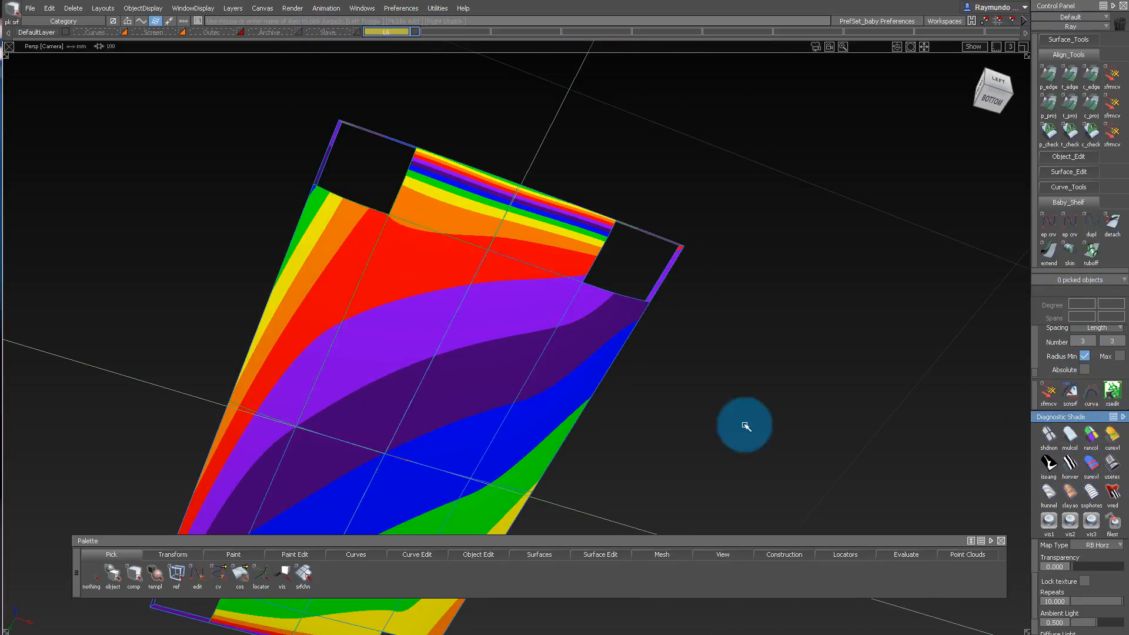
pyautogui.moveTo(743, 421)
pyautogui.keyDown('alt'); pyautogui.keyDown('shift'); pyautogui.mouseDown()
pyautogui.moveTo(610, 277)
pyautogui.moveTo(484, 245)
pyautogui.moveTo(451, 154)
pyautogui.moveTo(443, 184)
pyautogui.moveTo(435, 128)
pyautogui.moveTo(443, 258)
pyautogui.moveTo(442, 61)
pyautogui.moveTo(442, 235)
pyautogui.mouseUp(); pyautogui.keyUp('shift'); pyautogui.keyUp('alt')
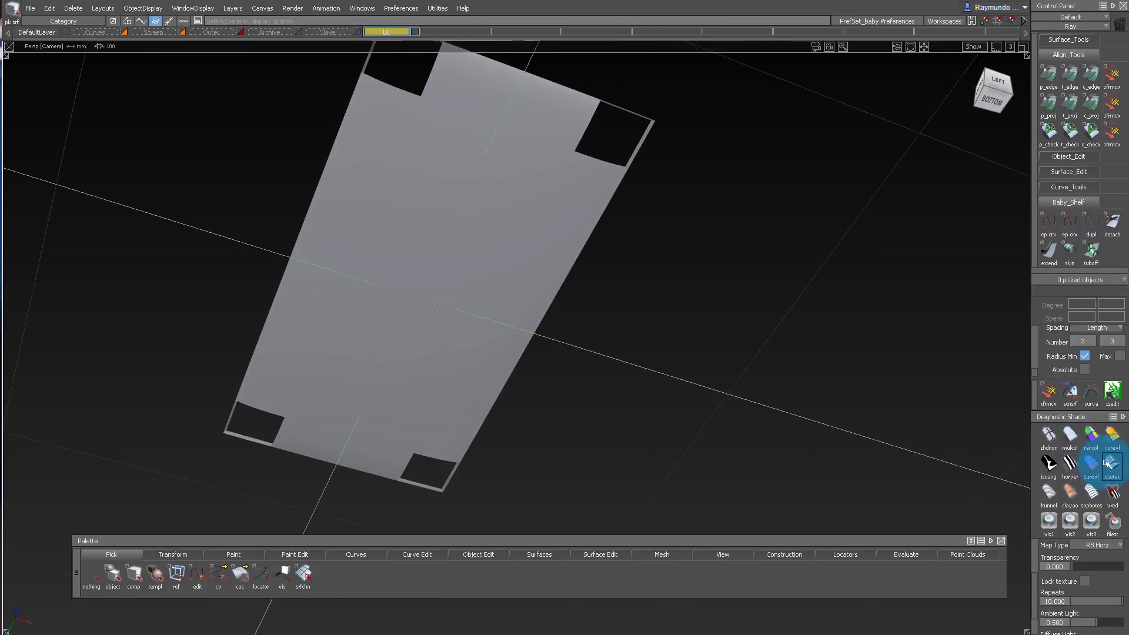
# Apply Shade-Sky reflection shading to the bottom and examine the highlight flow across the inner and rail surfaces.
pyautogui.click(1108, 464)
pyautogui.moveTo(475, 94)
pyautogui.keyDown('alt'); pyautogui.keyDown('shift'); pyautogui.mouseDown()
pyautogui.moveTo(481, 0)
pyautogui.moveTo(479, 182)
pyautogui.moveTo(530, 277)
pyautogui.moveTo(537, 160)
pyautogui.mouseUp(); pyautogui.keyUp('shift'); pyautogui.keyUp('alt')
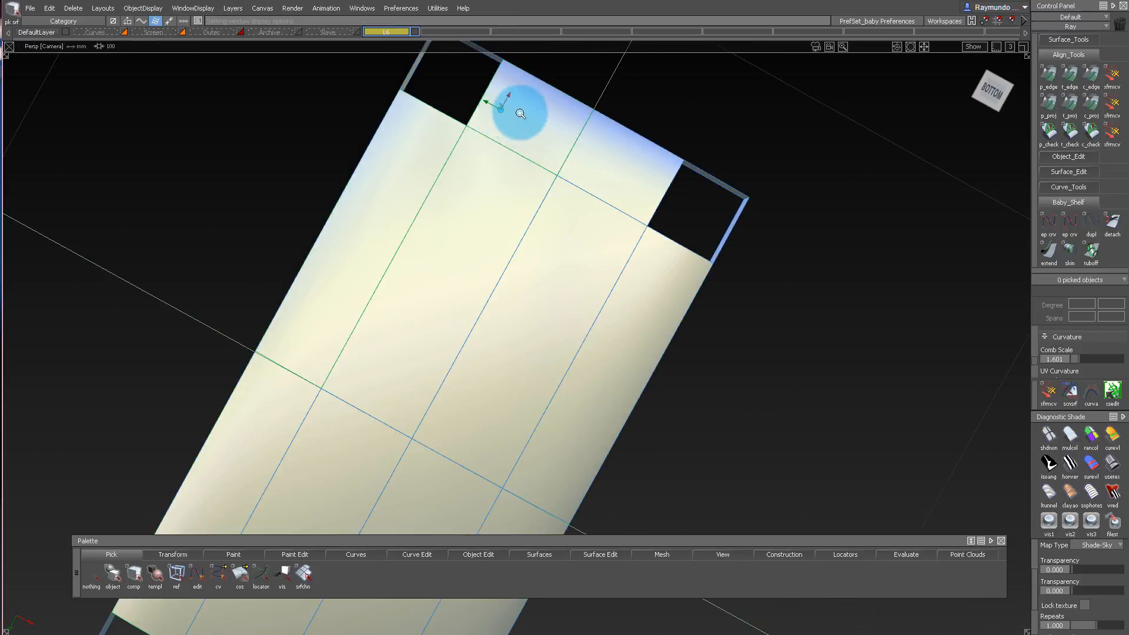
pyautogui.keyDown('alt'); pyautogui.keyDown('shift'); pyautogui.moveTo(520, 113); pyautogui.dragTo(508, 197); pyautogui.keyUp('shift'); pyautogui.keyUp('alt')
pyautogui.keyDown('alt'); pyautogui.keyDown('shift'); pyautogui.moveTo(294, 300); pyautogui.dragTo(423, 335, button='right'); pyautogui.keyUp('shift'); pyautogui.keyUp('alt')
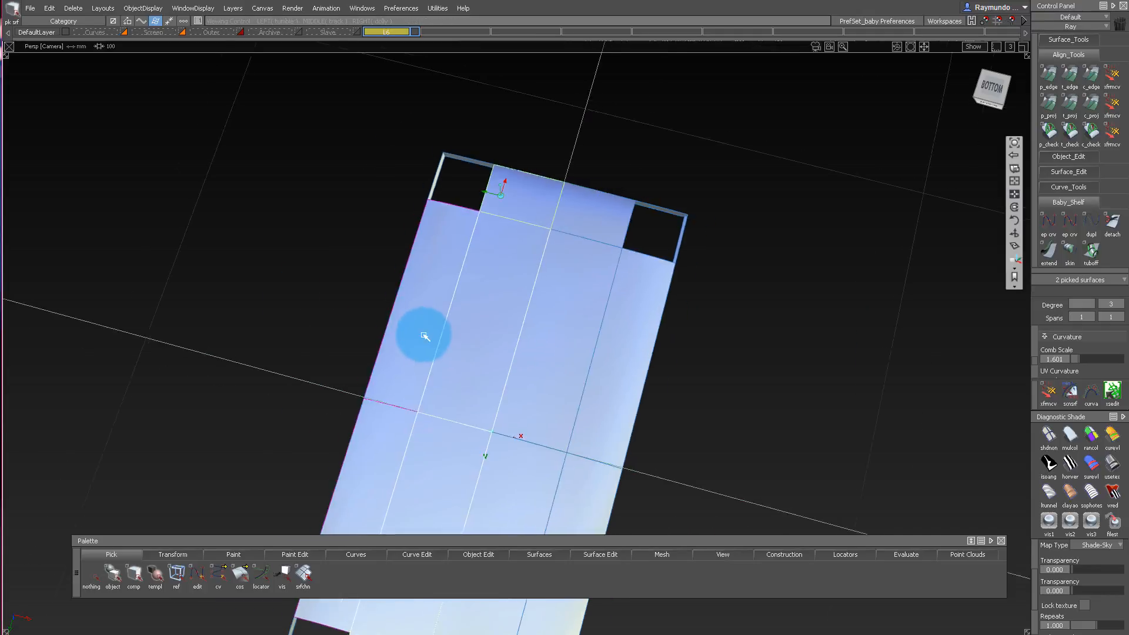
pyautogui.keyDown('alt'); pyautogui.keyDown('shift'); pyautogui.moveTo(424, 335); pyautogui.dragTo(553, 341); pyautogui.keyUp('shift'); pyautogui.keyUp('alt')
pyautogui.keyDown('ctrl'); pyautogui.keyDown('shift'); pyautogui.moveTo(517, 247); pyautogui.dragTo(526, 202); pyautogui.keyUp('shift'); pyautogui.keyUp('ctrl')
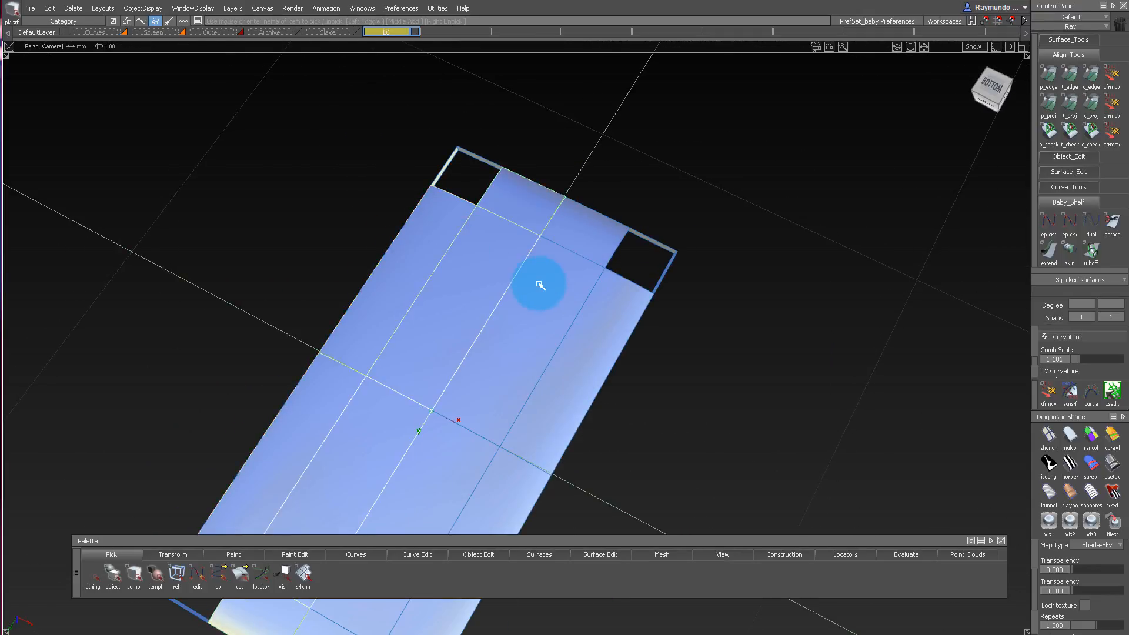
pyautogui.keyDown('alt'); pyautogui.keyDown('shift'); pyautogui.moveTo(466, 247); pyautogui.dragTo(487, 330); pyautogui.keyUp('shift'); pyautogui.keyUp('alt')
pyautogui.keyDown('alt'); pyautogui.keyDown('shift'); pyautogui.moveTo(597, 304); pyautogui.dragTo(573, 244, button='middle'); pyautogui.keyUp('shift'); pyautogui.keyUp('alt')
pyautogui.keyDown('alt'); pyautogui.keyDown('shift'); pyautogui.moveTo(572, 245); pyautogui.dragTo(499, 306); pyautogui.keyUp('shift'); pyautogui.keyUp('alt')
pyautogui.keyDown('alt'); pyautogui.keyDown('shift'); pyautogui.moveTo(462, 249); pyautogui.dragTo(738, 478); pyautogui.keyUp('shift'); pyautogui.keyUp('alt')
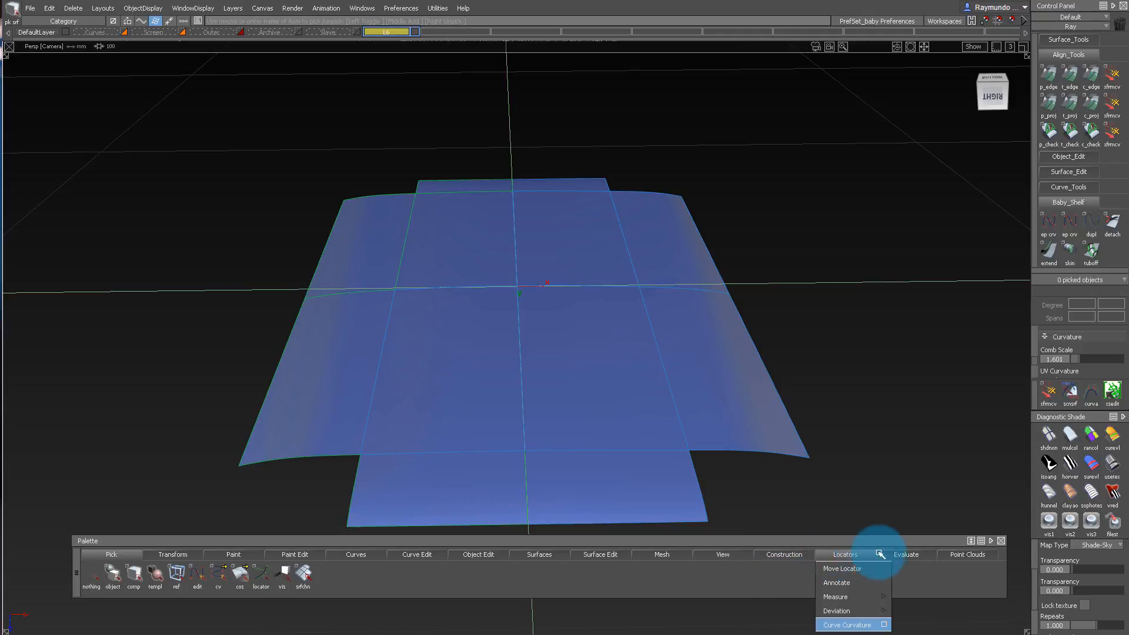
# Section the six bottom surfaces lengthwise with Dynamic Section and display the curvature combs.
pyautogui.moveTo(880, 554); pyautogui.dragTo(961, 447)
pyautogui.keyDown('alt'); pyautogui.keyDown('shift'); pyautogui.moveTo(806, 302); pyautogui.dragTo(415, 195); pyautogui.keyUp('shift'); pyautogui.keyUp('alt')
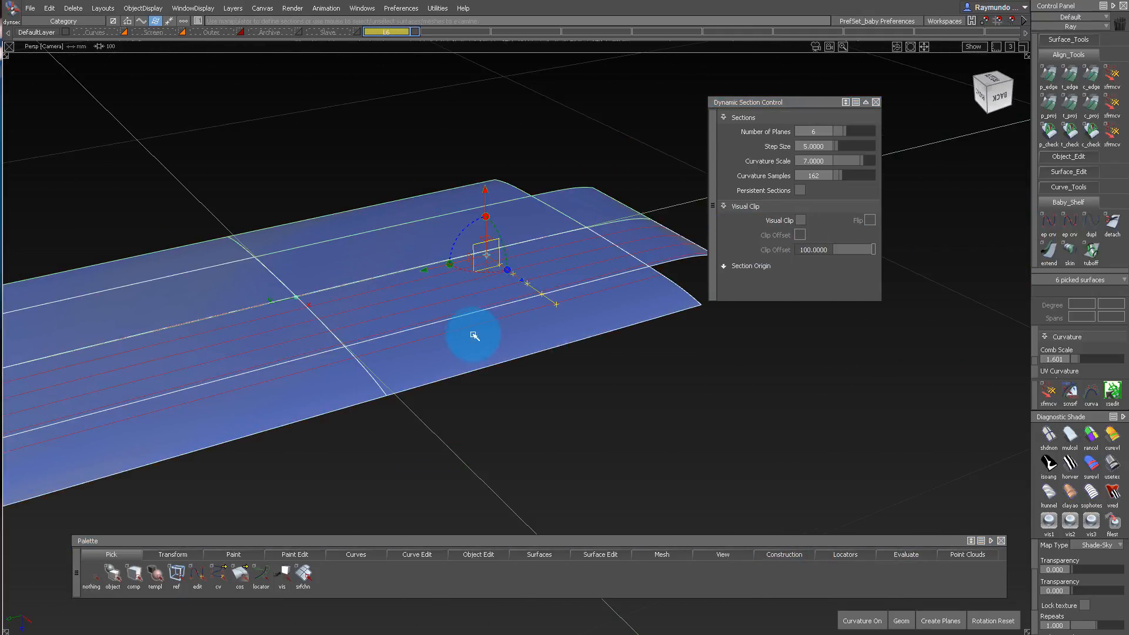
pyautogui.keyDown('alt'); pyautogui.keyDown('shift'); pyautogui.moveTo(475, 336); pyautogui.dragTo(651, 126); pyautogui.keyUp('shift'); pyautogui.keyUp('alt')
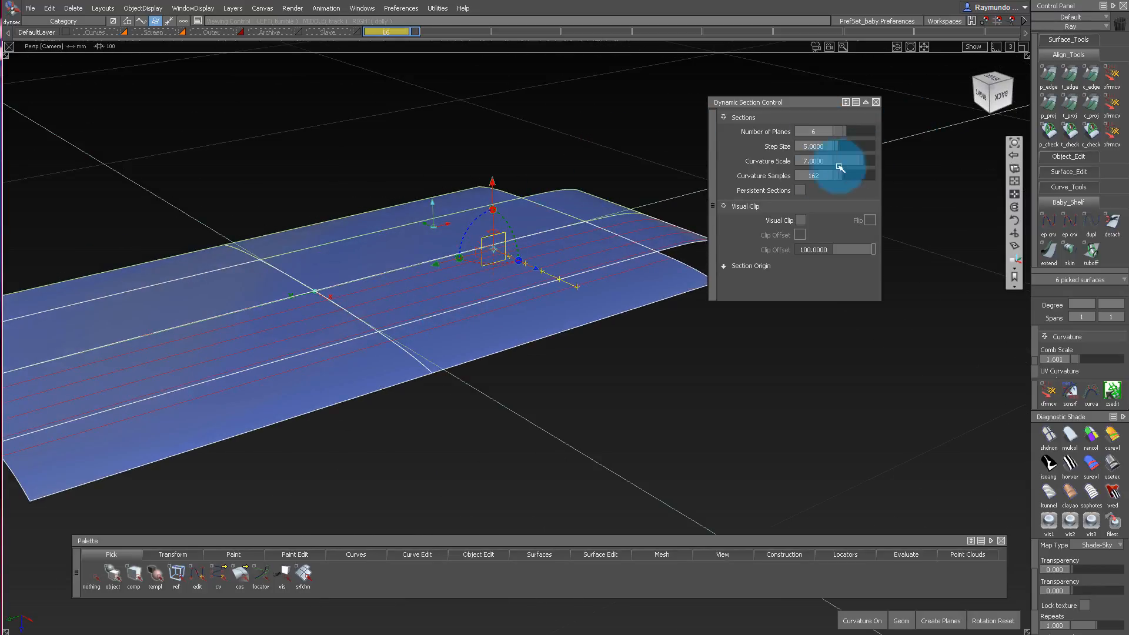
pyautogui.click(853, 624)
pyautogui.keyDown('alt'); pyautogui.keyDown('shift'); pyautogui.moveTo(559, 286); pyautogui.dragTo(276, 197); pyautogui.keyUp('shift'); pyautogui.keyUp('alt')
pyautogui.keyDown('alt'); pyautogui.keyDown('shift'); pyautogui.moveTo(321, 149); pyautogui.dragTo(343, 168); pyautogui.keyUp('shift'); pyautogui.keyUp('alt')
# Pick the six bottom surfaces again and show crosswise Dynamic Section curvature combs with a curvature scale of 3.
pyautogui.click(331, 294)
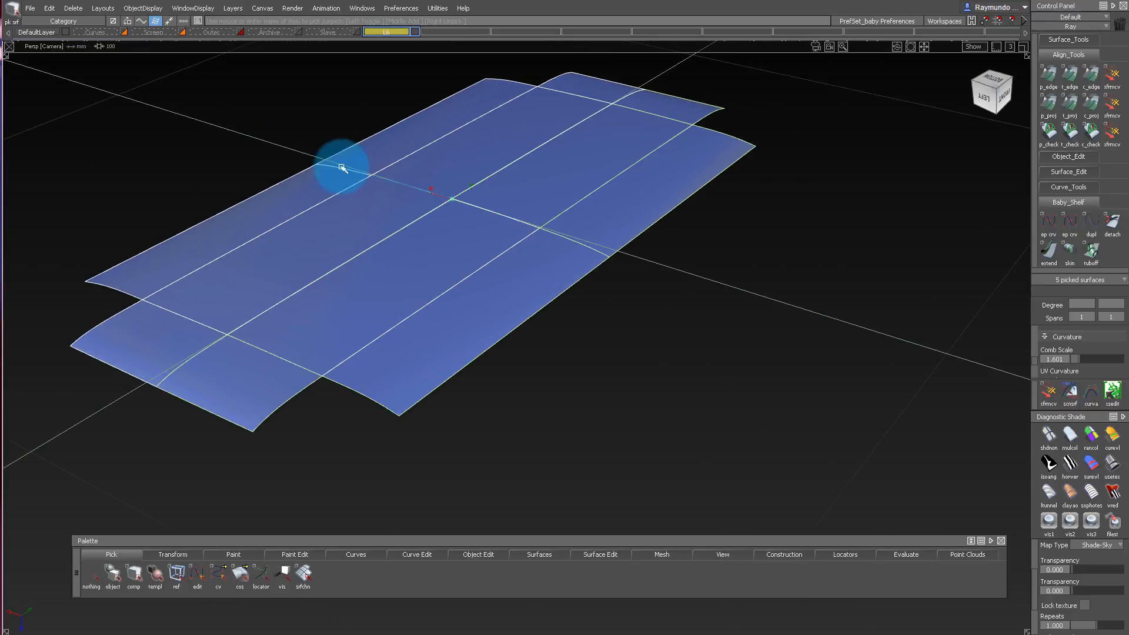
pyautogui.keyDown('alt'); pyautogui.keyDown('shift'); pyautogui.moveTo(447, 193); pyautogui.dragTo(204, 114); pyautogui.keyUp('shift'); pyautogui.keyUp('alt')
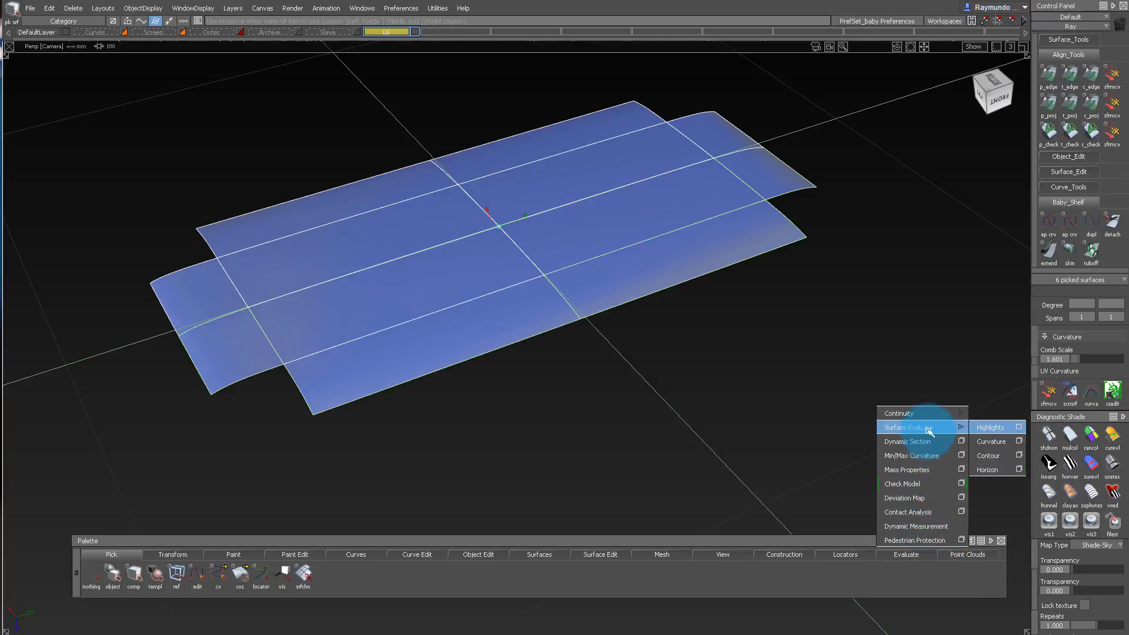
pyautogui.click(963, 442)
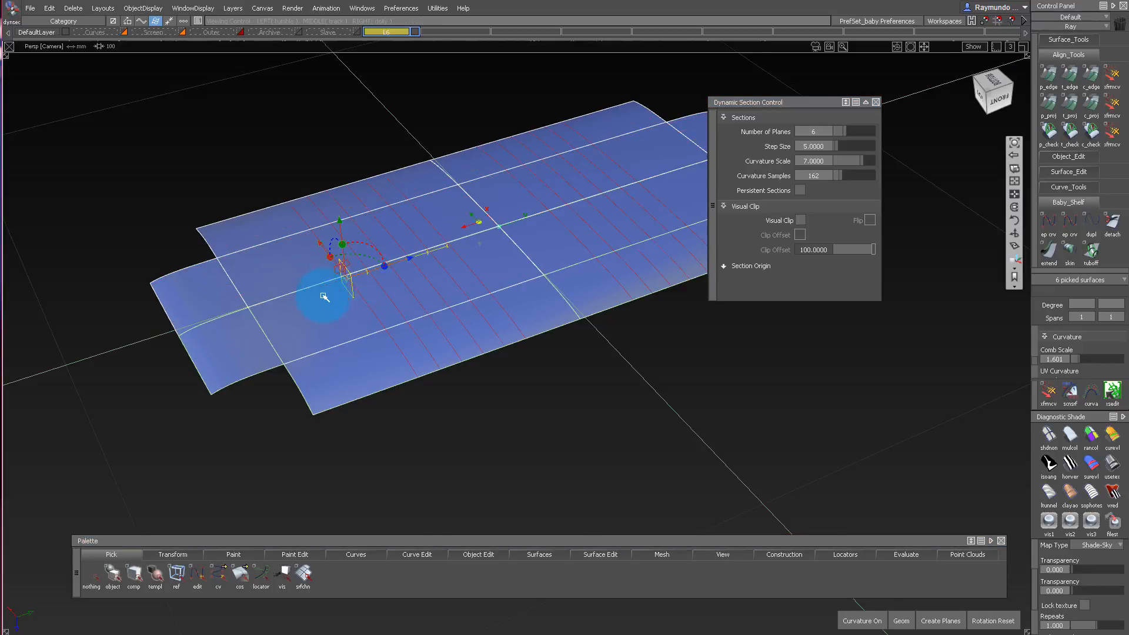
pyautogui.keyDown('alt'); pyautogui.keyDown('shift'); pyautogui.moveTo(323, 297); pyautogui.dragTo(373, 234); pyautogui.keyUp('shift'); pyautogui.keyUp('alt')
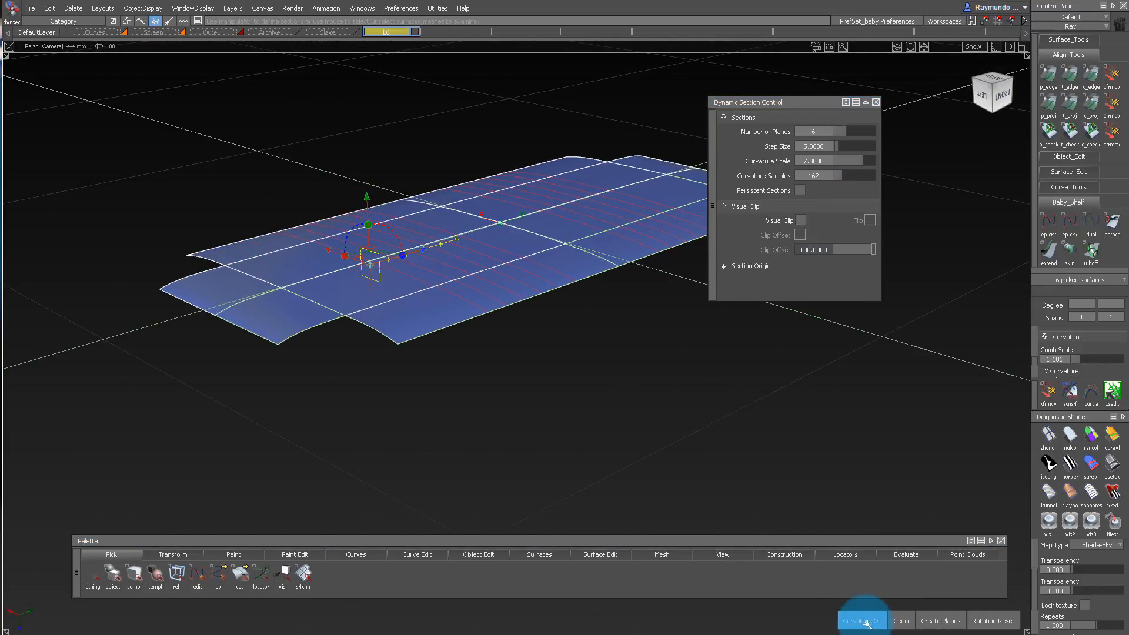
pyautogui.click(866, 624)
pyautogui.moveTo(479, 306)
pyautogui.keyDown('alt'); pyautogui.keyDown('shift'); pyautogui.mouseDown()
pyautogui.moveTo(496, 297)
pyautogui.moveTo(404, 297)
pyautogui.moveTo(465, 301)
pyautogui.mouseUp(); pyautogui.keyUp('shift'); pyautogui.keyUp('alt')
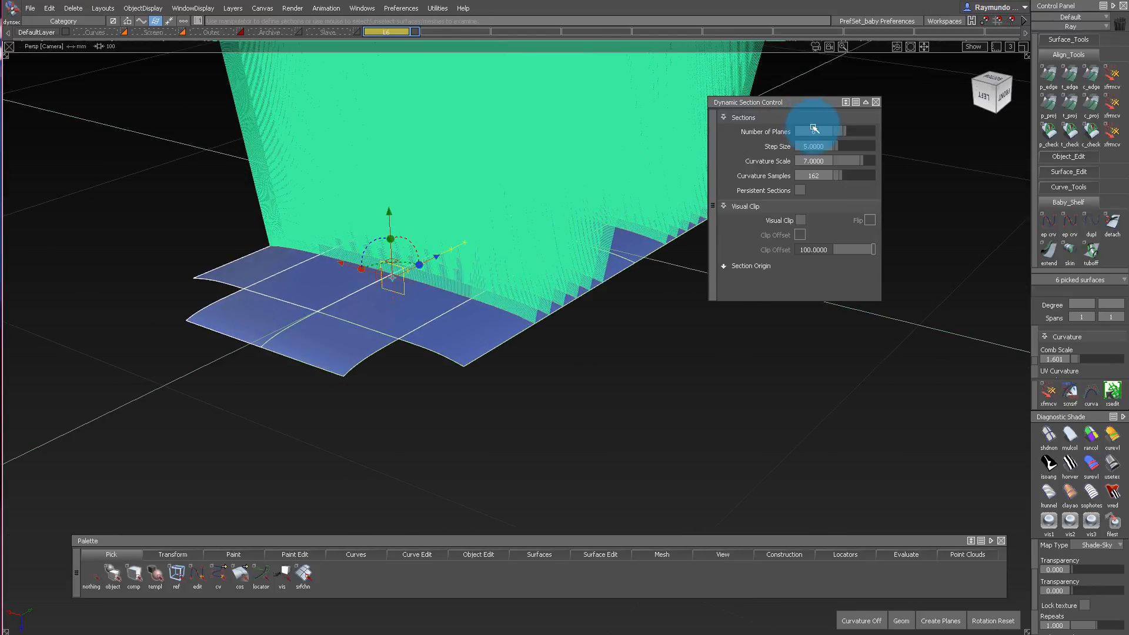
pyautogui.moveTo(856, 162); pyautogui.dragTo(847, 164)
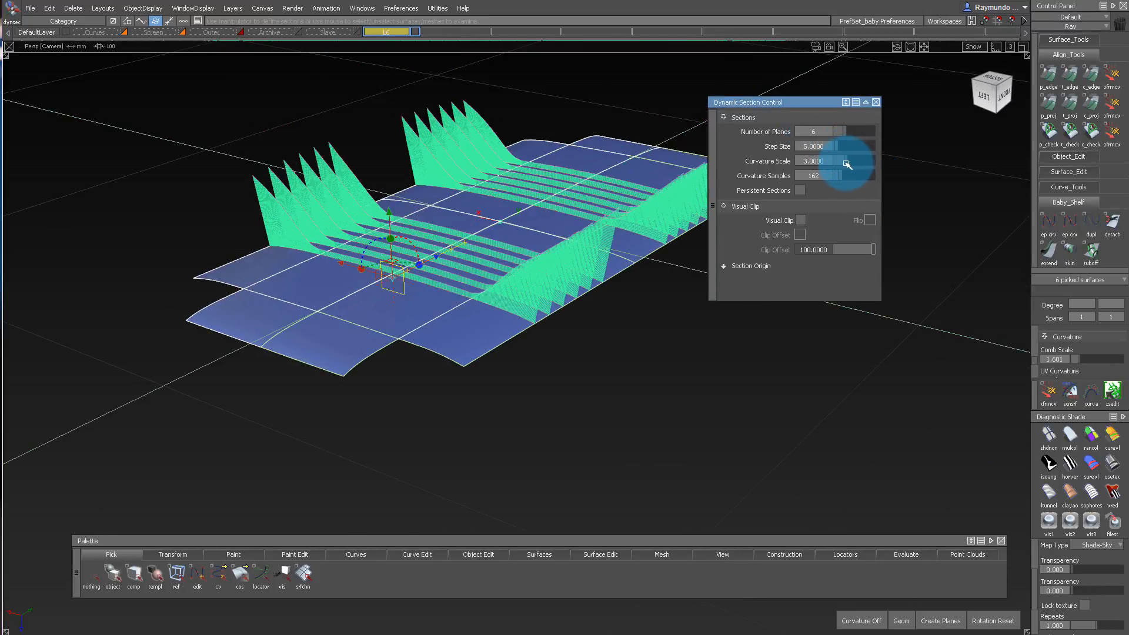
# Move the section planes along the bottom and examine the curvature combs across the side rail transitions.
pyautogui.keyDown('alt'); pyautogui.keyDown('shift'); pyautogui.moveTo(468, 198); pyautogui.dragTo(344, 158); pyautogui.keyUp('shift'); pyautogui.keyUp('alt')
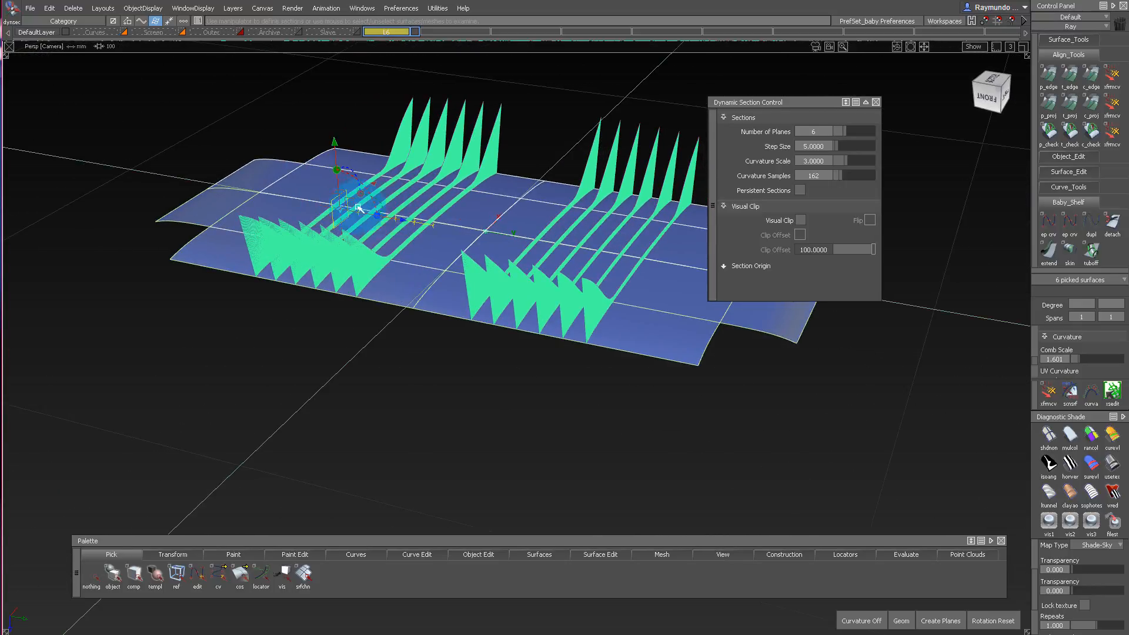
pyautogui.keyDown('alt'); pyautogui.keyDown('shift'); pyautogui.moveTo(358, 208); pyautogui.dragTo(381, 256); pyautogui.keyUp('shift'); pyautogui.keyUp('alt')
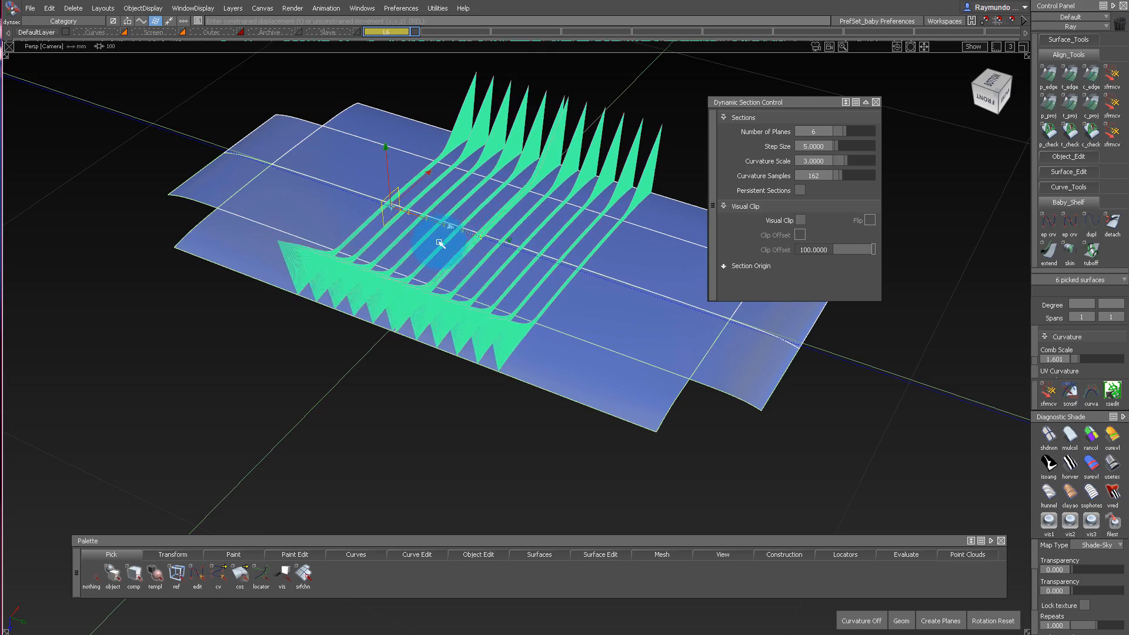
pyautogui.keyDown('alt'); pyautogui.keyDown('shift'); pyautogui.moveTo(465, 177); pyautogui.dragTo(372, 211); pyautogui.keyUp('shift'); pyautogui.keyUp('alt')
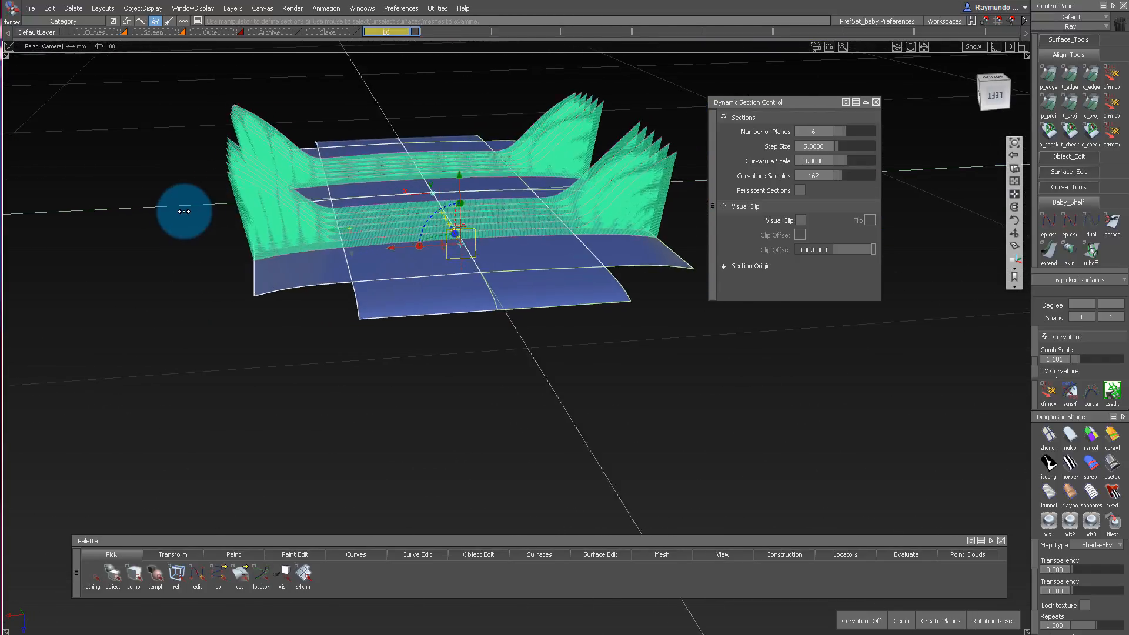
pyautogui.keyDown('alt'); pyautogui.keyDown('shift'); pyautogui.moveTo(184, 211); pyautogui.dragTo(71, 214); pyautogui.keyUp('shift'); pyautogui.keyUp('alt')
pyautogui.keyDown('ctrl'); pyautogui.keyDown('shift'); pyautogui.moveTo(419, 260); pyautogui.dragTo(265, 377); pyautogui.keyUp('shift'); pyautogui.keyUp('ctrl')
pyautogui.moveTo(264, 376); pyautogui.dragTo(530, 255)
pyautogui.keyDown('alt'); pyautogui.keyDown('shift'); pyautogui.moveTo(530, 255); pyautogui.dragTo(565, 238, button='right'); pyautogui.keyUp('shift'); pyautogui.keyUp('alt')
pyautogui.keyDown('alt'); pyautogui.keyDown('shift'); pyautogui.moveTo(564, 239); pyautogui.dragTo(456, 104); pyautogui.keyUp('shift'); pyautogui.keyUp('alt')
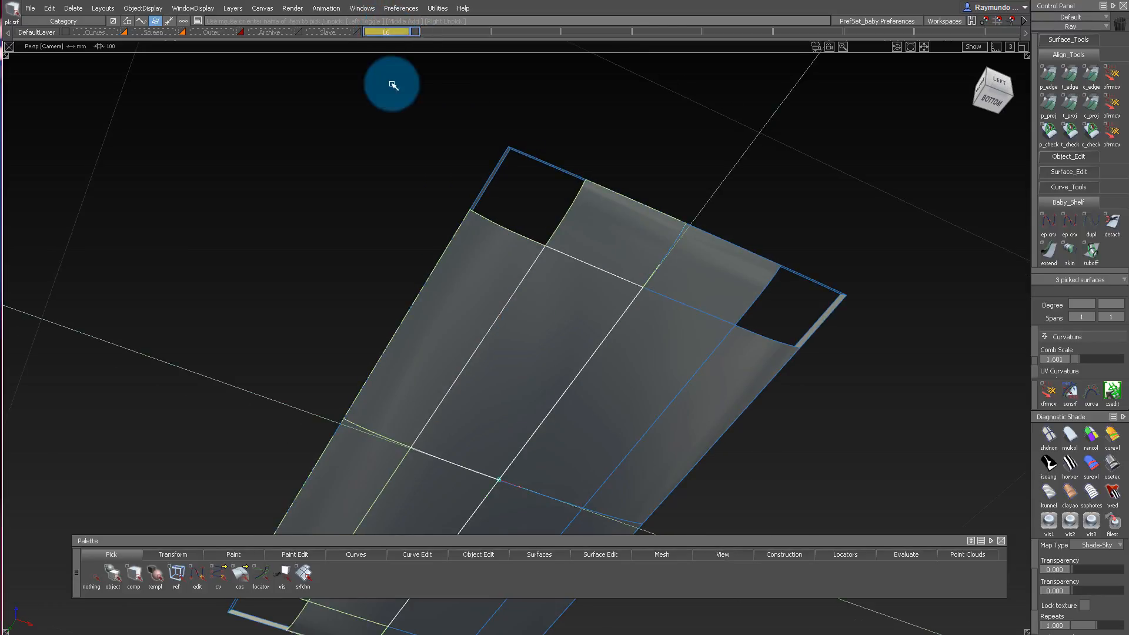
# Turn off the symmetry of layer L6 and assign the three picked original surfaces to that layer.
pyautogui.keyDown('alt'); pyautogui.keyDown('shift'); pyautogui.moveTo(394, 85); pyautogui.dragTo(505, 186); pyautogui.keyUp('shift'); pyautogui.keyUp('alt')
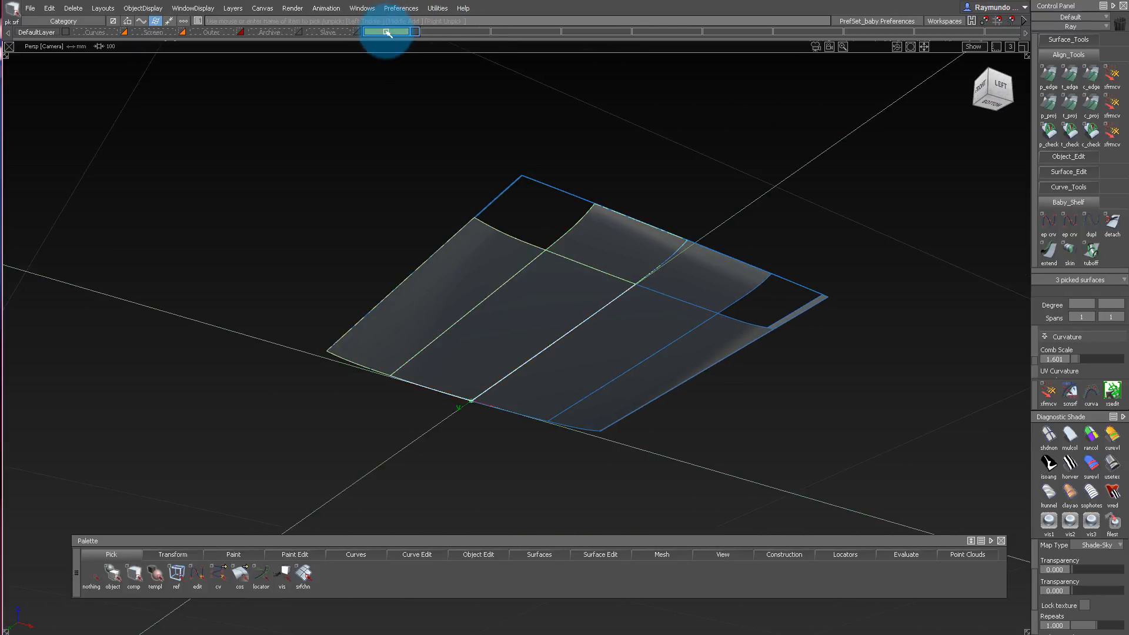
pyautogui.keyDown('alt'); pyautogui.keyDown('shift'); pyautogui.moveTo(544, 196); pyautogui.dragTo(577, 197); pyautogui.keyUp('shift'); pyautogui.keyUp('alt')
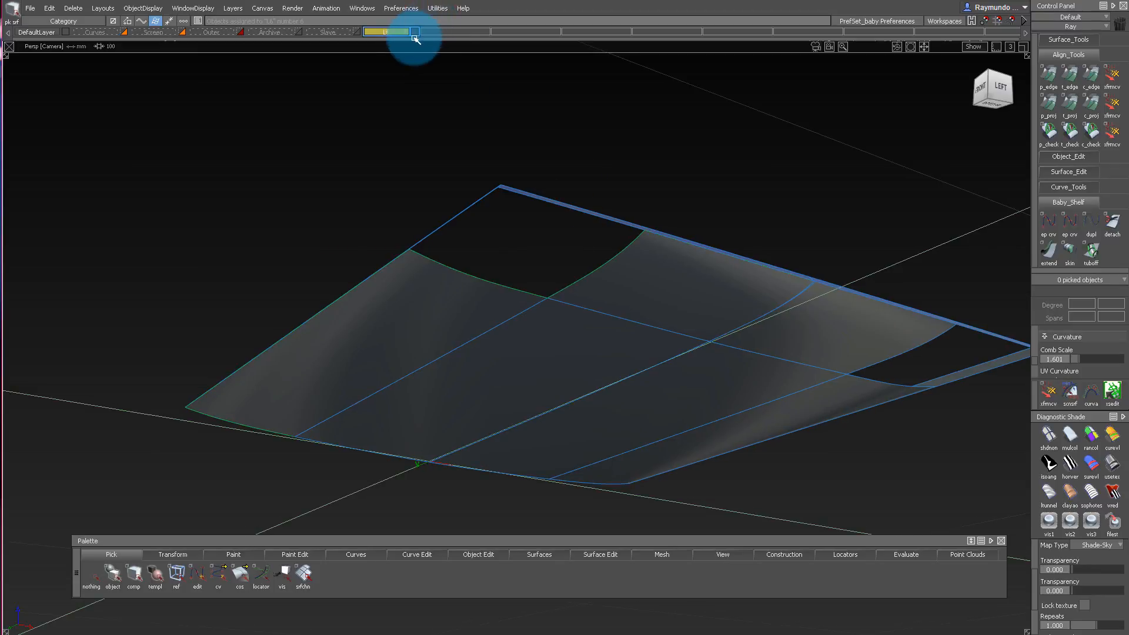
pyautogui.click(504, 18)
# Apply curvature evaluation shading to the bottom surfaces and examine the areas around the open corners.
pyautogui.keyDown('alt'); pyautogui.keyDown('shift'); pyautogui.moveTo(504, 68); pyautogui.dragTo(313, 180); pyautogui.keyUp('shift'); pyautogui.keyUp('alt')
pyautogui.keyDown('alt'); pyautogui.keyDown('shift'); pyautogui.moveTo(313, 180); pyautogui.dragTo(537, 51, button='right'); pyautogui.keyUp('shift'); pyautogui.keyUp('alt')
pyautogui.moveTo(537, 51)
pyautogui.keyDown('alt'); pyautogui.keyDown('shift'); pyautogui.mouseDown()
pyautogui.moveTo(623, 272)
pyautogui.moveTo(494, 403)
pyautogui.mouseUp(); pyautogui.keyUp('shift'); pyautogui.keyUp('alt')
pyautogui.keyDown('alt'); pyautogui.keyDown('shift'); pyautogui.moveTo(567, 238); pyautogui.dragTo(590, 197, button='right'); pyautogui.keyUp('shift'); pyautogui.keyUp('alt')
pyautogui.keyDown('alt'); pyautogui.keyDown('shift'); pyautogui.moveTo(590, 198); pyautogui.dragTo(964, 377); pyautogui.keyUp('shift'); pyautogui.keyUp('alt')
pyautogui.click(1113, 435)
pyautogui.moveTo(660, 361)
pyautogui.keyDown('alt'); pyautogui.keyDown('shift'); pyautogui.mouseDown()
pyautogui.moveTo(537, 169)
pyautogui.moveTo(625, 302)
pyautogui.moveTo(573, 254)
pyautogui.moveTo(629, 113)
pyautogui.moveTo(552, 111)
pyautogui.moveTo(449, 86)
pyautogui.moveTo(502, 270)
pyautogui.mouseUp(); pyautogui.keyUp('shift'); pyautogui.keyUp('alt')
pyautogui.moveTo(536, 220)
pyautogui.keyDown('alt'); pyautogui.keyDown('shift'); pyautogui.mouseDown()
pyautogui.moveTo(569, 188)
pyautogui.moveTo(643, 157)
pyautogui.moveTo(585, 169)
pyautogui.moveTo(532, 322)
pyautogui.moveTo(514, 469)
pyautogui.moveTo(497, 337)
pyautogui.moveTo(506, 206)
pyautogui.mouseUp(); pyautogui.keyUp('shift'); pyautogui.keyUp('alt')
pyautogui.click(519, 171)
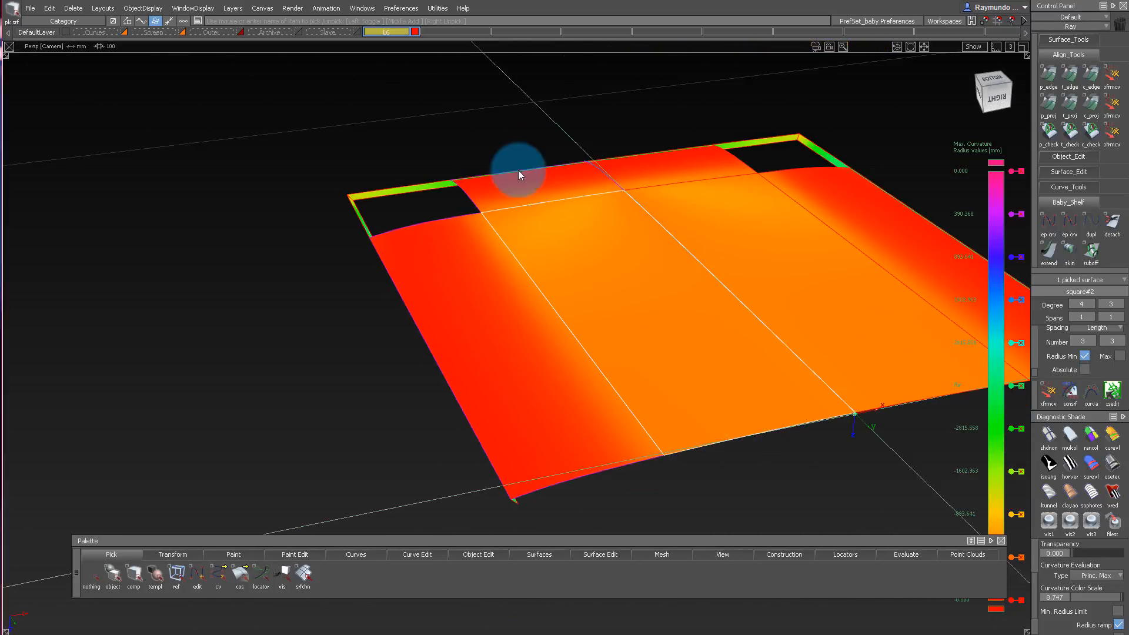
pyautogui.keyDown('alt'); pyautogui.keyDown('shift'); pyautogui.moveTo(515, 180); pyautogui.dragTo(436, 259, button='right'); pyautogui.keyUp('shift'); pyautogui.keyUp('alt')
pyautogui.keyDown('alt'); pyautogui.keyDown('shift'); pyautogui.moveTo(435, 260); pyautogui.dragTo(527, 67); pyautogui.keyUp('shift'); pyautogui.keyUp('alt')
pyautogui.keyDown('alt'); pyautogui.keyDown('shift'); pyautogui.moveTo(529, 211); pyautogui.dragTo(537, 161); pyautogui.keyUp('shift'); pyautogui.keyUp('alt')
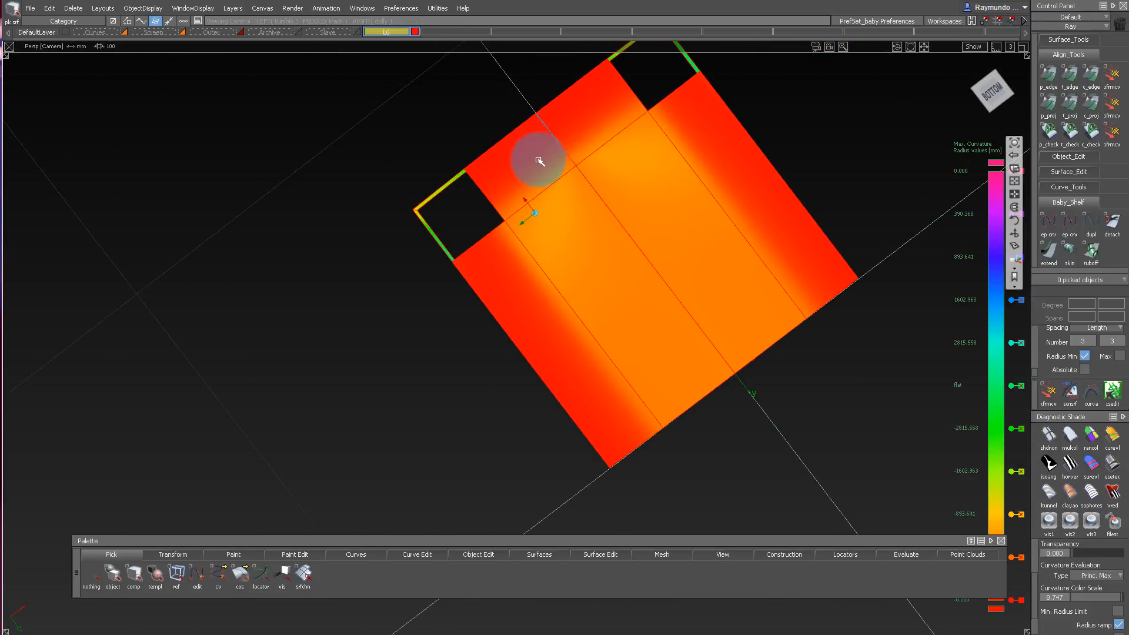
# Examine the curvature shading across the bottom surfaces and open corners from underneath and in a low side view.
pyautogui.keyDown('alt'); pyautogui.keyDown('shift'); pyautogui.moveTo(538, 160); pyautogui.dragTo(602, 114, button='right'); pyautogui.keyUp('shift'); pyautogui.keyUp('alt')
pyautogui.keyDown('alt'); pyautogui.keyDown('shift'); pyautogui.moveTo(602, 114); pyautogui.dragTo(487, 259); pyautogui.keyUp('shift'); pyautogui.keyUp('alt')
pyautogui.keyDown('alt'); pyautogui.keyDown('shift'); pyautogui.moveTo(487, 259); pyautogui.dragTo(613, 300, button='middle'); pyautogui.keyUp('shift'); pyautogui.keyUp('alt')
pyautogui.keyDown('alt'); pyautogui.keyDown('shift'); pyautogui.moveTo(612, 300); pyautogui.dragTo(541, 289, button='right'); pyautogui.keyUp('shift'); pyautogui.keyUp('alt')
pyautogui.keyDown('alt'); pyautogui.keyDown('shift'); pyautogui.moveTo(541, 288); pyautogui.dragTo(597, 231, button='middle'); pyautogui.keyUp('shift'); pyautogui.keyUp('alt')
pyautogui.keyDown('alt'); pyautogui.keyDown('shift'); pyautogui.moveTo(597, 230); pyautogui.dragTo(561, 253); pyautogui.keyUp('shift'); pyautogui.keyUp('alt')
pyautogui.keyDown('ctrl'); pyautogui.keyDown('shift'); pyautogui.moveTo(547, 221); pyautogui.dragTo(440, 97); pyautogui.keyUp('shift'); pyautogui.keyUp('ctrl')
pyautogui.keyDown('alt'); pyautogui.keyDown('shift'); pyautogui.moveTo(456, 138); pyautogui.dragTo(449, 192); pyautogui.keyUp('shift'); pyautogui.keyUp('alt')
pyautogui.keyDown('ctrl'); pyautogui.keyDown('shift'); pyautogui.moveTo(449, 191); pyautogui.dragTo(376, 36); pyautogui.keyUp('shift'); pyautogui.keyUp('ctrl')
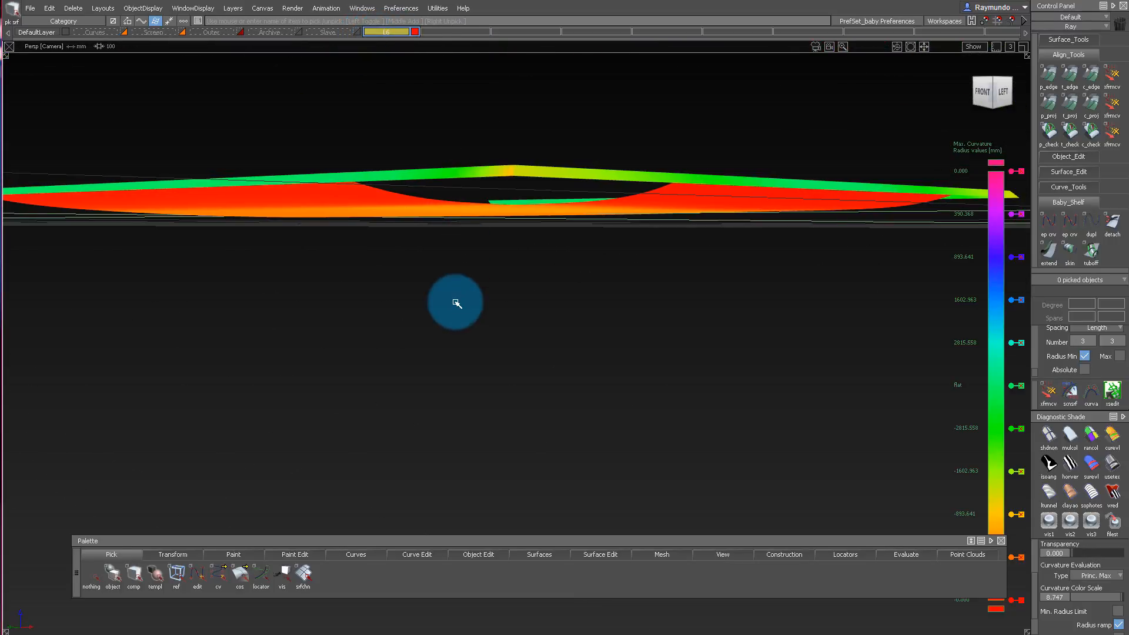
pyautogui.moveTo(456, 303)
pyautogui.keyDown('alt'); pyautogui.keyDown('shift'); pyautogui.mouseDown()
pyautogui.moveTo(462, 207)
pyautogui.moveTo(261, 40)
pyautogui.moveTo(514, 239)
pyautogui.moveTo(512, 184)
pyautogui.moveTo(545, 267)
pyautogui.moveTo(643, 121)
pyautogui.moveTo(831, 184)
pyautogui.moveTo(575, 245)
pyautogui.moveTo(761, 242)
pyautogui.moveTo(790, 288)
pyautogui.moveTo(594, 252)
pyautogui.mouseUp(); pyautogui.keyUp('shift'); pyautogui.keyUp('alt')
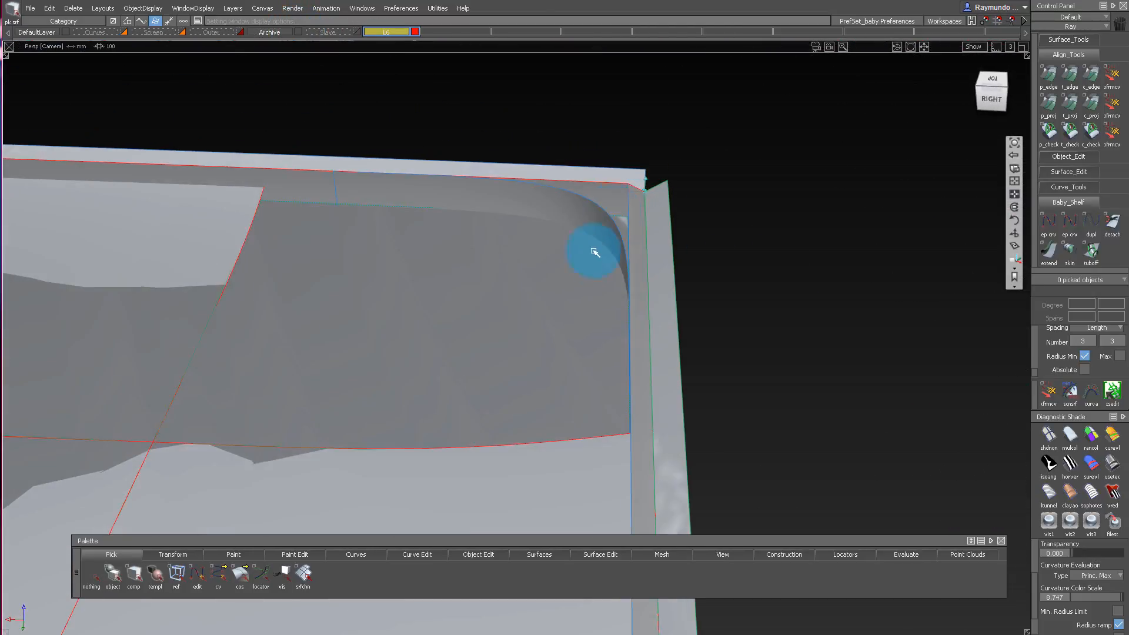
# Duplicate the upper edge of the archived corner blend surface as a curve, assign it to layer L6, and hide the Archive layer.
pyautogui.hotkey('ctrl', 'd')
pyautogui.click(592, 206)
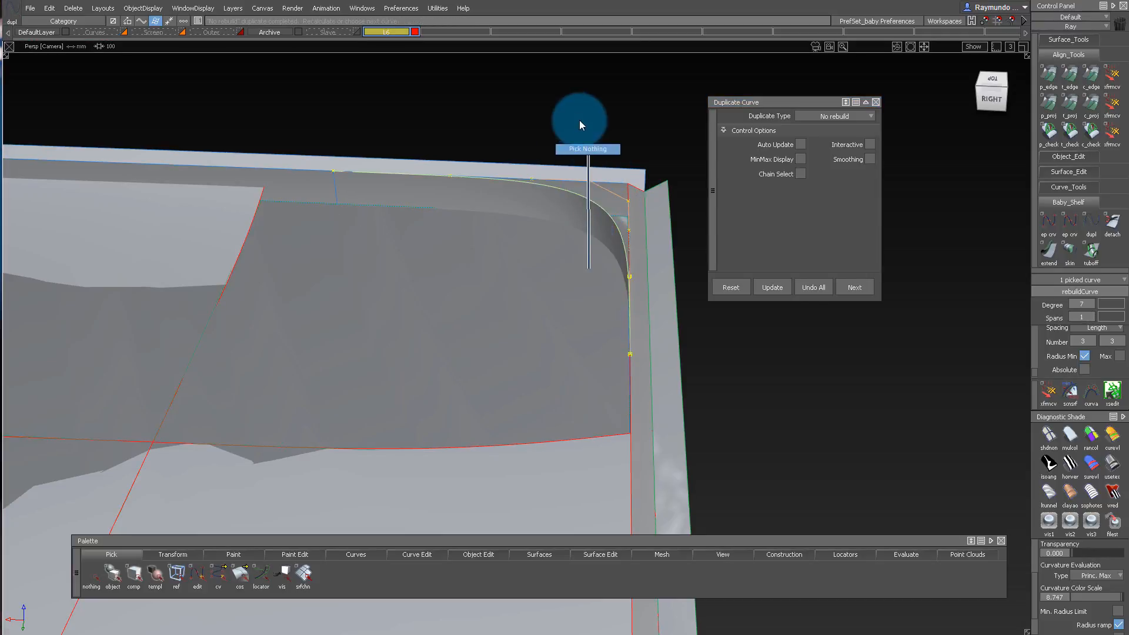
pyautogui.keyDown('alt'); pyautogui.keyDown('shift'); pyautogui.moveTo(580, 120); pyautogui.dragTo(443, 144); pyautogui.keyUp('shift'); pyautogui.keyUp('alt')
pyautogui.keyDown('ctrl'); pyautogui.keyDown('shift'); pyautogui.moveTo(488, 175); pyautogui.dragTo(565, 206); pyautogui.keyUp('shift'); pyautogui.keyUp('ctrl')
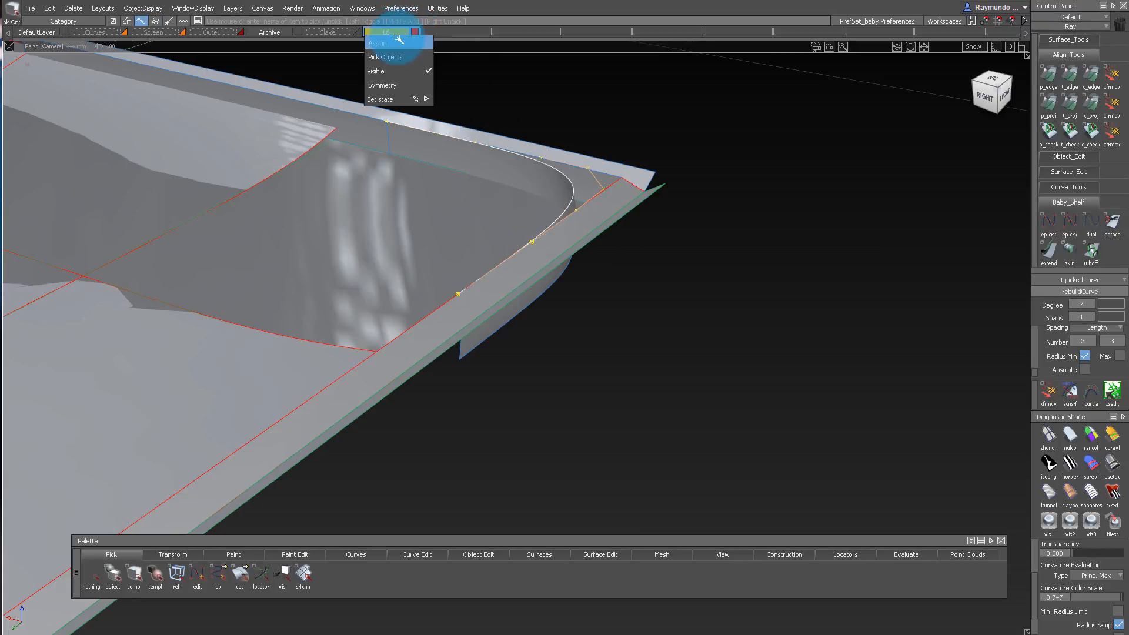
pyautogui.keyDown('alt'); pyautogui.keyDown('shift'); pyautogui.moveTo(297, 35); pyautogui.dragTo(598, 335); pyautogui.keyUp('shift'); pyautogui.keyUp('alt')
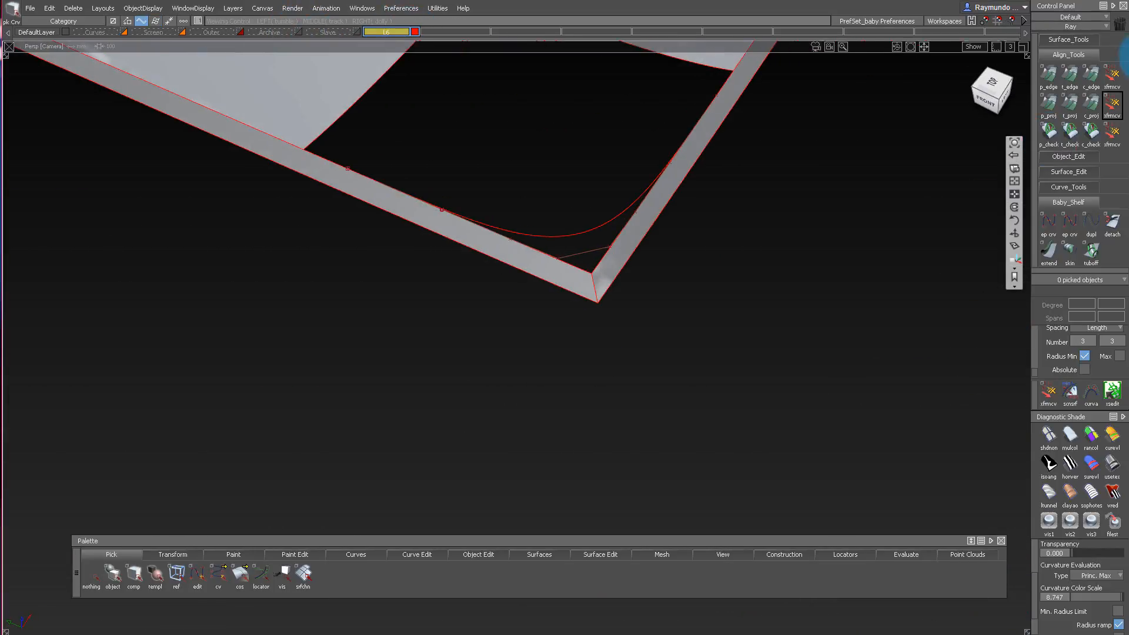
# Inspect how the duplicated corner curve meets the two outer rim strips in orthographic top view and in perspective.
pyautogui.click(990, 94)
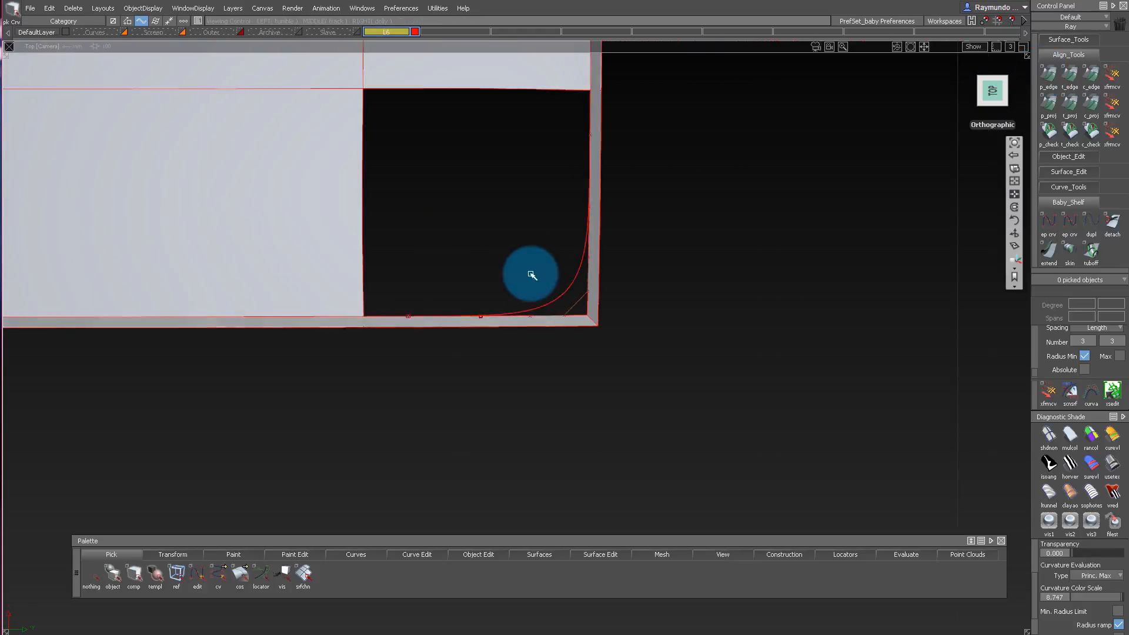
pyautogui.moveTo(578, 201); pyautogui.dragTo(679, 237)
pyautogui.keyDown('ctrl'); pyautogui.keyDown('shift'); pyautogui.moveTo(679, 237); pyautogui.dragTo(677, 440); pyautogui.keyUp('shift'); pyautogui.keyUp('ctrl')
pyautogui.keyDown('alt'); pyautogui.keyDown('shift'); pyautogui.moveTo(614, 319); pyautogui.dragTo(628, 355, button='right'); pyautogui.keyUp('shift'); pyautogui.keyUp('alt')
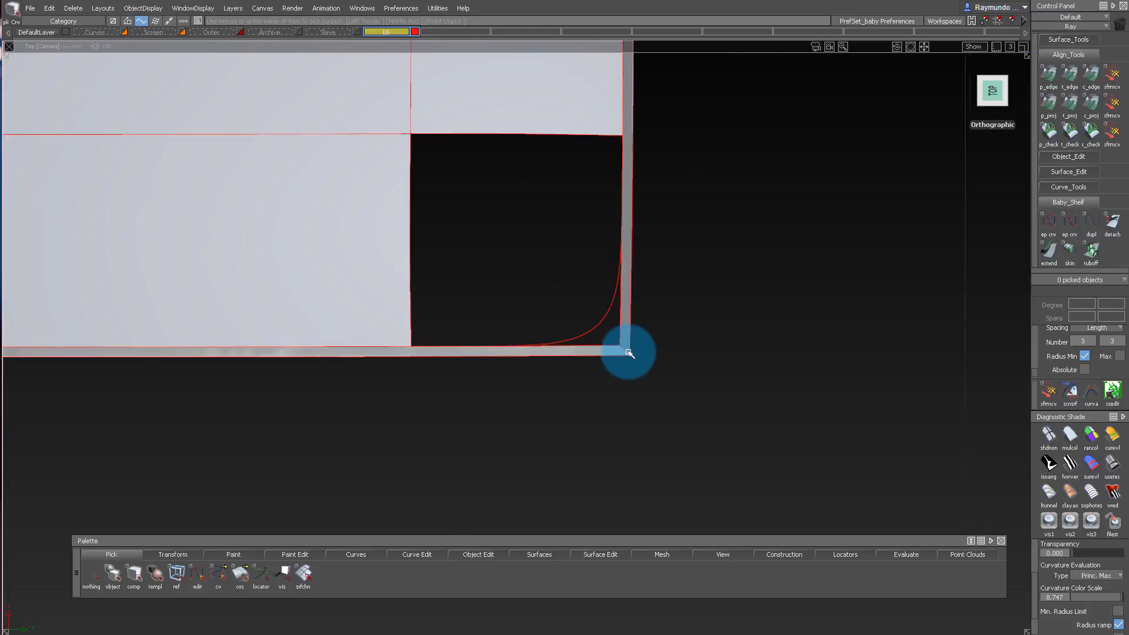
pyautogui.keyDown('alt'); pyautogui.keyDown('shift'); pyautogui.moveTo(628, 379); pyautogui.dragTo(710, 424, button='middle'); pyautogui.keyUp('shift'); pyautogui.keyUp('alt')
pyautogui.keyDown('alt'); pyautogui.keyDown('shift'); pyautogui.moveTo(709, 424); pyautogui.dragTo(686, 413, button='right'); pyautogui.keyUp('shift'); pyautogui.keyUp('alt')
pyautogui.keyDown('alt'); pyautogui.keyDown('shift'); pyautogui.moveTo(682, 369); pyautogui.dragTo(721, 352, button='right'); pyautogui.keyUp('shift'); pyautogui.keyUp('alt')
pyautogui.keyDown('alt'); pyautogui.keyDown('shift'); pyautogui.moveTo(722, 351); pyautogui.dragTo(576, 334); pyautogui.keyUp('shift'); pyautogui.keyUp('alt')
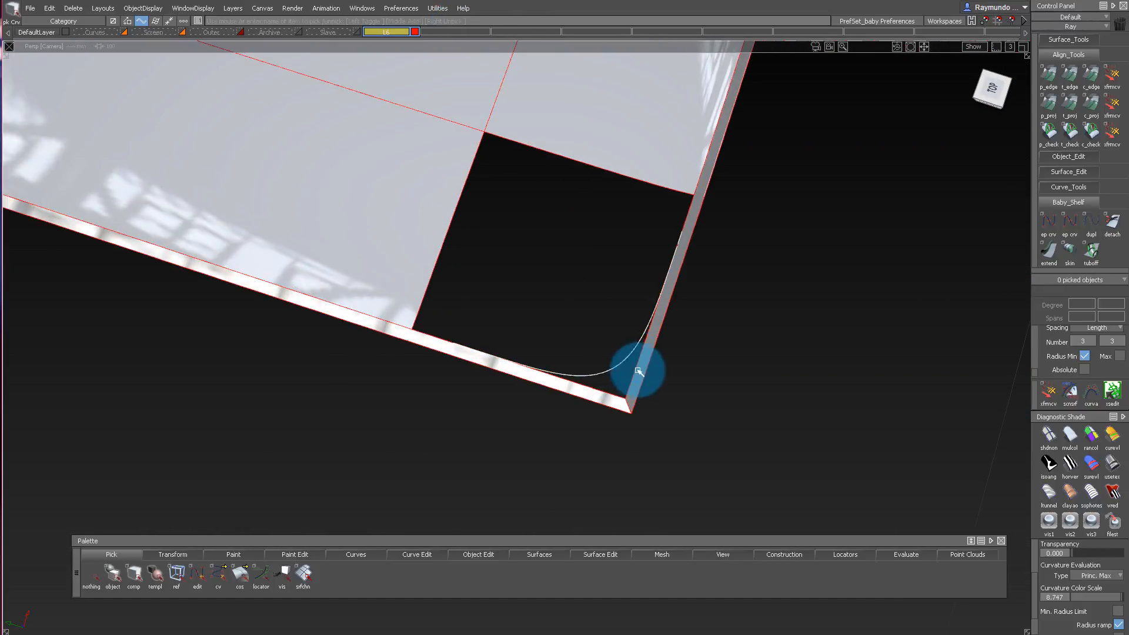
# Position an isoparm across the outer rim strip near the start of the rounded corner curve.
pyautogui.click(639, 371)
pyautogui.keyDown('alt'); pyautogui.keyDown('shift'); pyautogui.moveTo(638, 371); pyautogui.dragTo(677, 280); pyautogui.keyUp('shift'); pyautogui.keyUp('alt')
pyautogui.click(688, 324)
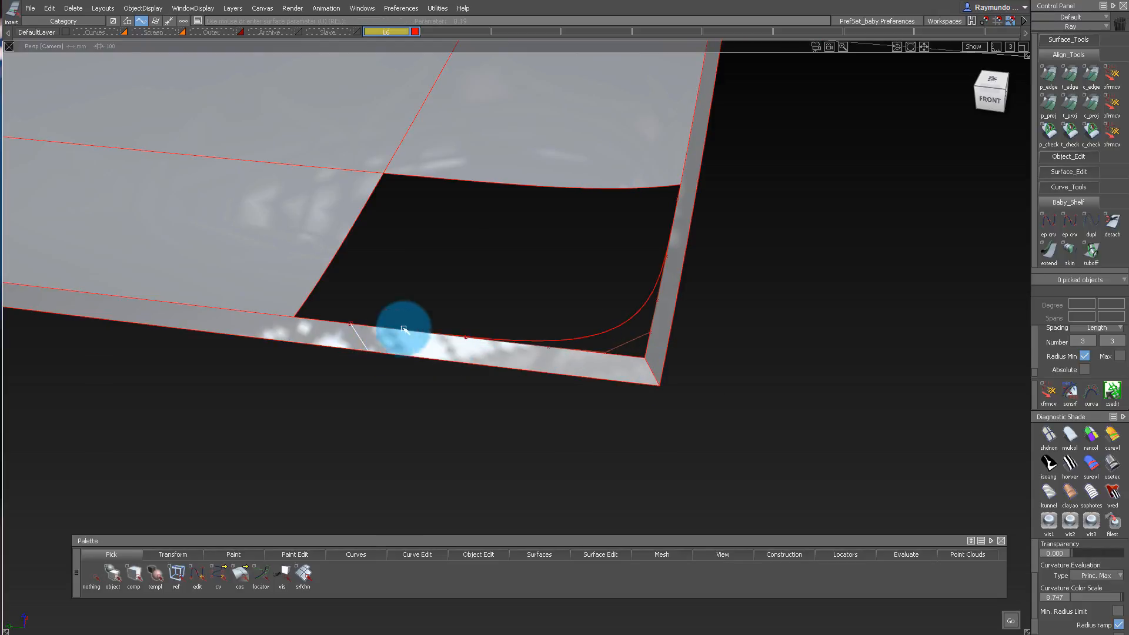
pyautogui.keyDown('alt'); pyautogui.keyDown('shift'); pyautogui.moveTo(404, 329); pyautogui.dragTo(474, 477); pyautogui.keyUp('shift'); pyautogui.keyUp('alt')
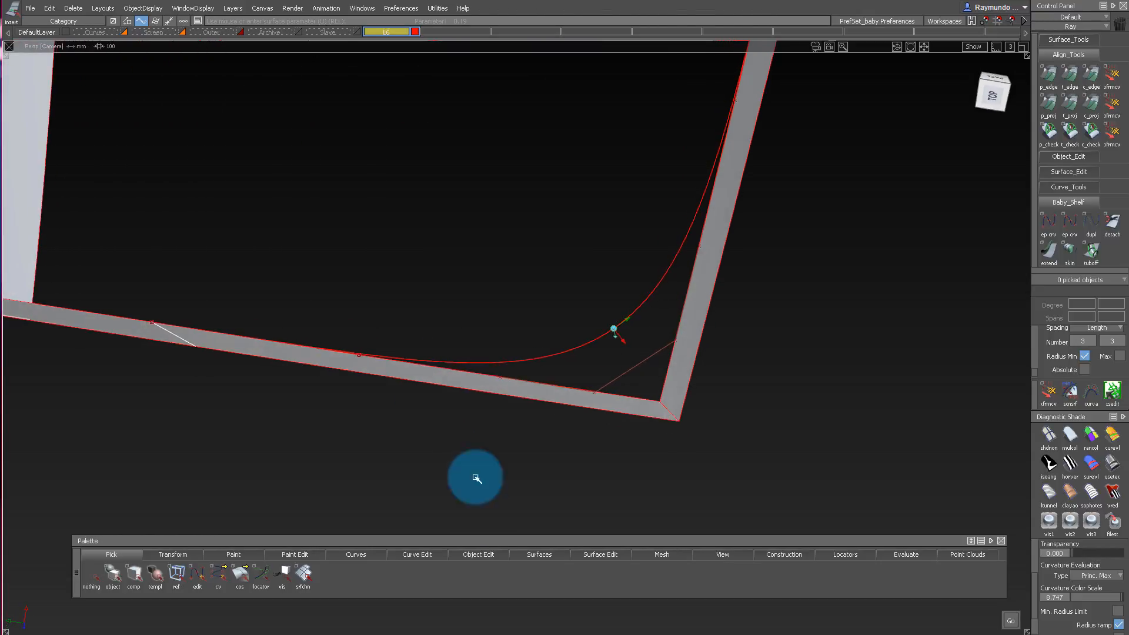
pyautogui.keyDown('alt'); pyautogui.keyDown('shift'); pyautogui.click(154, 323); pyautogui.keyUp('shift'); pyautogui.keyUp('alt')
pyautogui.keyDown('alt'); pyautogui.keyDown('shift'); pyautogui.moveTo(154, 323); pyautogui.dragTo(193, 326, button='right'); pyautogui.keyUp('shift'); pyautogui.keyUp('alt')
pyautogui.moveTo(193, 327)
pyautogui.keyDown('alt'); pyautogui.keyDown('shift'); pyautogui.mouseDown()
pyautogui.moveTo(197, 429)
pyautogui.moveTo(235, 210)
pyautogui.moveTo(259, 255)
pyautogui.moveTo(192, 315)
pyautogui.mouseUp(); pyautogui.keyUp('shift'); pyautogui.keyUp('alt')
# Trim away the corner portion of the adjoining rim strip, keeping a short piece beyond the bottom panel's open corner.
pyautogui.keyDown('alt'); pyautogui.keyDown('shift'); pyautogui.moveTo(293, 343); pyautogui.dragTo(512, 260); pyautogui.keyUp('shift'); pyautogui.keyUp('alt')
pyautogui.keyDown('alt'); pyautogui.keyDown('shift'); pyautogui.moveTo(512, 260); pyautogui.dragTo(411, 297, button='right'); pyautogui.keyUp('shift'); pyautogui.keyUp('alt')
pyautogui.keyDown('alt'); pyautogui.keyDown('shift'); pyautogui.moveTo(412, 297); pyautogui.dragTo(207, 382); pyautogui.keyUp('shift'); pyautogui.keyUp('alt')
pyautogui.moveTo(207, 383)
pyautogui.keyDown('alt'); pyautogui.keyDown('shift'); pyautogui.mouseDown(button='right')
pyautogui.moveTo(78, 308)
pyautogui.moveTo(225, 389)
pyautogui.mouseUp(button='right'); pyautogui.keyUp('shift'); pyautogui.keyUp('alt')
pyautogui.keyDown('alt'); pyautogui.keyDown('shift'); pyautogui.moveTo(504, 456); pyautogui.dragTo(381, 405); pyautogui.keyUp('shift'); pyautogui.keyUp('alt')
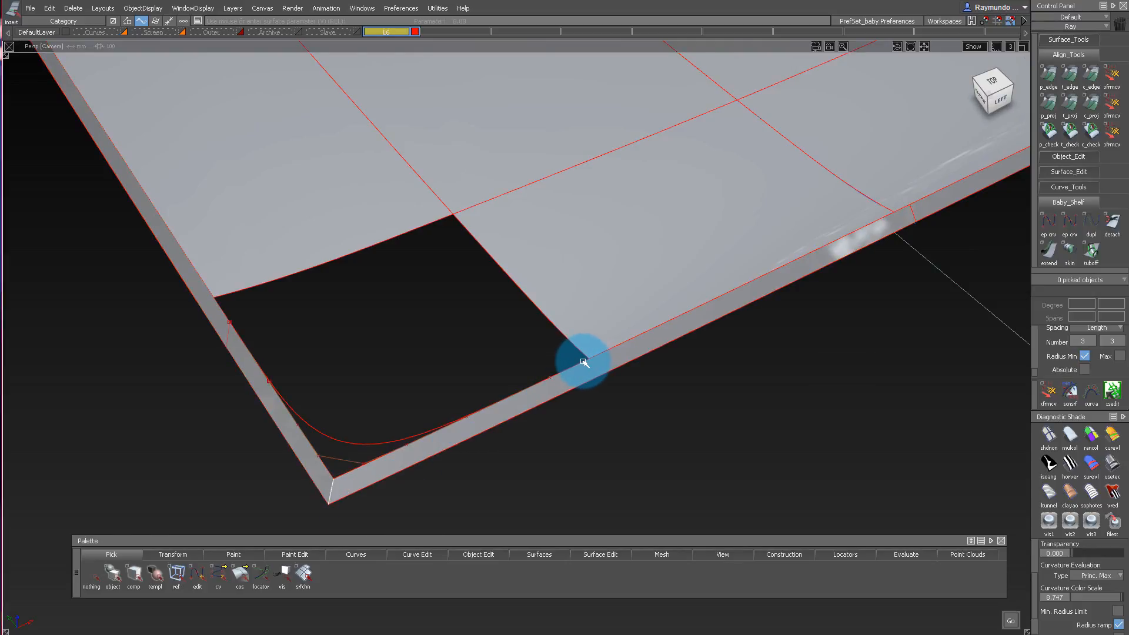
pyautogui.keyDown('alt'); pyautogui.keyDown('shift'); pyautogui.moveTo(589, 365); pyautogui.dragTo(354, 386); pyautogui.keyUp('shift'); pyautogui.keyUp('alt')
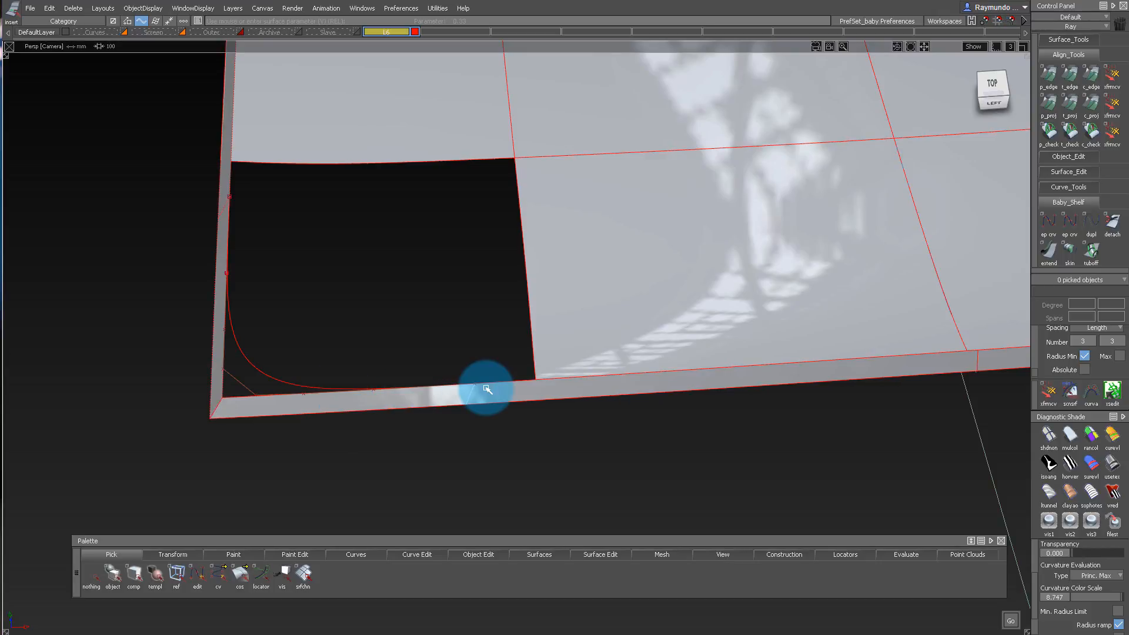
pyautogui.keyDown('alt'); pyautogui.keyDown('shift'); pyautogui.moveTo(513, 419); pyautogui.dragTo(596, 304); pyautogui.keyUp('shift'); pyautogui.keyUp('alt')
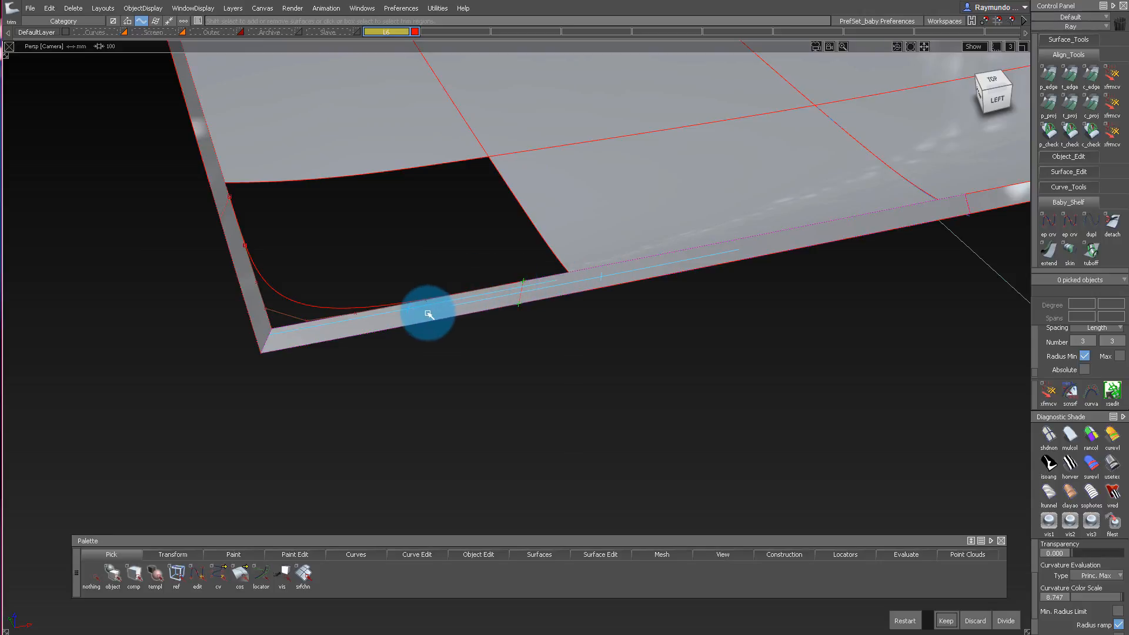
pyautogui.keyDown('alt'); pyautogui.keyDown('shift'); pyautogui.moveTo(404, 310); pyautogui.dragTo(290, 288); pyautogui.keyUp('shift'); pyautogui.keyUp('alt')
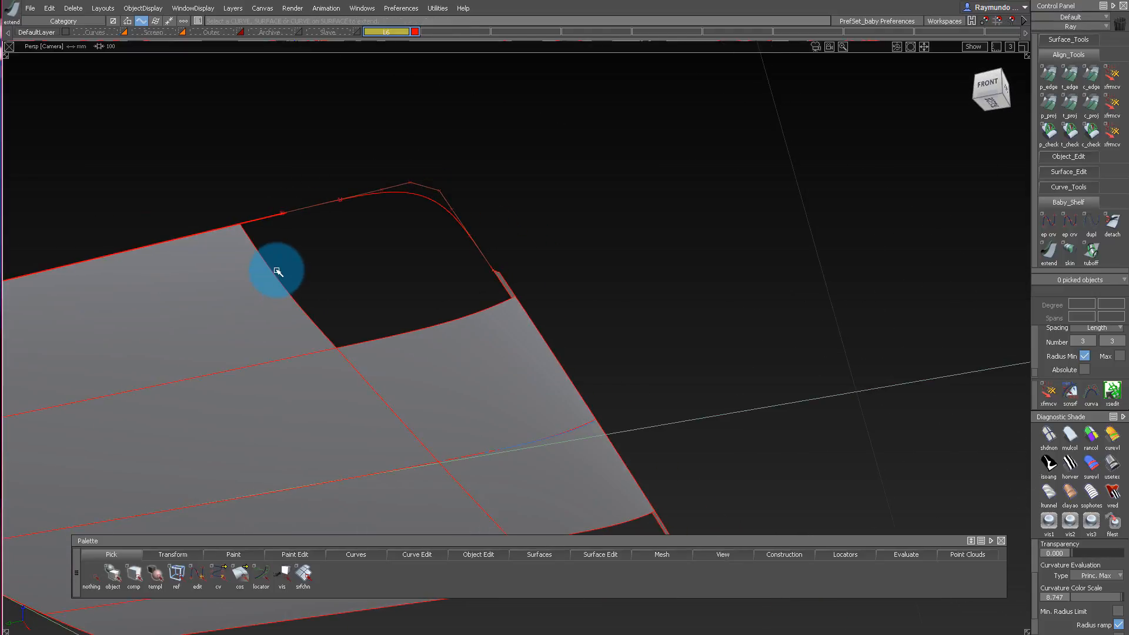
# Use Extend to pull back the end of the first side surface at the open corner, angling its edge away from the opening.
pyautogui.click(270, 275)
pyautogui.press('Escape')
pyautogui.keyDown('alt'); pyautogui.keyDown('shift'); pyautogui.moveTo(265, 249); pyautogui.dragTo(254, 234); pyautogui.keyUp('shift'); pyautogui.keyUp('alt')
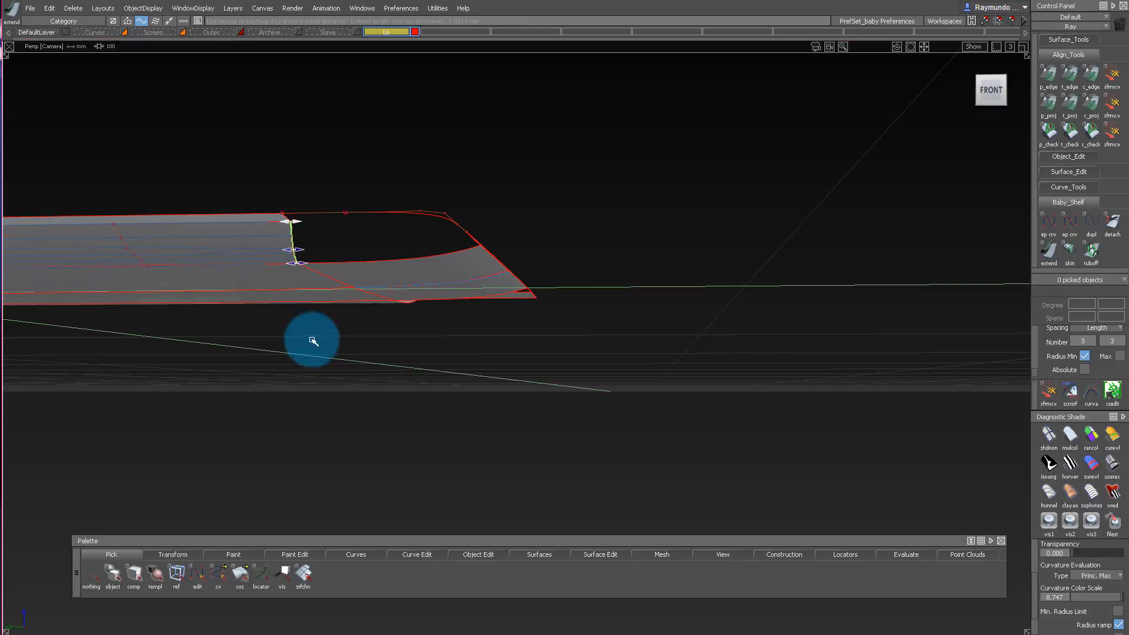
pyautogui.keyDown('alt'); pyautogui.keyDown('shift'); pyautogui.moveTo(312, 341); pyautogui.dragTo(313, 97); pyautogui.keyUp('shift'); pyautogui.keyUp('alt')
pyautogui.click(374, 252)
pyautogui.keyDown('alt'); pyautogui.keyDown('shift'); pyautogui.moveTo(374, 252); pyautogui.dragTo(437, 318); pyautogui.keyUp('shift'); pyautogui.keyUp('alt')
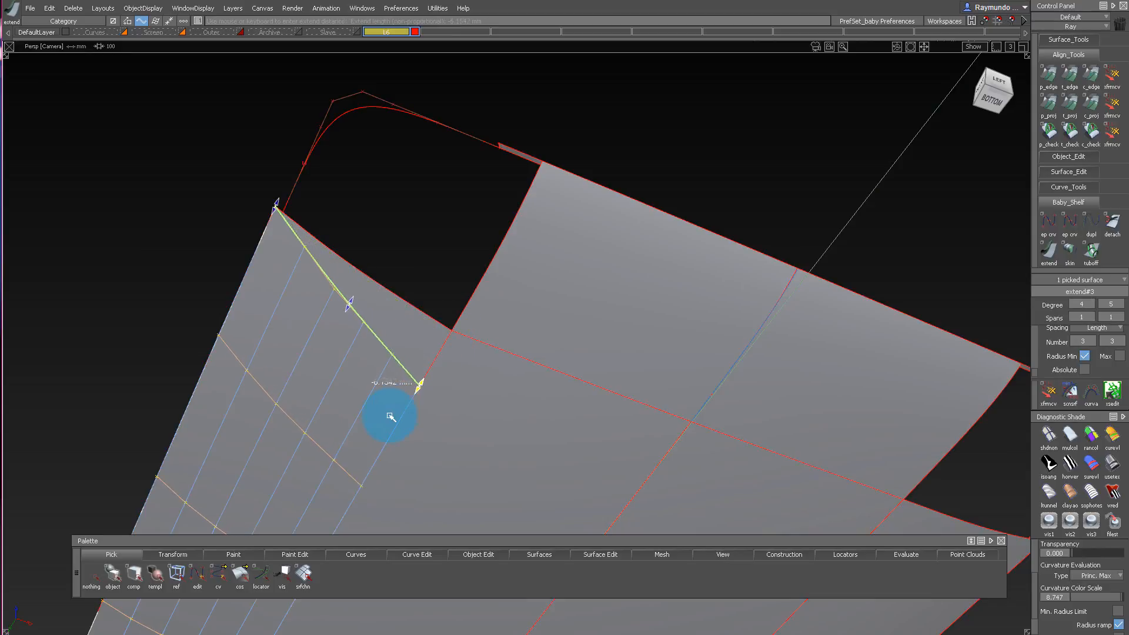
pyautogui.keyDown('alt'); pyautogui.keyDown('shift'); pyautogui.moveTo(404, 411); pyautogui.dragTo(475, 305); pyautogui.keyUp('shift'); pyautogui.keyUp('alt')
# Pull back the end of the second side surface at the open corner with Extend, angling its edge to widen the opening.
pyautogui.click(431, 234)
pyautogui.press('Return')
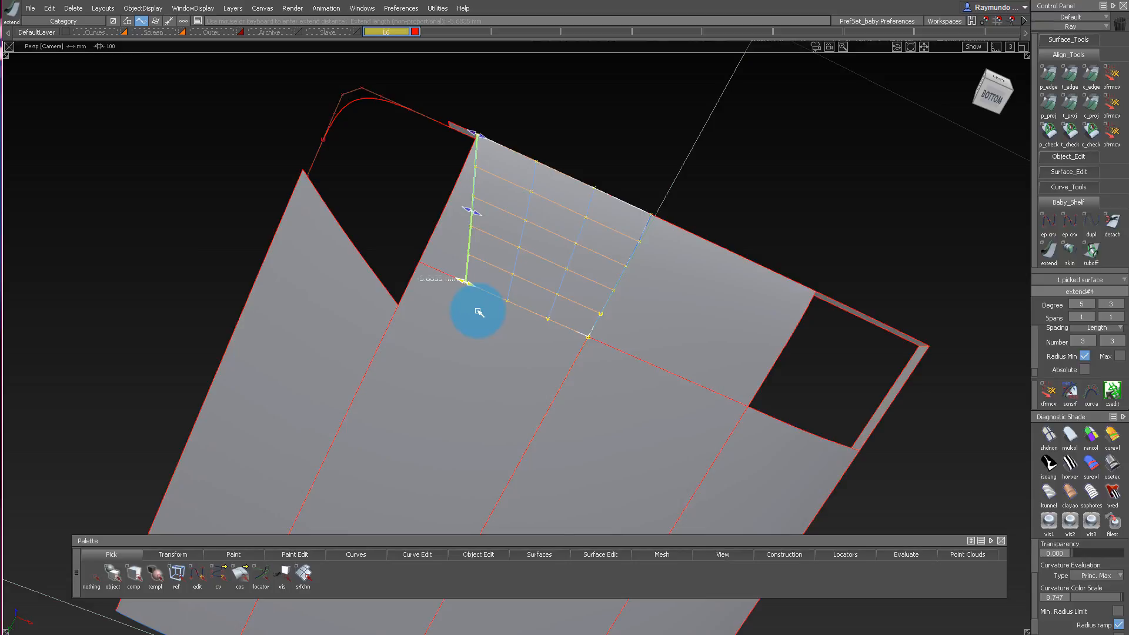
pyautogui.keyDown('alt'); pyautogui.keyDown('shift'); pyautogui.moveTo(498, 152); pyautogui.dragTo(506, 450); pyautogui.keyUp('shift'); pyautogui.keyUp('alt')
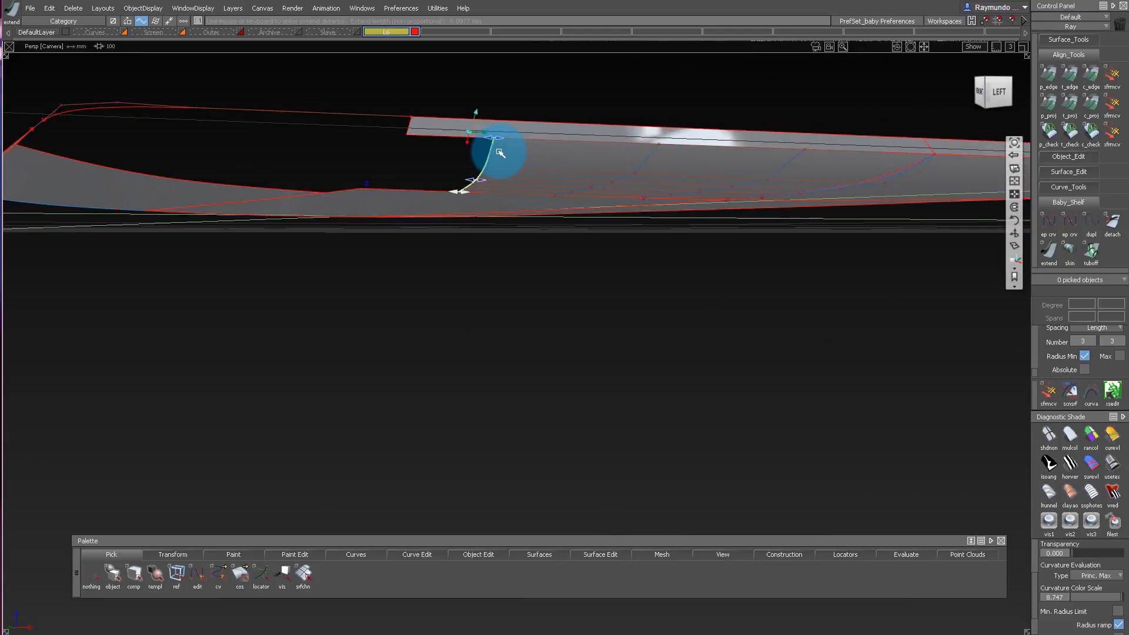
pyautogui.keyDown('ctrl'); pyautogui.keyDown('alt'); pyautogui.moveTo(408, 138); pyautogui.dragTo(406, 174); pyautogui.keyUp('alt'); pyautogui.keyUp('ctrl')
pyautogui.keyDown('alt'); pyautogui.keyDown('shift'); pyautogui.moveTo(423, 258); pyautogui.dragTo(422, 111); pyautogui.keyUp('shift'); pyautogui.keyUp('alt')
pyautogui.keyDown('alt'); pyautogui.keyDown('shift'); pyautogui.moveTo(422, 112); pyautogui.dragTo(447, 138, button='right'); pyautogui.keyUp('shift'); pyautogui.keyUp('alt')
pyautogui.keyDown('alt'); pyautogui.keyDown('shift'); pyautogui.moveTo(447, 138); pyautogui.dragTo(497, 158); pyautogui.keyUp('shift'); pyautogui.keyUp('alt')
pyautogui.keyDown('ctrl'); pyautogui.keyDown('shift'); pyautogui.moveTo(502, 226); pyautogui.dragTo(503, 452); pyautogui.keyUp('shift'); pyautogui.keyUp('ctrl')
# Check curvature continuity along the seams between the centre panel and both shortened side surfaces, and delete the check locators.
pyautogui.keyDown('alt'); pyautogui.keyDown('shift'); pyautogui.moveTo(531, 220); pyautogui.dragTo(697, 234); pyautogui.keyUp('shift'); pyautogui.keyUp('alt')
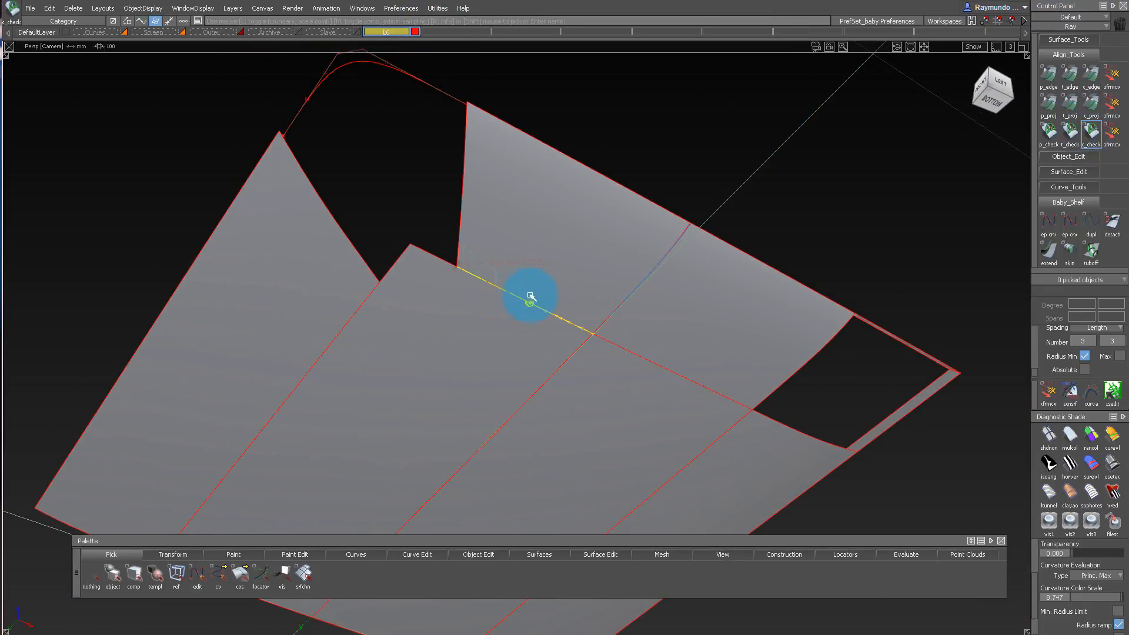
pyautogui.keyDown('alt'); pyautogui.keyDown('shift'); pyautogui.moveTo(369, 296); pyautogui.dragTo(408, 279); pyautogui.keyUp('shift'); pyautogui.keyUp('alt')
pyautogui.keyDown('ctrl'); pyautogui.keyDown('shift'); pyautogui.moveTo(403, 276); pyautogui.dragTo(403, 223); pyautogui.keyUp('shift'); pyautogui.keyUp('ctrl')
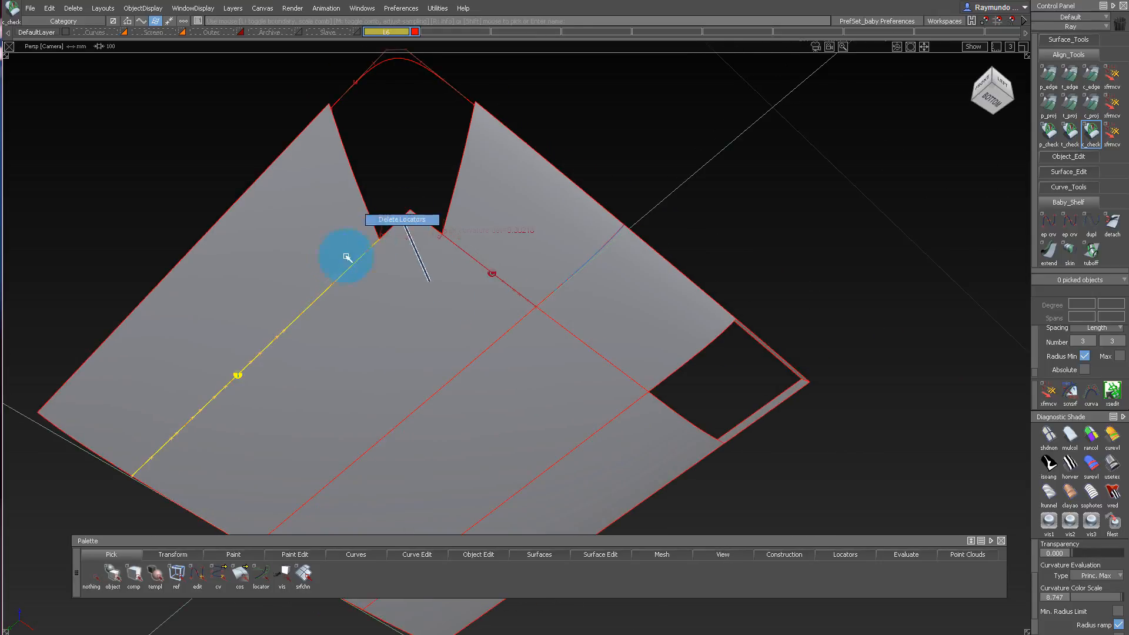
pyautogui.keyDown('alt'); pyautogui.keyDown('shift'); pyautogui.moveTo(338, 258); pyautogui.dragTo(378, 282, button='right'); pyautogui.keyUp('shift'); pyautogui.keyUp('alt')
pyautogui.keyDown('alt'); pyautogui.keyDown('shift'); pyautogui.moveTo(379, 282); pyautogui.dragTo(379, 296); pyautogui.keyUp('shift'); pyautogui.keyUp('alt')
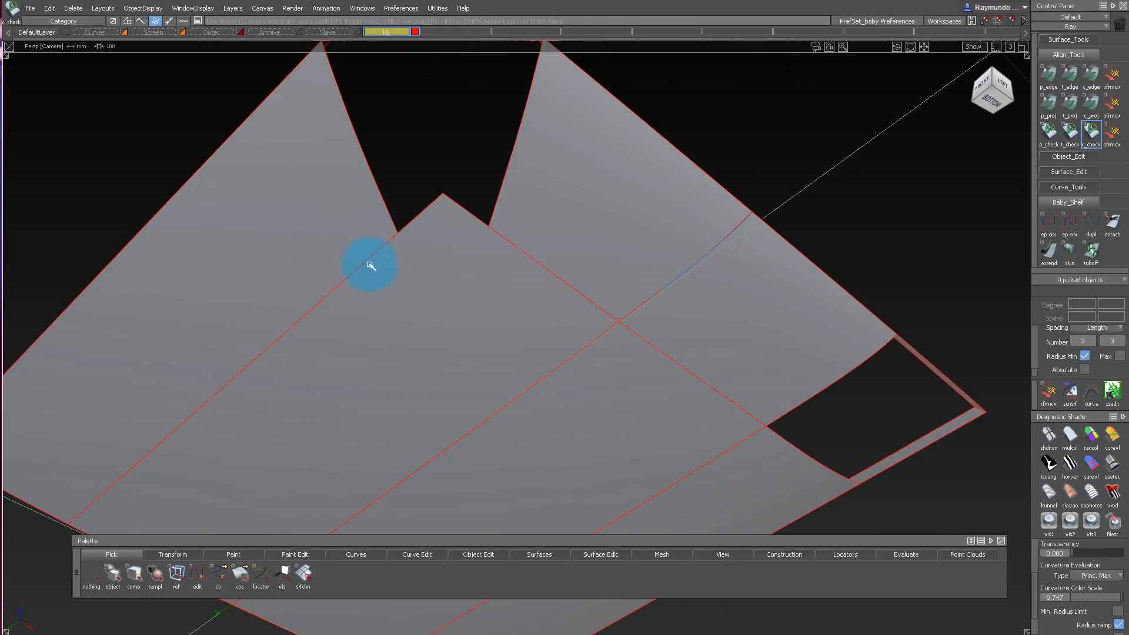
# Align the first shortened side surface to the centre panel with G3 continuity and the Project alignment type.
pyautogui.hotkey('ctrl', 'a')
pyautogui.click(353, 250)
pyautogui.click(380, 291)
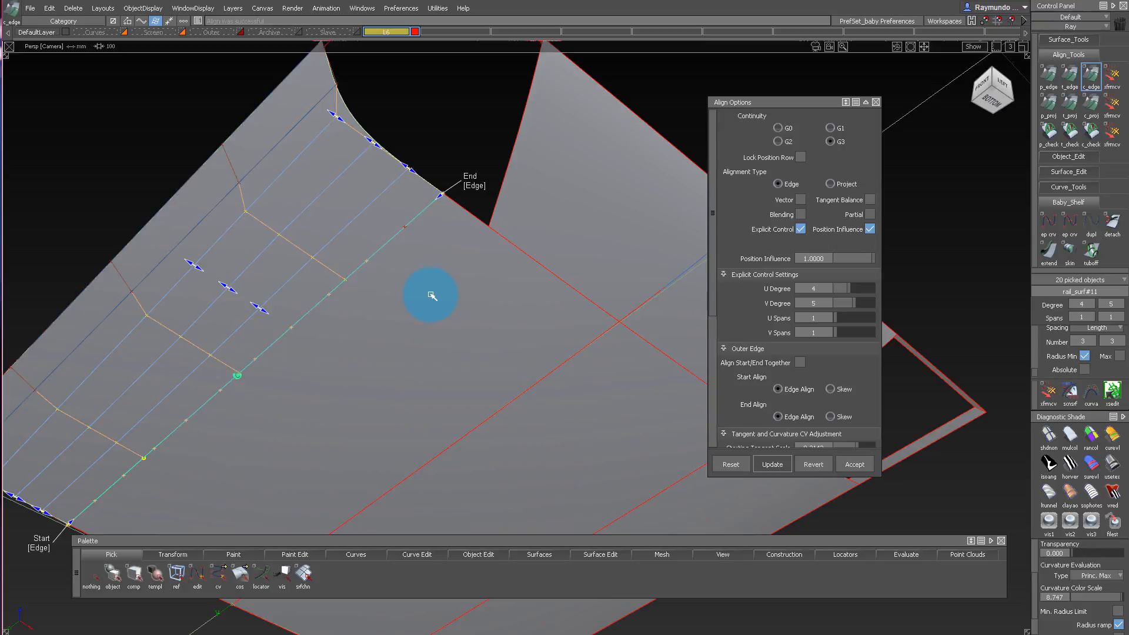
pyautogui.click(829, 184)
# Align the second shortened side surface to the adjoining centre panel edge using G3 continuity and Project alignment.
pyautogui.moveTo(509, 369)
pyautogui.keyDown('alt'); pyautogui.keyDown('shift'); pyautogui.mouseDown()
pyautogui.moveTo(514, 330)
pyautogui.moveTo(513, 347)
pyautogui.moveTo(556, 261)
pyautogui.mouseUp(); pyautogui.keyUp('shift'); pyautogui.keyUp('alt')
pyautogui.click(541, 312)
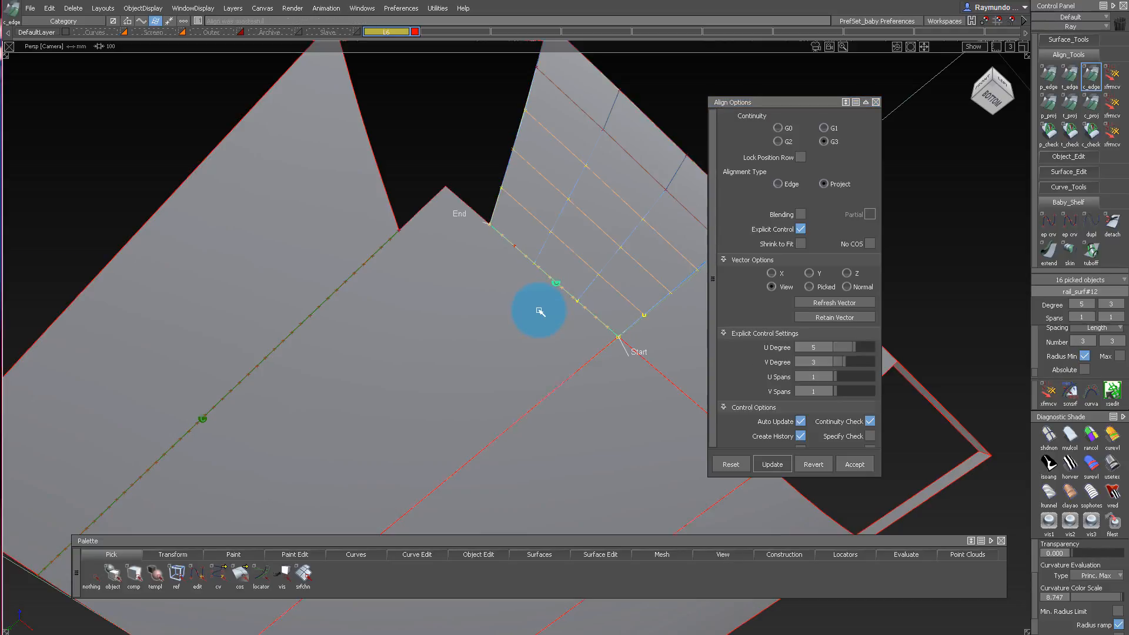
pyautogui.keyDown('alt'); pyautogui.keyDown('shift'); pyautogui.moveTo(491, 62); pyautogui.dragTo(493, 189); pyautogui.keyUp('shift'); pyautogui.keyUp('alt')
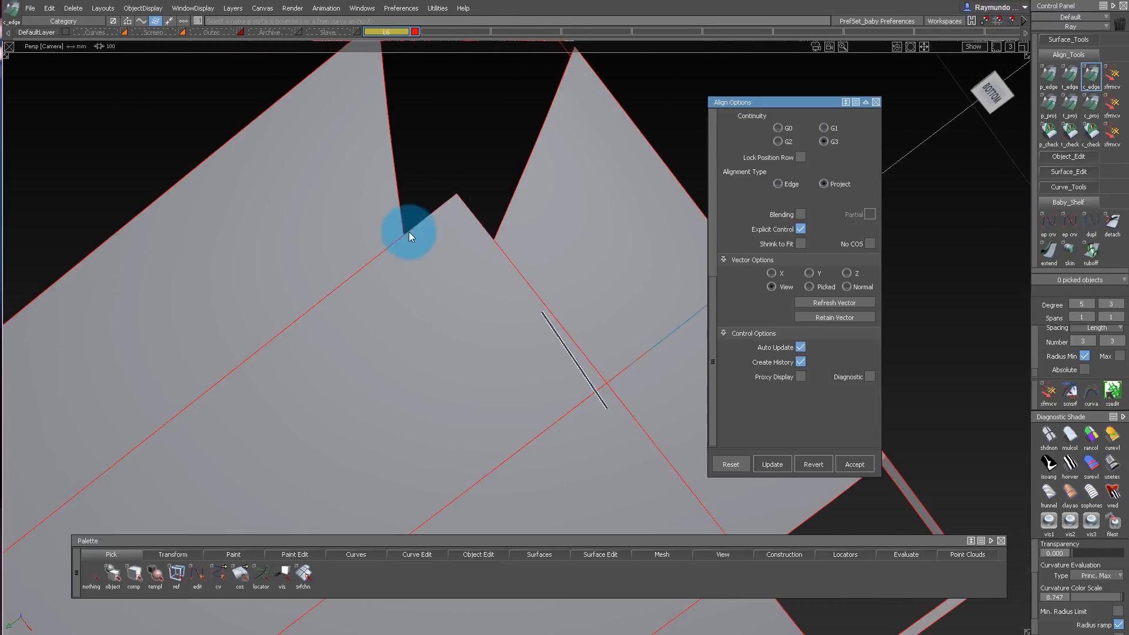
# Pick the curves-on-surface left along the two aligned seams and delete them.
pyautogui.keyDown('ctrl'); pyautogui.keyDown('shift'); pyautogui.moveTo(408, 232); pyautogui.dragTo(247, 203); pyautogui.keyUp('shift'); pyautogui.keyUp('ctrl')
pyautogui.moveTo(222, 199); pyautogui.dragTo(638, 533)
pyautogui.press('Delete')
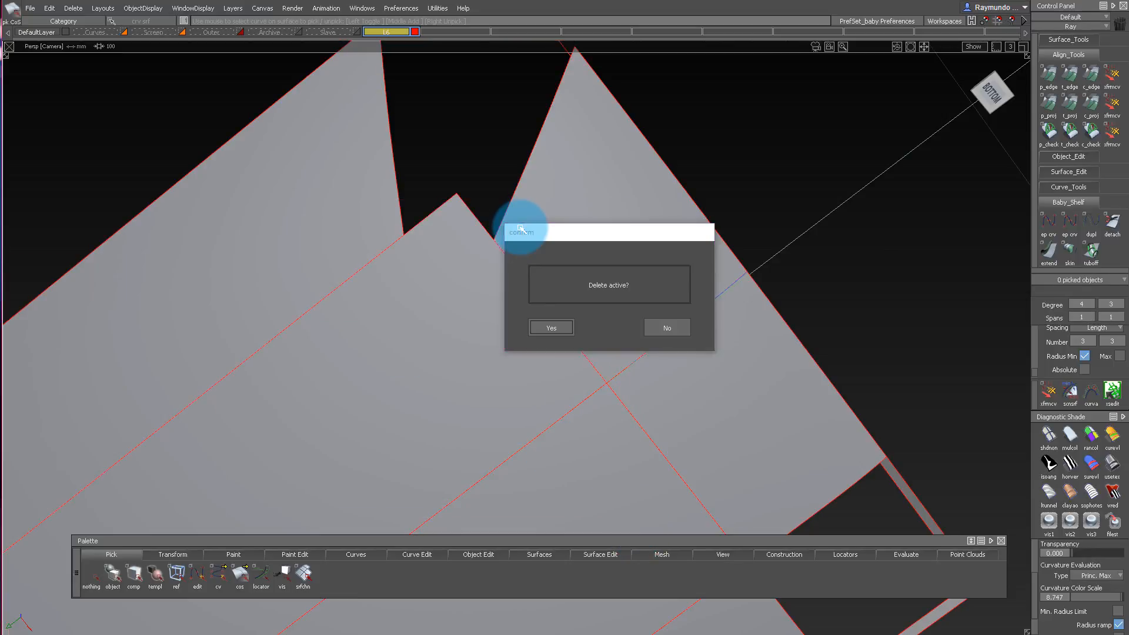
pyautogui.press('Return')
# Recheck curvature continuity along both aligned seams, clear the check locators, and inspect the open corner.
pyautogui.keyDown('alt'); pyautogui.keyDown('shift'); pyautogui.moveTo(506, 186); pyautogui.dragTo(522, 286); pyautogui.keyUp('shift'); pyautogui.keyUp('alt')
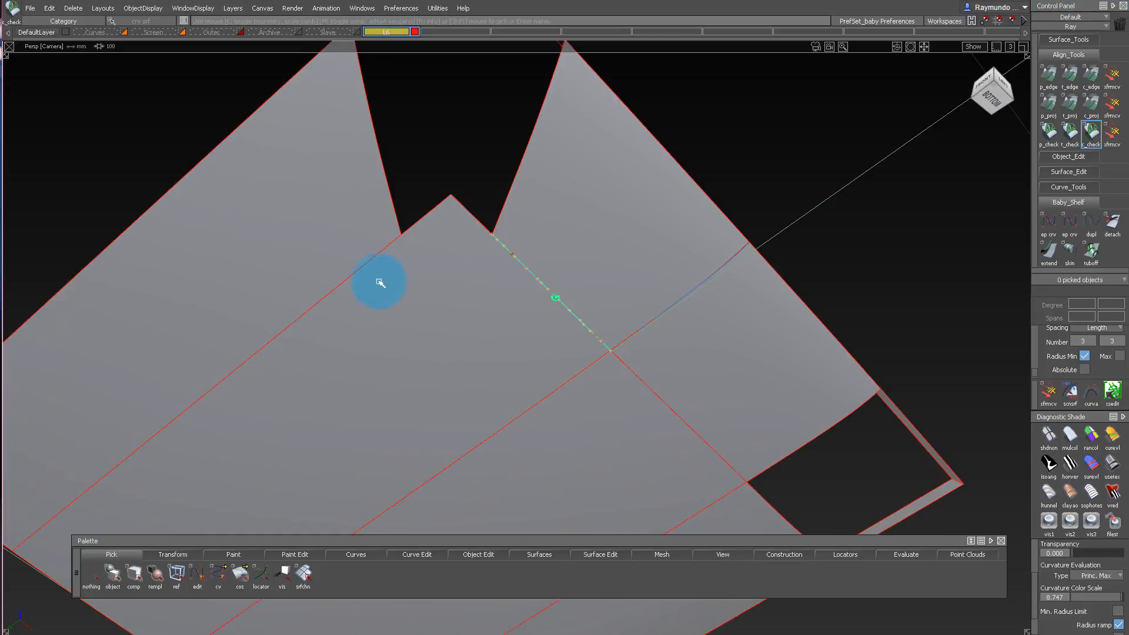
pyautogui.keyDown('alt'); pyautogui.keyDown('shift'); pyautogui.moveTo(354, 262); pyautogui.dragTo(500, 315, button='right'); pyautogui.keyUp('shift'); pyautogui.keyUp('alt')
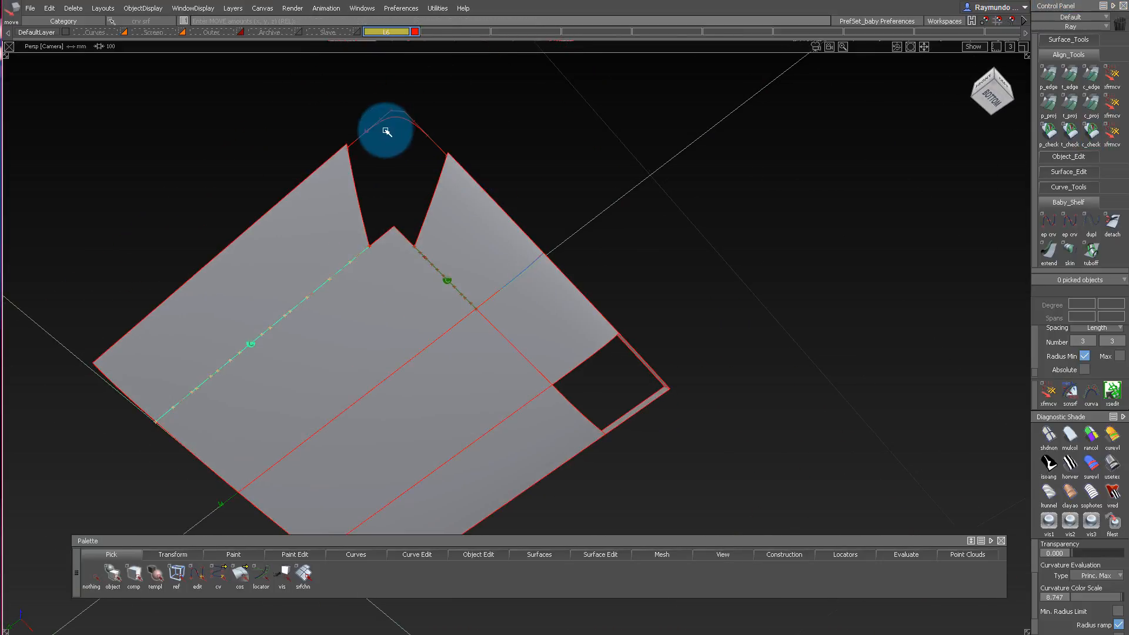
pyautogui.keyDown('alt'); pyautogui.keyDown('shift'); pyautogui.moveTo(417, 135); pyautogui.dragTo(559, 285); pyautogui.keyUp('shift'); pyautogui.keyUp('alt')
pyautogui.keyDown('alt'); pyautogui.keyDown('shift'); pyautogui.moveTo(468, 308); pyautogui.dragTo(484, 76); pyautogui.keyUp('shift'); pyautogui.keyUp('alt')
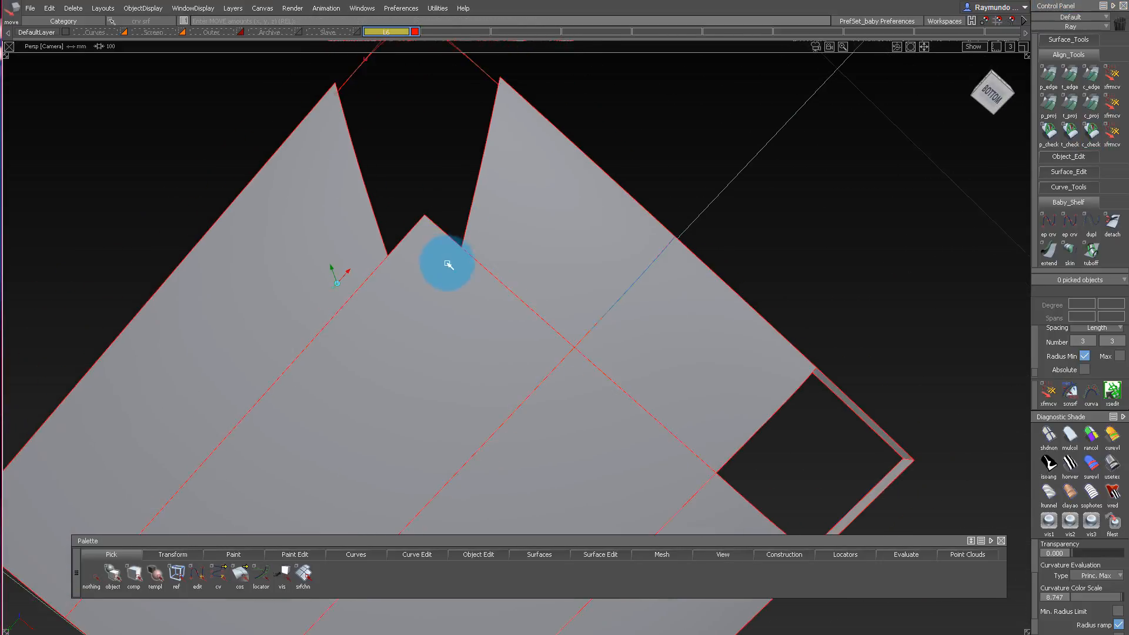
pyautogui.keyDown('alt'); pyautogui.keyDown('shift'); pyautogui.moveTo(449, 265); pyautogui.dragTo(467, 212); pyautogui.keyUp('shift'); pyautogui.keyUp('alt')
pyautogui.keyDown('alt'); pyautogui.keyDown('shift'); pyautogui.moveTo(458, 121); pyautogui.dragTo(513, 129); pyautogui.keyUp('shift'); pyautogui.keyUp('alt')
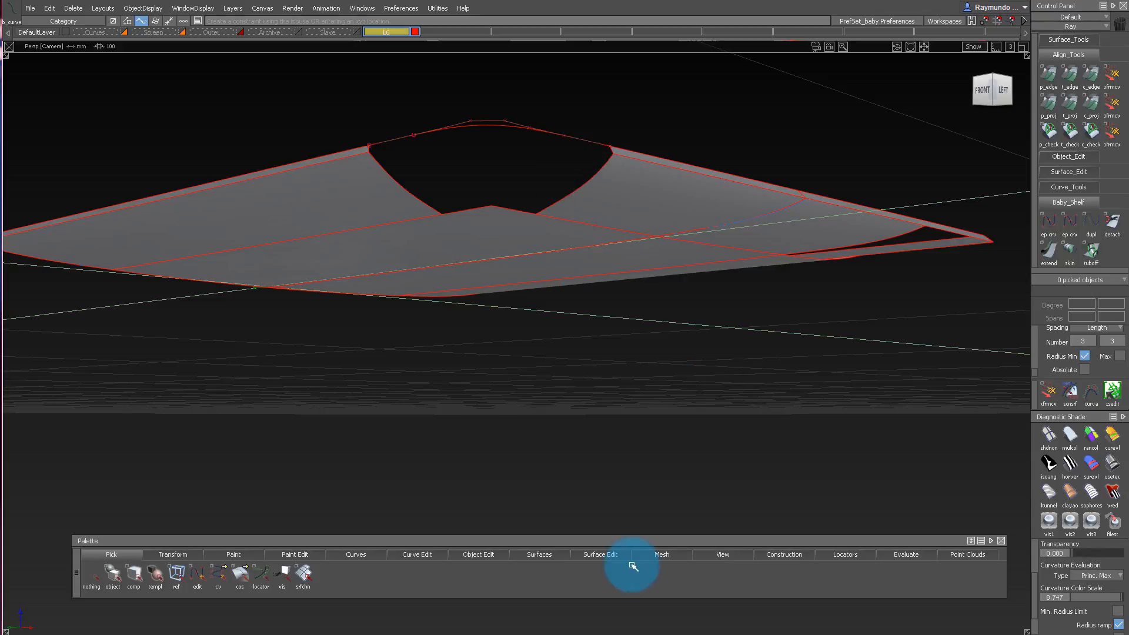
# Open the Blend Curve Toolbox and create a blend curve between the outer corners of the two side surfaces.
pyautogui.click(371, 554)
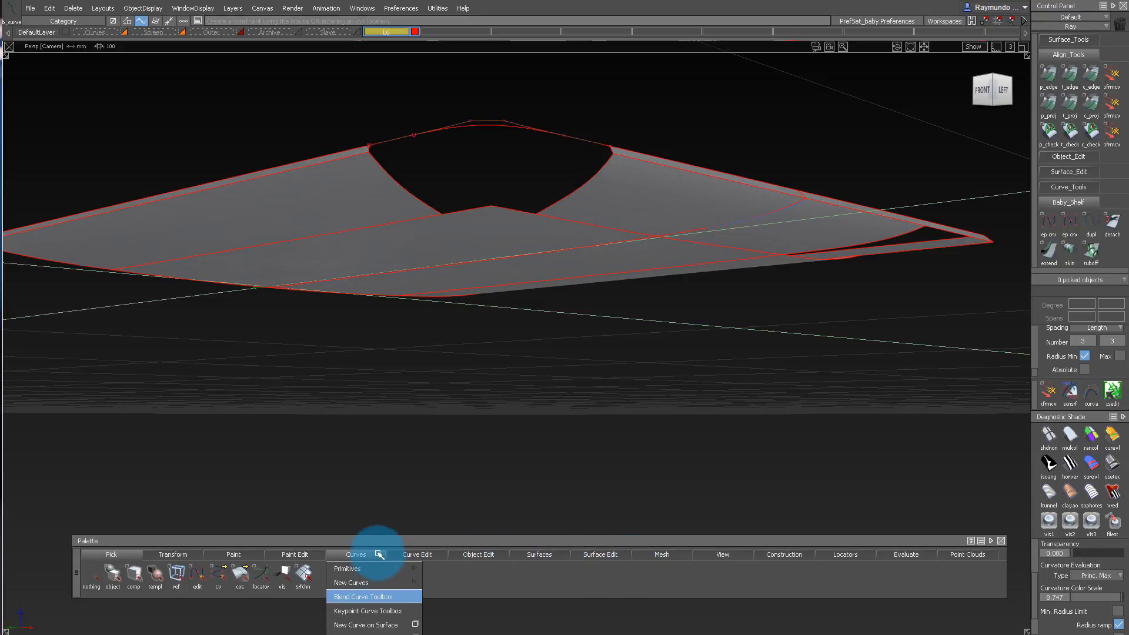
pyautogui.click(363, 597)
pyautogui.moveTo(734, 97); pyautogui.dragTo(596, 275)
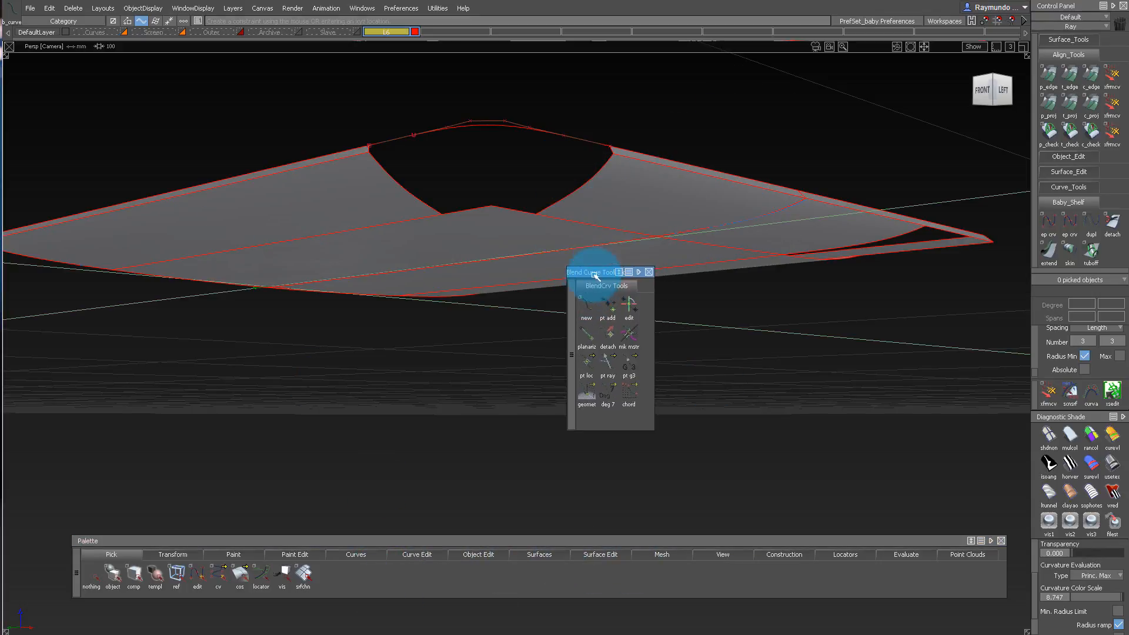
pyautogui.keyDown('alt'); pyautogui.keyDown('shift'); pyautogui.moveTo(447, 189); pyautogui.dragTo(373, 147); pyautogui.keyUp('shift'); pyautogui.keyUp('alt')
pyautogui.keyDown('alt'); pyautogui.keyDown('shift'); pyautogui.moveTo(373, 146); pyautogui.dragTo(370, 135, button='right'); pyautogui.keyUp('shift'); pyautogui.keyUp('alt')
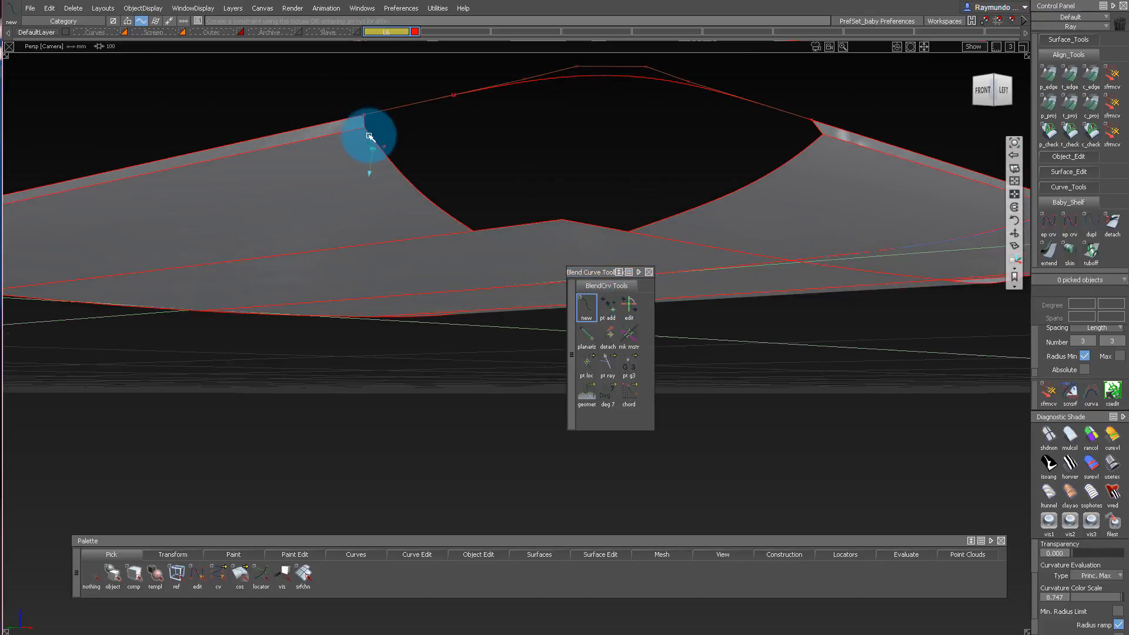
pyautogui.keyDown('ctrl'); pyautogui.keyDown('alt'); pyautogui.click(343, 132); pyautogui.keyUp('alt'); pyautogui.keyUp('ctrl')
pyautogui.click(412, 139)
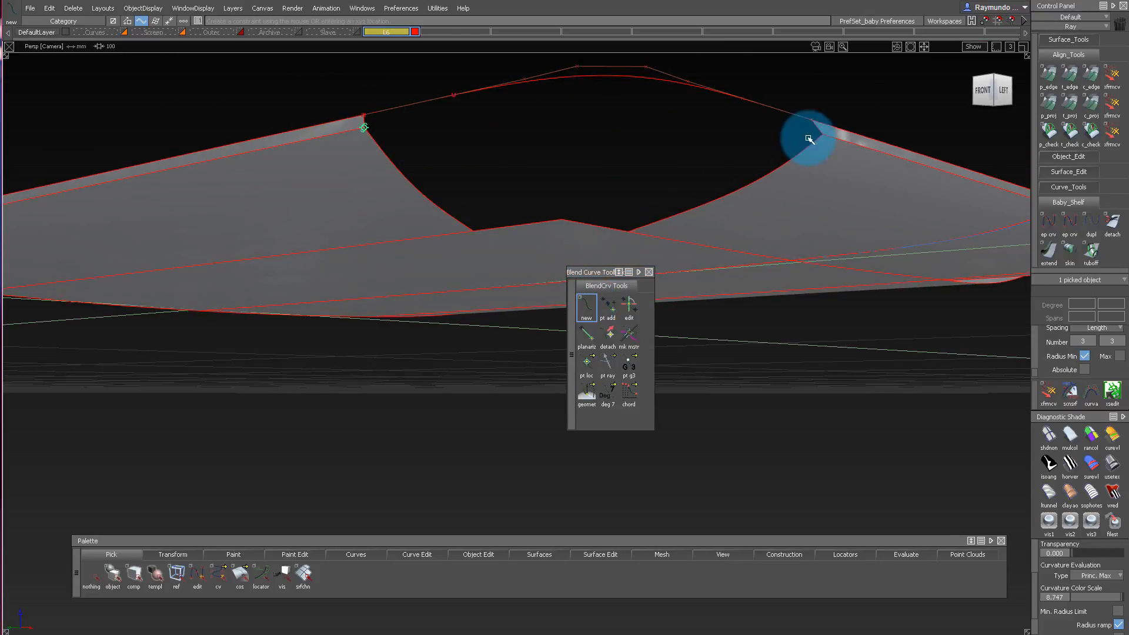
pyautogui.keyDown('ctrl'); pyautogui.keyDown('alt'); pyautogui.click(892, 145); pyautogui.keyUp('alt'); pyautogui.keyUp('ctrl')
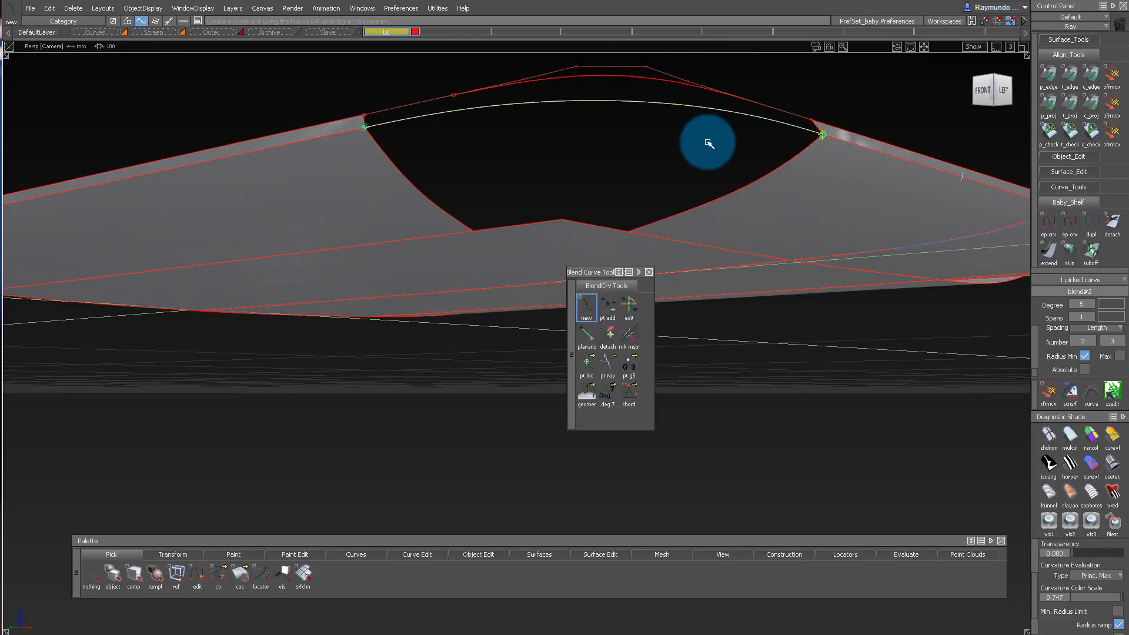
# Create a second blend curve between the inner corners of the two side surfaces.
pyautogui.keyDown('alt'); pyautogui.keyDown('shift'); pyautogui.moveTo(570, 222); pyautogui.dragTo(498, 154); pyautogui.keyUp('shift'); pyautogui.keyUp('alt')
pyautogui.keyDown('ctrl'); pyautogui.keyDown('shift'); pyautogui.moveTo(429, 369); pyautogui.dragTo(430, 297); pyautogui.keyUp('shift'); pyautogui.keyUp('ctrl')
pyautogui.keyDown('alt'); pyautogui.keyDown('shift'); pyautogui.moveTo(428, 130); pyautogui.dragTo(436, 262); pyautogui.keyUp('shift'); pyautogui.keyUp('alt')
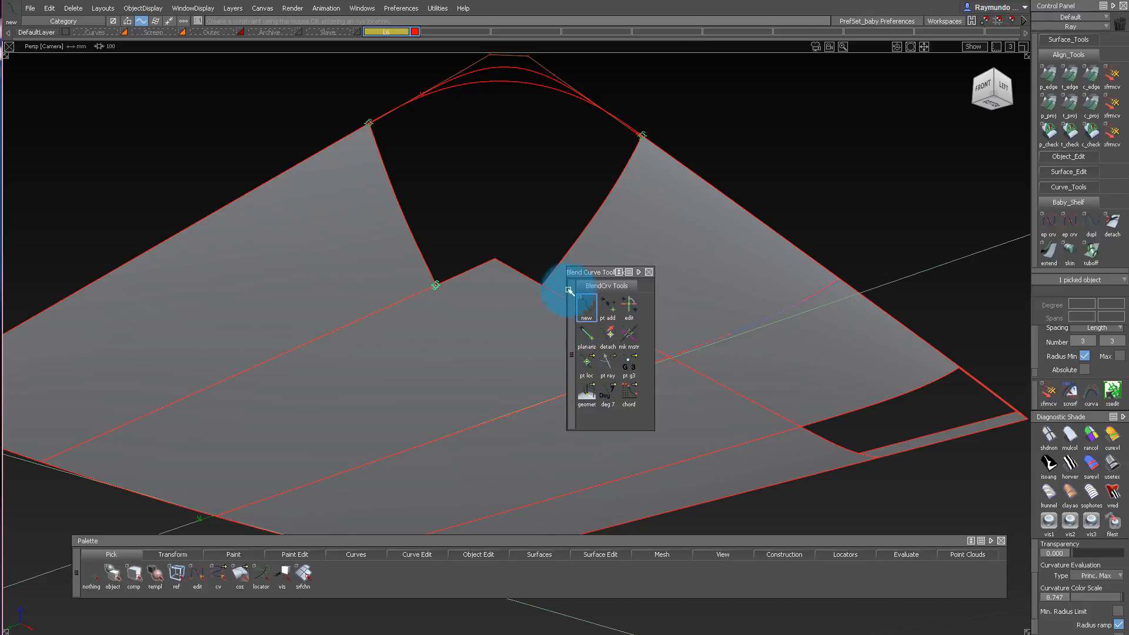
pyautogui.moveTo(552, 289); pyautogui.dragTo(575, 306)
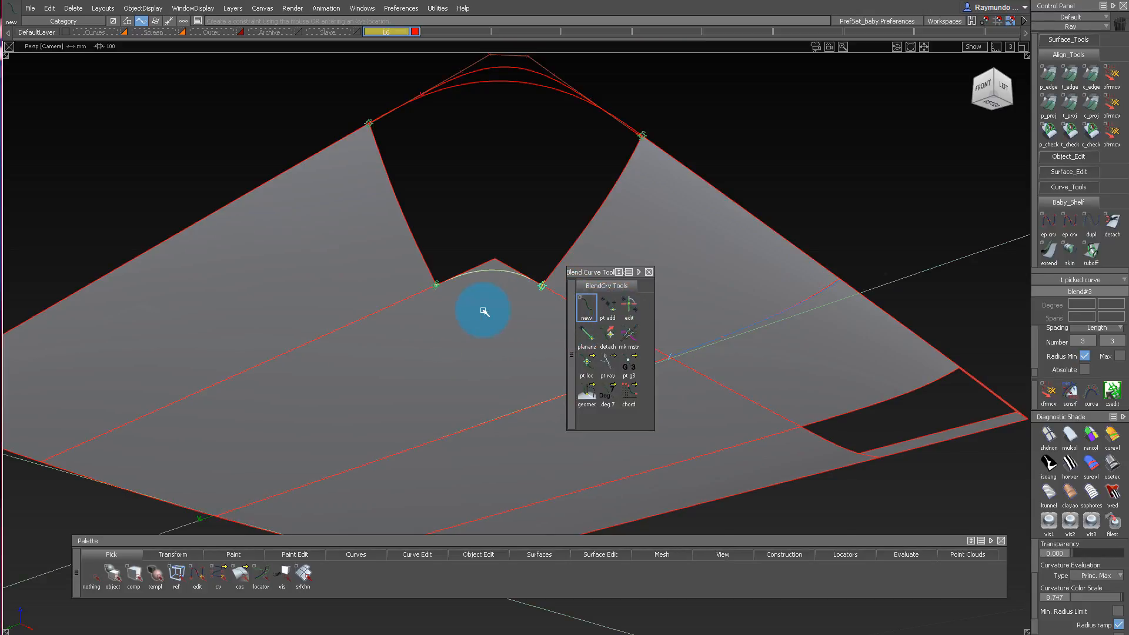
# Set the end points of both blend curves to G3 continuity and change both curves to degree 7.
pyautogui.keyDown('alt'); pyautogui.keyDown('shift'); pyautogui.moveTo(434, 310); pyautogui.dragTo(500, 278); pyautogui.keyUp('shift'); pyautogui.keyUp('alt')
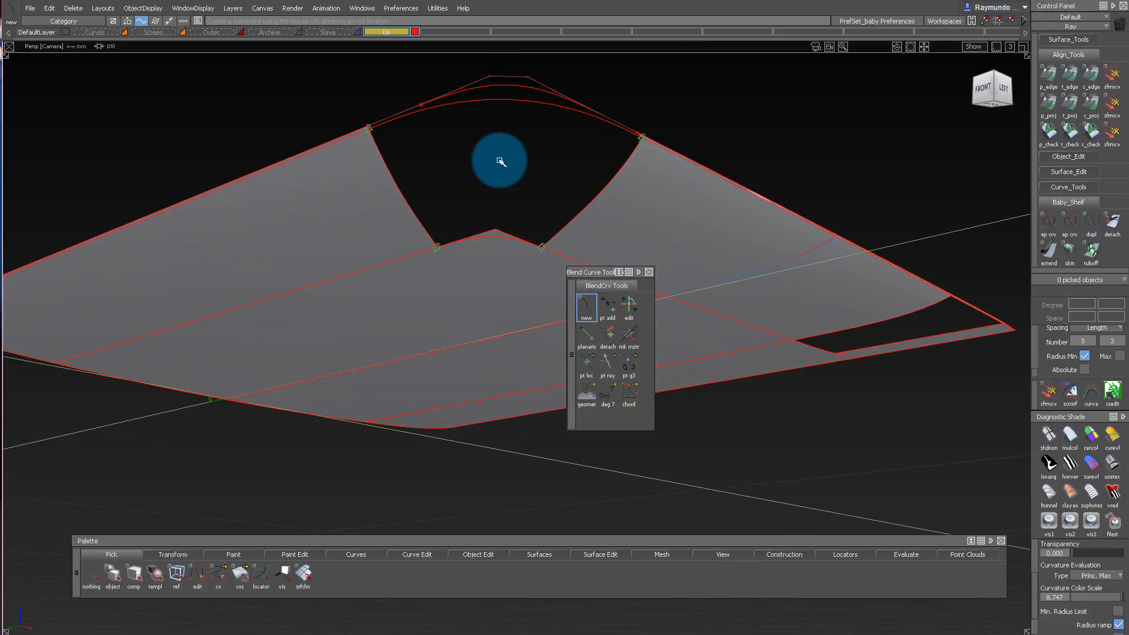
pyautogui.keyDown('ctrl'); pyautogui.keyDown('shift'); pyautogui.moveTo(501, 161); pyautogui.dragTo(453, 160); pyautogui.keyUp('shift'); pyautogui.keyUp('ctrl')
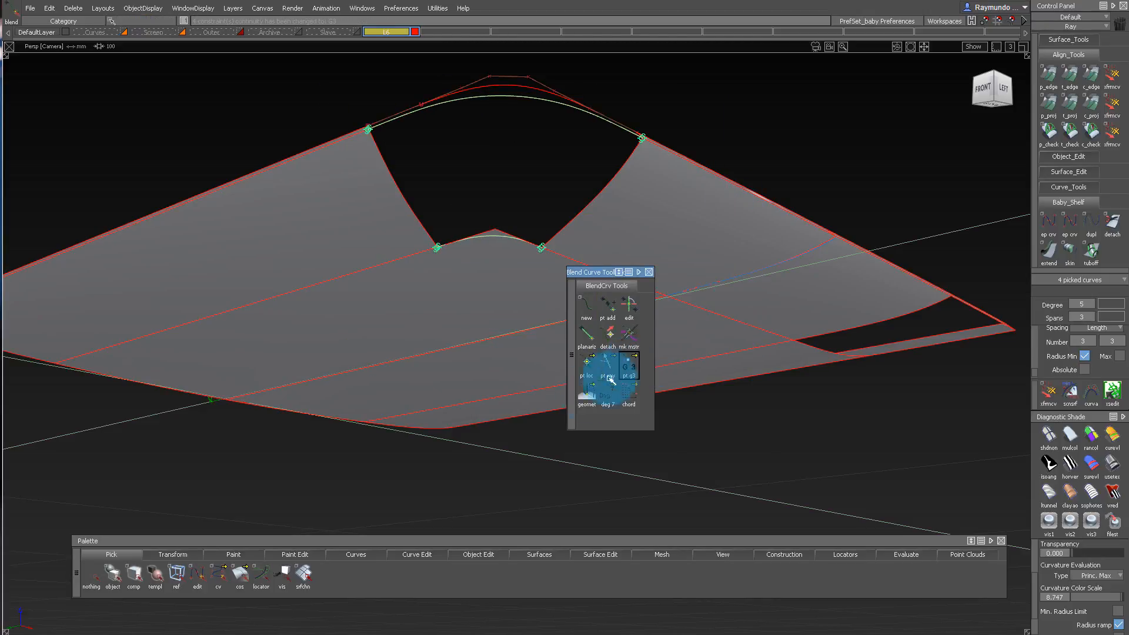
pyautogui.click(516, 96)
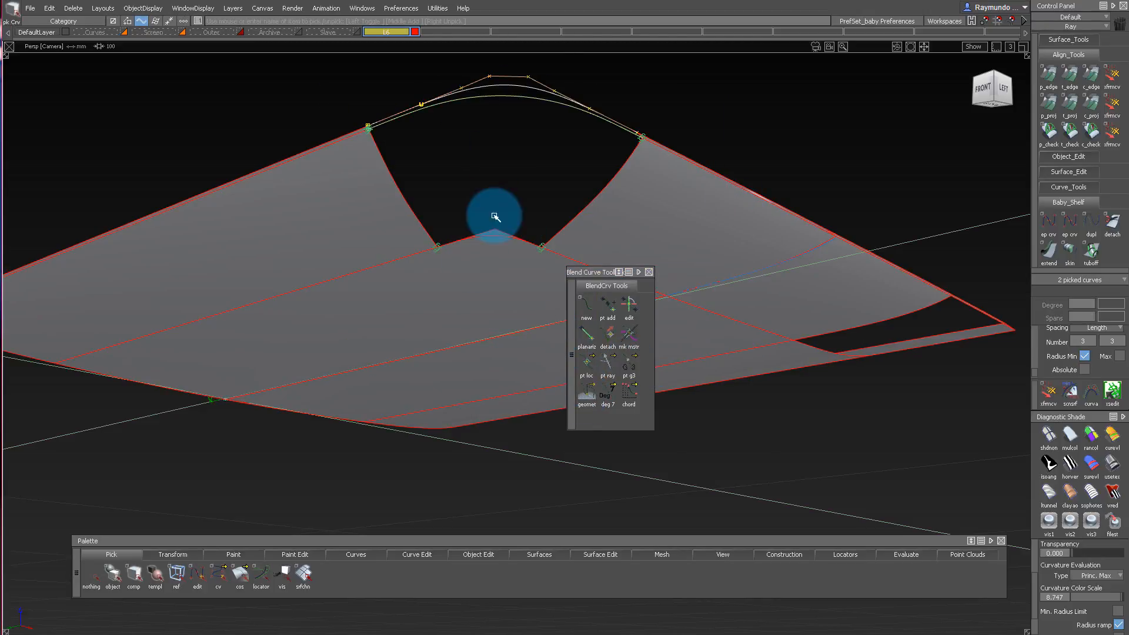
pyautogui.keyDown('ctrl'); pyautogui.keyDown('shift'); pyautogui.moveTo(500, 230); pyautogui.dragTo(504, 100); pyautogui.keyUp('shift'); pyautogui.keyUp('ctrl')
pyautogui.click(483, 91)
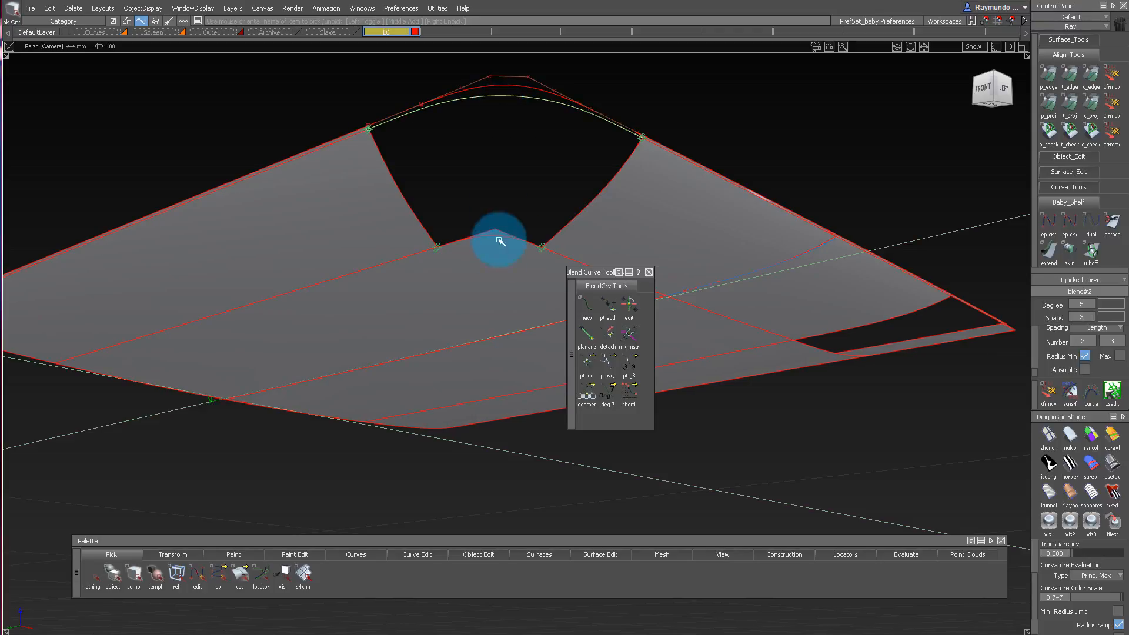
pyautogui.click(607, 318)
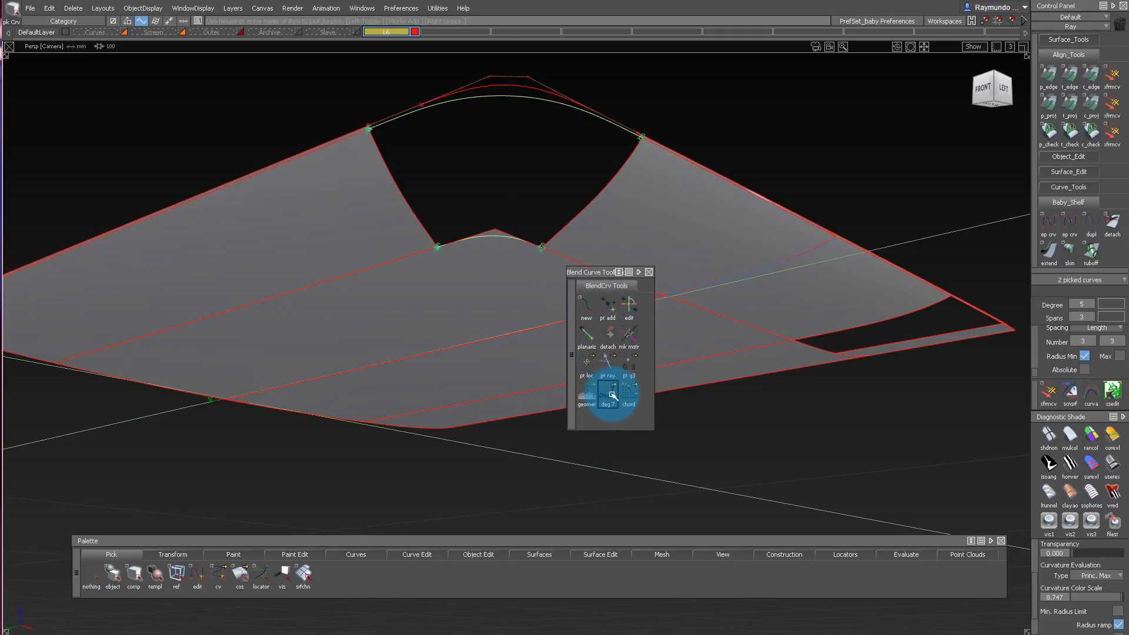
pyautogui.keyDown('alt'); pyautogui.keyDown('shift'); pyautogui.moveTo(537, 78); pyautogui.dragTo(539, 122); pyautogui.keyUp('shift'); pyautogui.keyUp('alt')
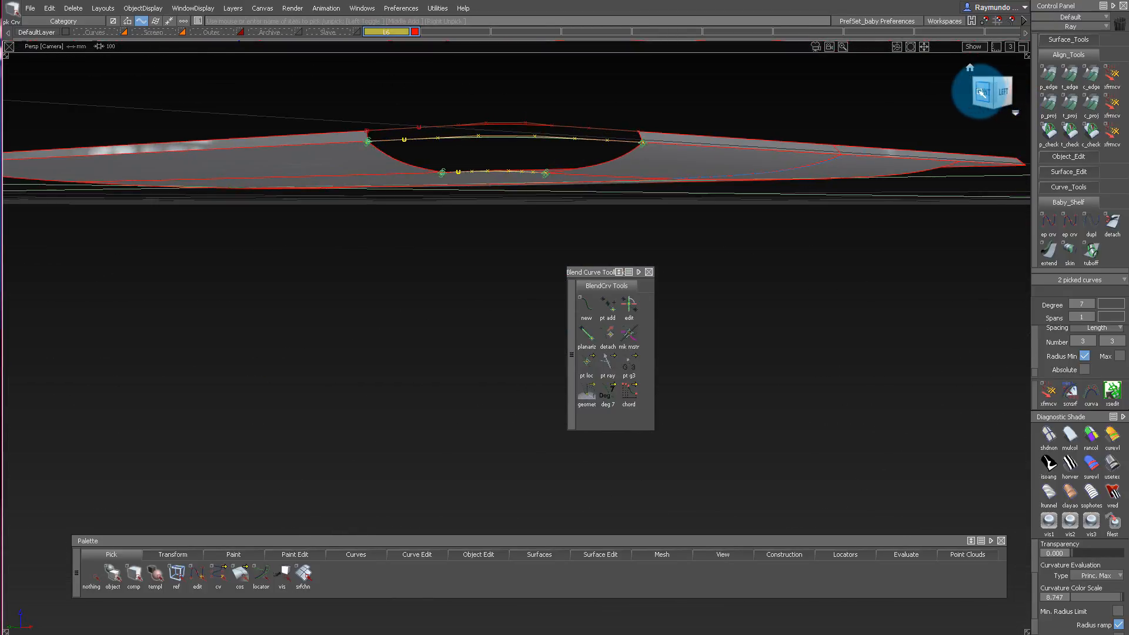
# Pick the blend curves' end points with the blend edit tool and adjust their shape using the manipulator's scale handles.
pyautogui.click(981, 92)
pyautogui.keyDown('alt'); pyautogui.keyDown('shift'); pyautogui.moveTo(734, 125); pyautogui.dragTo(576, 165); pyautogui.keyUp('shift'); pyautogui.keyUp('alt')
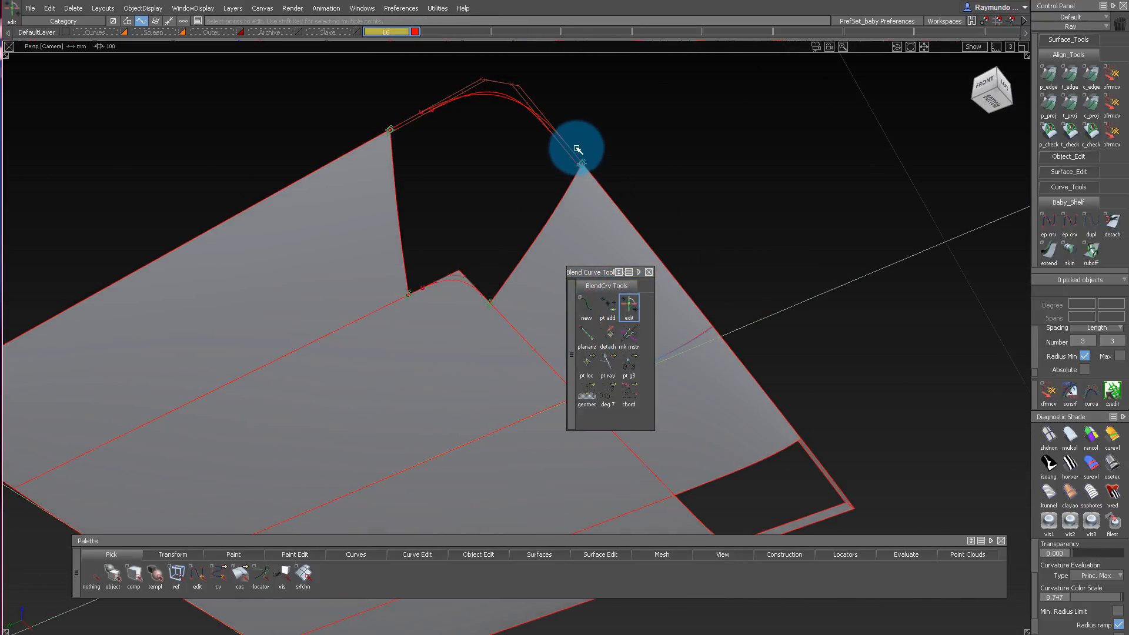
pyautogui.moveTo(681, 402); pyautogui.dragTo(681, 402)
pyautogui.keyDown('alt'); pyautogui.keyDown('shift'); pyautogui.moveTo(547, 149); pyautogui.dragTo(563, 103); pyautogui.keyUp('shift'); pyautogui.keyUp('alt')
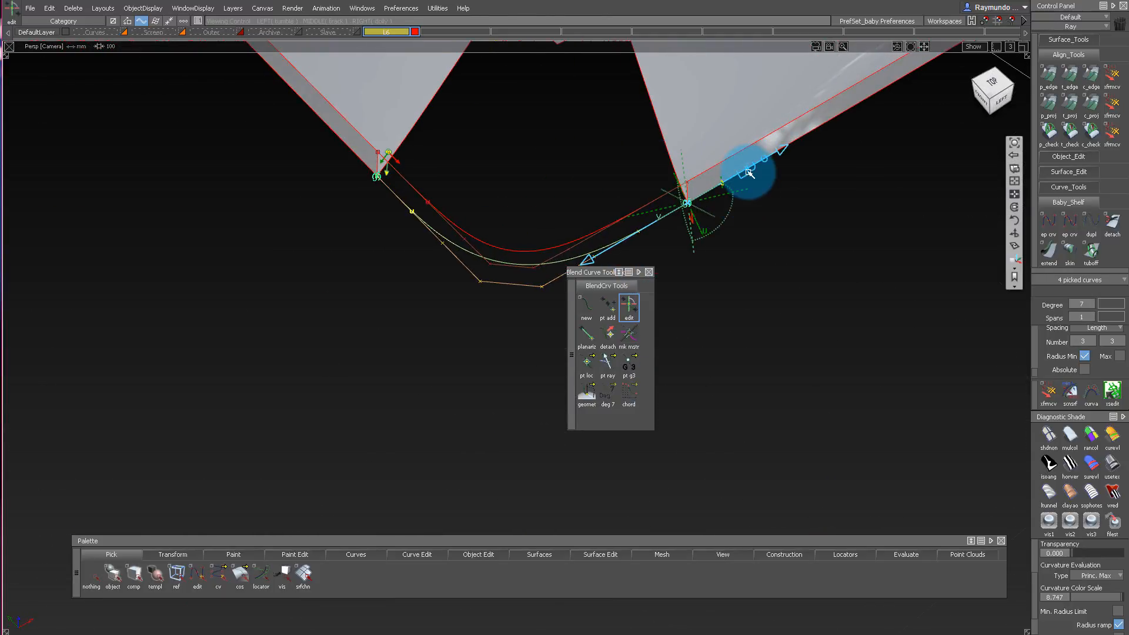
pyautogui.keyDown('alt'); pyautogui.keyDown('shift'); pyautogui.moveTo(749, 172); pyautogui.dragTo(638, 167, button='middle'); pyautogui.keyUp('shift'); pyautogui.keyUp('alt')
pyautogui.keyDown('alt'); pyautogui.keyDown('shift'); pyautogui.moveTo(608, 154); pyautogui.dragTo(650, 187, button='right'); pyautogui.keyUp('shift'); pyautogui.keyUp('alt')
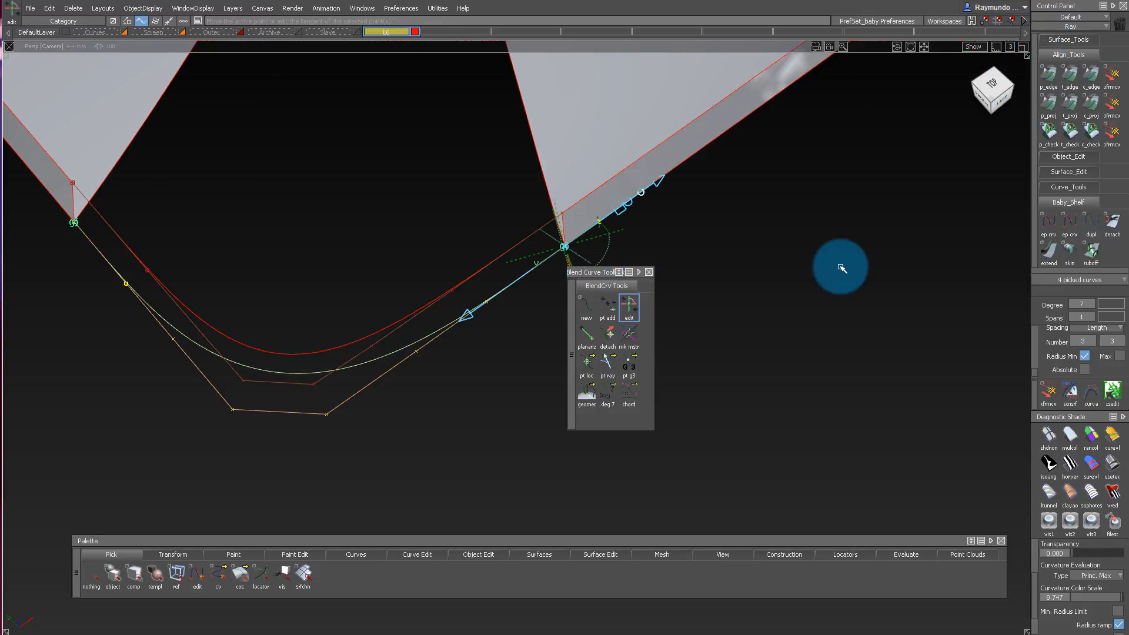
pyautogui.click(327, 417)
pyautogui.moveTo(780, 305); pyautogui.dragTo(863, 231)
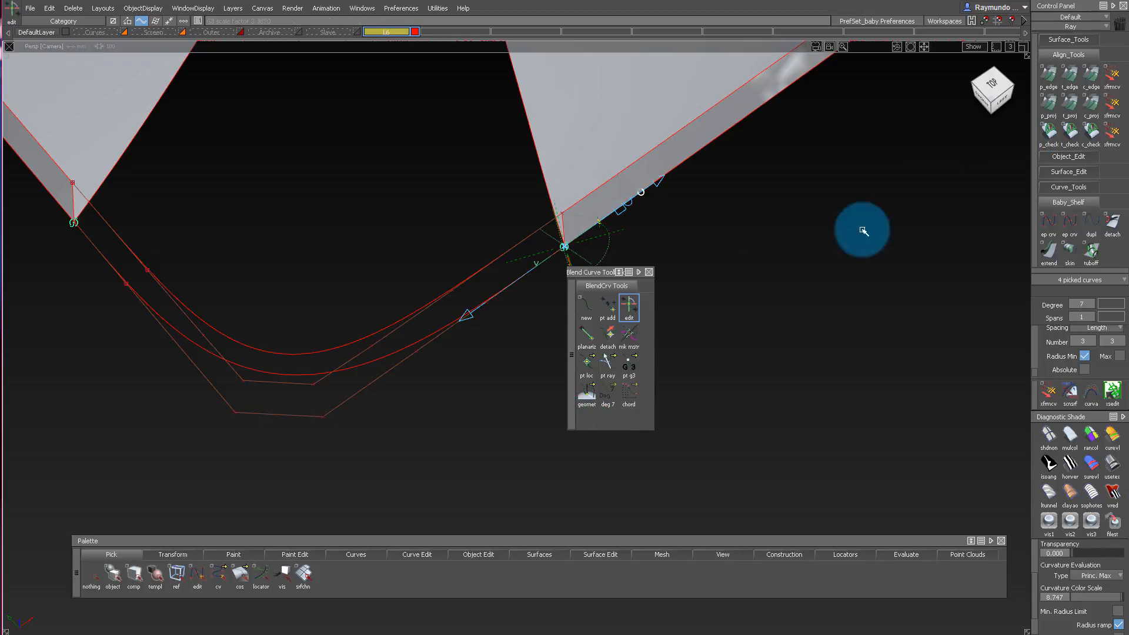
# Fine-tune the outer blend curve's shape with the end-point scale handles until it follows the neighbouring corner curve evenly.
pyautogui.keyDown('alt'); pyautogui.keyDown('shift'); pyautogui.moveTo(318, 438); pyautogui.dragTo(518, 270); pyautogui.keyUp('shift'); pyautogui.keyUp('alt')
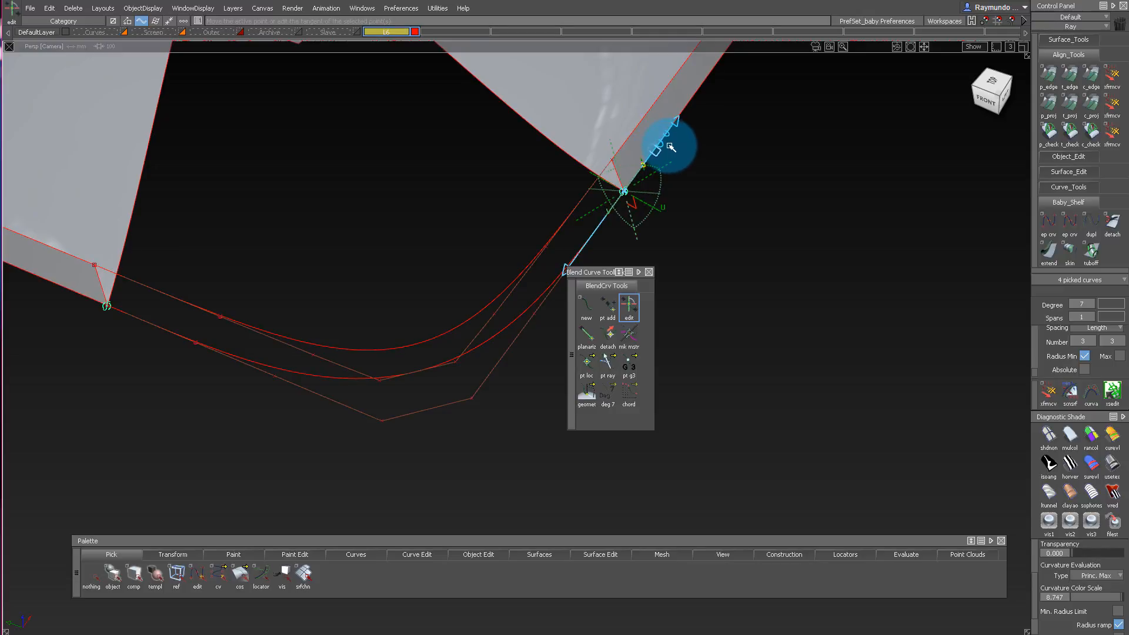
pyautogui.moveTo(698, 168); pyautogui.dragTo(908, 76)
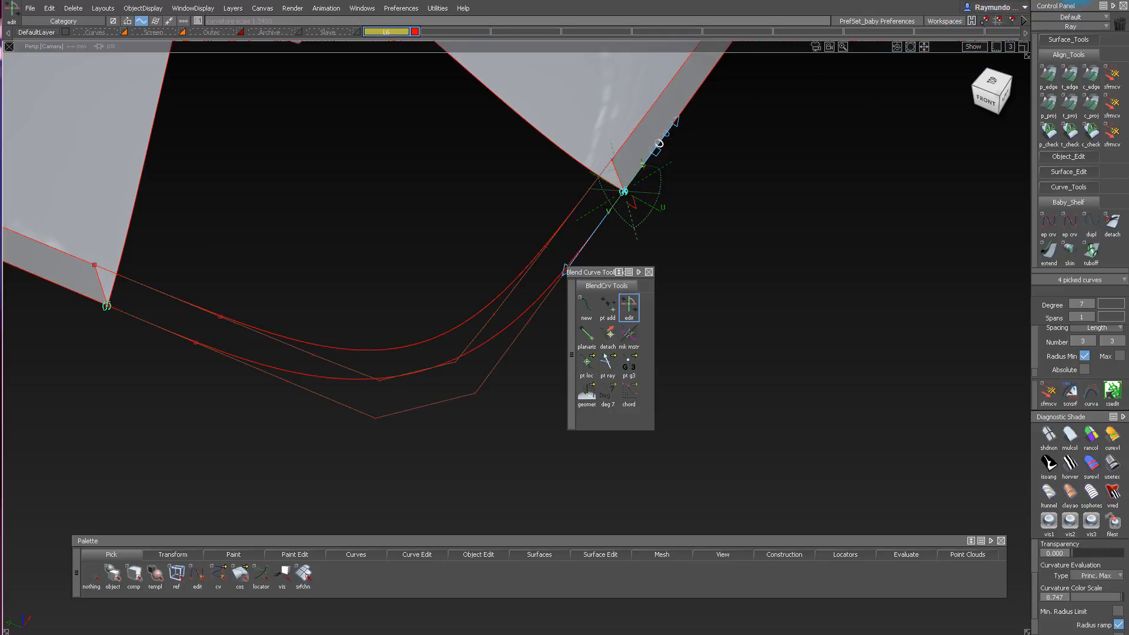
pyautogui.keyDown('alt'); pyautogui.keyDown('shift'); pyautogui.moveTo(688, 227); pyautogui.dragTo(597, 246); pyautogui.keyUp('shift'); pyautogui.keyUp('alt')
pyautogui.moveTo(651, 183); pyautogui.dragTo(748, 176)
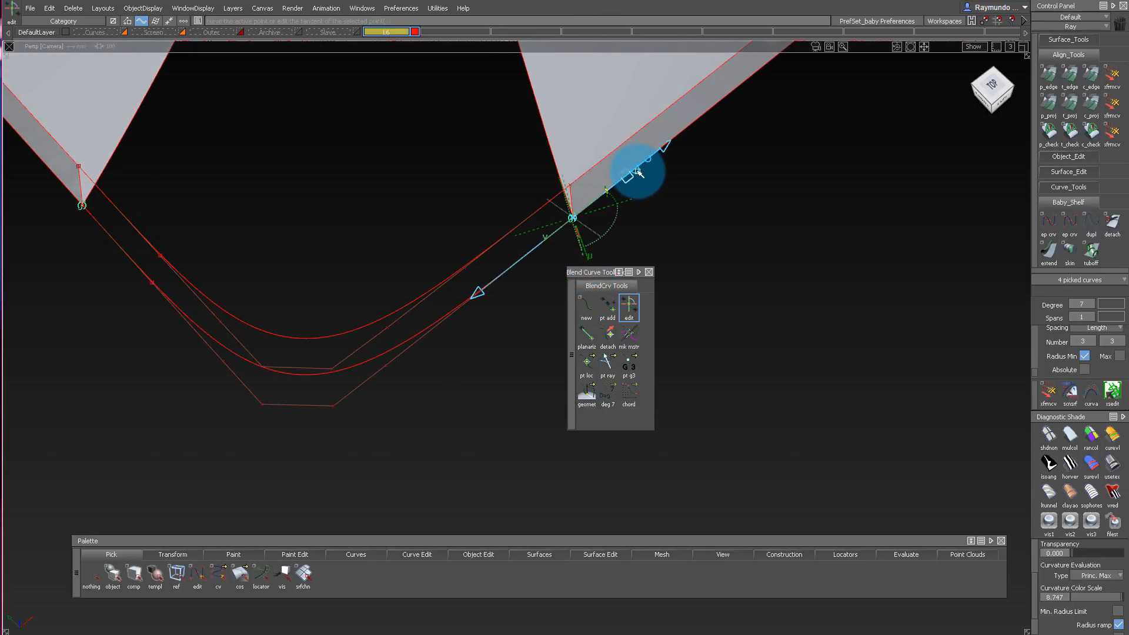
pyautogui.moveTo(603, 213); pyautogui.dragTo(405, 311)
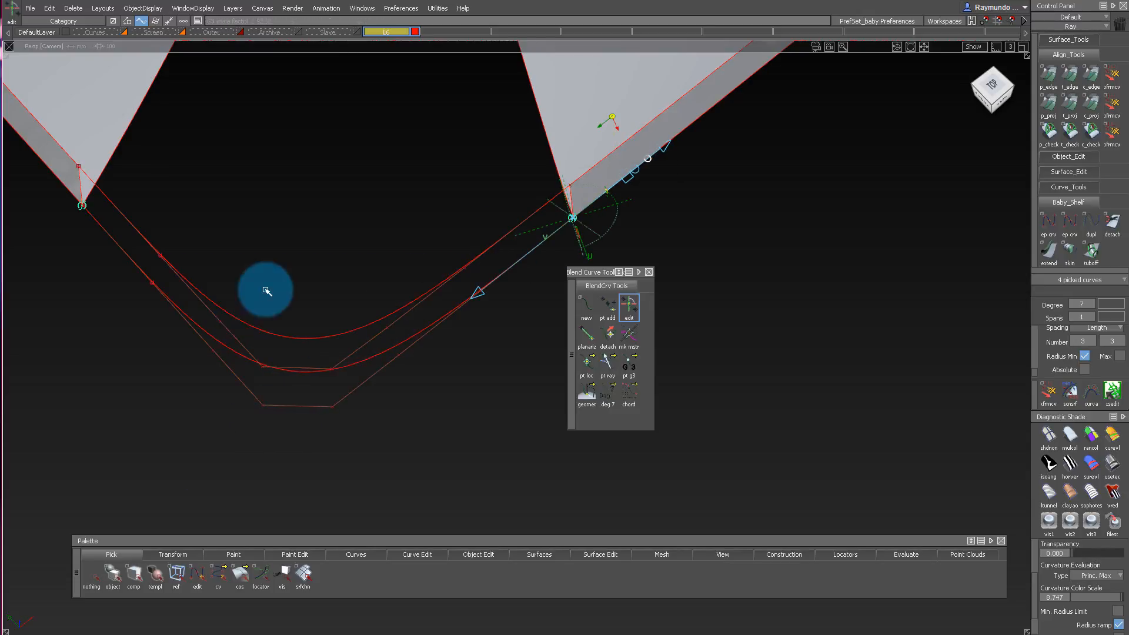
pyautogui.keyDown('alt'); pyautogui.keyDown('shift'); pyautogui.moveTo(265, 289); pyautogui.dragTo(279, 375); pyautogui.keyUp('shift'); pyautogui.keyUp('alt')
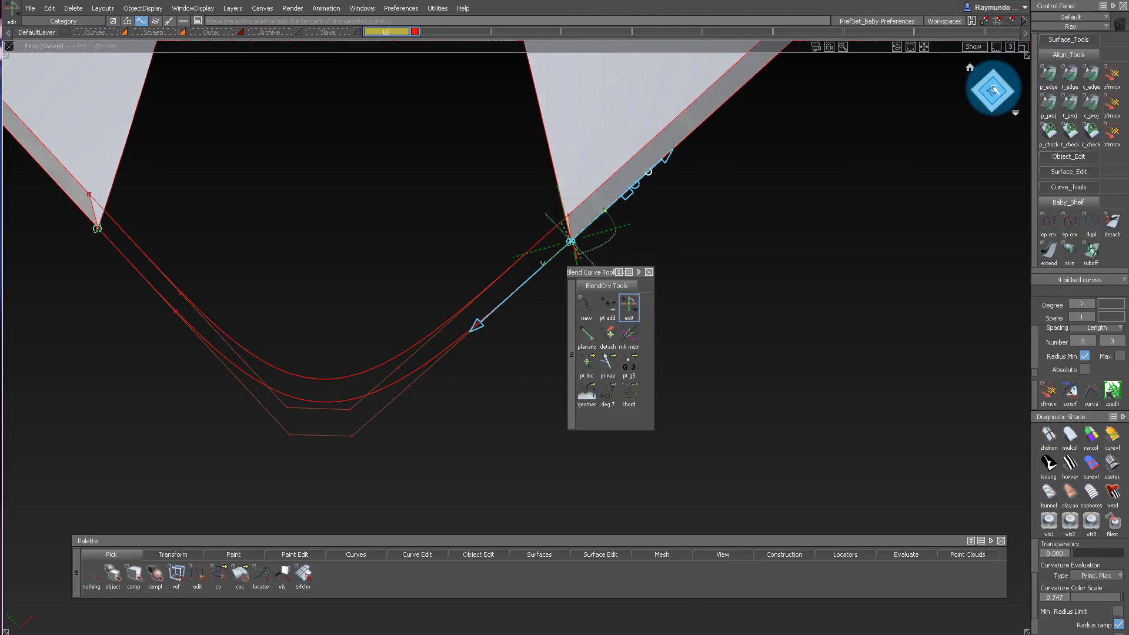
# Compare the outer blend with the neighbouring corner curve in the top view, and skin a strip between the two curves.
pyautogui.click(993, 90)
pyautogui.keyDown('alt'); pyautogui.keyDown('shift'); pyautogui.moveTo(404, 245); pyautogui.dragTo(433, 328, button='middle'); pyautogui.keyUp('shift'); pyautogui.keyUp('alt')
pyautogui.keyDown('alt'); pyautogui.keyDown('shift'); pyautogui.moveTo(434, 328); pyautogui.dragTo(333, 344, button='right'); pyautogui.keyUp('shift'); pyautogui.keyUp('alt')
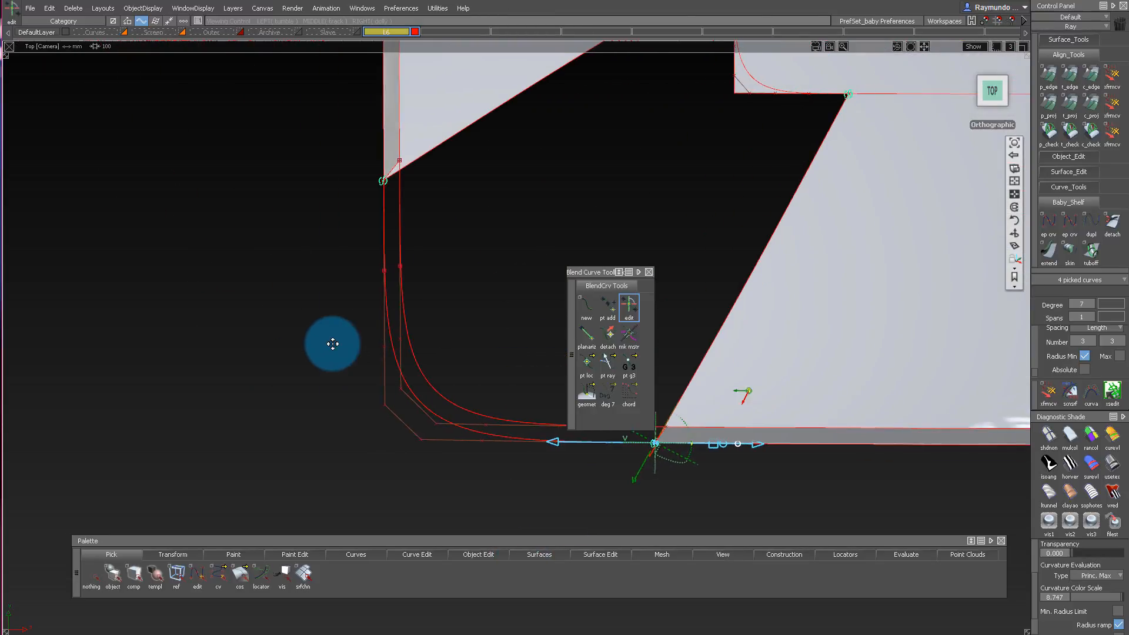
pyautogui.keyDown('alt'); pyautogui.keyDown('shift'); pyautogui.moveTo(333, 344); pyautogui.dragTo(182, 328, button='middle'); pyautogui.keyUp('shift'); pyautogui.keyUp('alt')
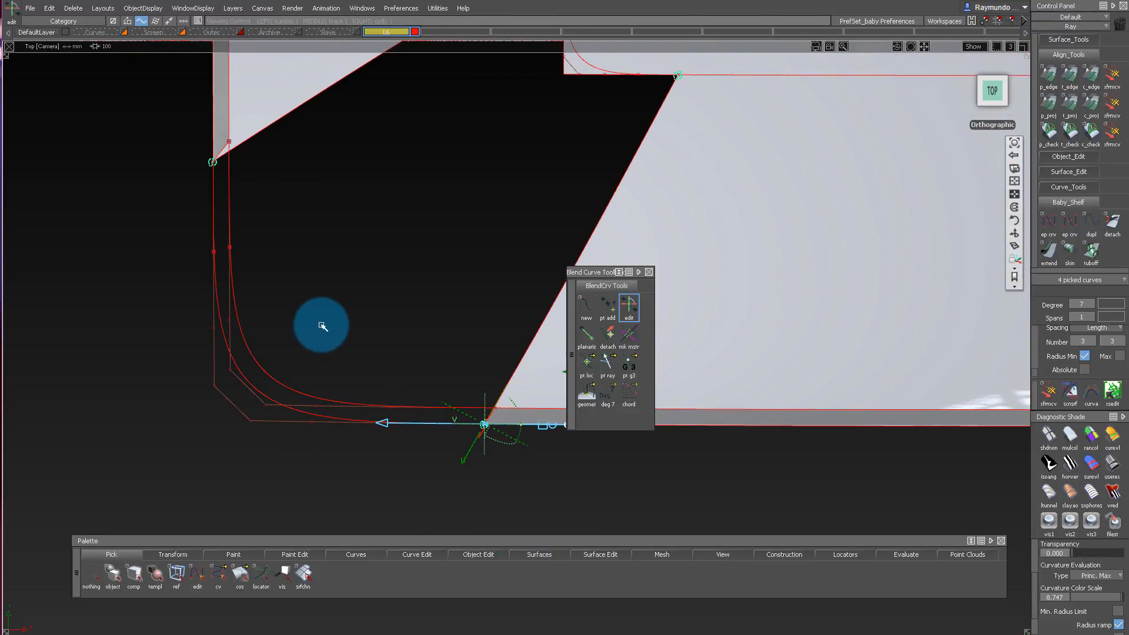
pyautogui.keyDown('alt'); pyautogui.keyDown('shift'); pyautogui.moveTo(323, 327); pyautogui.dragTo(270, 323, button='middle'); pyautogui.keyUp('shift'); pyautogui.keyUp('alt')
pyautogui.keyDown('alt'); pyautogui.keyDown('shift'); pyautogui.moveTo(270, 322); pyautogui.dragTo(370, 242); pyautogui.keyUp('shift'); pyautogui.keyUp('alt')
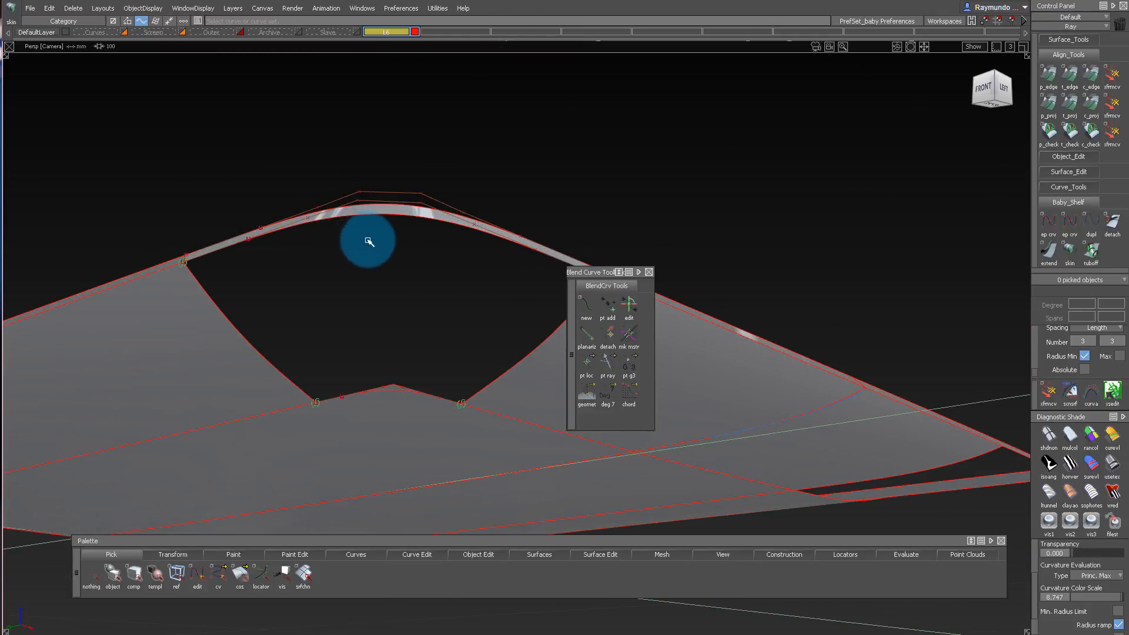
# Pick the two blend curves and two side surfaces and hide all other geometry.
pyautogui.click(371, 221)
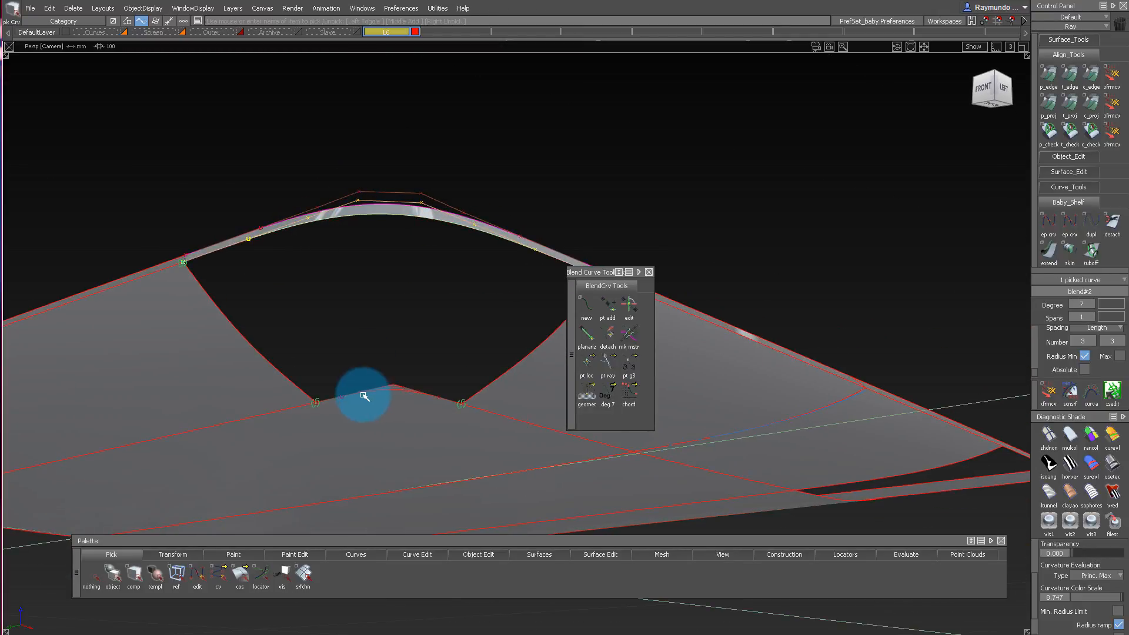
pyautogui.click(244, 363)
pyautogui.click(511, 386)
pyautogui.keyDown('alt'); pyautogui.keyDown('shift'); pyautogui.moveTo(489, 396); pyautogui.dragTo(439, 328); pyautogui.keyUp('shift'); pyautogui.keyUp('alt')
pyautogui.keyDown('ctrl'); pyautogui.keyDown('shift'); pyautogui.moveTo(384, 368); pyautogui.dragTo(396, 388); pyautogui.keyUp('shift'); pyautogui.keyUp('ctrl')
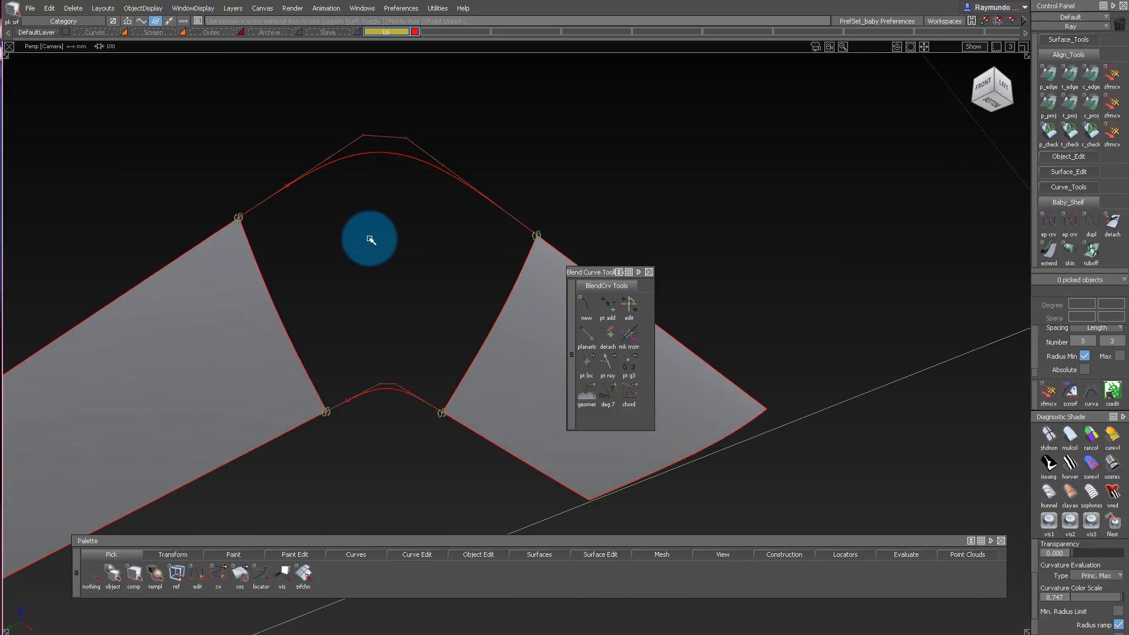
# Fill the corner with a degree 5 by 7 square surface, using G2 Curvature at the side surfaces and Free at the blend curves.
pyautogui.click(265, 277)
pyautogui.moveTo(408, 153); pyautogui.dragTo(441, 120)
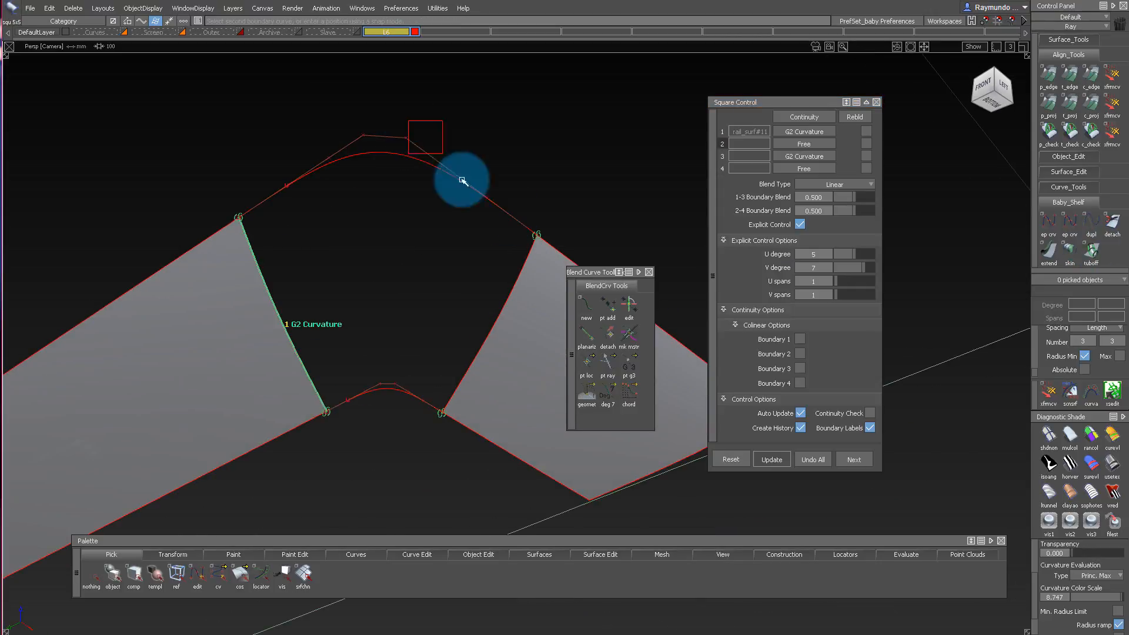
pyautogui.click(506, 301)
pyautogui.click(379, 389)
pyautogui.keyDown('alt'); pyautogui.keyDown('shift'); pyautogui.moveTo(436, 226); pyautogui.dragTo(372, 154); pyautogui.keyUp('shift'); pyautogui.keyUp('alt')
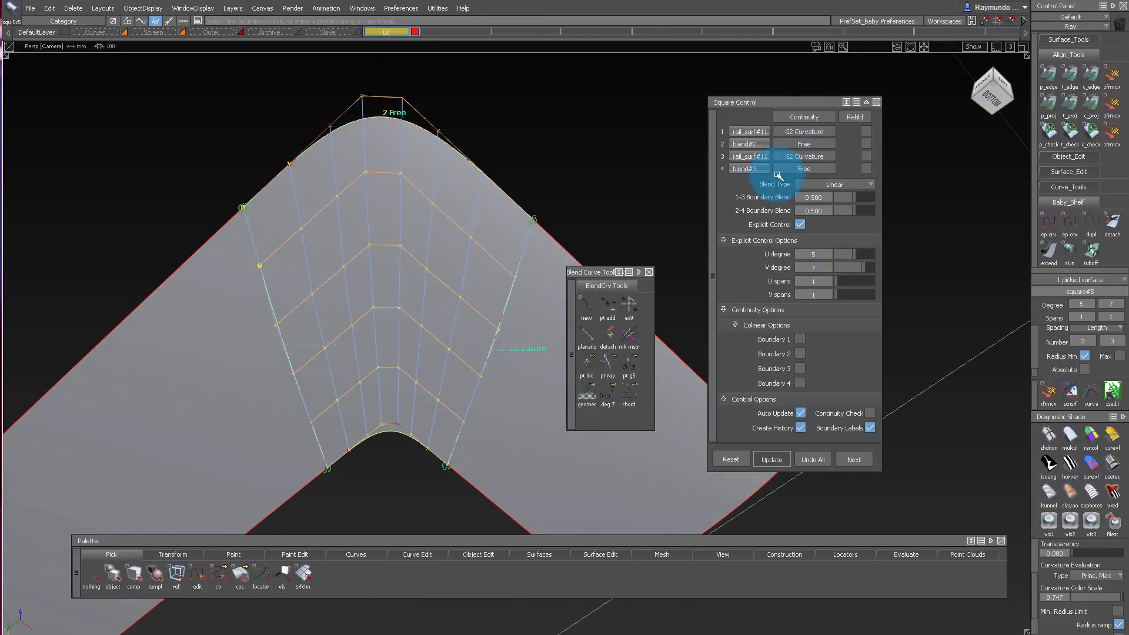
# Examine the new corner surface's shape and hull flow against the two side surfaces from low front and side angles.
pyautogui.moveTo(461, 277)
pyautogui.keyDown('alt'); pyautogui.keyDown('shift'); pyautogui.mouseDown()
pyautogui.moveTo(440, 402)
pyautogui.moveTo(457, 423)
pyautogui.moveTo(512, 424)
pyautogui.moveTo(496, 260)
pyautogui.moveTo(482, 330)
pyautogui.moveTo(448, 340)
pyautogui.moveTo(444, 295)
pyautogui.moveTo(461, 196)
pyautogui.moveTo(412, 271)
pyautogui.moveTo(472, 230)
pyautogui.moveTo(468, 288)
pyautogui.mouseUp(); pyautogui.keyUp('shift'); pyautogui.keyUp('alt')
pyautogui.keyDown('alt'); pyautogui.keyDown('shift'); pyautogui.moveTo(469, 246); pyautogui.dragTo(254, 334); pyautogui.keyUp('shift'); pyautogui.keyUp('alt')
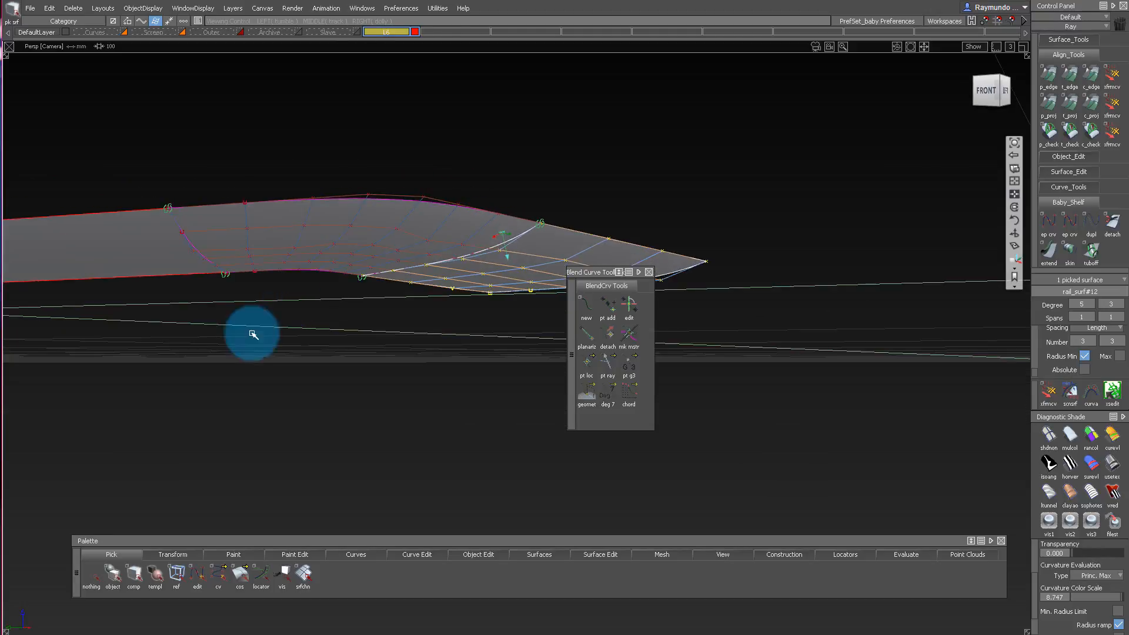
pyautogui.keyDown('alt'); pyautogui.keyDown('shift'); pyautogui.moveTo(231, 224); pyautogui.dragTo(449, 270); pyautogui.keyUp('shift'); pyautogui.keyUp('alt')
pyautogui.keyDown('alt'); pyautogui.keyDown('shift'); pyautogui.moveTo(449, 270); pyautogui.dragTo(459, 272, button='right'); pyautogui.keyUp('shift'); pyautogui.keyUp('alt')
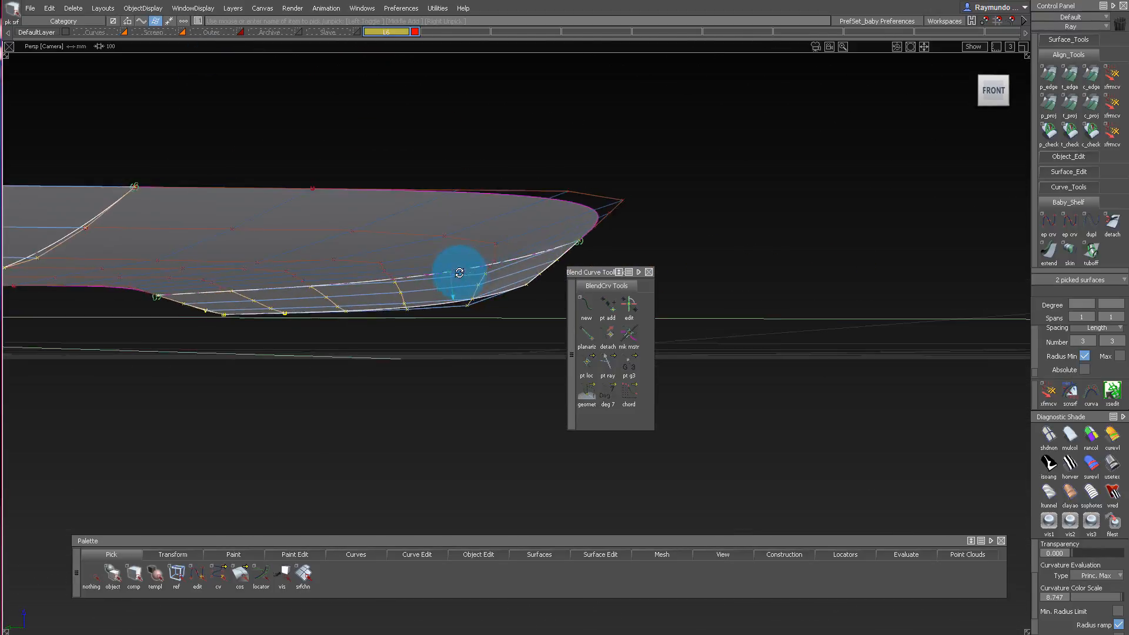
pyautogui.keyDown('alt'); pyautogui.keyDown('shift'); pyautogui.moveTo(458, 272); pyautogui.dragTo(462, 236); pyautogui.keyUp('shift'); pyautogui.keyUp('alt')
pyautogui.keyDown('alt'); pyautogui.keyDown('shift'); pyautogui.moveTo(462, 237); pyautogui.dragTo(424, 234, button='right'); pyautogui.keyUp('shift'); pyautogui.keyUp('alt')
pyautogui.keyDown('alt'); pyautogui.keyDown('shift'); pyautogui.moveTo(424, 235); pyautogui.dragTo(373, 214); pyautogui.keyUp('shift'); pyautogui.keyUp('alt')
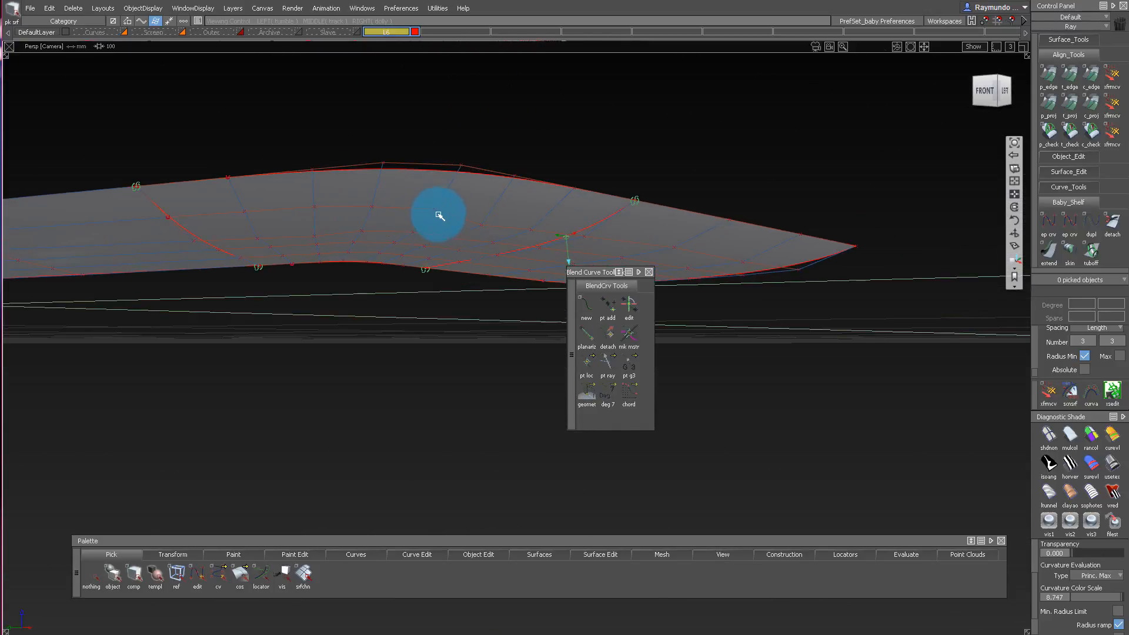
pyautogui.keyDown('alt'); pyautogui.keyDown('shift'); pyautogui.moveTo(549, 242); pyautogui.dragTo(639, 232); pyautogui.keyUp('shift'); pyautogui.keyUp('alt')
# Clear the blend toolbox from the model, pick an inner hull row on one side surface, and move it slightly upward.
pyautogui.moveTo(573, 273); pyautogui.dragTo(465, 288)
pyautogui.keyDown('alt'); pyautogui.keyDown('shift'); pyautogui.moveTo(547, 310); pyautogui.dragTo(806, 296); pyautogui.keyUp('shift'); pyautogui.keyUp('alt')
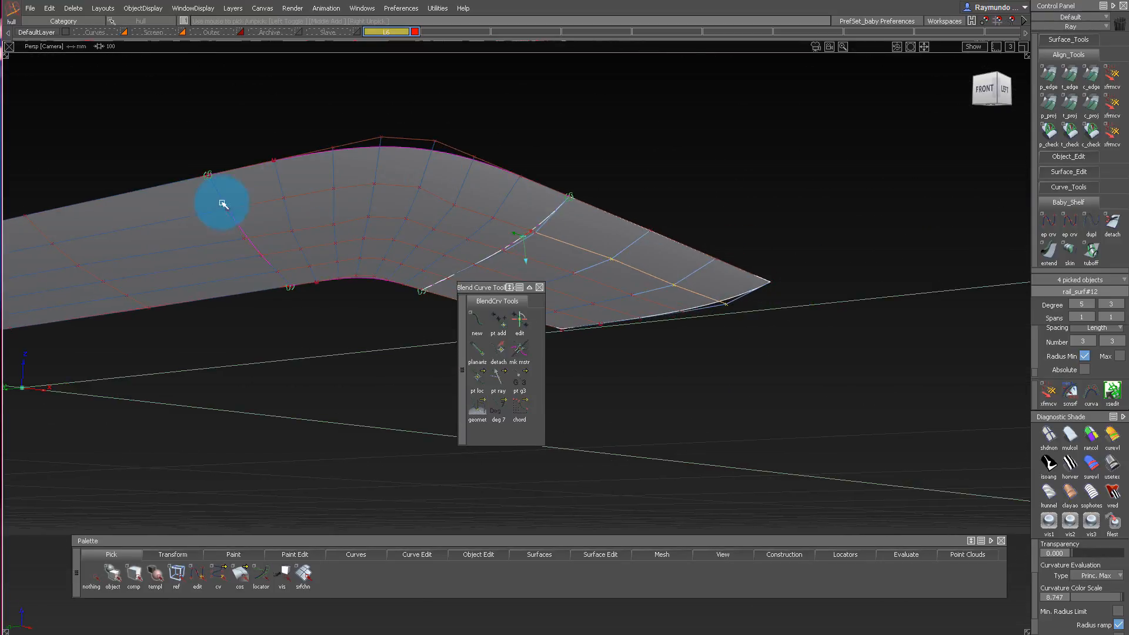
pyautogui.keyDown('alt'); pyautogui.keyDown('shift'); pyautogui.moveTo(586, 195); pyautogui.dragTo(237, 222); pyautogui.keyUp('shift'); pyautogui.keyUp('alt')
pyautogui.keyDown('alt'); pyautogui.keyDown('shift'); pyautogui.moveTo(508, 235); pyautogui.dragTo(532, 186); pyautogui.keyUp('shift'); pyautogui.keyUp('alt')
pyautogui.keyDown('alt'); pyautogui.keyDown('shift'); pyautogui.moveTo(767, 308); pyautogui.dragTo(767, 317); pyautogui.keyUp('shift'); pyautogui.keyUp('alt')
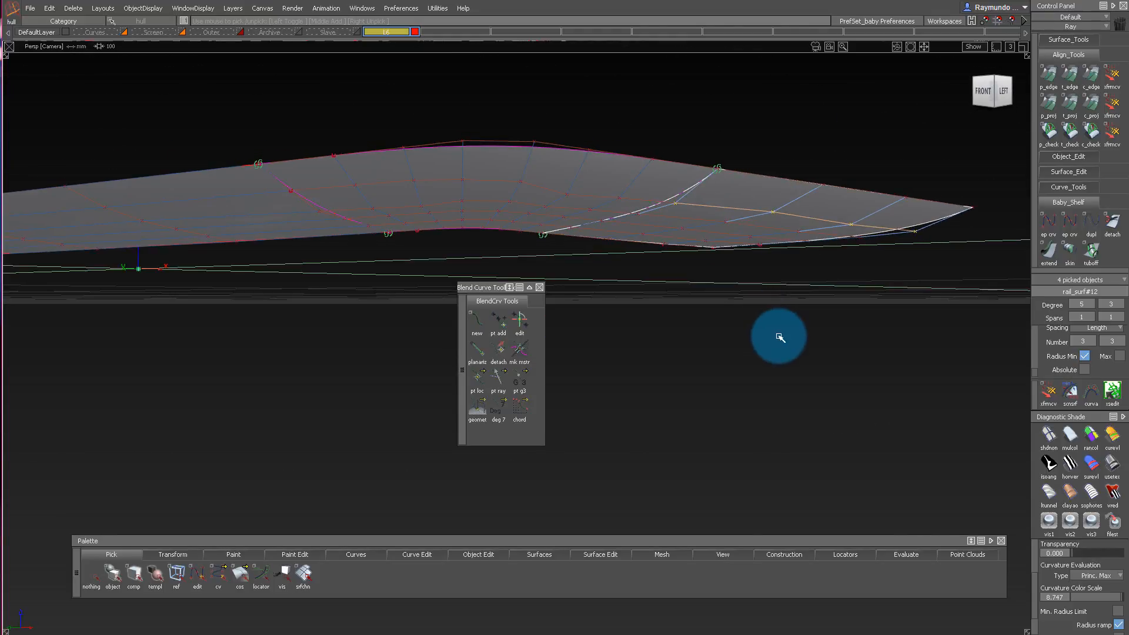
pyautogui.keyDown('ctrl'); pyautogui.keyDown('shift'); pyautogui.moveTo(779, 337); pyautogui.dragTo(777, 319, button='right'); pyautogui.keyUp('shift'); pyautogui.keyUp('ctrl')
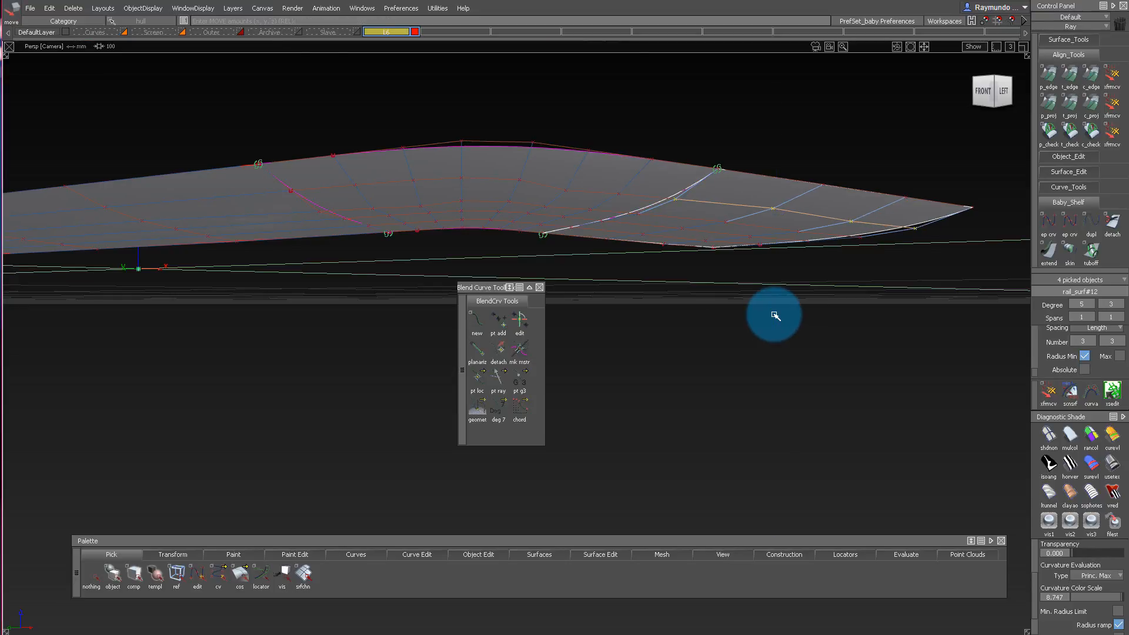
pyautogui.keyDown('alt'); pyautogui.keyDown('shift'); pyautogui.moveTo(770, 309); pyautogui.dragTo(761, 233); pyautogui.keyUp('shift'); pyautogui.keyUp('alt')
pyautogui.keyDown('ctrl'); pyautogui.keyDown('shift'); pyautogui.moveTo(812, 232); pyautogui.dragTo(973, 108, button='right'); pyautogui.keyUp('shift'); pyautogui.keyUp('ctrl')
pyautogui.click(1006, 88)
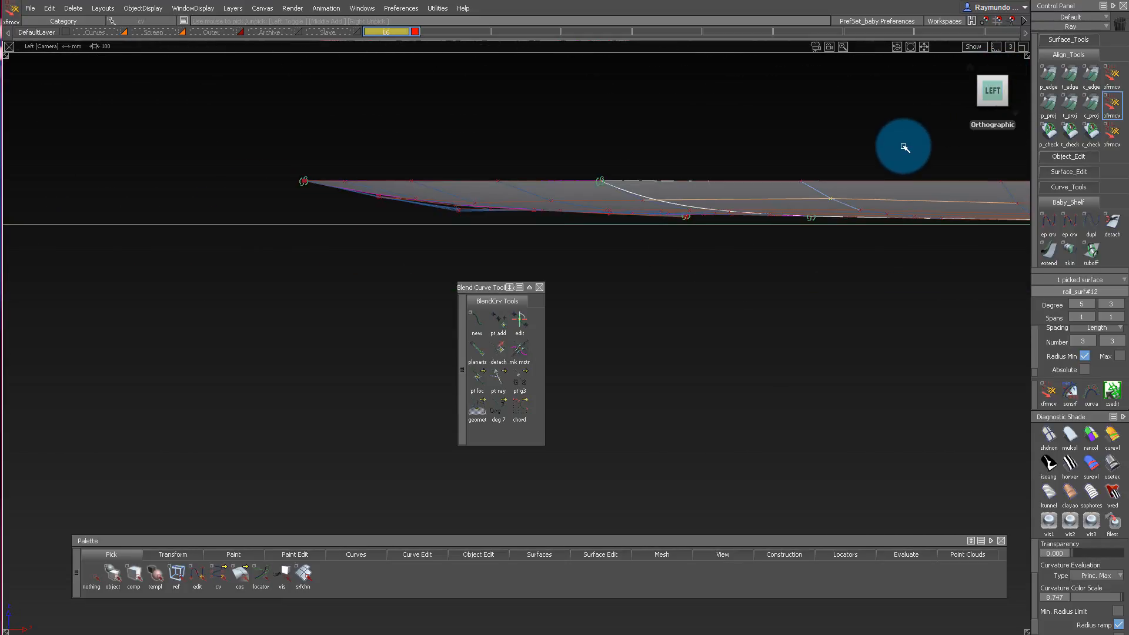
pyautogui.hotkey('ctrl', 'z')
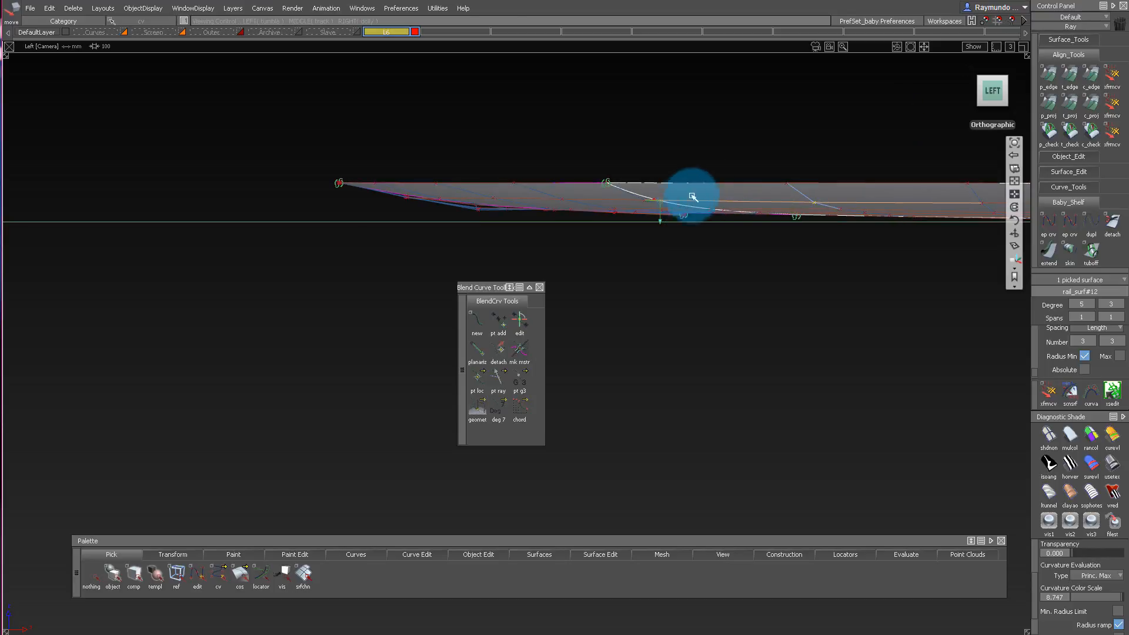
# Fine-tune the picked inner hull row of the side surface vertically in the orthographic left view with the CV transform tool.
pyautogui.click(994, 90)
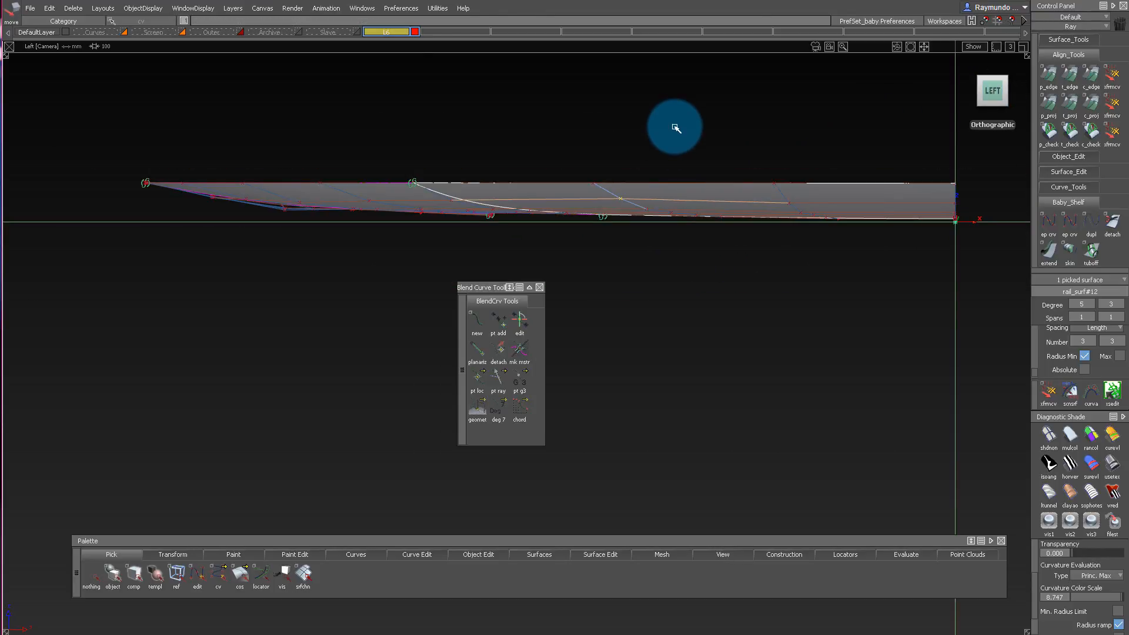
pyautogui.press('t')
pyautogui.hotkey('shift', 'alt')
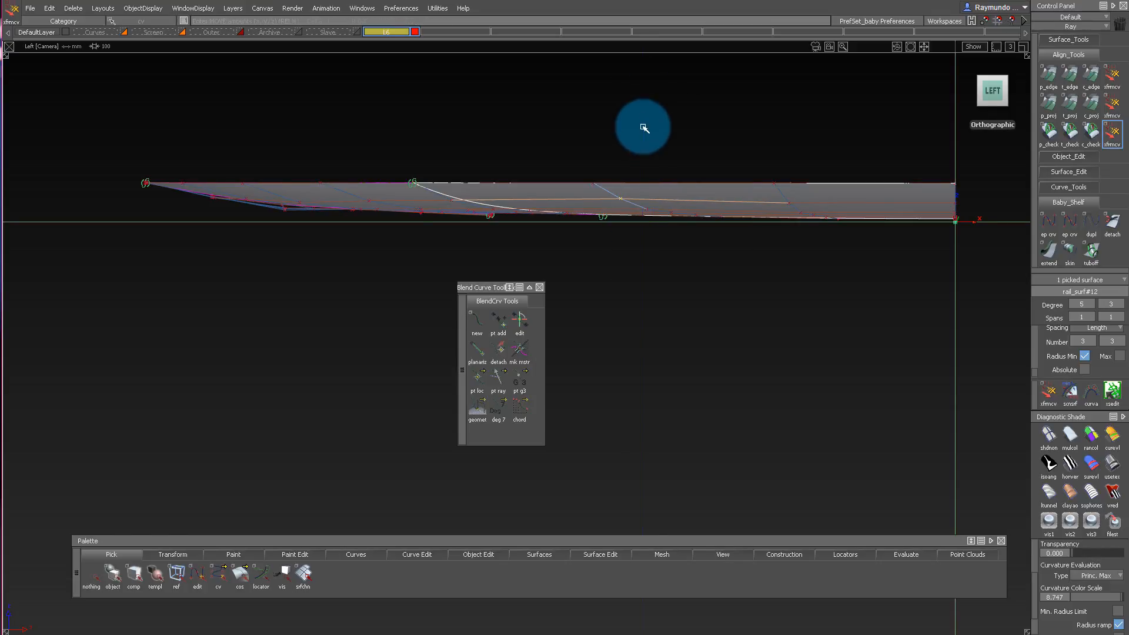
pyautogui.moveTo(643, 186); pyautogui.dragTo(643, 374)
pyautogui.moveTo(647, 253); pyautogui.dragTo(646, 488, button='right')
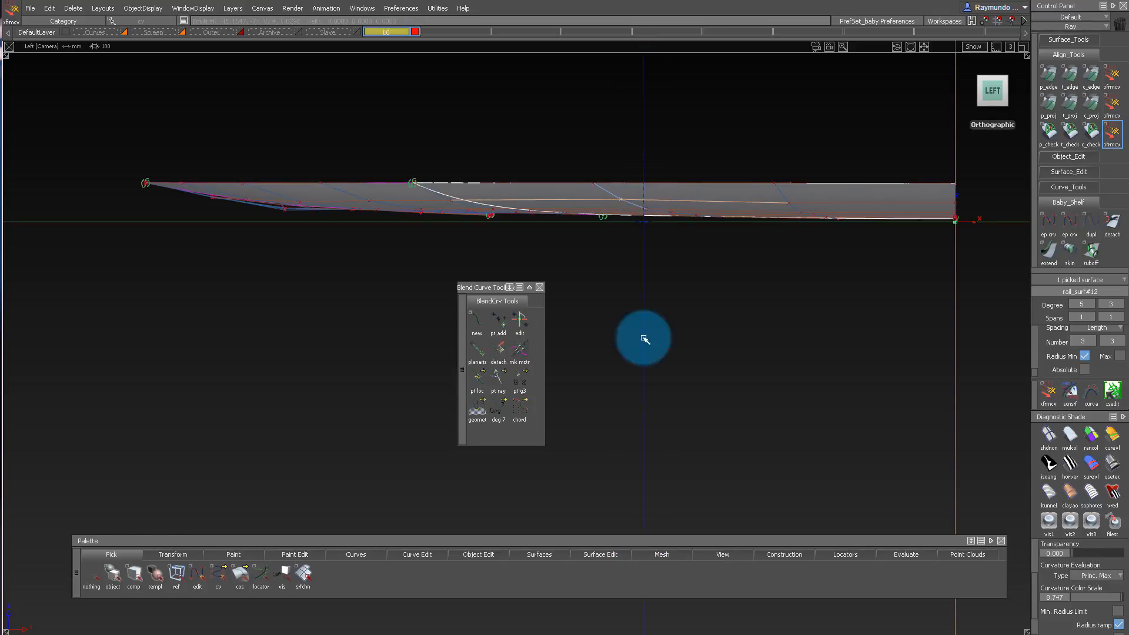
pyautogui.moveTo(645, 64); pyautogui.dragTo(645, 431, button='right')
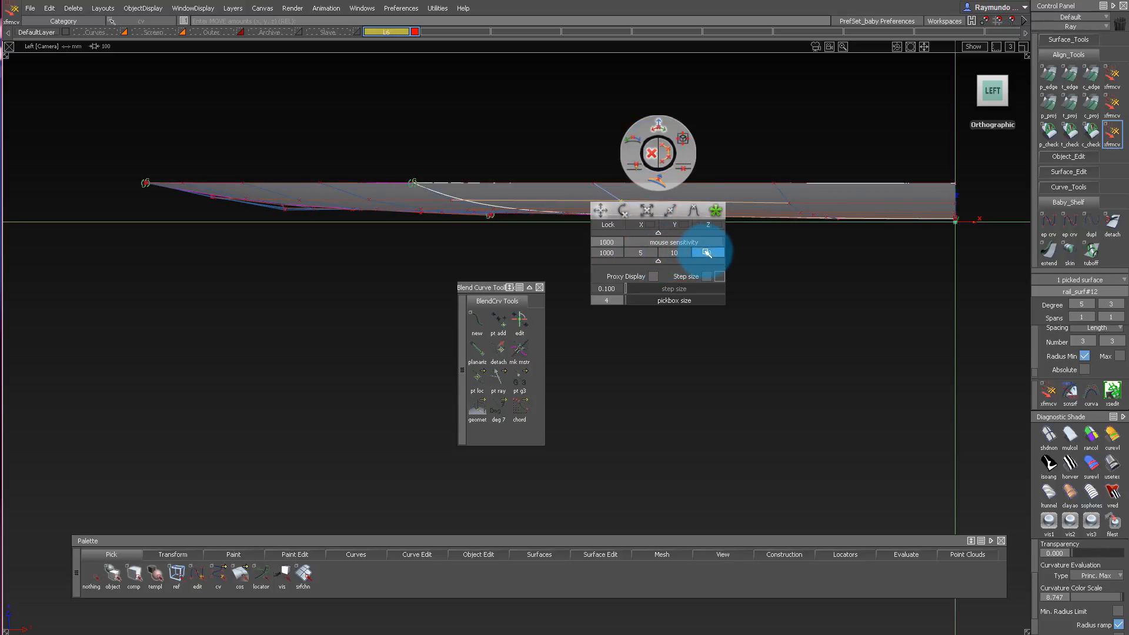
pyautogui.keyDown('alt'); pyautogui.keyDown('shift'); pyautogui.moveTo(552, 263); pyautogui.dragTo(372, 180); pyautogui.keyUp('shift'); pyautogui.keyUp('alt')
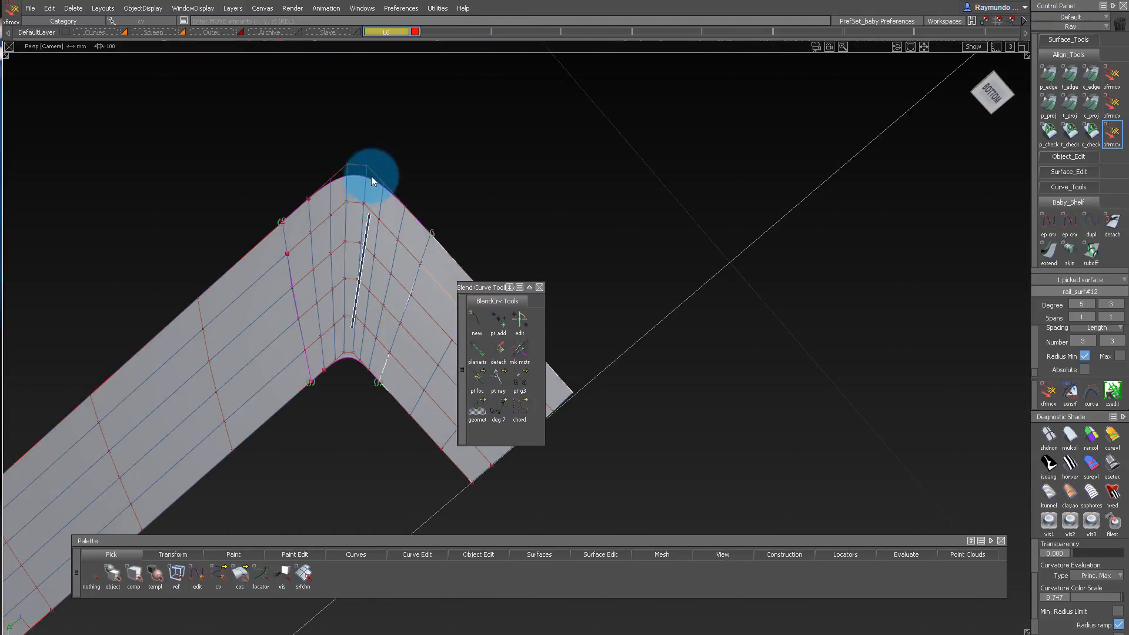
# Show the hidden geometry again and clear the mirrored copy of the phone's bottom surfaces from the model view.
pyautogui.moveTo(455, 323); pyautogui.dragTo(457, 326)
pyautogui.keyDown('ctrl'); pyautogui.keyDown('shift'); pyautogui.moveTo(415, 176); pyautogui.dragTo(414, 461); pyautogui.keyUp('shift'); pyautogui.keyUp('ctrl')
pyautogui.keyDown('ctrl'); pyautogui.keyDown('shift'); pyautogui.moveTo(412, 181); pyautogui.dragTo(347, 323); pyautogui.keyUp('shift'); pyautogui.keyUp('ctrl')
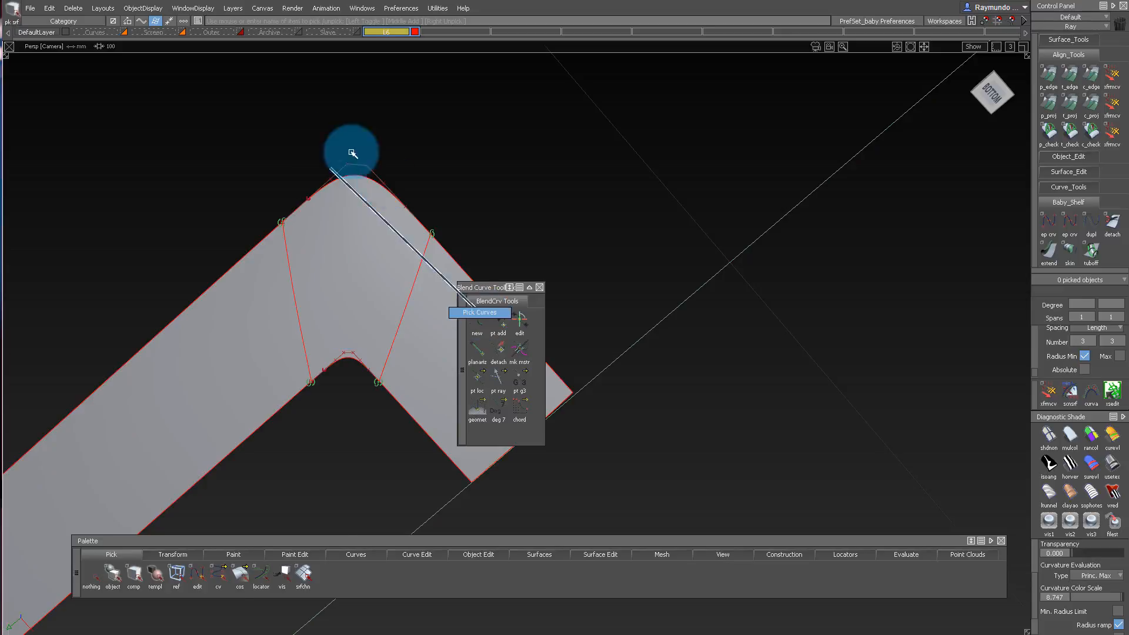
pyautogui.keyDown('alt'); pyautogui.keyDown('shift'); pyautogui.moveTo(353, 153); pyautogui.dragTo(532, 126); pyautogui.keyUp('shift'); pyautogui.keyUp('alt')
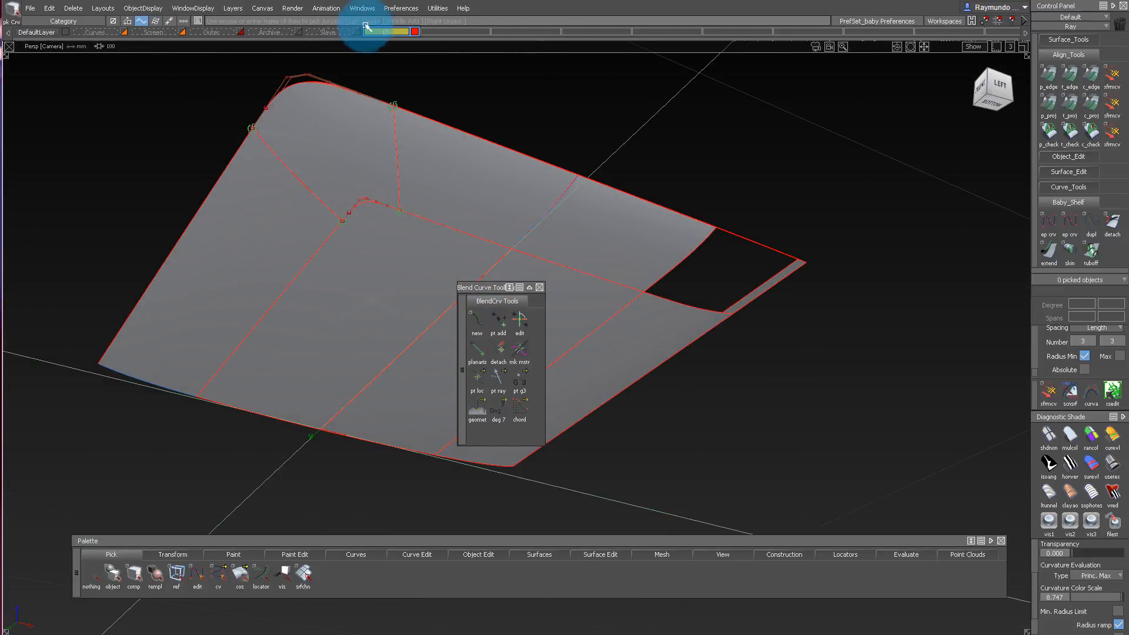
pyautogui.moveTo(390, 28); pyautogui.dragTo(379, 59)
pyautogui.keyDown('alt'); pyautogui.keyDown('shift'); pyautogui.moveTo(513, 83); pyautogui.dragTo(597, 99); pyautogui.keyUp('shift'); pyautogui.keyUp('alt')
pyautogui.moveTo(524, 120); pyautogui.dragTo(769, 323)
pyautogui.press('Delete')
# Pick the blend curves around the rounded corner and assign them to the Curves layer.
pyautogui.keyDown('alt'); pyautogui.keyDown('shift'); pyautogui.moveTo(299, 171); pyautogui.dragTo(450, 248); pyautogui.keyUp('shift'); pyautogui.keyUp('alt')
pyautogui.keyDown('ctrl'); pyautogui.keyDown('shift'); pyautogui.moveTo(397, 170); pyautogui.dragTo(484, 231); pyautogui.keyUp('shift'); pyautogui.keyUp('ctrl')
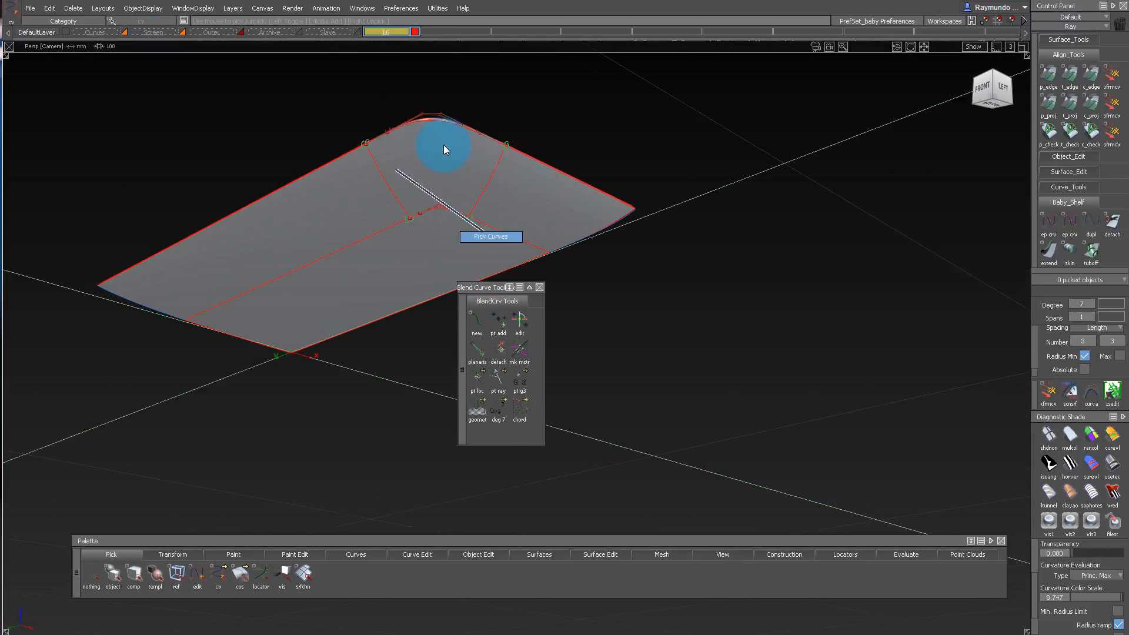
pyautogui.moveTo(600, 265); pyautogui.dragTo(600, 265)
pyautogui.click(104, 34)
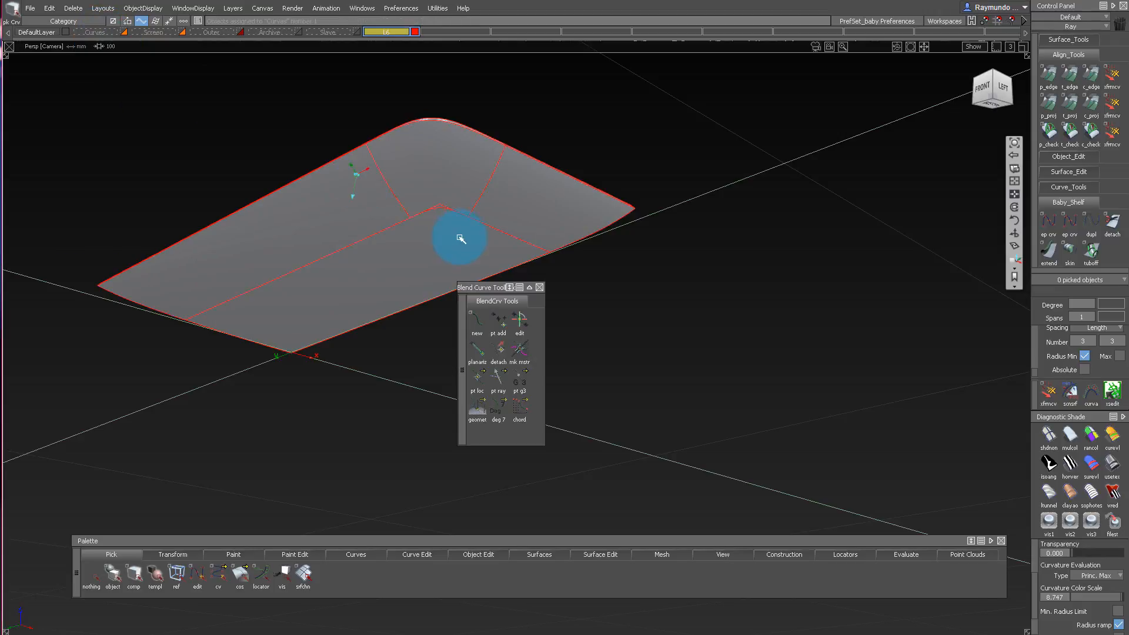
# Assign the default shader to the narrow wall surfaces around the rounded corner.
pyautogui.keyDown('alt'); pyautogui.keyDown('shift'); pyautogui.moveTo(461, 237); pyautogui.dragTo(515, 178); pyautogui.keyUp('shift'); pyautogui.keyUp('alt')
pyautogui.press('s')
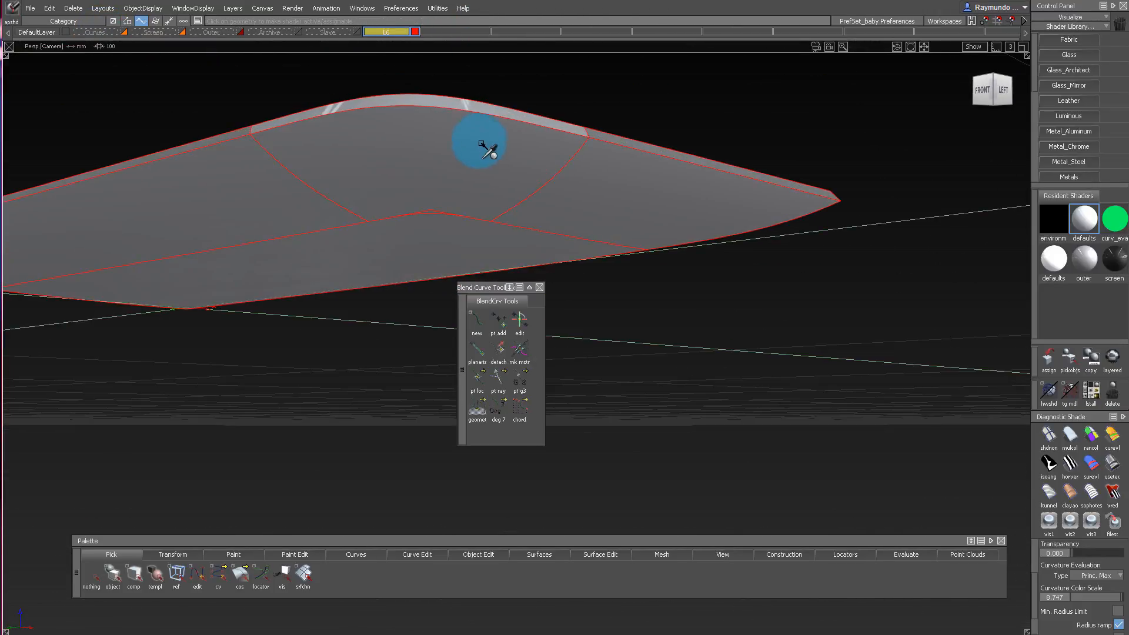
pyautogui.keyDown('alt'); pyautogui.keyDown('shift'); pyautogui.moveTo(477, 110); pyautogui.dragTo(458, 148); pyautogui.keyUp('shift'); pyautogui.keyUp('alt')
pyautogui.moveTo(429, 126); pyautogui.dragTo(387, 146, button='right')
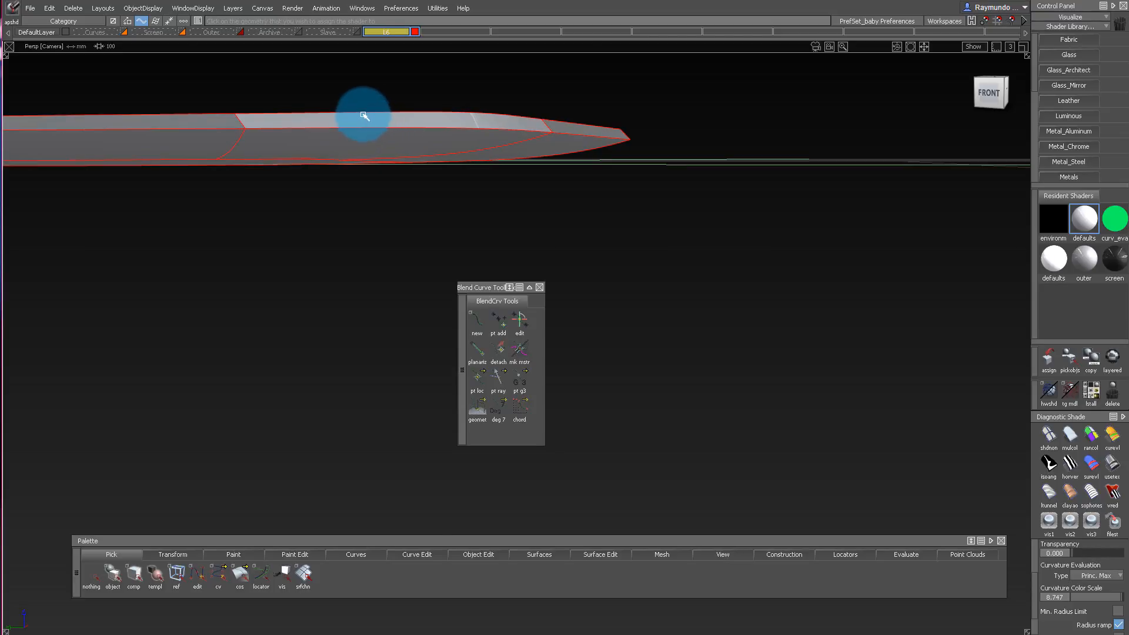
pyautogui.keyDown('alt'); pyautogui.keyDown('shift'); pyautogui.moveTo(364, 116); pyautogui.dragTo(403, 115); pyautogui.keyUp('shift'); pyautogui.keyUp('alt')
pyautogui.keyDown('ctrl'); pyautogui.keyDown('shift'); pyautogui.moveTo(449, 156); pyautogui.dragTo(449, 89, button='right'); pyautogui.keyUp('shift'); pyautogui.keyUp('ctrl')
pyautogui.keyDown('alt'); pyautogui.keyDown('shift'); pyautogui.moveTo(513, 159); pyautogui.dragTo(512, 122); pyautogui.keyUp('shift'); pyautogui.keyUp('alt')
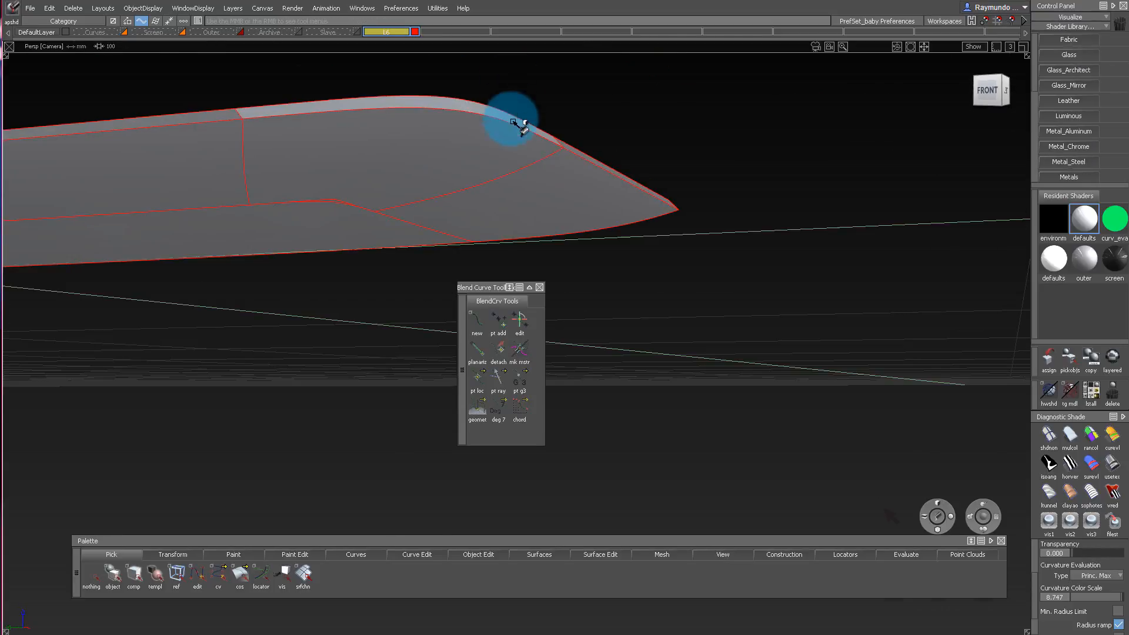
pyautogui.keyDown('ctrl'); pyautogui.keyDown('shift'); pyautogui.moveTo(629, 250); pyautogui.dragTo(623, 126, button='right'); pyautogui.keyUp('shift'); pyautogui.keyUp('ctrl')
pyautogui.keyDown('alt'); pyautogui.keyDown('shift'); pyautogui.moveTo(532, 148); pyautogui.dragTo(450, 259); pyautogui.keyUp('shift'); pyautogui.keyUp('alt')
pyautogui.moveTo(503, 85); pyautogui.dragTo(670, 198)
pyautogui.keyDown('alt'); pyautogui.keyDown('shift'); pyautogui.moveTo(352, 97); pyautogui.dragTo(484, 346); pyautogui.keyUp('shift'); pyautogui.keyUp('alt')
# Check the straightness of the corner wall's upper edge in the front view with a temporary straight degree 1 curve, and delete that curve.
pyautogui.keyDown('alt'); pyautogui.keyDown('shift'); pyautogui.moveTo(446, 247); pyautogui.dragTo(457, 194); pyautogui.keyUp('shift'); pyautogui.keyUp('alt')
pyautogui.keyDown('alt'); pyautogui.keyDown('shift'); pyautogui.moveTo(458, 194); pyautogui.dragTo(453, 148, button='right'); pyautogui.keyUp('shift'); pyautogui.keyUp('alt')
pyautogui.keyDown('alt'); pyautogui.keyDown('shift'); pyautogui.moveTo(453, 149); pyautogui.dragTo(502, 48); pyautogui.keyUp('shift'); pyautogui.keyUp('alt')
pyautogui.keyDown('alt'); pyautogui.keyDown('shift'); pyautogui.moveTo(501, 47); pyautogui.dragTo(641, 164, button='right'); pyautogui.keyUp('shift'); pyautogui.keyUp('alt')
pyautogui.keyDown('alt'); pyautogui.keyDown('shift'); pyautogui.click(581, 145); pyautogui.keyUp('shift'); pyautogui.keyUp('alt')
pyautogui.keyDown('alt'); pyautogui.keyDown('shift'); pyautogui.moveTo(640, 164); pyautogui.dragTo(701, 128); pyautogui.keyUp('shift'); pyautogui.keyUp('alt')
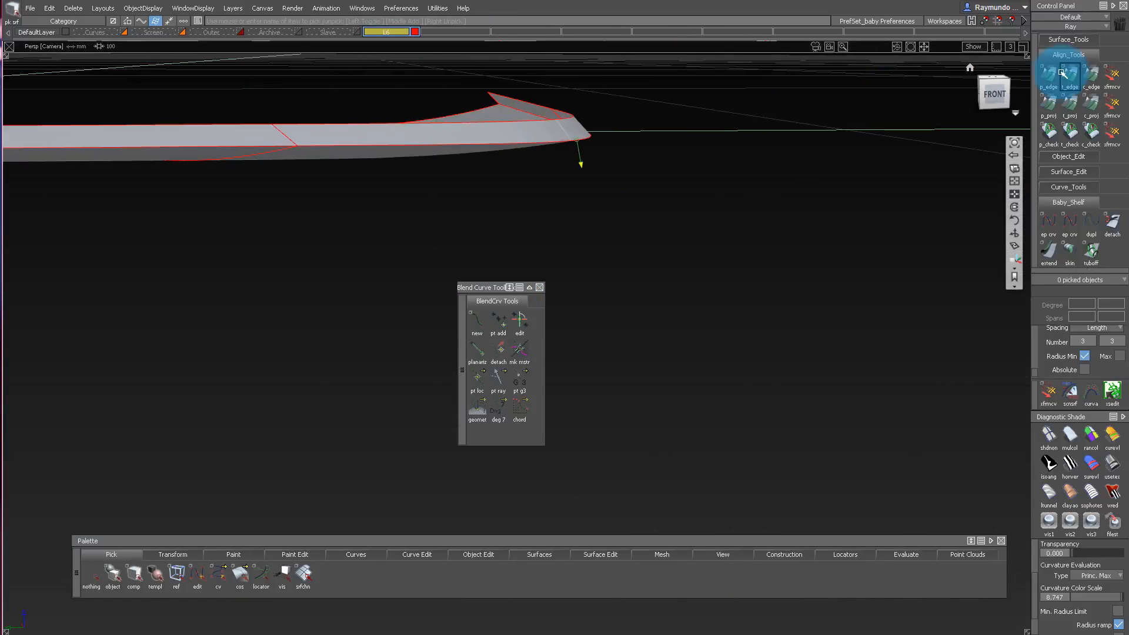
pyautogui.click(998, 96)
pyautogui.keyDown('alt'); pyautogui.keyDown('shift'); pyautogui.moveTo(529, 93); pyautogui.dragTo(507, 147, button='right'); pyautogui.keyUp('shift'); pyautogui.keyUp('alt')
pyautogui.keyDown('alt'); pyautogui.keyDown('shift'); pyautogui.moveTo(507, 147); pyautogui.dragTo(565, 147, button='middle'); pyautogui.keyUp('shift'); pyautogui.keyUp('alt')
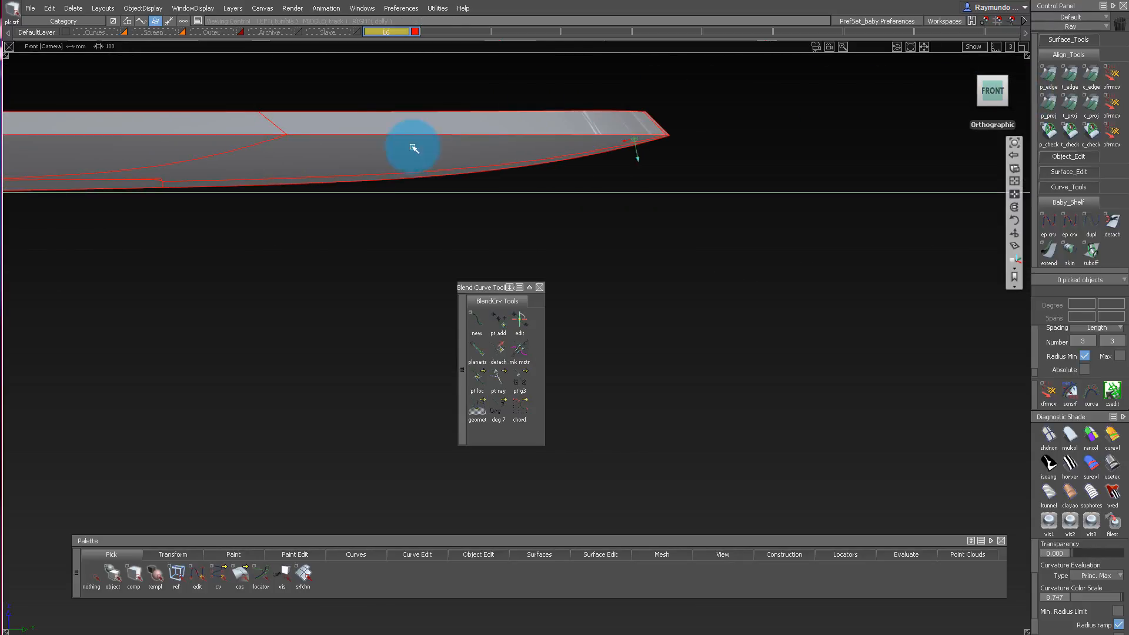
pyautogui.keyDown('ctrl'); pyautogui.keyDown('shift'); pyautogui.moveTo(388, 143); pyautogui.dragTo(317, 132, button='middle'); pyautogui.keyUp('shift'); pyautogui.keyUp('ctrl')
pyautogui.keyDown('ctrl'); pyautogui.keyDown('alt'); pyautogui.moveTo(246, 113); pyautogui.dragTo(327, 114); pyautogui.keyUp('alt'); pyautogui.keyUp('ctrl')
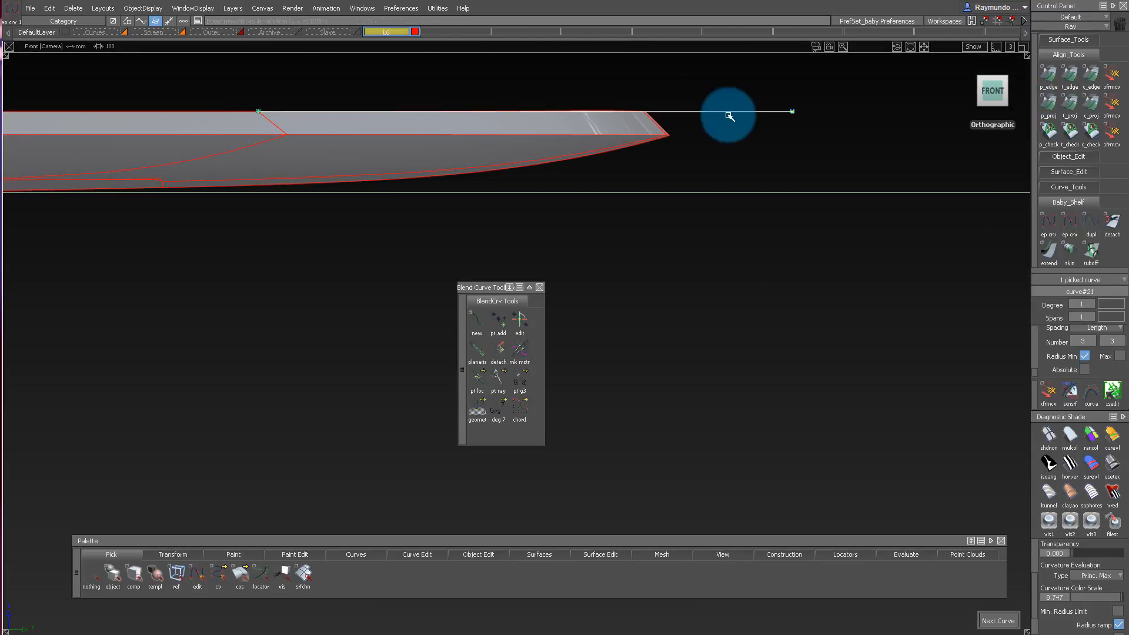
pyautogui.keyDown('alt'); pyautogui.keyDown('shift'); pyautogui.moveTo(730, 117); pyautogui.dragTo(833, 338); pyautogui.keyUp('shift'); pyautogui.keyUp('alt')
pyautogui.keyDown('ctrl'); pyautogui.keyDown('shift'); pyautogui.moveTo(799, 188); pyautogui.dragTo(886, 308); pyautogui.keyUp('shift'); pyautogui.keyUp('ctrl')
pyautogui.press('Delete')
pyautogui.press('Return')
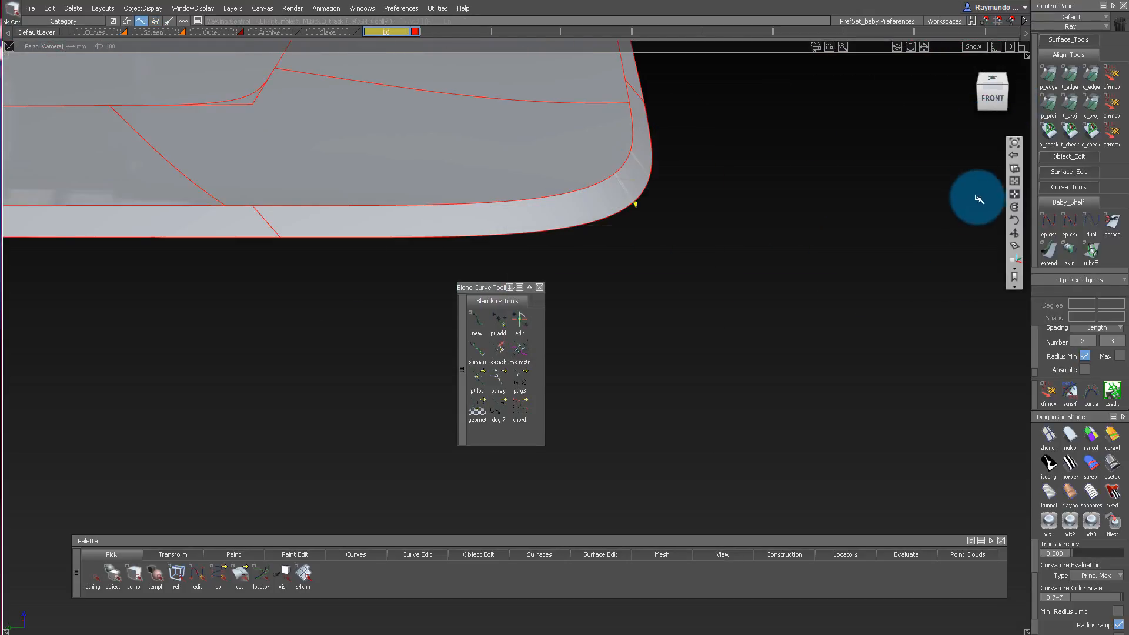
# Try a G3 Project alignment of the corner wall's end to the side wall, and delete the history of the three wall surfaces.
pyautogui.keyDown('alt'); pyautogui.keyDown('shift'); pyautogui.moveTo(979, 199); pyautogui.dragTo(673, 171); pyautogui.keyUp('shift'); pyautogui.keyUp('alt')
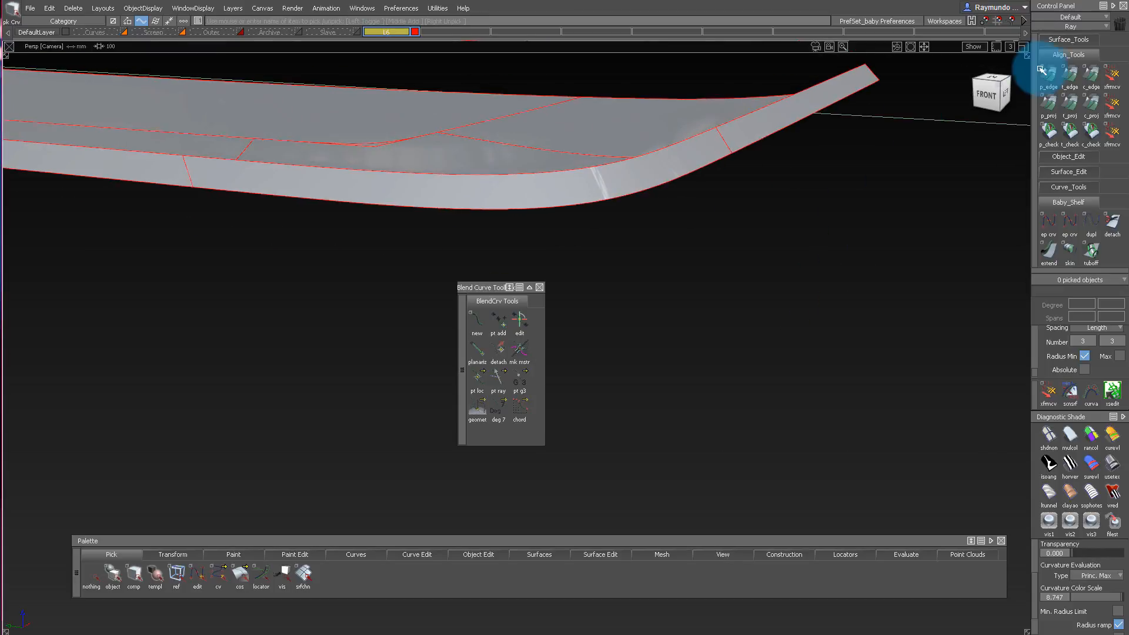
pyautogui.doubleClick(1090, 86)
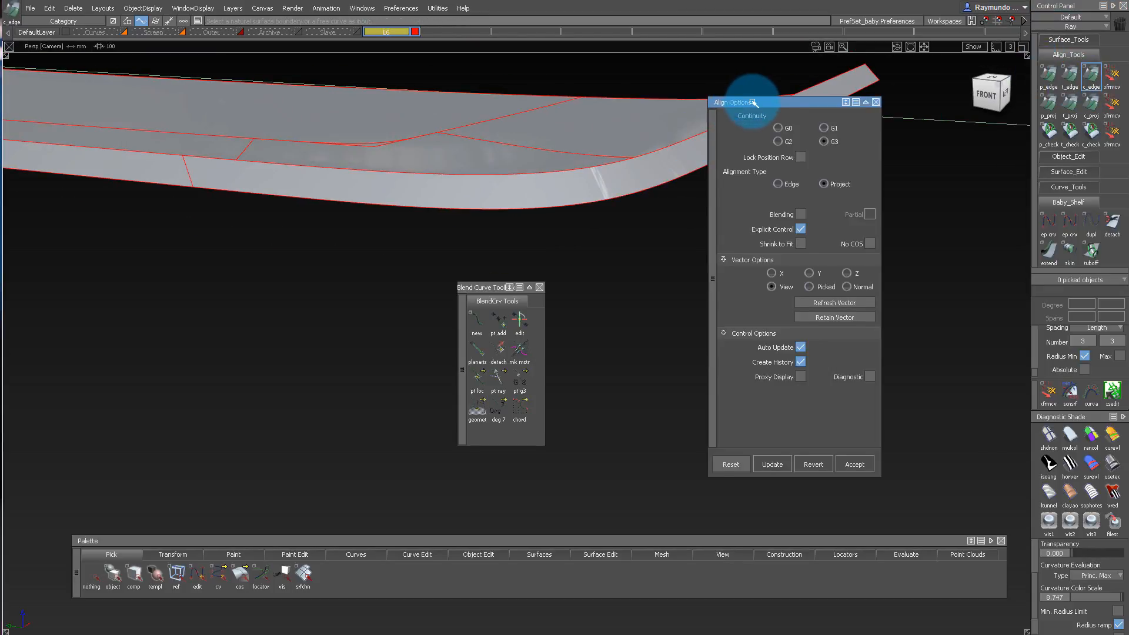
pyautogui.moveTo(754, 103); pyautogui.dragTo(776, 148)
pyautogui.click(716, 143)
pyautogui.press('Return')
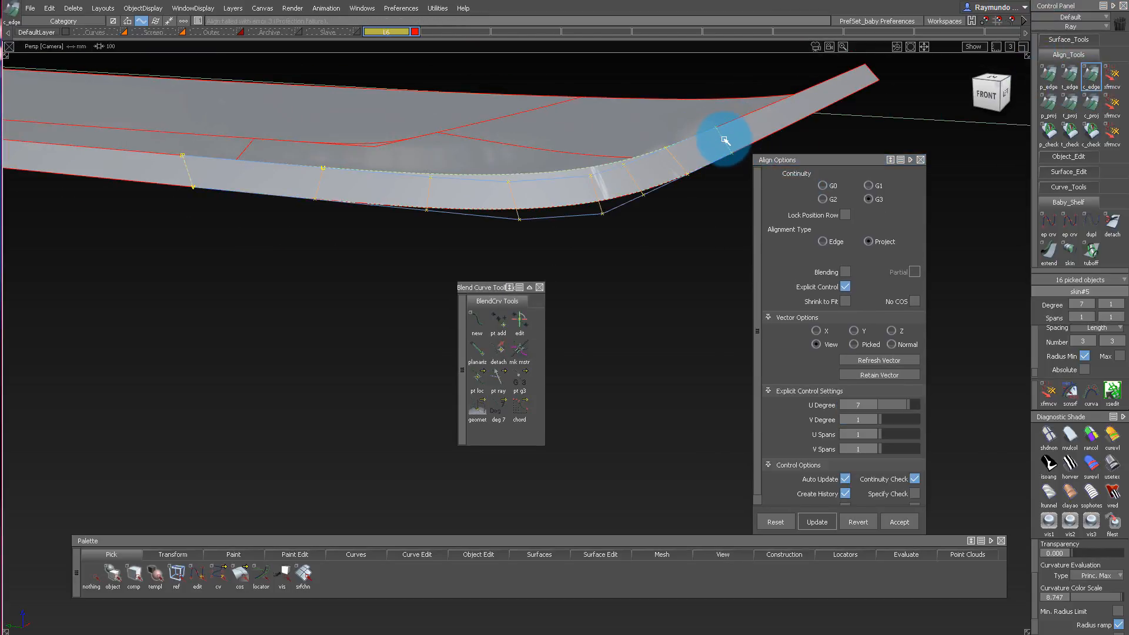
pyautogui.keyDown('ctrl'); pyautogui.keyDown('shift'); pyautogui.moveTo(630, 398); pyautogui.dragTo(630, 215); pyautogui.keyUp('shift'); pyautogui.keyUp('ctrl')
pyautogui.moveTo(675, 154); pyautogui.dragTo(684, 248)
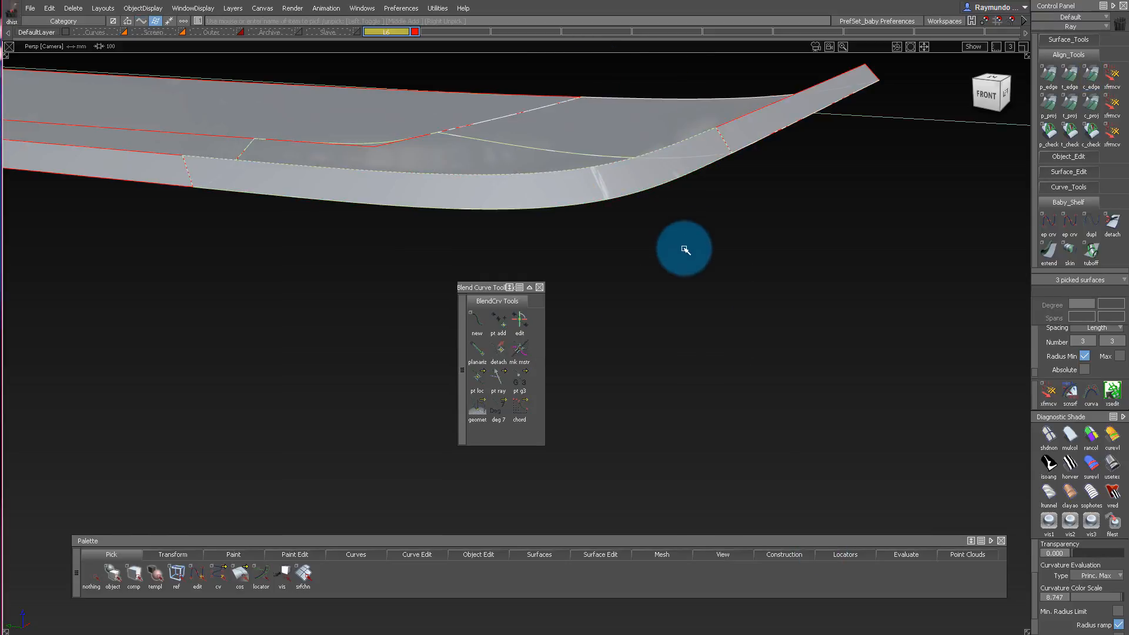
# Align the corner wall's end to the adjoining side wall with G3 Edge alignment, using Edge Align at the start.
pyautogui.keyDown('ctrl'); pyautogui.keyDown('shift'); pyautogui.moveTo(755, 386); pyautogui.dragTo(815, 211); pyautogui.keyUp('shift'); pyautogui.keyUp('ctrl')
pyautogui.doubleClick(1091, 74)
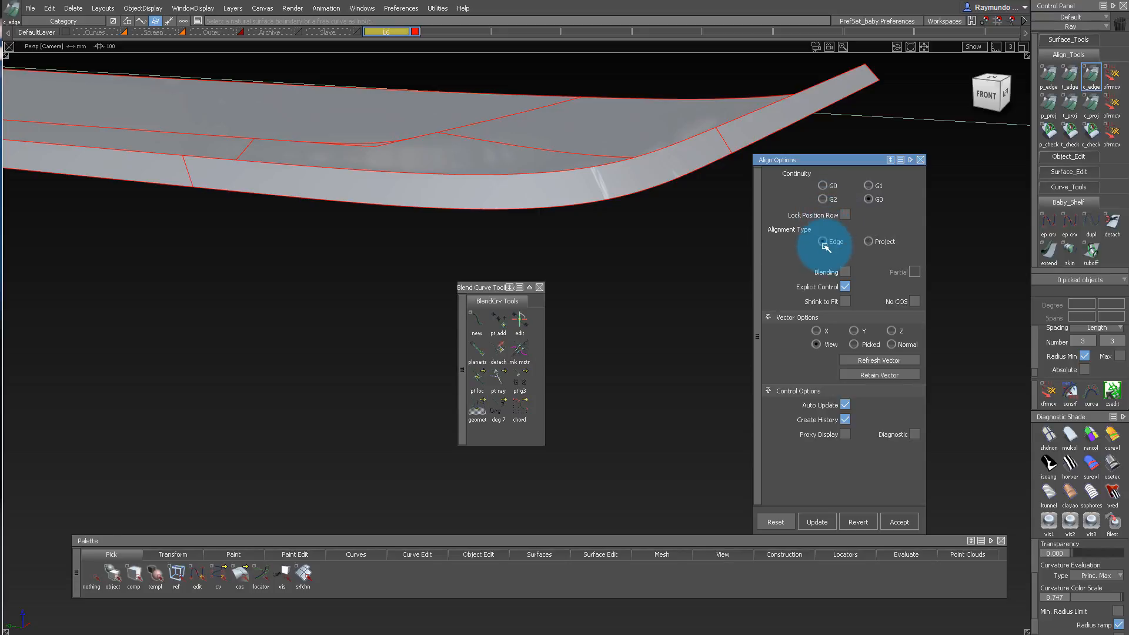
pyautogui.click(824, 242)
pyautogui.click(527, 215)
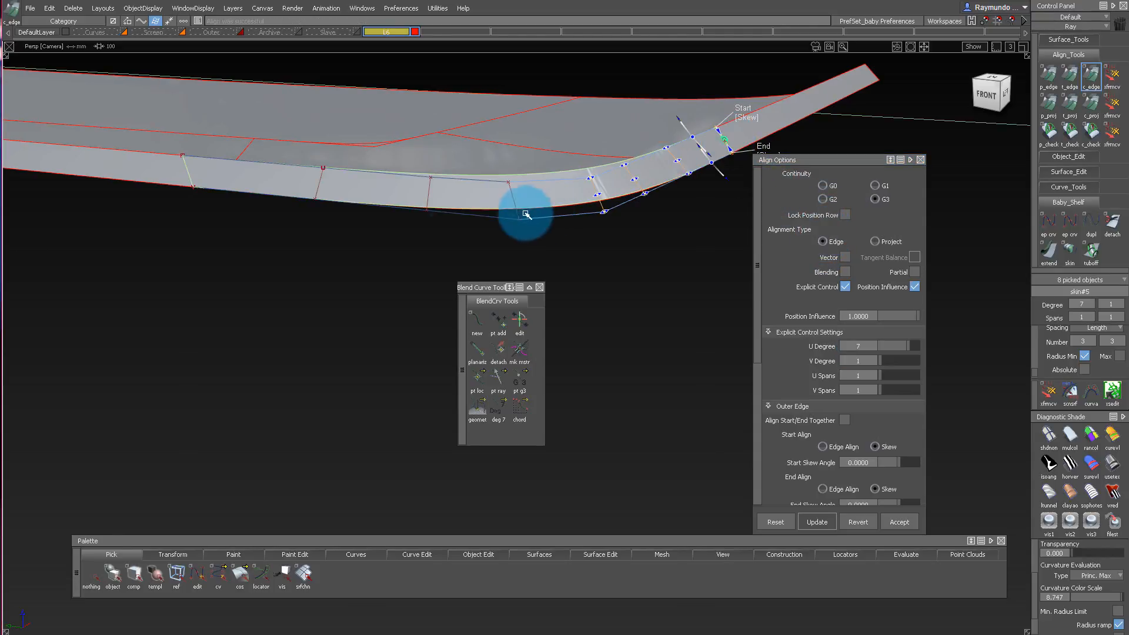
pyautogui.keyDown('alt'); pyautogui.keyDown('shift'); pyautogui.moveTo(718, 130); pyautogui.dragTo(699, 141); pyautogui.keyUp('shift'); pyautogui.keyUp('alt')
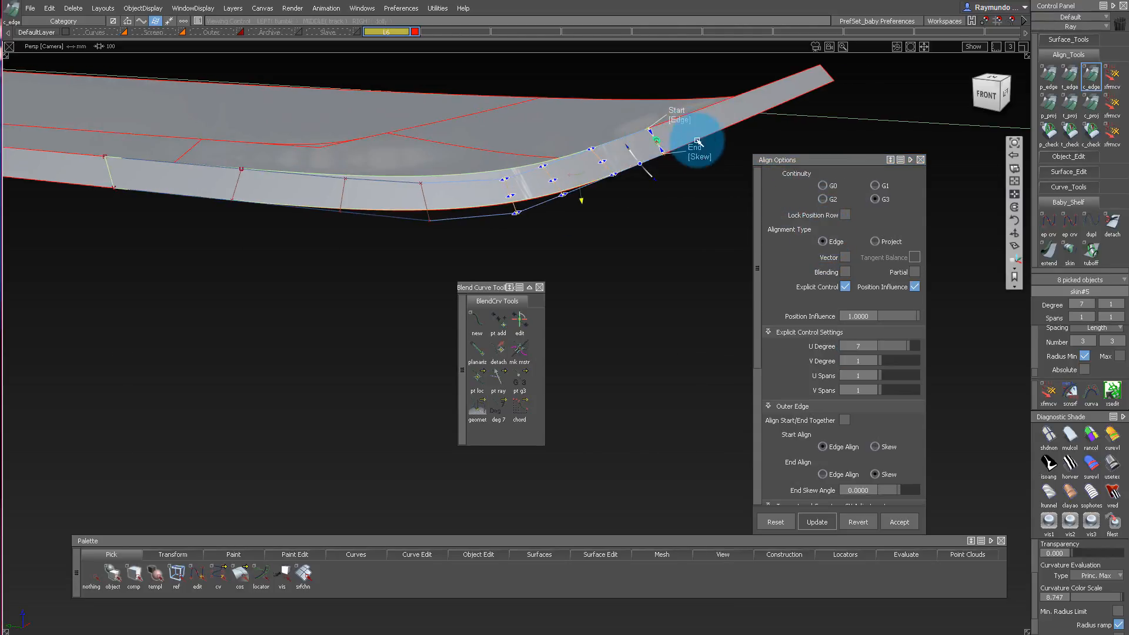
# Align the corner wall's opposite end to the long front wall with G3 Edge alignment, using Edge Align at start and end.
pyautogui.keyDown('ctrl'); pyautogui.keyDown('shift'); pyautogui.moveTo(171, 222); pyautogui.dragTo(113, 186); pyautogui.keyUp('shift'); pyautogui.keyUp('ctrl')
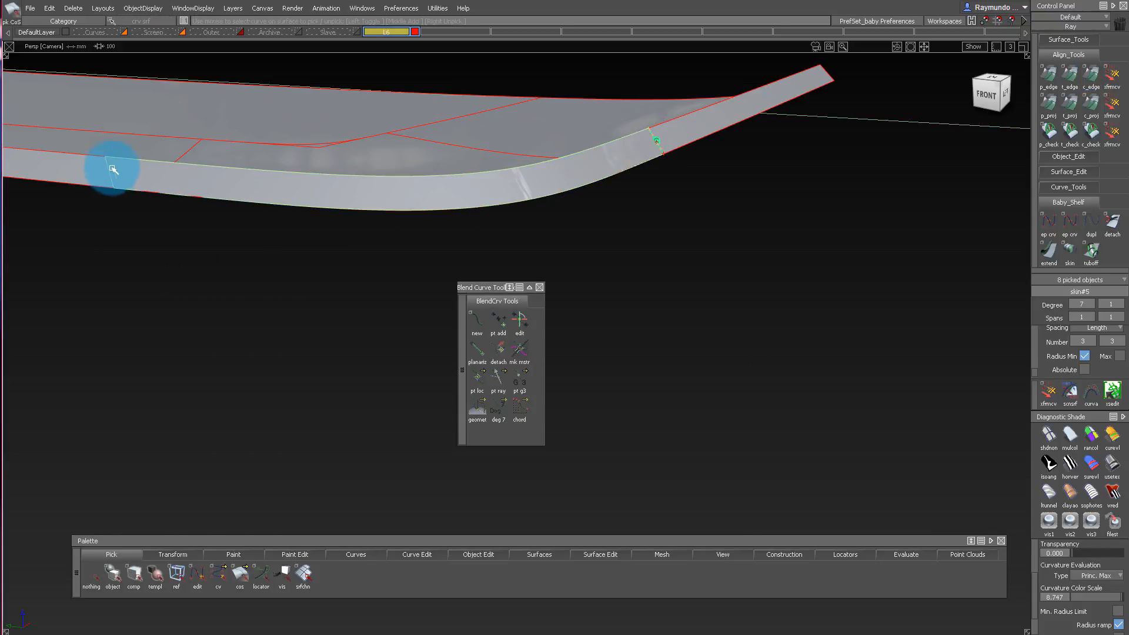
pyautogui.click(1005, 133)
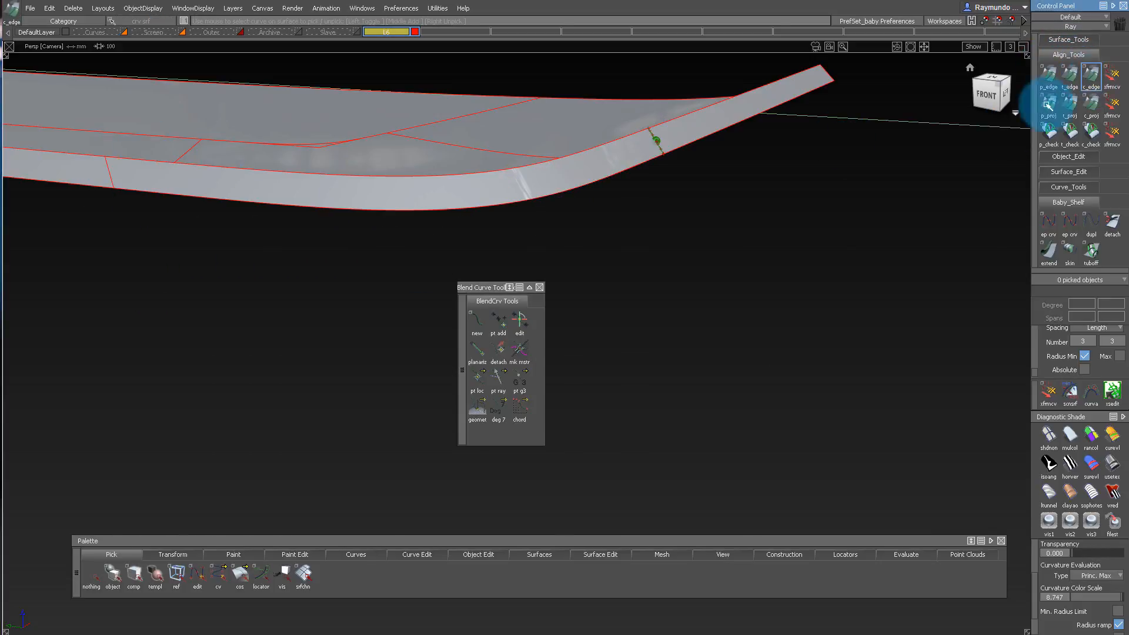
pyautogui.click(1048, 105)
pyautogui.click(115, 174)
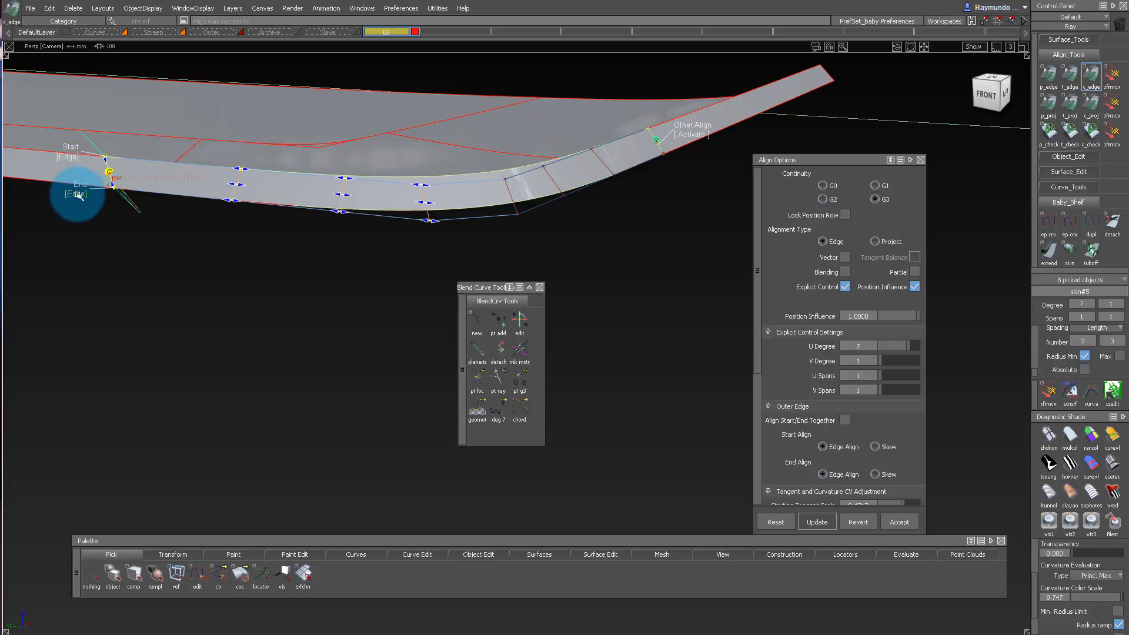
# Set the corner wall's V Degree to 2 and check its hull rows in the front view.
pyautogui.click(199, 270)
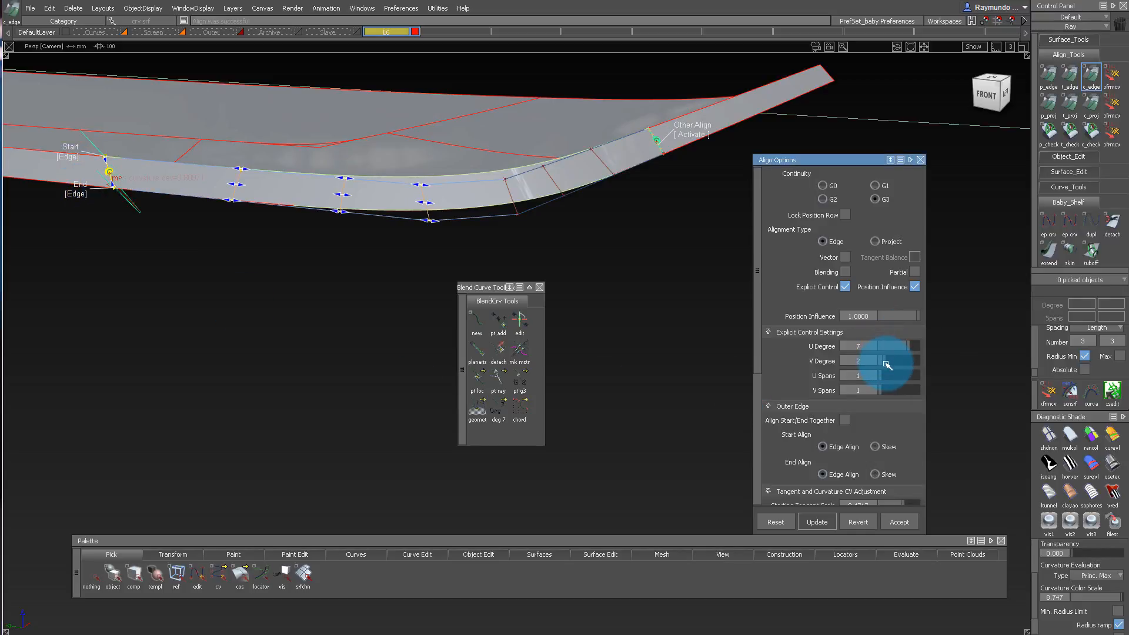
pyautogui.keyDown('alt'); pyautogui.keyDown('shift'); pyautogui.moveTo(572, 252); pyautogui.dragTo(728, 175); pyautogui.keyUp('shift'); pyautogui.keyUp('alt')
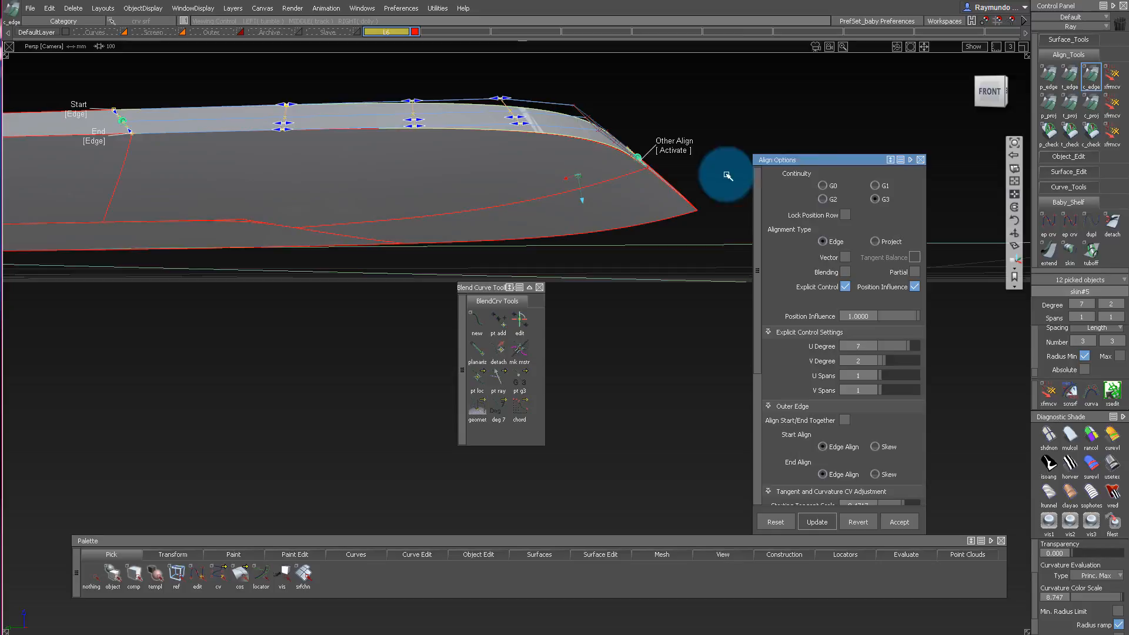
pyautogui.click(992, 92)
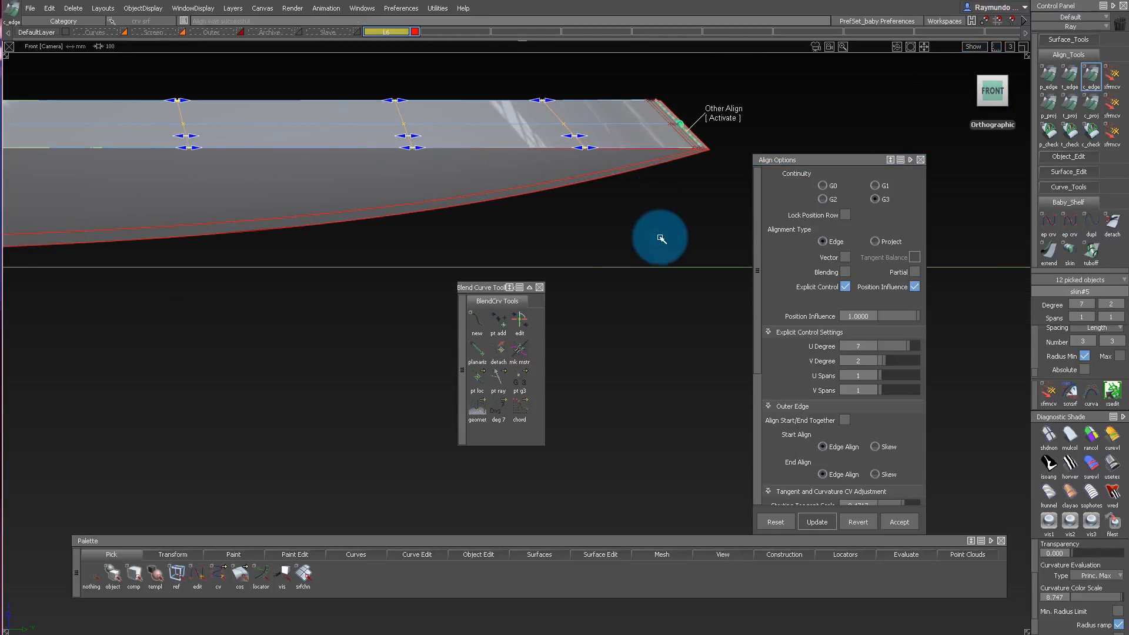
# Align both side edges of the corner's bottom surface to the adjoining surfaces with G3 Edge alignment at degree 5 by 7.
pyautogui.click(685, 185)
pyautogui.keyDown('alt'); pyautogui.keyDown('shift'); pyautogui.moveTo(685, 186); pyautogui.dragTo(506, 154); pyautogui.keyUp('shift'); pyautogui.keyUp('alt')
pyautogui.click(643, 224)
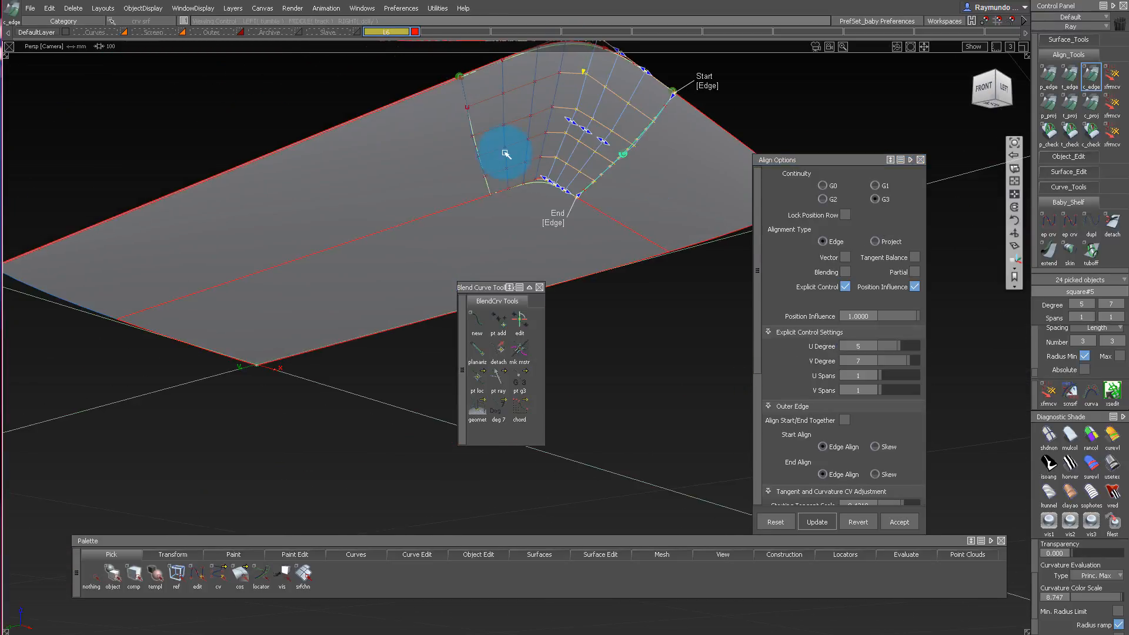
pyautogui.click(474, 131)
pyautogui.click(474, 131)
pyautogui.keyDown('alt'); pyautogui.keyDown('shift'); pyautogui.moveTo(532, 78); pyautogui.dragTo(585, 42); pyautogui.keyUp('shift'); pyautogui.keyUp('alt')
pyautogui.keyDown('alt'); pyautogui.keyDown('shift'); pyautogui.moveTo(586, 43); pyautogui.dragTo(477, 126, button='right'); pyautogui.keyUp('shift'); pyautogui.keyUp('alt')
# Remove the alignment check markers, pick all the surfaces and delete their construction history.
pyautogui.press('Delete')
pyautogui.moveTo(537, 151)
pyautogui.keyDown('alt'); pyautogui.keyDown('shift'); pyautogui.mouseDown()
pyautogui.moveTo(506, 134)
pyautogui.moveTo(520, 158)
pyautogui.mouseUp(); pyautogui.keyUp('shift'); pyautogui.keyUp('alt')
pyautogui.keyDown('ctrl'); pyautogui.keyDown('shift'); pyautogui.moveTo(521, 157); pyautogui.dragTo(495, 126, button='right'); pyautogui.keyUp('shift'); pyautogui.keyUp('ctrl')
pyautogui.keyDown('alt'); pyautogui.keyDown('shift'); pyautogui.moveTo(577, 182); pyautogui.dragTo(630, 257); pyautogui.keyUp('shift'); pyautogui.keyUp('alt')
pyautogui.keyDown('ctrl'); pyautogui.keyDown('shift'); pyautogui.moveTo(630, 257); pyautogui.dragTo(580, 229, button='right'); pyautogui.keyUp('shift'); pyautogui.keyUp('ctrl')
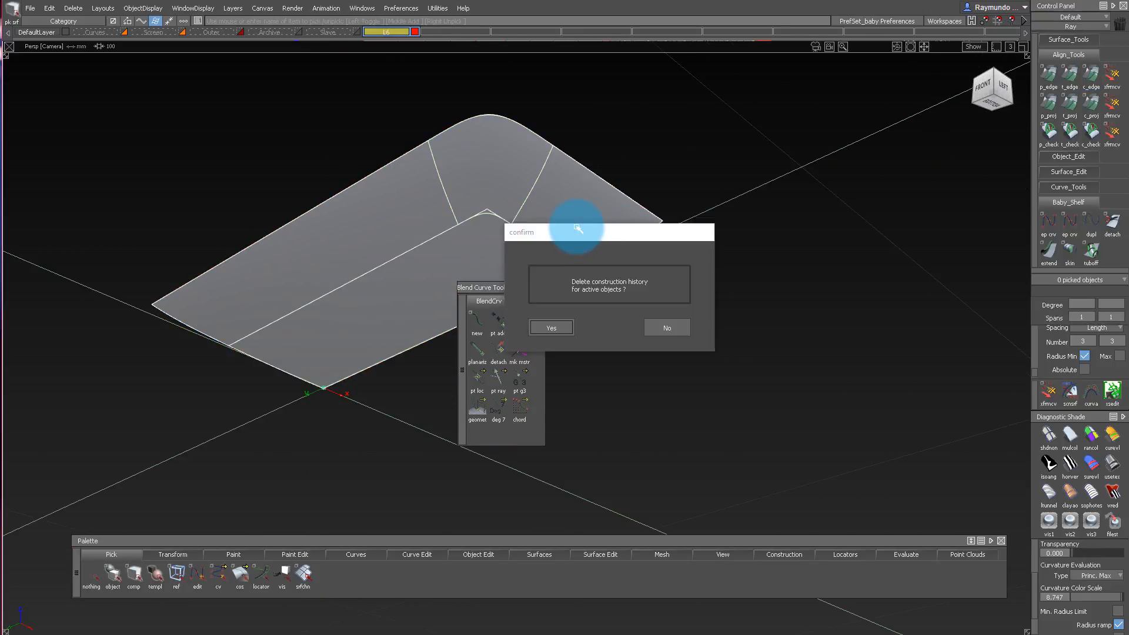
pyautogui.press('Return')
# Align the corner bottom surface's inner edge to the central bottom surface with G2 Project alignment at degree 5 by 7.
pyautogui.keyDown('ctrl'); pyautogui.keyDown('shift'); pyautogui.moveTo(518, 241); pyautogui.dragTo(517, 139); pyautogui.keyUp('shift'); pyautogui.keyUp('ctrl')
pyautogui.keyDown('alt'); pyautogui.keyDown('shift'); pyautogui.moveTo(494, 187); pyautogui.dragTo(537, 164, button='right'); pyautogui.keyUp('shift'); pyautogui.keyUp('alt')
pyautogui.moveTo(537, 164)
pyautogui.keyDown('alt'); pyautogui.keyDown('shift'); pyautogui.mouseDown()
pyautogui.moveTo(522, 190)
pyautogui.moveTo(524, 144)
pyautogui.moveTo(495, 252)
pyautogui.moveTo(504, 166)
pyautogui.moveTo(545, 240)
pyautogui.moveTo(536, 147)
pyautogui.mouseUp(); pyautogui.keyUp('shift'); pyautogui.keyUp('alt')
pyautogui.doubleClick(1093, 76)
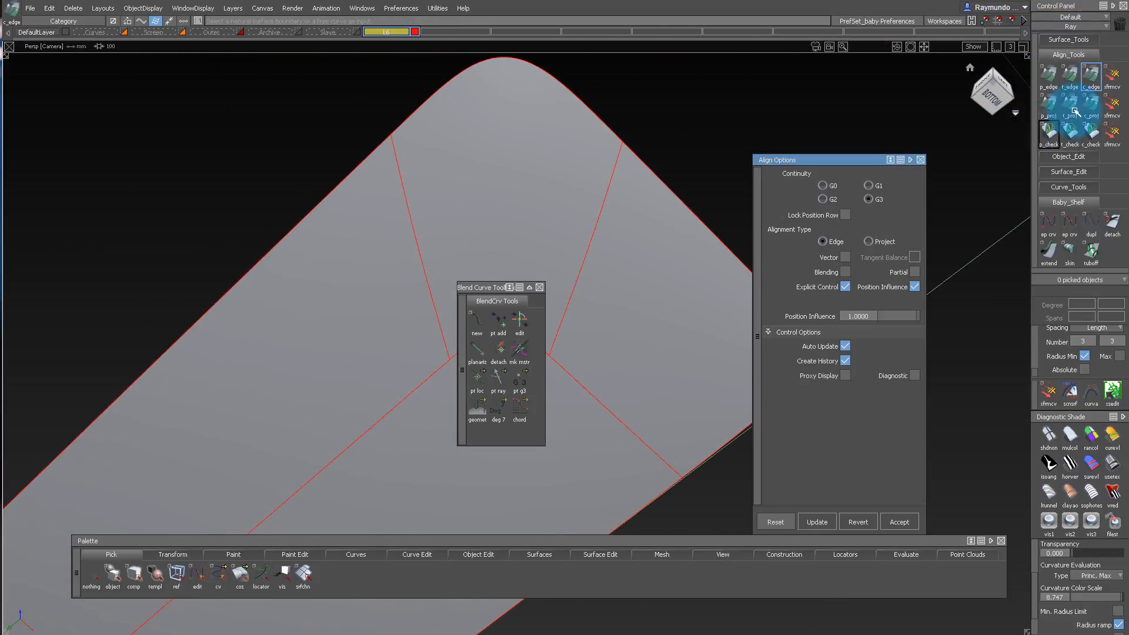
pyautogui.click(922, 159)
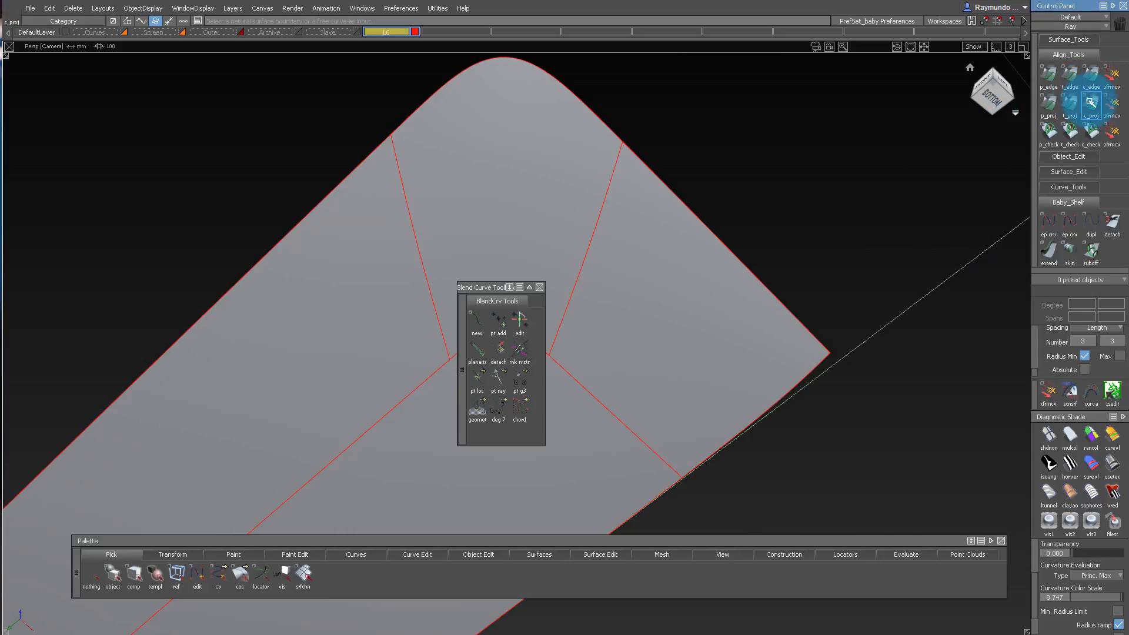
pyautogui.doubleClick(1091, 103)
pyautogui.moveTo(845, 159); pyautogui.dragTo(879, 95)
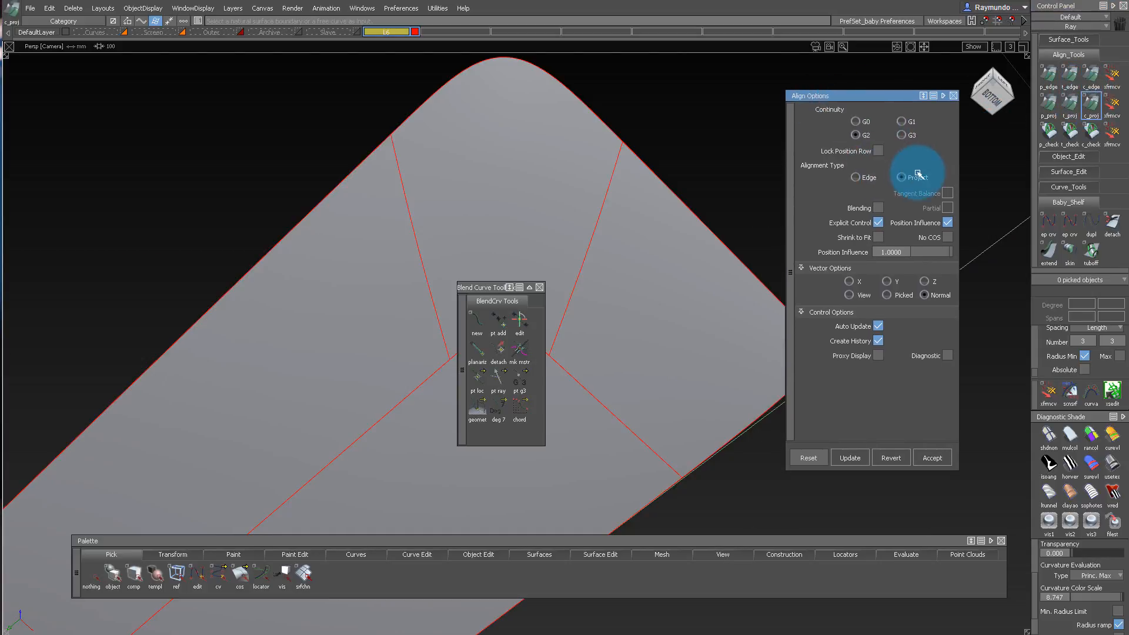
pyautogui.moveTo(515, 291); pyautogui.dragTo(324, 289)
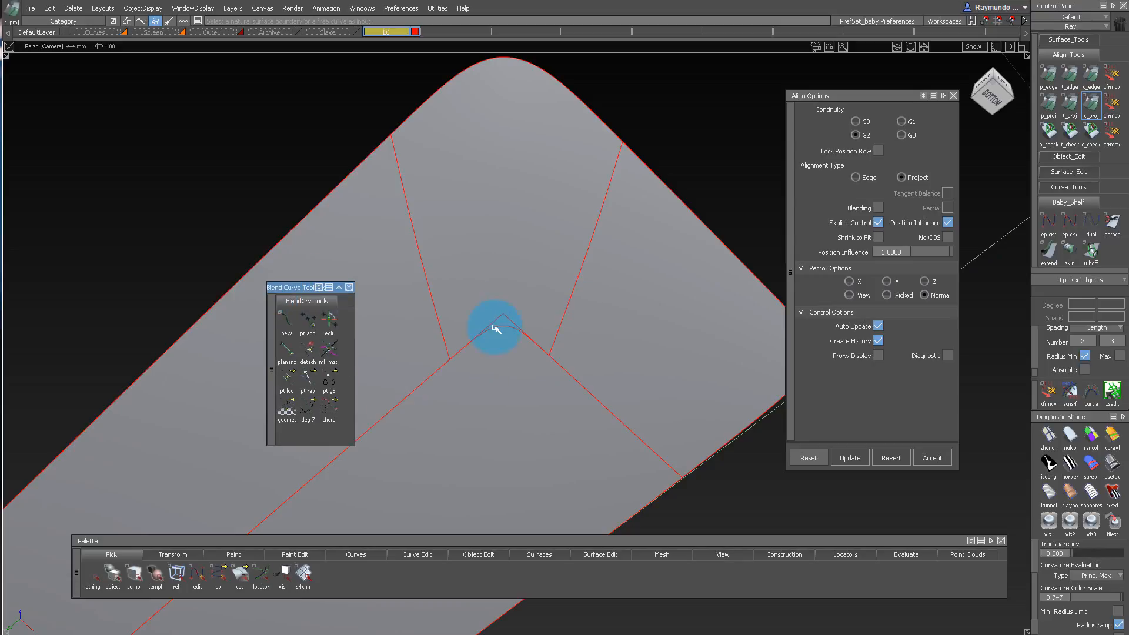
pyautogui.click(510, 328)
pyautogui.keyDown('alt'); pyautogui.keyDown('shift'); pyautogui.moveTo(522, 369); pyautogui.dragTo(411, 372); pyautogui.keyUp('shift'); pyautogui.keyUp('alt')
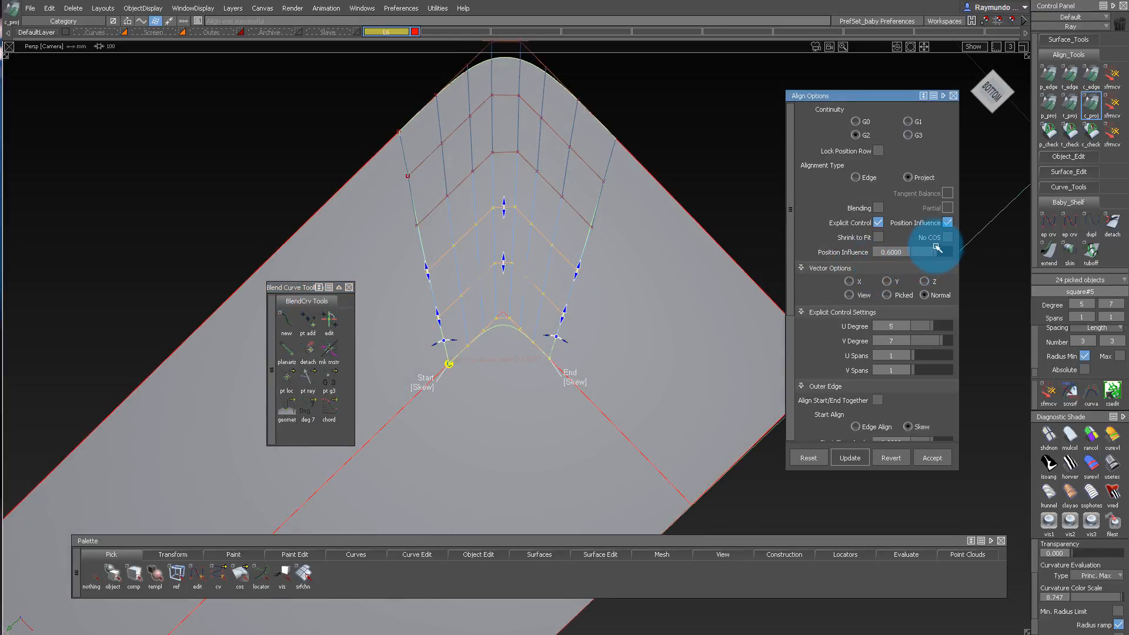
# Set the inner-edge alignment's Position Influence to 1.0 and check curvature continuity along both side edges of the corner bottom surface.
pyautogui.keyDown('alt'); pyautogui.keyDown('shift'); pyautogui.moveTo(512, 263); pyautogui.dragTo(552, 268, button='right'); pyautogui.keyUp('shift'); pyautogui.keyUp('alt')
pyautogui.keyDown('alt'); pyautogui.keyDown('shift'); pyautogui.moveTo(552, 267); pyautogui.dragTo(585, 331); pyautogui.keyUp('shift'); pyautogui.keyUp('alt')
pyautogui.keyDown('ctrl'); pyautogui.keyDown('shift'); pyautogui.moveTo(600, 288); pyautogui.dragTo(590, 224); pyautogui.keyUp('shift'); pyautogui.keyUp('ctrl')
pyautogui.keyDown('ctrl'); pyautogui.keyDown('shift'); pyautogui.moveTo(375, 236); pyautogui.dragTo(404, 215, button='middle'); pyautogui.keyUp('shift'); pyautogui.keyUp('ctrl')
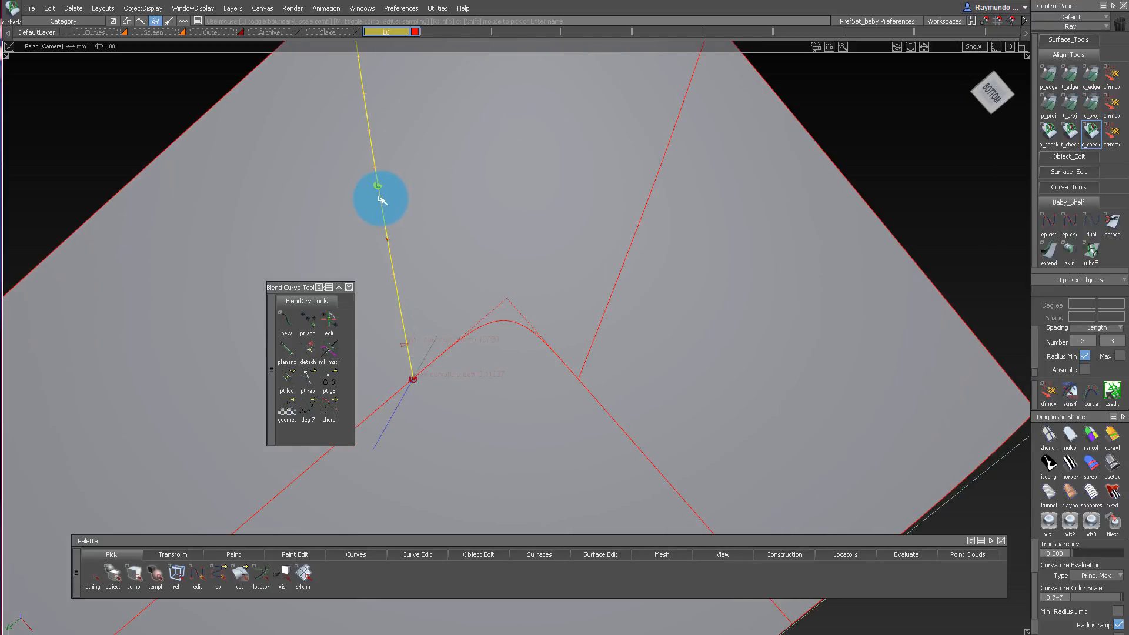
pyautogui.keyDown('alt'); pyautogui.keyDown('shift'); pyautogui.moveTo(630, 265); pyautogui.dragTo(494, 252); pyautogui.keyUp('shift'); pyautogui.keyUp('alt')
pyautogui.keyDown('ctrl'); pyautogui.keyDown('shift'); pyautogui.moveTo(494, 252); pyautogui.dragTo(579, 249); pyautogui.keyUp('shift'); pyautogui.keyUp('ctrl')
pyautogui.click(530, 224)
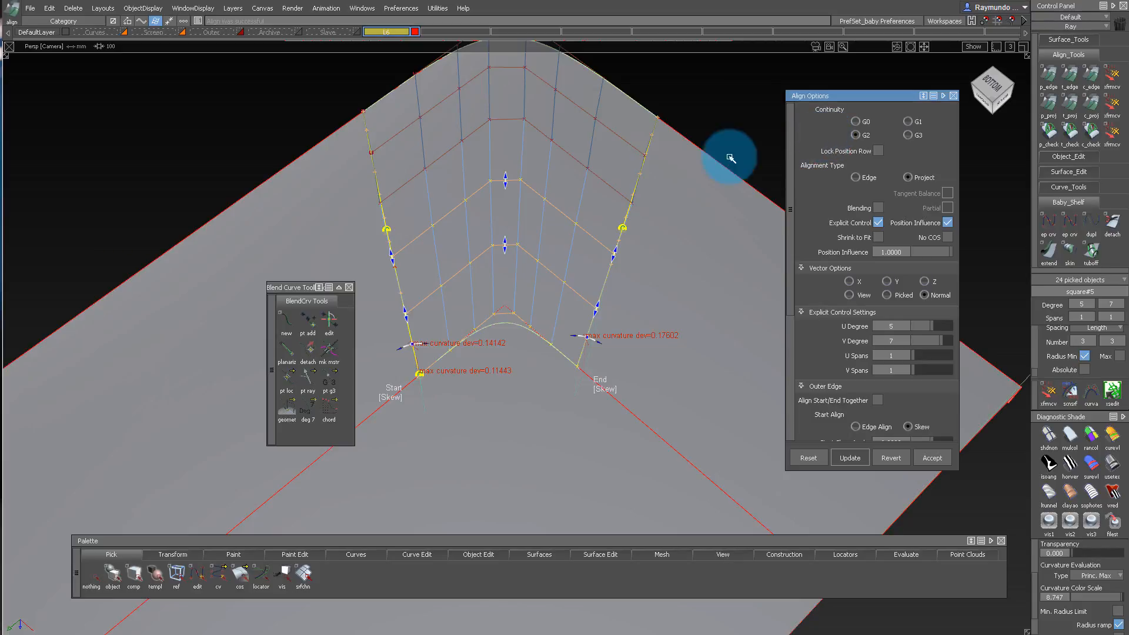
# Raise the corner bottom surface's V Degree to 8 with G2 continuity and examine the flow of its hull rows.
pyautogui.keyDown('alt'); pyautogui.keyDown('shift'); pyautogui.moveTo(732, 158); pyautogui.dragTo(764, 154); pyautogui.keyUp('shift'); pyautogui.keyUp('alt')
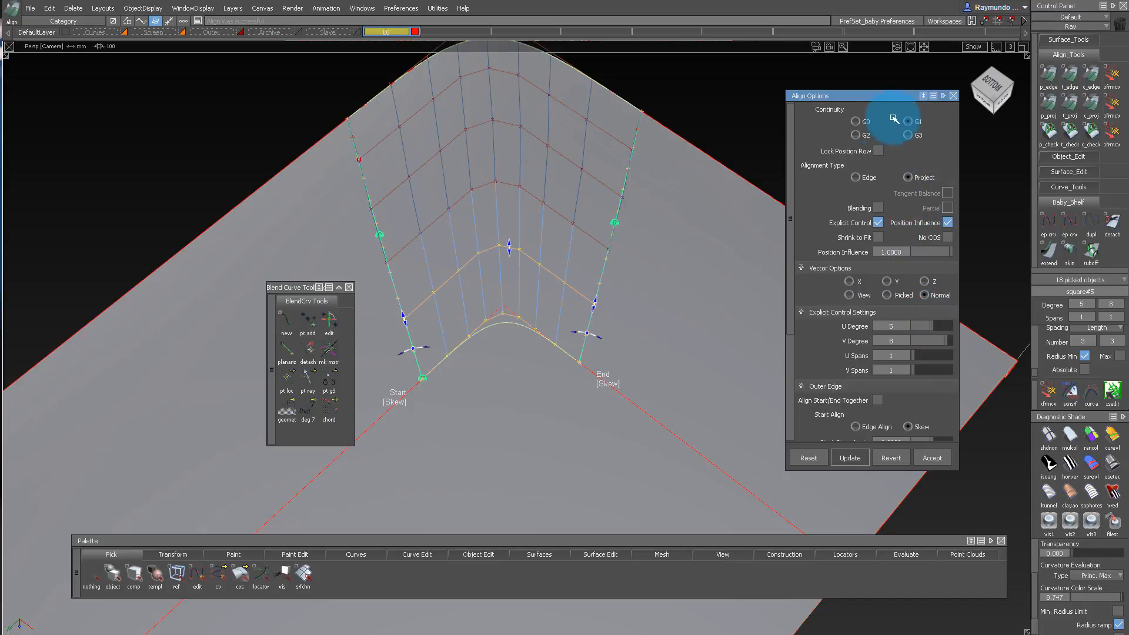
pyautogui.keyDown('alt'); pyautogui.keyDown('shift'); pyautogui.moveTo(535, 159); pyautogui.dragTo(599, 399); pyautogui.keyUp('shift'); pyautogui.keyUp('alt')
pyautogui.keyDown('alt'); pyautogui.keyDown('shift'); pyautogui.moveTo(619, 289); pyautogui.dragTo(519, 362); pyautogui.keyUp('shift'); pyautogui.keyUp('alt')
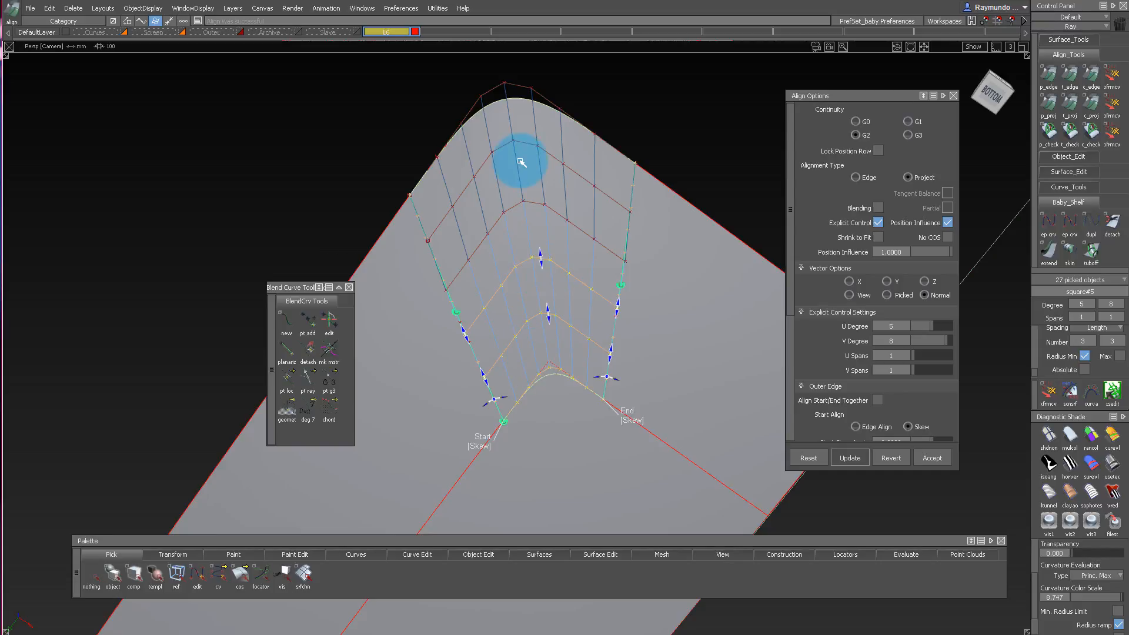
pyautogui.keyDown('alt'); pyautogui.keyDown('shift'); pyautogui.moveTo(542, 171); pyautogui.dragTo(502, 264); pyautogui.keyUp('shift'); pyautogui.keyUp('alt')
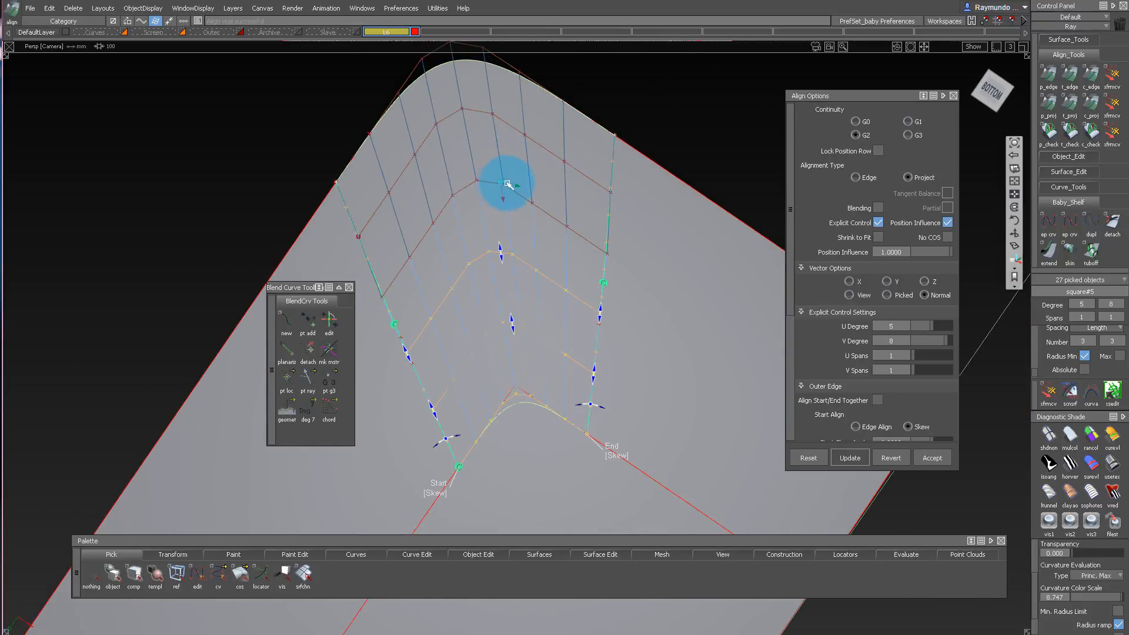
pyautogui.keyDown('alt'); pyautogui.keyDown('shift'); pyautogui.moveTo(578, 161); pyautogui.dragTo(528, 318); pyautogui.keyUp('shift'); pyautogui.keyUp('alt')
pyautogui.keyDown('alt'); pyautogui.keyDown('shift'); pyautogui.moveTo(546, 238); pyautogui.dragTo(547, 184); pyautogui.keyUp('shift'); pyautogui.keyUp('alt')
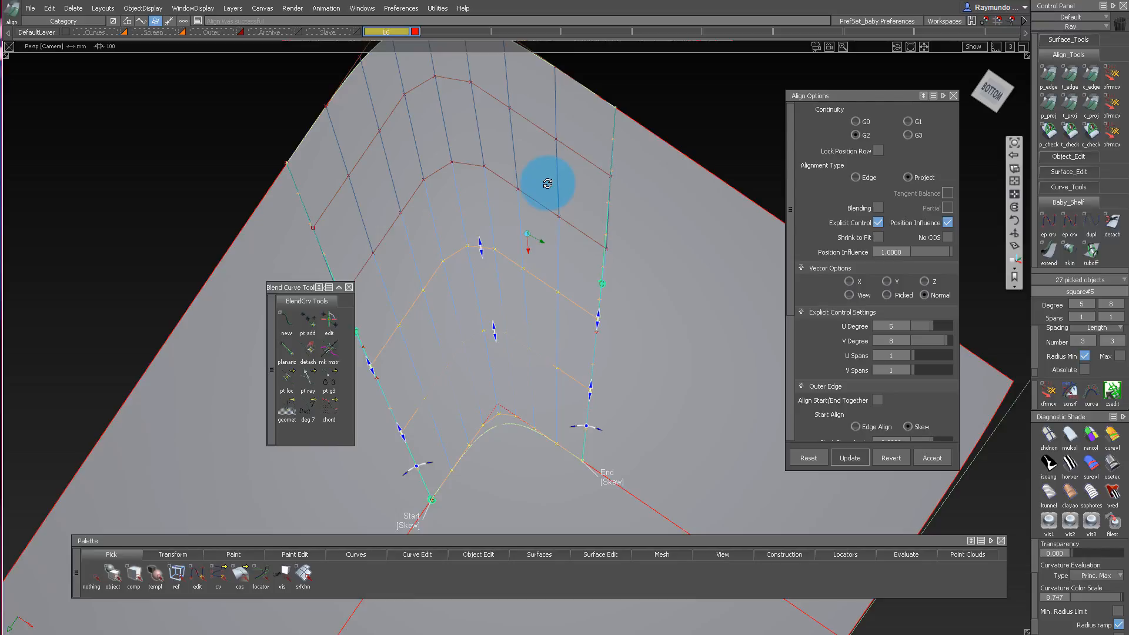
pyautogui.keyDown('alt'); pyautogui.keyDown('shift'); pyautogui.moveTo(538, 178); pyautogui.dragTo(440, 216); pyautogui.keyUp('shift'); pyautogui.keyUp('alt')
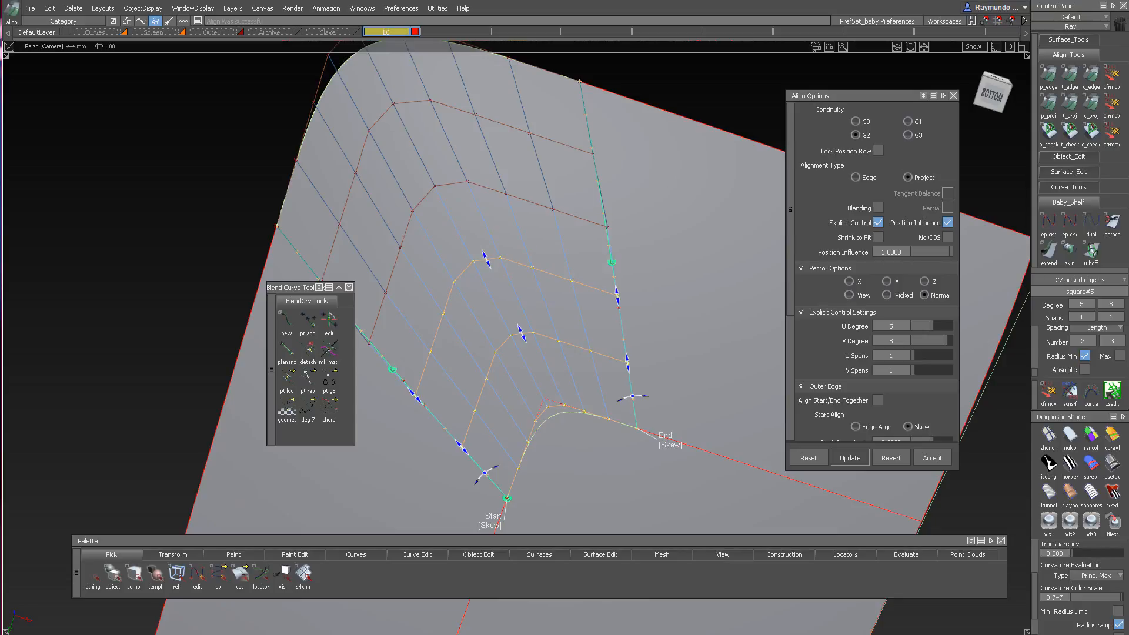
pyautogui.moveTo(506, 242)
pyautogui.keyDown('alt'); pyautogui.keyDown('shift'); pyautogui.mouseDown()
pyautogui.moveTo(517, 202)
pyautogui.moveTo(604, 283)
pyautogui.moveTo(494, 370)
pyautogui.moveTo(494, 514)
pyautogui.moveTo(494, 139)
pyautogui.moveTo(502, 257)
pyautogui.mouseUp(); pyautogui.keyUp('shift'); pyautogui.keyUp('alt')
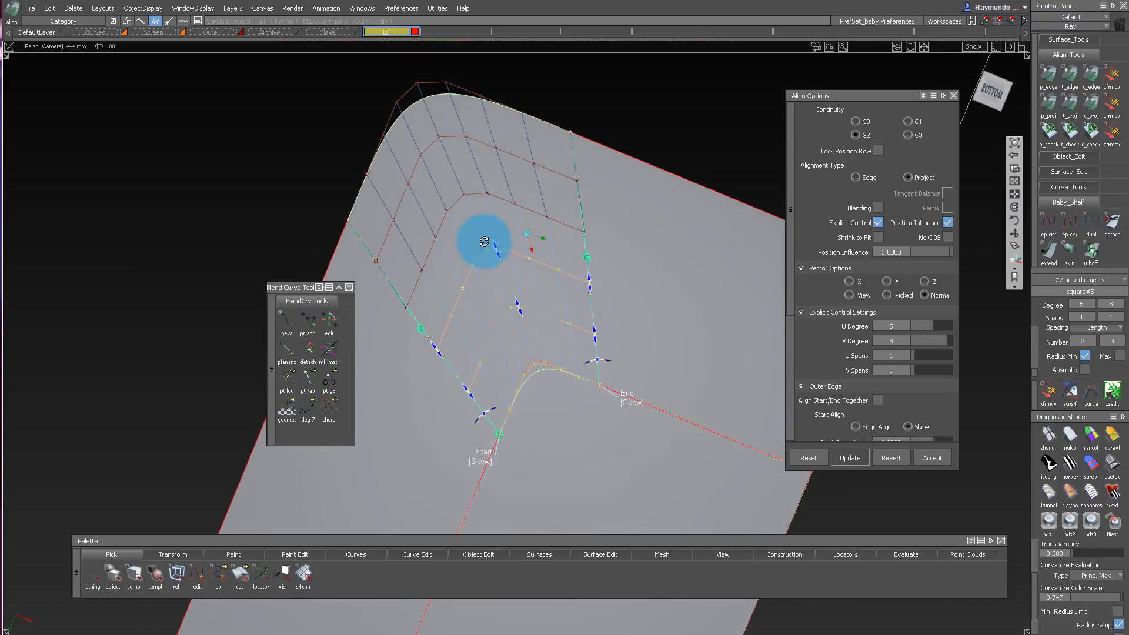
pyautogui.keyDown('ctrl'); pyautogui.keyDown('shift'); pyautogui.moveTo(483, 385); pyautogui.dragTo(504, 265); pyautogui.keyUp('shift'); pyautogui.keyUp('ctrl')
# Remove the continuity check markers and turn off the hull display on the corner bottom surface.
pyautogui.click(467, 182)
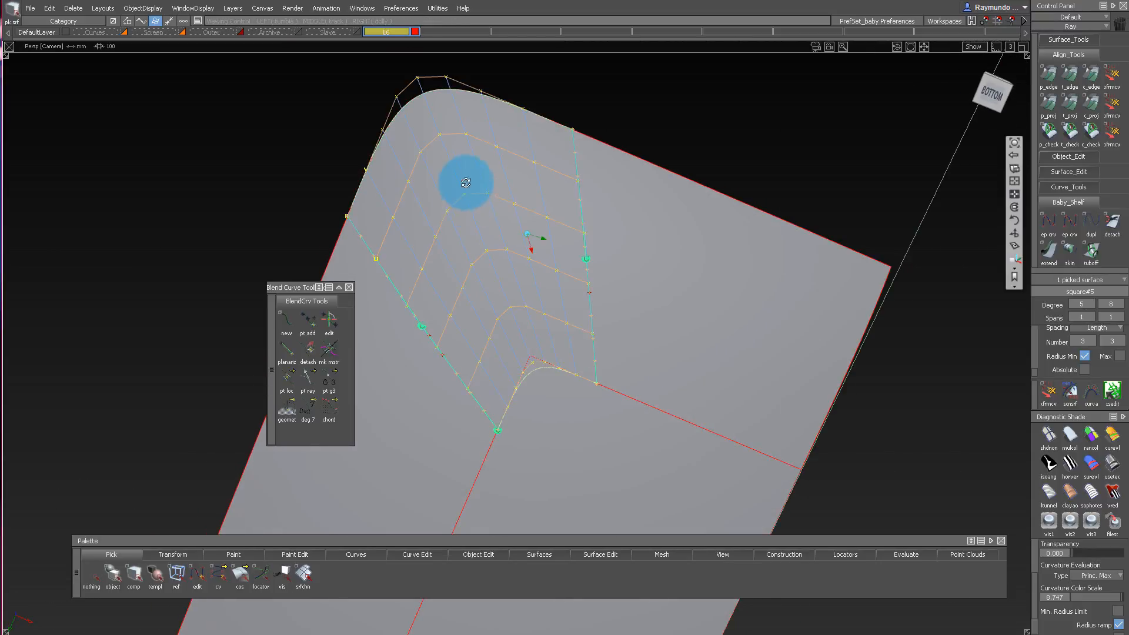
pyautogui.keyDown('alt'); pyautogui.keyDown('shift'); pyautogui.moveTo(467, 181); pyautogui.dragTo(418, 328); pyautogui.keyUp('shift'); pyautogui.keyUp('alt')
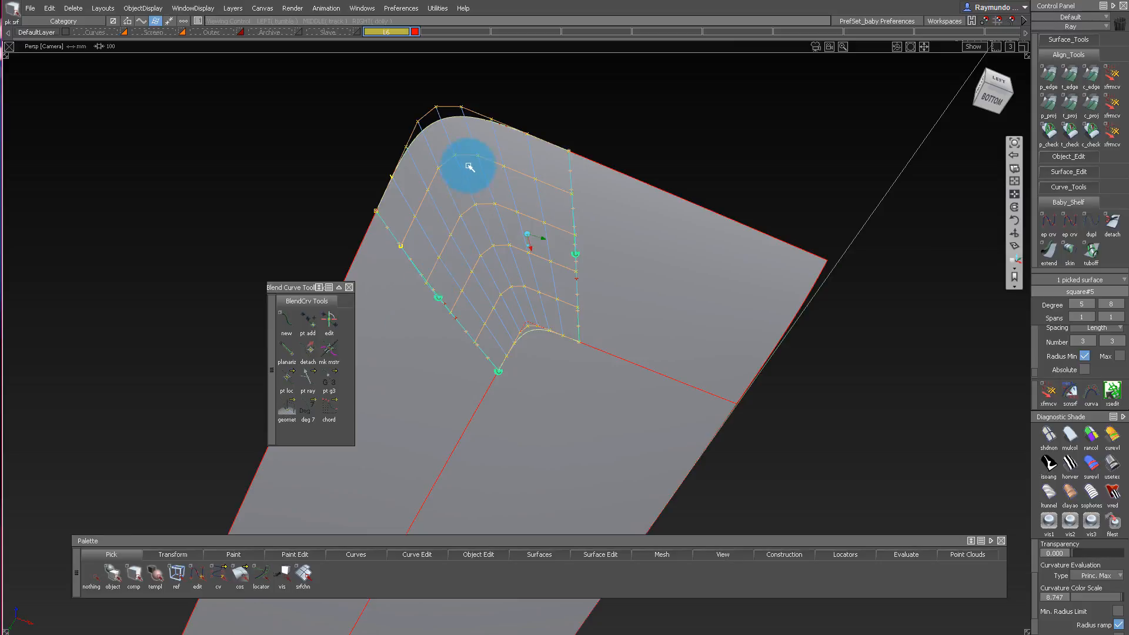
pyautogui.keyDown('alt'); pyautogui.keyDown('shift'); pyautogui.moveTo(501, 253); pyautogui.dragTo(510, 345); pyautogui.keyUp('shift'); pyautogui.keyUp('alt')
pyautogui.keyDown('alt'); pyautogui.keyDown('shift'); pyautogui.moveTo(509, 346); pyautogui.dragTo(520, 331, button='right'); pyautogui.keyUp('shift'); pyautogui.keyUp('alt')
pyautogui.keyDown('alt'); pyautogui.keyDown('shift'); pyautogui.moveTo(528, 221); pyautogui.dragTo(518, 236, button='right'); pyautogui.keyUp('shift'); pyautogui.keyUp('alt')
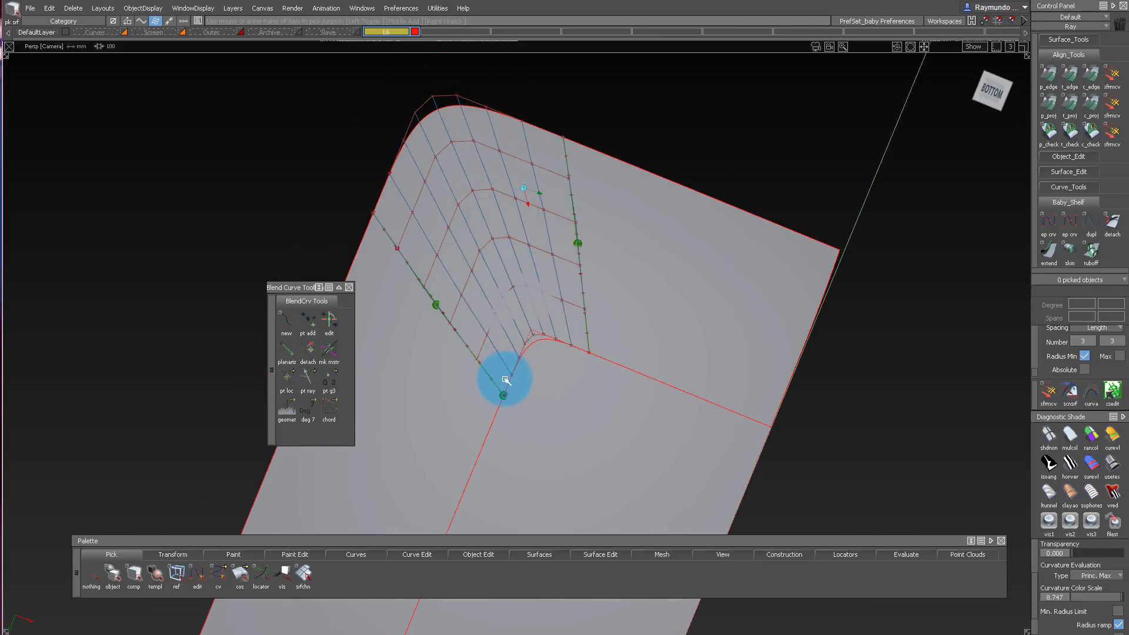
pyautogui.keyDown('alt'); pyautogui.keyDown('shift'); pyautogui.moveTo(505, 380); pyautogui.dragTo(554, 483); pyautogui.keyUp('shift'); pyautogui.keyUp('alt')
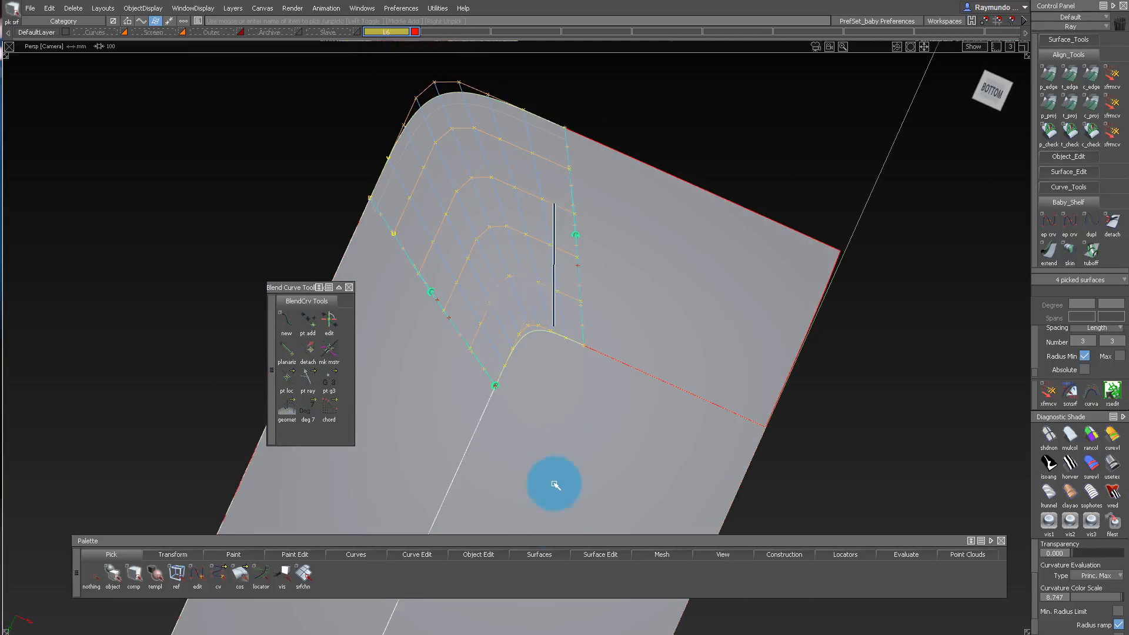
pyautogui.keyDown('alt'); pyautogui.keyDown('shift'); pyautogui.moveTo(573, 287); pyautogui.dragTo(504, 247); pyautogui.keyUp('shift'); pyautogui.keyUp('alt')
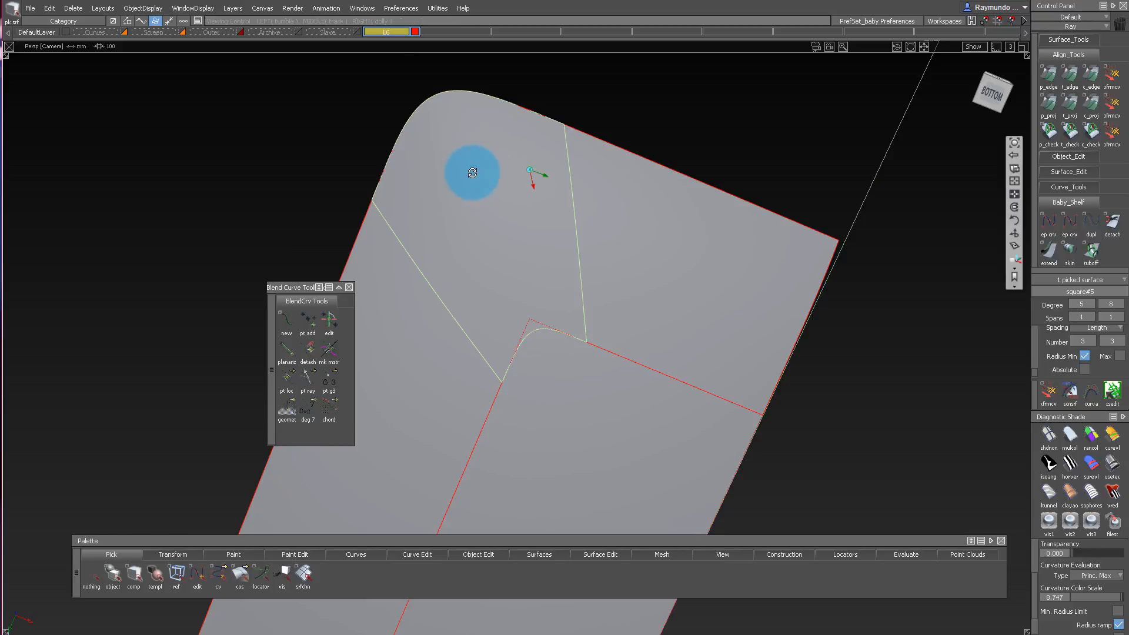
# Examine the corner bottom surface's boundaries with the adjoining panels from several angles.
pyautogui.keyDown('alt'); pyautogui.keyDown('shift'); pyautogui.moveTo(472, 173); pyautogui.dragTo(469, 157); pyautogui.keyUp('shift'); pyautogui.keyUp('alt')
pyautogui.click(455, 115)
pyautogui.moveTo(454, 115)
pyautogui.keyDown('alt'); pyautogui.keyDown('shift'); pyautogui.mouseDown(button='right')
pyautogui.moveTo(486, 61)
pyautogui.moveTo(466, 111)
pyautogui.mouseUp(button='right'); pyautogui.keyUp('shift'); pyautogui.keyUp('alt')
pyautogui.keyDown('alt'); pyautogui.keyDown('shift'); pyautogui.moveTo(466, 111); pyautogui.dragTo(467, 224); pyautogui.keyUp('shift'); pyautogui.keyUp('alt')
pyautogui.keyDown('alt'); pyautogui.keyDown('shift'); pyautogui.moveTo(467, 224); pyautogui.dragTo(441, 175, button='right'); pyautogui.keyUp('shift'); pyautogui.keyUp('alt')
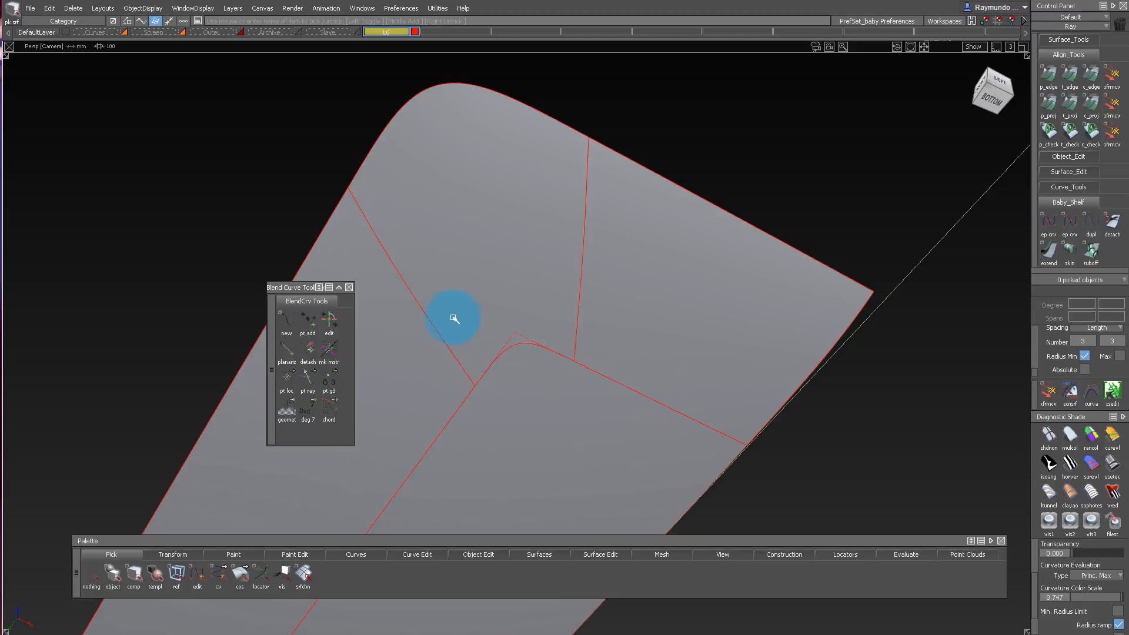
pyautogui.keyDown('alt'); pyautogui.keyDown('shift'); pyautogui.moveTo(453, 318); pyautogui.dragTo(499, 200); pyautogui.keyUp('shift'); pyautogui.keyUp('alt')
pyautogui.keyDown('alt'); pyautogui.keyDown('shift'); pyautogui.click(503, 206); pyautogui.keyUp('shift'); pyautogui.keyUp('alt')
pyautogui.moveTo(503, 206)
pyautogui.keyDown('alt'); pyautogui.keyDown('shift'); pyautogui.mouseDown(button='right')
pyautogui.moveTo(574, 166)
pyautogui.moveTo(559, 174)
pyautogui.mouseUp(button='right'); pyautogui.keyUp('shift'); pyautogui.keyUp('alt')
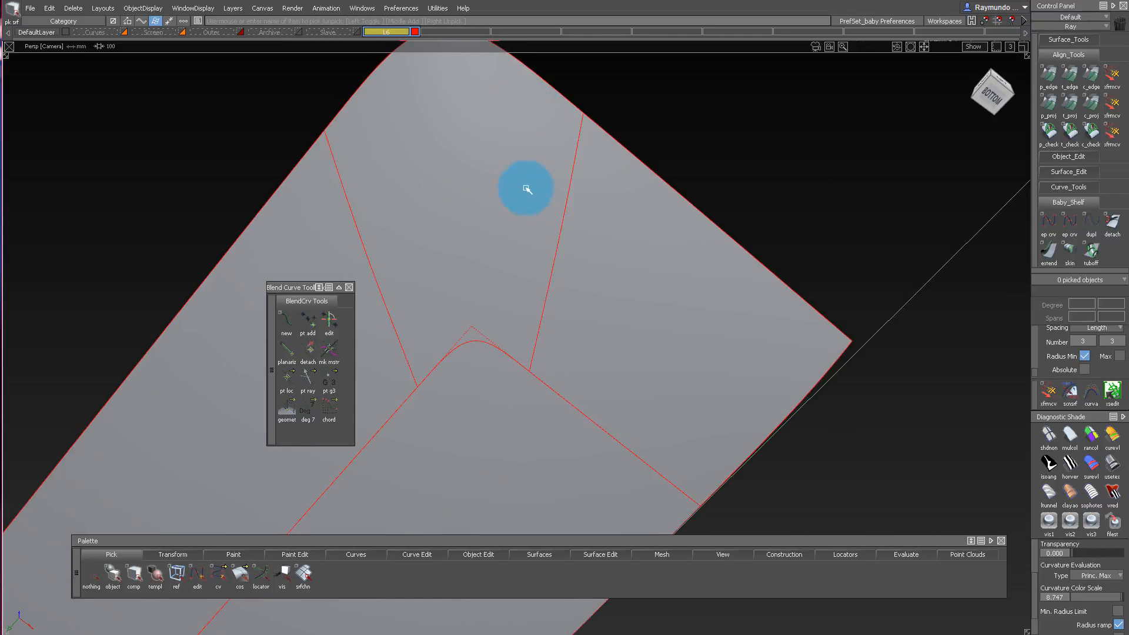
pyautogui.click(476, 181)
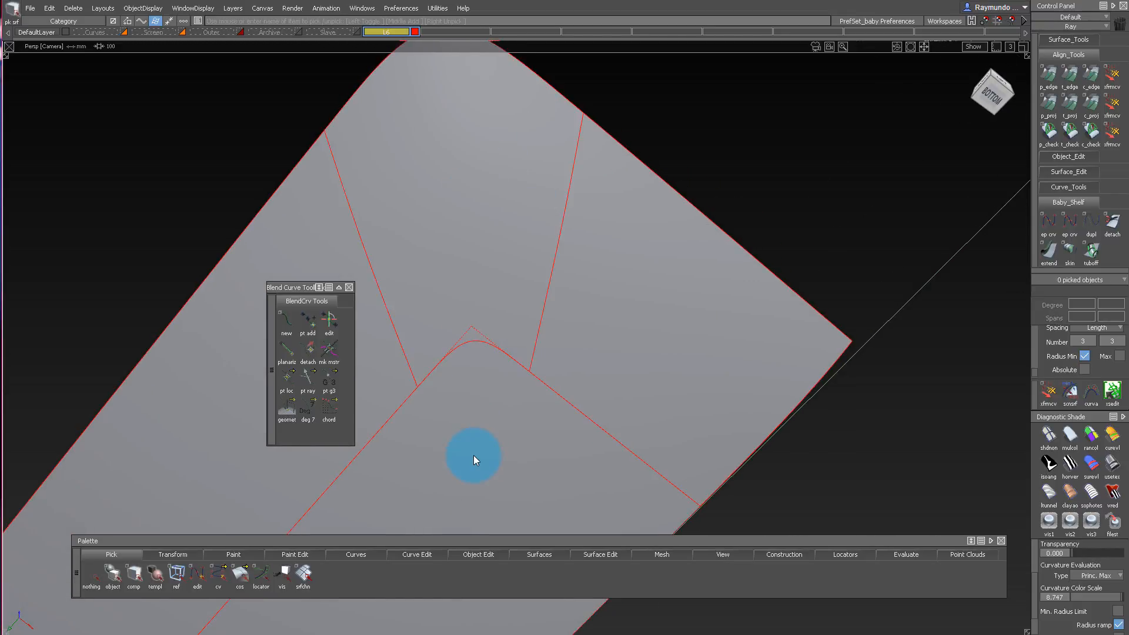
# Examine highlight flow across the bottom panels with RB Horz rainbow diagnostic shading.
pyautogui.moveTo(486, 367)
pyautogui.keyDown('alt'); pyautogui.keyDown('shift'); pyautogui.mouseDown(button='right')
pyautogui.moveTo(469, 341)
pyautogui.moveTo(489, 394)
pyautogui.mouseUp(button='right'); pyautogui.keyUp('shift'); pyautogui.keyUp('alt')
pyautogui.keyDown('ctrl'); pyautogui.keyDown('shift'); pyautogui.moveTo(506, 335); pyautogui.dragTo(496, 226, button='right'); pyautogui.keyUp('shift'); pyautogui.keyUp('ctrl')
pyautogui.keyDown('alt'); pyautogui.keyDown('shift'); pyautogui.moveTo(486, 178); pyautogui.dragTo(494, 262); pyautogui.keyUp('shift'); pyautogui.keyUp('alt')
pyautogui.keyDown('ctrl'); pyautogui.keyDown('shift'); pyautogui.moveTo(471, 294); pyautogui.dragTo(456, 188, button='right'); pyautogui.keyUp('shift'); pyautogui.keyUp('ctrl')
pyautogui.moveTo(500, 200)
pyautogui.keyDown('alt'); pyautogui.keyDown('shift'); pyautogui.mouseDown()
pyautogui.moveTo(548, 196)
pyautogui.moveTo(549, 86)
pyautogui.moveTo(554, 335)
pyautogui.mouseUp(); pyautogui.keyUp('shift'); pyautogui.keyUp('alt')
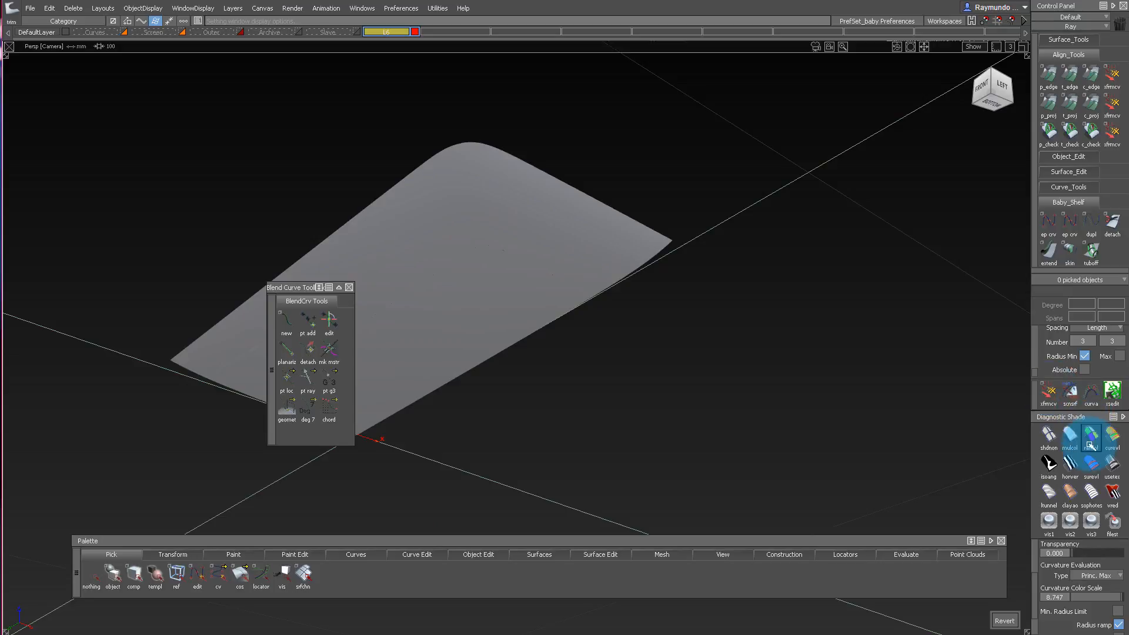
pyautogui.click(1070, 465)
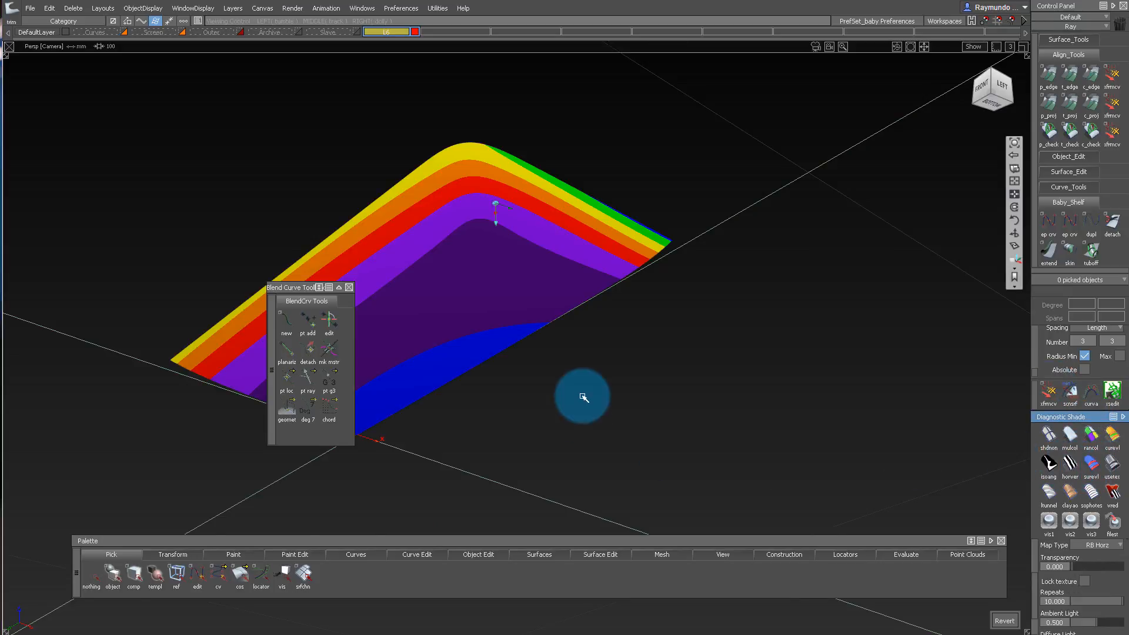
pyautogui.moveTo(580, 396)
pyautogui.keyDown('alt'); pyautogui.keyDown('shift'); pyautogui.mouseDown()
pyautogui.moveTo(584, 194)
pyautogui.moveTo(630, 176)
pyautogui.moveTo(653, 188)
pyautogui.moveTo(653, 237)
pyautogui.moveTo(646, 166)
pyautogui.moveTo(555, 105)
pyautogui.mouseUp(); pyautogui.keyUp('shift'); pyautogui.keyUp('alt')
pyautogui.keyDown('alt'); pyautogui.keyDown('shift'); pyautogui.moveTo(555, 103); pyautogui.dragTo(600, 171, button='right'); pyautogui.keyUp('shift'); pyautogui.keyUp('alt')
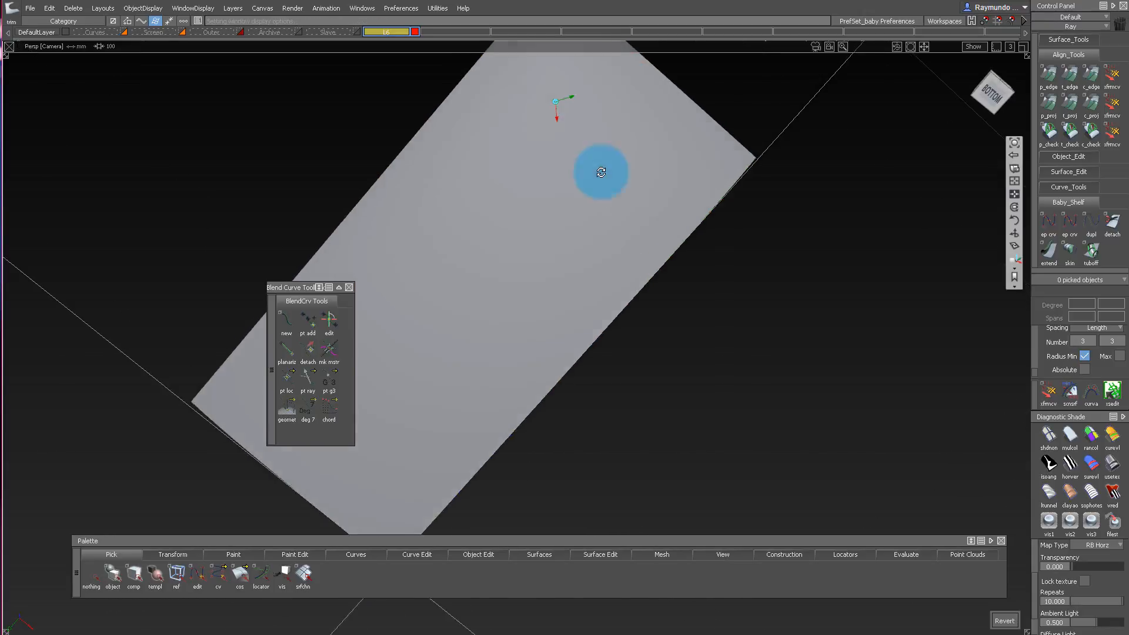
pyautogui.moveTo(600, 171)
pyautogui.keyDown('alt'); pyautogui.keyDown('shift'); pyautogui.mouseDown()
pyautogui.moveTo(590, 287)
pyautogui.moveTo(588, 153)
pyautogui.mouseUp(); pyautogui.keyUp('shift'); pyautogui.keyUp('alt')
pyautogui.keyDown('alt'); pyautogui.keyDown('shift'); pyautogui.moveTo(589, 153); pyautogui.dragTo(574, 209, button='middle'); pyautogui.keyUp('shift'); pyautogui.keyUp('alt')
pyautogui.moveTo(574, 209)
pyautogui.keyDown('alt'); pyautogui.keyDown('shift'); pyautogui.mouseDown()
pyautogui.moveTo(563, 147)
pyautogui.moveTo(628, 217)
pyautogui.moveTo(603, 212)
pyautogui.moveTo(663, 235)
pyautogui.moveTo(595, 259)
pyautogui.moveTo(643, 171)
pyautogui.moveTo(551, 337)
pyautogui.mouseUp(); pyautogui.keyUp('shift'); pyautogui.keyUp('alt')
pyautogui.keyDown('alt'); pyautogui.keyDown('shift'); pyautogui.moveTo(551, 337); pyautogui.dragTo(582, 303, button='right'); pyautogui.keyUp('shift'); pyautogui.keyUp('alt')
pyautogui.keyDown('alt'); pyautogui.keyDown('shift'); pyautogui.moveTo(582, 302); pyautogui.dragTo(586, 199); pyautogui.keyUp('shift'); pyautogui.keyUp('alt')
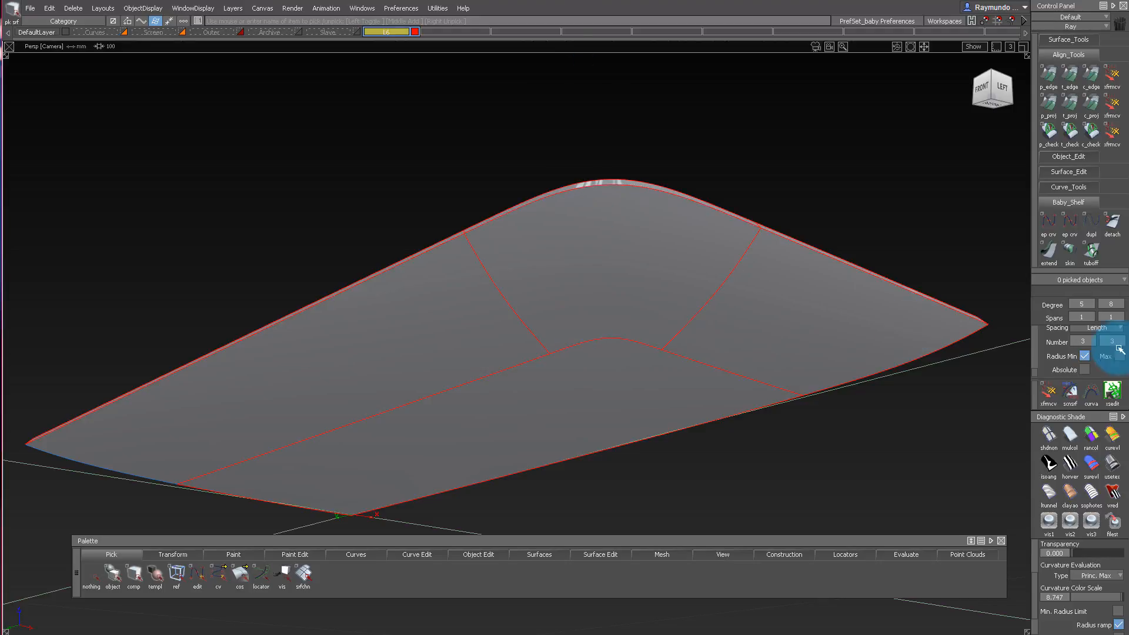
# Examine the surfaces with the principal maximum curvature color map and return to normal shading.
pyautogui.click(1112, 438)
pyautogui.moveTo(676, 378)
pyautogui.keyDown('alt'); pyautogui.keyDown('shift'); pyautogui.mouseDown()
pyautogui.moveTo(660, 272)
pyautogui.moveTo(607, 310)
pyautogui.moveTo(617, 274)
pyautogui.moveTo(595, 75)
pyautogui.moveTo(595, 330)
pyautogui.moveTo(586, 221)
pyautogui.moveTo(612, 257)
pyautogui.mouseUp(); pyautogui.keyUp('shift'); pyautogui.keyUp('alt')
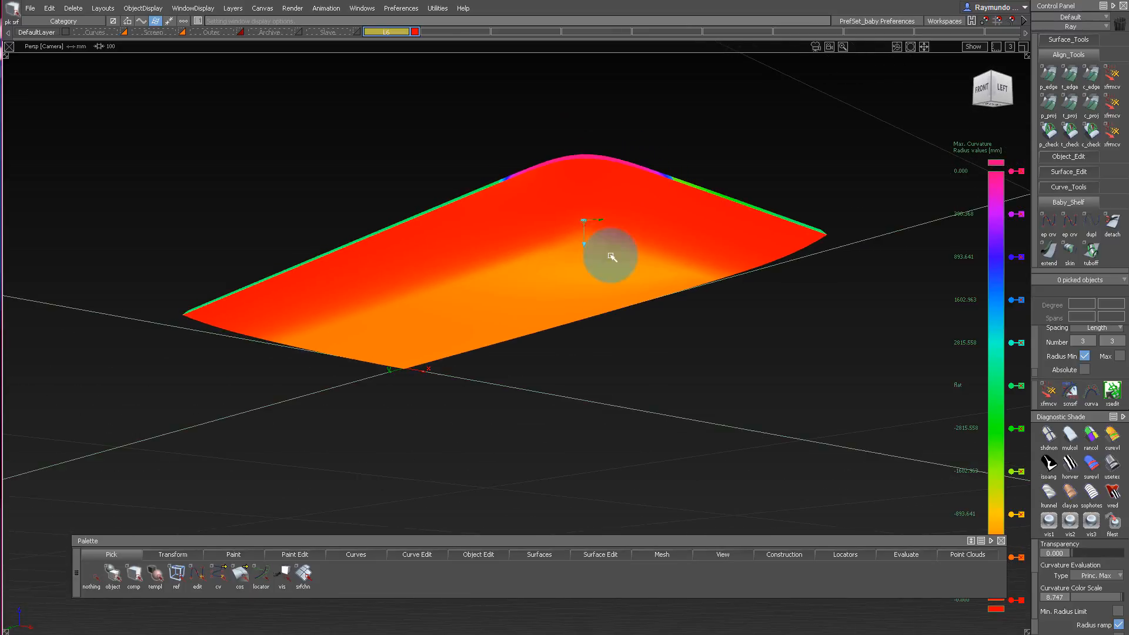
pyautogui.moveTo(612, 210)
pyautogui.keyDown('alt'); pyautogui.keyDown('shift'); pyautogui.mouseDown()
pyautogui.moveTo(630, 207)
pyautogui.moveTo(587, 197)
pyautogui.moveTo(659, 220)
pyautogui.moveTo(605, 253)
pyautogui.moveTo(615, 125)
pyautogui.mouseUp(); pyautogui.keyUp('shift'); pyautogui.keyUp('alt')
pyautogui.moveTo(613, 179)
pyautogui.keyDown('alt'); pyautogui.keyDown('shift'); pyautogui.mouseDown()
pyautogui.moveTo(469, 126)
pyautogui.moveTo(447, 301)
pyautogui.mouseUp(); pyautogui.keyUp('shift'); pyautogui.keyUp('alt')
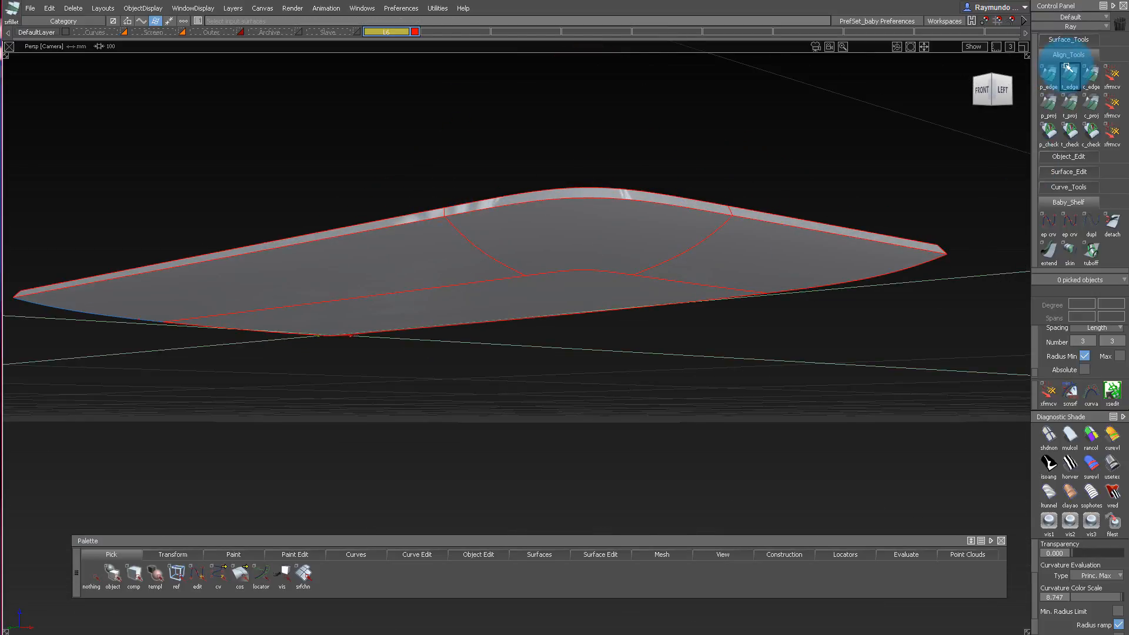
# Build a Chord surface fillet between the corner bottom surface and its wall with G2 Curvature, 0.8 chordal length and degree 5 by 5.
pyautogui.click(1087, 40)
pyautogui.doubleClick(1091, 61)
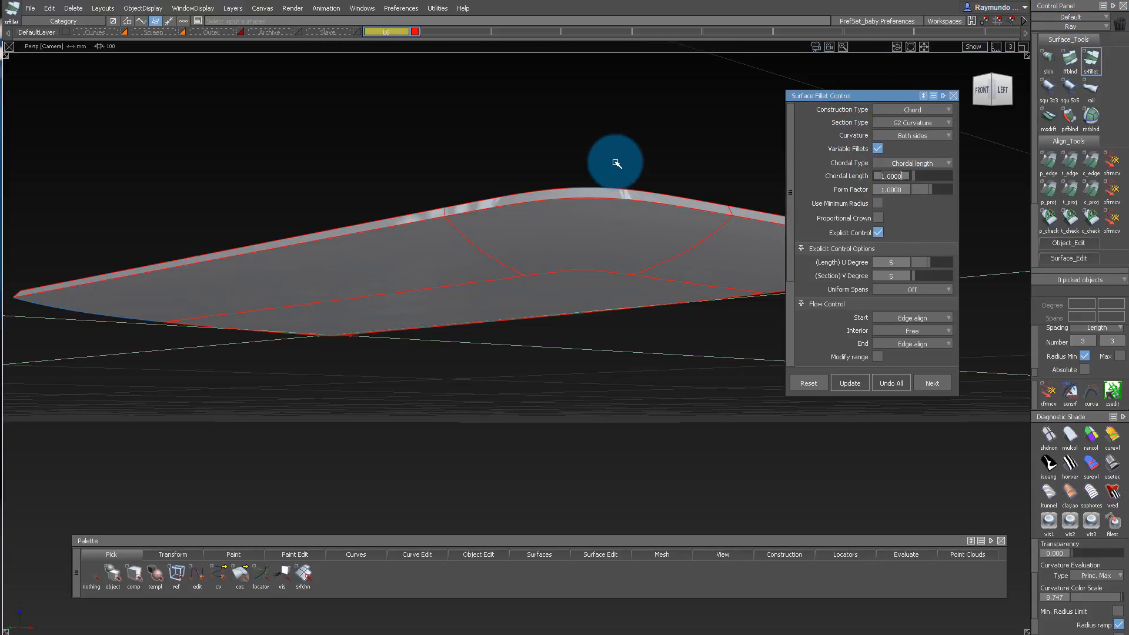
pyautogui.keyDown('alt'); pyautogui.keyDown('shift'); pyautogui.moveTo(409, 243); pyautogui.dragTo(450, 212, button='right'); pyautogui.keyUp('shift'); pyautogui.keyUp('alt')
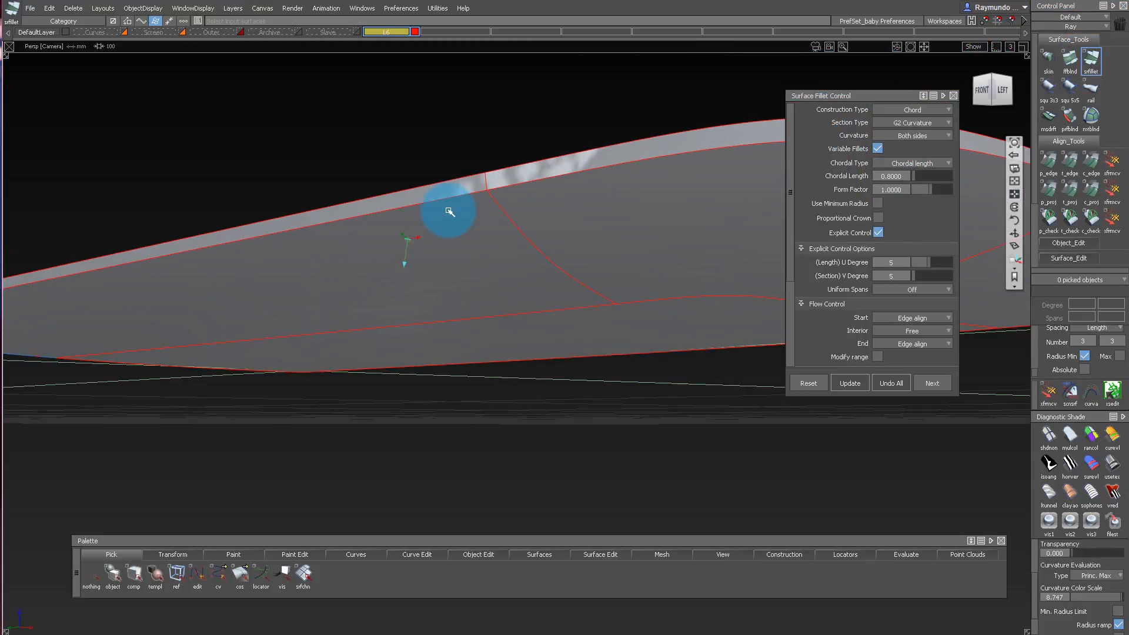
pyautogui.keyDown('alt'); pyautogui.keyDown('shift'); pyautogui.moveTo(618, 184); pyautogui.dragTo(444, 222, button='middle'); pyautogui.keyUp('shift'); pyautogui.keyUp('alt')
pyautogui.press('space')
pyautogui.click(513, 210)
pyautogui.click(514, 165)
pyautogui.press('space')
pyautogui.hotkey('ctrl', 'z')
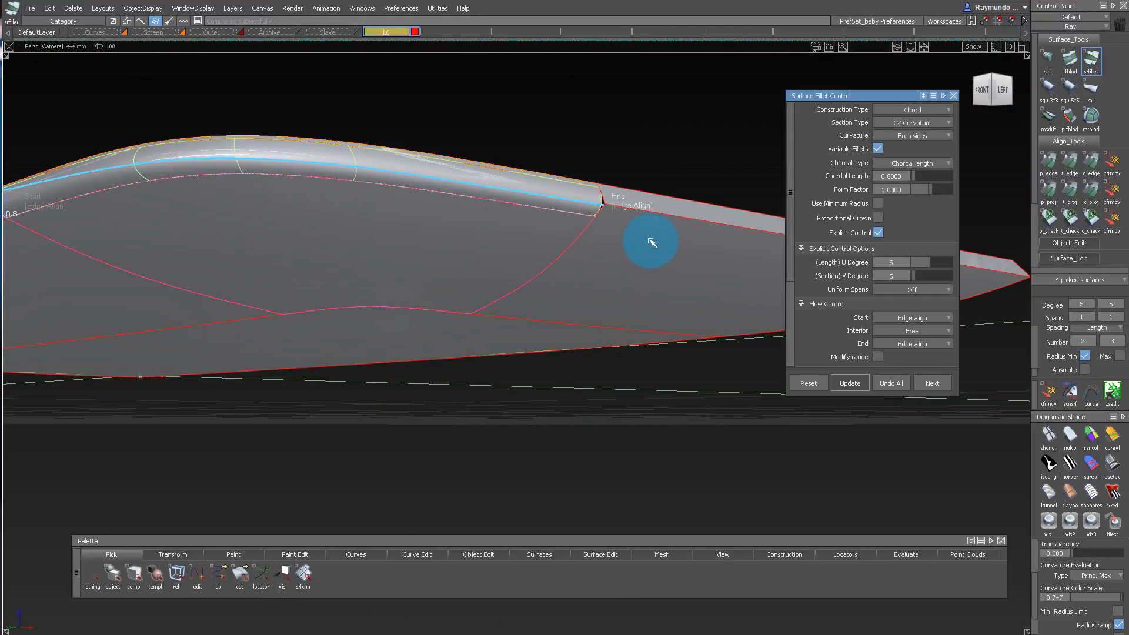
# Check curvature continuity along the corner fillet's upper and lower edges.
pyautogui.keyDown('alt'); pyautogui.keyDown('shift'); pyautogui.moveTo(651, 222); pyautogui.dragTo(662, 199); pyautogui.keyUp('shift'); pyautogui.keyUp('alt')
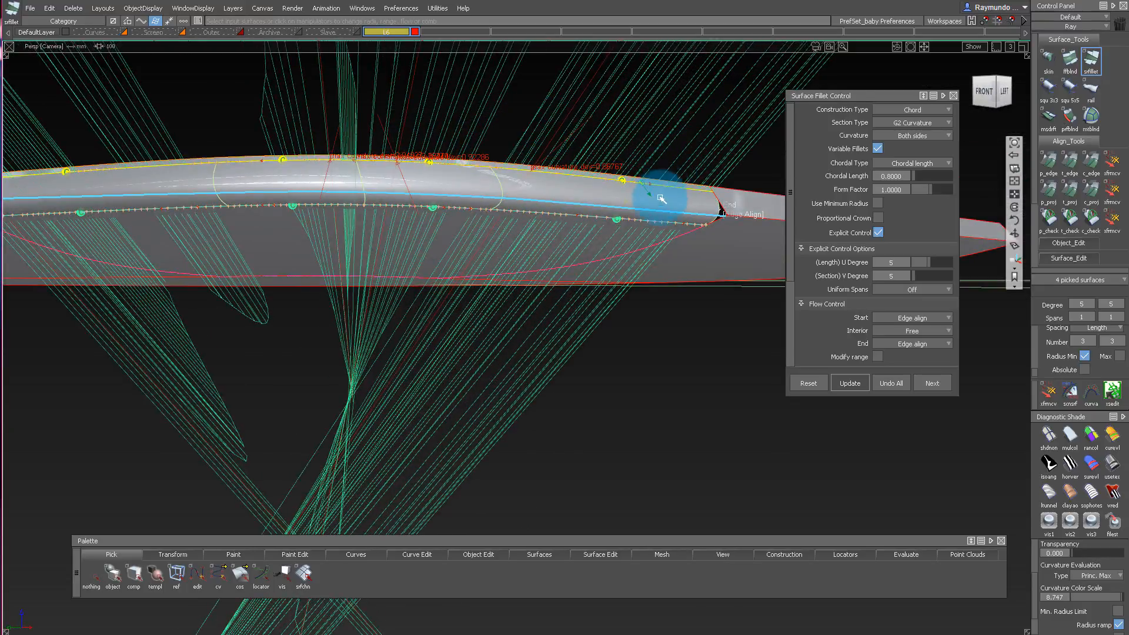
pyautogui.keyDown('alt'); pyautogui.keyDown('shift'); pyautogui.moveTo(590, 205); pyautogui.dragTo(482, 277); pyautogui.keyUp('shift'); pyautogui.keyUp('alt')
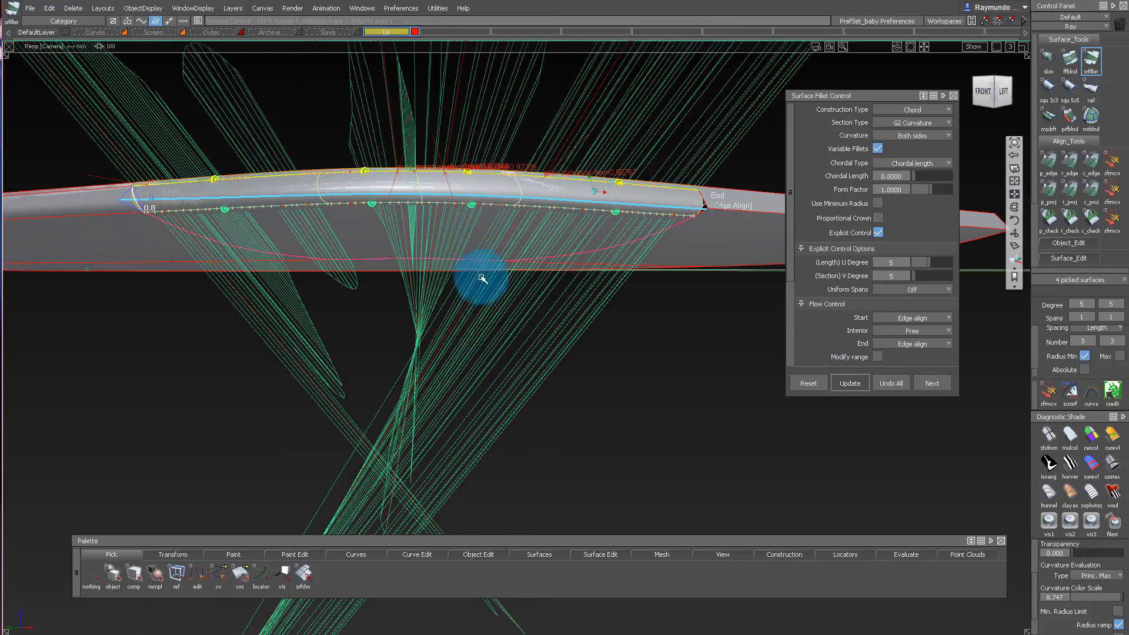
pyautogui.keyDown('ctrl'); pyautogui.keyDown('shift'); pyautogui.moveTo(476, 136); pyautogui.dragTo(312, 57); pyautogui.keyUp('shift'); pyautogui.keyUp('ctrl')
# Save the file and examine the fillet's end at the neighboring wall.
pyautogui.click(30, 8)
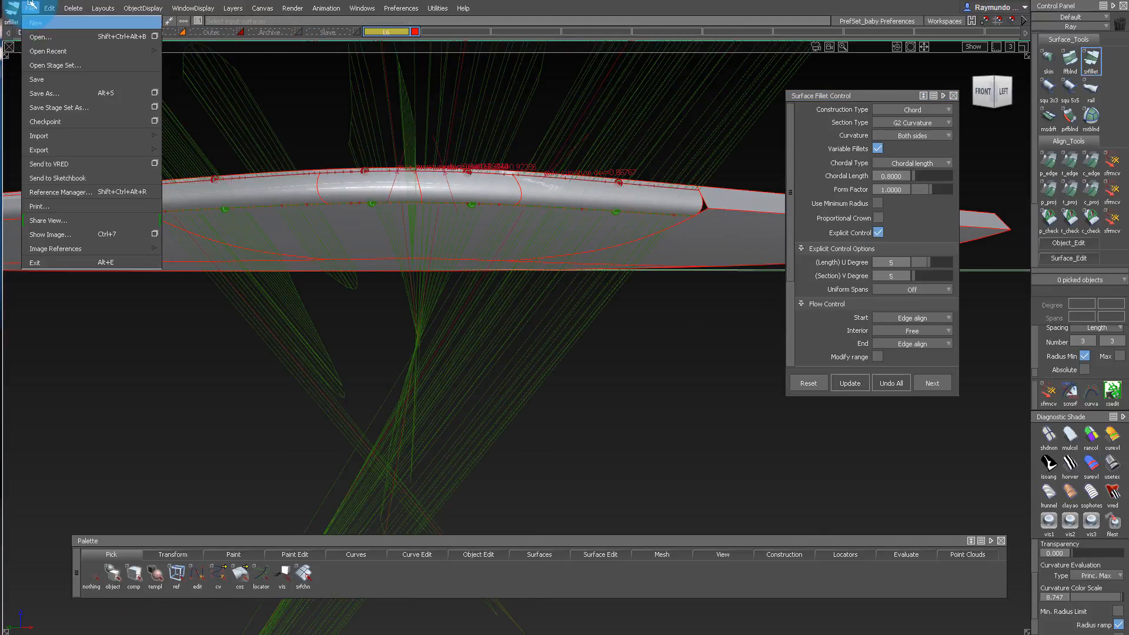
pyautogui.click(66, 78)
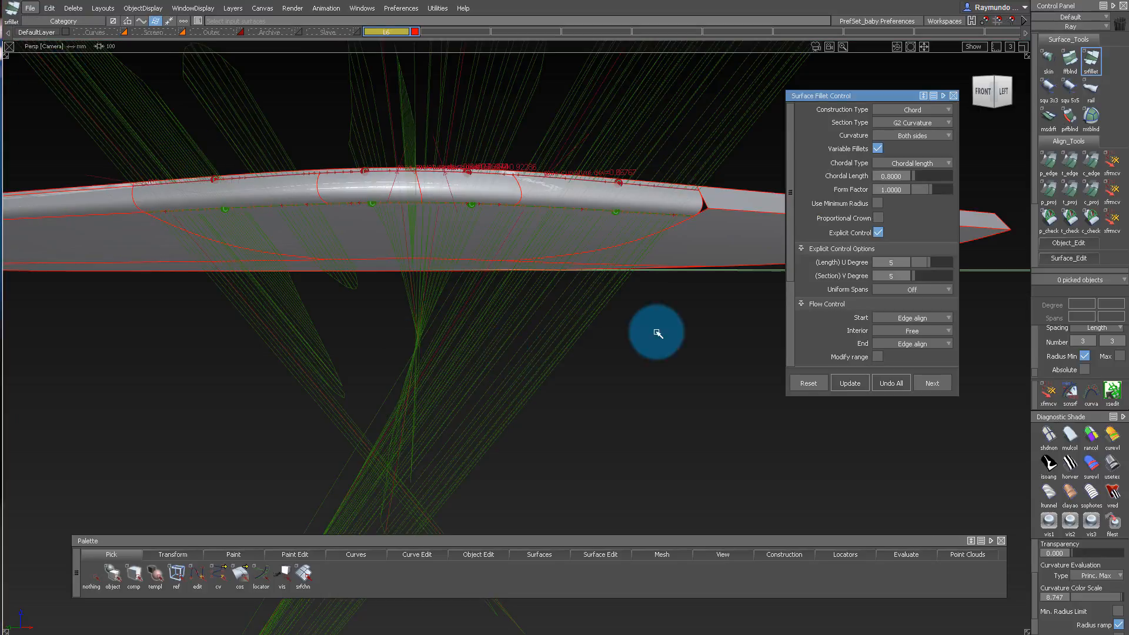
pyautogui.keyDown('alt'); pyautogui.keyDown('shift'); pyautogui.moveTo(613, 223); pyautogui.dragTo(535, 199); pyautogui.keyUp('shift'); pyautogui.keyUp('alt')
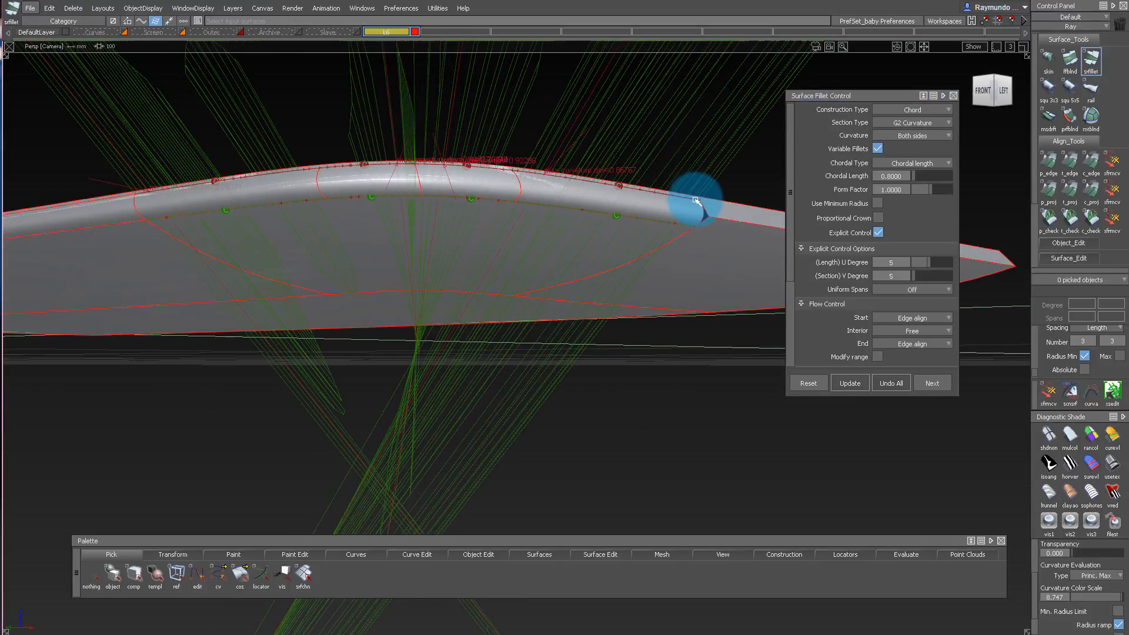
# Undo the corner surface fillet and the neighboring long side wall's surface fillet.
pyautogui.keyDown('ctrl'); pyautogui.keyDown('shift'); pyautogui.moveTo(701, 202); pyautogui.dragTo(395, 200); pyautogui.keyUp('shift'); pyautogui.keyUp('ctrl')
pyautogui.click(504, 185)
pyautogui.click(899, 390)
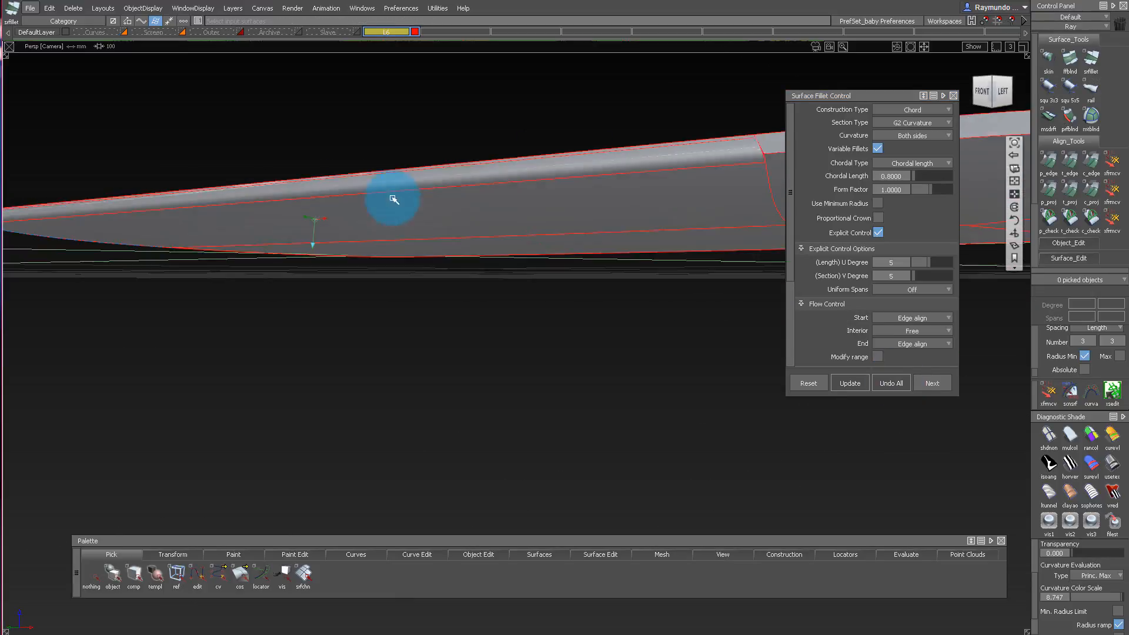
pyautogui.click(386, 192)
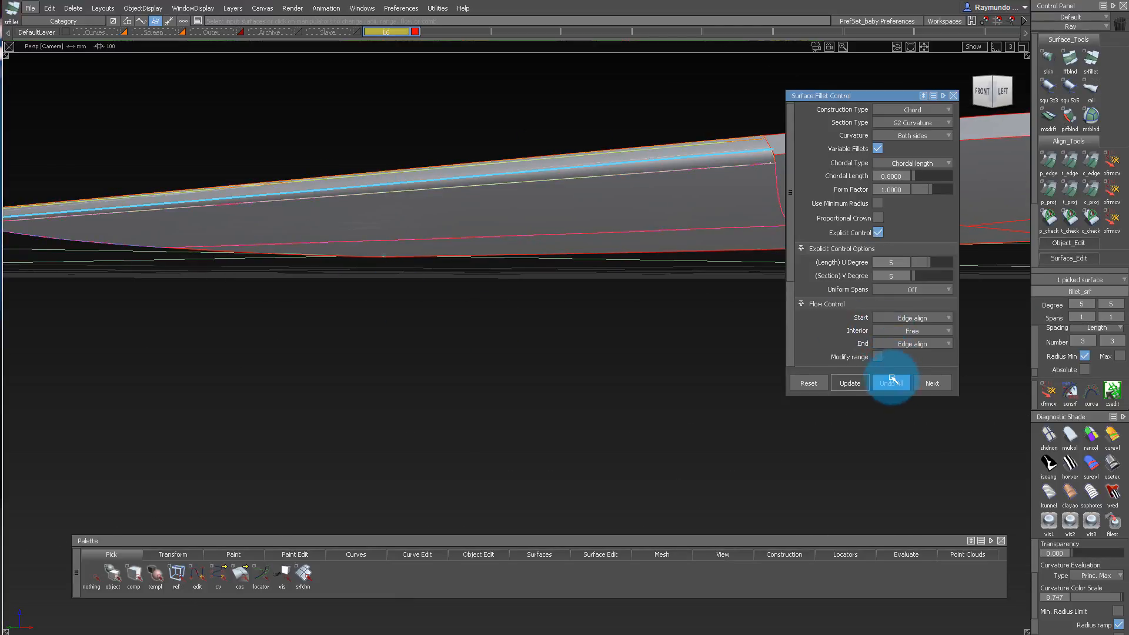
pyautogui.click(891, 380)
# Move the middle control hull of the short end wall along its surface normals.
pyautogui.keyDown('alt'); pyautogui.keyDown('shift'); pyautogui.moveTo(594, 182); pyautogui.dragTo(388, 212); pyautogui.keyUp('shift'); pyautogui.keyUp('alt')
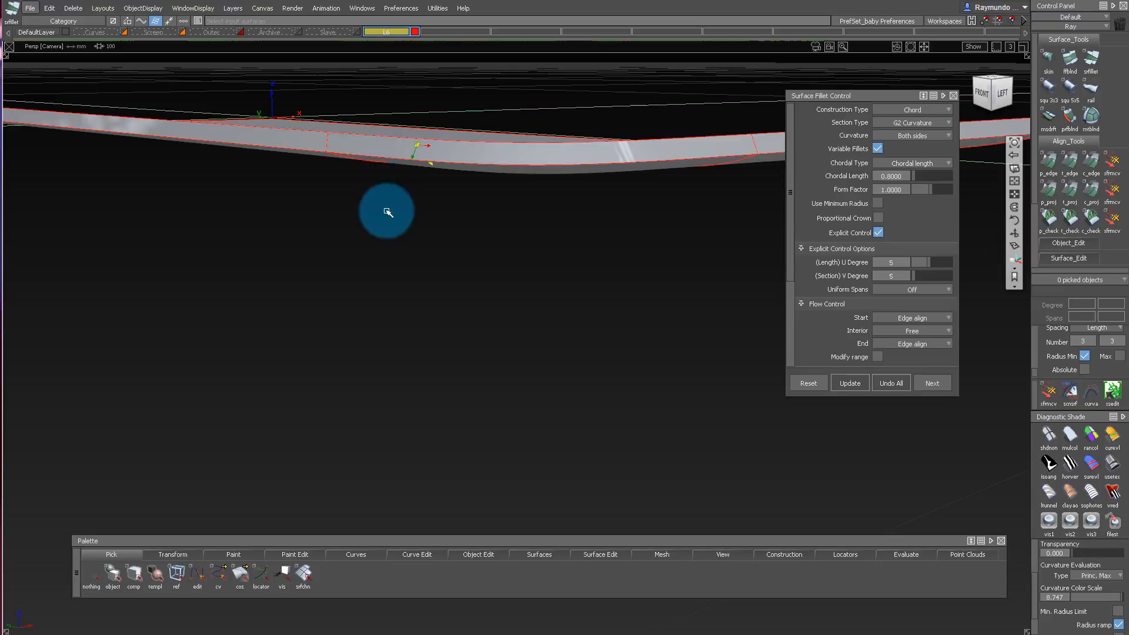
pyautogui.click(324, 149)
pyautogui.keyDown('alt'); pyautogui.keyDown('shift'); pyautogui.moveTo(790, 106); pyautogui.dragTo(822, 133); pyautogui.keyUp('shift'); pyautogui.keyUp('alt')
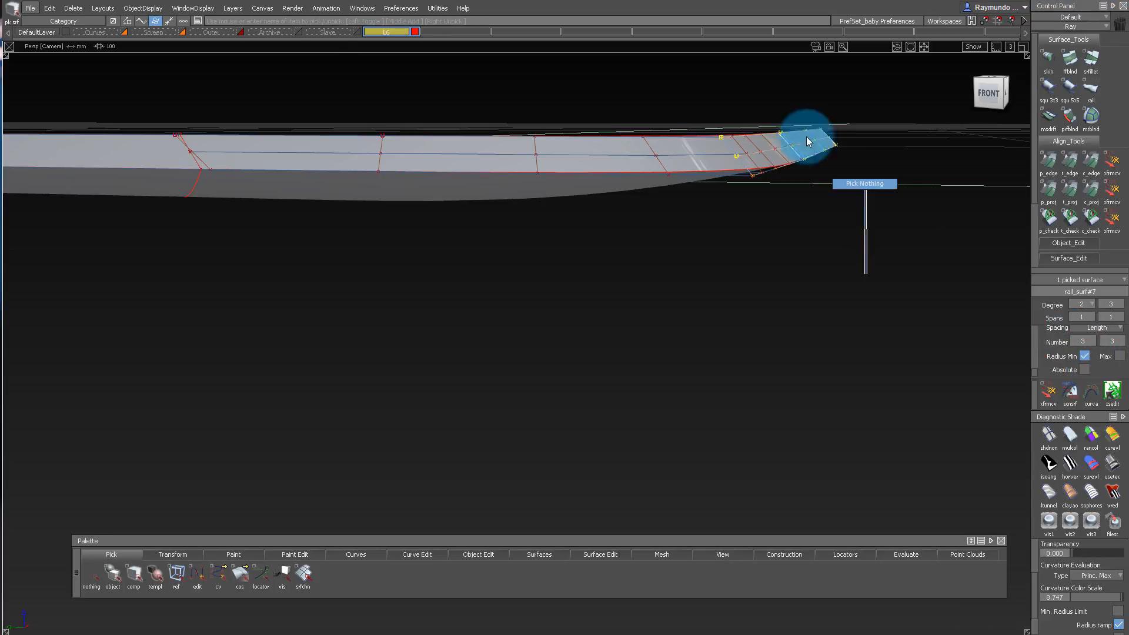
pyautogui.keyDown('ctrl'); pyautogui.keyDown('shift'); pyautogui.moveTo(772, 115); pyautogui.dragTo(775, 196); pyautogui.keyUp('shift'); pyautogui.keyUp('ctrl')
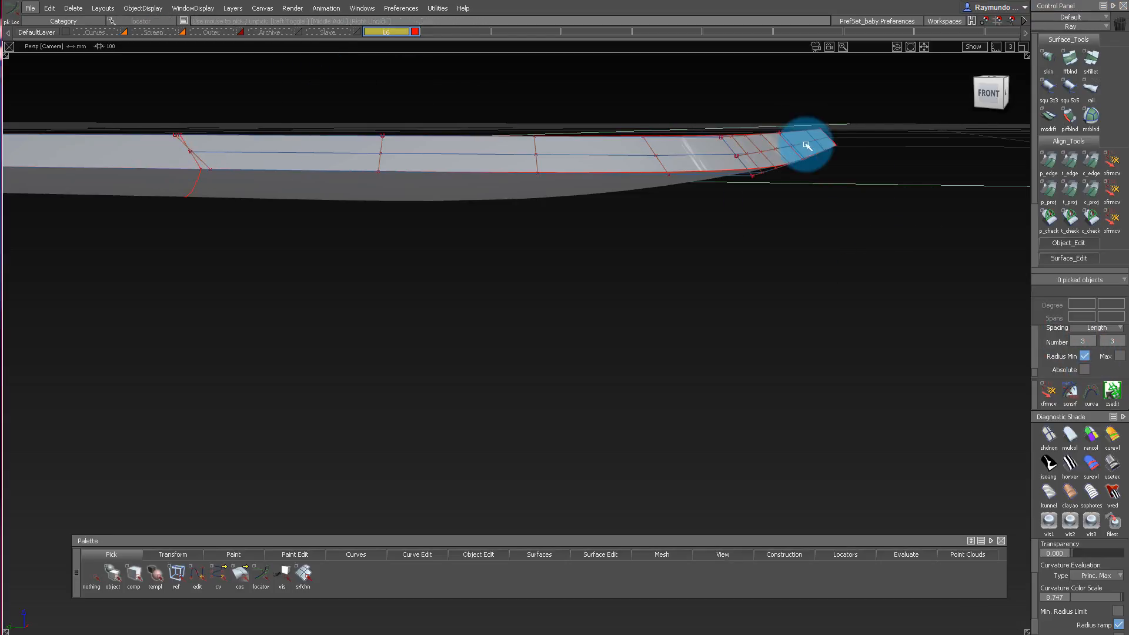
pyautogui.moveTo(809, 142)
pyautogui.keyDown('alt'); pyautogui.keyDown('shift'); pyautogui.mouseDown()
pyautogui.moveTo(807, 151)
pyautogui.moveTo(804, 137)
pyautogui.mouseUp(); pyautogui.keyUp('shift'); pyautogui.keyUp('alt')
pyautogui.keyDown('ctrl'); pyautogui.keyDown('shift'); pyautogui.moveTo(804, 137); pyautogui.dragTo(857, 157); pyautogui.keyUp('shift'); pyautogui.keyUp('ctrl')
pyautogui.keyDown('ctrl'); pyautogui.keyDown('shift'); pyautogui.moveTo(861, 158); pyautogui.dragTo(862, 206, button='middle'); pyautogui.keyUp('shift'); pyautogui.keyUp('ctrl')
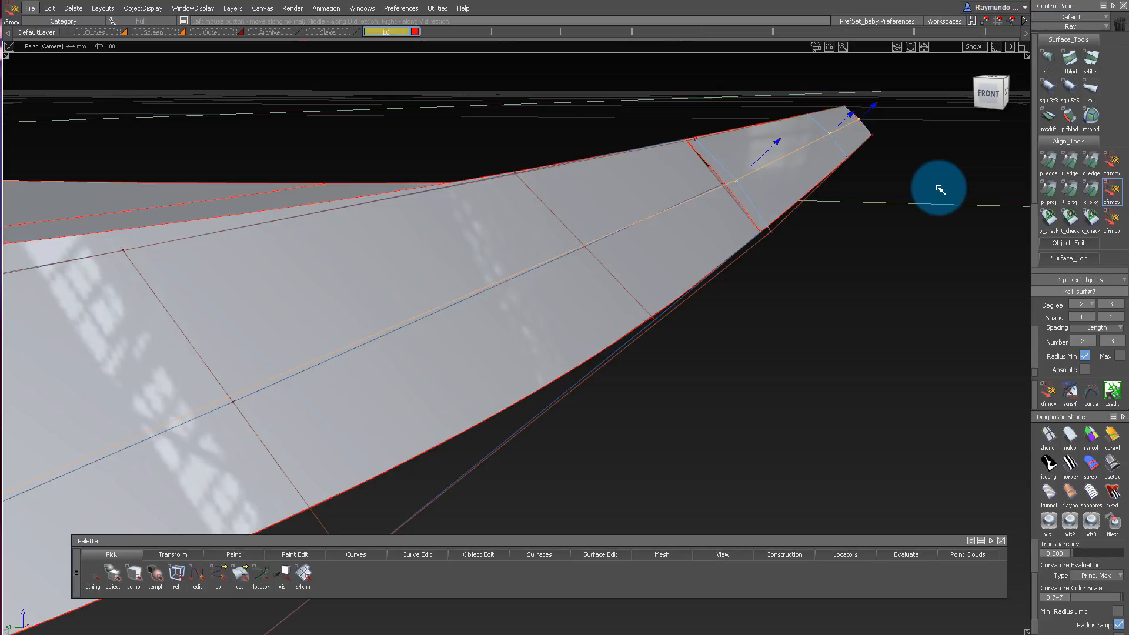
pyautogui.keyDown('alt'); pyautogui.keyDown('shift'); pyautogui.moveTo(939, 189); pyautogui.dragTo(313, 159); pyautogui.keyUp('shift'); pyautogui.keyUp('alt')
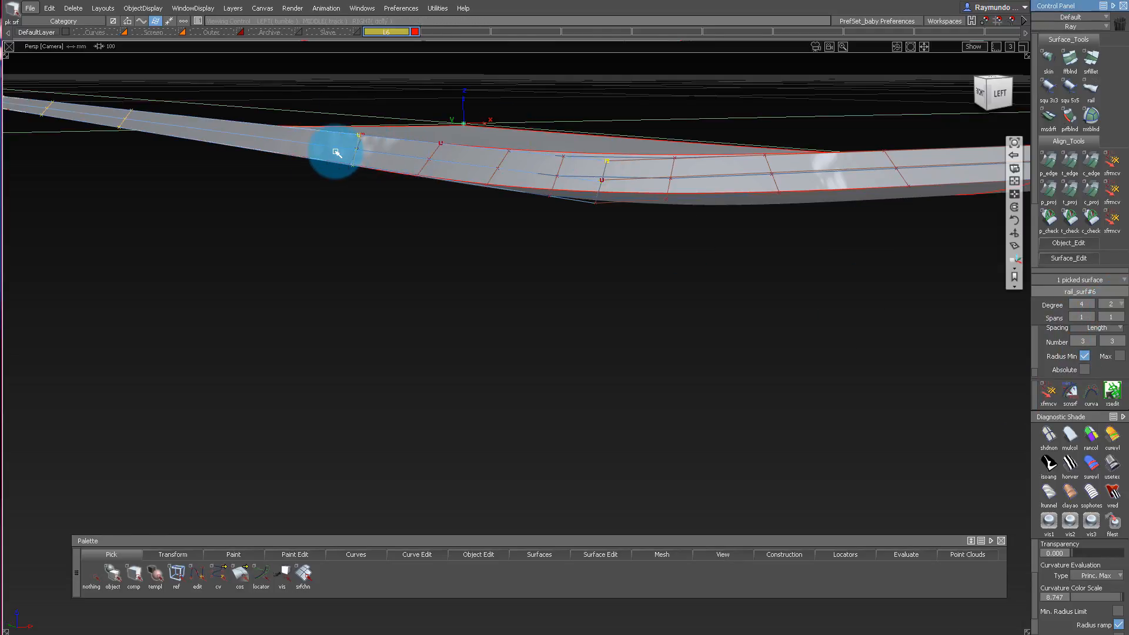
# Move the middle control hull of the long side wall along its surface normals.
pyautogui.keyDown('alt'); pyautogui.keyDown('shift'); pyautogui.moveTo(337, 153); pyautogui.dragTo(304, 196); pyautogui.keyUp('shift'); pyautogui.keyUp('alt')
pyautogui.keyDown('ctrl'); pyautogui.keyDown('shift'); pyautogui.moveTo(301, 127); pyautogui.dragTo(302, 207); pyautogui.keyUp('shift'); pyautogui.keyUp('ctrl')
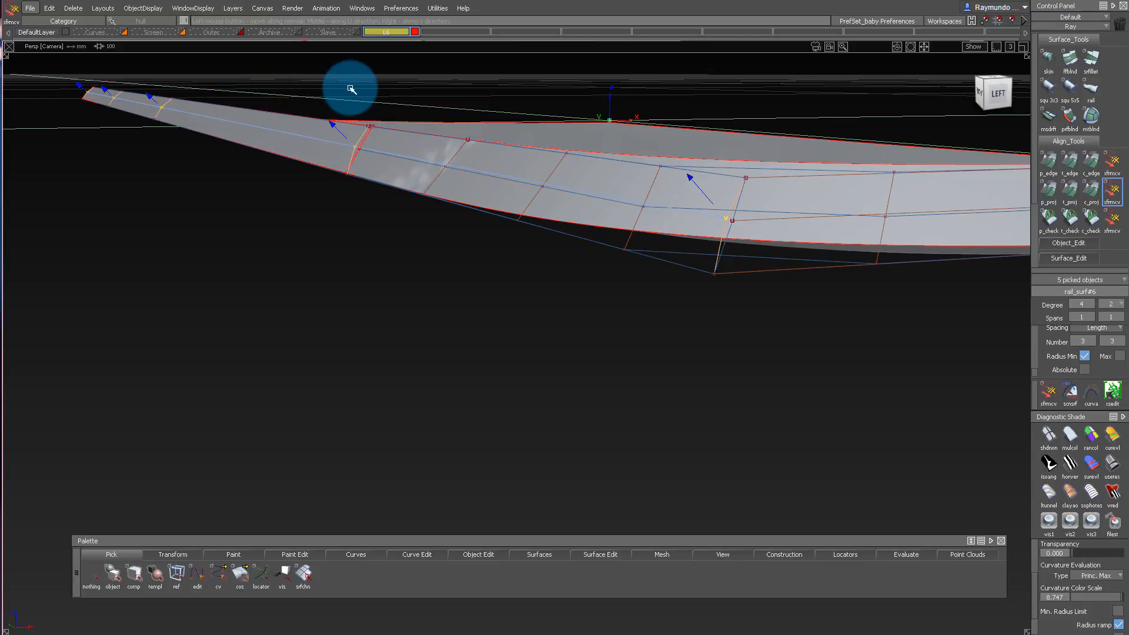
pyautogui.moveTo(299, 72); pyautogui.dragTo(828, 397)
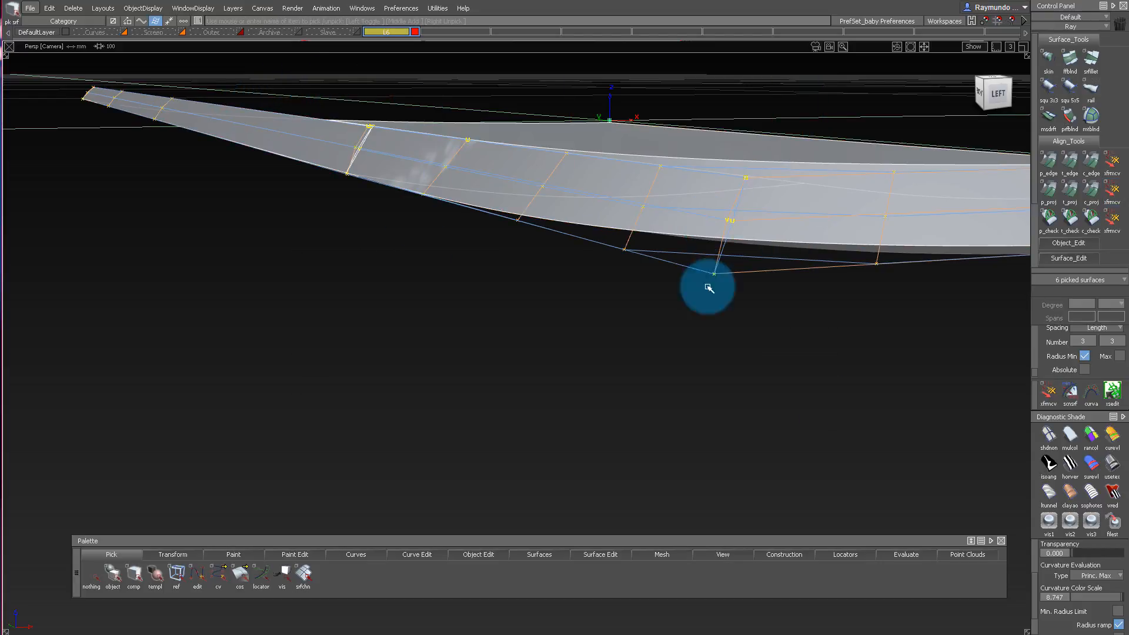
# Align the corner wall's edge to the long side wall with G3 continuity, Edge alignment and explicit degree 7 by 2.
pyautogui.doubleClick(1091, 168)
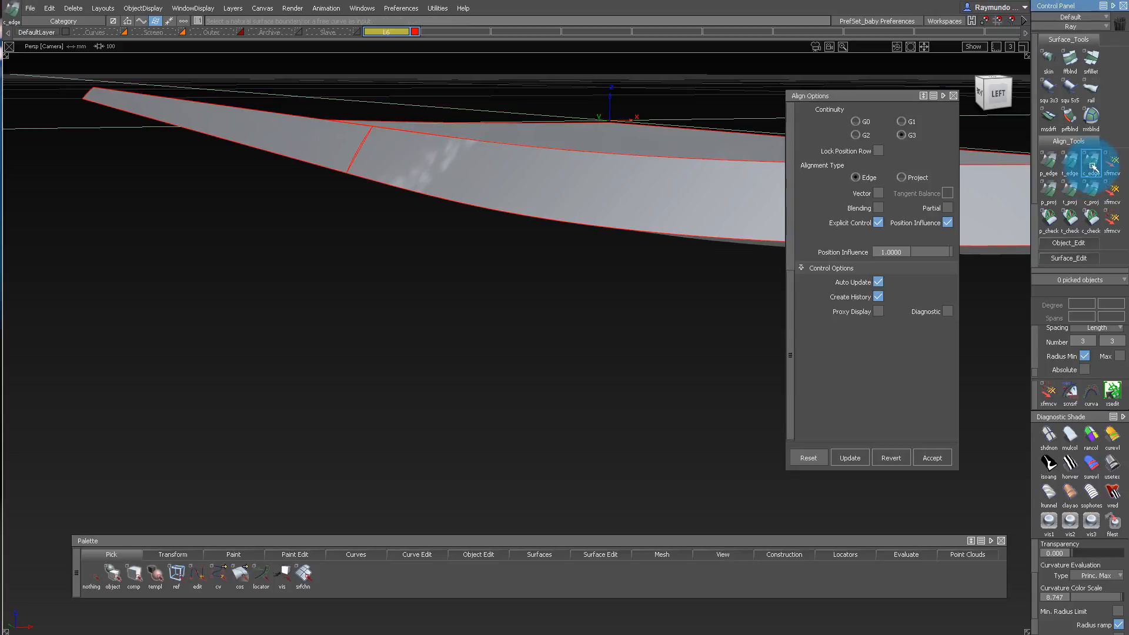
pyautogui.click(357, 147)
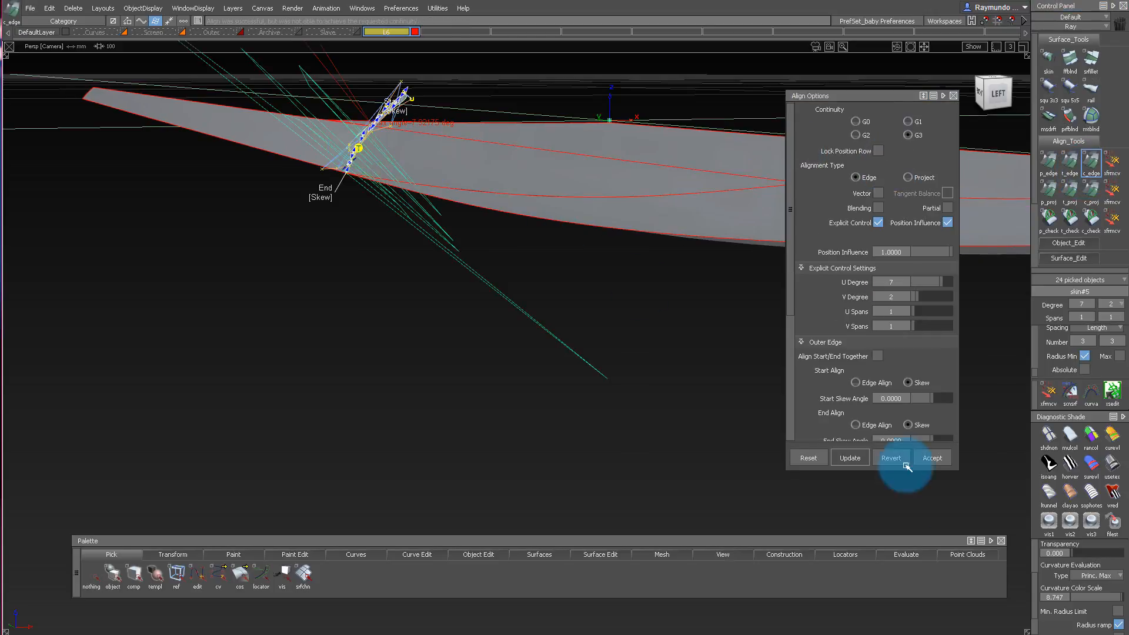
pyautogui.click(890, 456)
pyautogui.click(366, 153)
pyautogui.click(353, 146)
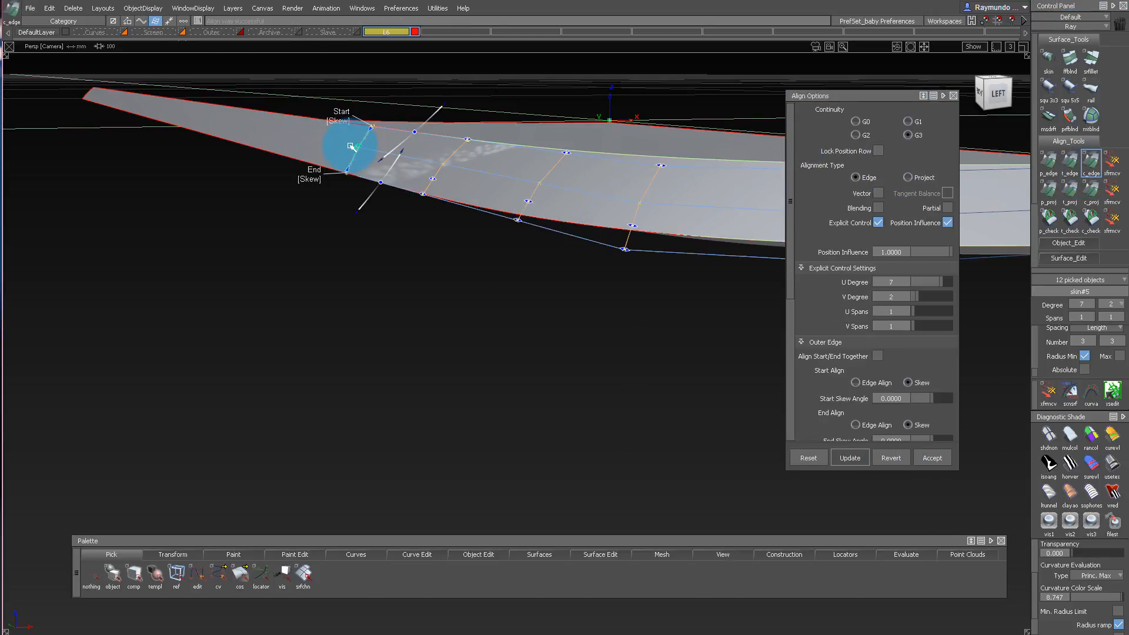
pyautogui.keyDown('alt'); pyautogui.keyDown('shift'); pyautogui.moveTo(355, 147); pyautogui.dragTo(388, 167, button='right'); pyautogui.keyUp('shift'); pyautogui.keyUp('alt')
pyautogui.keyDown('alt'); pyautogui.keyDown('shift'); pyautogui.moveTo(601, 173); pyautogui.dragTo(414, 180, button='middle'); pyautogui.keyUp('shift'); pyautogui.keyUp('alt')
pyautogui.keyDown('ctrl'); pyautogui.keyDown('shift'); pyautogui.moveTo(593, 194); pyautogui.dragTo(716, 171); pyautogui.keyUp('shift'); pyautogui.keyUp('ctrl')
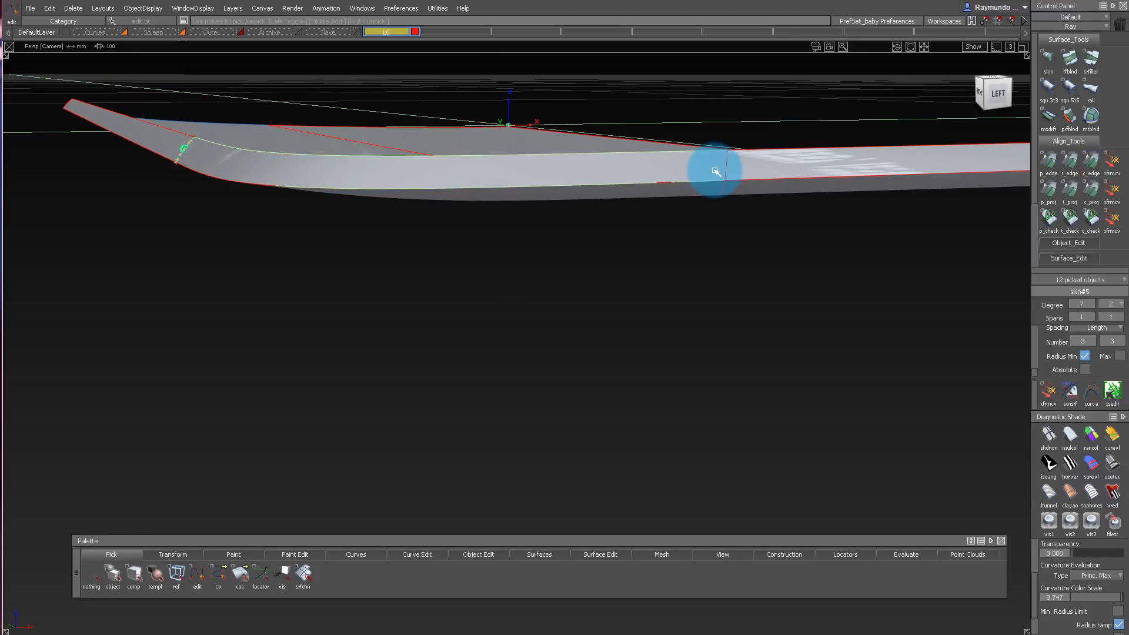
# Align the corner wall's other edge to the short end wall with G3 continuity.
pyautogui.keyDown('ctrl'); pyautogui.keyDown('shift'); pyautogui.moveTo(718, 235); pyautogui.dragTo(717, 132); pyautogui.keyUp('shift'); pyautogui.keyUp('ctrl')
pyautogui.keyDown('alt'); pyautogui.keyDown('shift'); pyautogui.moveTo(718, 132); pyautogui.dragTo(529, 153); pyautogui.keyUp('shift'); pyautogui.keyUp('alt')
pyautogui.doubleClick(1093, 166)
pyautogui.click(727, 227)
pyautogui.keyDown('ctrl'); pyautogui.keyDown('shift'); pyautogui.moveTo(583, 227); pyautogui.dragTo(583, 144); pyautogui.keyUp('shift'); pyautogui.keyUp('ctrl')
pyautogui.keyDown('alt'); pyautogui.keyDown('shift'); pyautogui.moveTo(529, 153); pyautogui.dragTo(553, 247); pyautogui.keyUp('shift'); pyautogui.keyUp('alt')
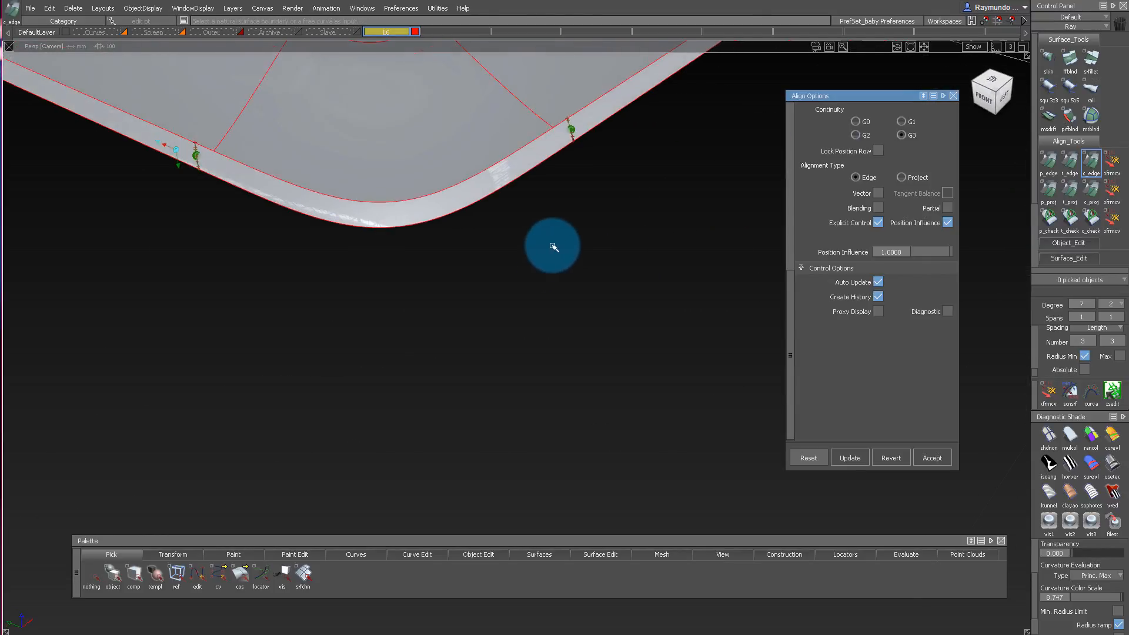
pyautogui.keyDown('alt'); pyautogui.keyDown('shift'); pyautogui.moveTo(553, 247); pyautogui.dragTo(628, 269, button='middle'); pyautogui.keyUp('shift'); pyautogui.keyUp('alt')
# Select the whole model and clear the continuity markers from the wall seams.
pyautogui.keyDown('alt'); pyautogui.keyDown('shift'); pyautogui.moveTo(492, 274); pyautogui.dragTo(497, 112); pyautogui.keyUp('shift'); pyautogui.keyUp('alt')
pyautogui.keyDown('ctrl'); pyautogui.keyDown('shift'); pyautogui.moveTo(435, 111); pyautogui.dragTo(340, 55); pyautogui.keyUp('shift'); pyautogui.keyUp('ctrl')
pyautogui.moveTo(214, 61); pyautogui.dragTo(700, 412)
pyautogui.keyDown('ctrl'); pyautogui.keyDown('shift'); pyautogui.moveTo(647, 330); pyautogui.dragTo(663, 253); pyautogui.keyUp('shift'); pyautogui.keyUp('ctrl')
pyautogui.keyDown('alt'); pyautogui.keyDown('shift'); pyautogui.moveTo(453, 160); pyautogui.dragTo(540, 275); pyautogui.keyUp('shift'); pyautogui.keyUp('alt')
pyautogui.keyDown('ctrl'); pyautogui.keyDown('shift'); pyautogui.moveTo(540, 275); pyautogui.dragTo(537, 175); pyautogui.keyUp('shift'); pyautogui.keyUp('ctrl')
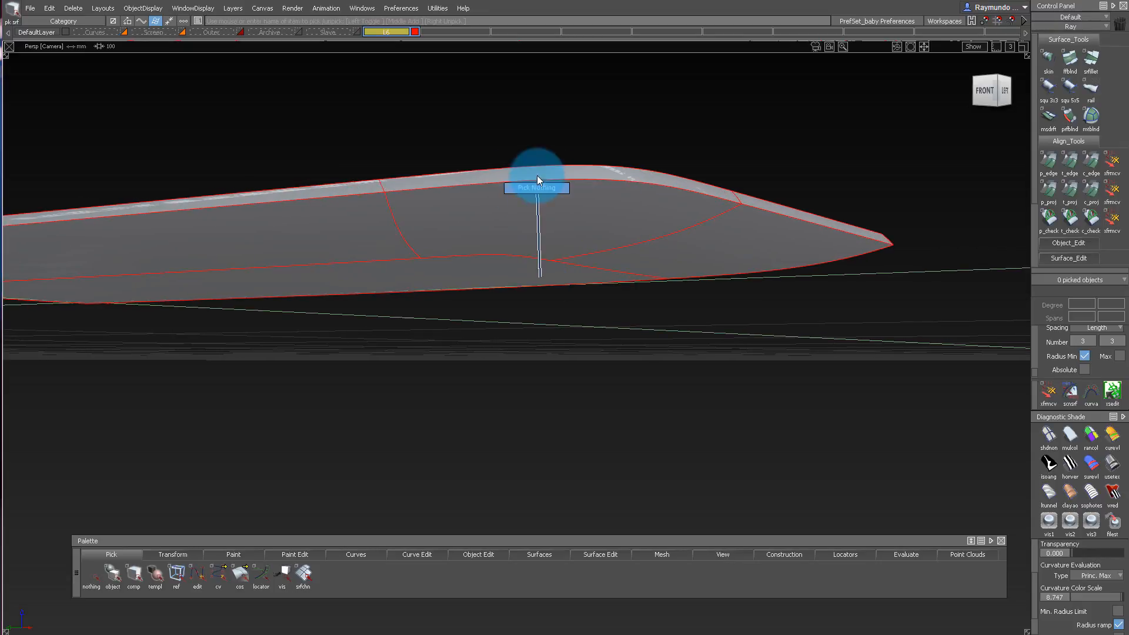
# Build Chord surface fillets along the long wall and corner bottom edges with G2 Curvature, 0.8 chordal length and degree 5 by 5.
pyautogui.press('f')
pyautogui.click(357, 217)
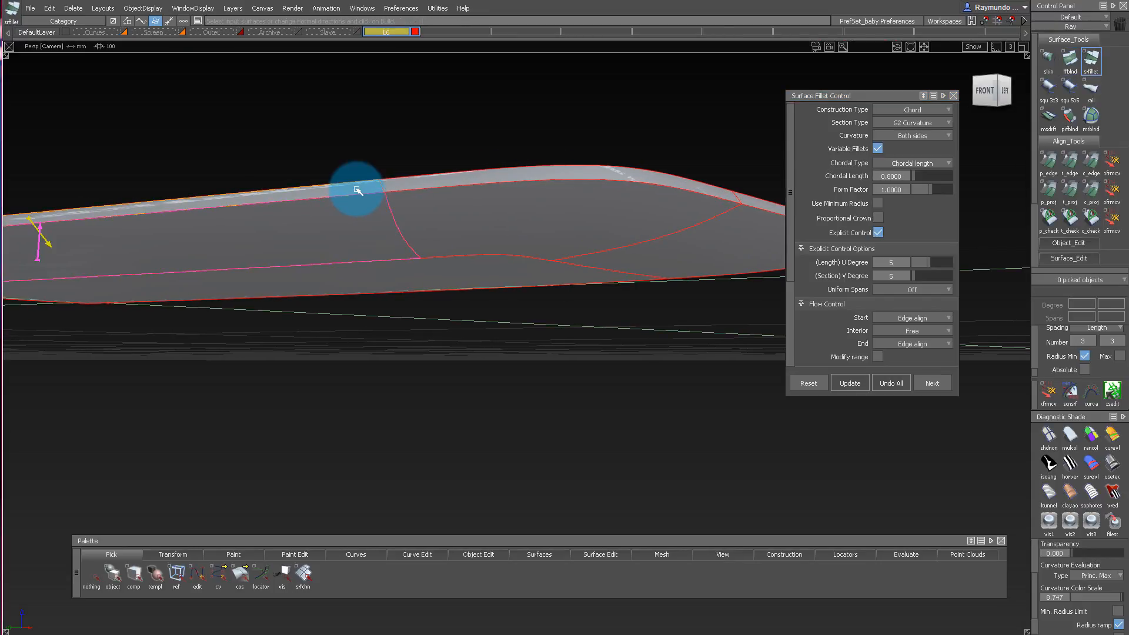
pyautogui.keyDown('ctrl'); pyautogui.keyDown('shift'); pyautogui.moveTo(579, 229); pyautogui.dragTo(527, 217); pyautogui.keyUp('shift'); pyautogui.keyUp('ctrl')
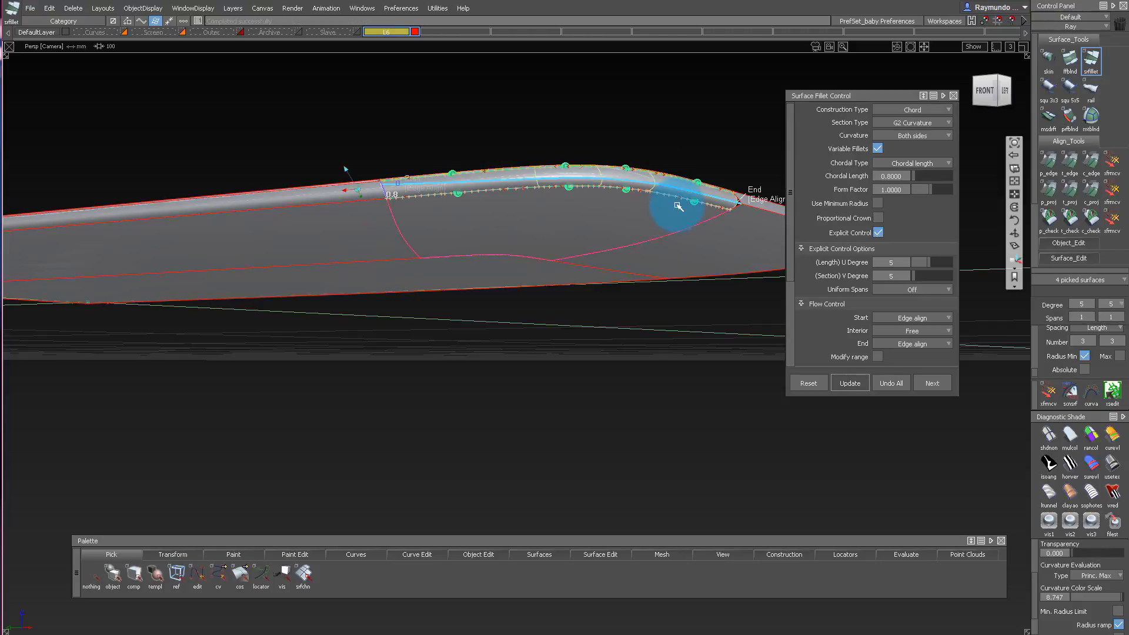
pyautogui.keyDown('alt'); pyautogui.keyDown('shift'); pyautogui.moveTo(678, 206); pyautogui.dragTo(714, 227); pyautogui.keyUp('shift'); pyautogui.keyUp('alt')
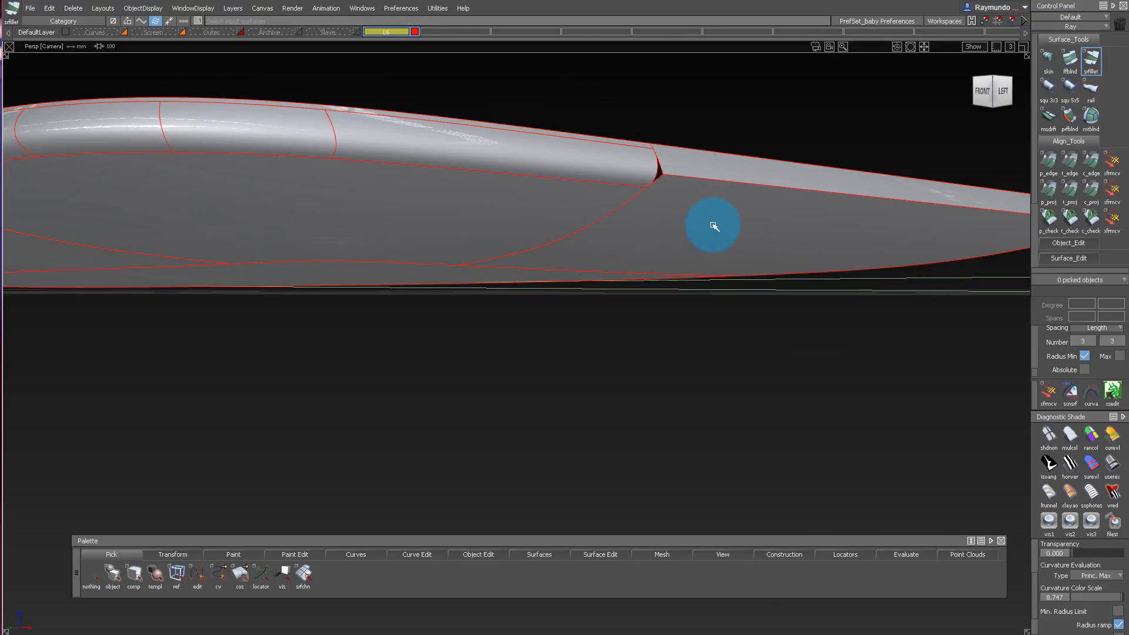
# Fillet the short end wall's bottom edge with the same Chord, G2 Curvature and 0.8 chordal length settings.
pyautogui.click(713, 168)
pyautogui.keyDown('alt'); pyautogui.keyDown('shift'); pyautogui.moveTo(749, 164); pyautogui.dragTo(694, 217, button='right'); pyautogui.keyUp('shift'); pyautogui.keyUp('alt')
pyautogui.keyDown('alt'); pyautogui.keyDown('shift'); pyautogui.moveTo(694, 217); pyautogui.dragTo(871, 132); pyautogui.keyUp('shift'); pyautogui.keyUp('alt')
pyautogui.keyDown('alt'); pyautogui.keyDown('shift'); pyautogui.moveTo(645, 123); pyautogui.dragTo(753, 166); pyautogui.keyUp('shift'); pyautogui.keyUp('alt')
pyautogui.moveTo(683, 156)
pyautogui.keyDown('ctrl'); pyautogui.keyDown('shift'); pyautogui.mouseDown()
pyautogui.moveTo(669, 78)
pyautogui.moveTo(685, 167)
pyautogui.mouseUp(); pyautogui.keyUp('shift'); pyautogui.keyUp('ctrl')
pyautogui.keyDown('alt'); pyautogui.keyDown('shift'); pyautogui.moveTo(685, 168); pyautogui.dragTo(678, 58); pyautogui.keyUp('shift'); pyautogui.keyUp('alt')
pyautogui.keyDown('alt'); pyautogui.keyDown('shift'); pyautogui.moveTo(678, 58); pyautogui.dragTo(565, 70, button='right'); pyautogui.keyUp('shift'); pyautogui.keyUp('alt')
pyautogui.keyDown('alt'); pyautogui.keyDown('shift'); pyautogui.moveTo(565, 71); pyautogui.dragTo(619, 234); pyautogui.keyUp('shift'); pyautogui.keyUp('alt')
pyautogui.keyDown('alt'); pyautogui.keyDown('shift'); pyautogui.moveTo(566, 197); pyautogui.dragTo(443, 230); pyautogui.keyUp('shift'); pyautogui.keyUp('alt')
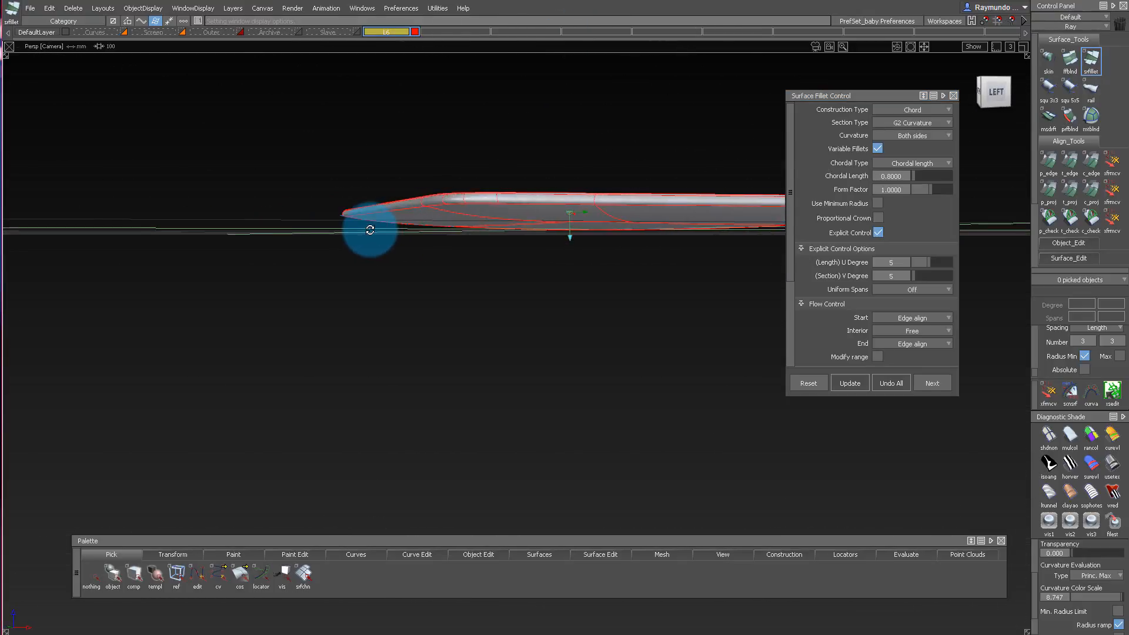
pyautogui.keyDown('alt'); pyautogui.keyDown('shift'); pyautogui.moveTo(370, 230); pyautogui.dragTo(443, 154); pyautogui.keyUp('shift'); pyautogui.keyUp('alt')
pyautogui.keyDown('alt'); pyautogui.keyDown('shift'); pyautogui.moveTo(443, 167); pyautogui.dragTo(371, 169); pyautogui.keyUp('shift'); pyautogui.keyUp('alt')
# Mirror all model surfaces and turn on symmetry for their layer to complete the shell.
pyautogui.moveTo(345, 337); pyautogui.dragTo(775, 541)
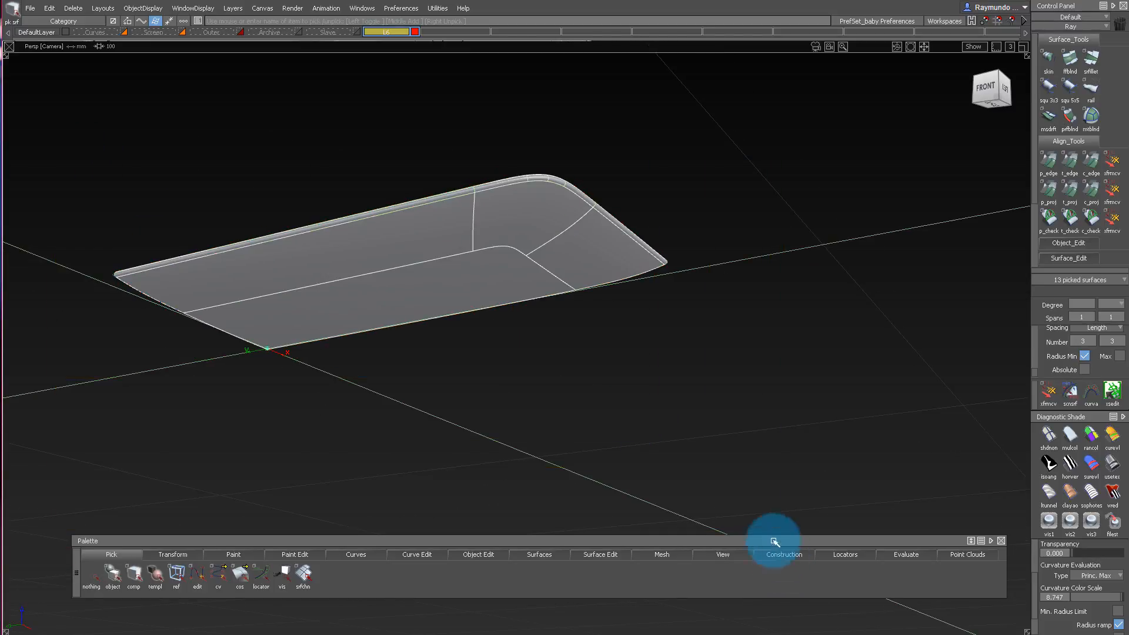
pyautogui.click(50, 8)
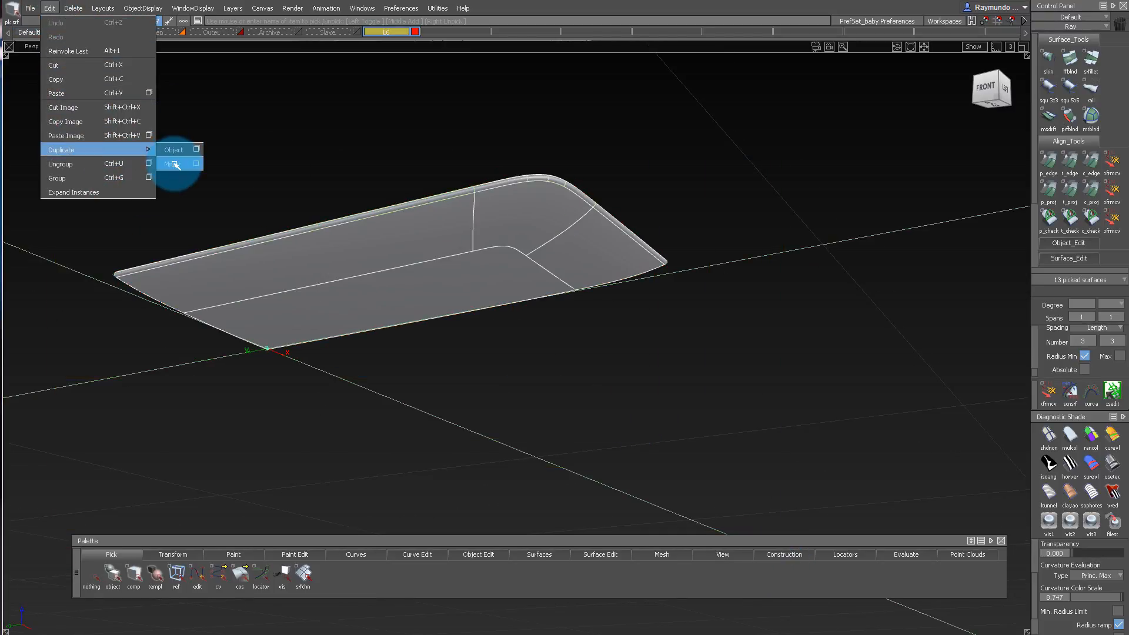
pyautogui.click(175, 165)
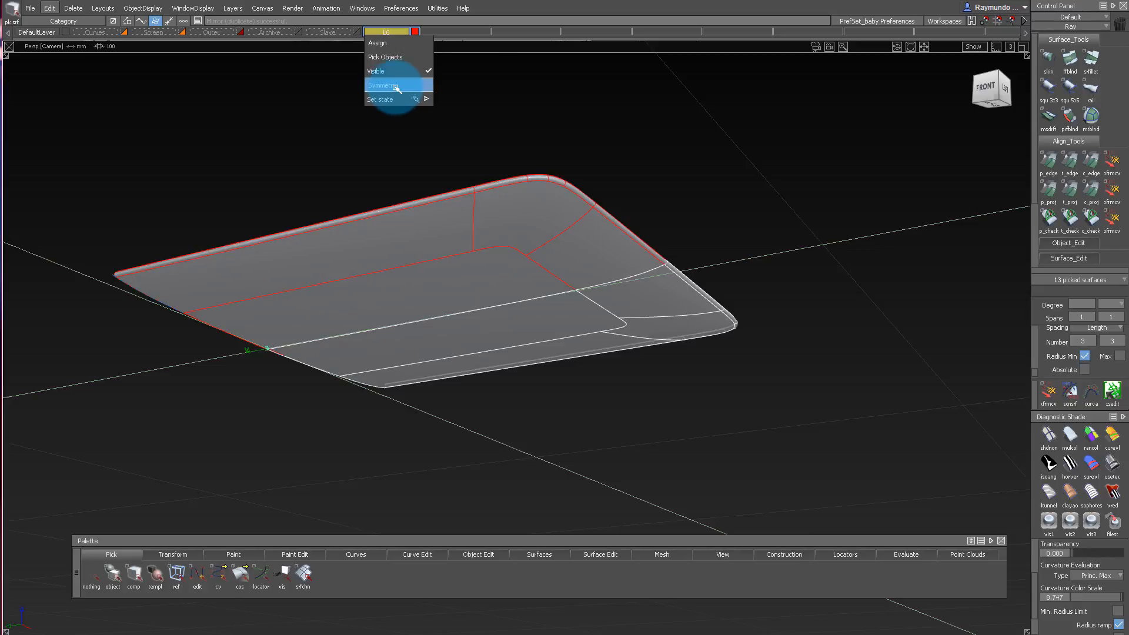
pyautogui.click(396, 87)
# Hide the surface outlines and examine the complete mirrored shell from several angles.
pyautogui.hotkey('ctrl', 'm')
pyautogui.keyDown('alt'); pyautogui.keyDown('shift'); pyautogui.moveTo(690, 344); pyautogui.dragTo(600, 92); pyautogui.keyUp('shift'); pyautogui.keyUp('alt')
pyautogui.keyDown('alt'); pyautogui.keyDown('shift'); pyautogui.moveTo(636, 213); pyautogui.dragTo(847, 177, button='middle'); pyautogui.keyUp('shift'); pyautogui.keyUp('alt')
pyautogui.keyDown('alt'); pyautogui.keyDown('shift'); pyautogui.moveTo(847, 177); pyautogui.dragTo(576, 265, button='right'); pyautogui.keyUp('shift'); pyautogui.keyUp('alt')
pyautogui.keyDown('alt'); pyautogui.keyDown('shift'); pyautogui.moveTo(577, 265); pyautogui.dragTo(530, 253); pyautogui.keyUp('shift'); pyautogui.keyUp('alt')
pyautogui.keyDown('alt'); pyautogui.keyDown('shift'); pyautogui.moveTo(529, 253); pyautogui.dragTo(680, 171, button='right'); pyautogui.keyUp('shift'); pyautogui.keyUp('alt')
pyautogui.keyDown('alt'); pyautogui.keyDown('shift'); pyautogui.moveTo(681, 171); pyautogui.dragTo(800, 200); pyautogui.keyUp('shift'); pyautogui.keyUp('alt')
pyautogui.keyDown('alt'); pyautogui.keyDown('shift'); pyautogui.moveTo(800, 200); pyautogui.dragTo(737, 219, button='right'); pyautogui.keyUp('shift'); pyautogui.keyUp('alt')
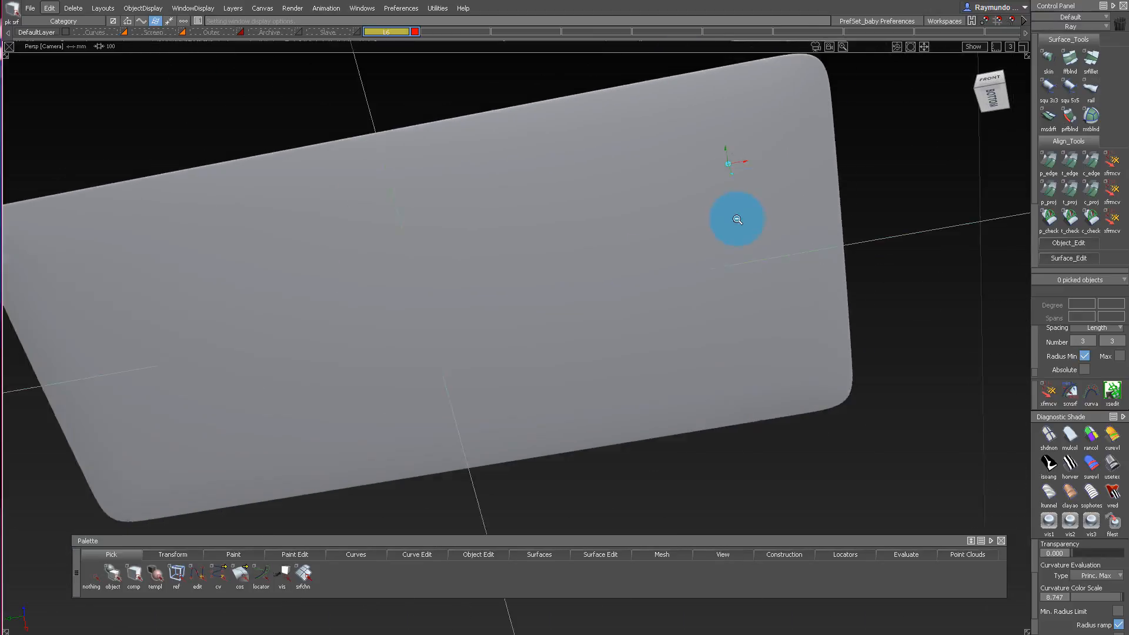
pyautogui.keyDown('alt'); pyautogui.keyDown('shift'); pyautogui.moveTo(738, 219); pyautogui.dragTo(635, 135); pyautogui.keyUp('shift'); pyautogui.keyUp('alt')
# Examine the shell's highlights with the Shade-Sky texture map as diagnostic shading.
pyautogui.click(1071, 441)
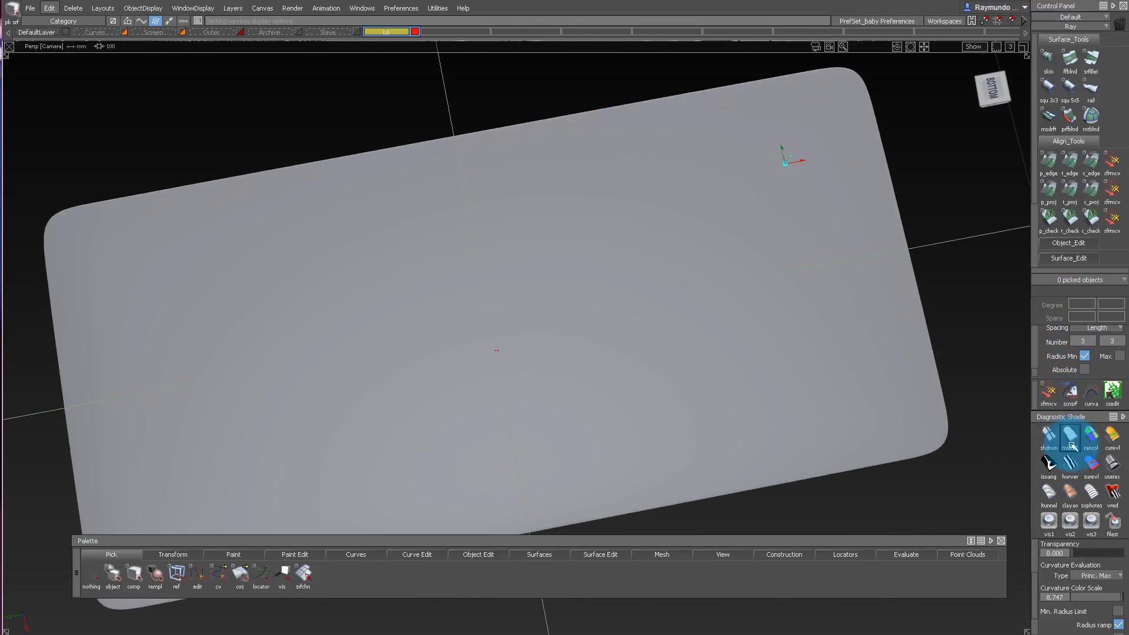
pyautogui.click(1114, 464)
pyautogui.moveTo(731, 202)
pyautogui.keyDown('alt'); pyautogui.keyDown('shift'); pyautogui.mouseDown()
pyautogui.moveTo(711, 89)
pyautogui.moveTo(716, 284)
pyautogui.moveTo(761, 116)
pyautogui.moveTo(857, 378)
pyautogui.moveTo(695, 305)
pyautogui.mouseUp(); pyautogui.keyUp('shift'); pyautogui.keyUp('alt')
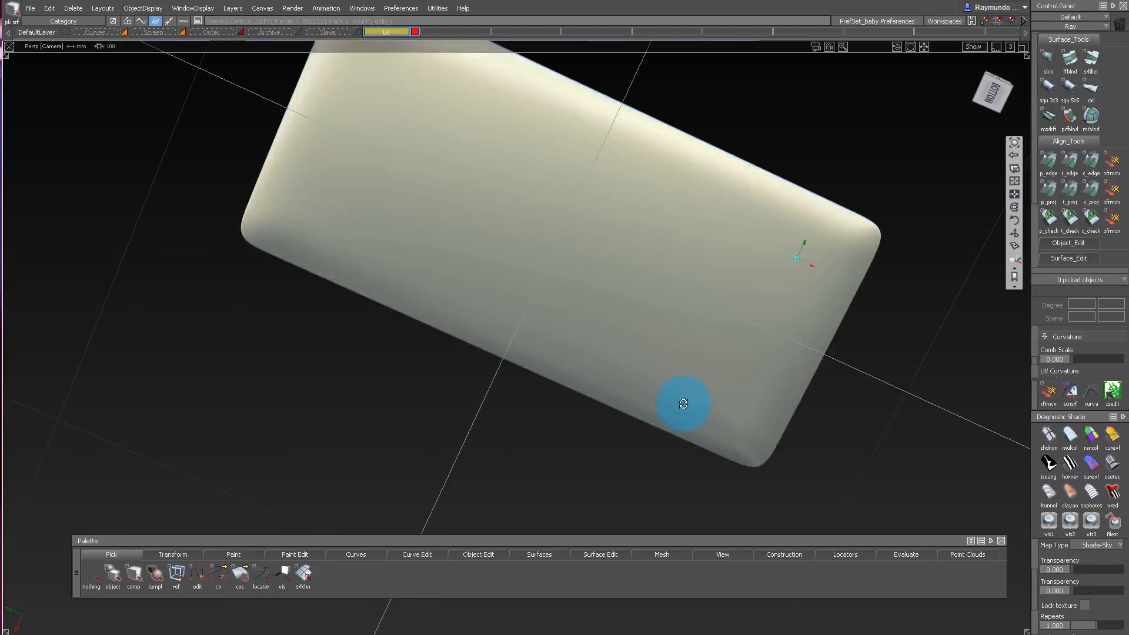
pyautogui.moveTo(683, 404)
pyautogui.keyDown('alt'); pyautogui.keyDown('shift'); pyautogui.mouseDown()
pyautogui.moveTo(658, 328)
pyautogui.moveTo(658, 411)
pyautogui.moveTo(691, 298)
pyautogui.moveTo(692, 225)
pyautogui.mouseUp(); pyautogui.keyUp('shift'); pyautogui.keyUp('alt')
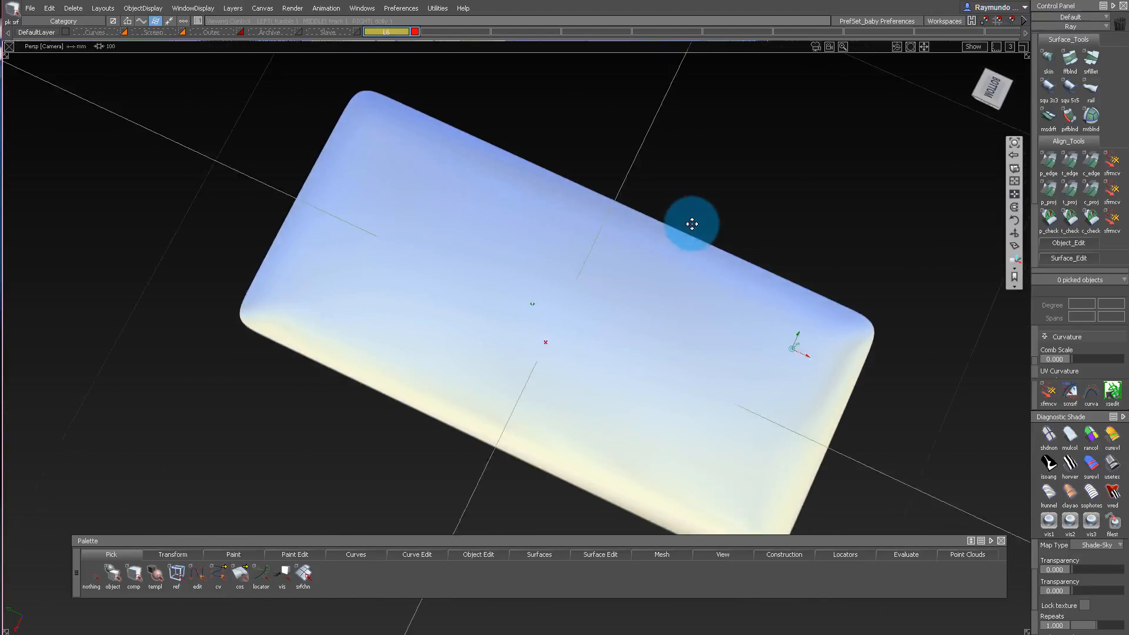
pyautogui.keyDown('alt'); pyautogui.keyDown('shift'); pyautogui.moveTo(692, 224); pyautogui.dragTo(685, 147, button='middle'); pyautogui.keyUp('shift'); pyautogui.keyUp('alt')
# Examine the shell's bottom and corners with the principal maximum curvature color map and return to normal shading.
pyautogui.click(1112, 436)
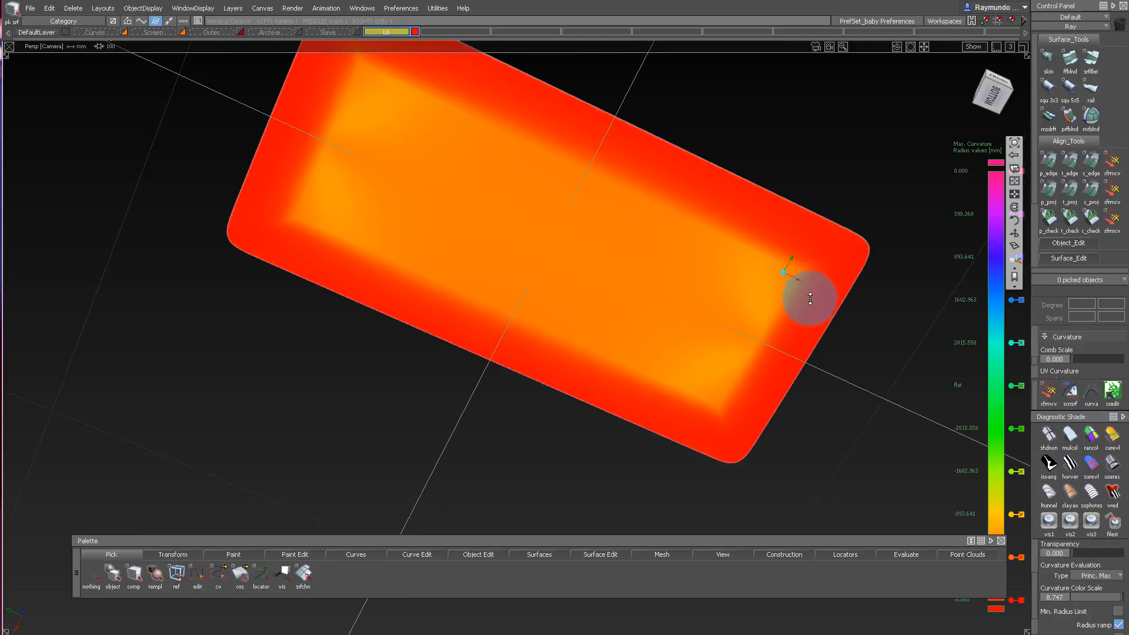
pyautogui.keyDown('alt'); pyautogui.keyDown('shift'); pyautogui.moveTo(811, 298); pyautogui.dragTo(812, 405); pyautogui.keyUp('shift'); pyautogui.keyUp('alt')
pyautogui.keyDown('alt'); pyautogui.keyDown('shift'); pyautogui.moveTo(725, 327); pyautogui.dragTo(548, 243); pyautogui.keyUp('shift'); pyautogui.keyUp('alt')
pyautogui.keyDown('alt'); pyautogui.keyDown('shift'); pyautogui.moveTo(560, 187); pyautogui.dragTo(564, 8); pyautogui.keyUp('shift'); pyautogui.keyUp('alt')
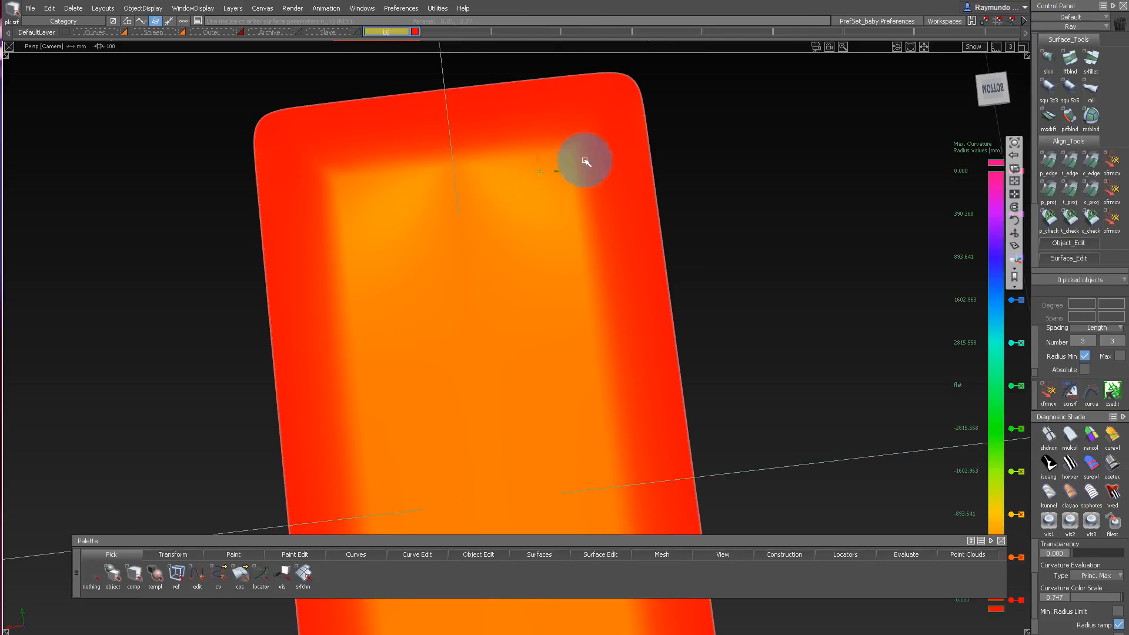
pyautogui.keyDown('alt'); pyautogui.keyDown('shift'); pyautogui.moveTo(586, 161); pyautogui.dragTo(595, 326); pyautogui.keyUp('shift'); pyautogui.keyUp('alt')
pyautogui.keyDown('alt'); pyautogui.keyDown('shift'); pyautogui.moveTo(550, 194); pyautogui.dragTo(587, 372); pyautogui.keyUp('shift'); pyautogui.keyUp('alt')
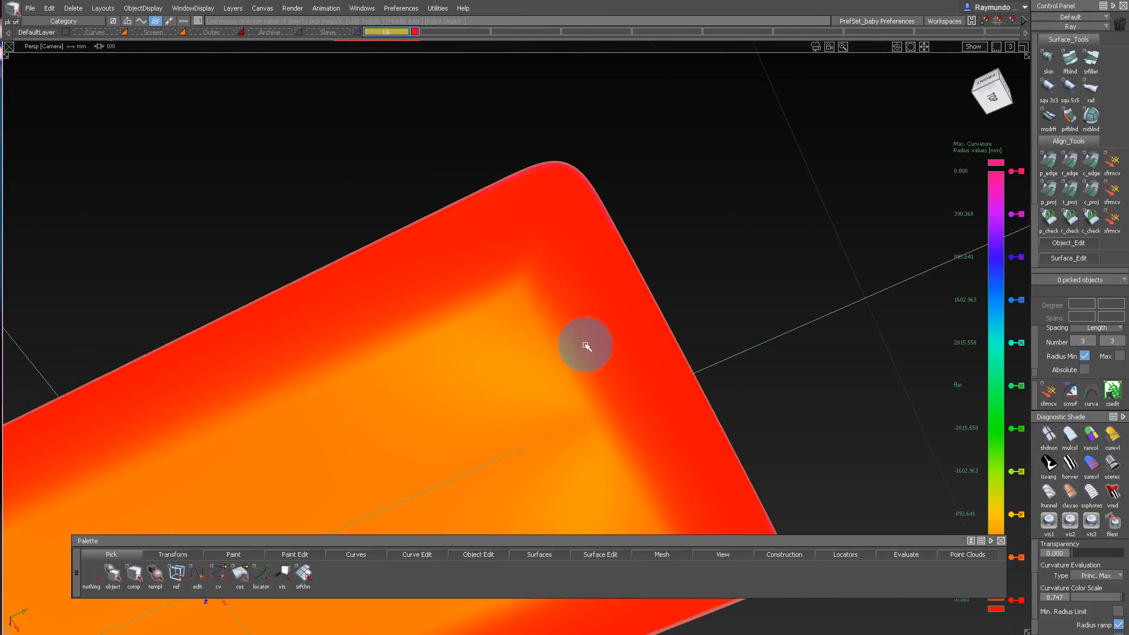
pyautogui.moveTo(613, 297)
pyautogui.keyDown('alt'); pyautogui.keyDown('shift'); pyautogui.mouseDown()
pyautogui.moveTo(527, 255)
pyautogui.moveTo(524, 103)
pyautogui.moveTo(550, 235)
pyautogui.moveTo(506, 232)
pyautogui.moveTo(529, 108)
pyautogui.moveTo(583, 156)
pyautogui.moveTo(573, 250)
pyautogui.moveTo(610, 253)
pyautogui.moveTo(665, 176)
pyautogui.moveTo(522, 230)
pyautogui.moveTo(466, 375)
pyautogui.moveTo(464, 224)
pyautogui.mouseUp(); pyautogui.keyUp('shift'); pyautogui.keyUp('alt')
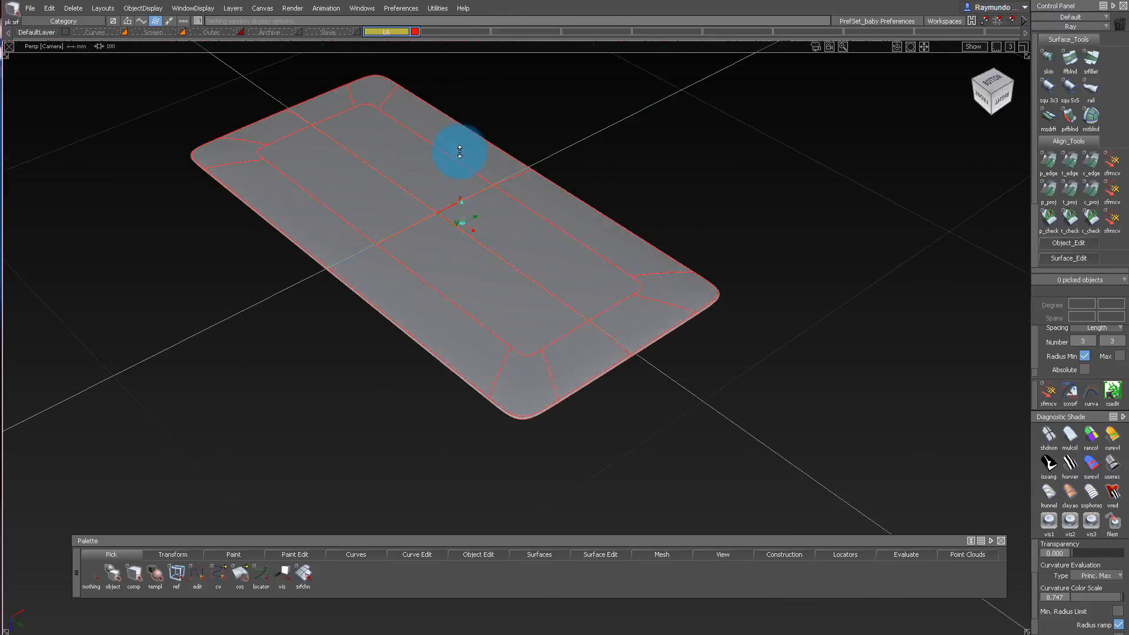
# Examine the shell's inside and underside with the surface outlines displayed.
pyautogui.keyDown('alt'); pyautogui.keyDown('shift'); pyautogui.moveTo(459, 152); pyautogui.dragTo(497, 62); pyautogui.keyUp('shift'); pyautogui.keyUp('alt')
pyautogui.keyDown('alt'); pyautogui.keyDown('shift'); pyautogui.moveTo(560, 190); pyautogui.dragTo(753, 427); pyautogui.keyUp('shift'); pyautogui.keyUp('alt')
pyautogui.keyDown('alt'); pyautogui.keyDown('shift'); pyautogui.moveTo(791, 489); pyautogui.dragTo(1000, 12); pyautogui.keyUp('shift'); pyautogui.keyUp('alt')
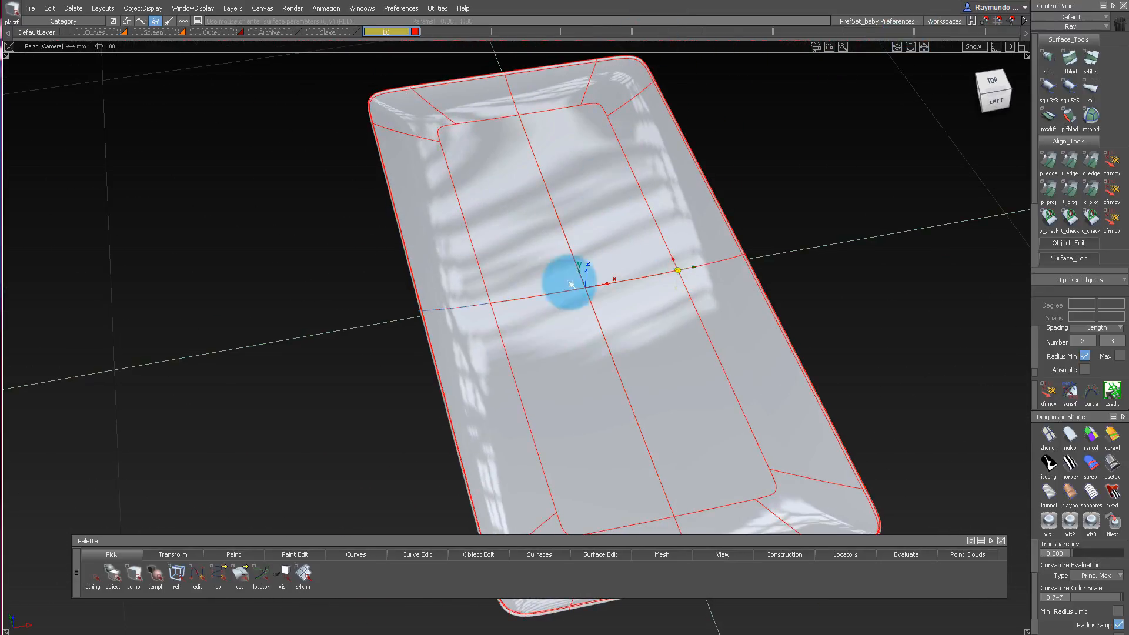
pyautogui.keyDown('alt'); pyautogui.keyDown('shift'); pyautogui.moveTo(571, 283); pyautogui.dragTo(764, 252); pyautogui.keyUp('shift'); pyautogui.keyUp('alt')
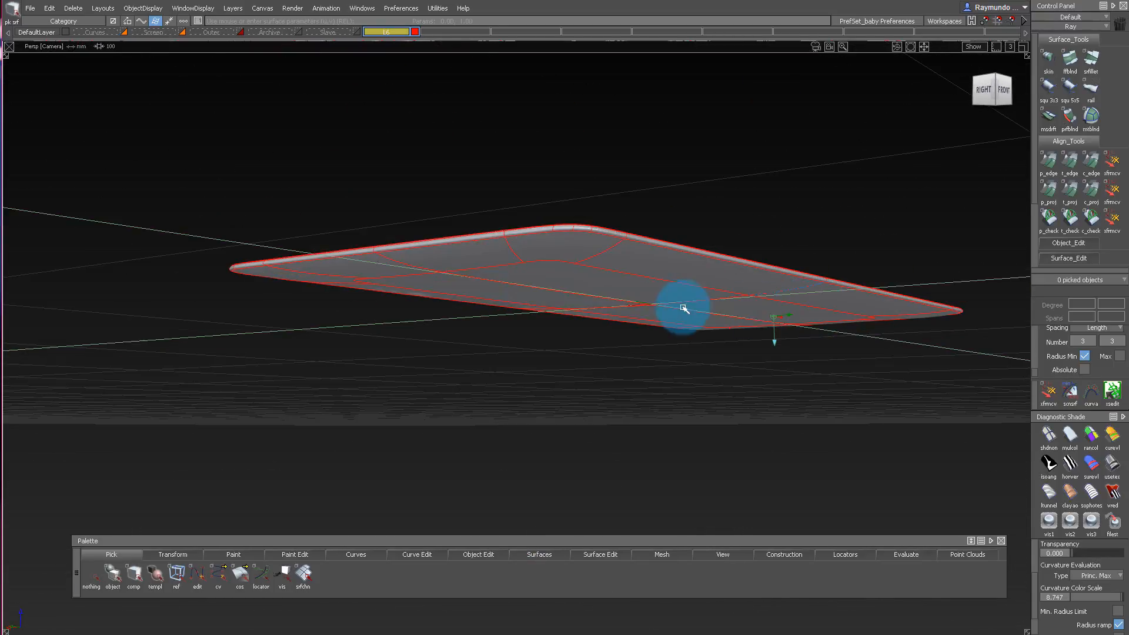
pyautogui.keyDown('alt'); pyautogui.keyDown('shift'); pyautogui.moveTo(684, 309); pyautogui.dragTo(640, 228); pyautogui.keyUp('shift'); pyautogui.keyUp('alt')
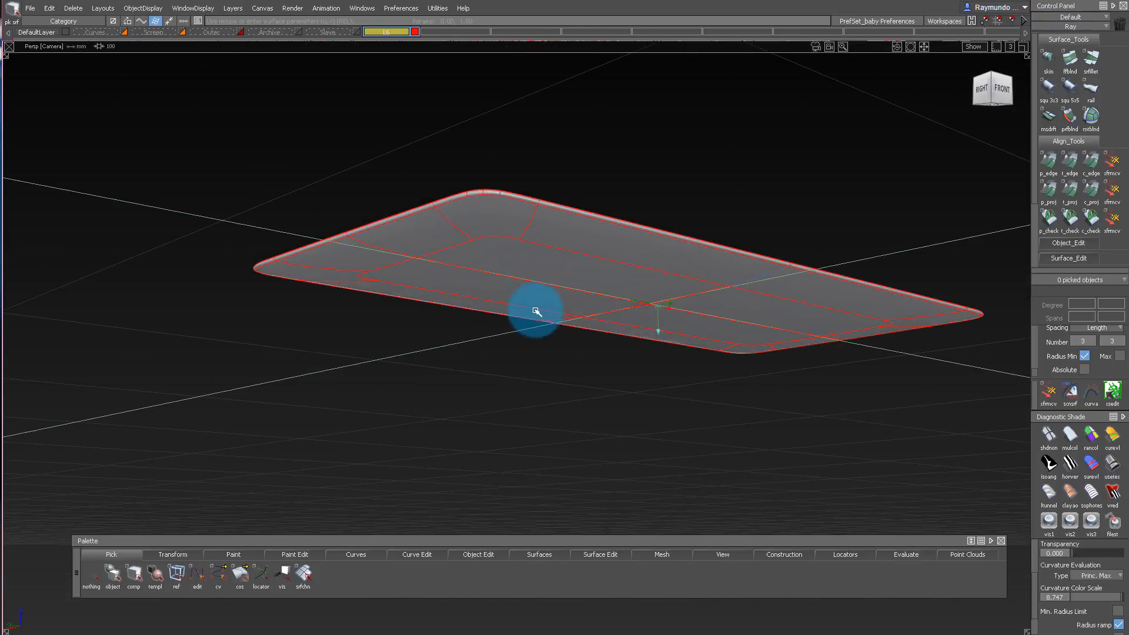
# Show the Screen layer and examine its section curve against the shell's bottom surfaces.
pyautogui.keyDown('alt'); pyautogui.keyDown('shift'); pyautogui.moveTo(181, 33); pyautogui.dragTo(641, 222); pyautogui.keyUp('shift'); pyautogui.keyUp('alt')
pyautogui.keyDown('alt'); pyautogui.keyDown('shift'); pyautogui.moveTo(579, 150); pyautogui.dragTo(631, 351); pyautogui.keyUp('shift'); pyautogui.keyUp('alt')
pyautogui.keyDown('alt'); pyautogui.keyDown('shift'); pyautogui.moveTo(502, 204); pyautogui.dragTo(631, 259); pyautogui.keyUp('shift'); pyautogui.keyUp('alt')
pyautogui.keyDown('alt'); pyautogui.keyDown('shift'); pyautogui.moveTo(710, 276); pyautogui.dragTo(625, 249); pyautogui.keyUp('shift'); pyautogui.keyUp('alt')
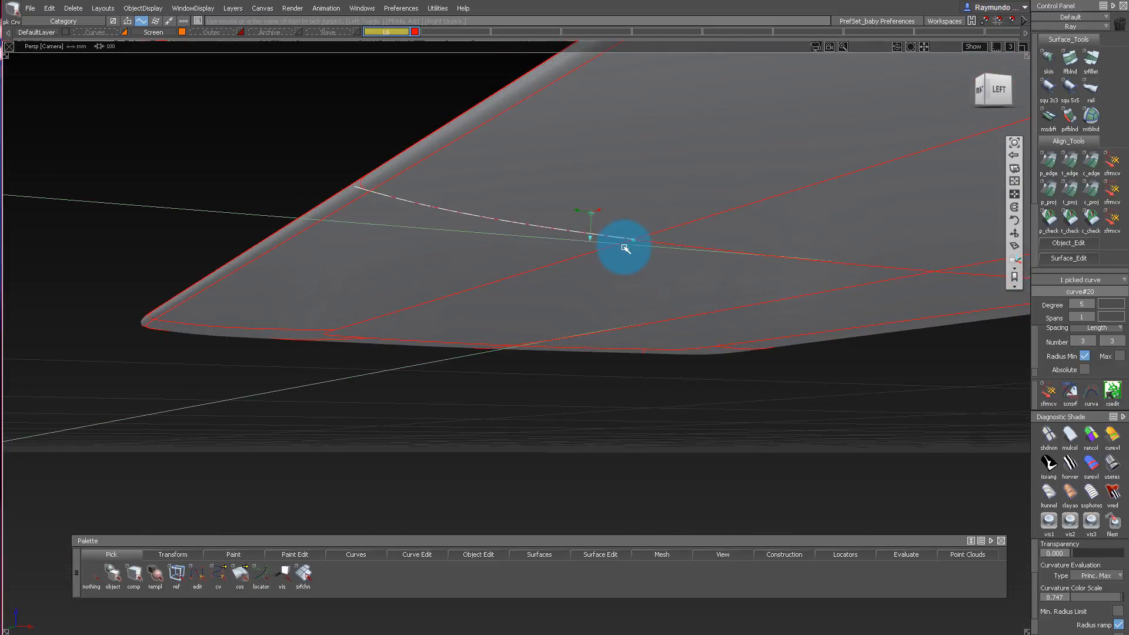
pyautogui.keyDown('alt'); pyautogui.keyDown('shift'); pyautogui.moveTo(395, 143); pyautogui.dragTo(740, 196); pyautogui.keyUp('shift'); pyautogui.keyUp('alt')
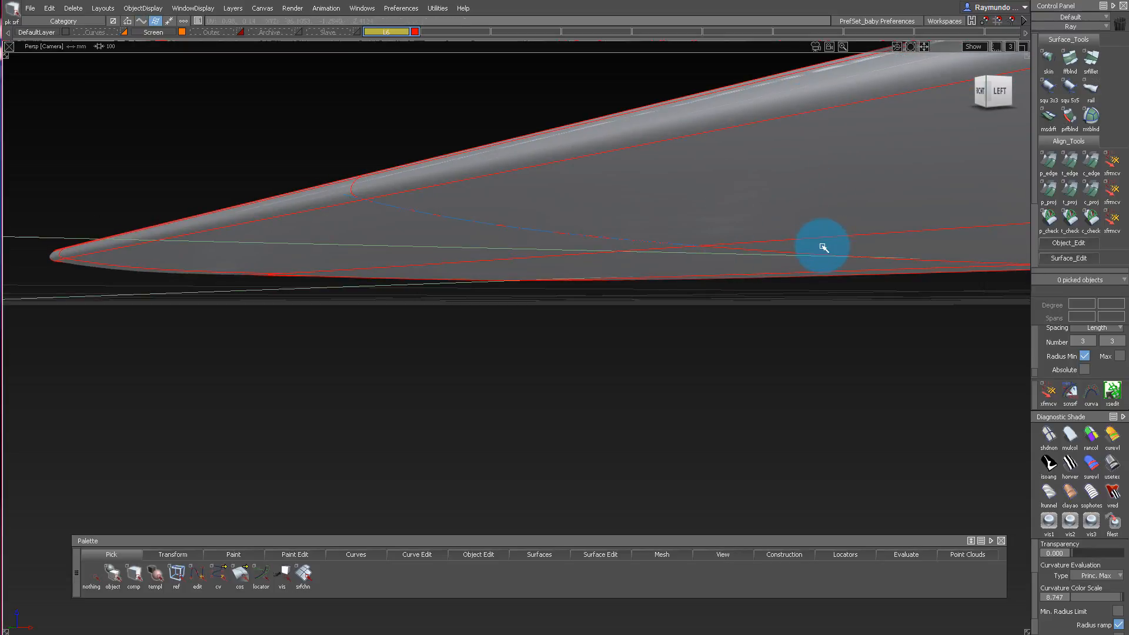
# Isolate the central bottom panel and the narrow side strip, and draw a degree-7, single-span curve across the gap between their edges.
pyautogui.keyDown('alt'); pyautogui.keyDown('shift'); pyautogui.moveTo(824, 247); pyautogui.dragTo(376, 174); pyautogui.keyUp('shift'); pyautogui.keyUp('alt')
pyautogui.click(377, 175)
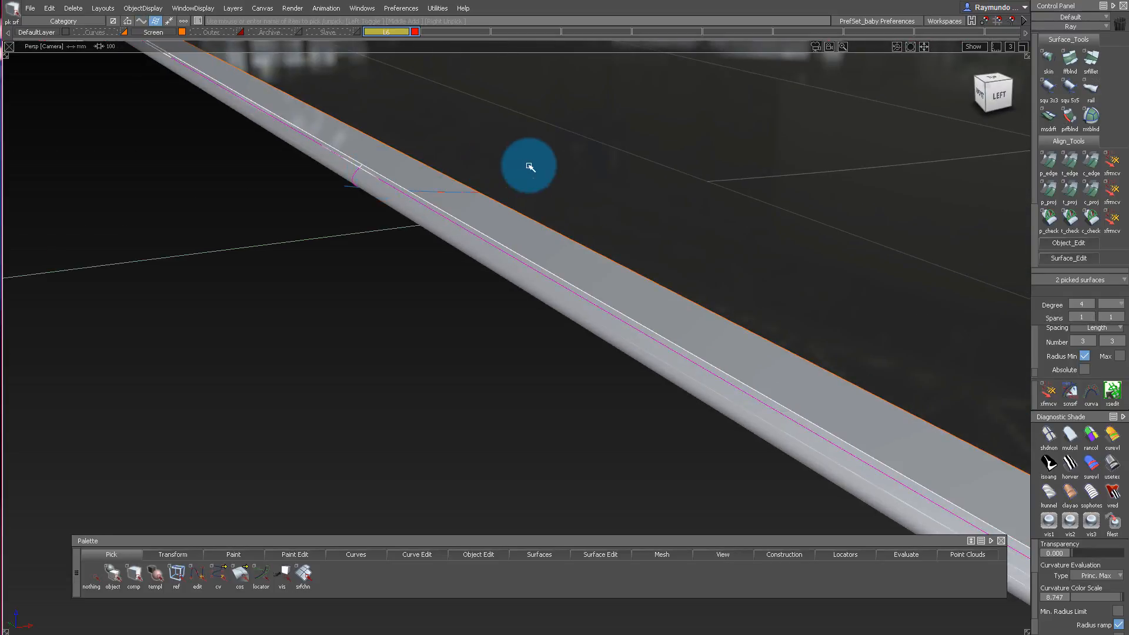
pyautogui.keyDown('alt'); pyautogui.keyDown('shift'); pyautogui.moveTo(529, 167); pyautogui.dragTo(1022, 7); pyautogui.keyUp('shift'); pyautogui.keyUp('alt')
pyautogui.click(992, 96)
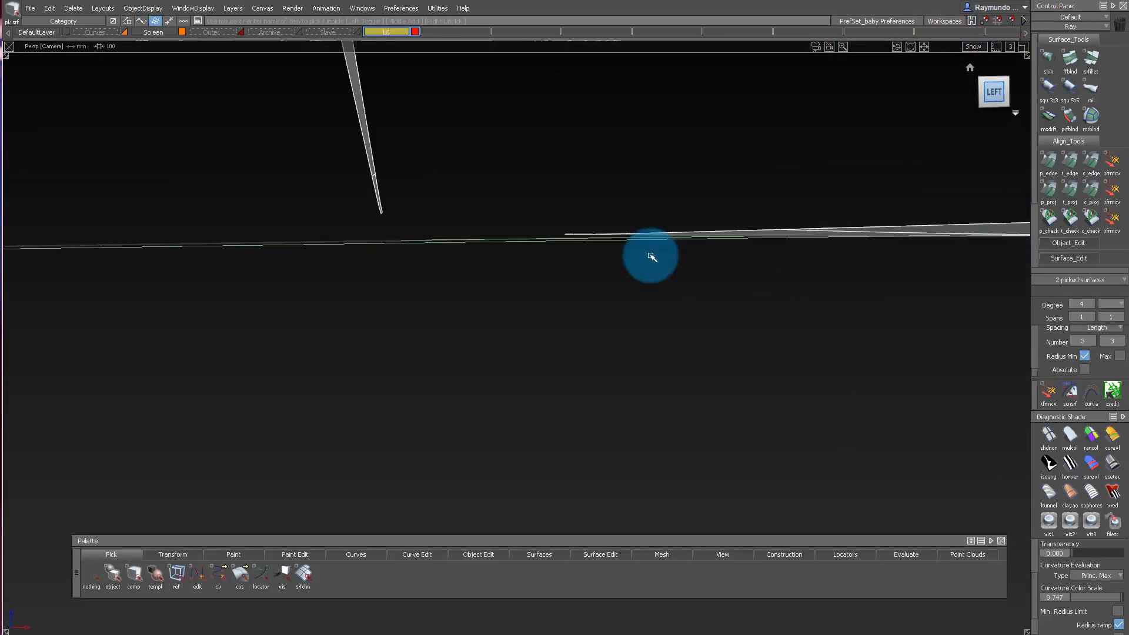
pyautogui.keyDown('alt'); pyautogui.keyDown('shift'); pyautogui.moveTo(608, 272); pyautogui.dragTo(559, 373); pyautogui.keyUp('shift'); pyautogui.keyUp('alt')
pyautogui.click(559, 372)
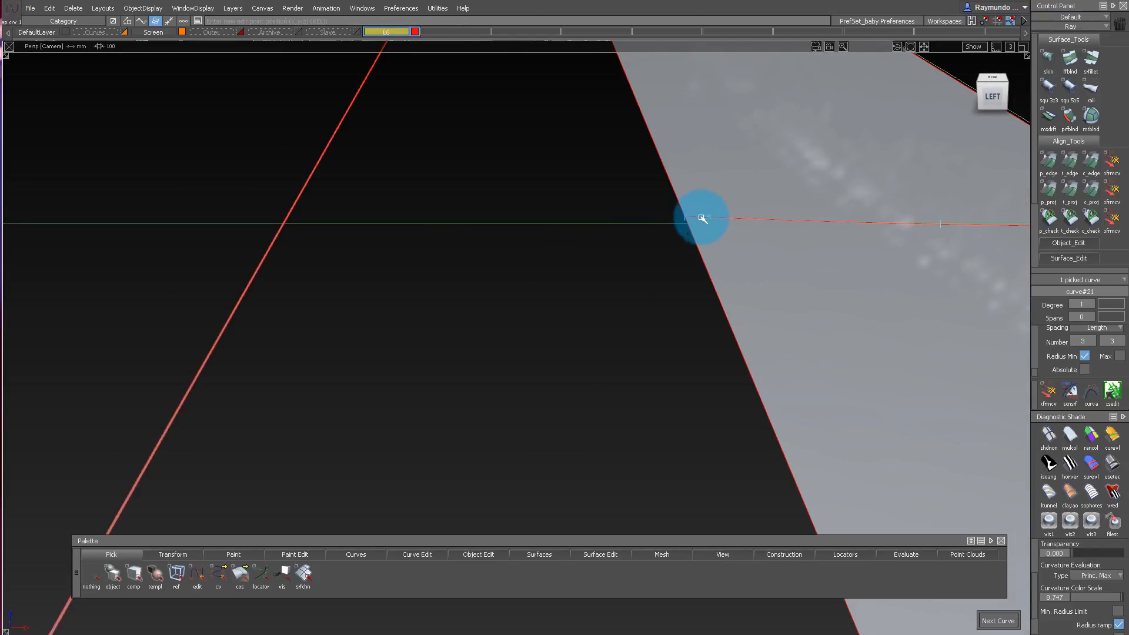
pyautogui.keyDown('alt'); pyautogui.keyDown('shift'); pyautogui.moveTo(356, 131); pyautogui.dragTo(305, 167); pyautogui.keyUp('shift'); pyautogui.keyUp('alt')
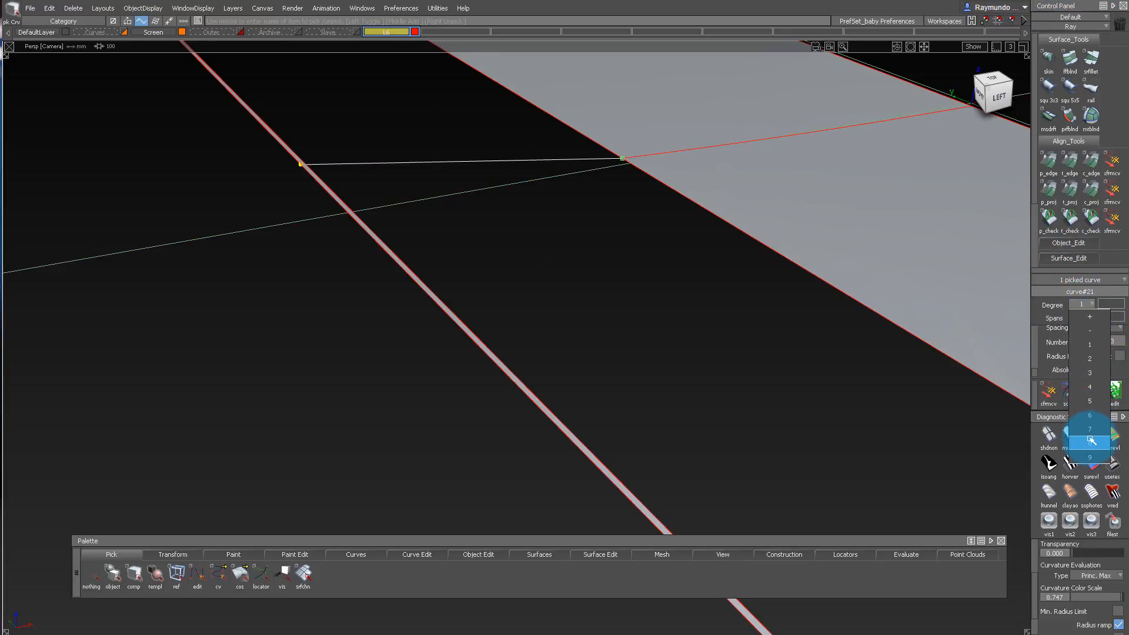
# Align the bridging curve's outer end to the side strip's edge with G2 continuity and explicit control.
pyautogui.click(988, 97)
pyautogui.click(1097, 165)
pyautogui.keyDown('alt'); pyautogui.keyDown('shift'); pyautogui.moveTo(317, 163); pyautogui.dragTo(270, 172); pyautogui.keyUp('shift'); pyautogui.keyUp('alt')
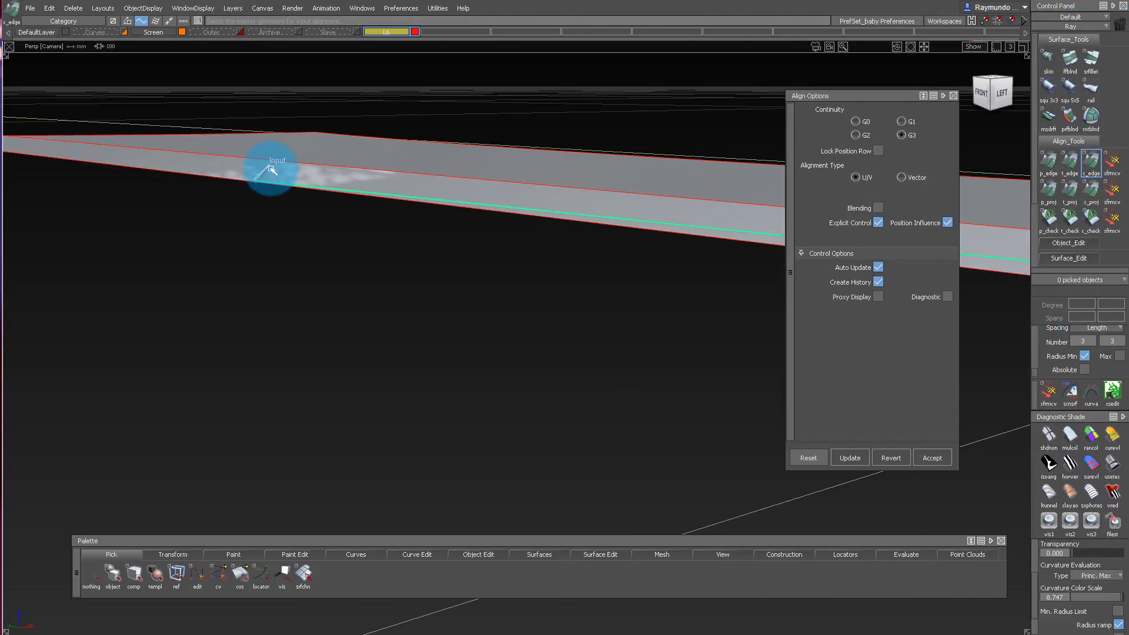
pyautogui.click(272, 170)
pyautogui.keyDown('alt'); pyautogui.keyDown('shift'); pyautogui.moveTo(408, 172); pyautogui.dragTo(368, 165); pyautogui.keyUp('shift'); pyautogui.keyUp('alt')
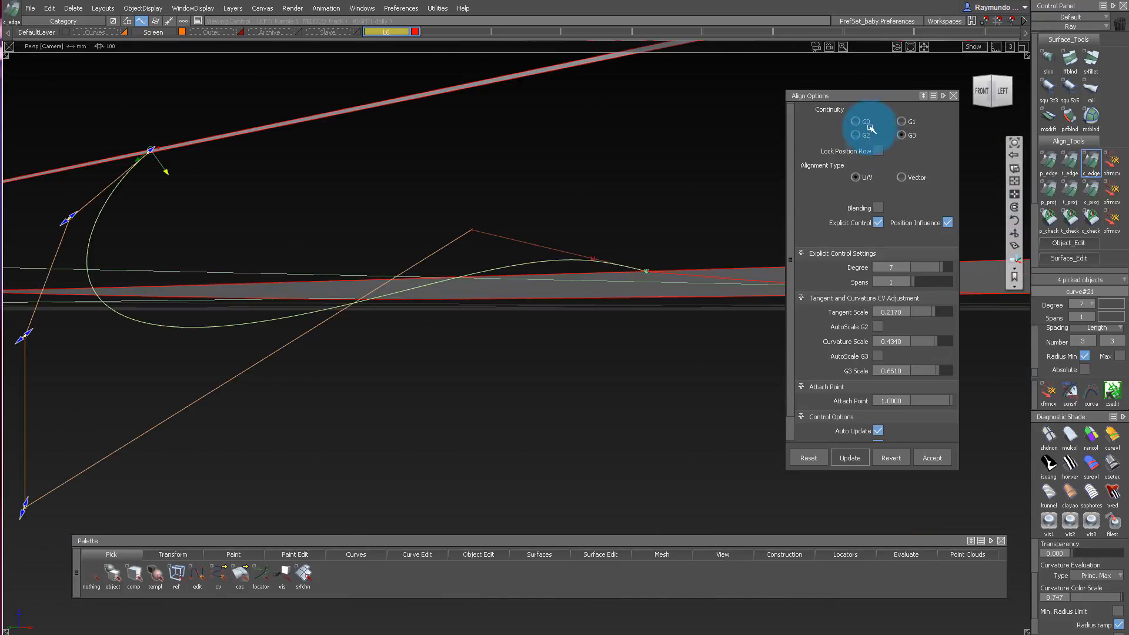
pyautogui.click(858, 135)
# Align the bridging curve's inner end to the curve on the central bottom panel with G3 continuity.
pyautogui.keyDown('alt'); pyautogui.keyDown('shift'); pyautogui.moveTo(600, 214); pyautogui.dragTo(567, 223); pyautogui.keyUp('shift'); pyautogui.keyUp('alt')
pyautogui.keyDown('ctrl'); pyautogui.keyDown('shift'); pyautogui.moveTo(562, 341); pyautogui.dragTo(589, 271); pyautogui.keyUp('shift'); pyautogui.keyUp('ctrl')
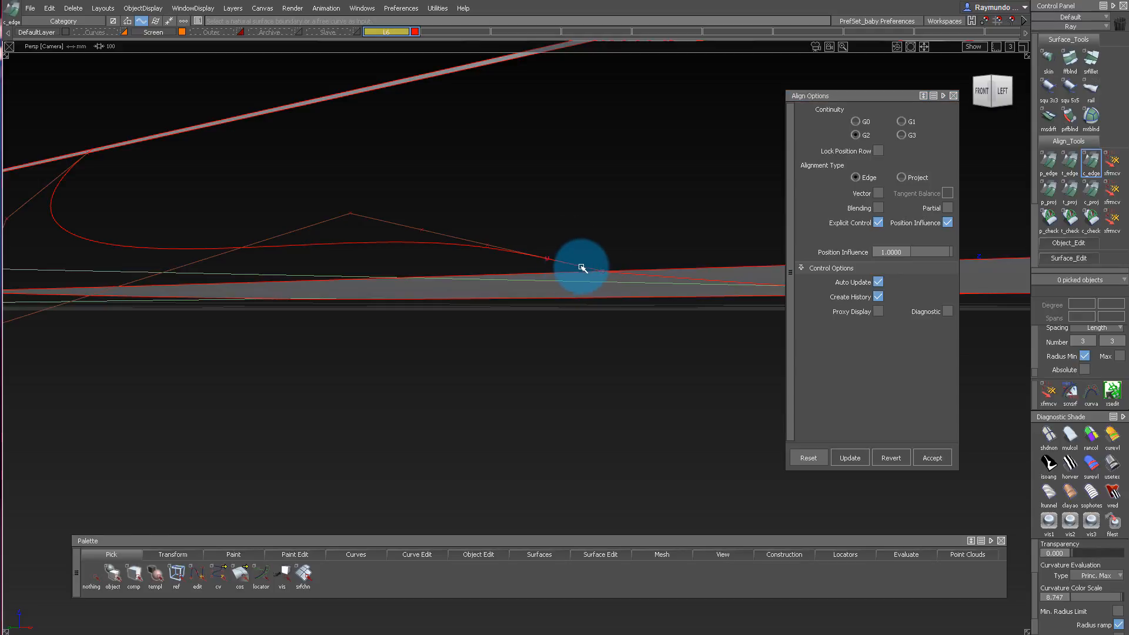
pyautogui.click(643, 279)
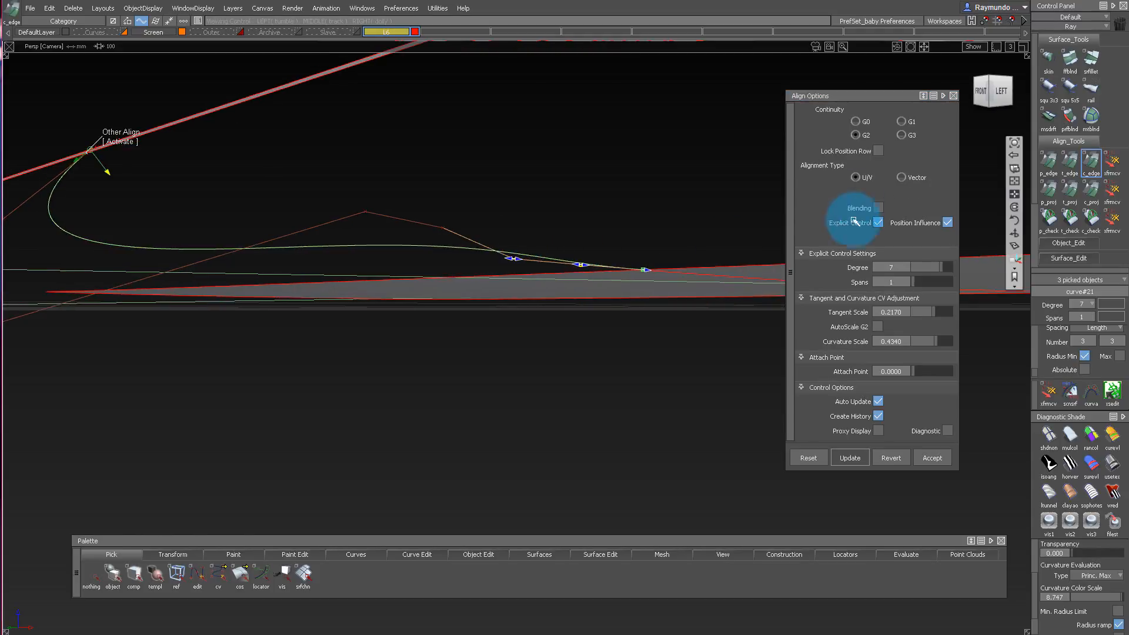
pyautogui.keyDown('alt'); pyautogui.keyDown('shift'); pyautogui.moveTo(565, 241); pyautogui.dragTo(359, 215, button='right'); pyautogui.keyUp('shift'); pyautogui.keyUp('alt')
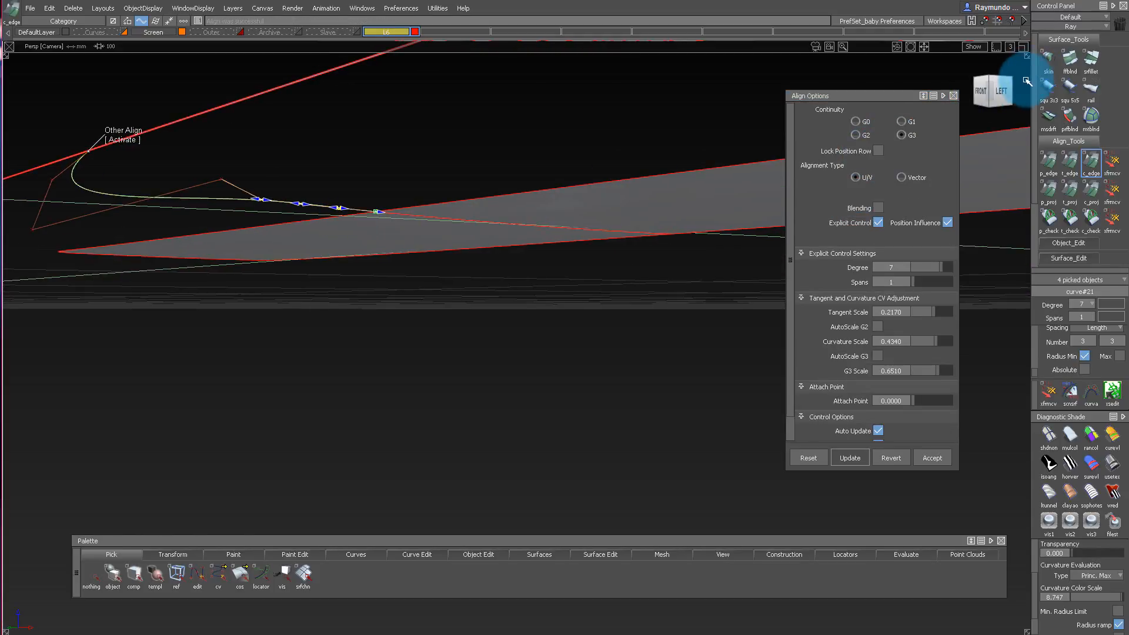
# In the orthographic left view, reposition the bridging curve's middle control point to straighten its inner portion.
pyautogui.click(1003, 94)
pyautogui.keyDown('alt'); pyautogui.keyDown('shift'); pyautogui.moveTo(194, 186); pyautogui.dragTo(471, 197, button='middle'); pyautogui.keyUp('shift'); pyautogui.keyUp('alt')
pyautogui.keyDown('ctrl'); pyautogui.keyDown('shift'); pyautogui.moveTo(498, 240); pyautogui.dragTo(481, 200); pyautogui.keyUp('shift'); pyautogui.keyUp('ctrl')
pyautogui.keyDown('ctrl'); pyautogui.keyDown('shift'); pyautogui.moveTo(468, 157); pyautogui.dragTo(524, 154); pyautogui.keyUp('shift'); pyautogui.keyUp('ctrl')
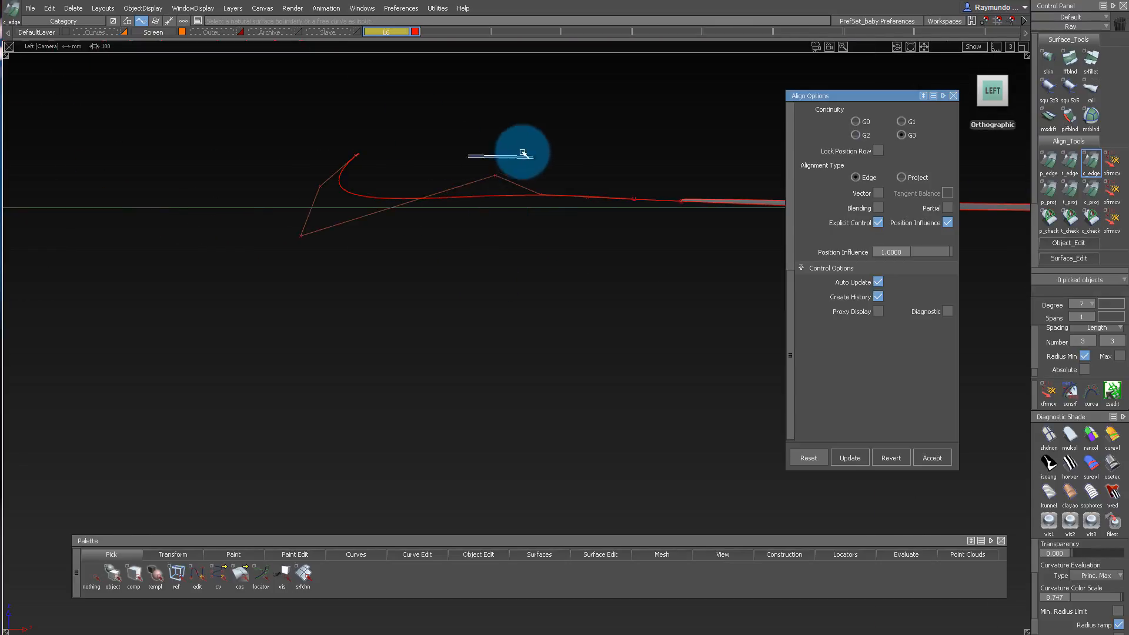
pyautogui.moveTo(410, 122); pyautogui.dragTo(526, 197)
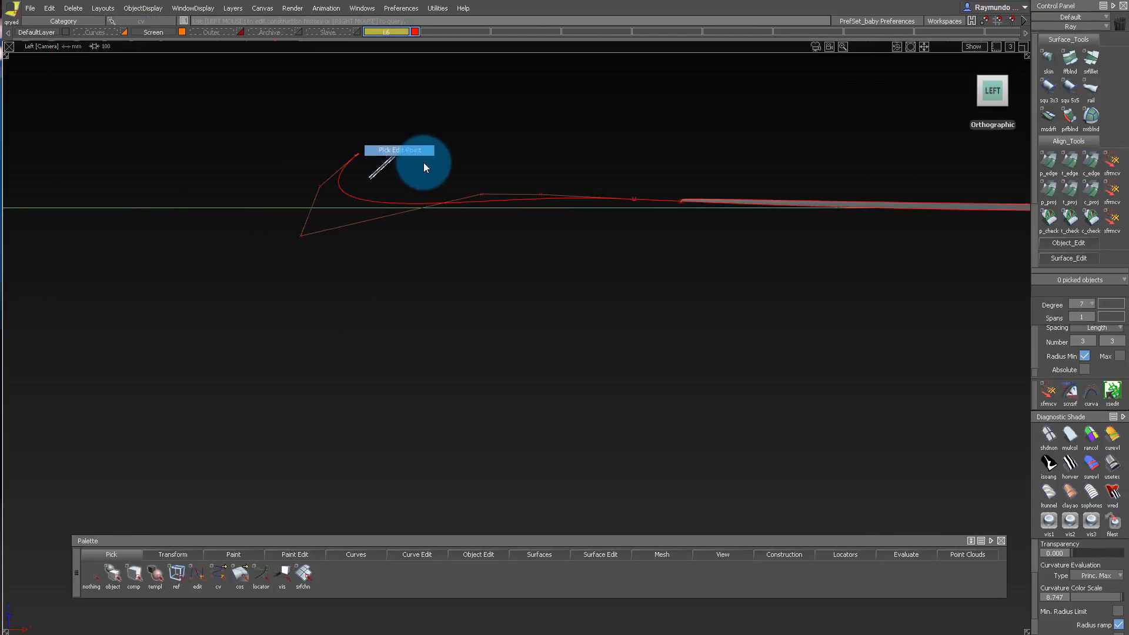
# Reopen the alignment at the curve's outer end and adjust its tangent and curvature scales to reshape the bend.
pyautogui.click(347, 165)
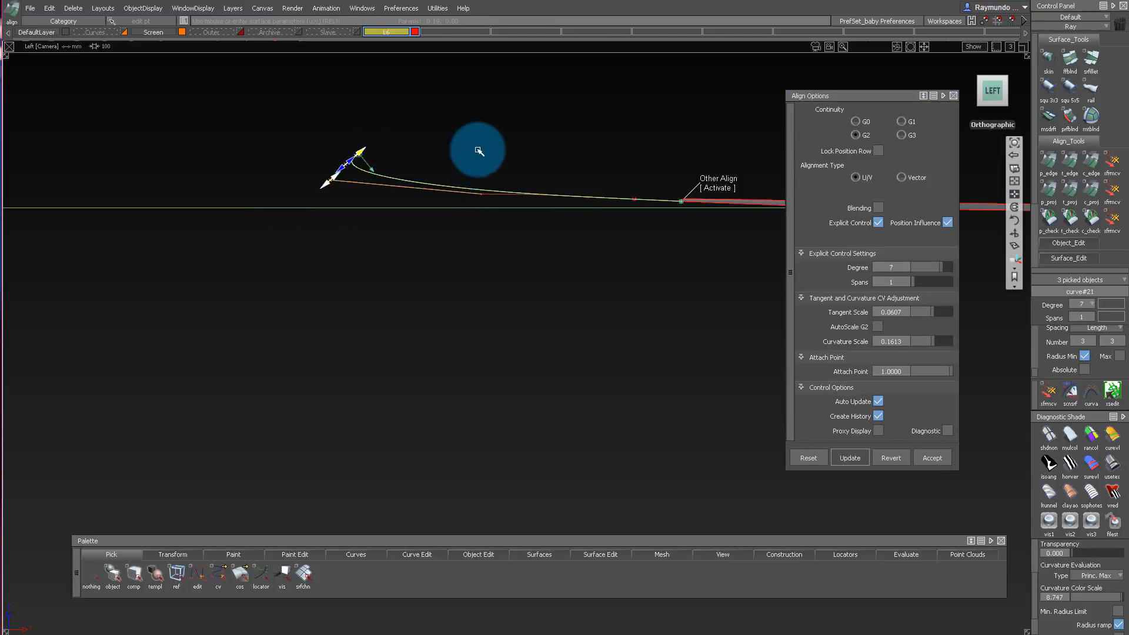
pyautogui.keyDown('alt'); pyautogui.keyDown('shift'); pyautogui.moveTo(477, 150); pyautogui.dragTo(537, 175, button='right'); pyautogui.keyUp('shift'); pyautogui.keyUp('alt')
pyautogui.keyDown('alt'); pyautogui.keyDown('shift'); pyautogui.moveTo(537, 175); pyautogui.dragTo(279, 194, button='middle'); pyautogui.keyUp('shift'); pyautogui.keyUp('alt')
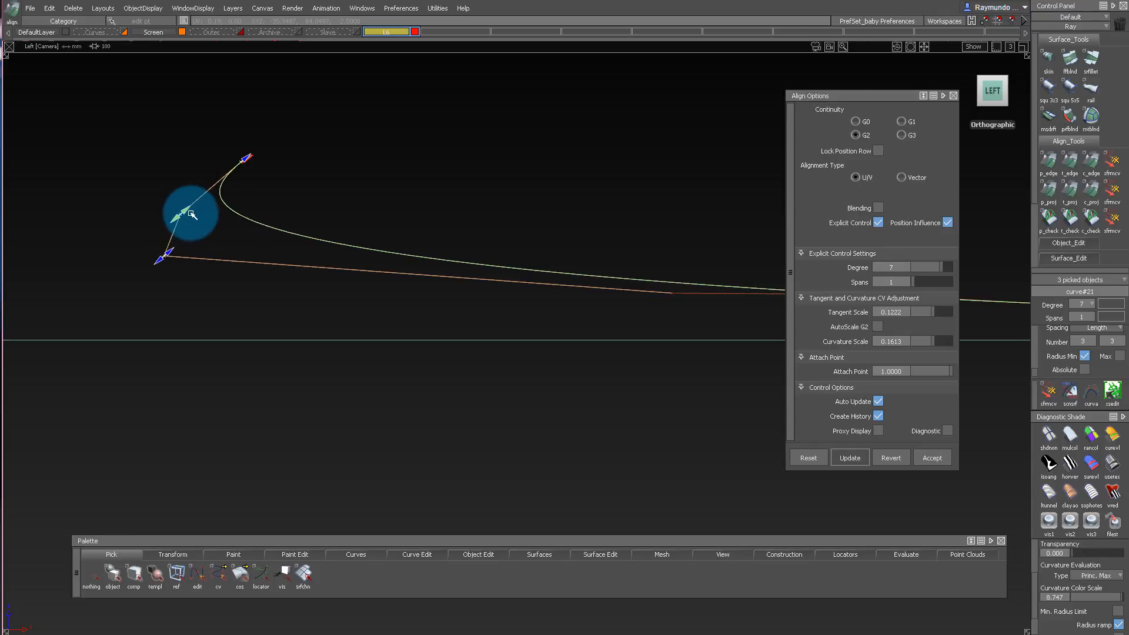
pyautogui.moveTo(191, 214); pyautogui.dragTo(193, 212)
pyautogui.keyDown('alt'); pyautogui.keyDown('shift'); pyautogui.moveTo(281, 200); pyautogui.dragTo(495, 252, button='right'); pyautogui.keyUp('shift'); pyautogui.keyUp('alt')
pyautogui.keyDown('alt'); pyautogui.keyDown('shift'); pyautogui.moveTo(494, 251); pyautogui.dragTo(320, 247, button='middle'); pyautogui.keyUp('shift'); pyautogui.keyUp('alt')
pyautogui.keyDown('ctrl'); pyautogui.keyDown('shift'); pyautogui.moveTo(343, 303); pyautogui.dragTo(350, 226); pyautogui.keyUp('shift'); pyautogui.keyUp('ctrl')
# Slide the bridging curve's free control point along its hull towards the outer bend.
pyautogui.keyDown('ctrl'); pyautogui.keyDown('shift'); pyautogui.moveTo(181, 322); pyautogui.dragTo(340, 333); pyautogui.keyUp('shift'); pyautogui.keyUp('ctrl')
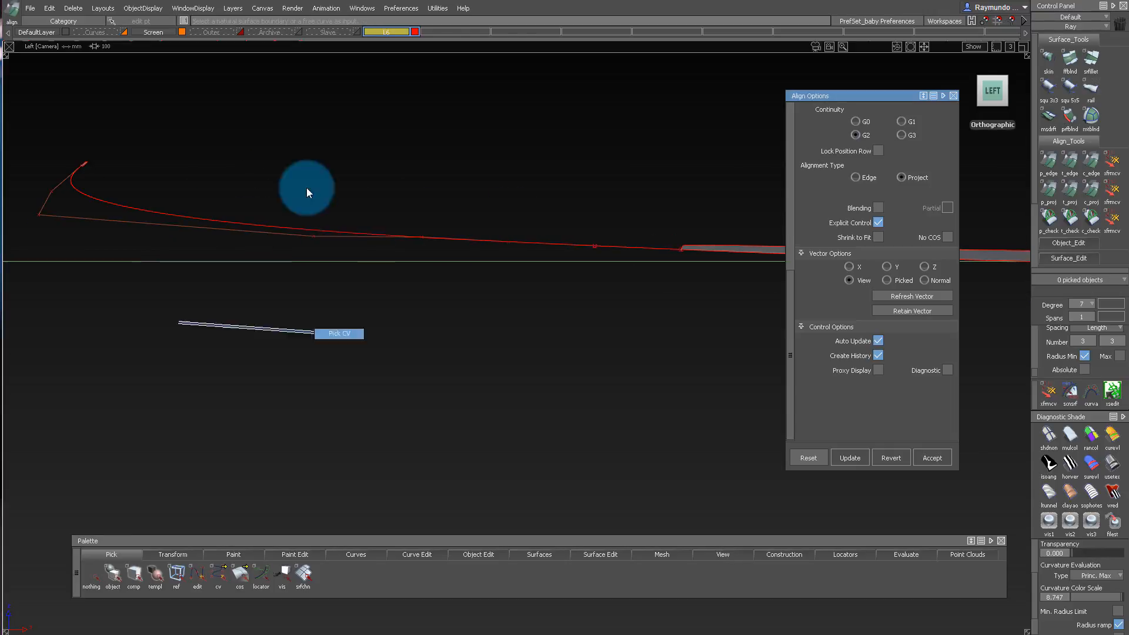
pyautogui.moveTo(306, 190); pyautogui.dragTo(338, 259)
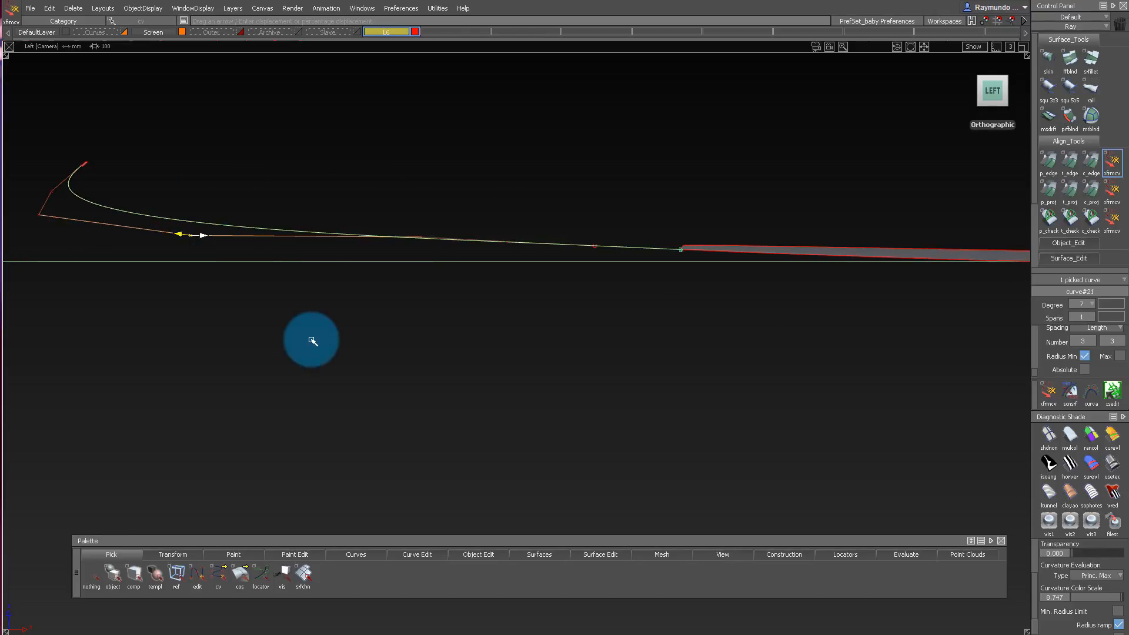
pyautogui.moveTo(321, 286); pyautogui.dragTo(321, 282, button='right')
pyautogui.keyDown('alt'); pyautogui.keyDown('shift'); pyautogui.moveTo(179, 253); pyautogui.dragTo(388, 258, button='middle'); pyautogui.keyUp('shift'); pyautogui.keyUp('alt')
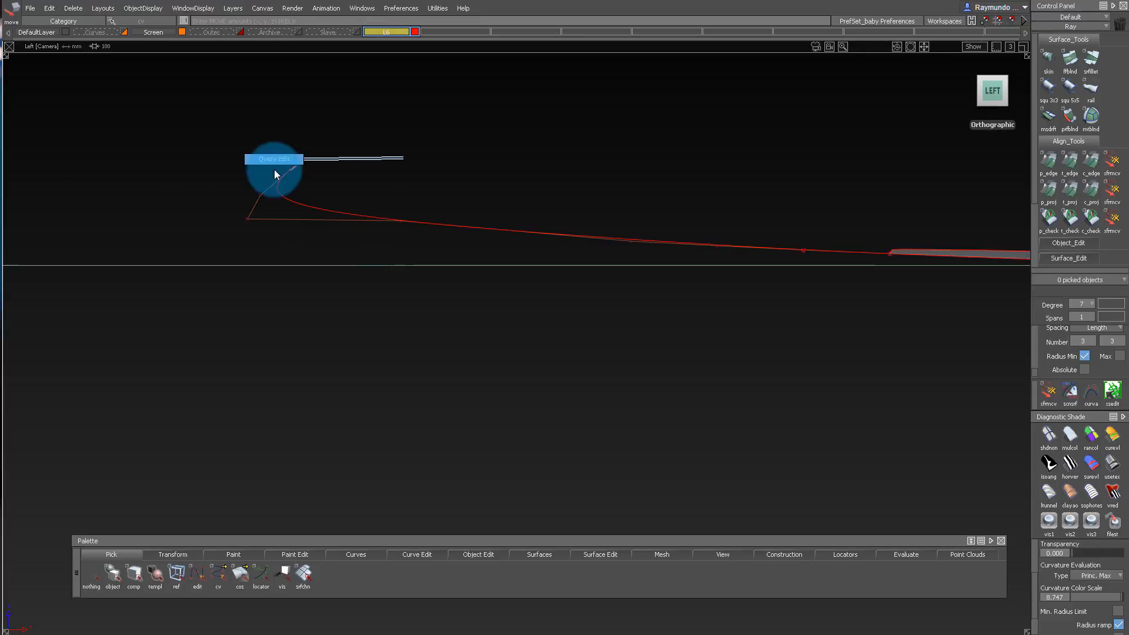
# Refine the G2 alignment at the curve's outer end by rebalancing its tangent and curvature handles for a tighter bend.
pyautogui.click(253, 217)
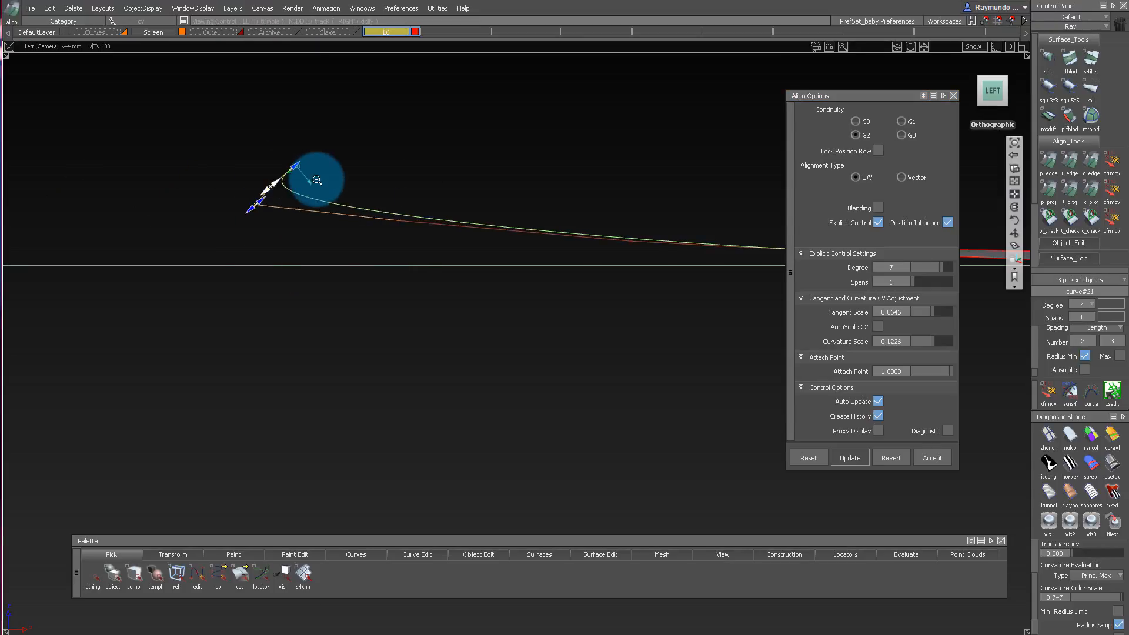
pyautogui.keyDown('alt'); pyautogui.keyDown('shift'); pyautogui.moveTo(468, 187); pyautogui.dragTo(335, 186, button='middle'); pyautogui.keyUp('shift'); pyautogui.keyUp('alt')
pyautogui.click(335, 187)
pyautogui.keyDown('alt'); pyautogui.keyDown('shift'); pyautogui.moveTo(481, 173); pyautogui.dragTo(423, 179, button='right'); pyautogui.keyUp('shift'); pyautogui.keyUp('alt')
pyautogui.keyDown('alt'); pyautogui.keyDown('shift'); pyautogui.moveTo(423, 179); pyautogui.dragTo(510, 232); pyautogui.keyUp('shift'); pyautogui.keyUp('alt')
# Build a rail surface with the bridging curve as generation curve and the central bottom panel's edge as rail.
pyautogui.keyDown('alt'); pyautogui.keyDown('shift'); pyautogui.moveTo(509, 232); pyautogui.dragTo(235, 287, button='middle'); pyautogui.keyUp('shift'); pyautogui.keyUp('alt')
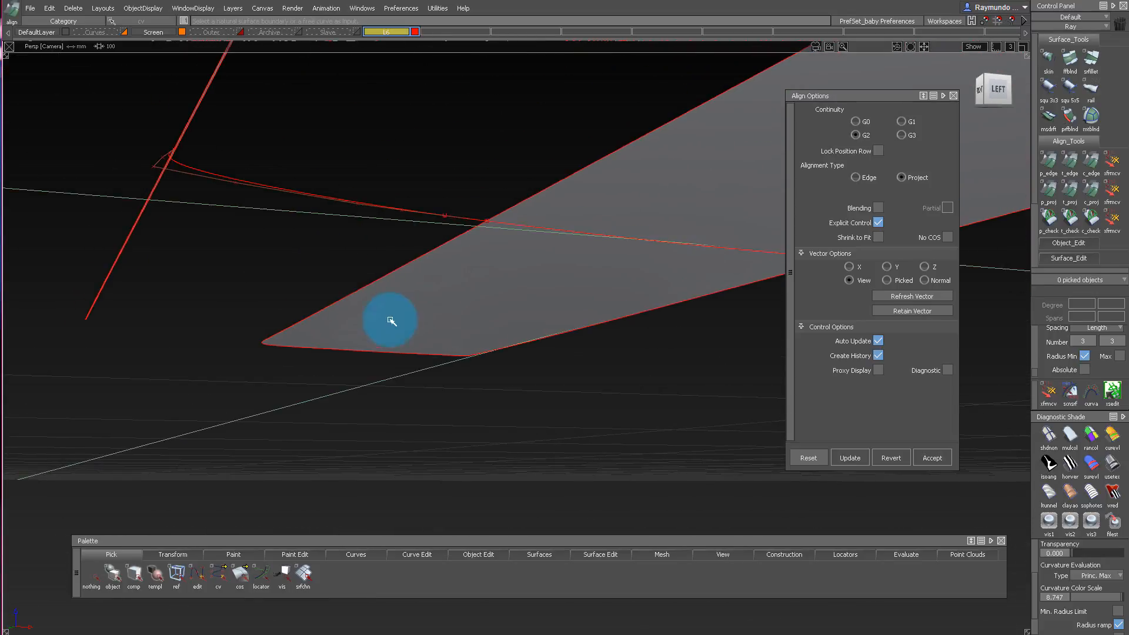
pyautogui.keyDown('ctrl'); pyautogui.keyDown('shift'); pyautogui.moveTo(379, 207); pyautogui.dragTo(365, 193, button='right'); pyautogui.keyUp('shift'); pyautogui.keyUp('ctrl')
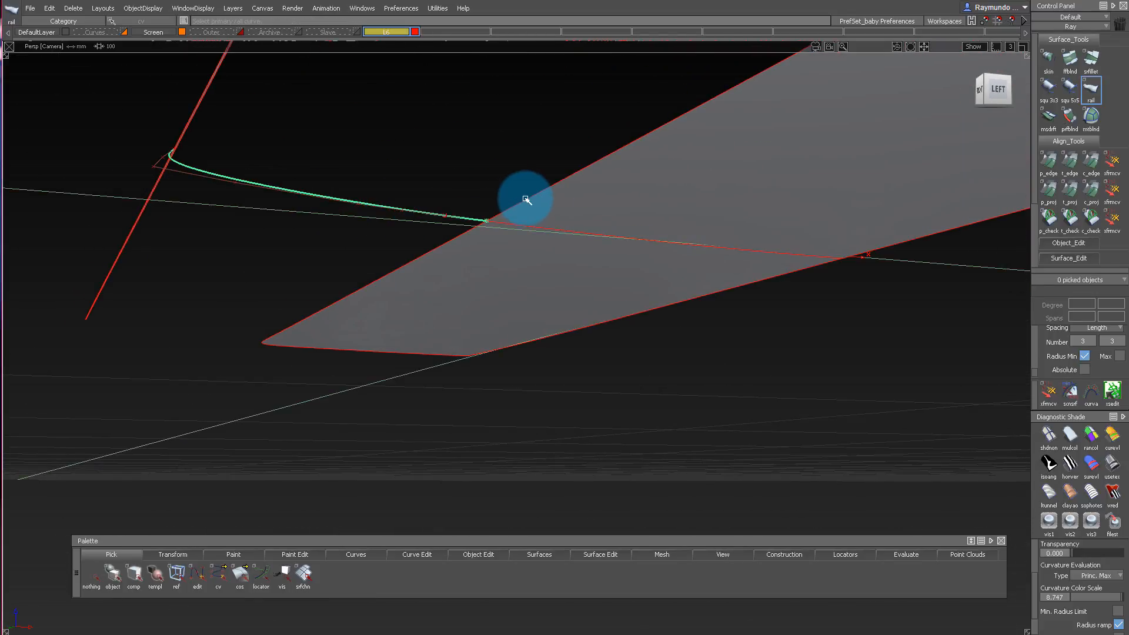
pyautogui.click(527, 200)
pyautogui.keyDown('alt'); pyautogui.keyDown('shift'); pyautogui.moveTo(524, 197); pyautogui.dragTo(620, 253); pyautogui.keyUp('shift'); pyautogui.keyUp('alt')
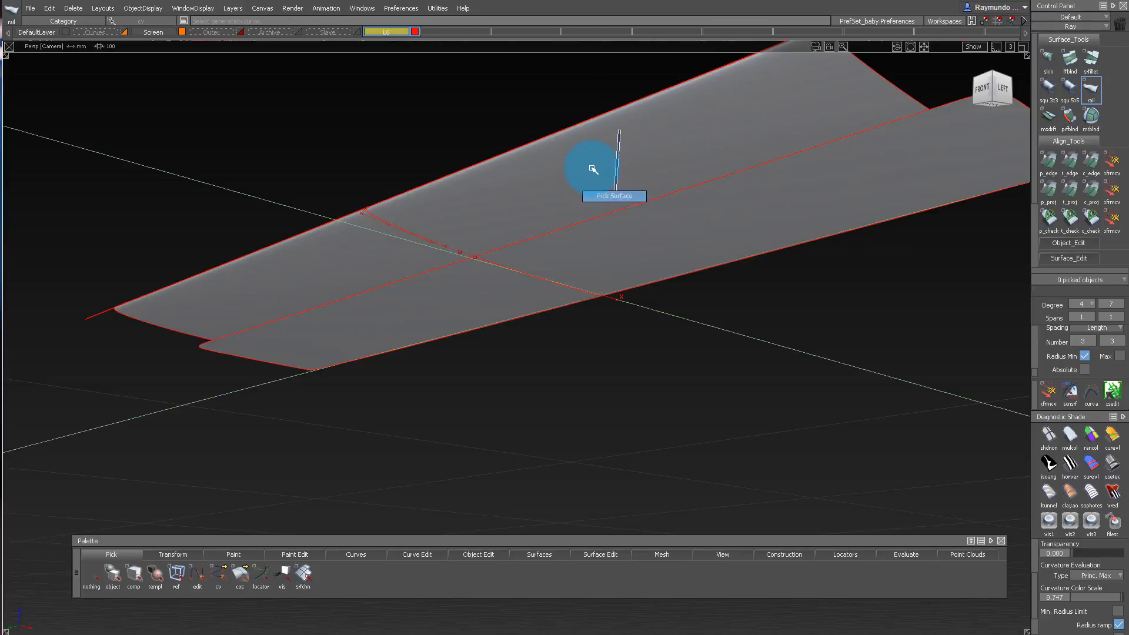
# Delete the trial rail surface and display the whole shell again.
pyautogui.press('Delete')
pyautogui.hotkey('alt', 'v')
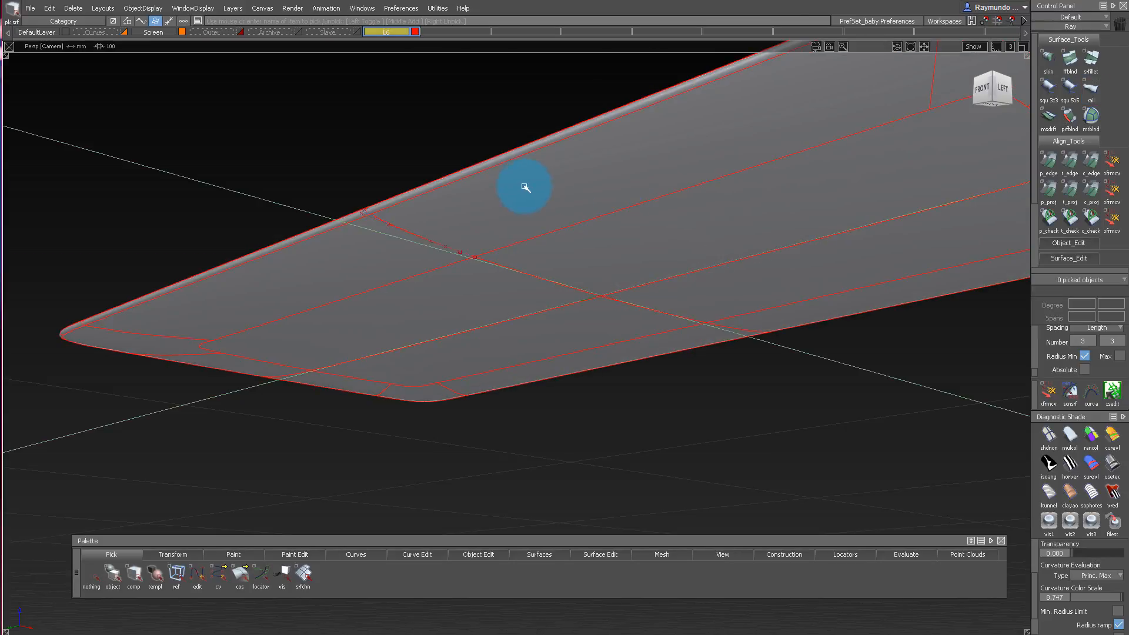
# Examine the section curve's flow against the shell's bottom panel and rounded side edge from low angles.
pyautogui.keyDown('alt'); pyautogui.keyDown('shift'); pyautogui.moveTo(534, 171); pyautogui.dragTo(383, 194); pyautogui.keyUp('shift'); pyautogui.keyUp('alt')
pyautogui.keyDown('alt'); pyautogui.keyDown('shift'); pyautogui.moveTo(410, 189); pyautogui.dragTo(520, 168, button='right'); pyautogui.keyUp('shift'); pyautogui.keyUp('alt')
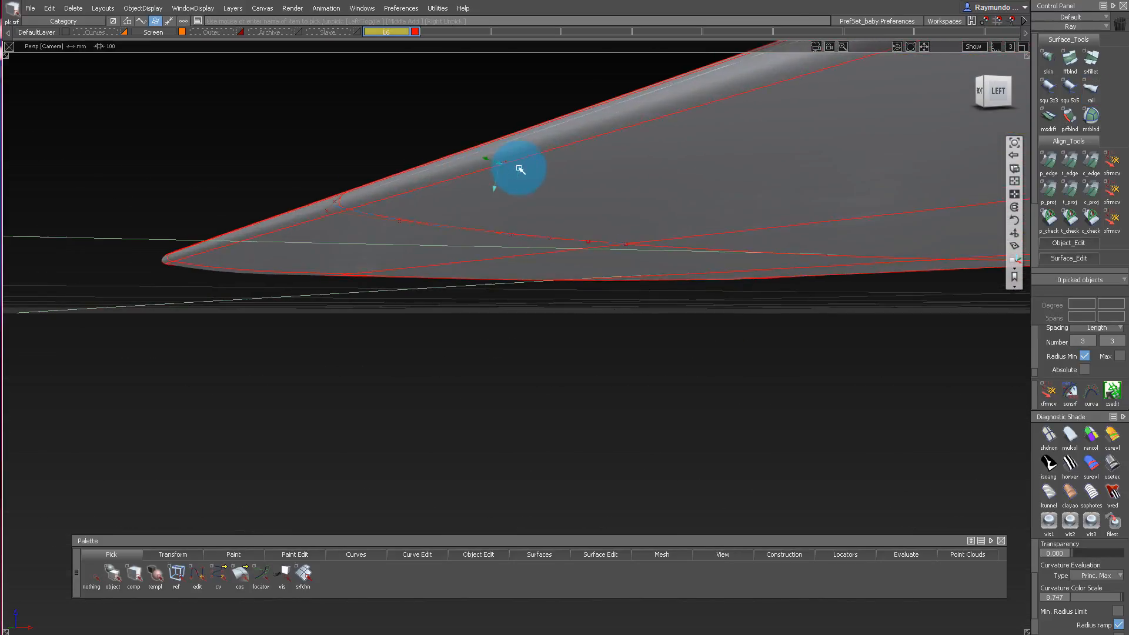
pyautogui.keyDown('alt'); pyautogui.keyDown('shift'); pyautogui.moveTo(520, 168); pyautogui.dragTo(538, 196); pyautogui.keyUp('shift'); pyautogui.keyUp('alt')
pyautogui.keyDown('alt'); pyautogui.keyDown('shift'); pyautogui.moveTo(537, 196); pyautogui.dragTo(462, 229, button='right'); pyautogui.keyUp('shift'); pyautogui.keyUp('alt')
pyautogui.keyDown('alt'); pyautogui.keyDown('shift'); pyautogui.moveTo(623, 146); pyautogui.dragTo(389, 206); pyautogui.keyUp('shift'); pyautogui.keyUp('alt')
pyautogui.keyDown('alt'); pyautogui.keyDown('shift'); pyautogui.moveTo(357, 212); pyautogui.dragTo(385, 220, button='right'); pyautogui.keyUp('shift'); pyautogui.keyUp('alt')
pyautogui.keyDown('alt'); pyautogui.keyDown('shift'); pyautogui.moveTo(386, 220); pyautogui.dragTo(420, 166); pyautogui.keyUp('shift'); pyautogui.keyUp('alt')
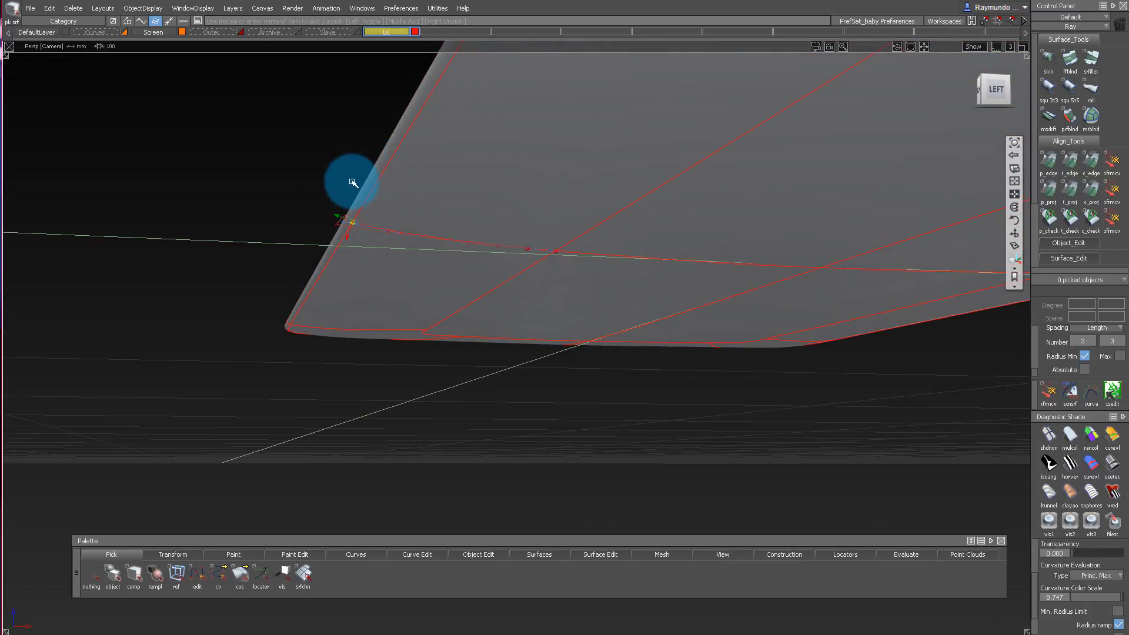
pyautogui.keyDown('alt'); pyautogui.keyDown('shift'); pyautogui.moveTo(353, 183); pyautogui.dragTo(407, 188); pyautogui.keyUp('shift'); pyautogui.keyUp('alt')
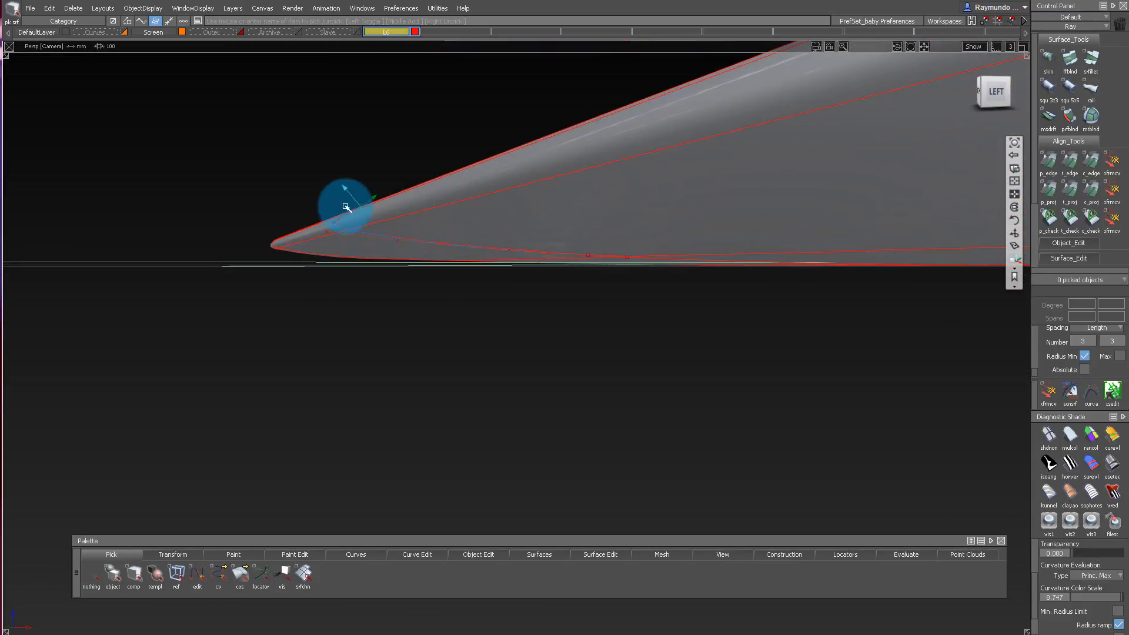
# Delete the two section curves on the shell's bottom along with their construction history.
pyautogui.keyDown('alt'); pyautogui.keyDown('shift'); pyautogui.moveTo(637, 259); pyautogui.dragTo(630, 270, button='right'); pyautogui.keyUp('shift'); pyautogui.keyUp('alt')
pyautogui.moveTo(630, 270)
pyautogui.keyDown('alt'); pyautogui.keyDown('shift'); pyautogui.mouseDown()
pyautogui.moveTo(743, 191)
pyautogui.moveTo(736, 297)
pyautogui.moveTo(353, 287)
pyautogui.moveTo(882, 172)
pyautogui.moveTo(651, 293)
pyautogui.moveTo(130, 257)
pyautogui.moveTo(406, 250)
pyautogui.moveTo(411, 186)
pyautogui.moveTo(595, 8)
pyautogui.moveTo(266, 299)
pyautogui.moveTo(353, 167)
pyautogui.moveTo(648, 294)
pyautogui.moveTo(312, 153)
pyautogui.moveTo(481, 252)
pyautogui.moveTo(609, 263)
pyautogui.mouseUp(); pyautogui.keyUp('shift'); pyautogui.keyUp('alt')
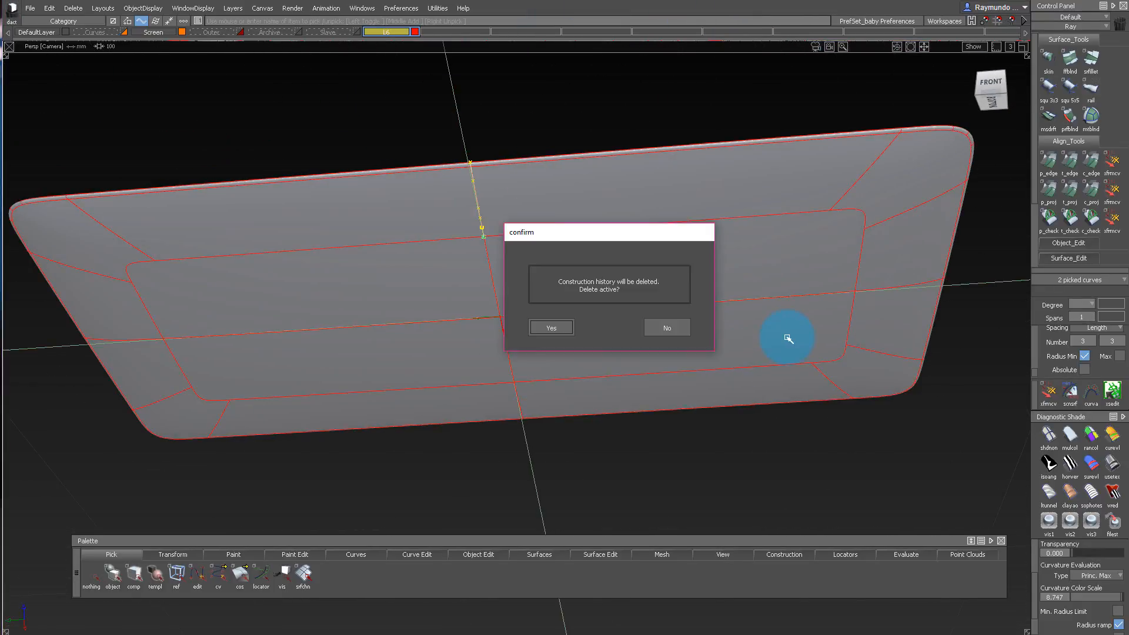
pyautogui.keyDown('alt'); pyautogui.keyDown('shift'); pyautogui.moveTo(533, 199); pyautogui.dragTo(612, 255); pyautogui.keyUp('shift'); pyautogui.keyUp('alt')
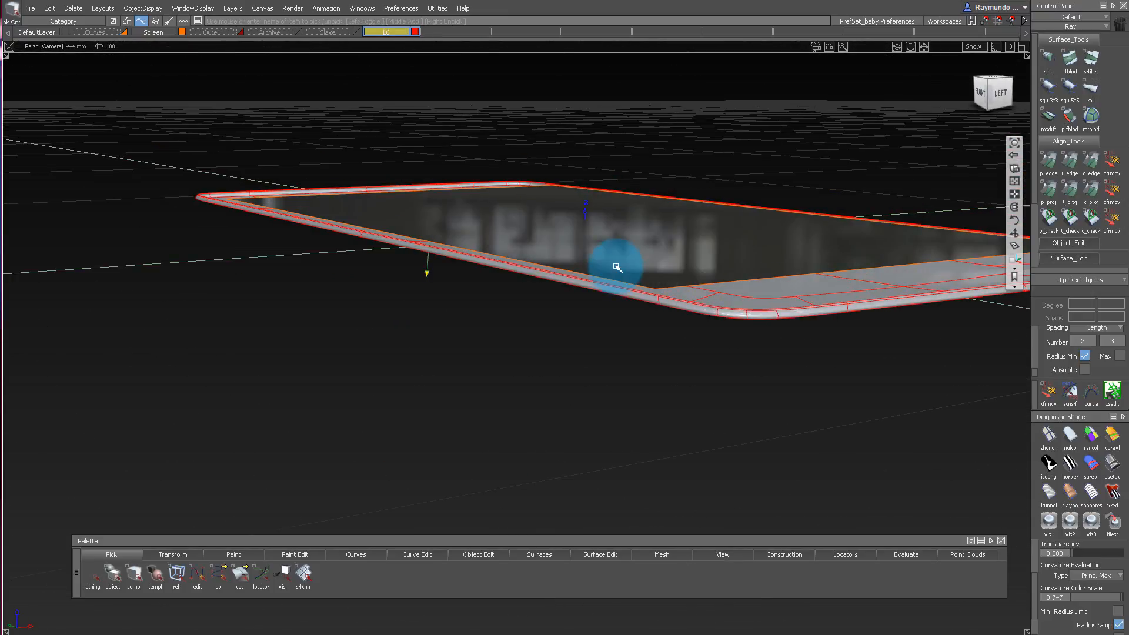
pyautogui.keyDown('alt'); pyautogui.keyDown('shift'); pyautogui.moveTo(613, 254); pyautogui.dragTo(625, 337, button='right'); pyautogui.keyUp('shift'); pyautogui.keyUp('alt')
pyautogui.keyDown('alt'); pyautogui.keyDown('shift'); pyautogui.moveTo(624, 337); pyautogui.dragTo(666, 257); pyautogui.keyUp('shift'); pyautogui.keyUp('alt')
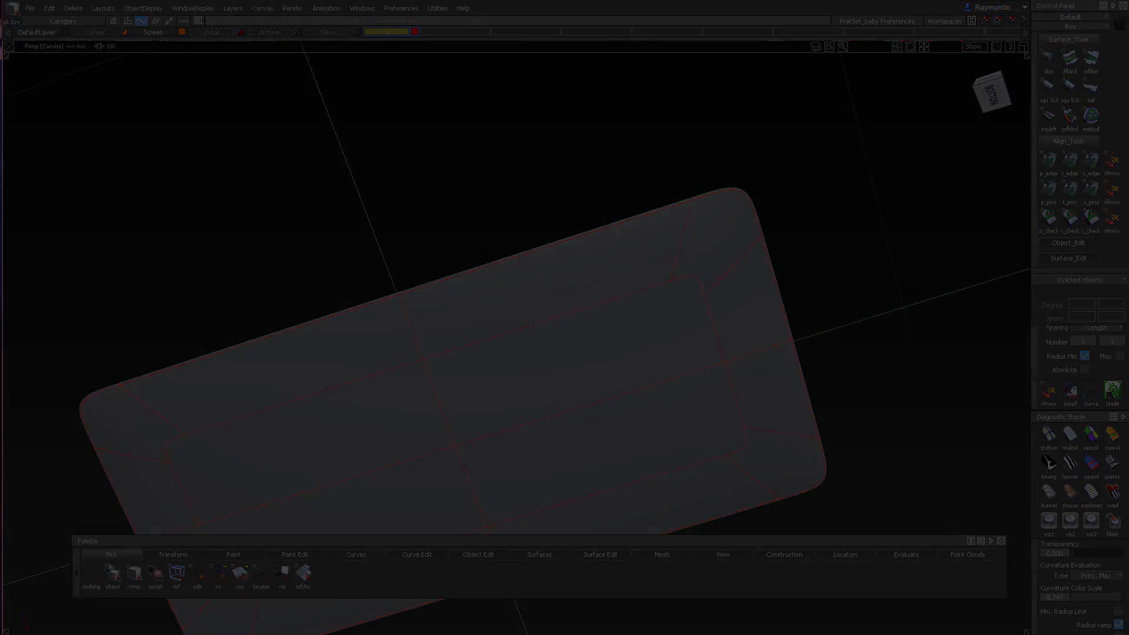